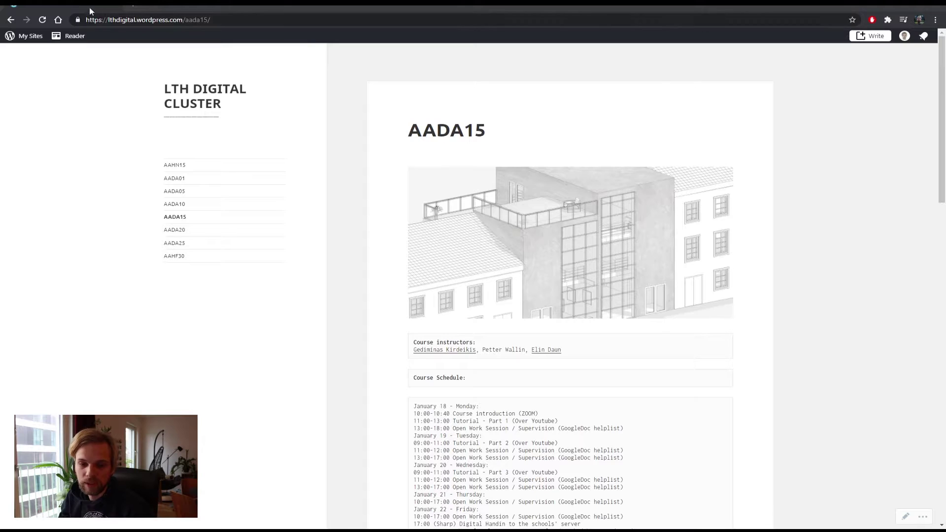
# Step: Scroll up and down through the AADA15 course description on the LTH Digital Cluster page
pyautogui.moveTo(108, 20); pyautogui.dragTo(210, 20)
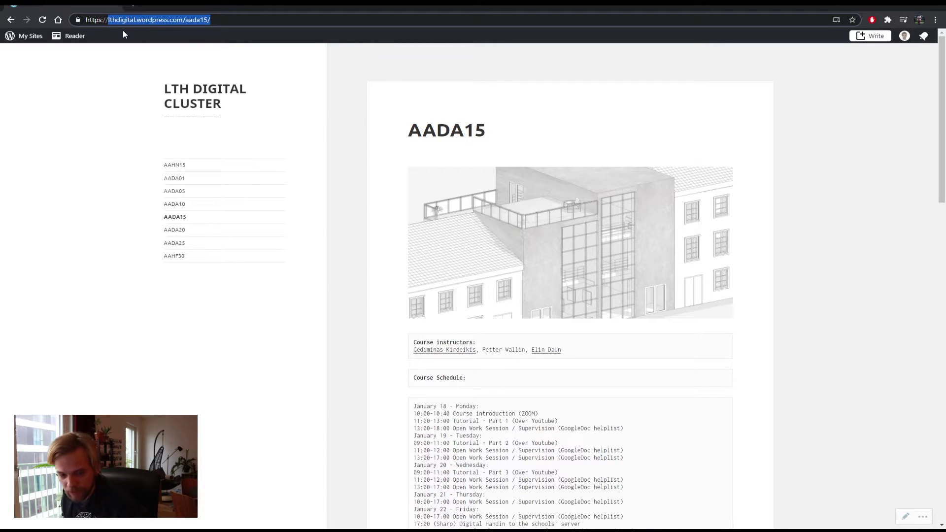
pyautogui.click(869, 163)
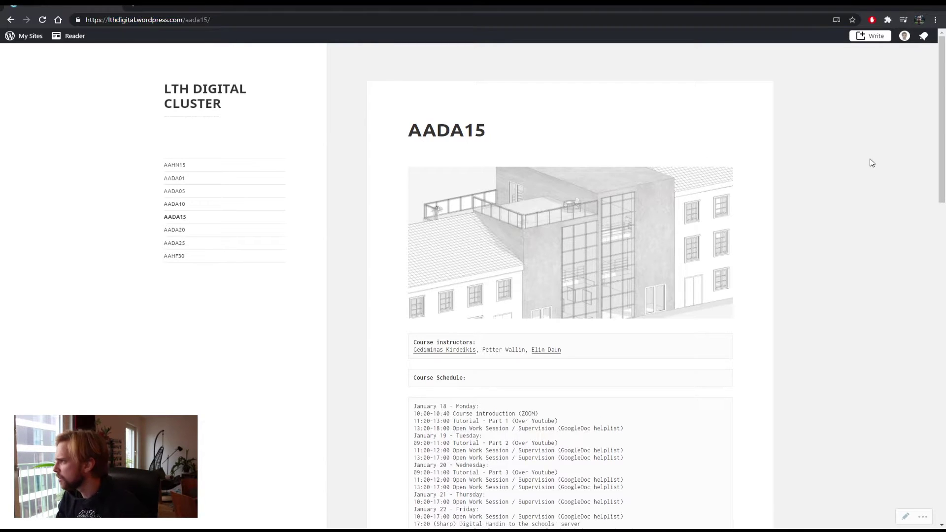
pyautogui.scroll(-6, 712, 248)
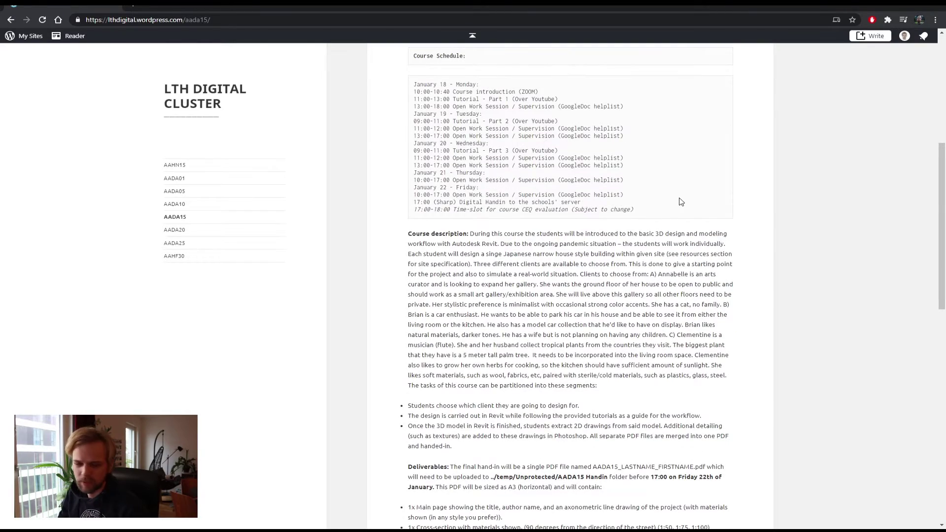
pyautogui.scroll(-2, 680, 195)
pyautogui.scroll(-10, 680, 202)
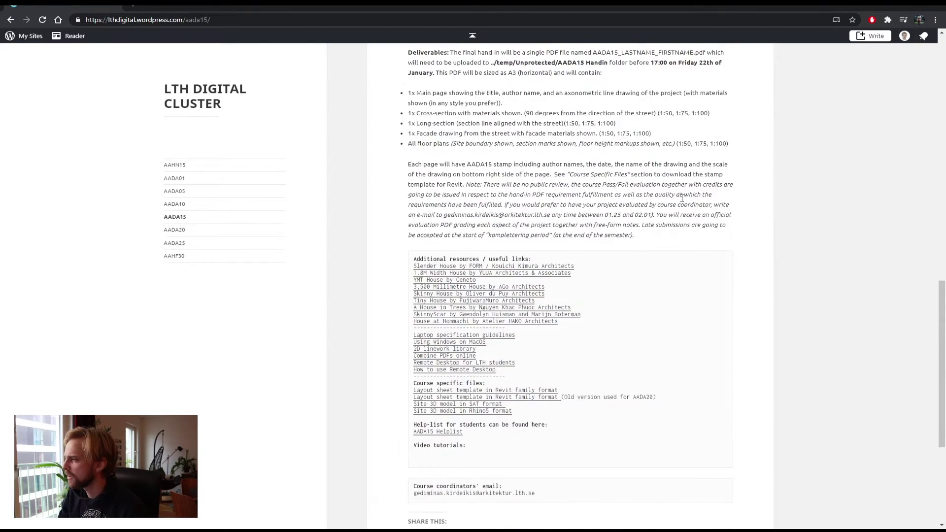
pyautogui.scroll(5, 681, 197)
pyautogui.scroll(-2, 682, 198)
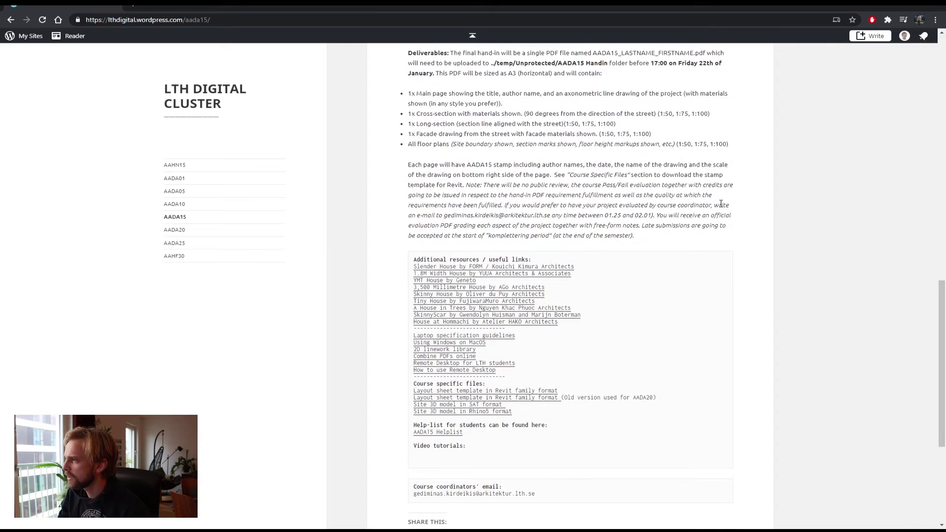
pyautogui.scroll(2, 737, 202)
pyautogui.scroll(3, 737, 201)
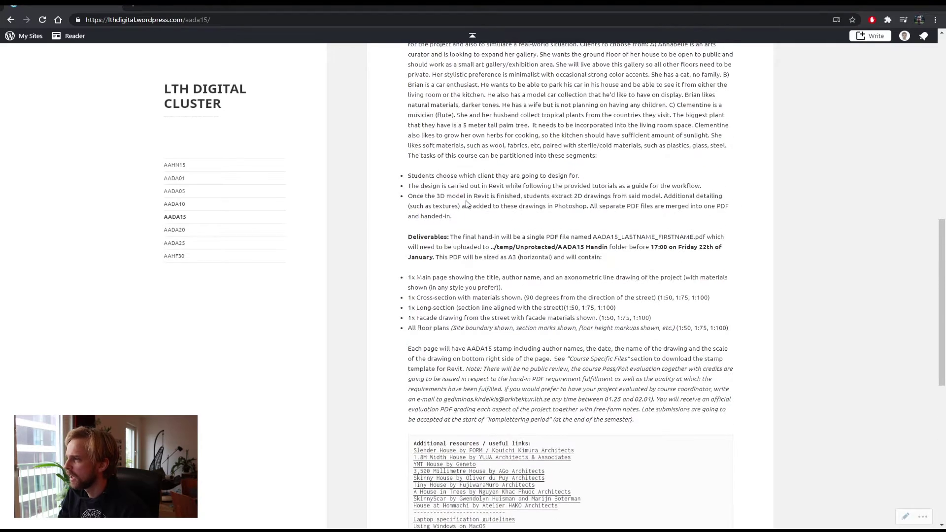
pyautogui.scroll(2, 501, 203)
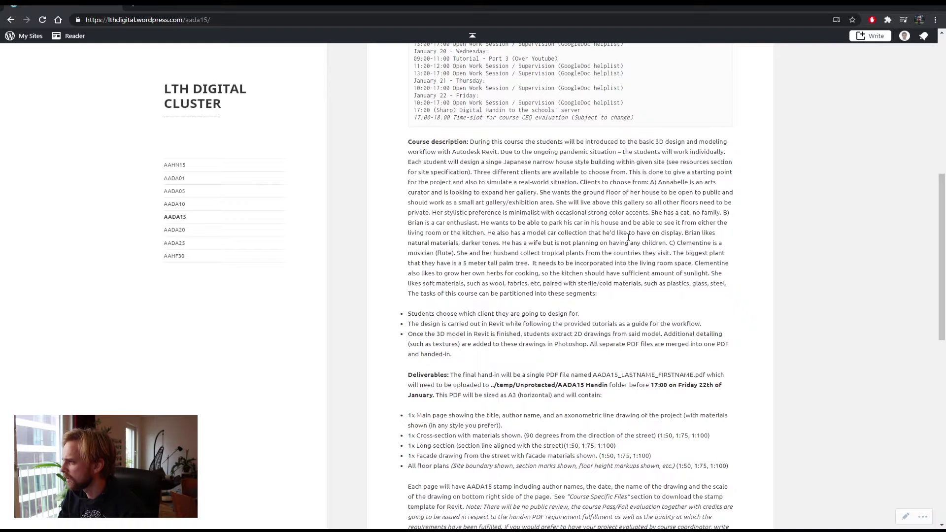
# Step: Read the Clementine client's description, then scroll down toward the course-specific files
pyautogui.moveTo(676, 242); pyautogui.dragTo(701, 280)
pyautogui.click(686, 276)
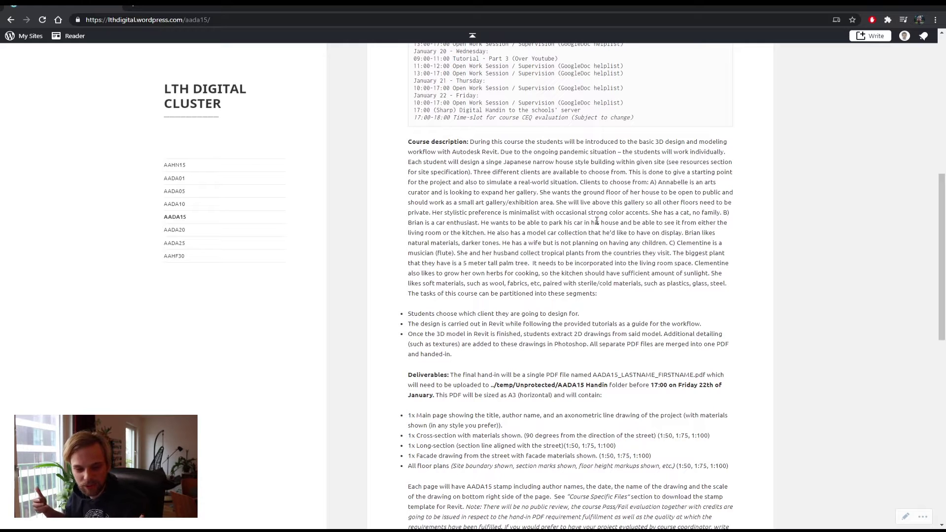
pyautogui.scroll(-7, 636, 249)
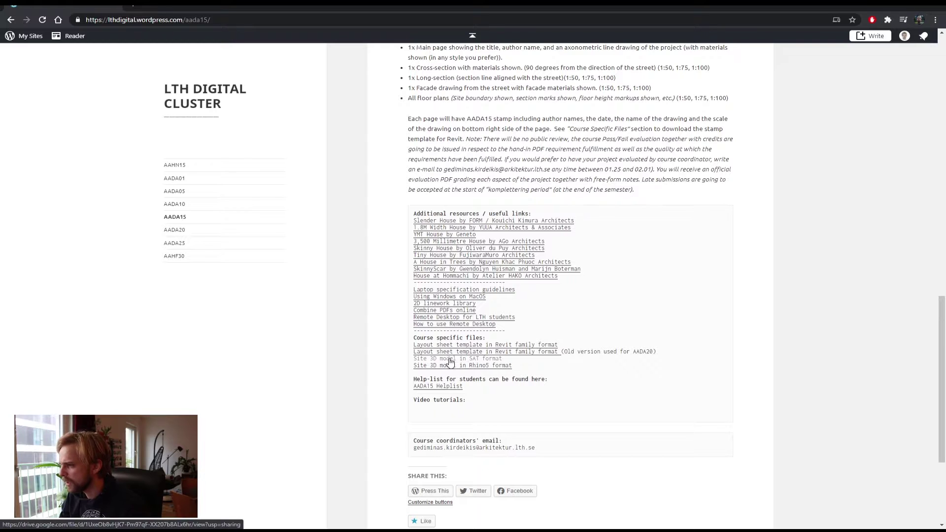
# Step: Download the site 3D model in Rhino5 format, AADA15_Site.3dm, and open it in Rhino
pyautogui.scroll(-1, 451, 364)
pyautogui.click(457, 315)
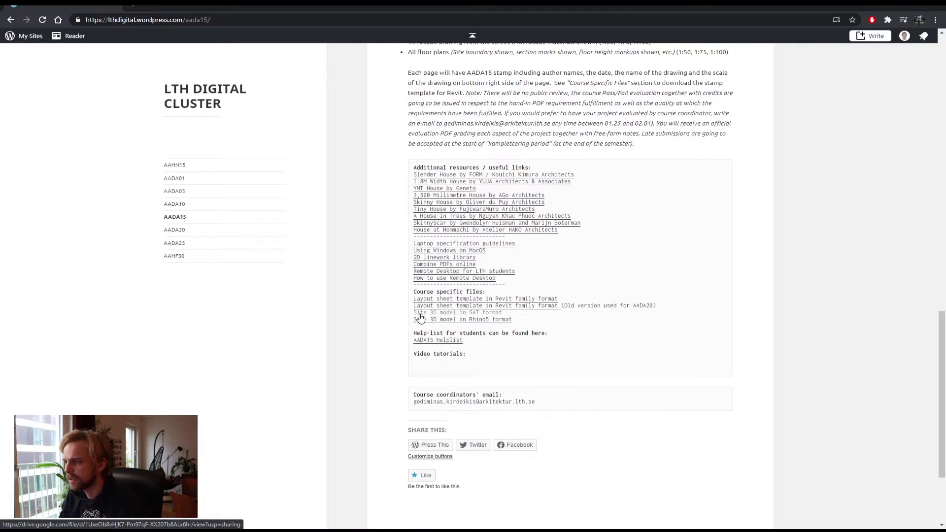
pyautogui.click(477, 320)
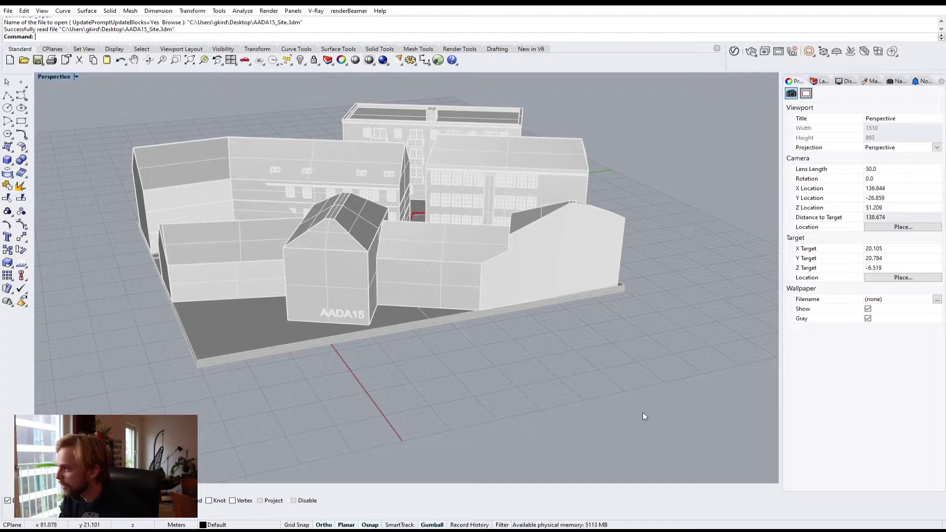
# Step: Orbit and zoom the Perspective view onto the red-outlined plot between the neighbouring buildings
pyautogui.moveTo(475, 291)
pyautogui.mouseDown(button='right')
pyautogui.moveTo(522, 299)
pyautogui.moveTo(545, 273)
pyautogui.moveTo(479, 283)
pyautogui.mouseUp(button='right')
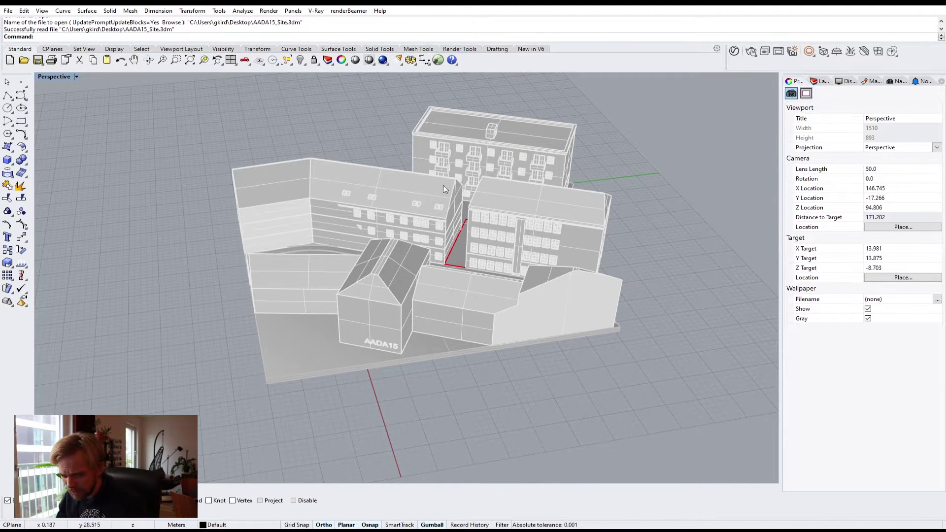
pyautogui.scroll(5, 468, 238)
pyautogui.moveTo(468, 234); pyautogui.dragTo(456, 257, button='right')
pyautogui.scroll(2, 456, 258)
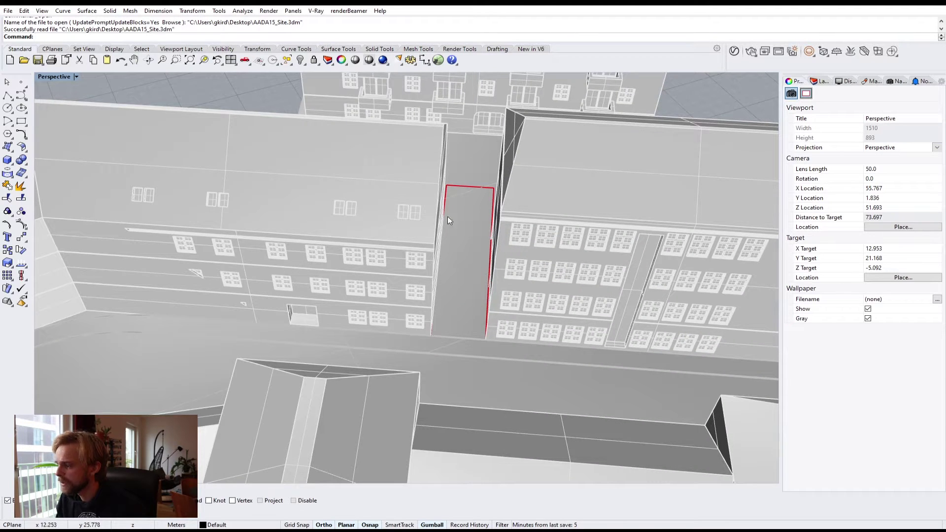
pyautogui.scroll(2, 453, 207)
pyautogui.moveTo(475, 264); pyautogui.dragTo(465, 246, button='right')
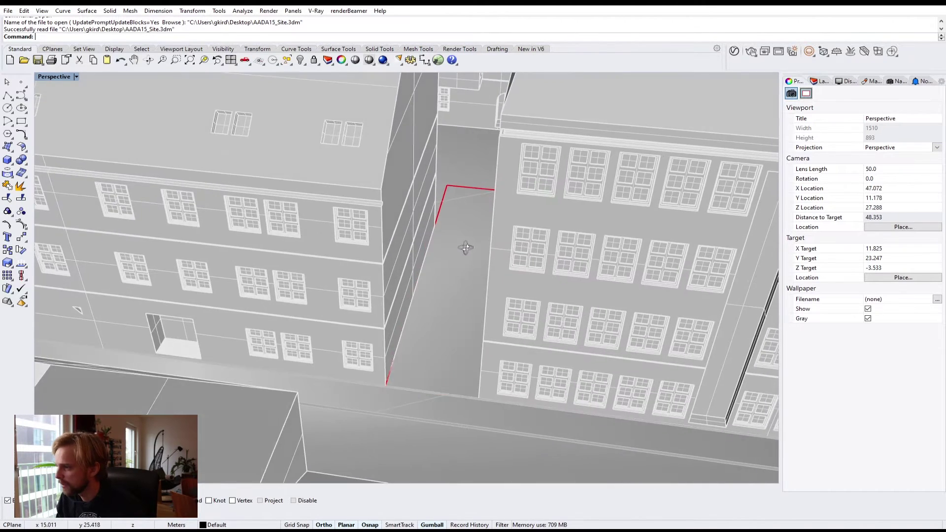
pyautogui.press('Home')
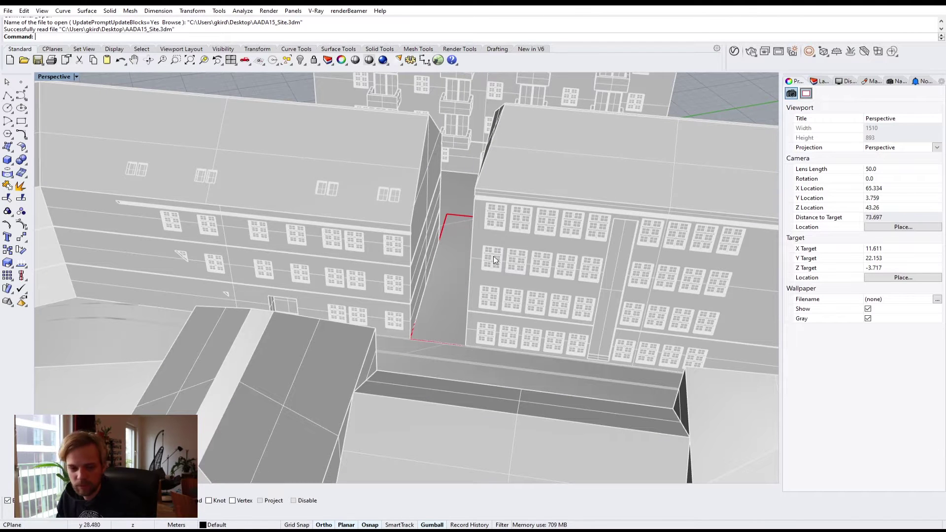
pyautogui.moveTo(510, 273); pyautogui.dragTo(430, 365, button='right')
pyautogui.scroll(2, 426, 355)
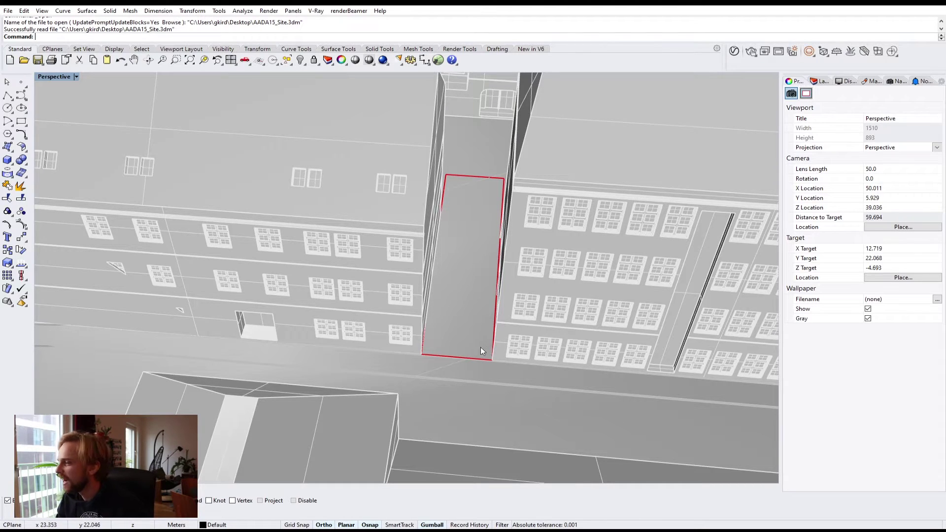
pyautogui.moveTo(489, 342); pyautogui.dragTo(392, 336, button='right')
pyautogui.click(49, 77)
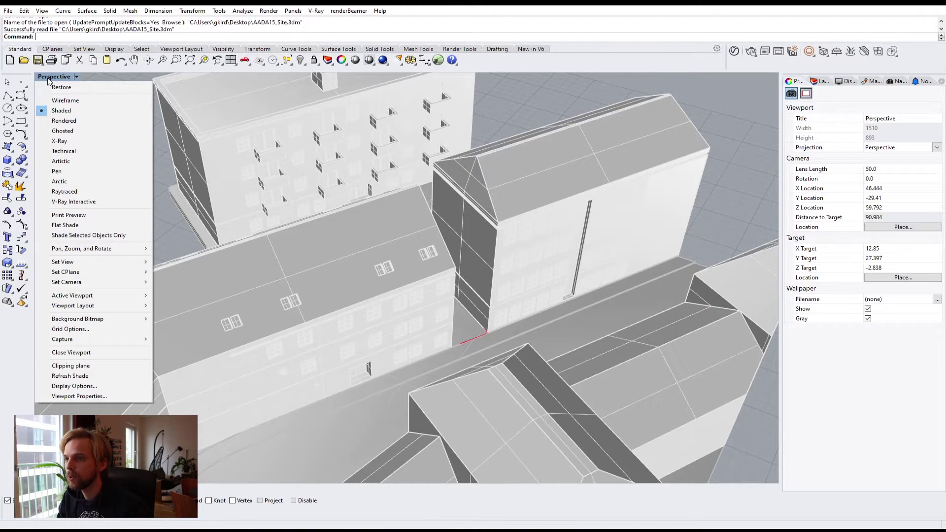
# Step: Switch the Perspective viewport to Arctic display and orbit around the surrounding buildings
pyautogui.click(87, 182)
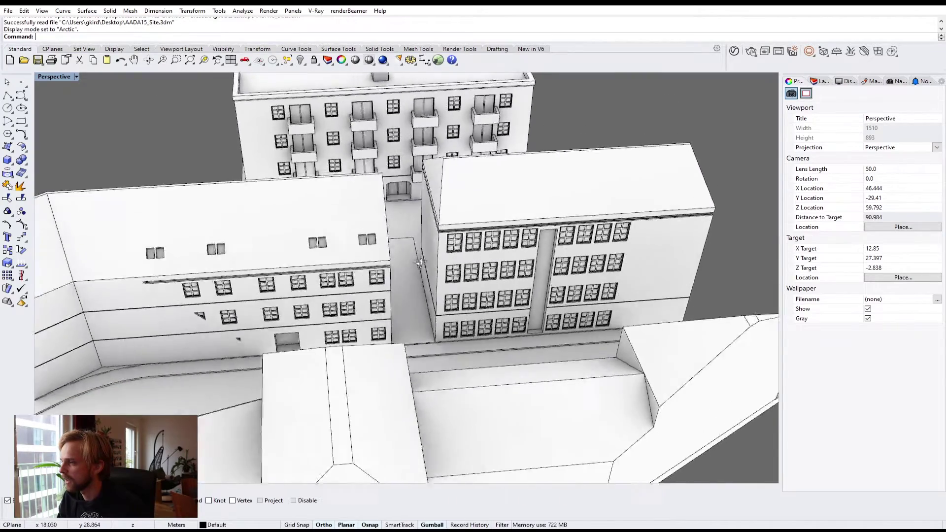
pyautogui.scroll(-5, 420, 262)
pyautogui.moveTo(407, 253); pyautogui.dragTo(428, 256, button='right')
pyautogui.scroll(5, 441, 258)
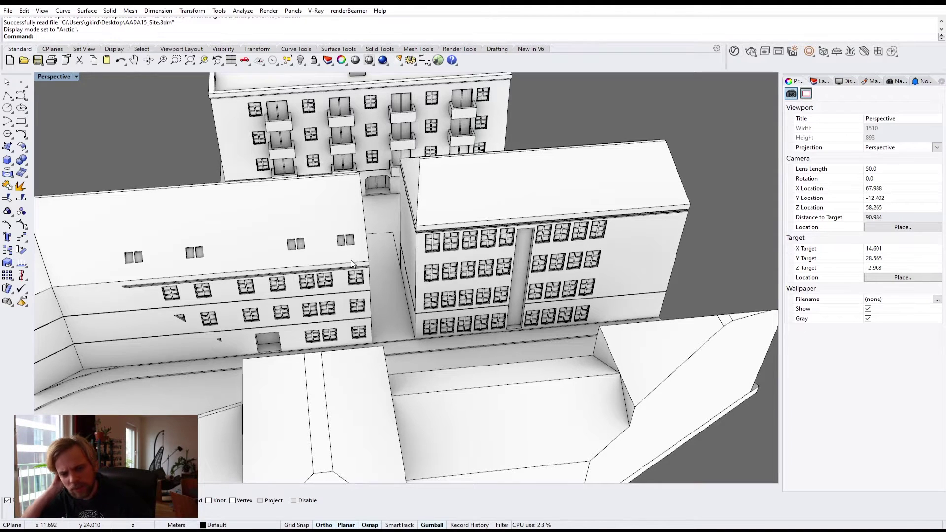
pyautogui.moveTo(364, 212); pyautogui.dragTo(300, 187, button='right')
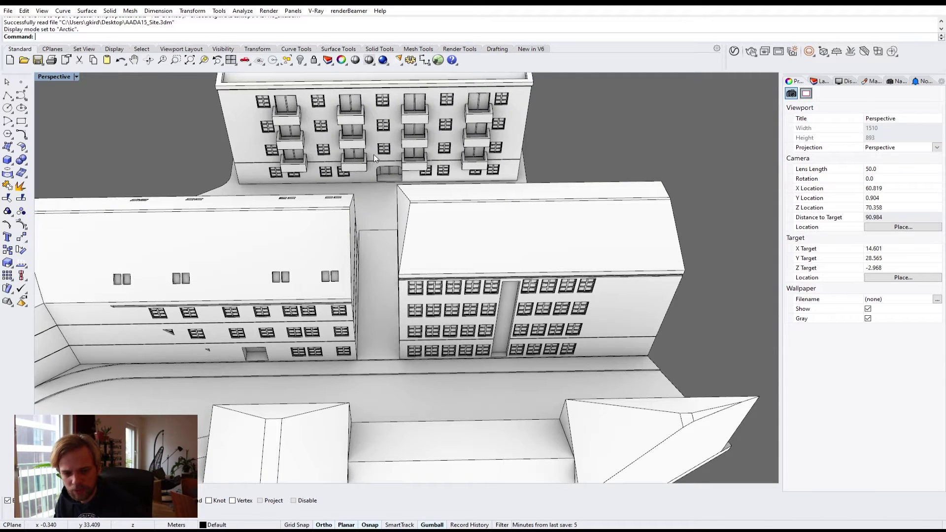
pyautogui.moveTo(373, 154); pyautogui.dragTo(389, 318, button='right')
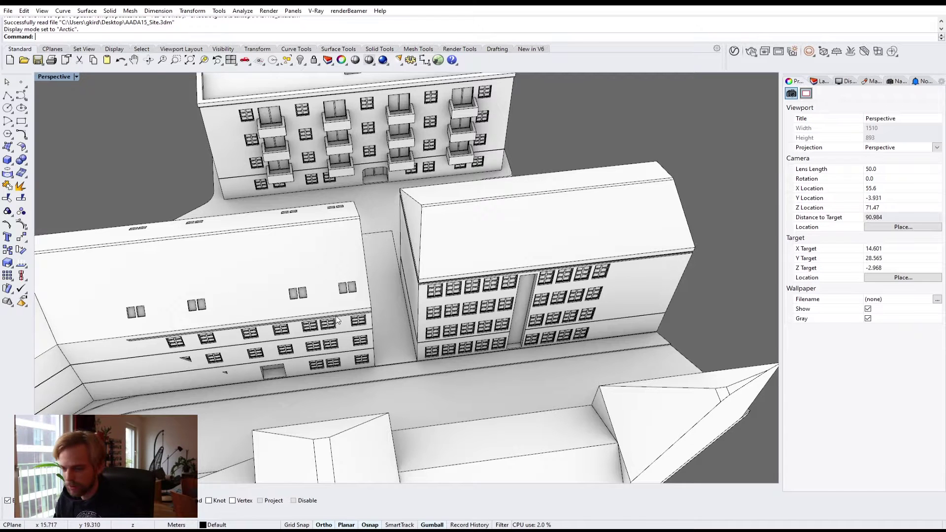
pyautogui.moveTo(412, 356); pyautogui.dragTo(432, 333, button='right')
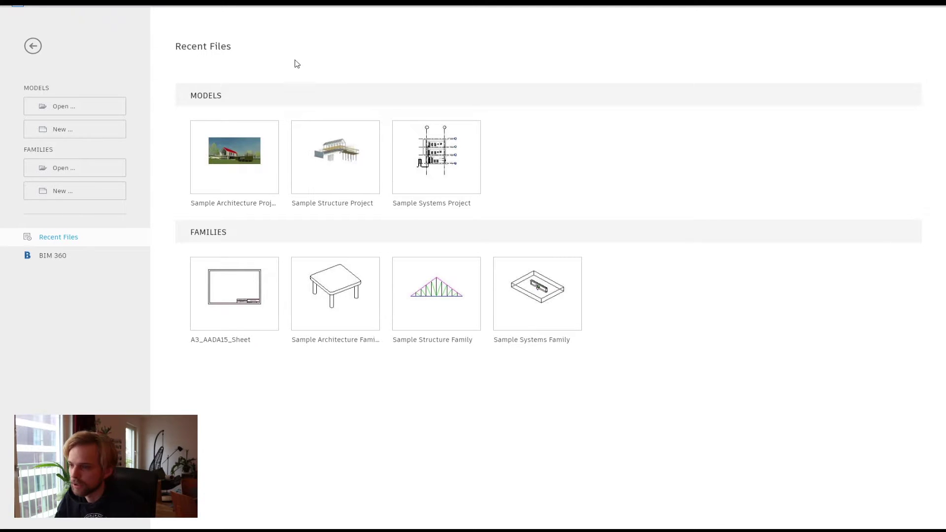
# Step: Start a new Revit project, review the template dropdown, and browse the English-Imperial template files
pyautogui.click(54, 134)
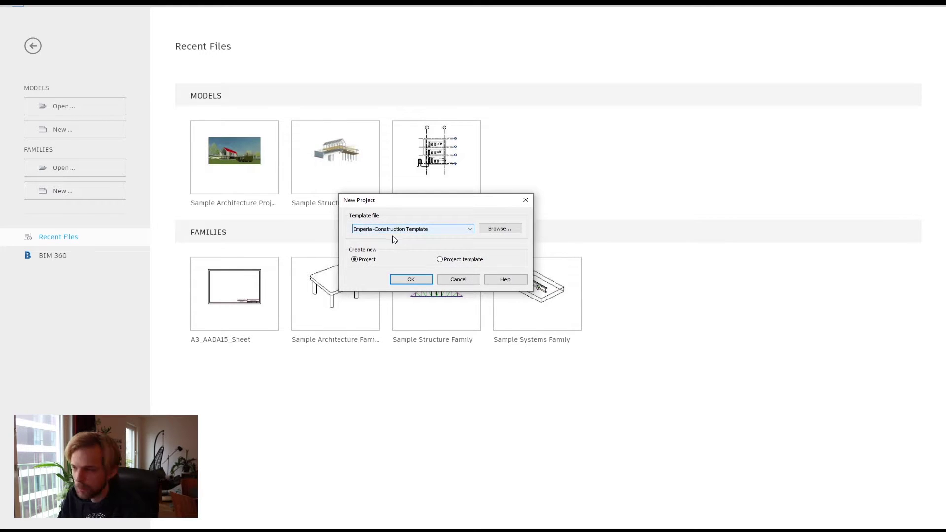
pyautogui.click(371, 230)
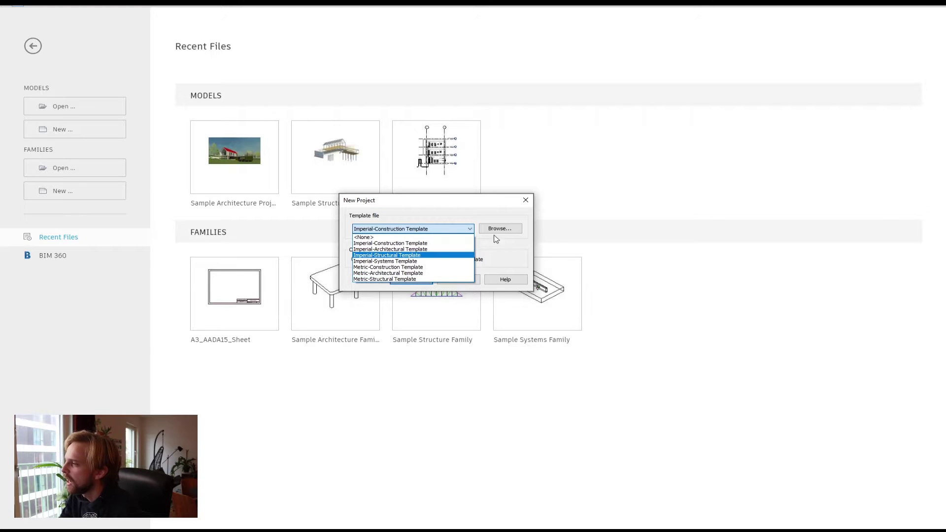
pyautogui.click(458, 218)
pyautogui.click(419, 228)
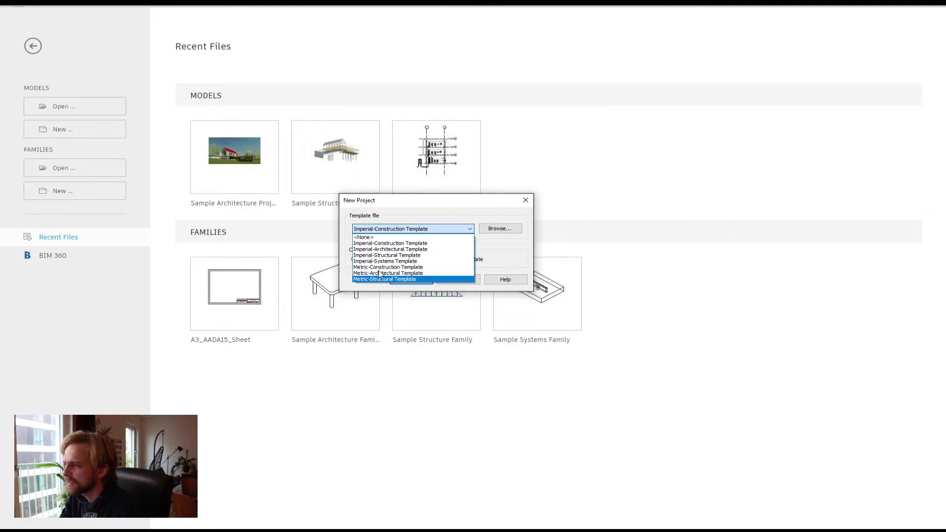
pyautogui.click(509, 232)
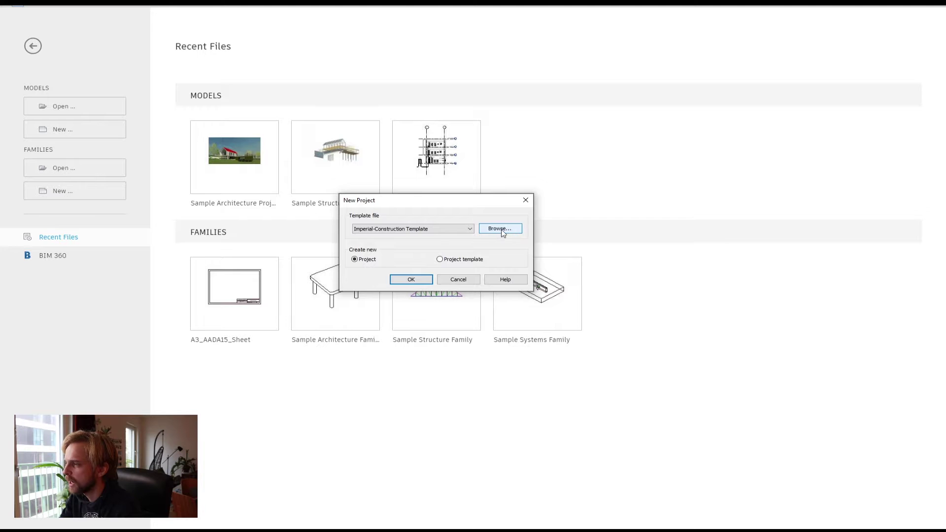
pyautogui.click(502, 231)
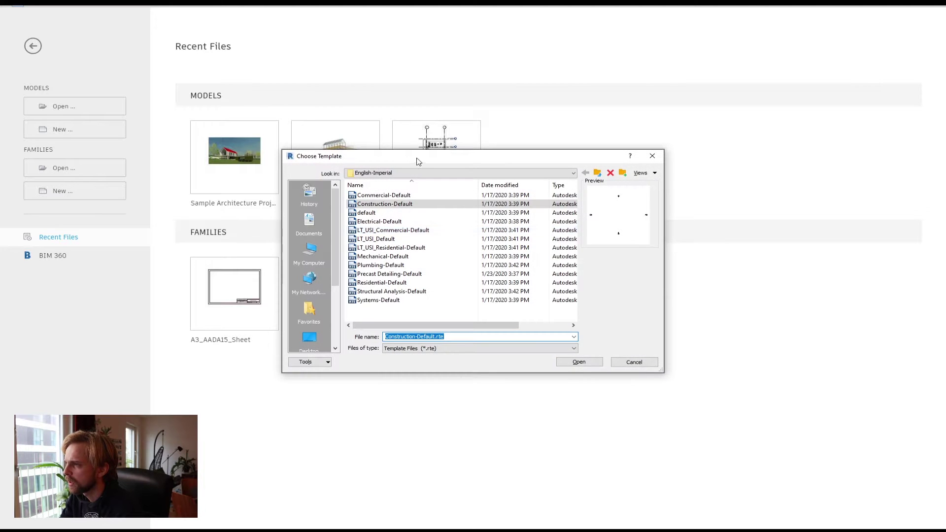
# Step: Pick DefaultMetric.rte from the Templates > English folder as the project template
pyautogui.moveTo(416, 158); pyautogui.dragTo(283, 146)
pyautogui.click(254, 157)
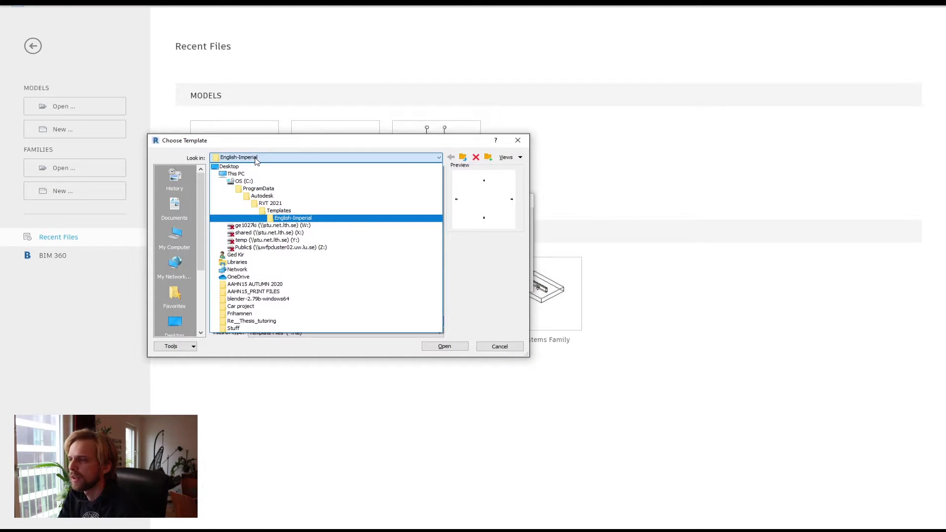
pyautogui.click(255, 157)
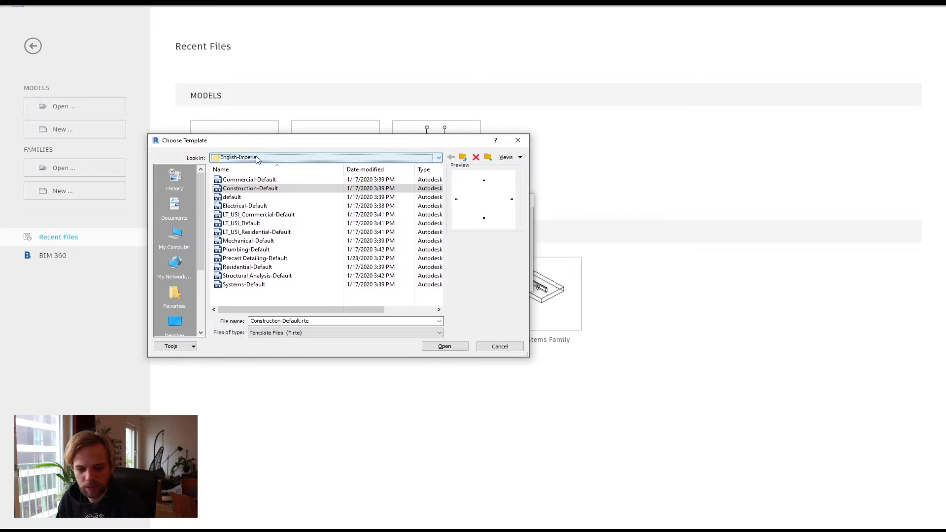
pyautogui.click(259, 160)
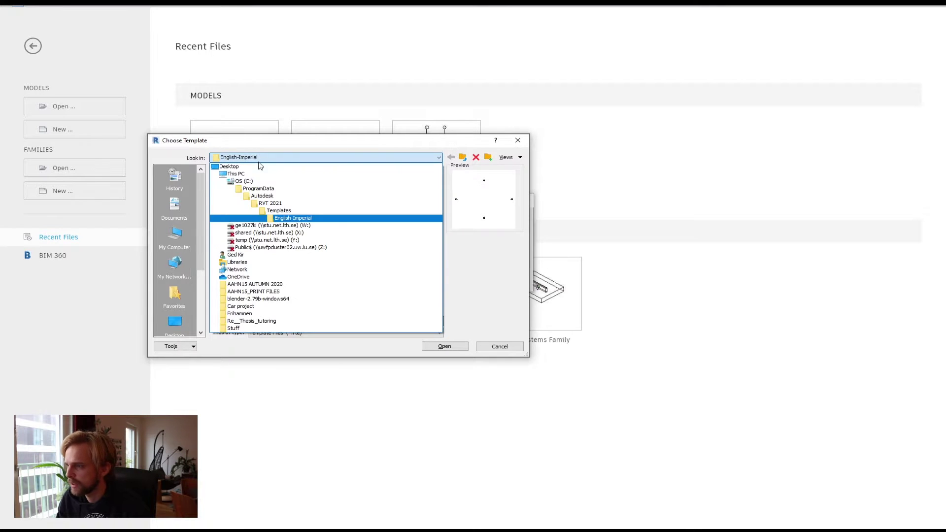
pyautogui.click(278, 212)
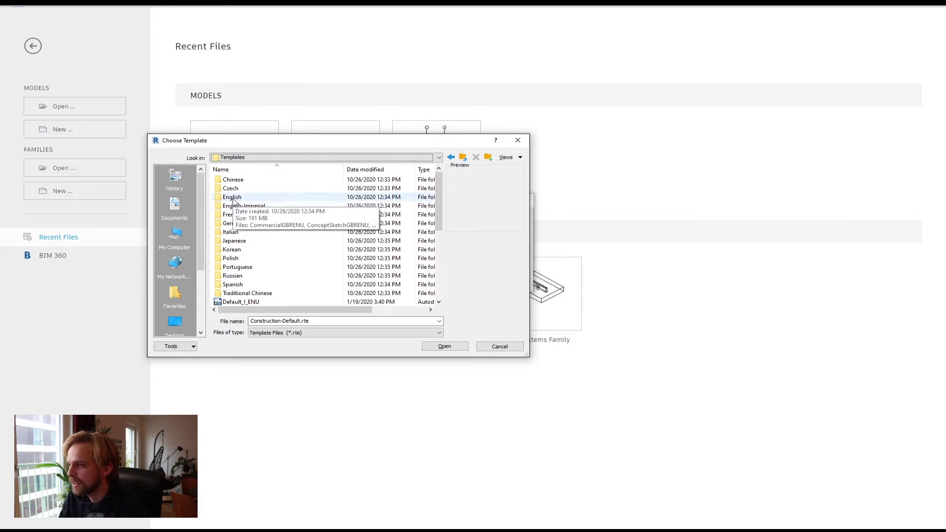
pyautogui.scroll(-5, 233, 202)
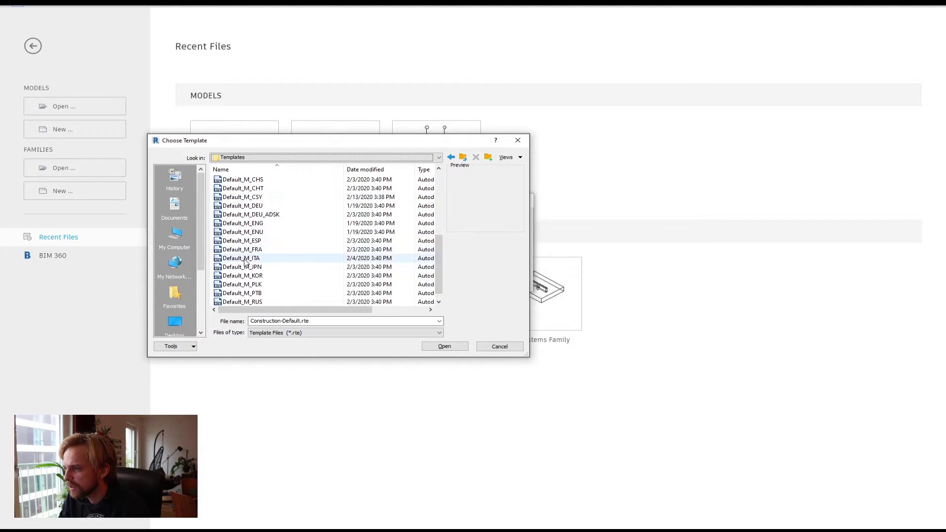
pyautogui.scroll(4, 253, 253)
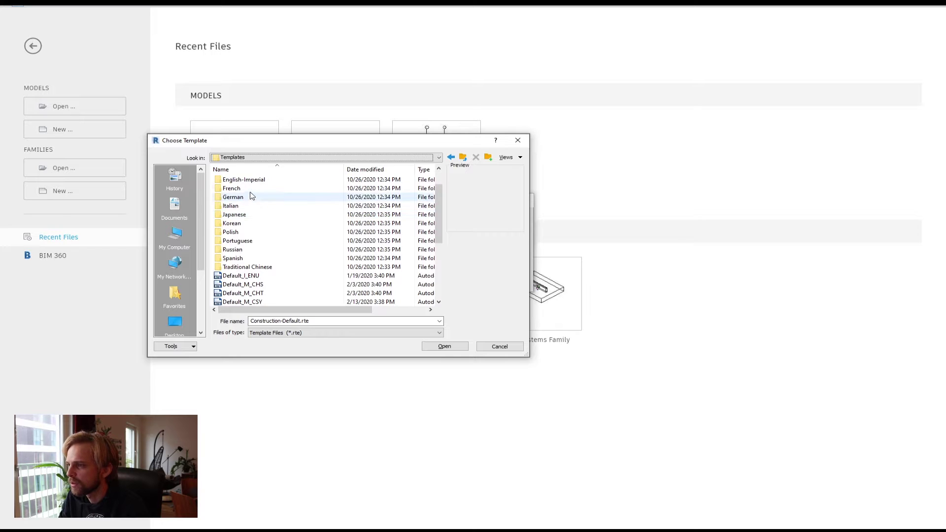
pyautogui.scroll(1, 250, 186)
pyautogui.doubleClick(249, 197)
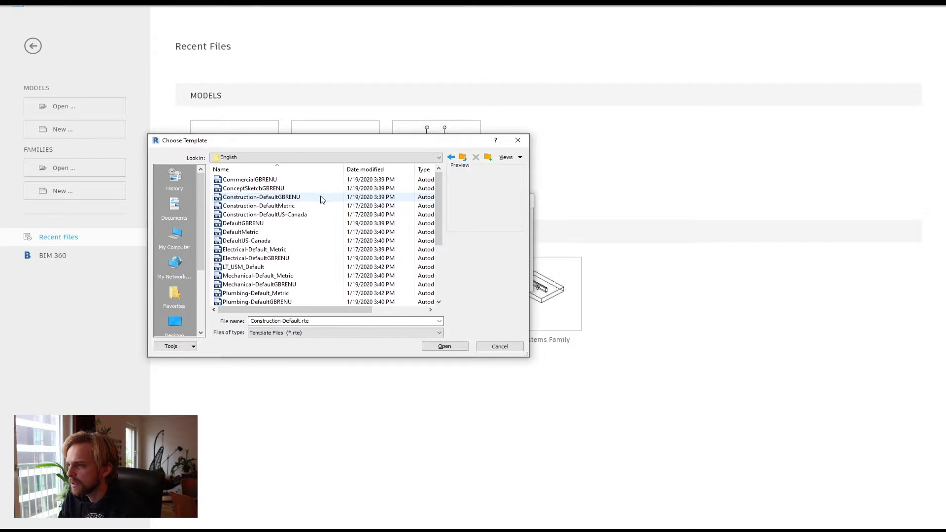
pyautogui.click(245, 232)
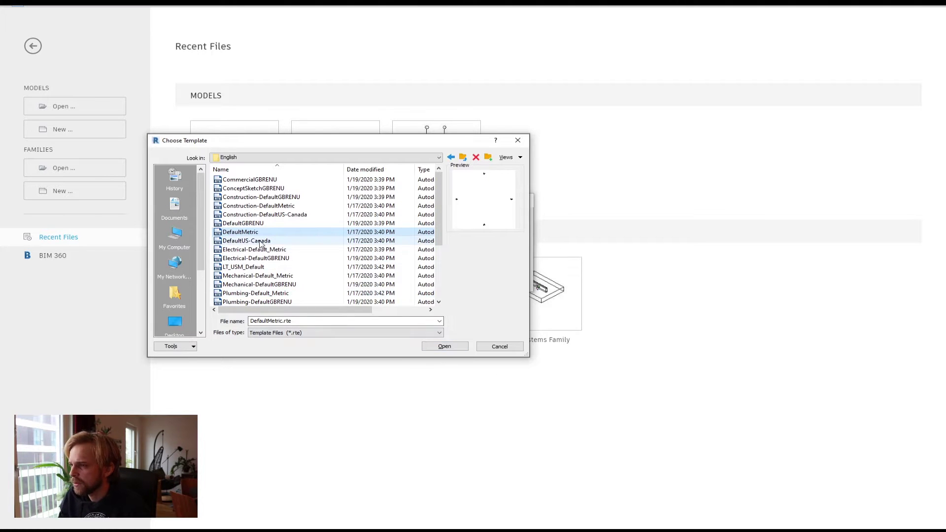
pyautogui.click(451, 348)
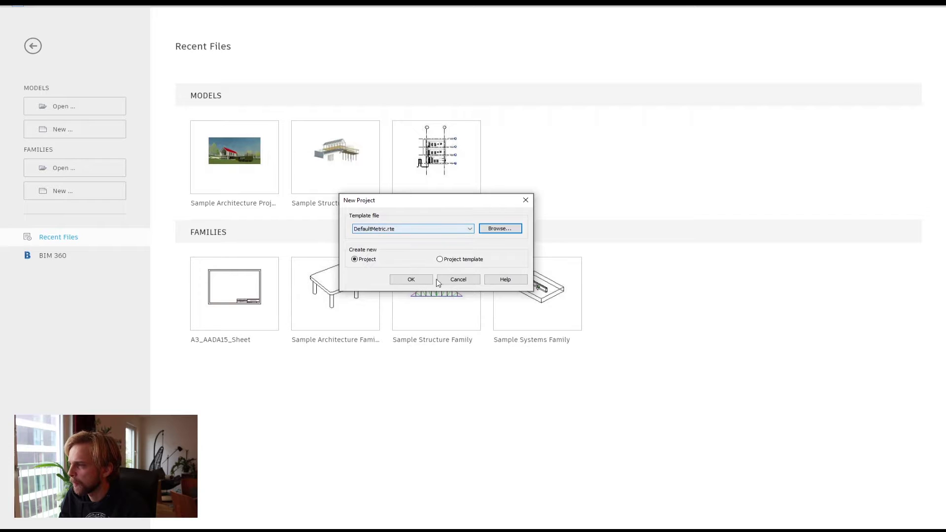
# Step: Create the DefaultMetric project, opening on the empty Level 1 plan at 1 : 100
pyautogui.click(412, 280)
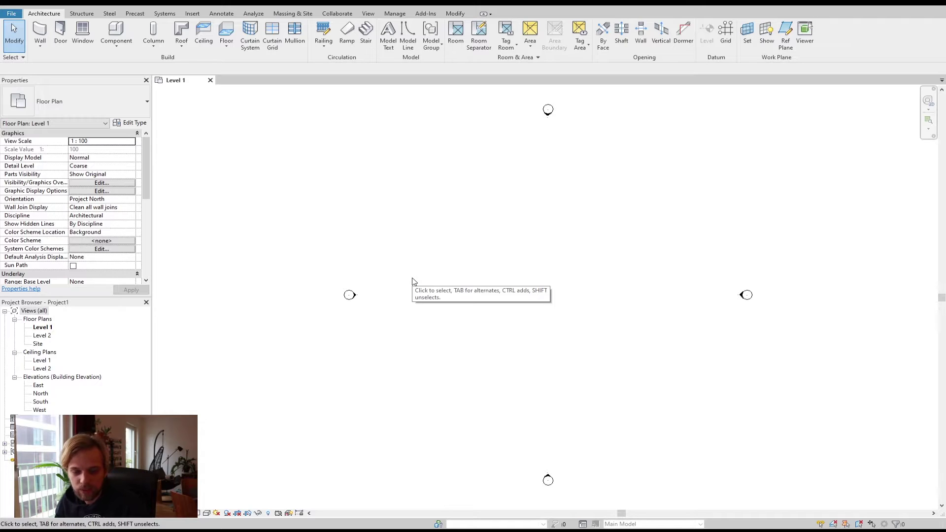
pyautogui.click(10, 14)
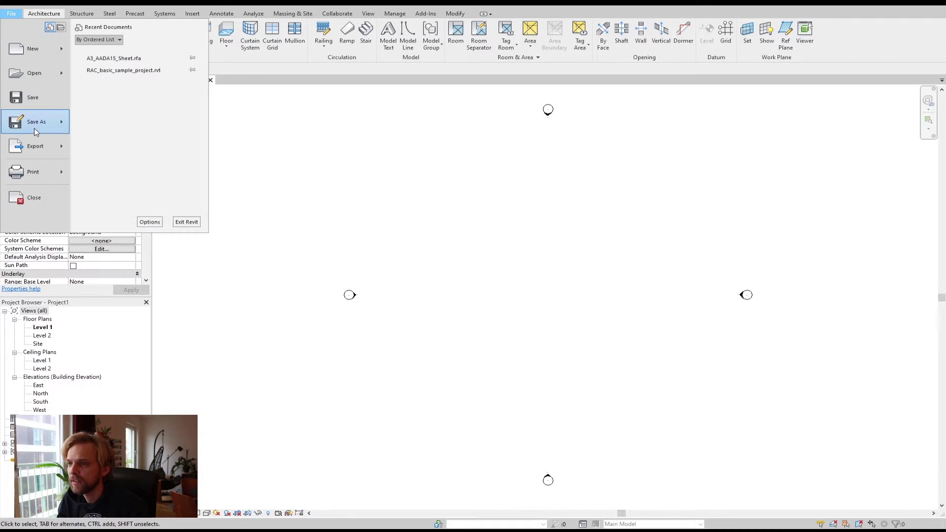
# Step: Save the project to the Desktop as the project file AADA15_Tutorials
pyautogui.moveTo(36, 132)
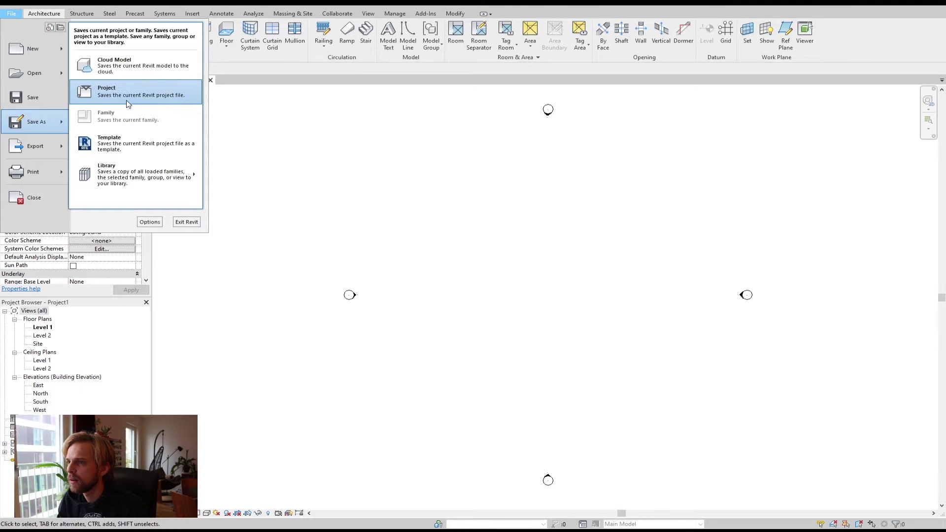
pyautogui.click(29, 99)
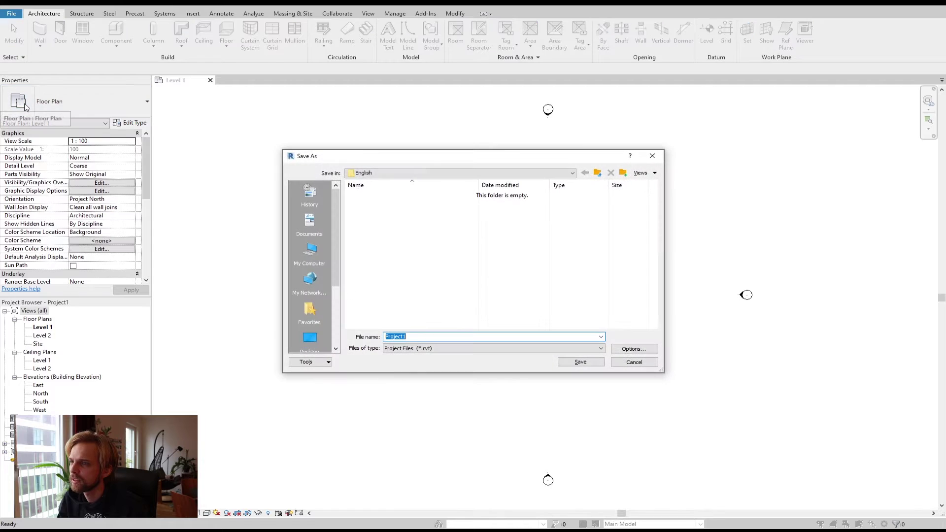
pyautogui.click(311, 340)
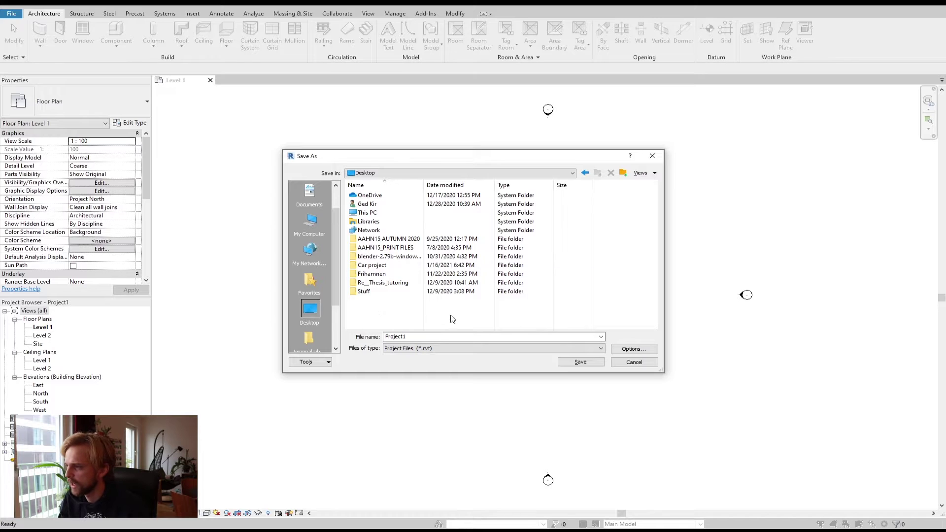
pyautogui.doubleClick(410, 336)
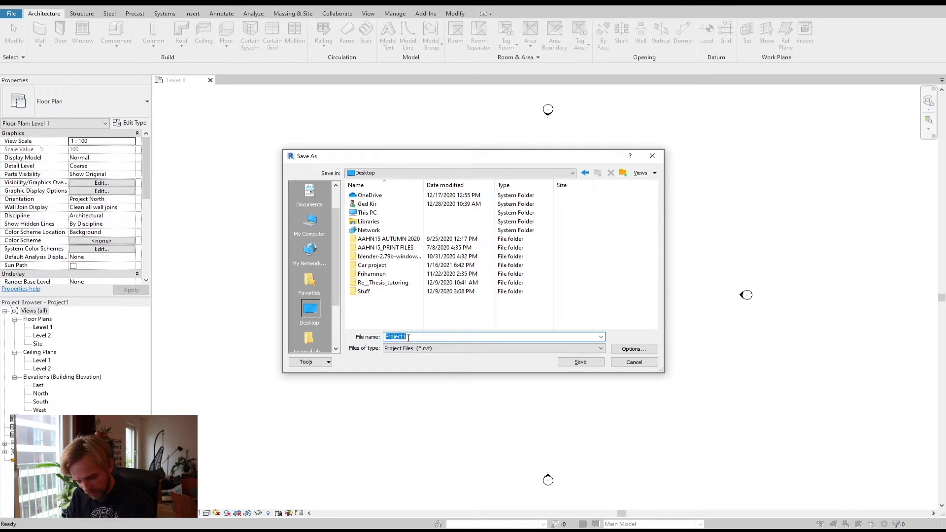
pyautogui.write('AADA15_Tutorials')
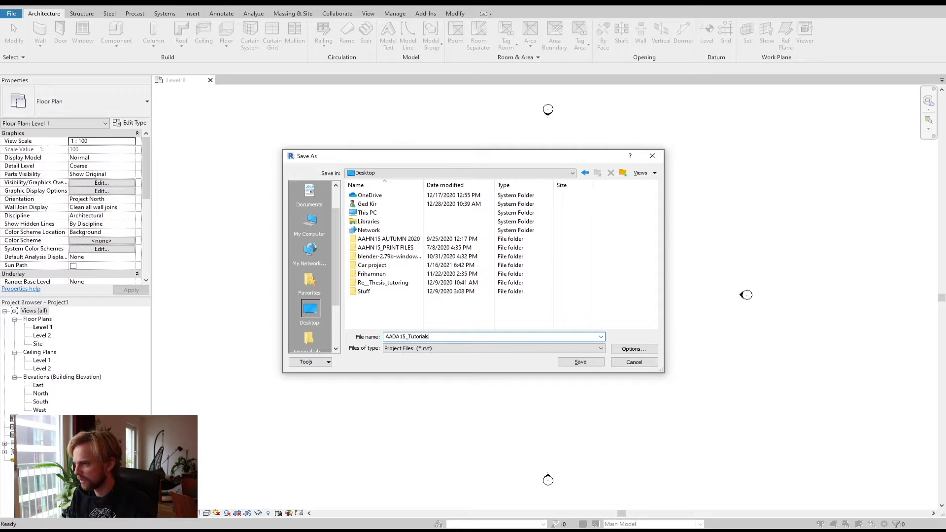
pyautogui.click(580, 362)
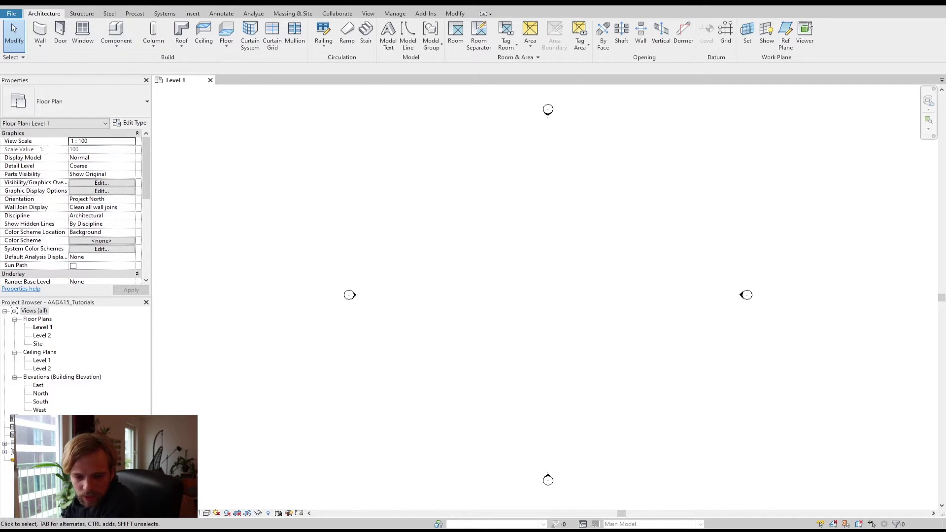
pyautogui.click(10, 13)
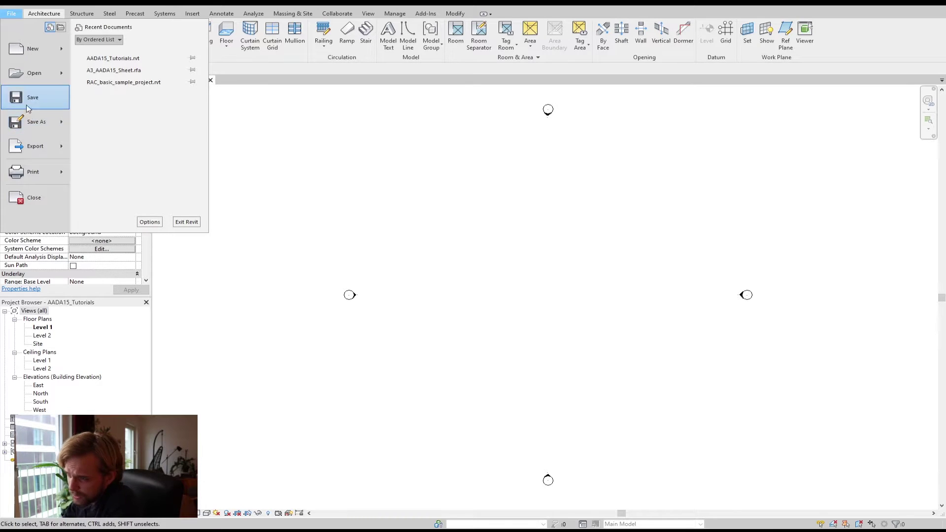
pyautogui.press('Escape')
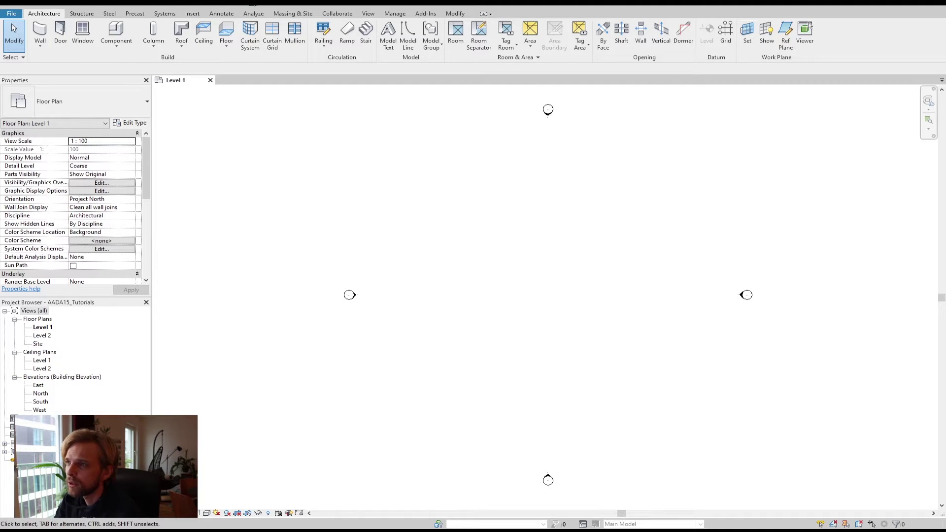
pyautogui.click(11, 15)
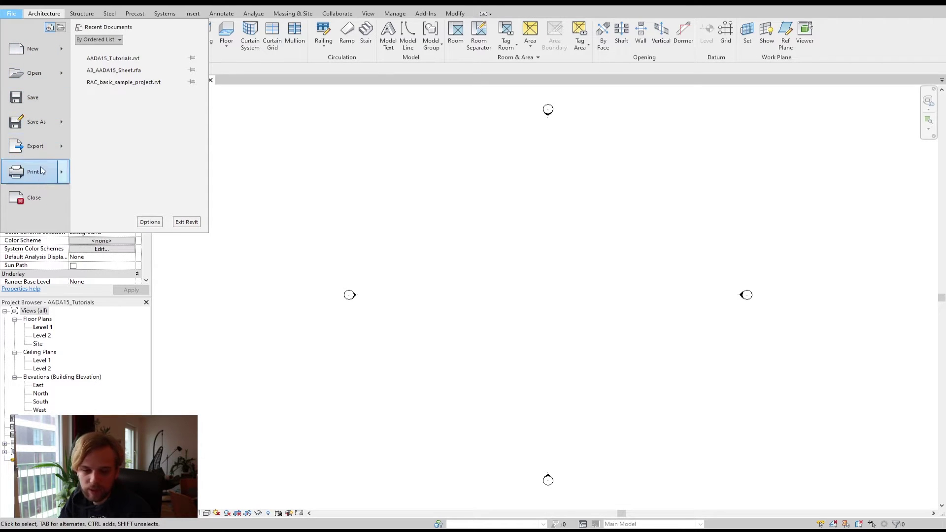
pyautogui.click(4, 16)
pyautogui.click(3, 16)
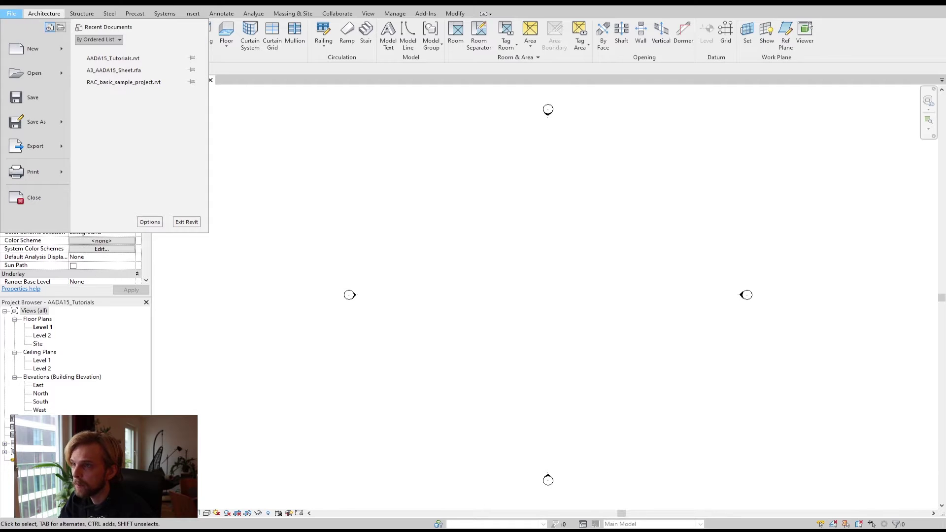
pyautogui.click(11, 14)
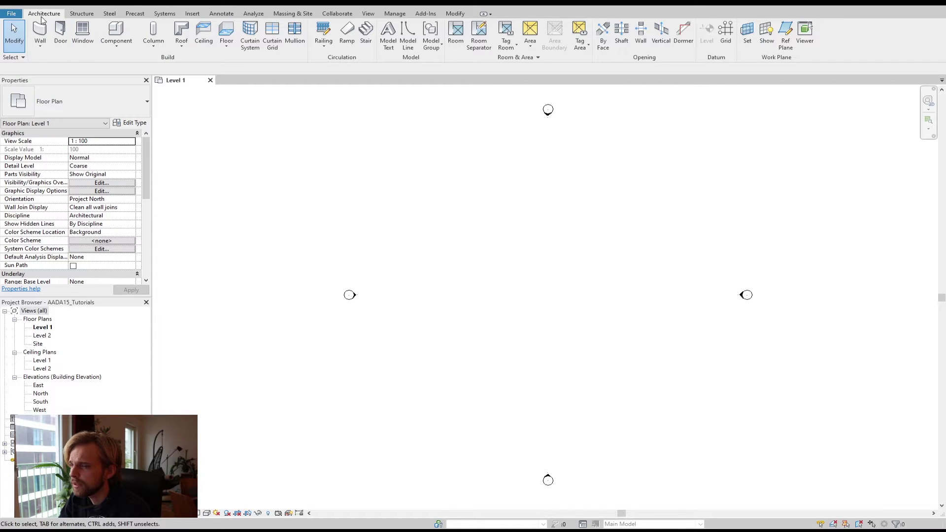
# Step: Compare the Architecture and Structure ribbon tools, then move on to the Steel tools
pyautogui.click(81, 14)
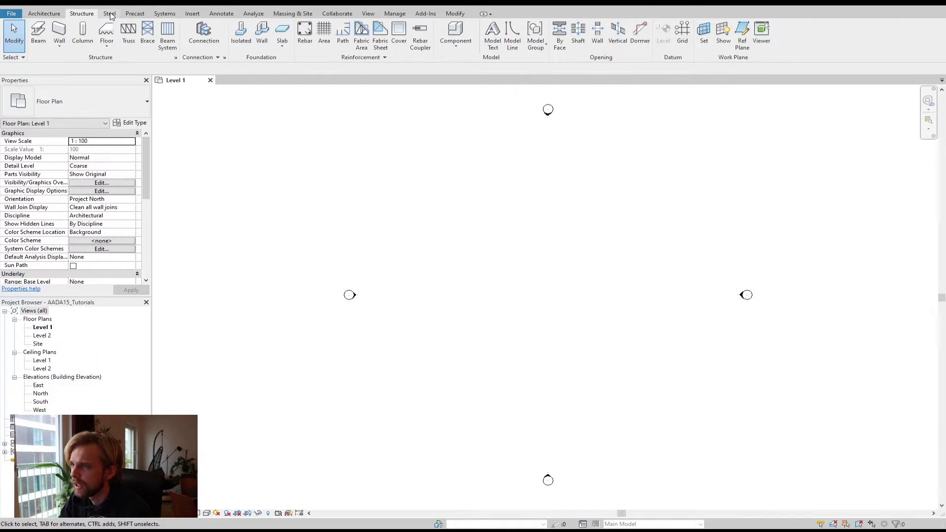
pyautogui.click(44, 16)
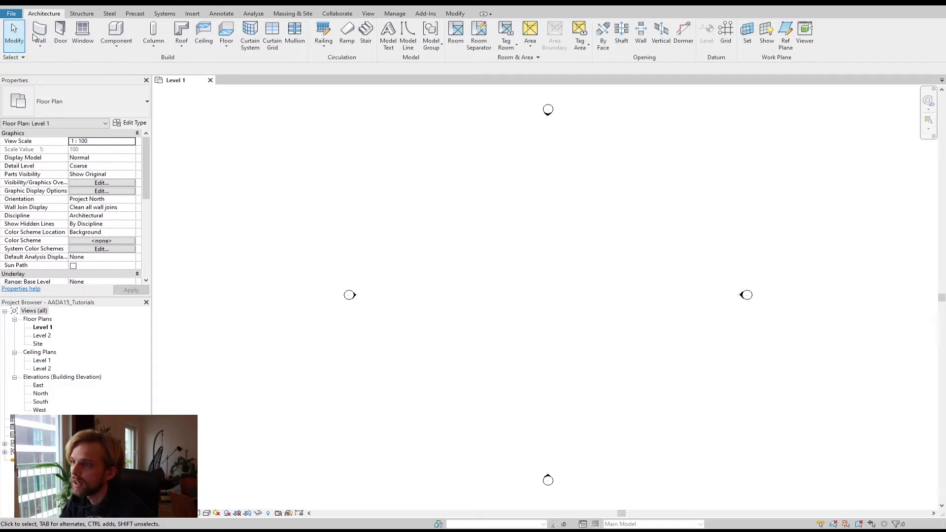
pyautogui.click(82, 13)
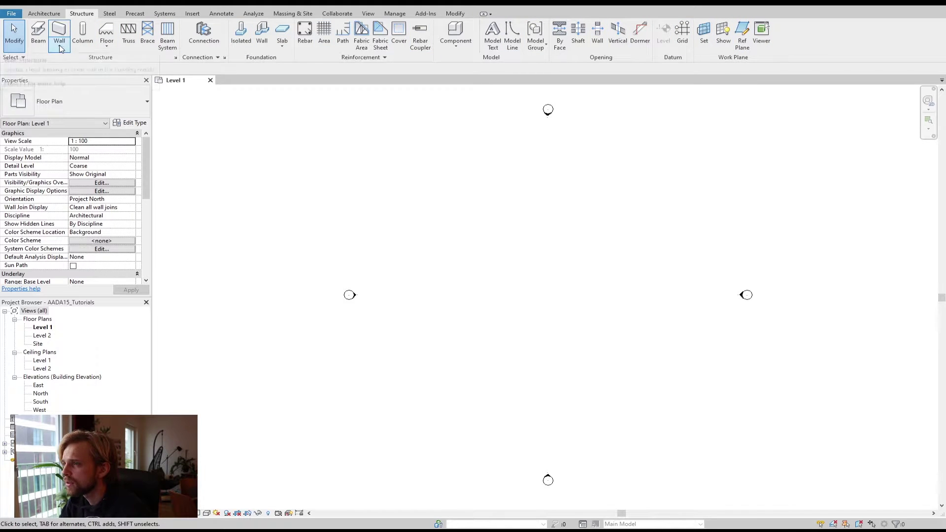
pyautogui.click(40, 15)
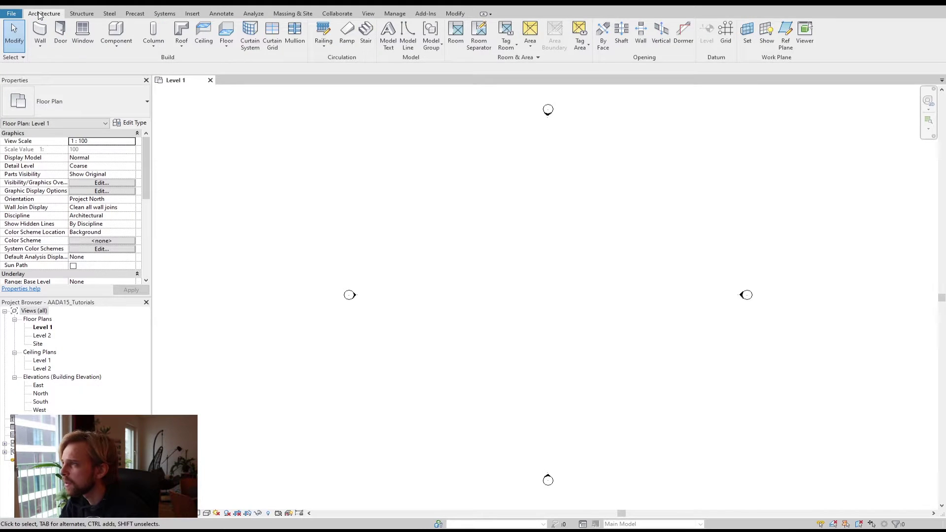
pyautogui.click(81, 13)
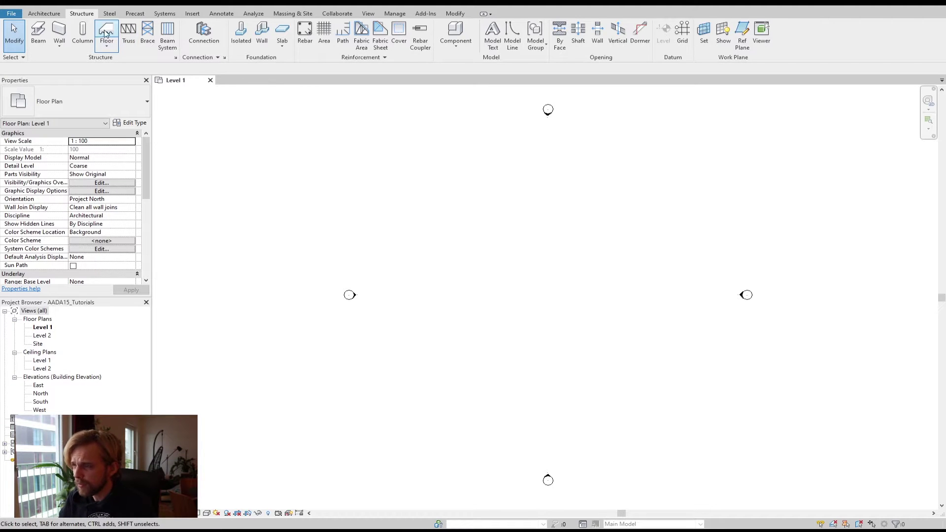
pyautogui.click(109, 14)
# Step: Browse the Precast, Systems, Insert, Annotate and Analyze tools, ending on Massing & Site
pyautogui.click(134, 14)
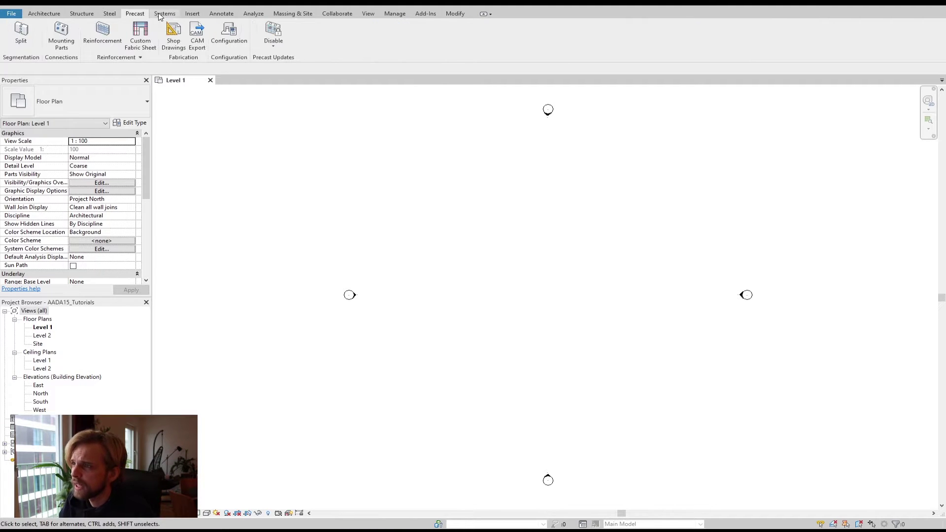
pyautogui.click(160, 15)
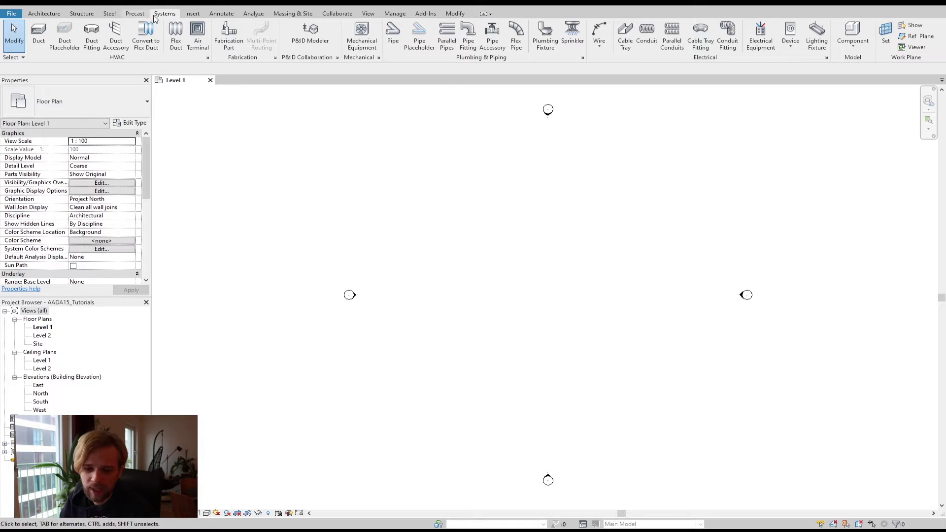
pyautogui.click(192, 14)
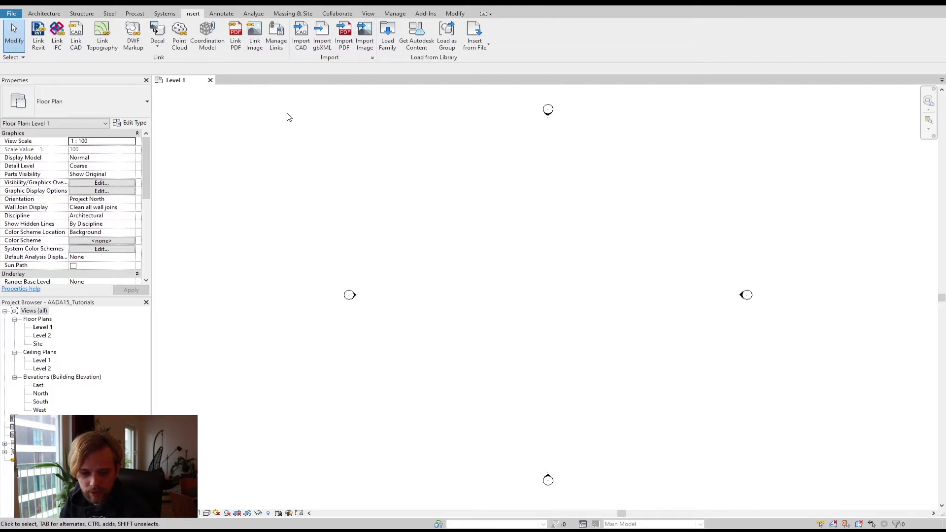
pyautogui.click(221, 15)
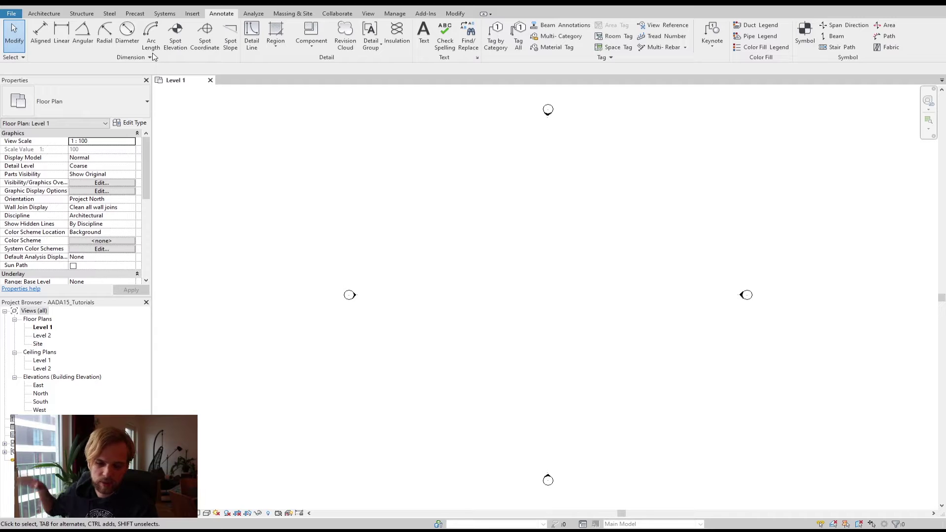
pyautogui.click(253, 15)
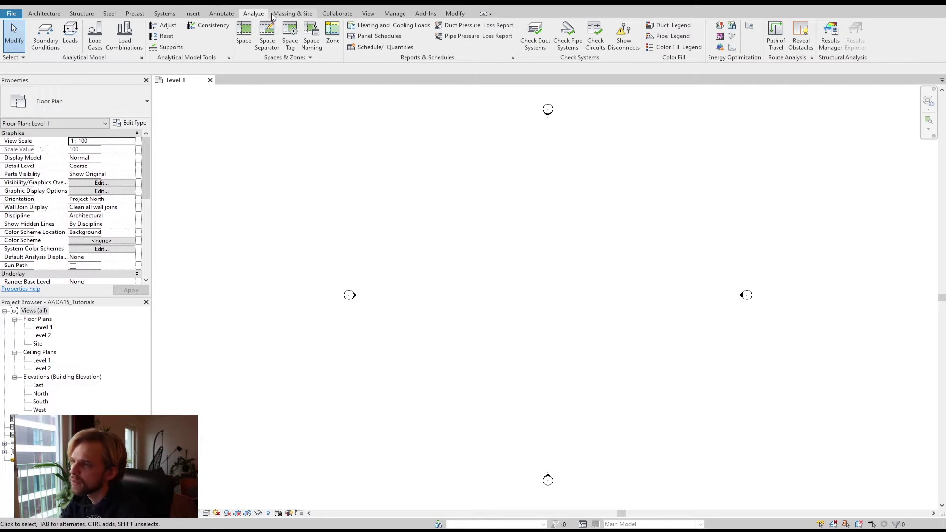
pyautogui.click(291, 14)
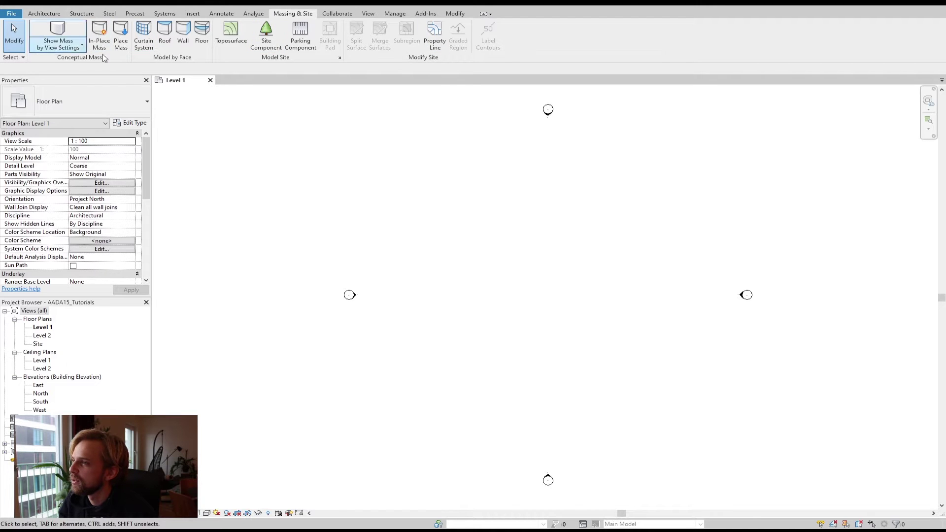
# Step: Tour the Collaborate, View, Manage, Add-Ins and Modify ribbon tabs to review their tools
pyautogui.click(333, 15)
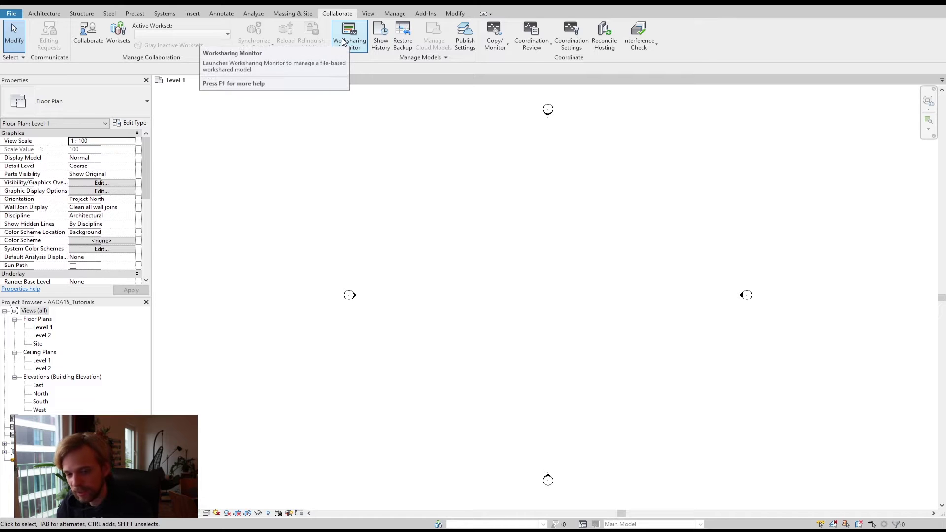
pyautogui.click(375, 14)
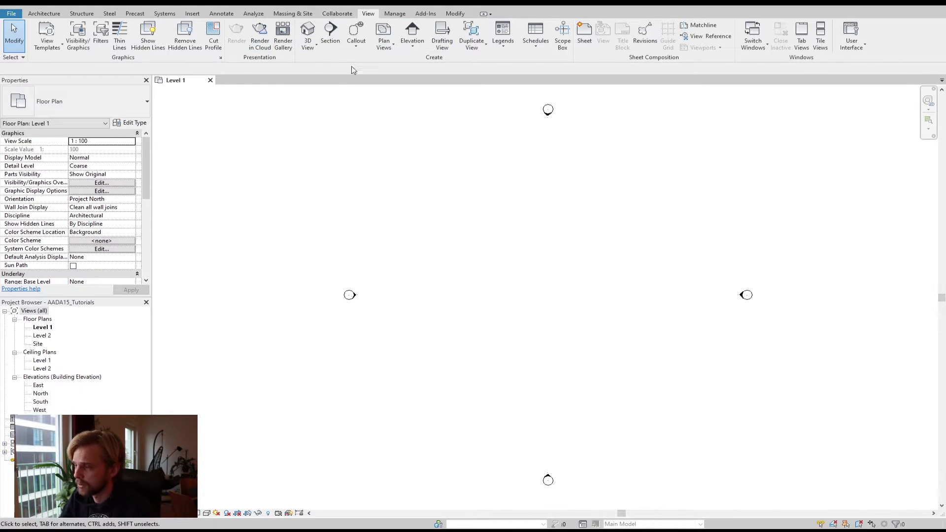
pyautogui.click(392, 14)
pyautogui.click(425, 14)
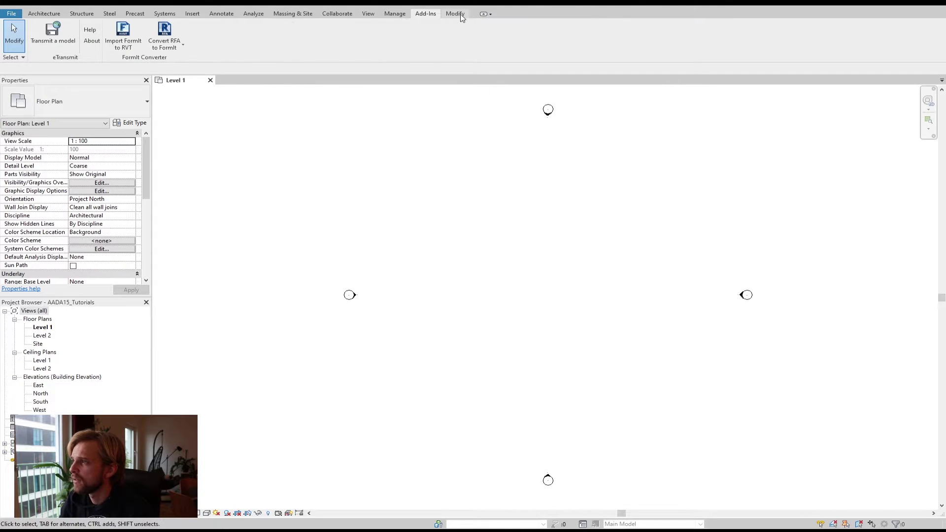
pyautogui.click(455, 14)
pyautogui.click(394, 14)
# Step: Leave the Modify tools and switch the ribbon to Architecture for walls, doors, floors and grids
pyautogui.click(453, 15)
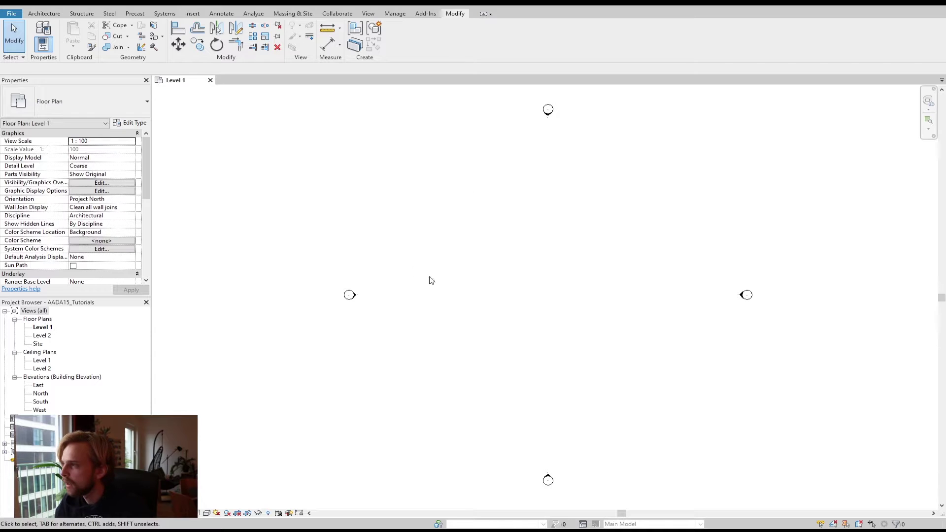
pyautogui.click(44, 13)
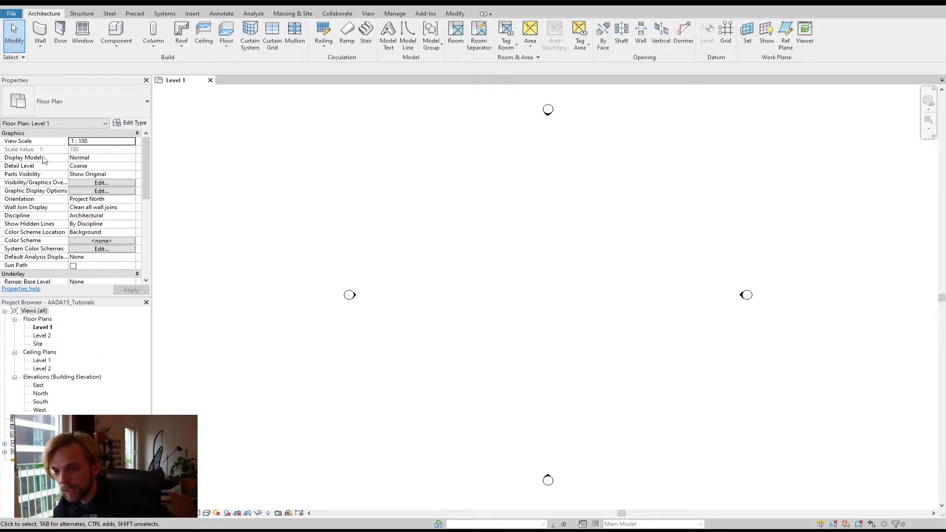
# Step: Select the Level 1 view under Ceiling Plans in the Project Browser
pyautogui.scroll(-5, 141, 166)
pyautogui.scroll(5, 141, 166)
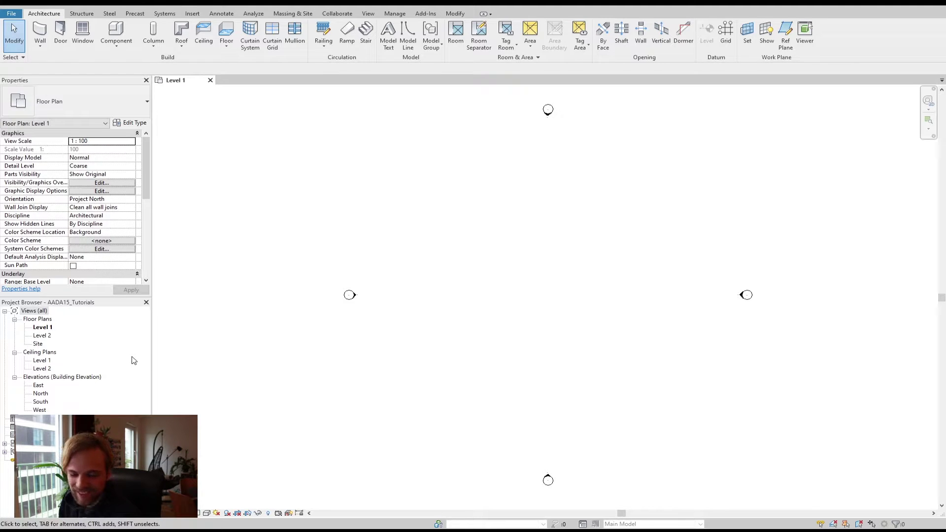
pyautogui.click(39, 362)
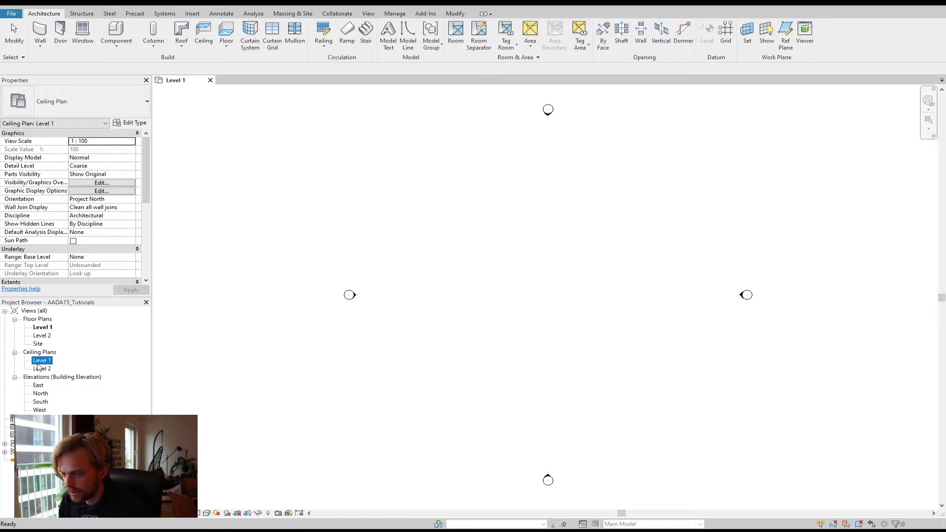
# Step: Delete the Level 1 and Level 2 ceiling plan views
pyautogui.press('Delete')
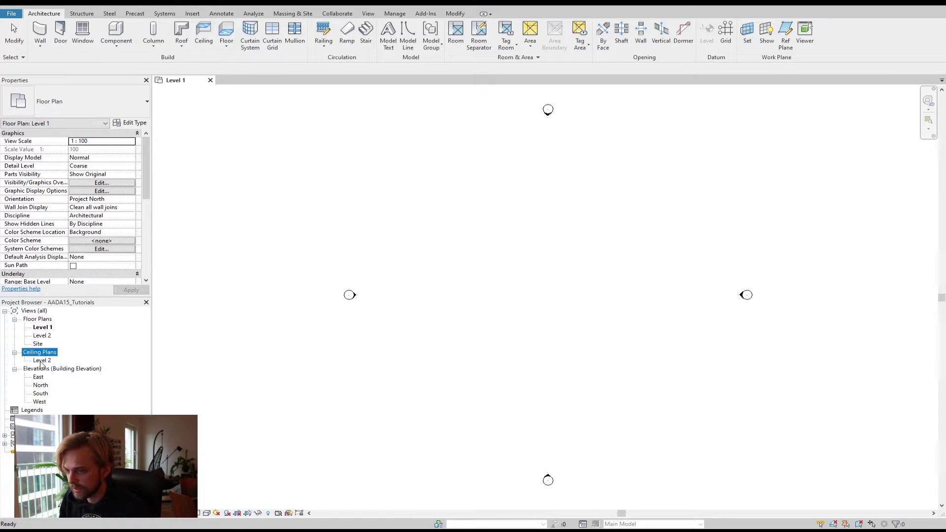
pyautogui.click(42, 361)
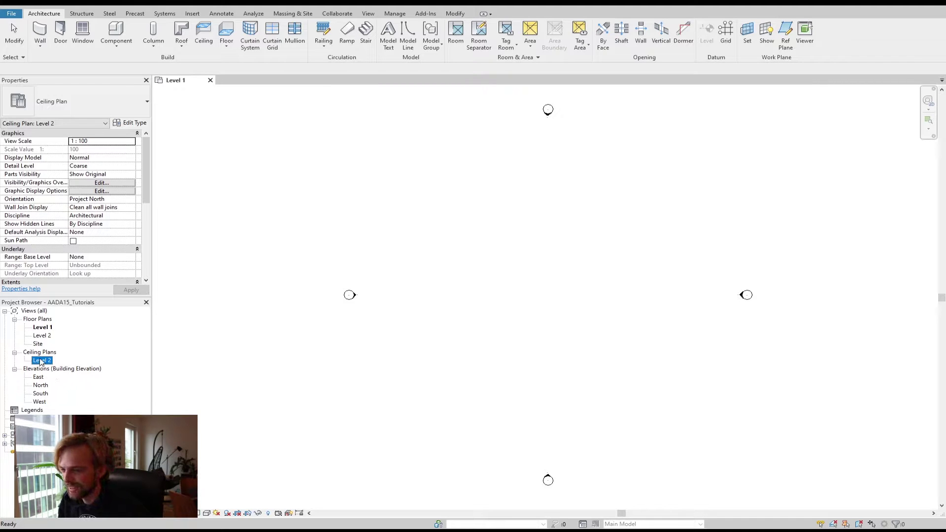
pyautogui.press('Delete')
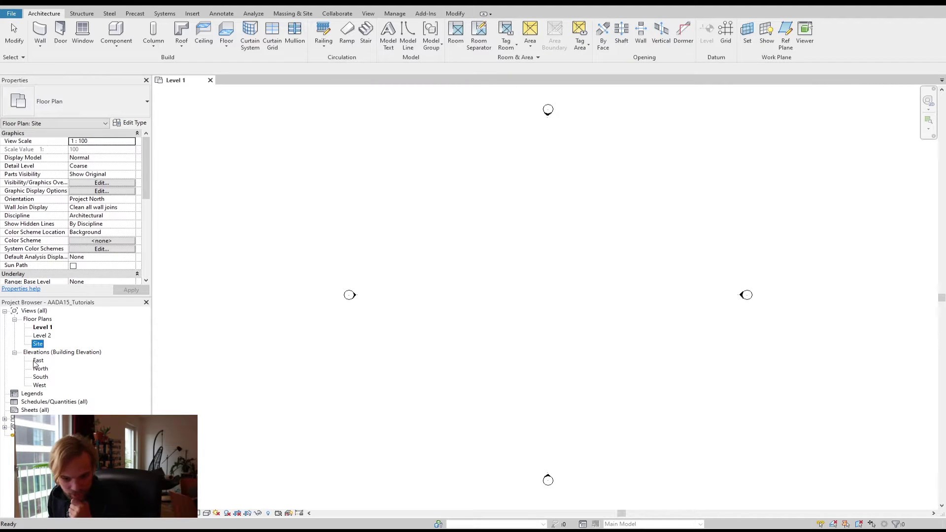
# Step: Delete the East, North and remaining elevation views from the Project Browser
pyautogui.click(36, 361)
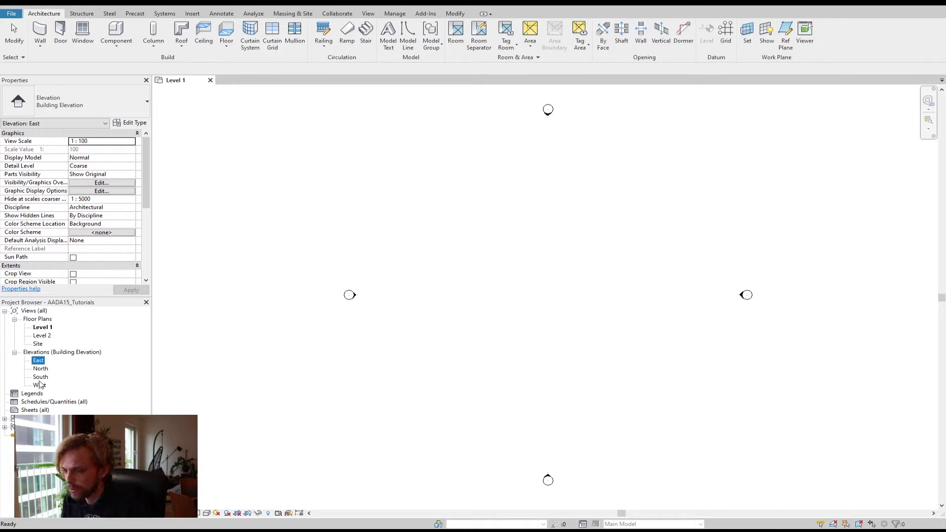
pyautogui.press('Delete')
pyautogui.click(40, 360)
pyautogui.press('Delete')
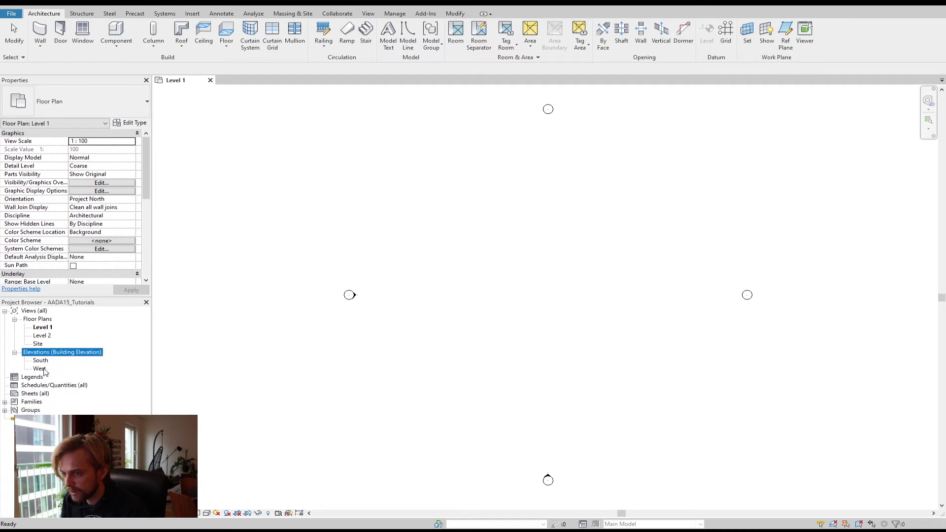
pyautogui.click(42, 368)
pyautogui.press('Delete')
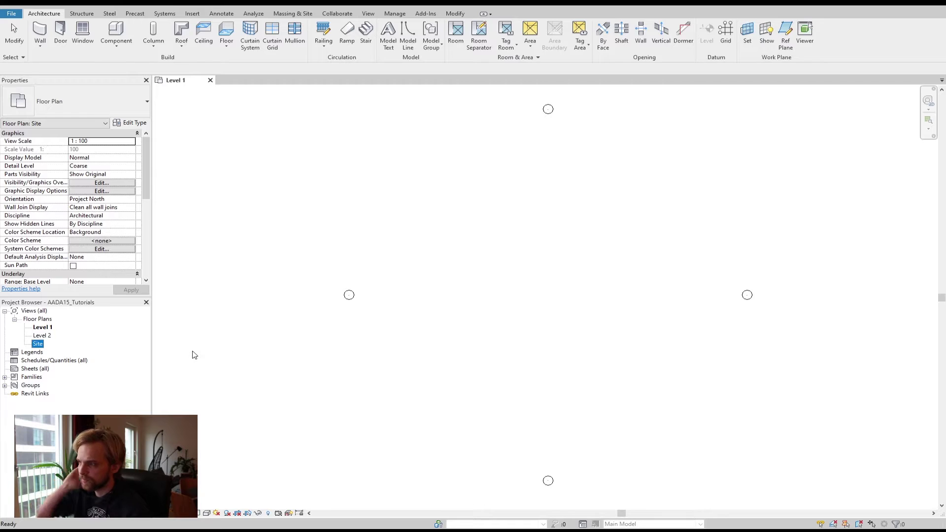
# Step: Remove the Level 2 floor plan, keeping only the Level 1 and Site plans
pyautogui.click(445, 317)
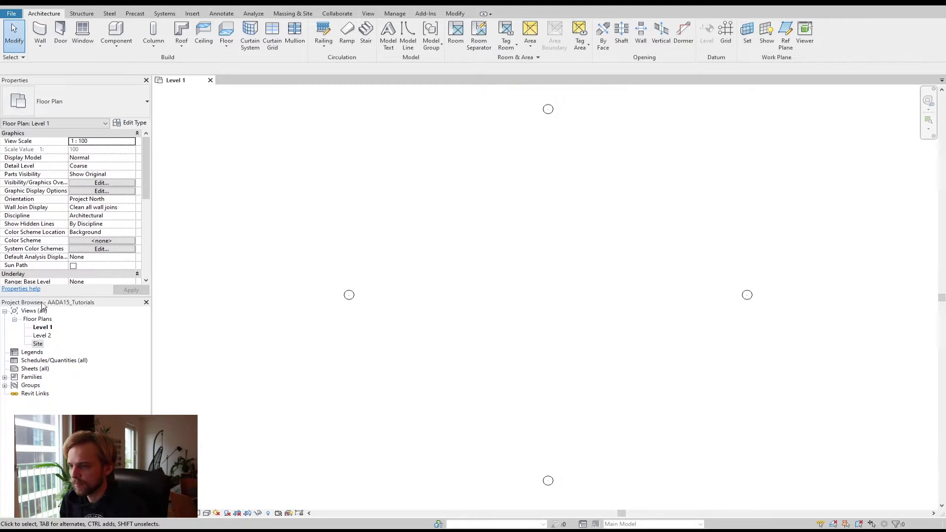
pyautogui.click(43, 327)
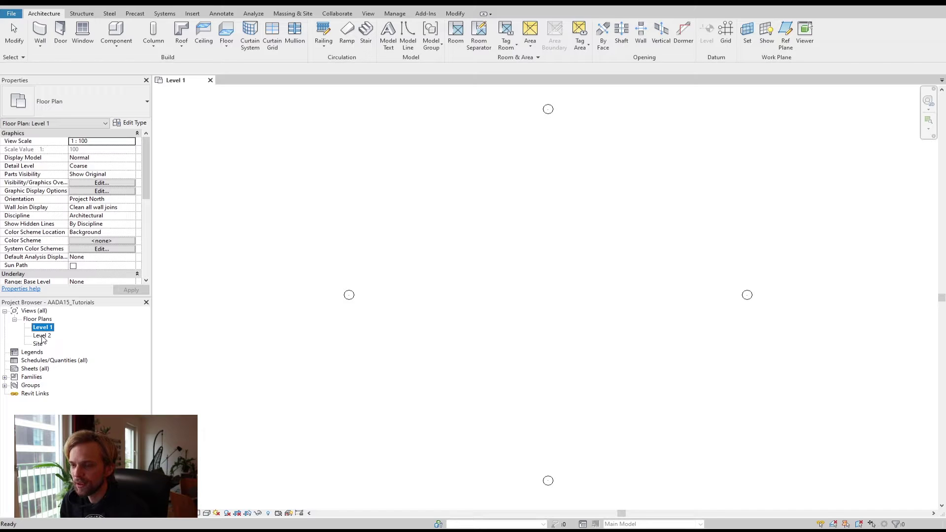
pyautogui.click(42, 336)
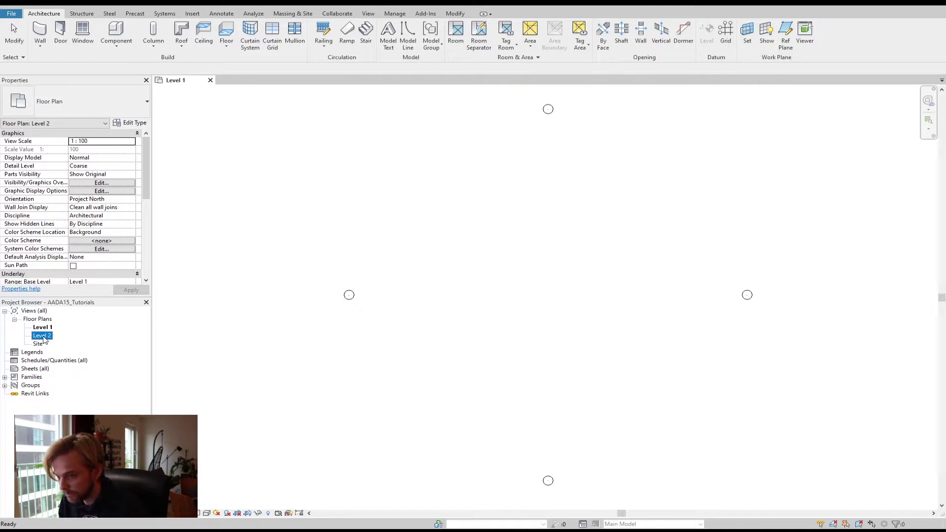
pyautogui.press('Delete')
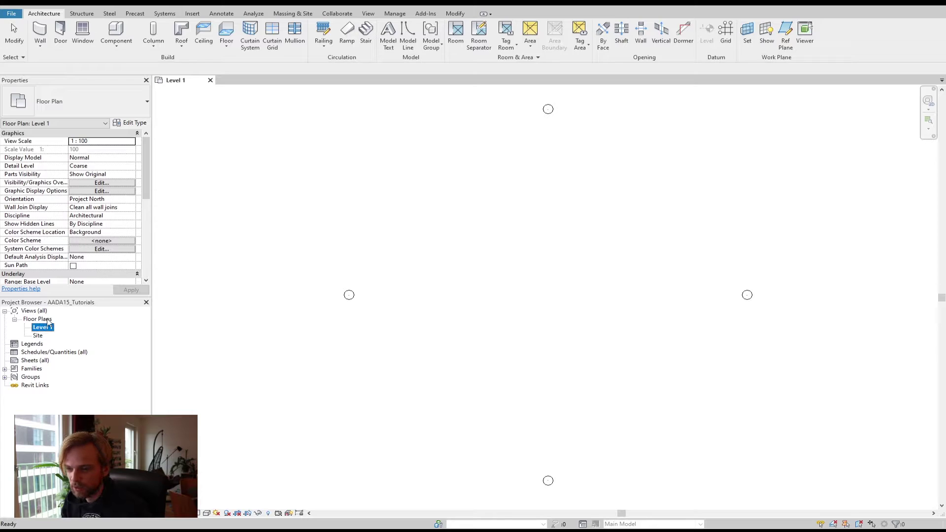
pyautogui.click(445, 280)
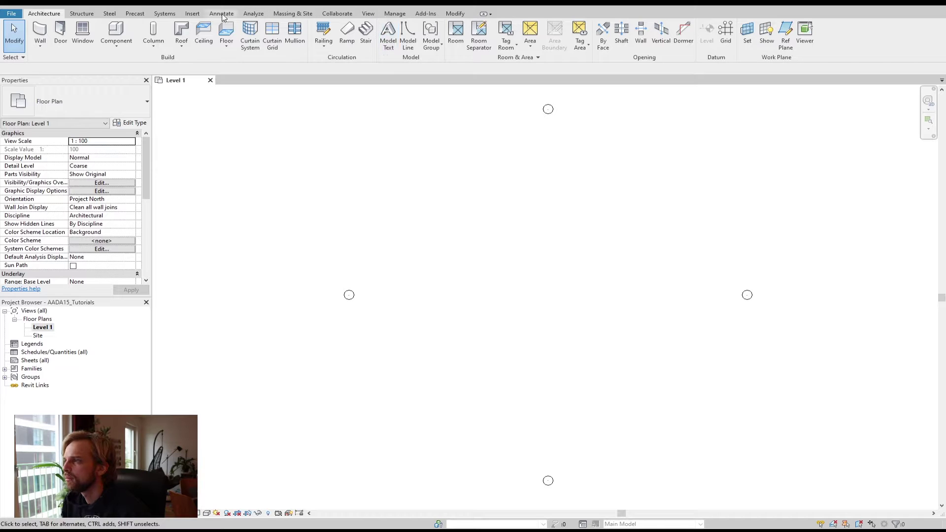
# Step: Open Import CAD from the Insert tab and filter the file list to ACIS SAT Files (*.sat)
pyautogui.click(192, 15)
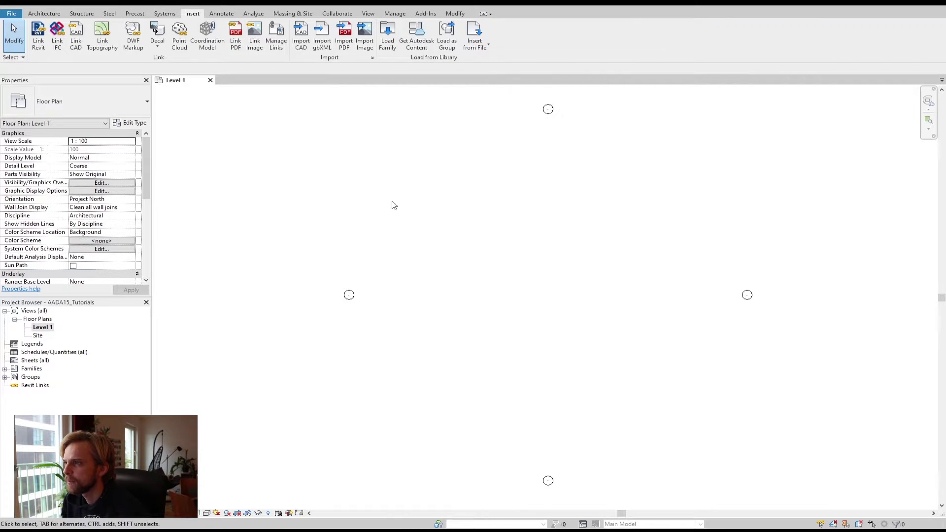
pyautogui.click(300, 35)
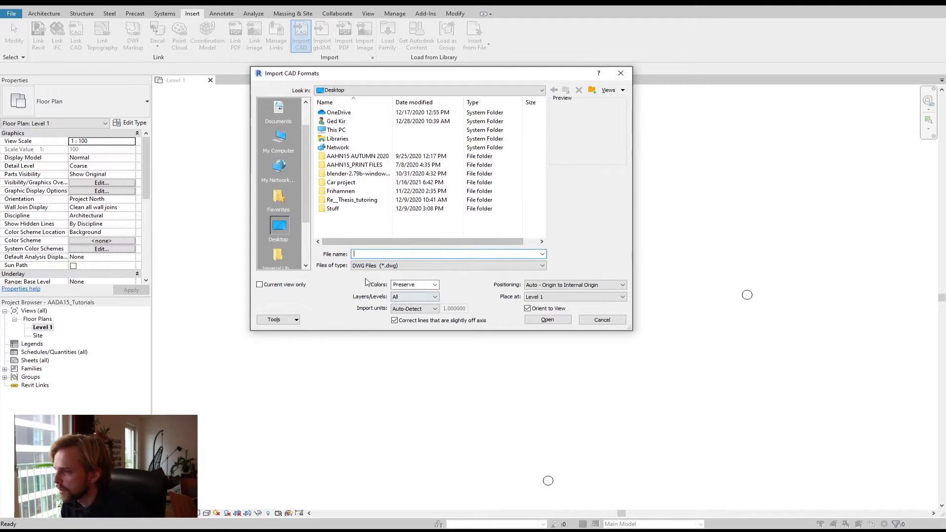
pyautogui.click(417, 266)
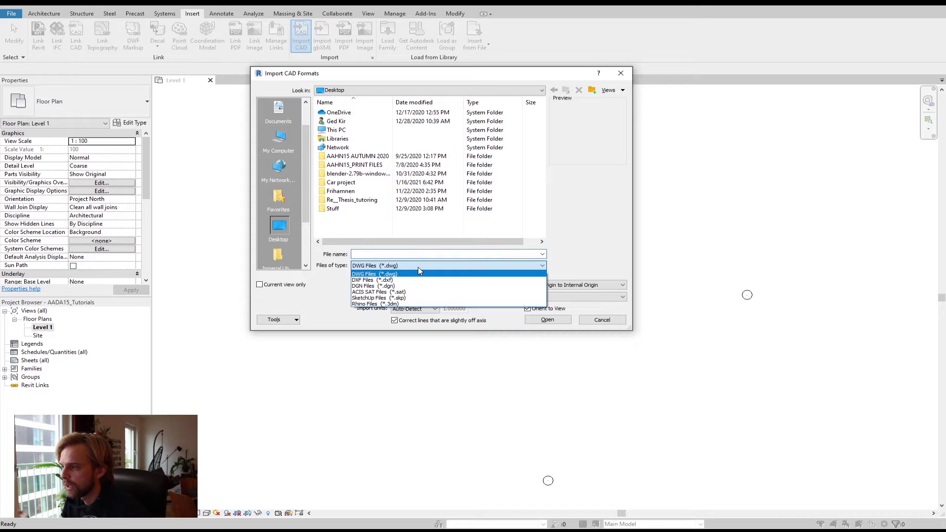
pyautogui.click(373, 304)
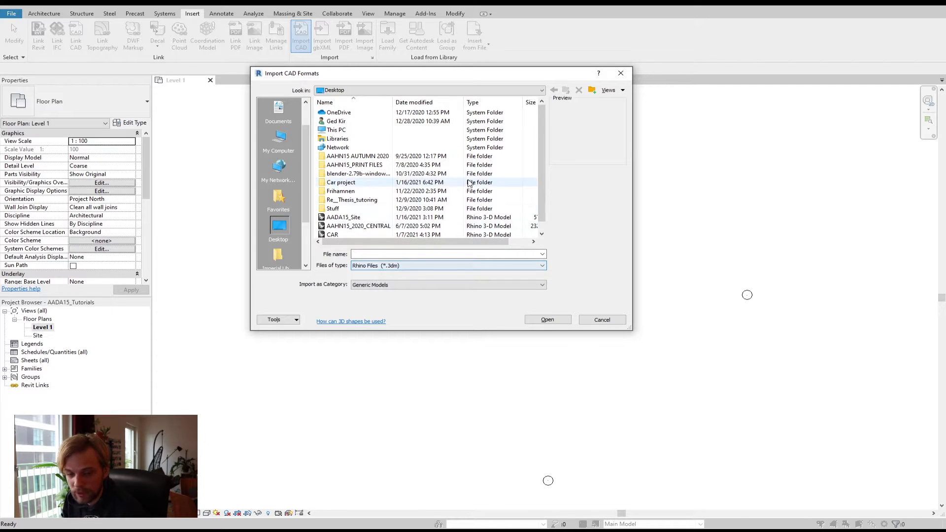
pyautogui.scroll(-1, 466, 185)
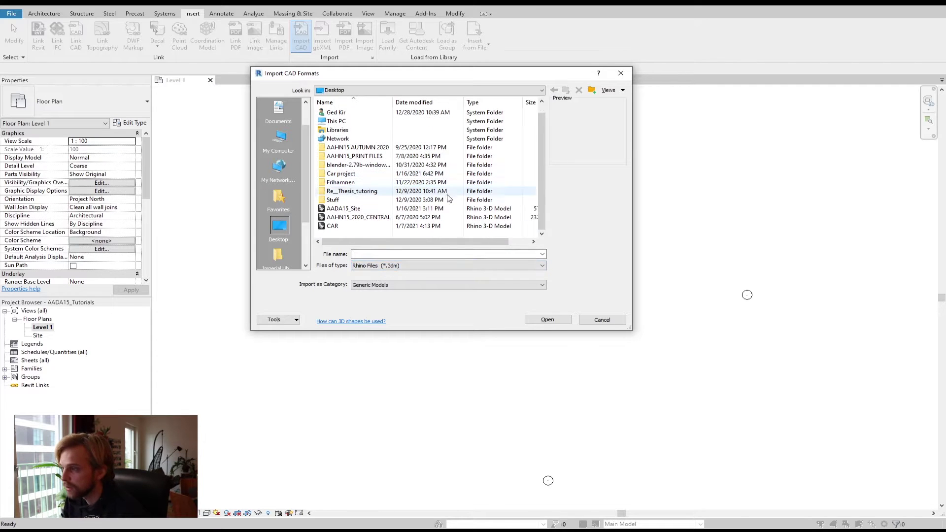
pyautogui.click(345, 209)
pyautogui.click(380, 266)
pyautogui.click(382, 267)
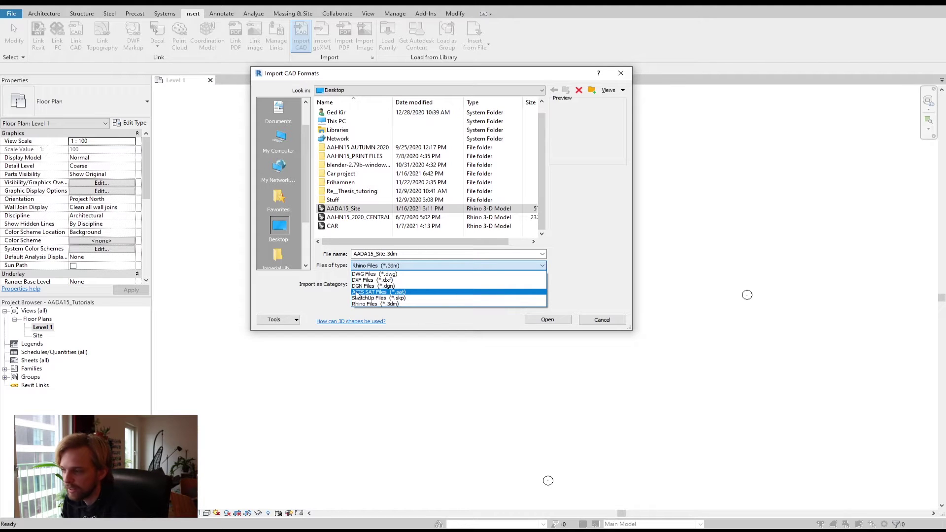
pyautogui.click(383, 295)
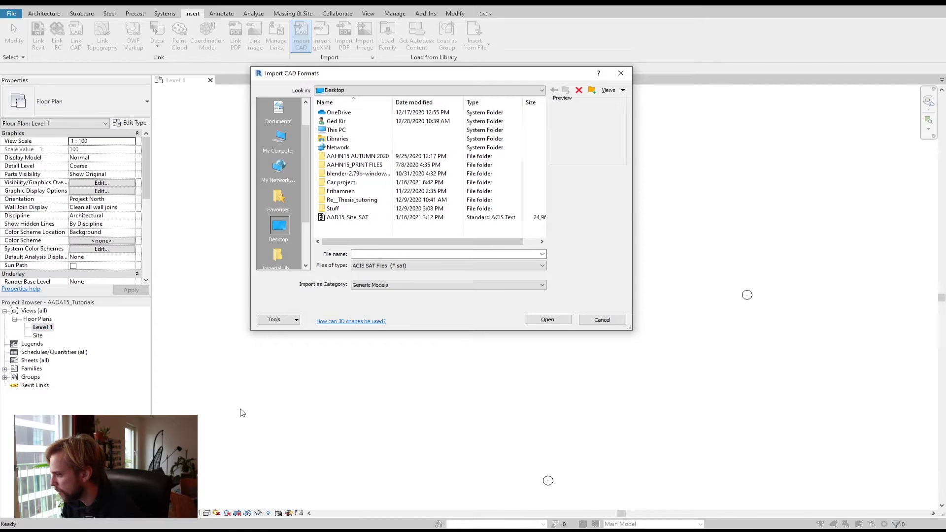
# Step: Check the AADA15 course page in Chrome, then return to Revit's Import CAD Formats dialog
pyautogui.moveTo(266, 530)
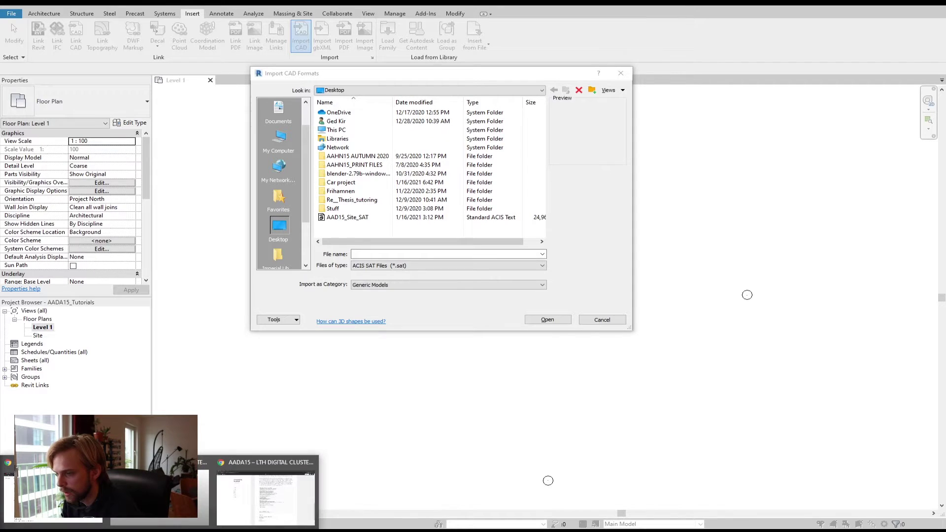
pyautogui.click(256, 499)
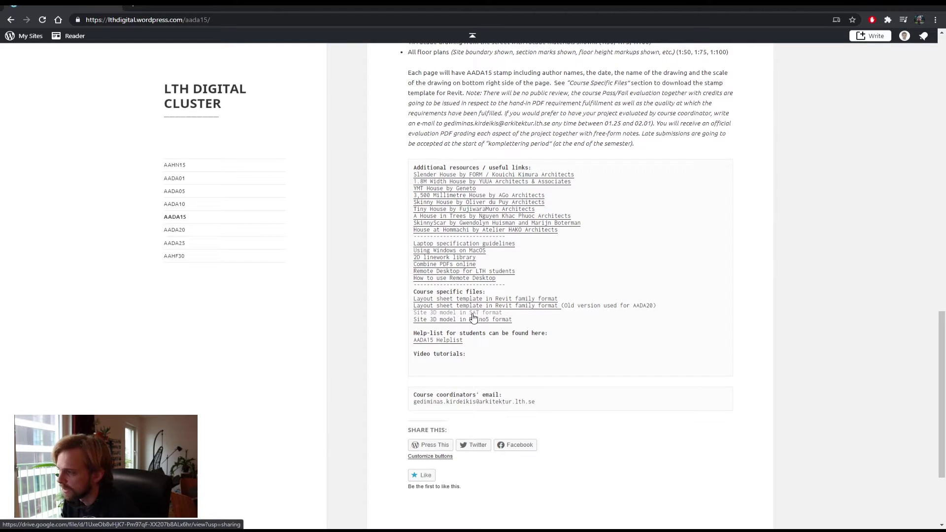
pyautogui.hotkey('alt', 'Tab')
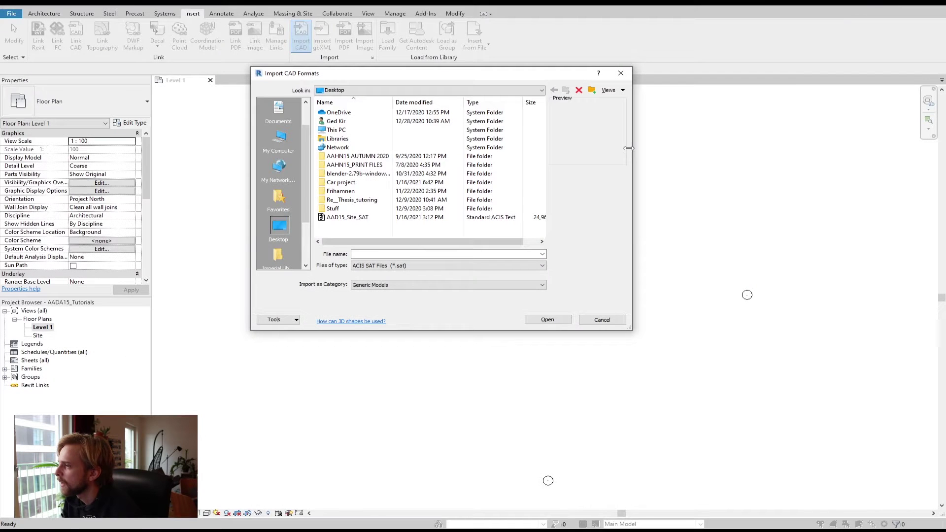
# Step: Pick AAD15_Site_SAT.sat on the Desktop as the import file, keeping the ACIS SAT type
pyautogui.click(364, 267)
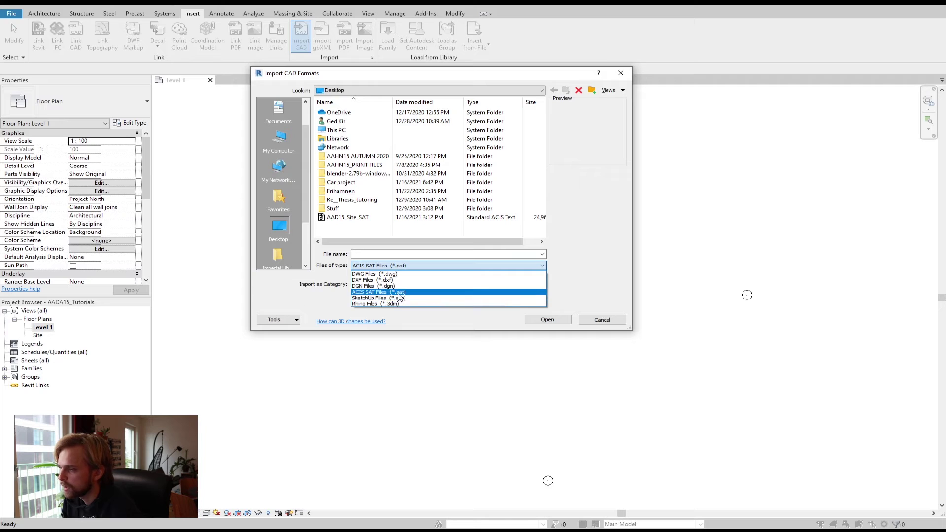
pyautogui.click(397, 266)
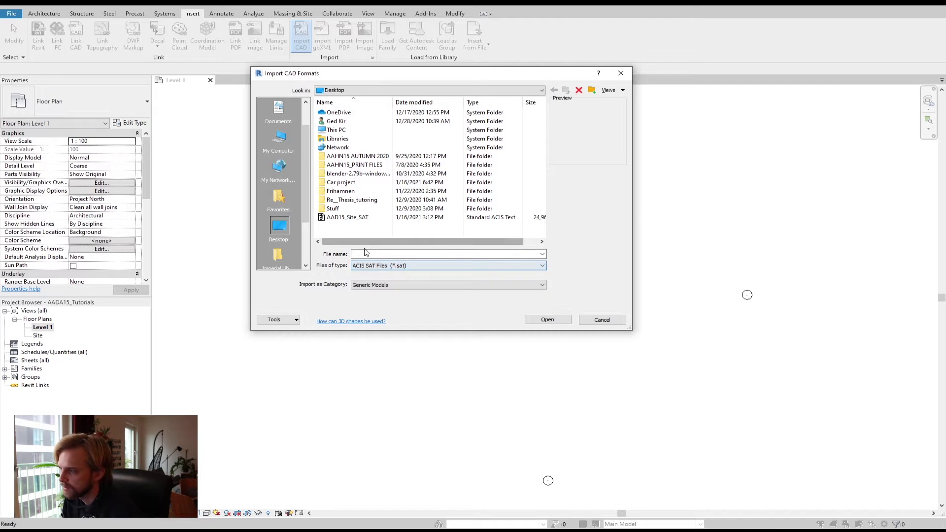
pyautogui.click(377, 254)
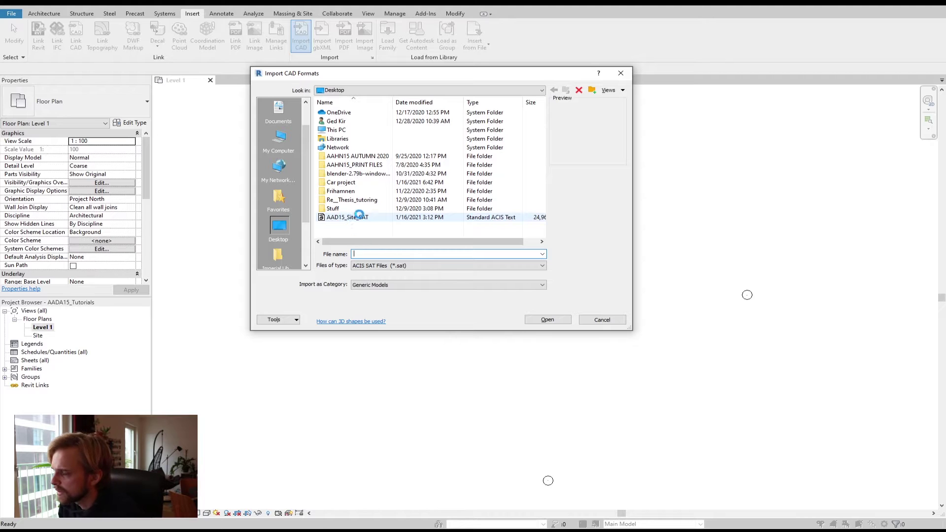
pyautogui.click(353, 218)
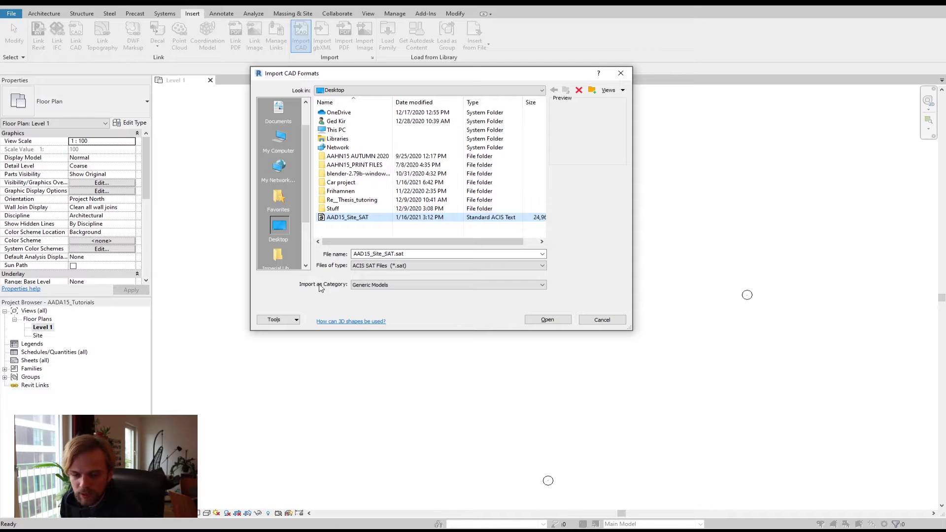
# Step: Keep Generic Models as the import category and open AAD15_Site_SAT into the Level 1 plan
pyautogui.click(364, 284)
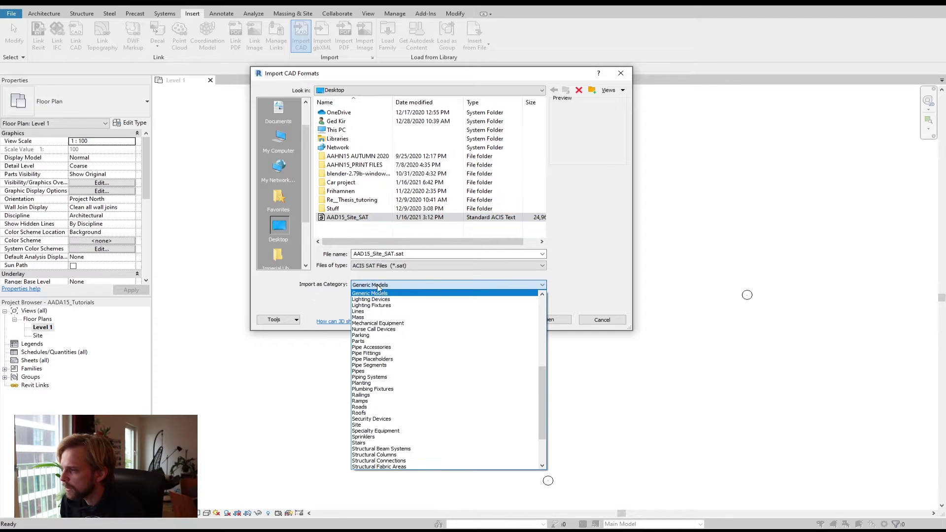
pyautogui.moveTo(544, 389); pyautogui.dragTo(544, 319)
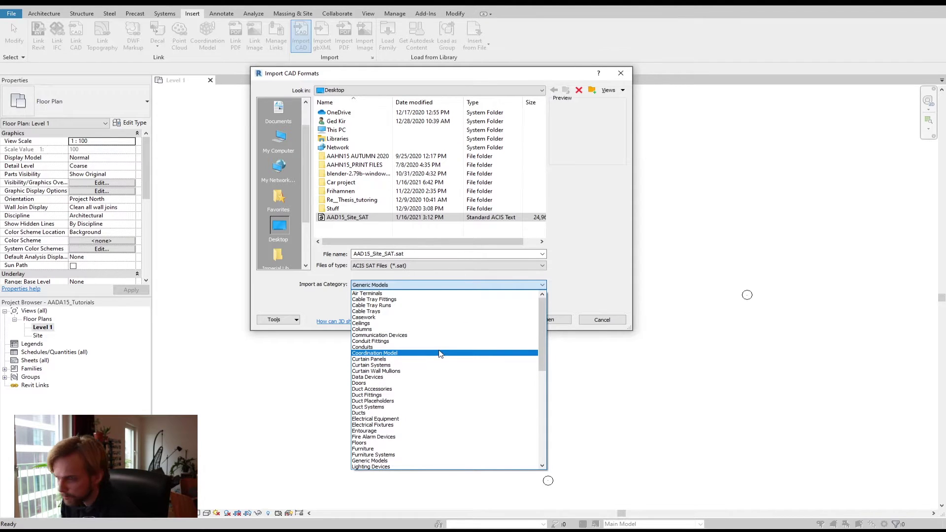
pyautogui.scroll(-2, 440, 354)
pyautogui.click(324, 291)
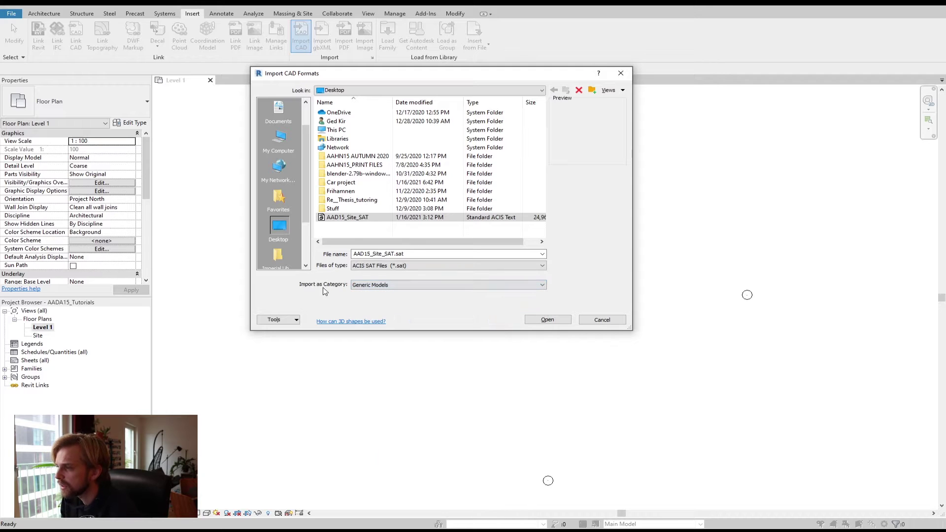
pyautogui.click(355, 287)
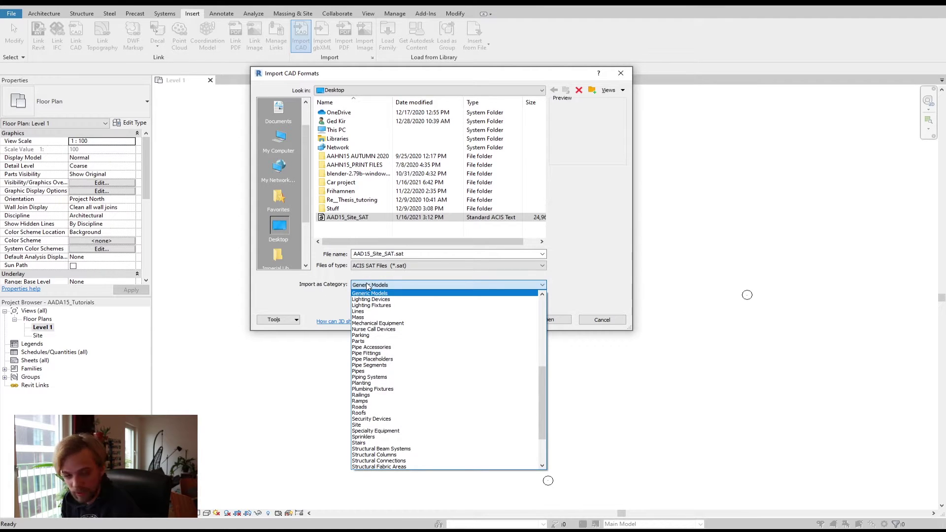
pyautogui.click(367, 287)
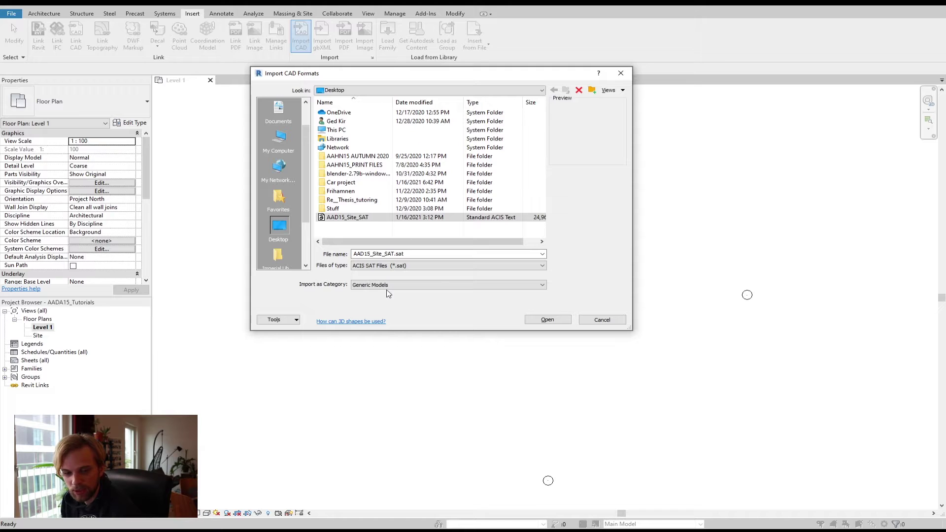
pyautogui.click(545, 321)
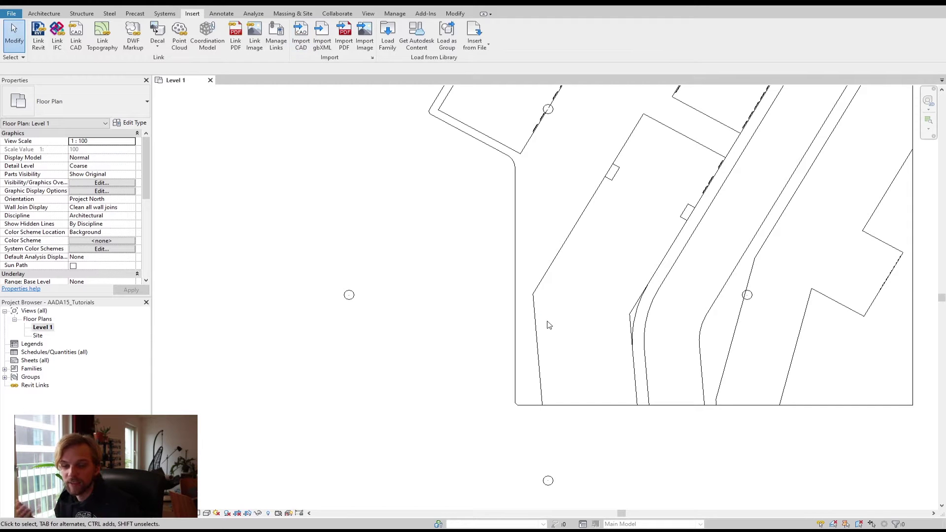
# Step: Zoom out and pan to recentre the imported site linework on the Level 1 plan
pyautogui.scroll(-2, 452, 251)
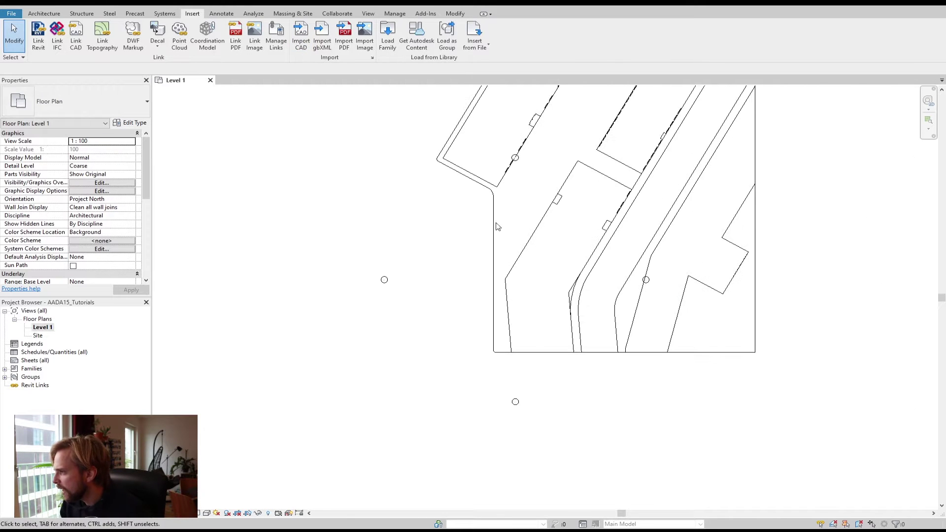
pyautogui.rightClick(442, 256)
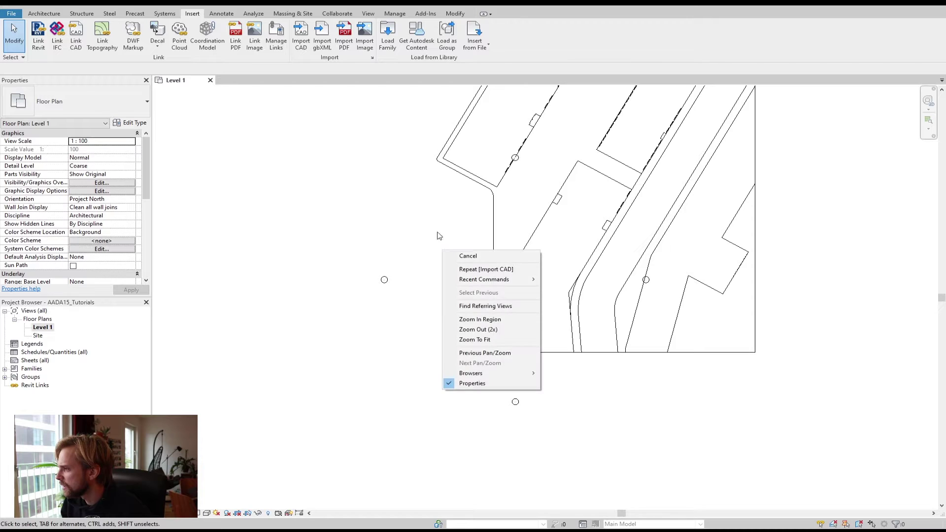
pyautogui.click(424, 222)
pyautogui.moveTo(438, 217); pyautogui.dragTo(315, 293, button='middle')
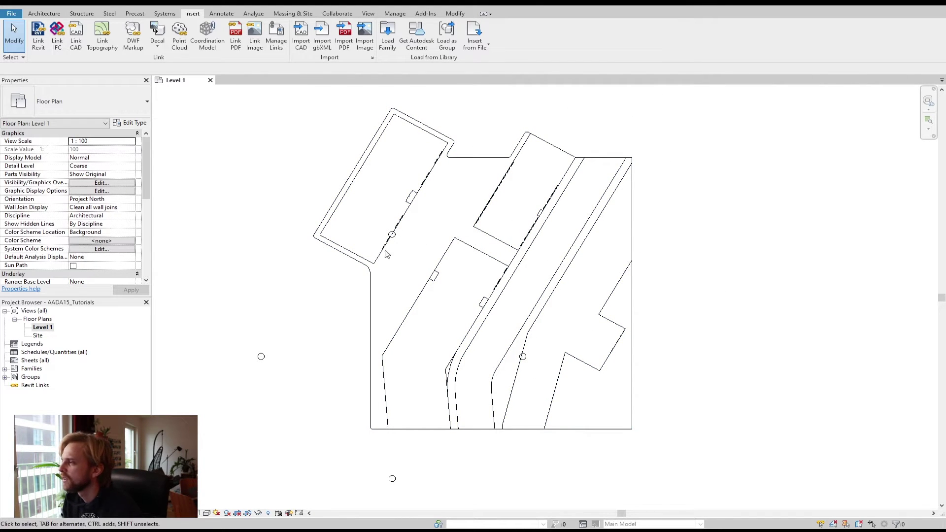
pyautogui.moveTo(386, 253); pyautogui.dragTo(362, 278, button='middle')
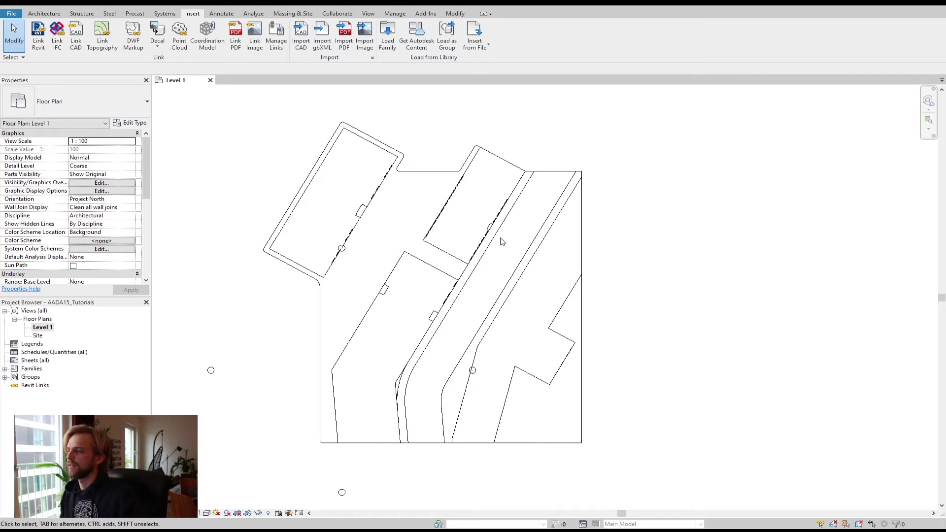
pyautogui.moveTo(432, 294); pyautogui.dragTo(454, 238, button='middle')
pyautogui.scroll(-2, 453, 238)
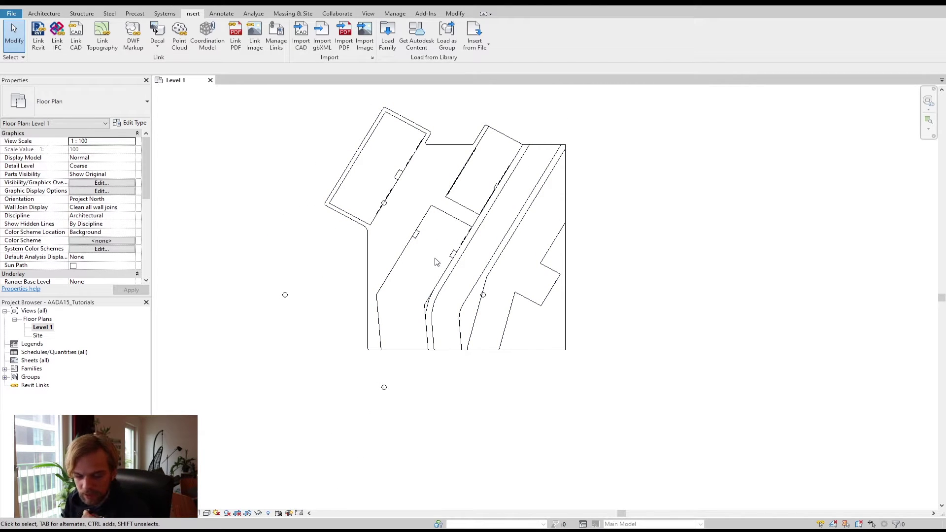
# Step: Select and deselect the elevation markers left of the site to check their positions
pyautogui.click(483, 295)
pyautogui.scroll(1, 487, 300)
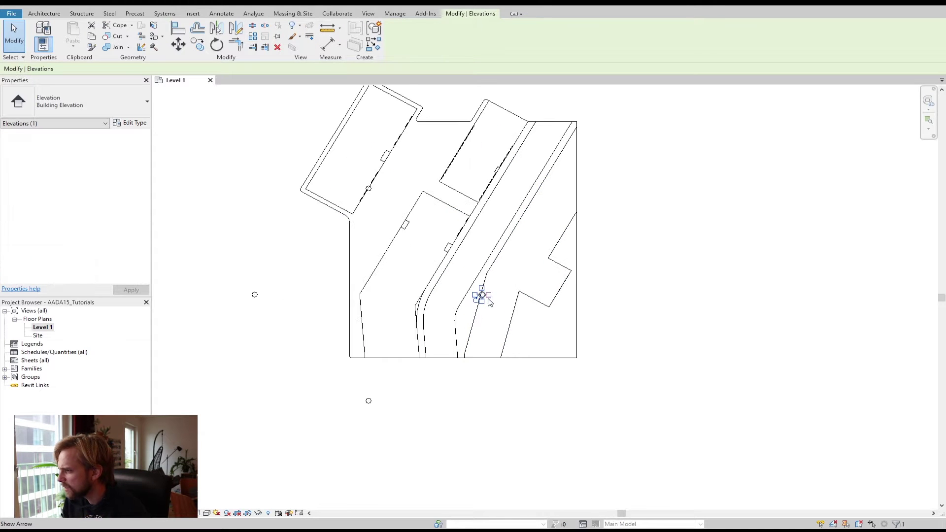
pyautogui.scroll(4, 487, 298)
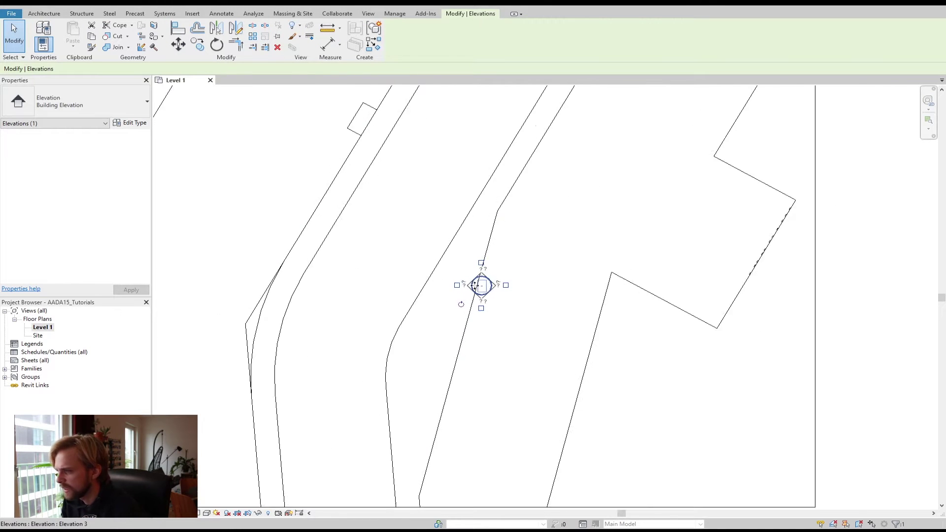
pyautogui.scroll(-5, 474, 285)
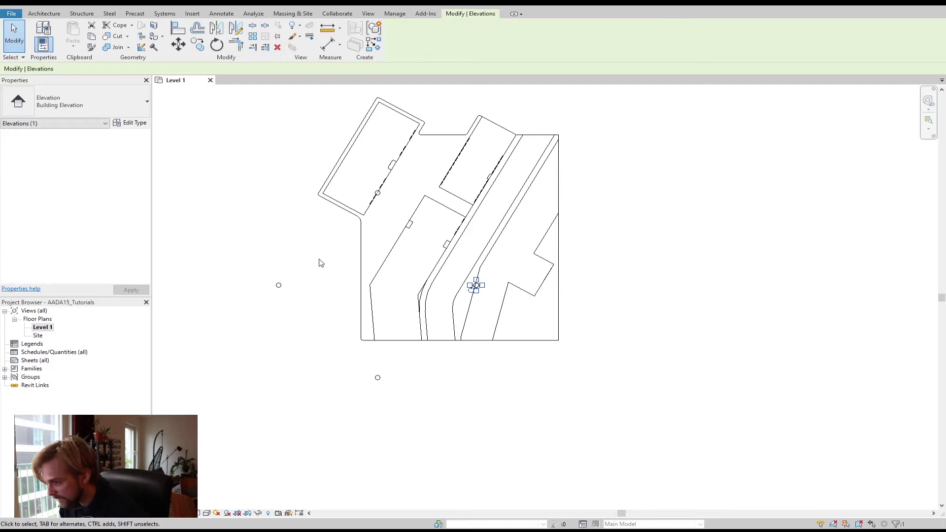
pyautogui.press('Escape')
pyautogui.moveTo(251, 259)
pyautogui.mouseDown()
pyautogui.moveTo(311, 329)
pyautogui.moveTo(319, 321)
pyautogui.mouseUp()
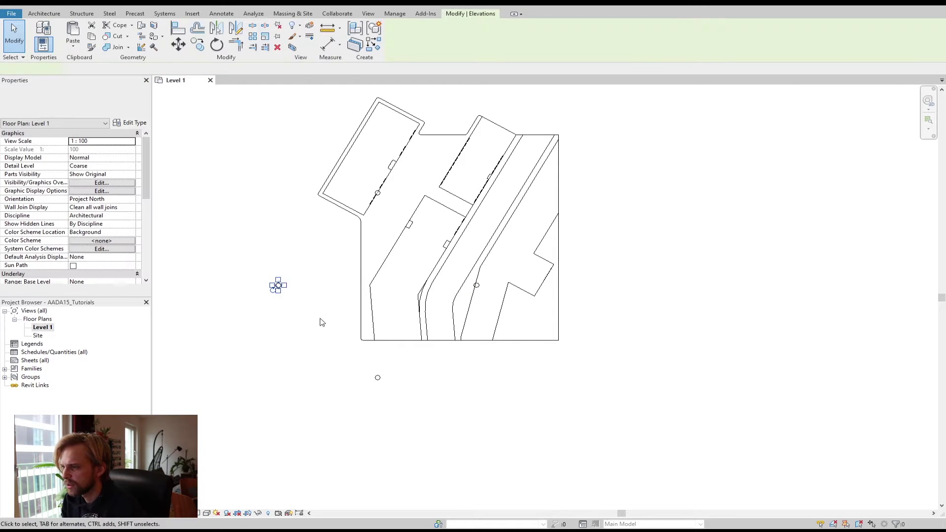
pyautogui.press('Escape')
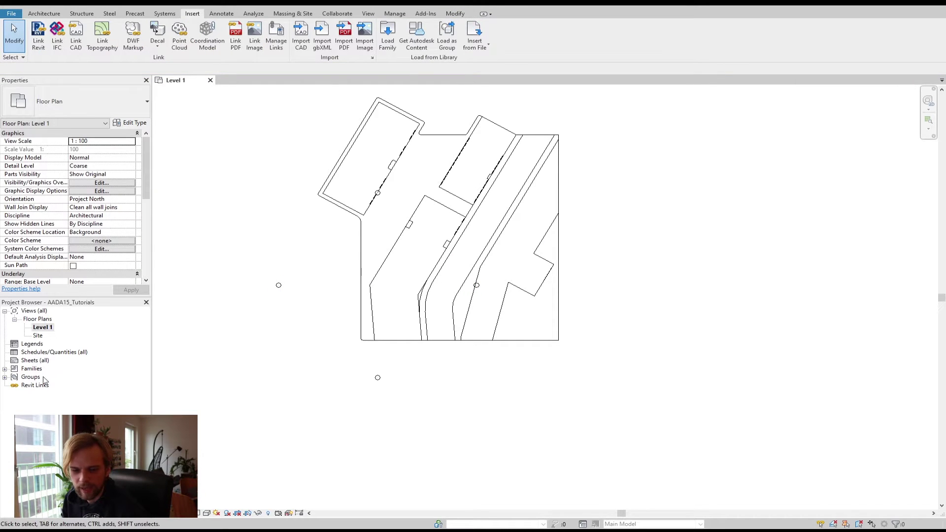
pyautogui.moveTo(253, 266); pyautogui.dragTo(303, 314)
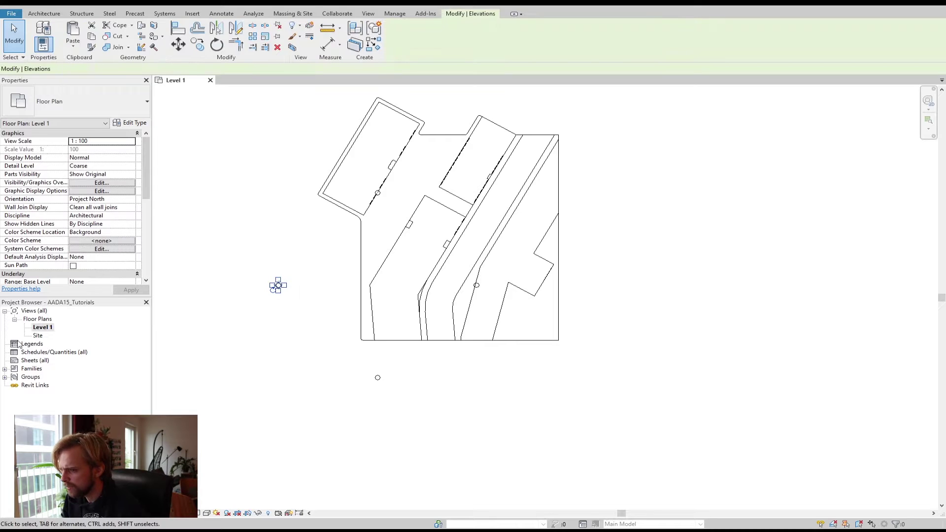
pyautogui.press('Escape')
pyautogui.scroll(3, 275, 285)
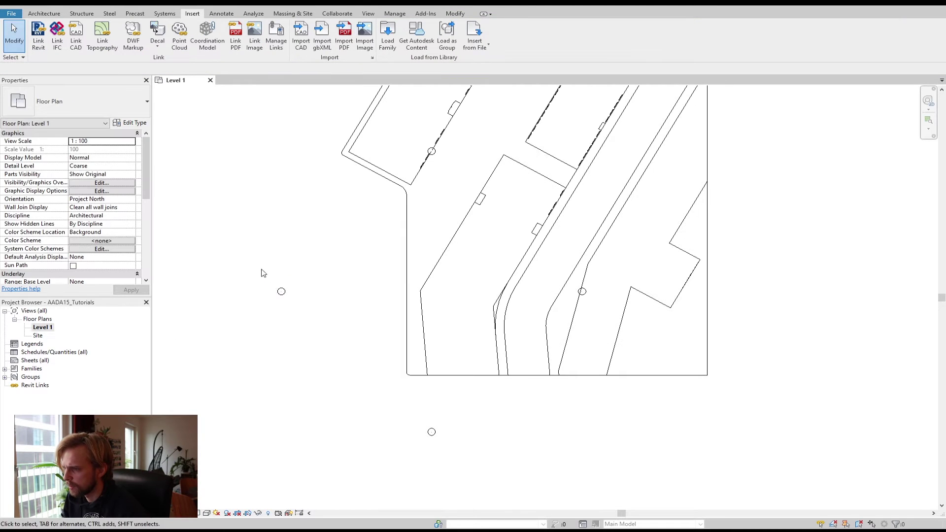
pyautogui.moveTo(260, 267); pyautogui.dragTo(302, 337)
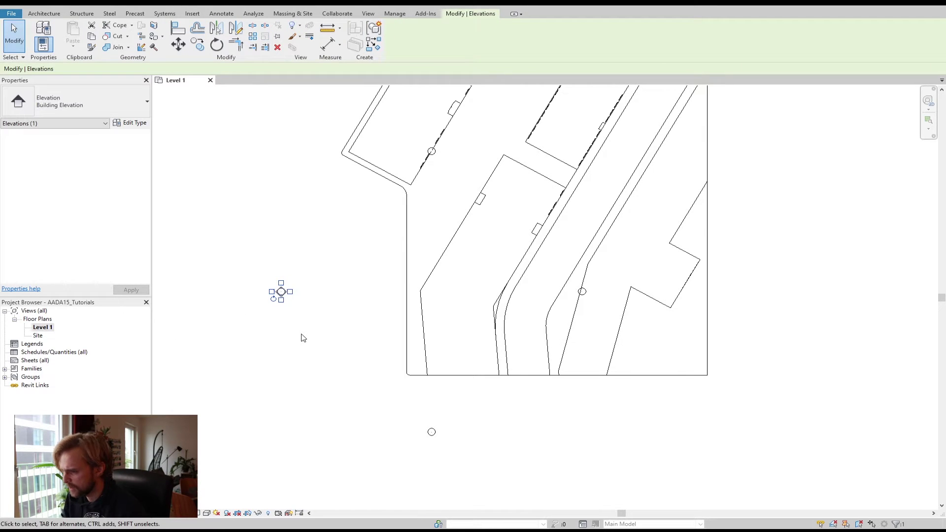
pyautogui.click(390, 398)
# Step: Check the lower and Elevation 2 markers, then frame the entire site outline in view
pyautogui.moveTo(402, 411); pyautogui.dragTo(471, 465)
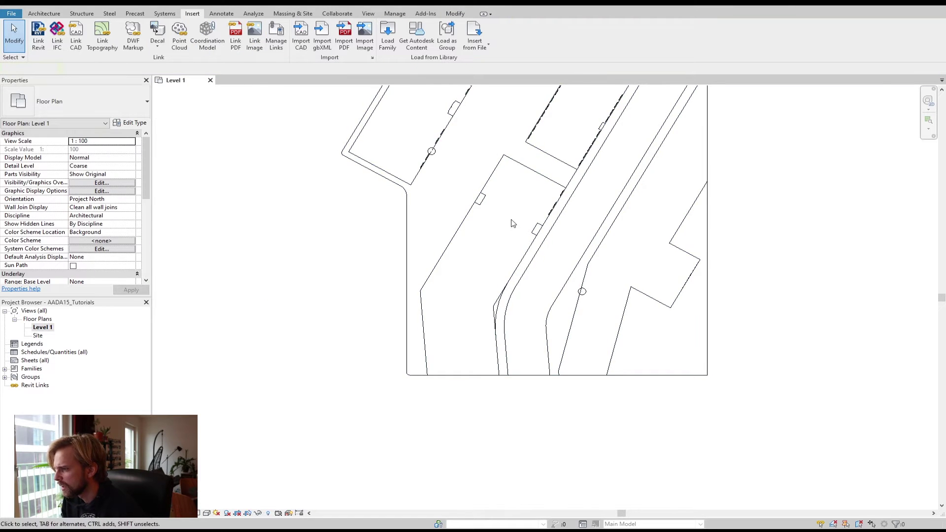
pyautogui.moveTo(511, 223); pyautogui.dragTo(473, 284, button='middle')
pyautogui.moveTo(399, 196); pyautogui.dragTo(432, 255)
pyautogui.scroll(2, 410, 236)
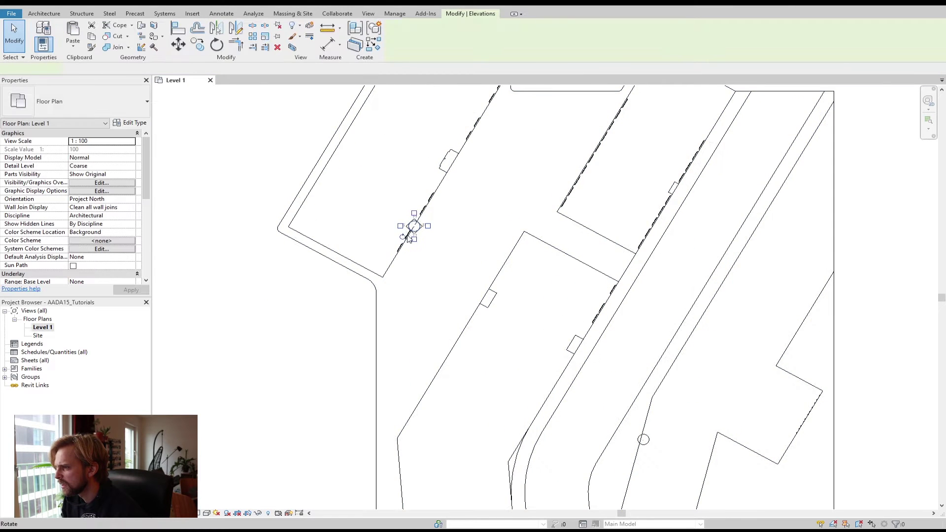
pyautogui.scroll(1, 409, 238)
pyautogui.click(276, 302)
pyautogui.scroll(2, 416, 224)
pyautogui.click(413, 224)
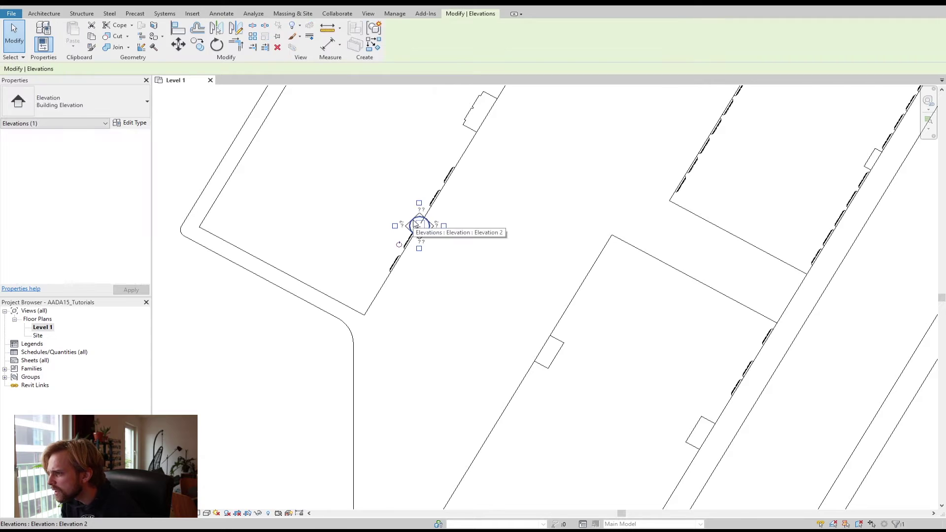
pyautogui.press('Escape')
pyautogui.scroll(-2, 433, 257)
pyautogui.moveTo(581, 345); pyautogui.dragTo(549, 323, button='middle')
pyautogui.scroll(1, 502, 341)
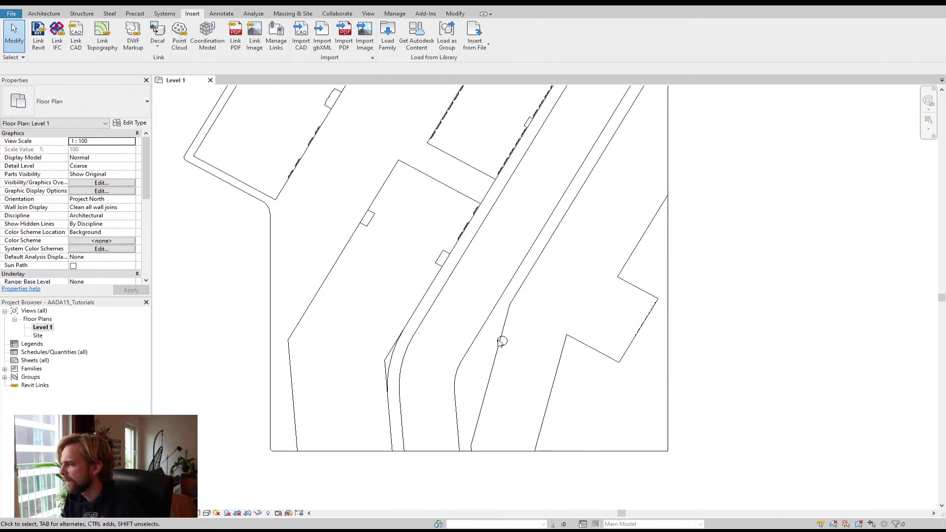
pyautogui.scroll(1, 502, 342)
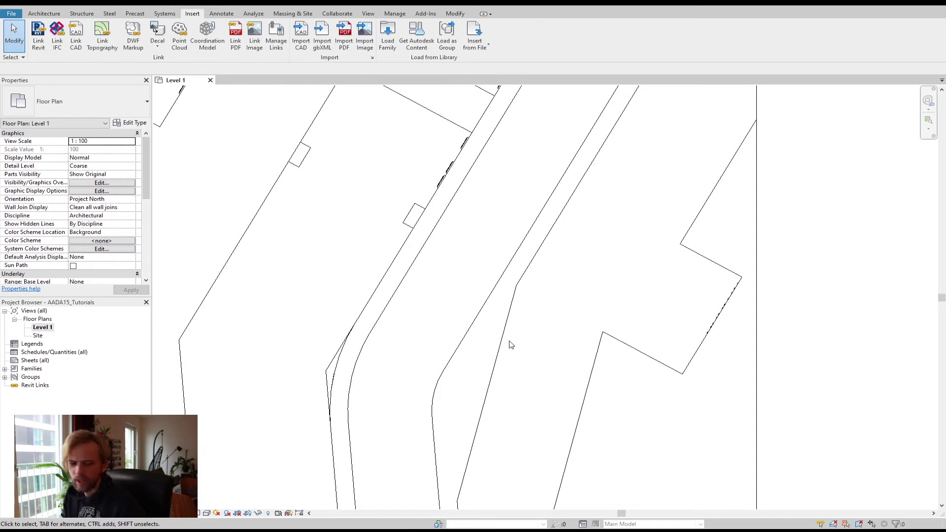
pyautogui.scroll(-1, 490, 325)
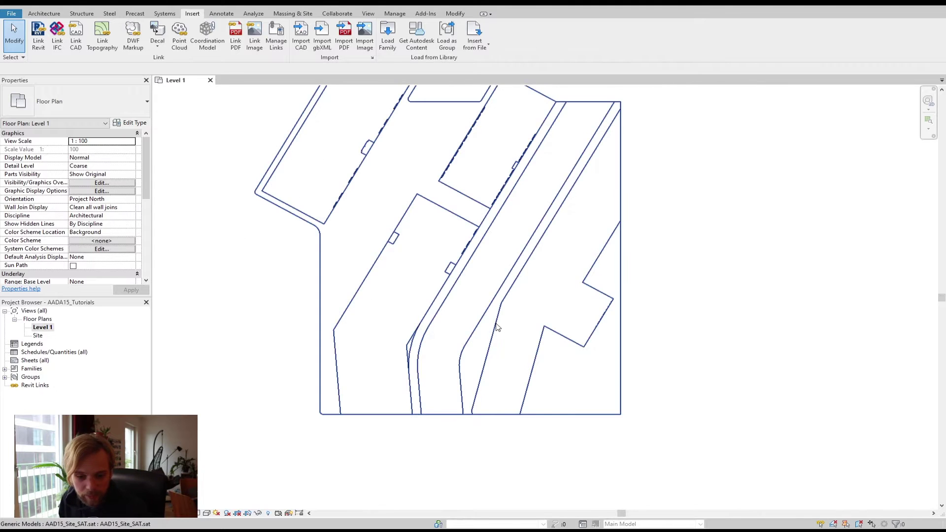
pyautogui.scroll(-2, 436, 300)
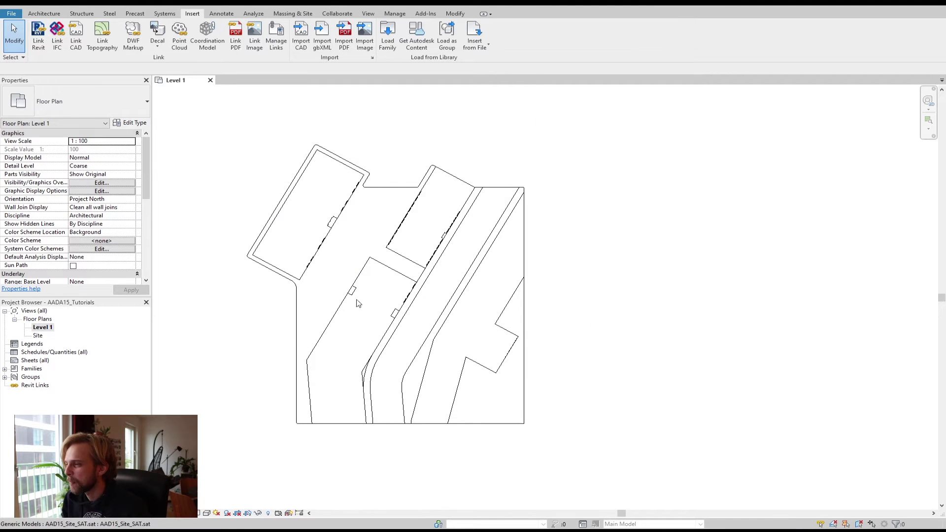
# Step: Pan the Level 1 site plan and bring up the View ribbon tools
pyautogui.moveTo(418, 246); pyautogui.dragTo(470, 231, button='middle')
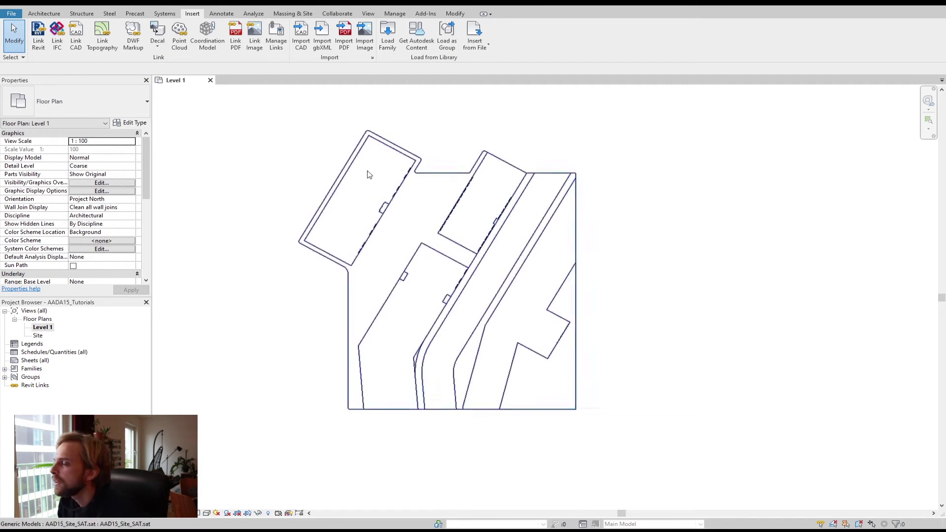
pyautogui.click(368, 14)
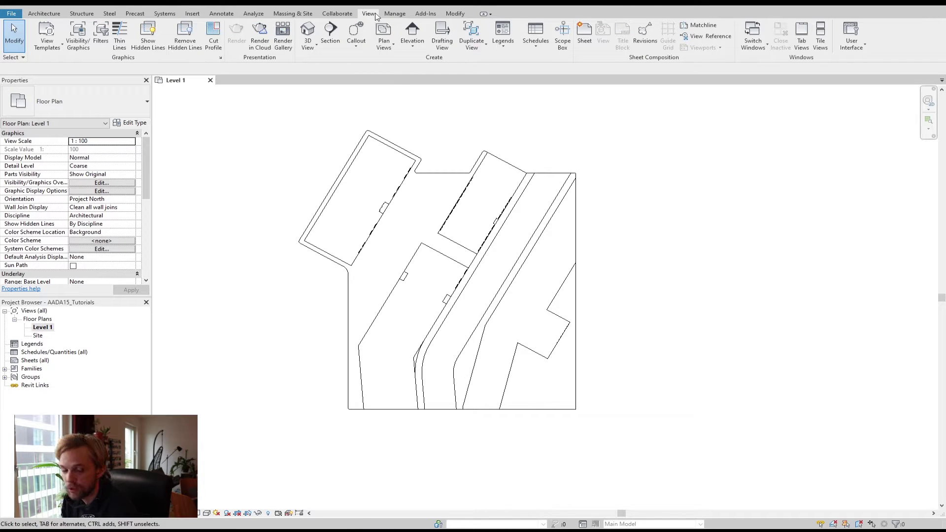
# Step: Open the default 3D view and orbit around the imported site buildings
pyautogui.click(310, 33)
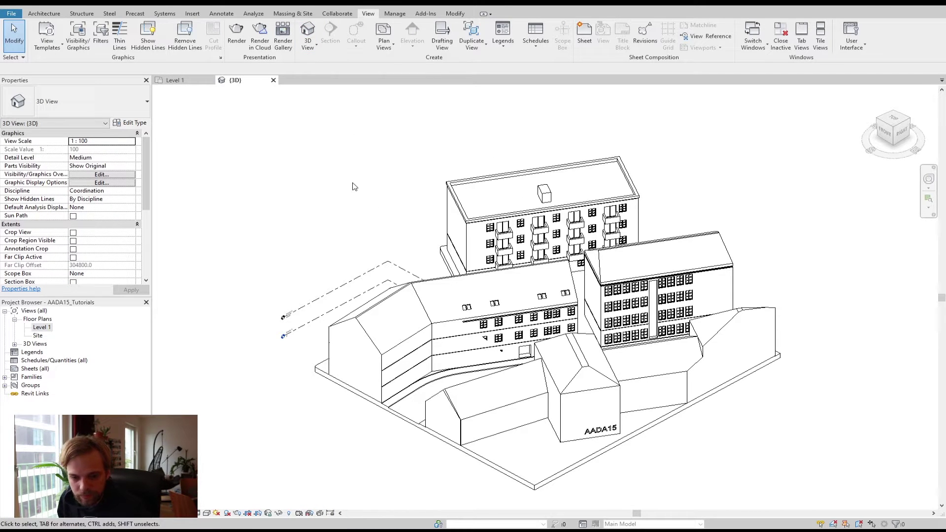
pyautogui.moveTo(392, 222); pyautogui.dragTo(325, 175, button='middle')
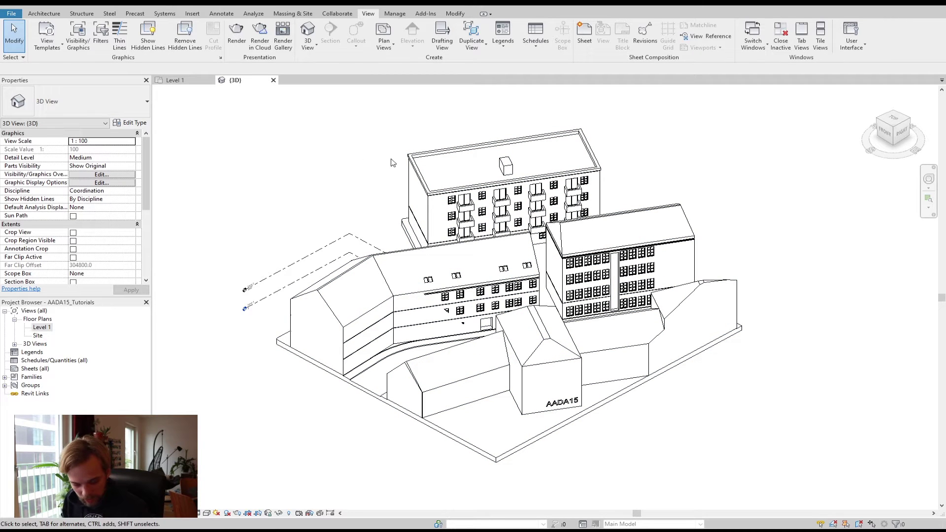
pyautogui.keyDown('shift'); pyautogui.moveTo(344, 182); pyautogui.dragTo(427, 192, button='middle'); pyautogui.keyUp('shift')
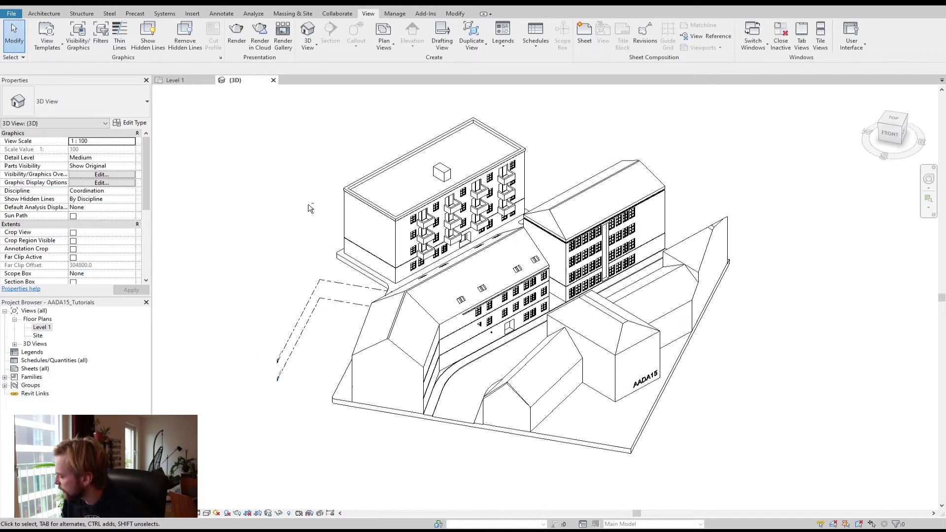
pyautogui.keyDown('shift'); pyautogui.moveTo(326, 241); pyautogui.dragTo(336, 207, button='middle'); pyautogui.keyUp('shift')
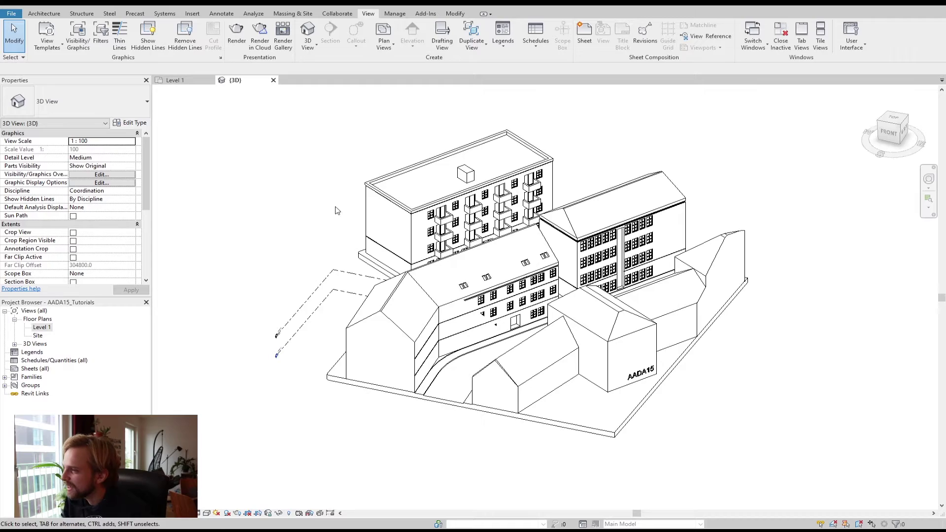
# Step: Zoom and orbit to look down on the site buildings from above
pyautogui.scroll(-3, 337, 211)
pyautogui.scroll(3, 336, 211)
pyautogui.scroll(-2, 336, 211)
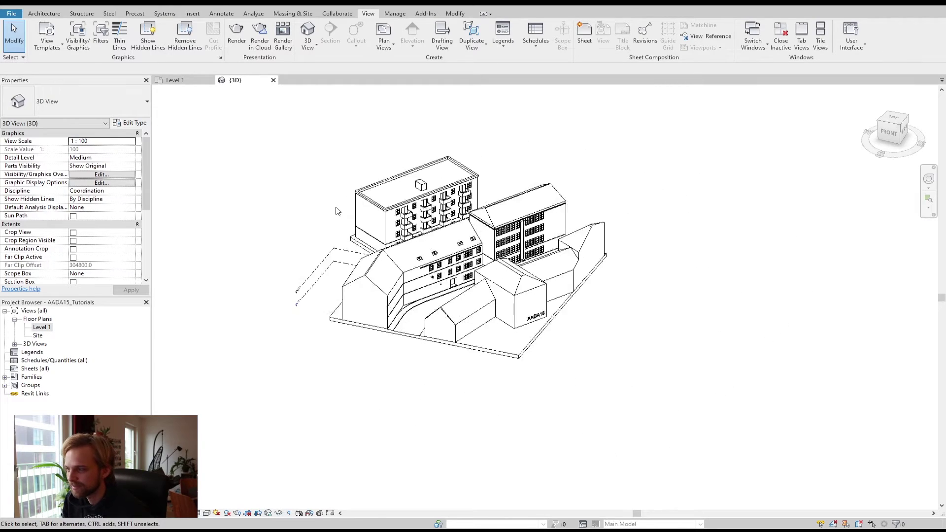
pyautogui.scroll(1, 619, 189)
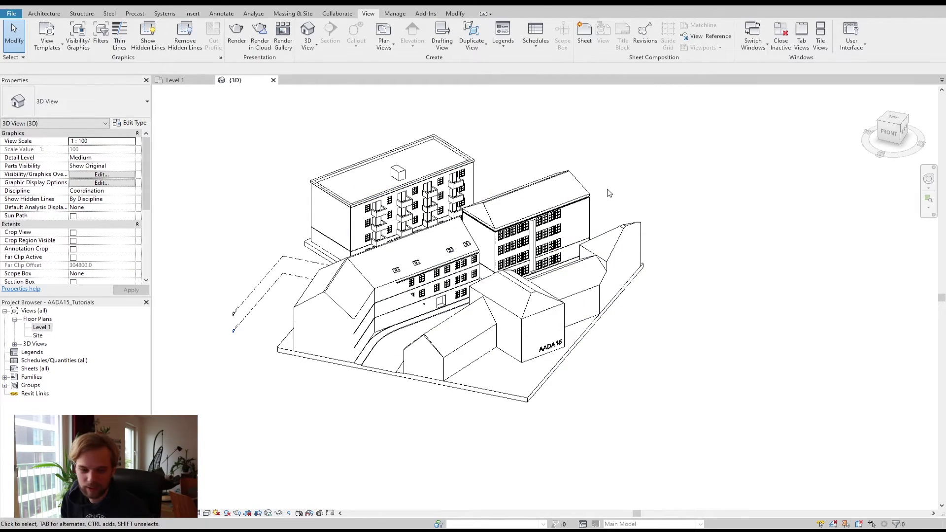
pyautogui.moveTo(610, 193)
pyautogui.keyDown('shift'); pyautogui.mouseDown(button='middle')
pyautogui.moveTo(500, 285)
pyautogui.moveTo(473, 266)
pyautogui.moveTo(492, 278)
pyautogui.moveTo(697, 217)
pyautogui.mouseUp(button='middle'); pyautogui.keyUp('shift')
pyautogui.scroll(3, 467, 261)
pyautogui.scroll(2, 483, 285)
pyautogui.scroll(5, 468, 282)
pyautogui.scroll(-6, 468, 282)
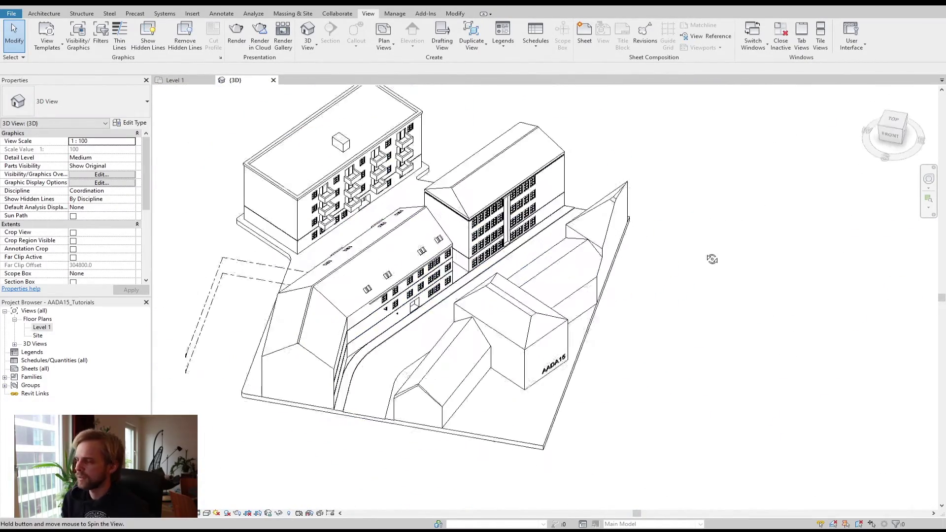
pyautogui.keyDown('shift'); pyautogui.moveTo(712, 260); pyautogui.dragTo(686, 241, button='middle'); pyautogui.keyUp('shift')
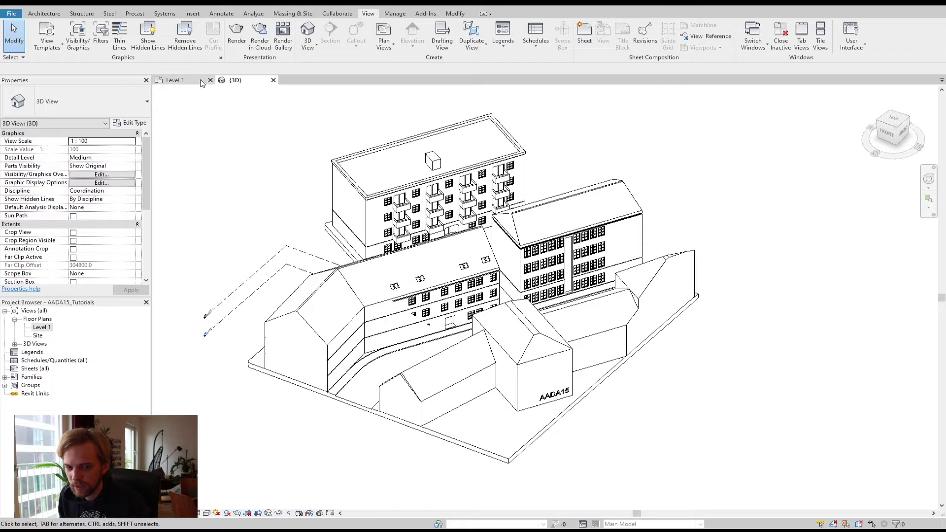
# Step: Return to the Level 1 floor plan after a 3D check and zoom in on the site
pyautogui.click(173, 80)
pyautogui.hotkey('ctrl', 'Tab')
pyautogui.hotkey('ctrl', 'Tab')
pyautogui.hotkey('ctrl', 'Tab')
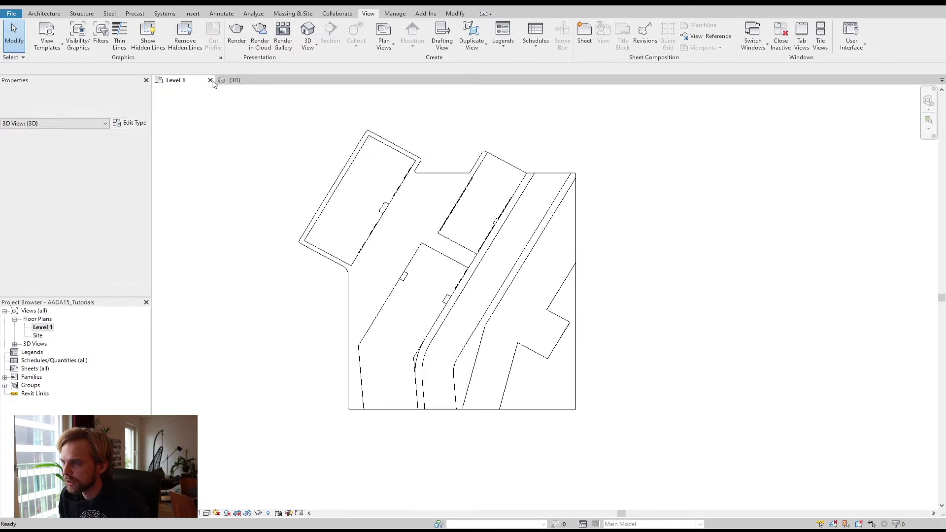
pyautogui.doubleClick(42, 328)
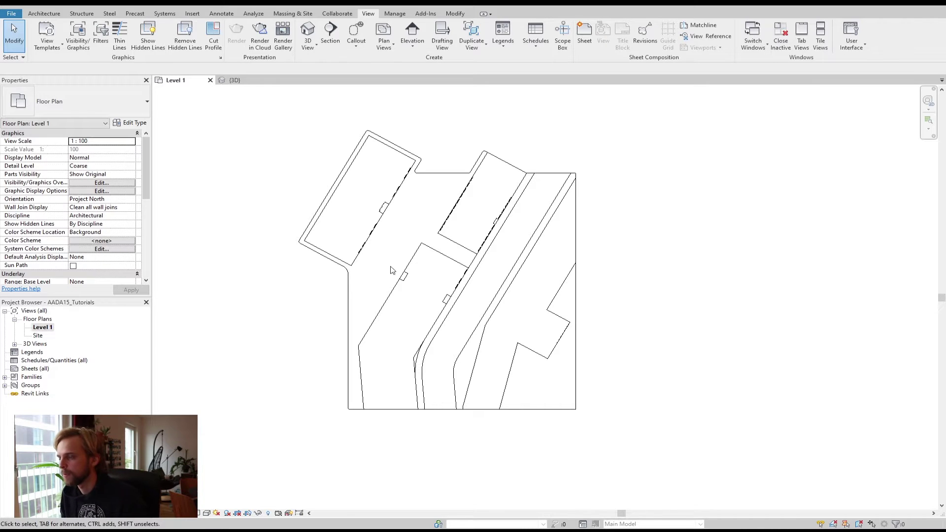
pyautogui.moveTo(402, 233); pyautogui.dragTo(376, 247, button='middle')
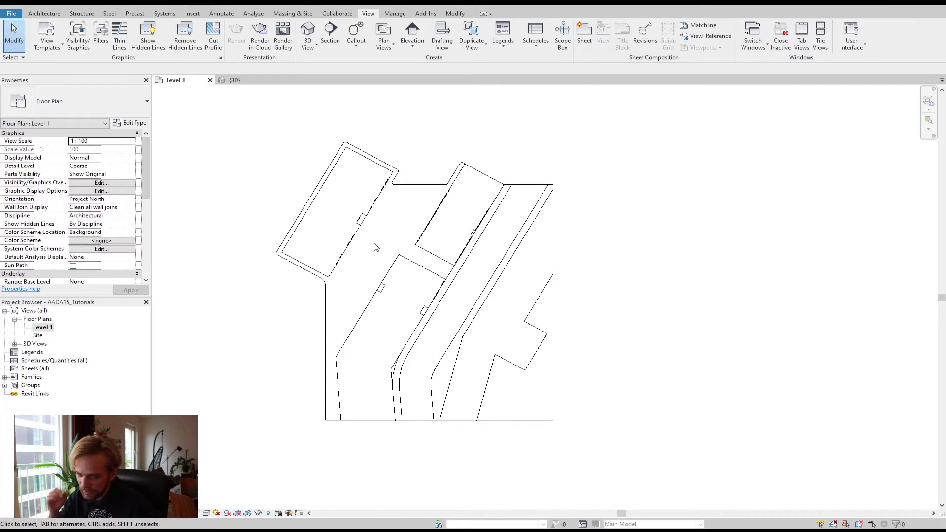
pyautogui.click(236, 80)
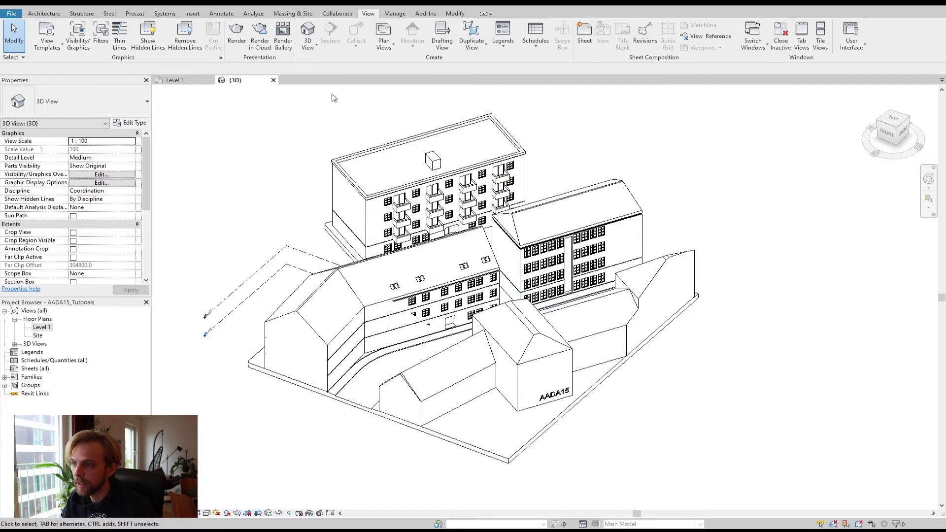
pyautogui.click(175, 79)
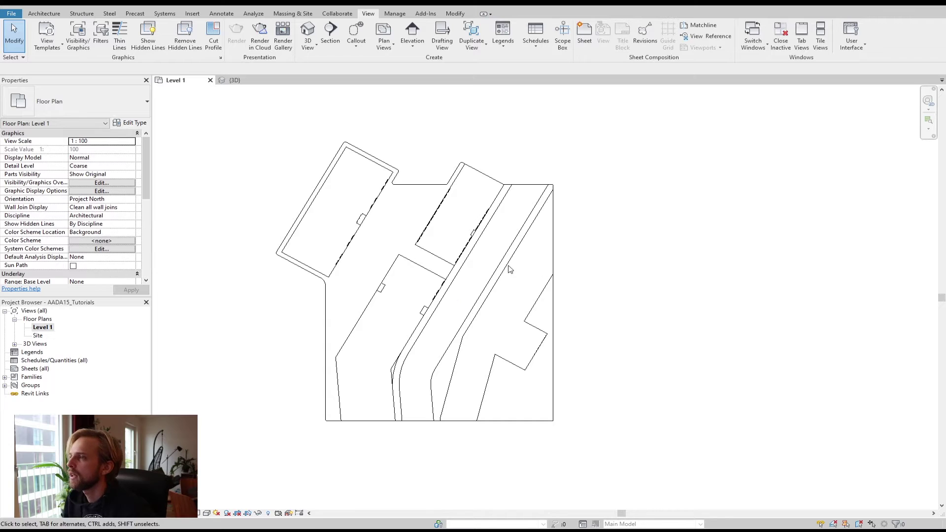
pyautogui.scroll(3, 468, 276)
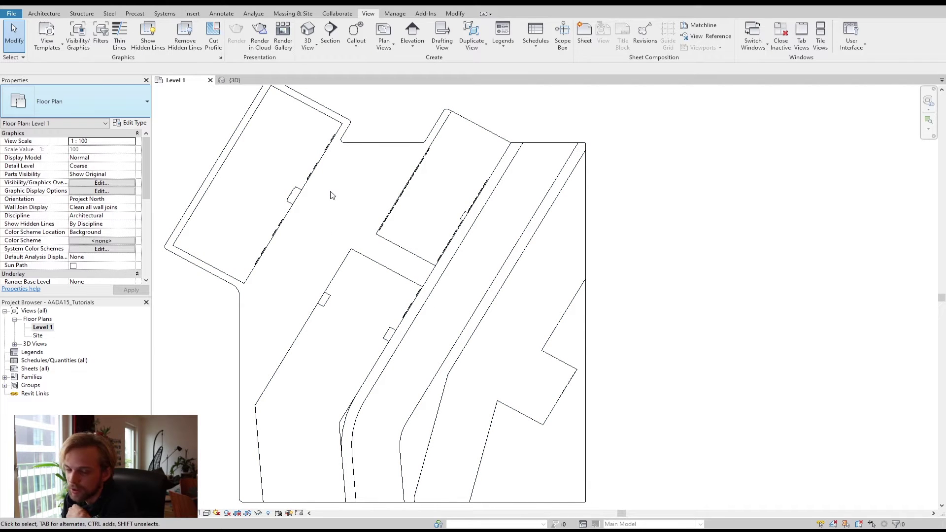
pyautogui.click(43, 13)
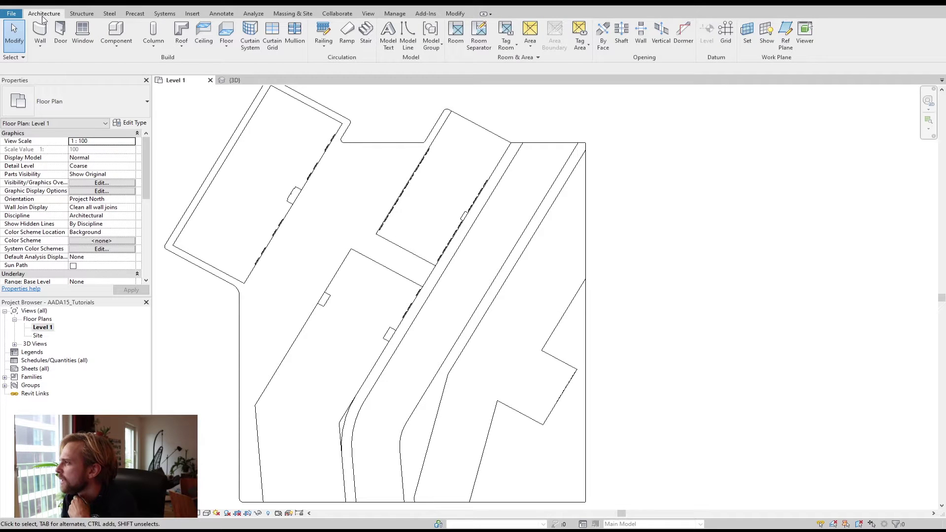
# Step: Start placing grids with a 0.0 offset and zoom in on the site
pyautogui.click(727, 33)
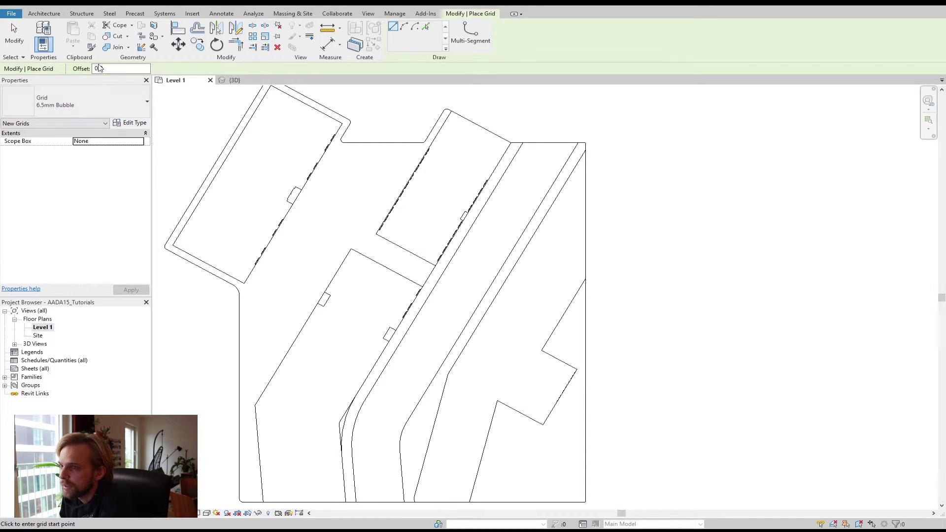
pyautogui.press('Return')
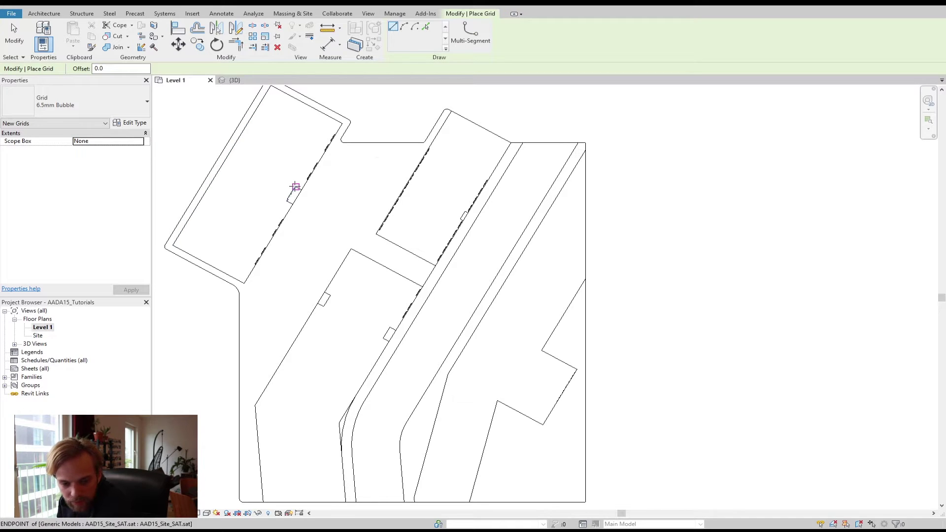
pyautogui.scroll(2, 394, 260)
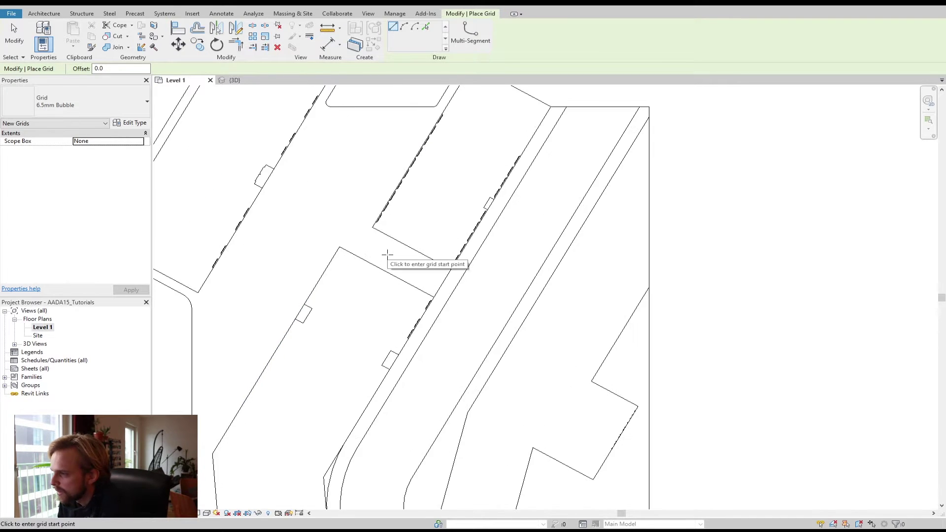
pyautogui.scroll(2, 408, 210)
pyautogui.scroll(3, 370, 180)
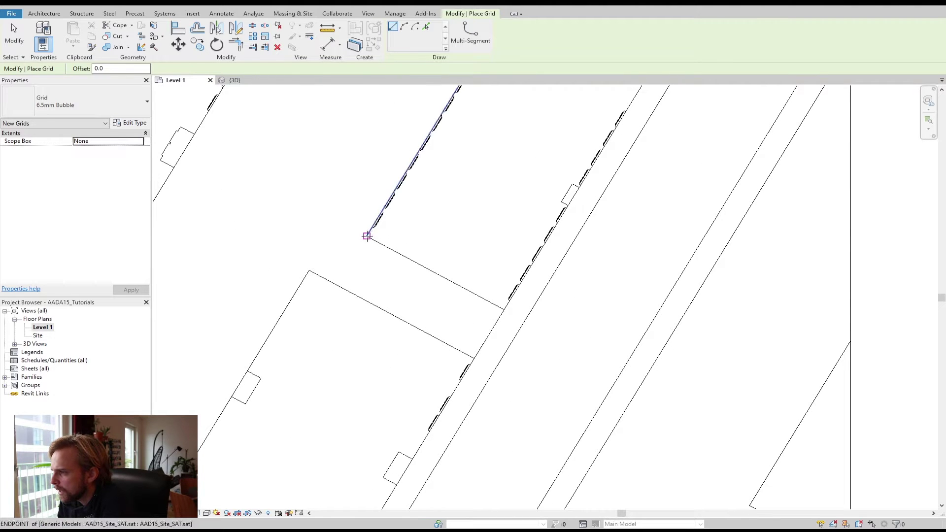
pyautogui.scroll(1, 367, 236)
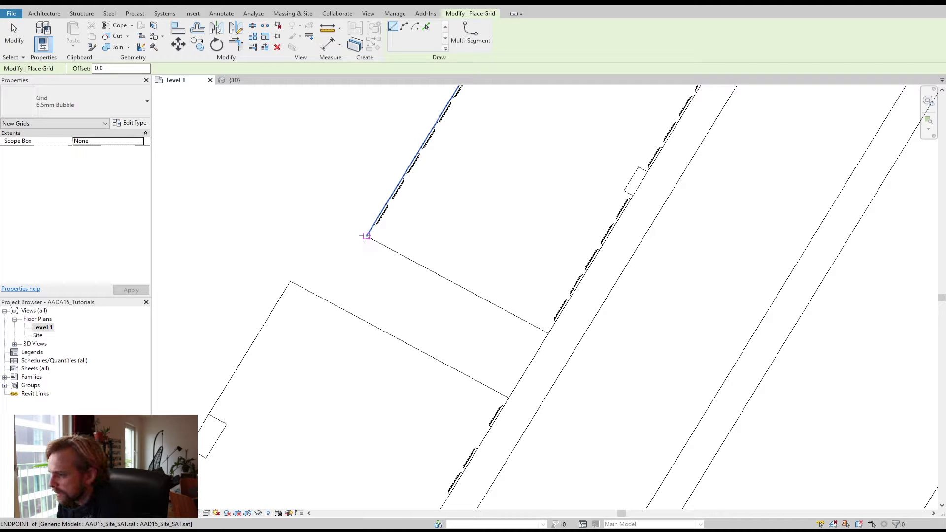
# Step: Draw parallel grids 1 and 2 from the building corners across the street edge
pyautogui.click(367, 236)
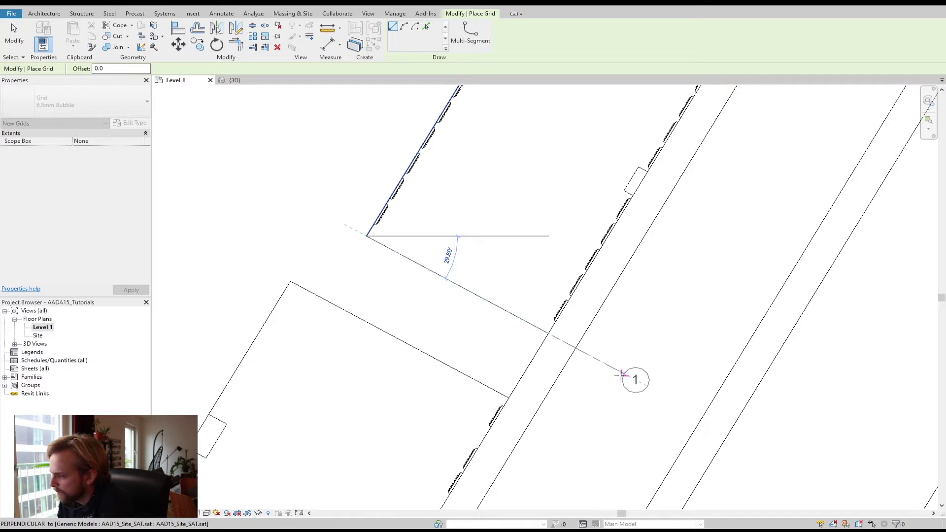
pyautogui.click(619, 371)
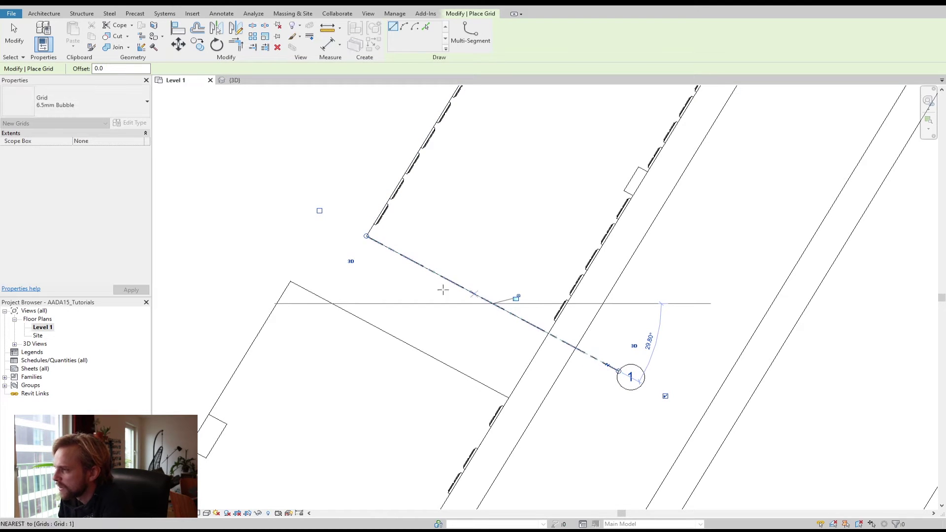
pyautogui.moveTo(344, 258); pyautogui.dragTo(290, 208, button='middle')
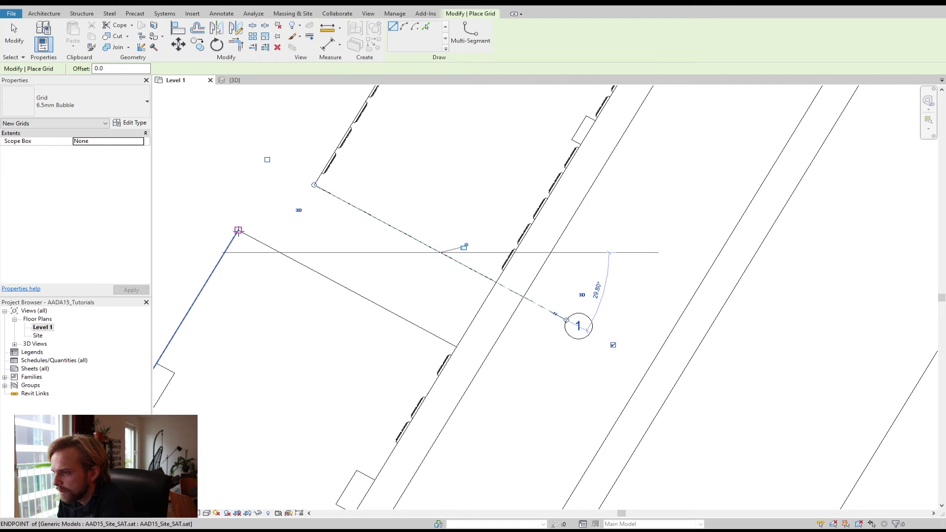
pyautogui.click(238, 230)
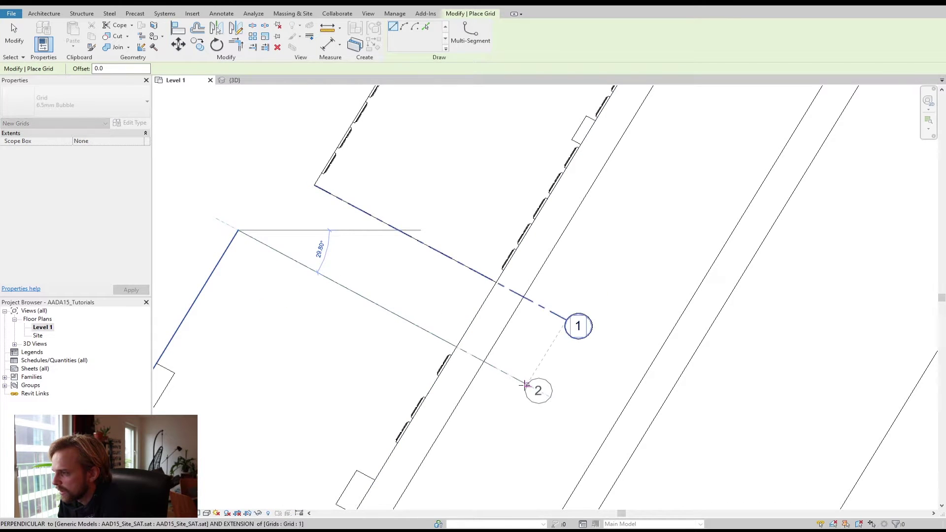
pyautogui.click(526, 383)
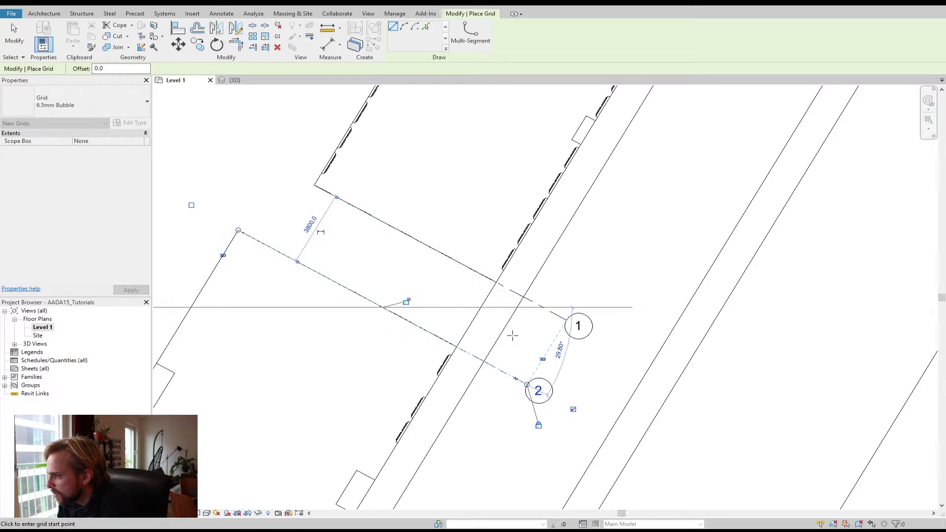
# Step: Pan to the grids' ends and start a cross grid on grid 2's extension
pyautogui.scroll(-1, 389, 265)
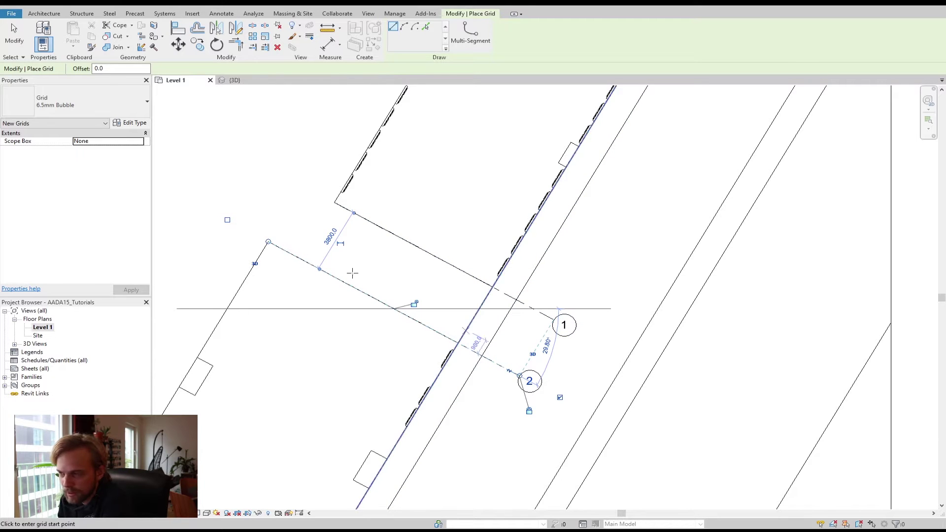
pyautogui.moveTo(277, 160); pyautogui.dragTo(384, 262, button='middle')
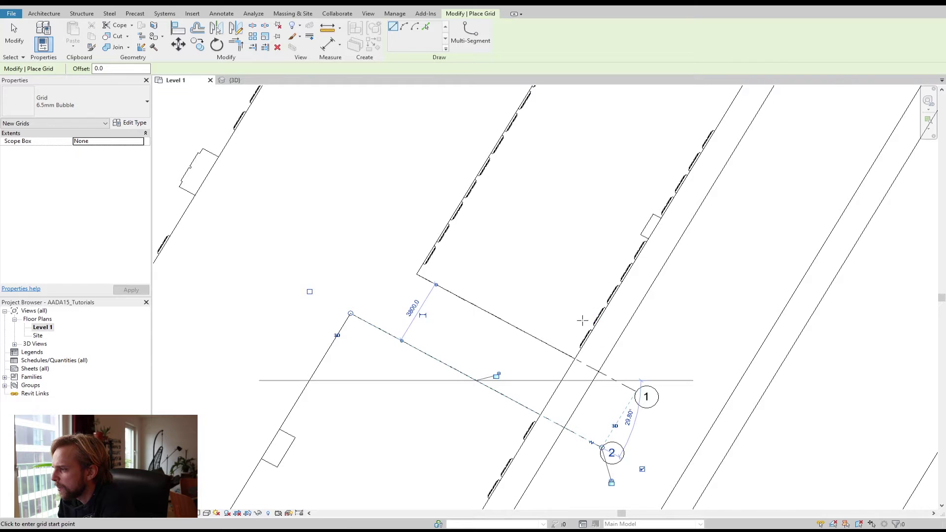
pyautogui.moveTo(582, 321); pyautogui.dragTo(465, 224, button='middle')
pyautogui.moveTo(286, 205); pyautogui.dragTo(368, 281, button='middle')
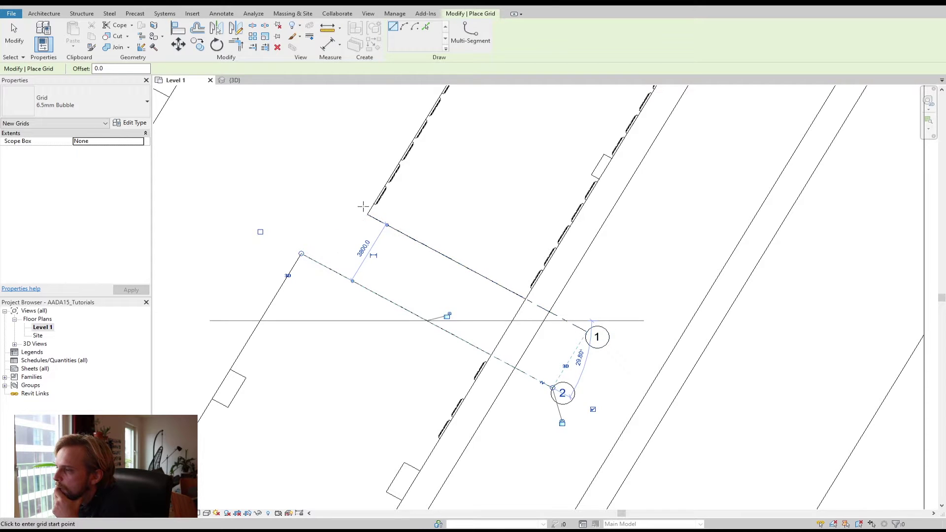
pyautogui.click(367, 214)
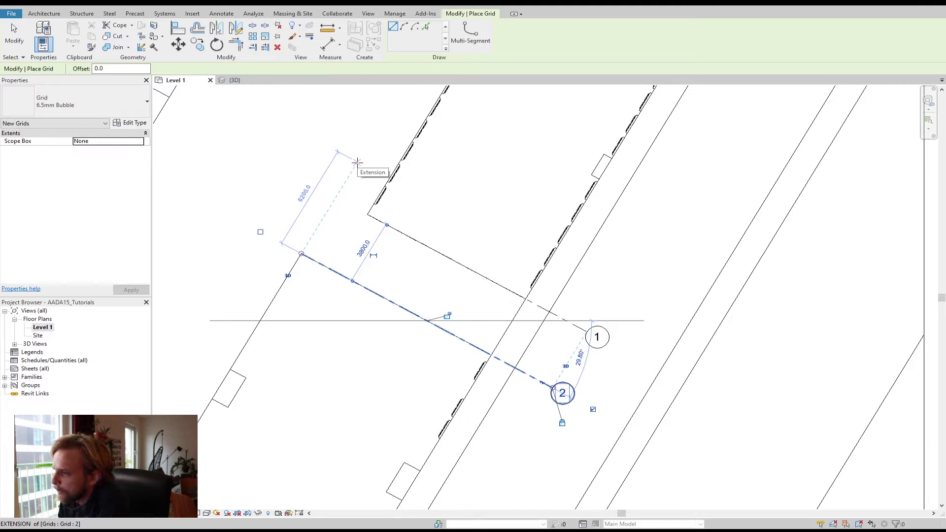
pyautogui.click(357, 162)
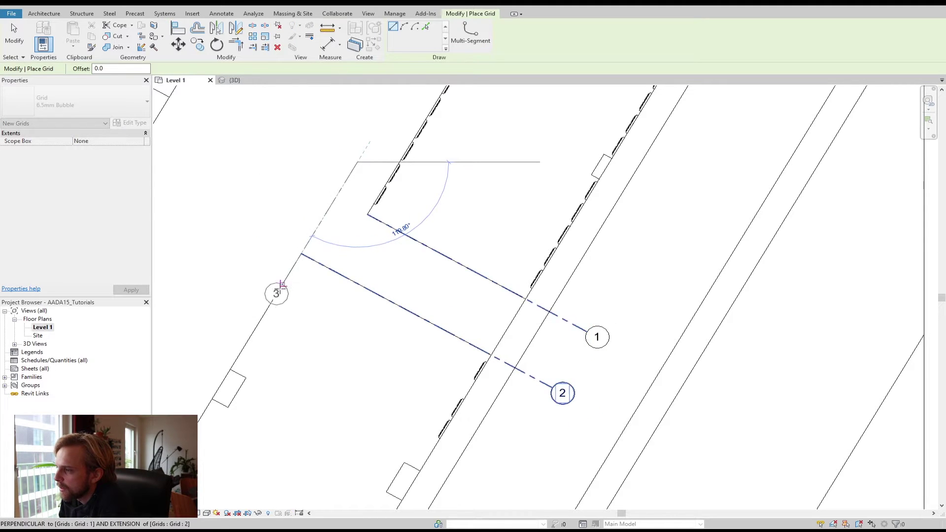
# Step: Finish grid 3, draw grid 4 along the site edge, then exit grid placement
pyautogui.click(282, 285)
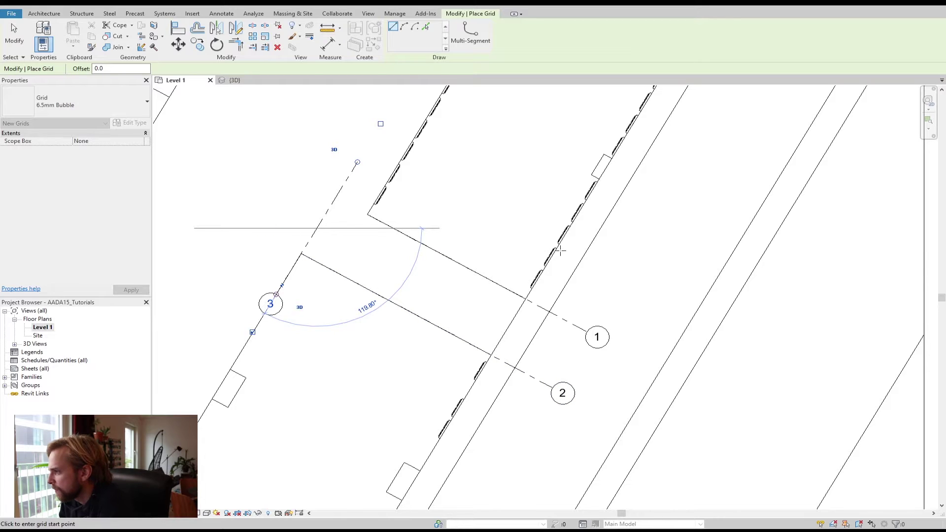
pyautogui.click(558, 250)
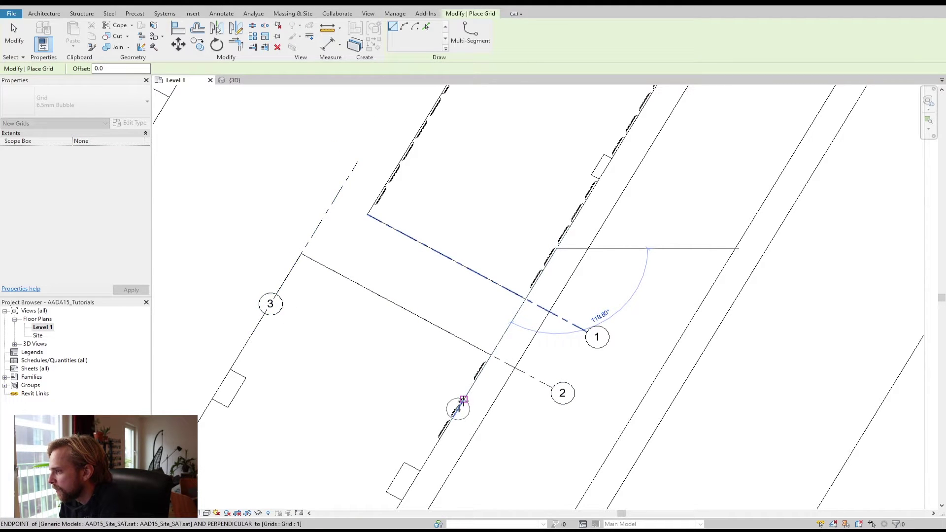
pyautogui.click(464, 399)
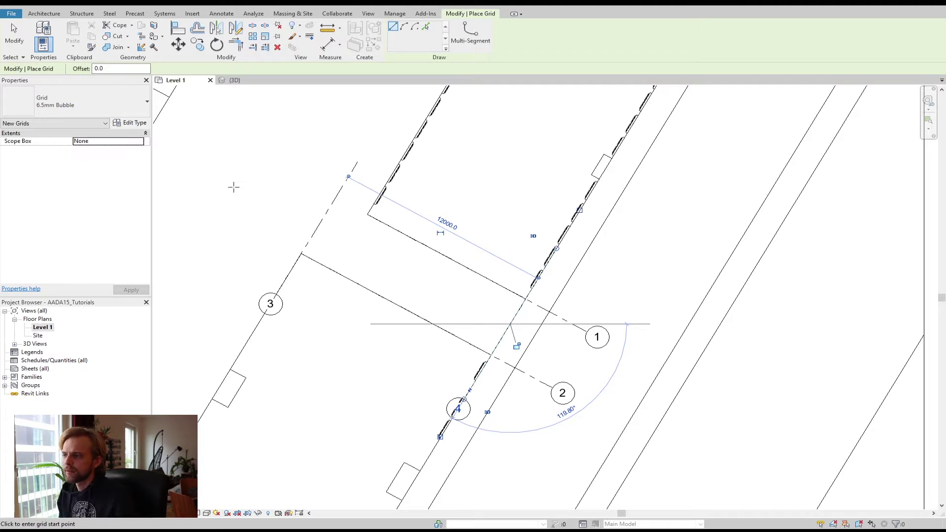
pyautogui.press('Escape')
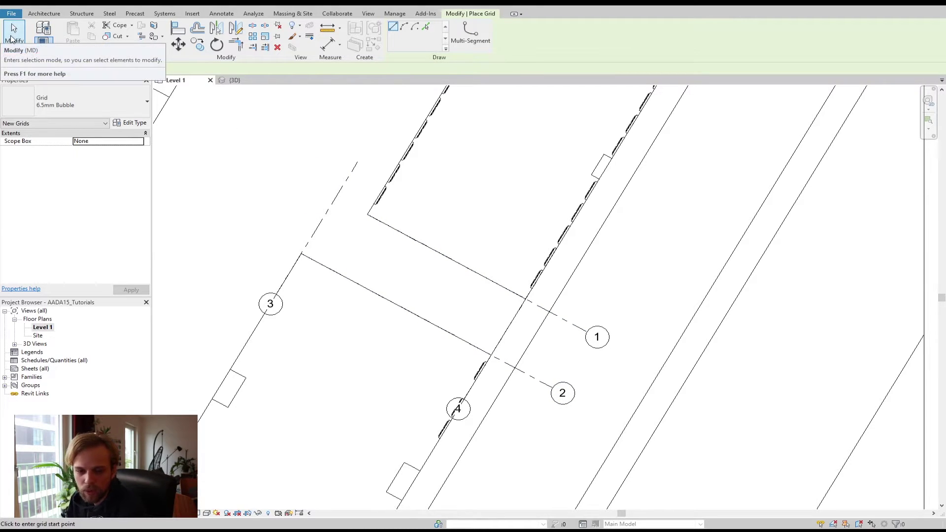
pyautogui.press('Escape')
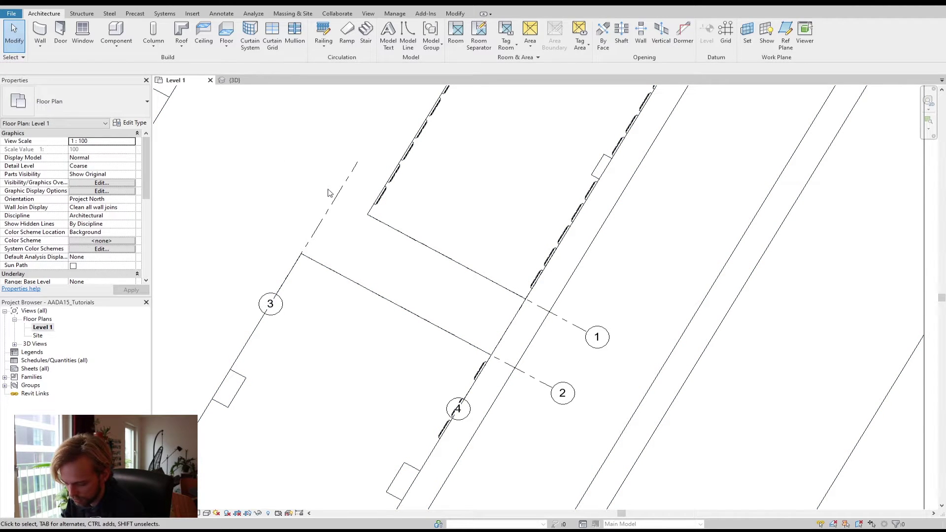
# Step: Turn on the bubble at grid 3's top end
pyautogui.click(334, 202)
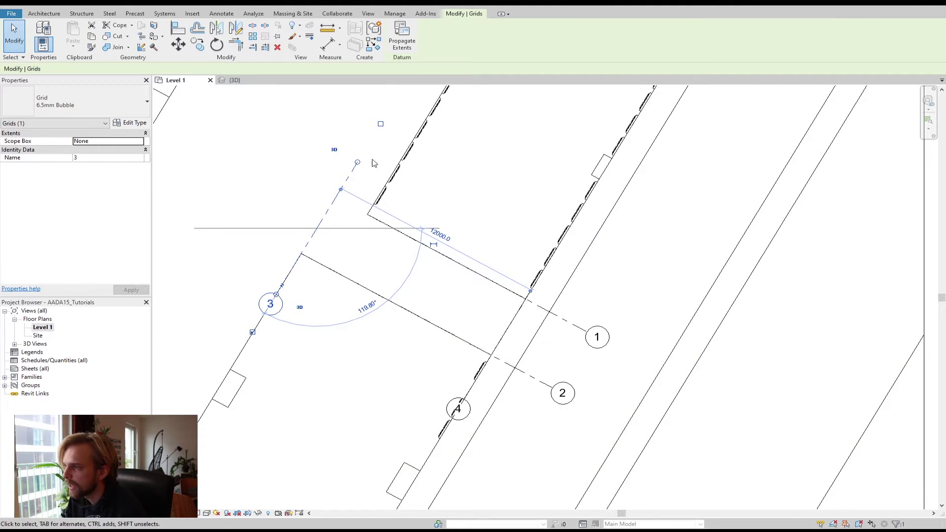
pyautogui.scroll(1, 295, 193)
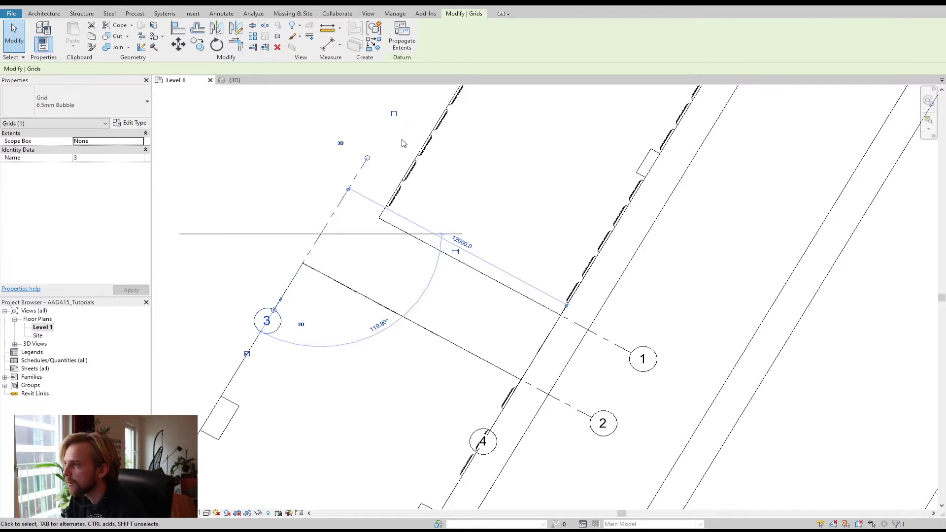
pyautogui.moveTo(401, 147); pyautogui.dragTo(384, 201, button='middle')
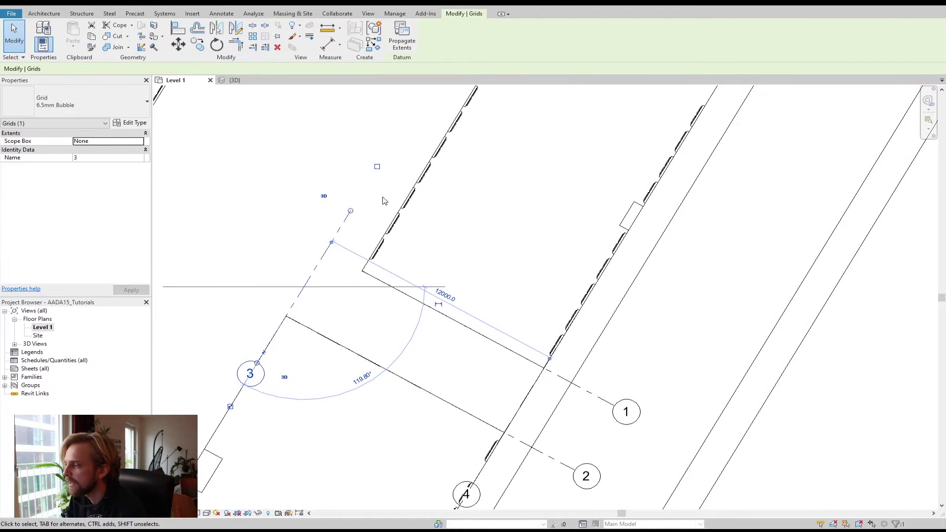
pyautogui.click(377, 167)
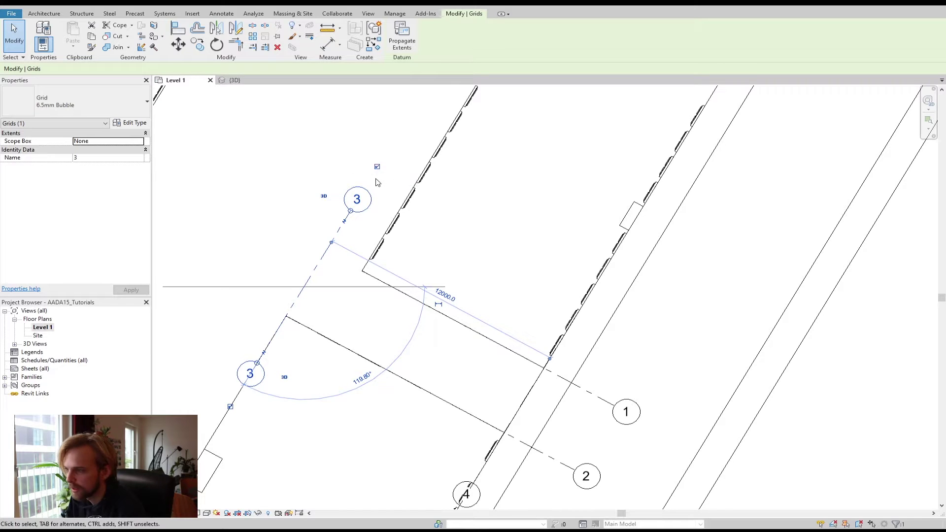
pyautogui.click(377, 167)
pyautogui.click(253, 254)
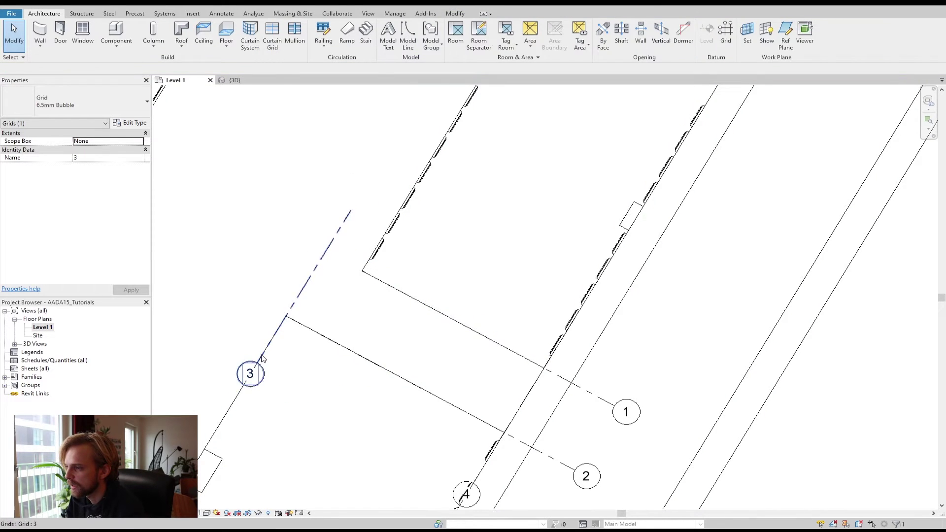
pyautogui.click(308, 289)
pyautogui.scroll(2, 374, 163)
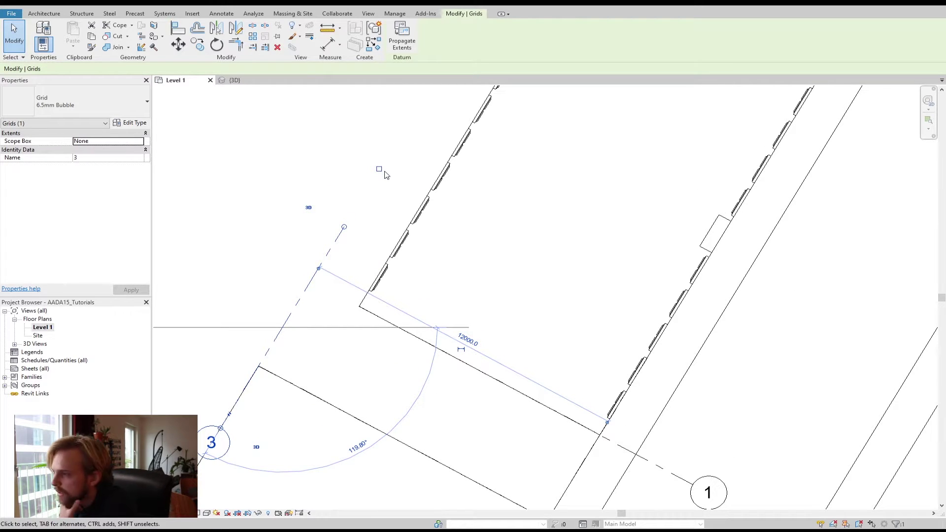
pyautogui.click(379, 169)
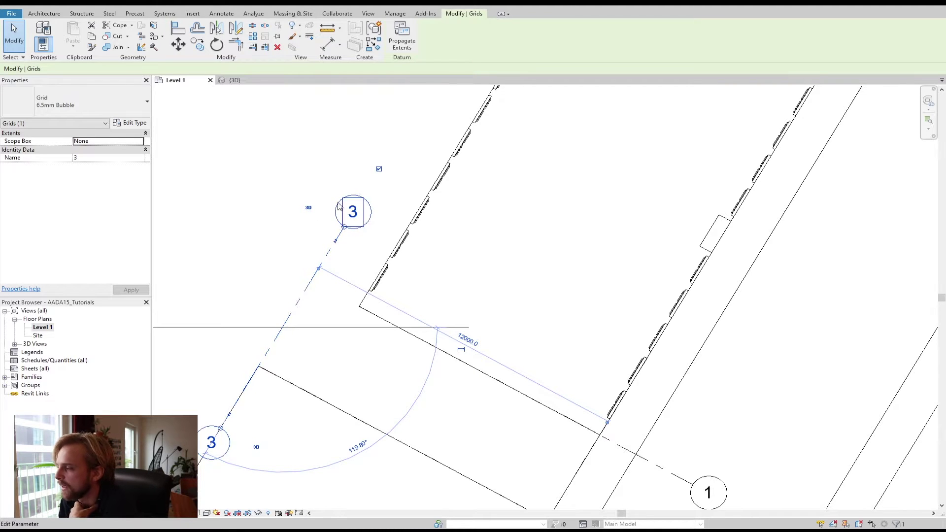
pyautogui.click(232, 232)
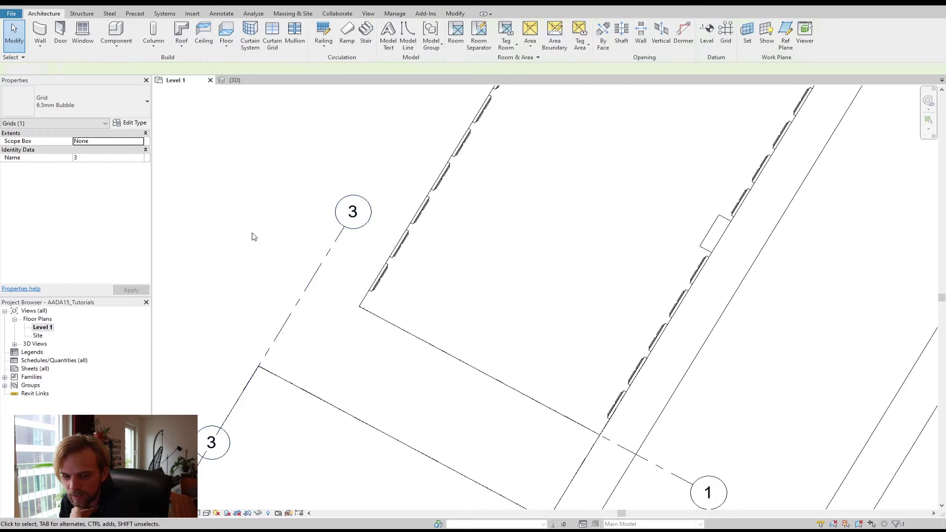
pyautogui.scroll(-3, 253, 236)
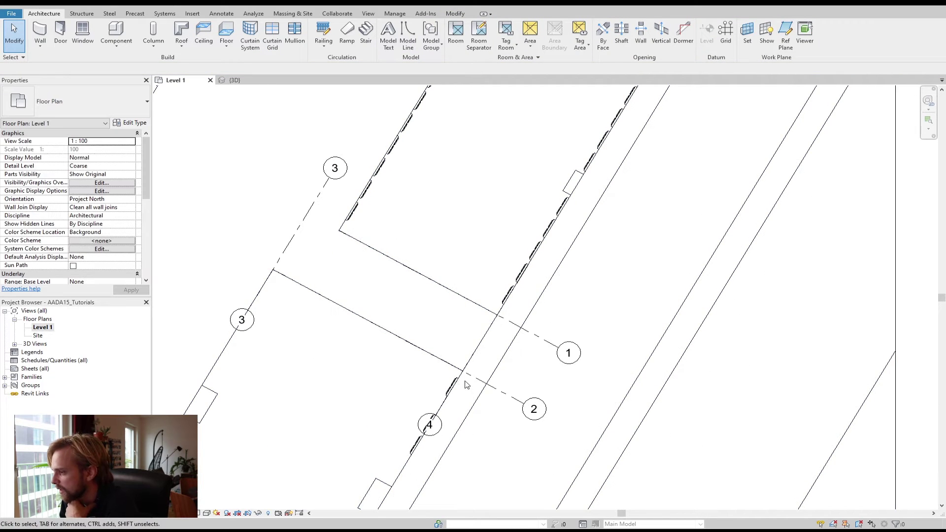
# Step: Show grid 4's bubble at its upper end
pyautogui.click(438, 431)
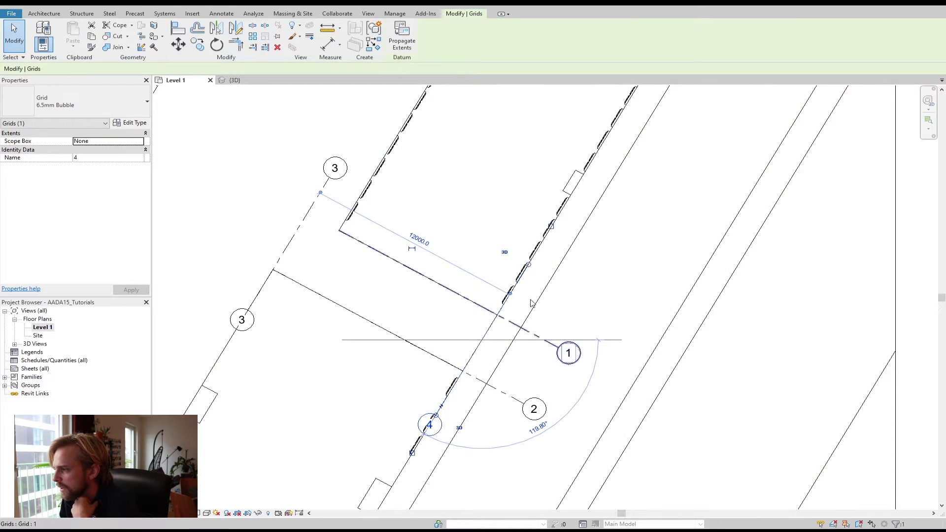
pyautogui.scroll(1, 537, 272)
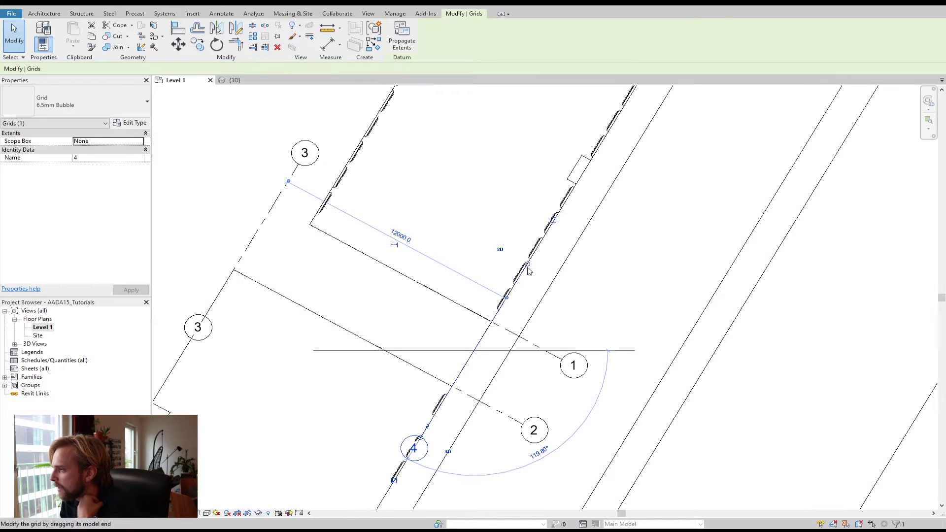
pyautogui.scroll(2, 562, 228)
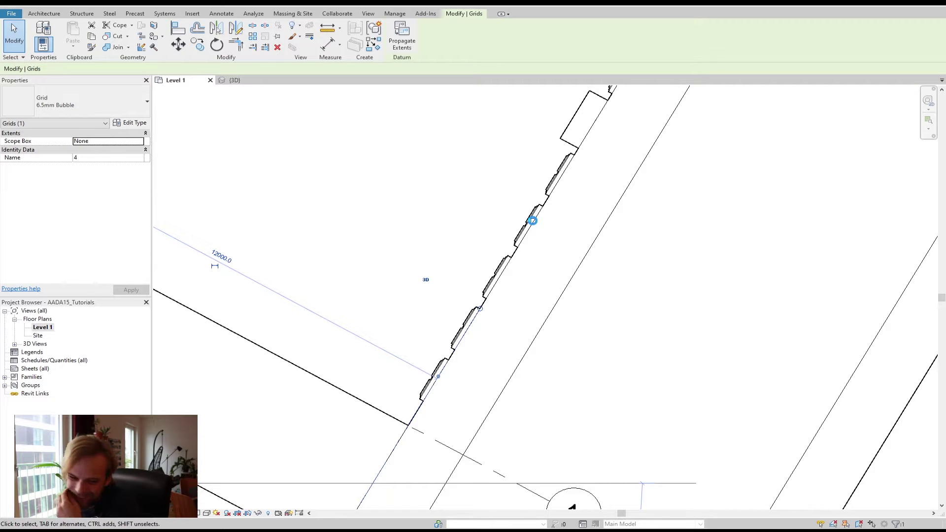
pyautogui.click(532, 220)
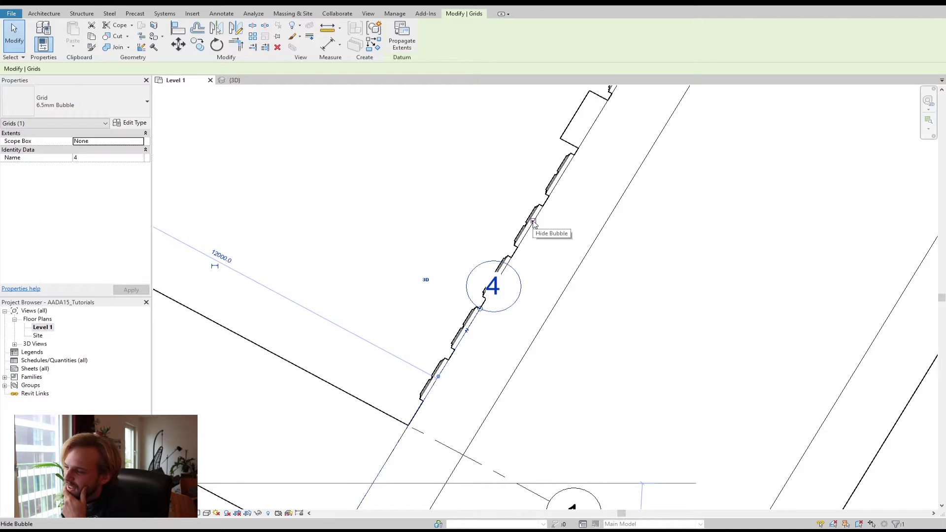
pyautogui.click(638, 302)
pyautogui.scroll(-2, 638, 302)
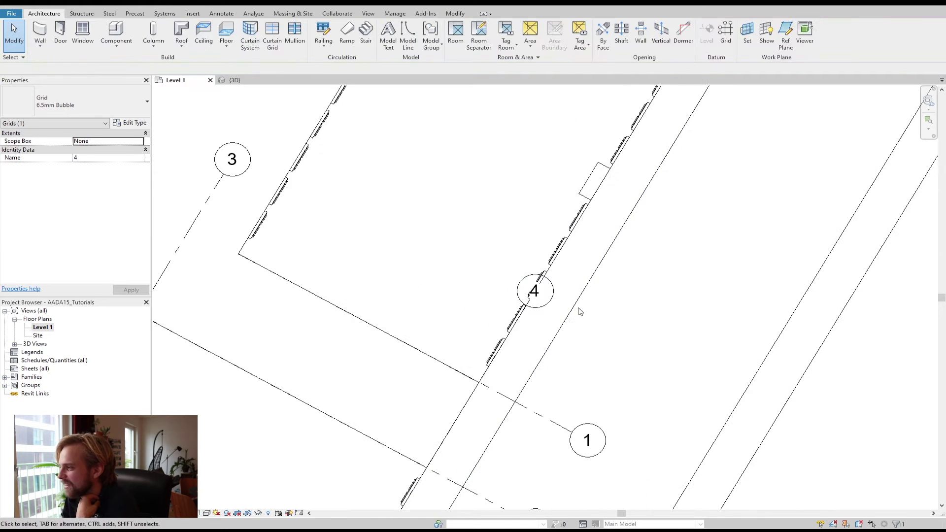
pyautogui.moveTo(575, 311); pyautogui.dragTo(541, 294, button='middle')
pyautogui.scroll(-2, 502, 253)
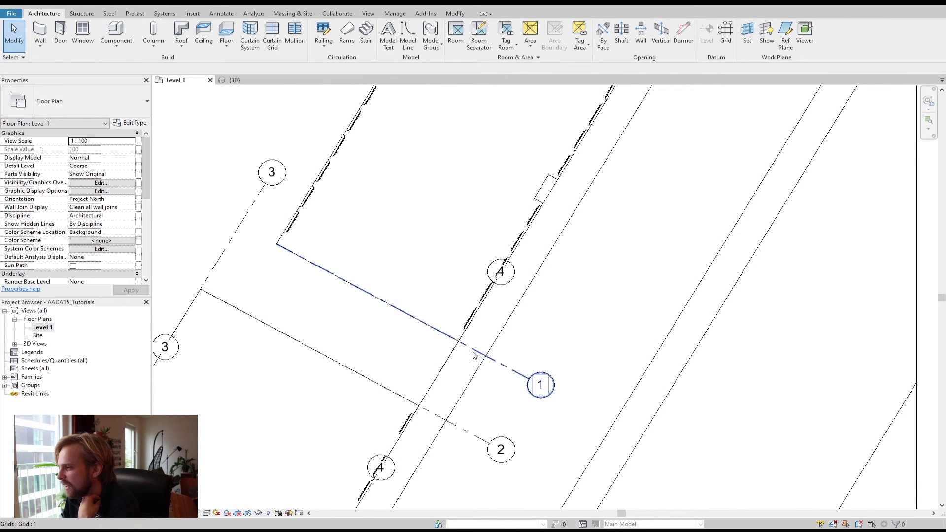
# Step: Show bubbles at the upper ends of grids 1 and 2
pyautogui.click(416, 319)
pyautogui.click(229, 219)
pyautogui.click(212, 295)
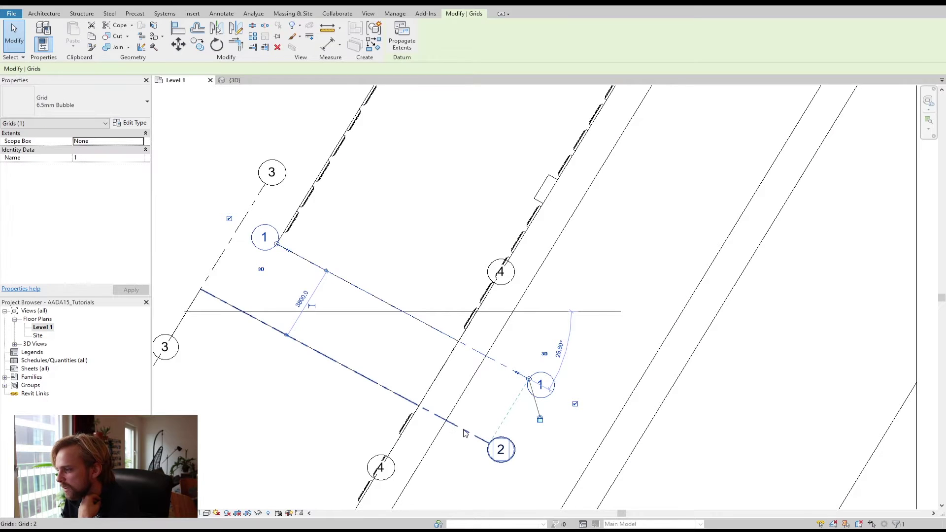
pyautogui.click(156, 266)
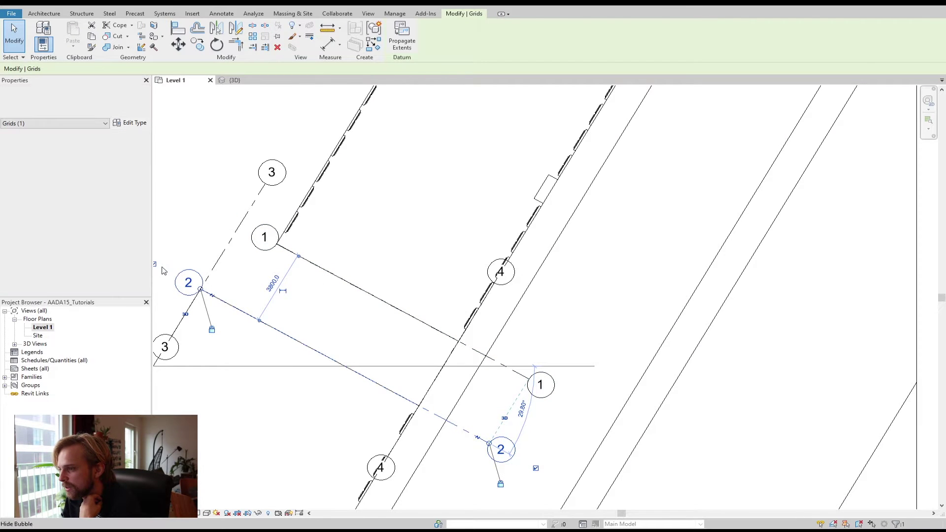
pyautogui.click(190, 228)
pyautogui.moveTo(190, 228); pyautogui.dragTo(330, 271, button='middle')
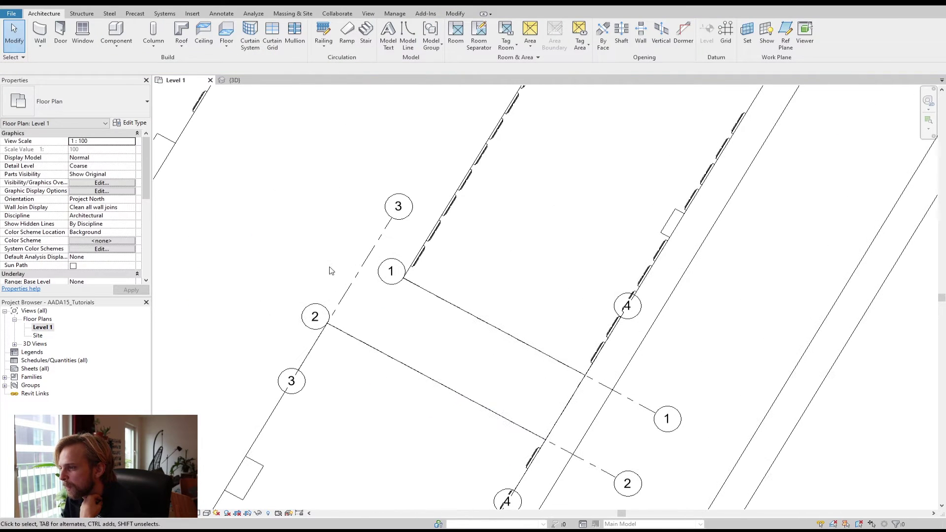
# Step: Extend grids 2 and 1 past grid 3 and move grid 3's end bubble outward
pyautogui.click(331, 324)
pyautogui.moveTo(328, 324); pyautogui.dragTo(266, 290)
pyautogui.click(302, 265)
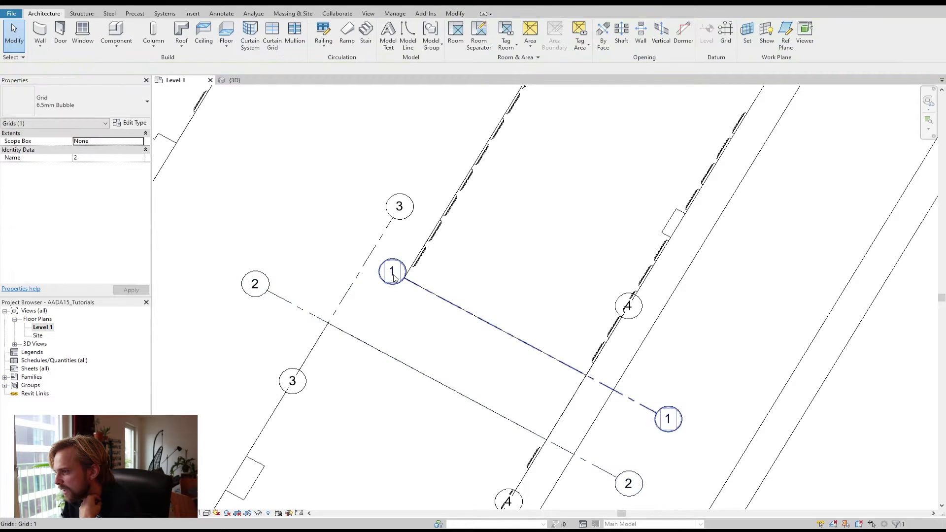
pyautogui.click(407, 281)
pyautogui.moveTo(406, 281); pyautogui.dragTo(304, 225)
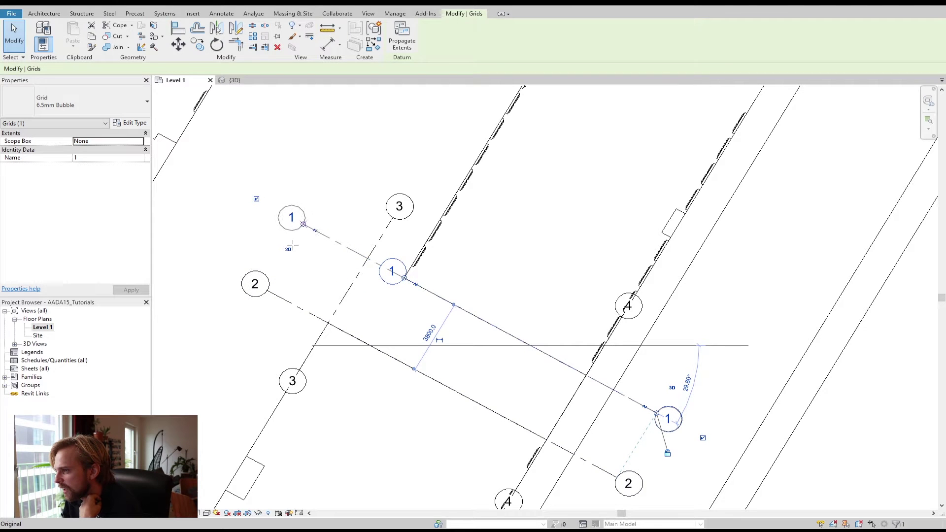
pyautogui.click(364, 203)
pyautogui.moveTo(433, 266); pyautogui.dragTo(362, 234, button='middle')
pyautogui.click(312, 205)
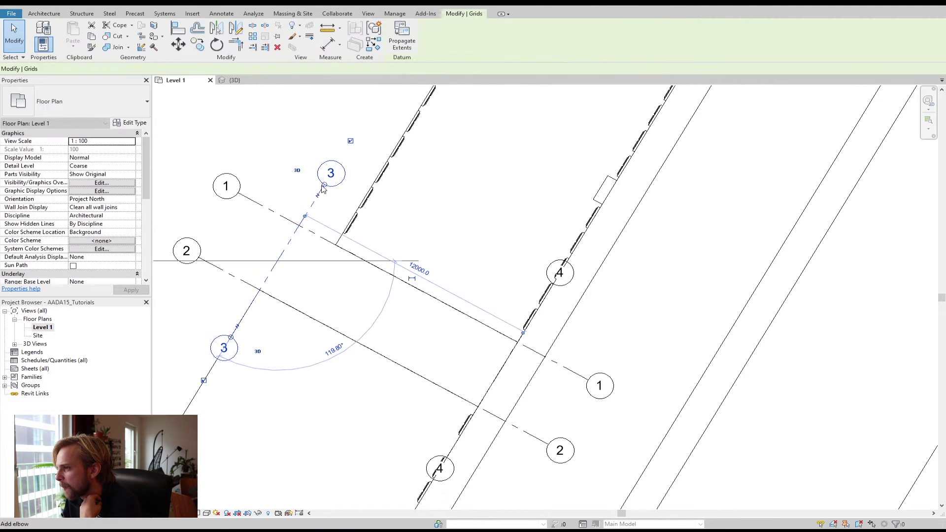
pyautogui.moveTo(325, 184); pyautogui.dragTo(362, 186)
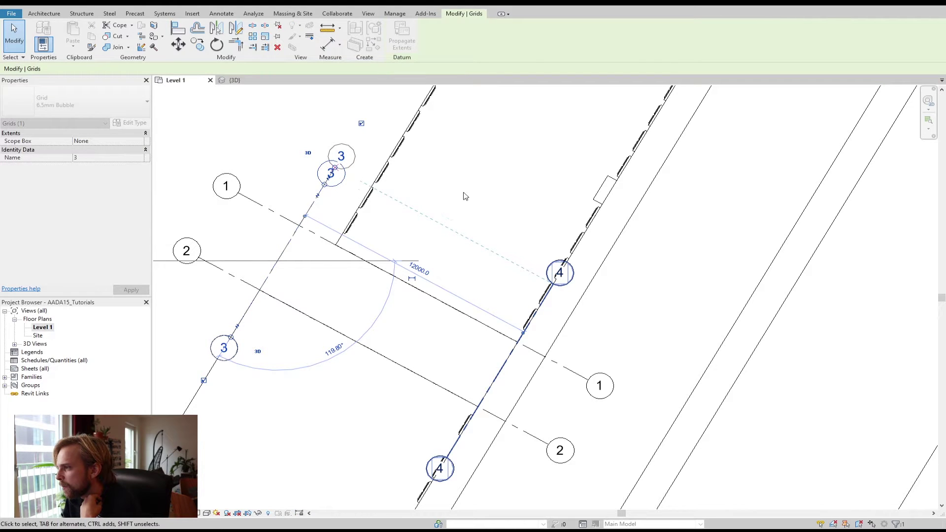
pyautogui.click(497, 184)
pyautogui.scroll(-2, 497, 184)
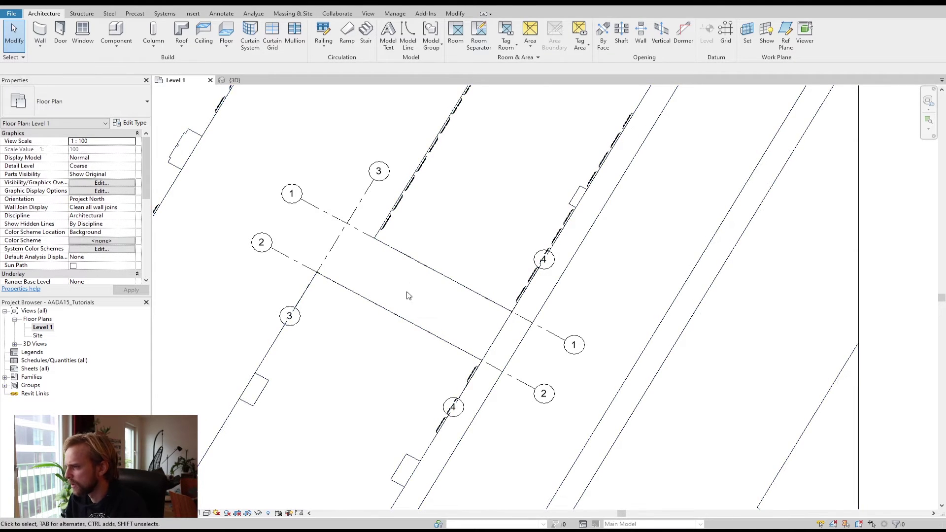
pyautogui.moveTo(327, 335); pyautogui.dragTo(331, 296, button='middle')
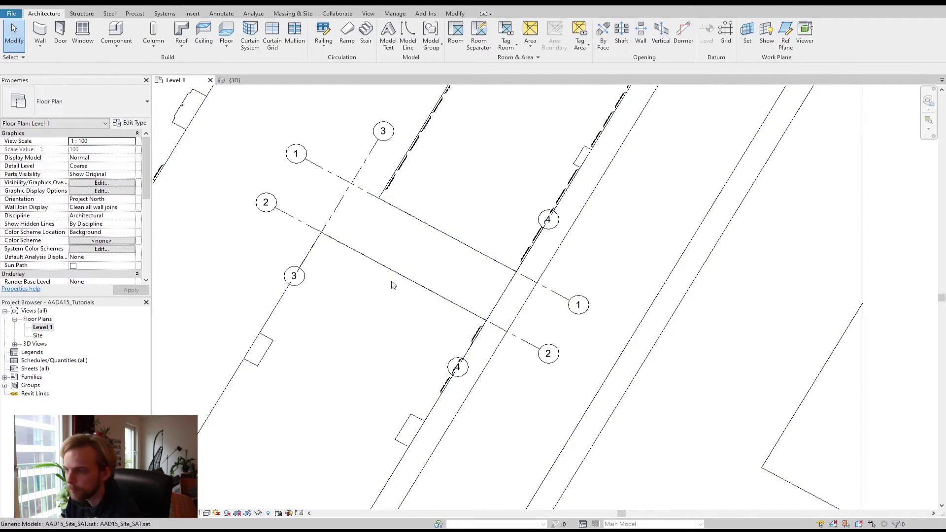
pyautogui.click(384, 142)
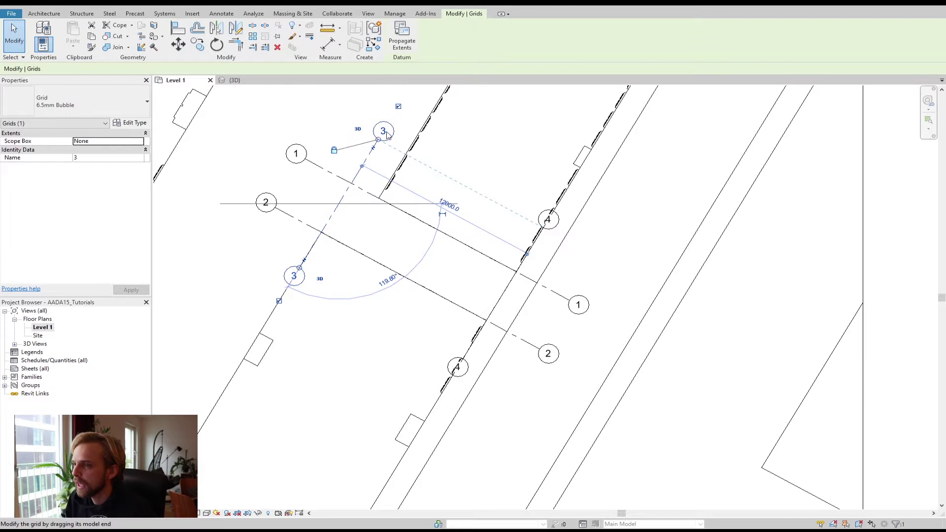
pyautogui.click(82, 158)
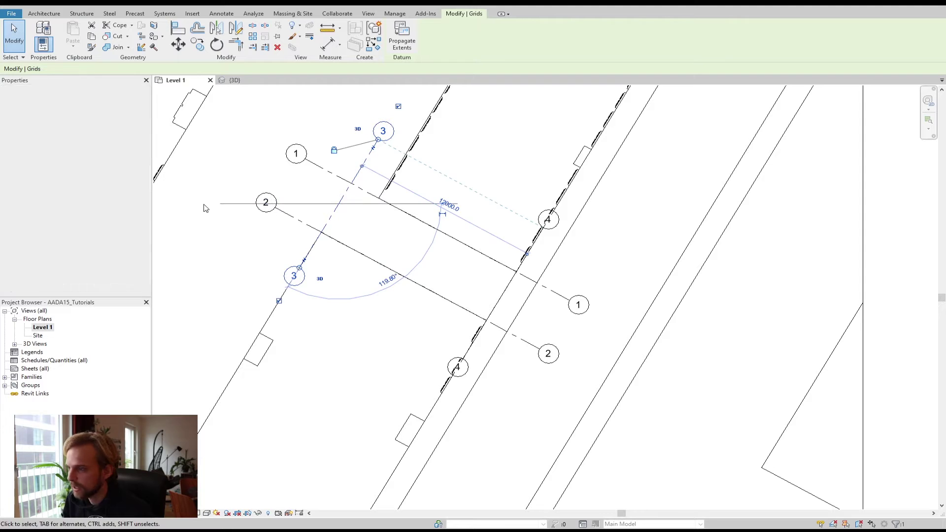
pyautogui.click(226, 171)
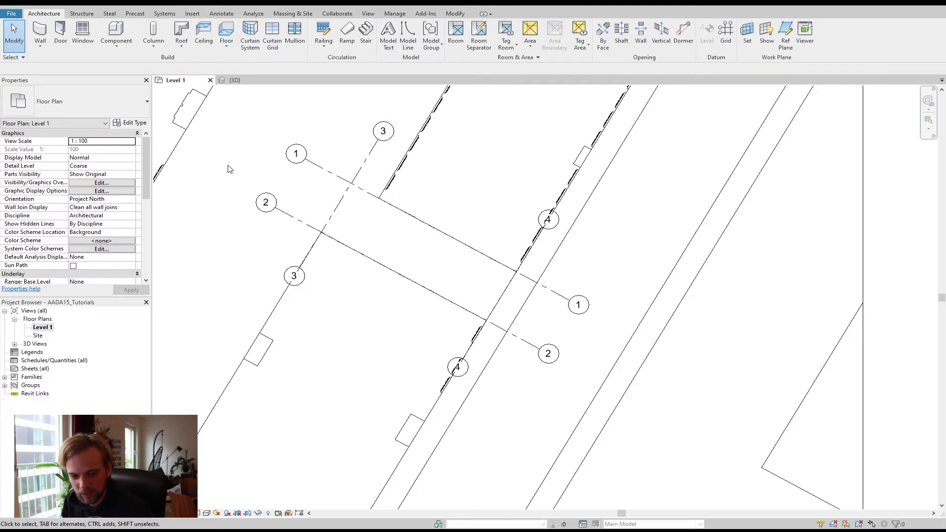
pyautogui.click(379, 142)
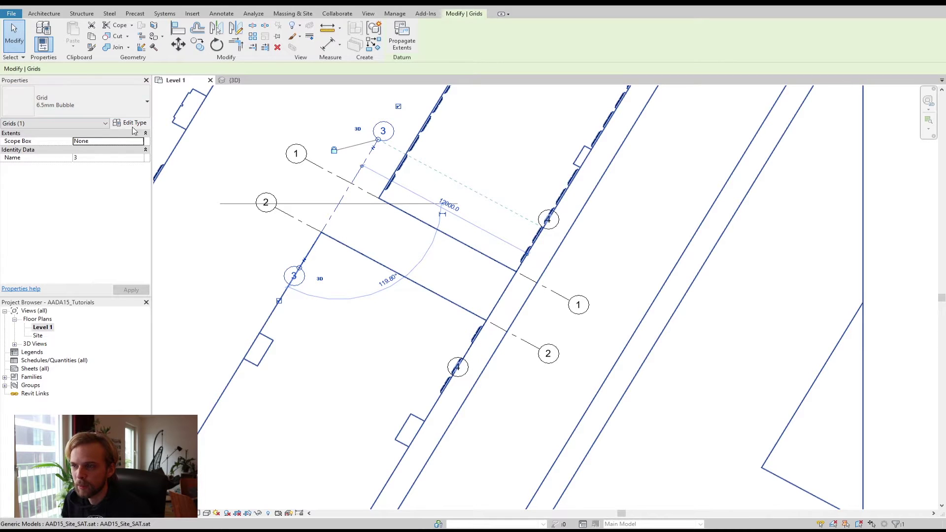
# Step: Rename grid 3 to A in Properties
pyautogui.click(88, 158)
pyautogui.write('A')
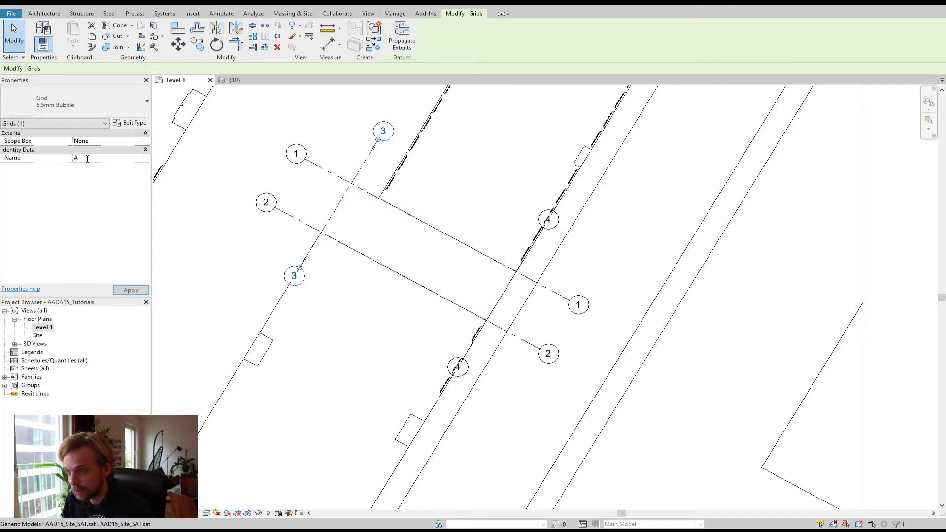
pyautogui.click(131, 289)
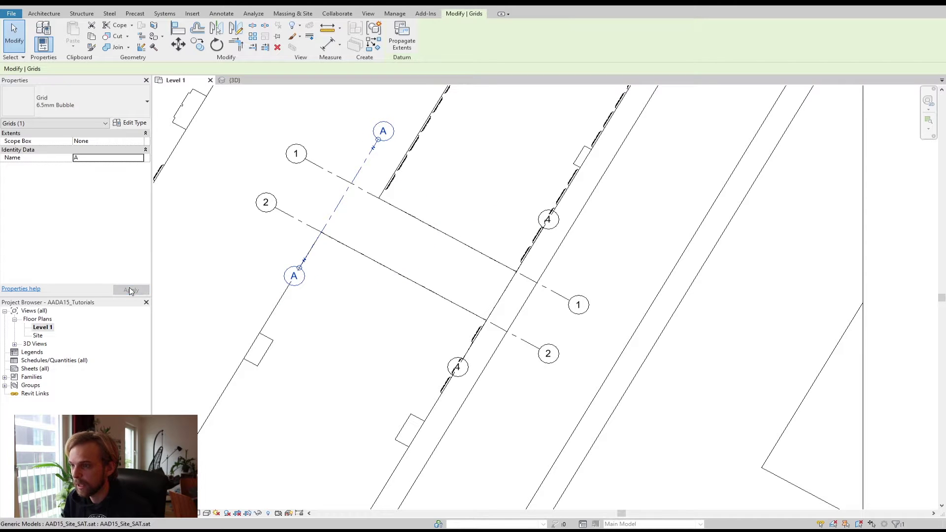
pyautogui.click(237, 238)
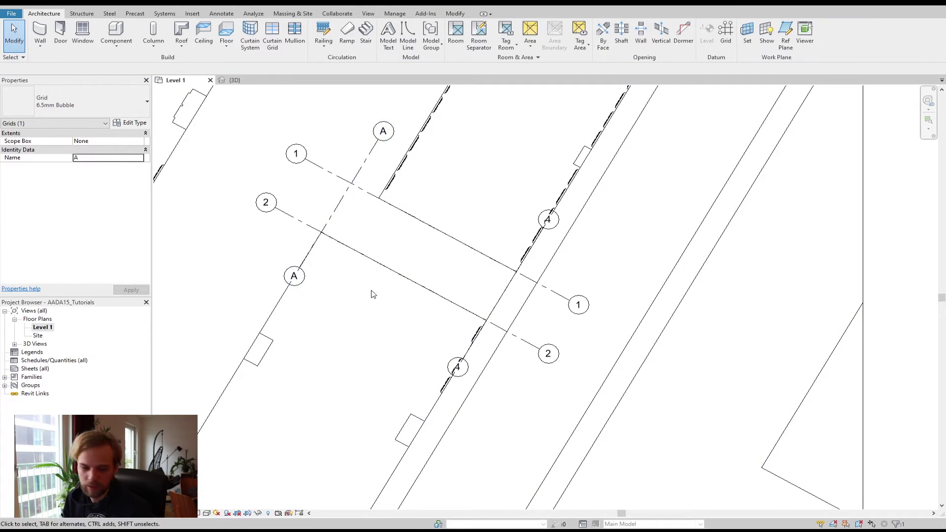
# Step: Rename grid 4 to B and view all four grids
pyautogui.moveTo(445, 277); pyautogui.dragTo(389, 249, button='middle')
pyautogui.click(498, 192)
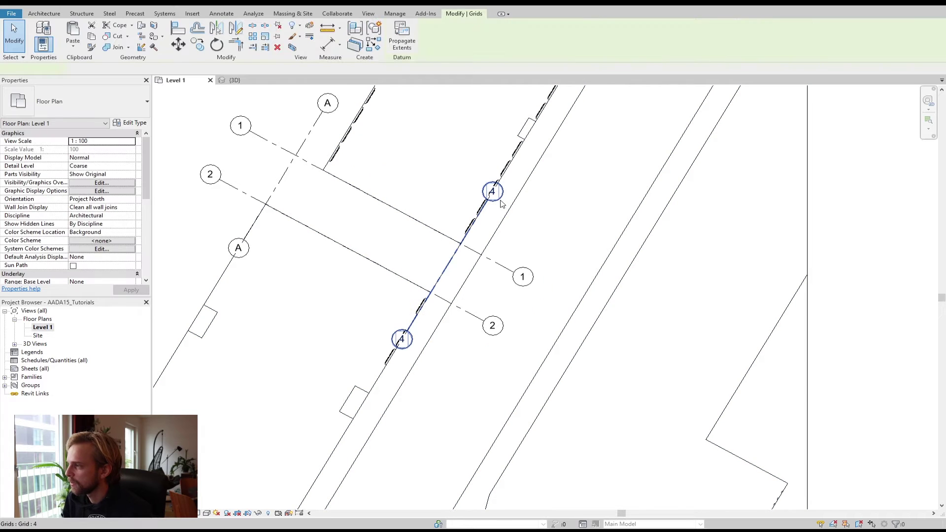
pyautogui.click(60, 158)
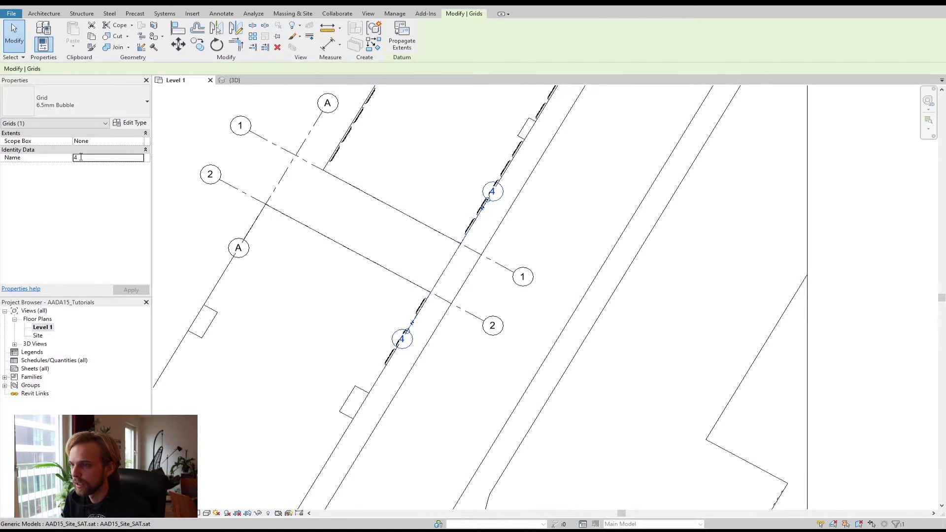
pyautogui.write('B')
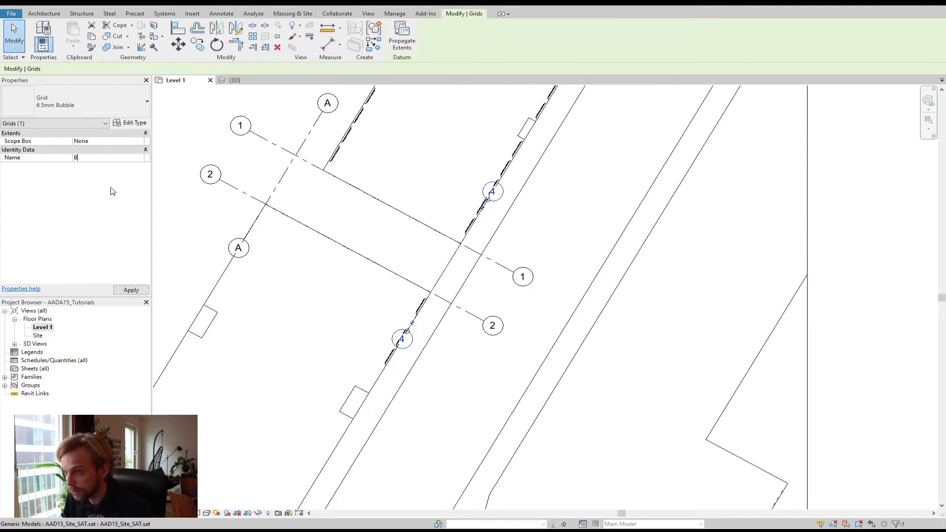
pyautogui.click(190, 123)
pyautogui.scroll(-2, 375, 281)
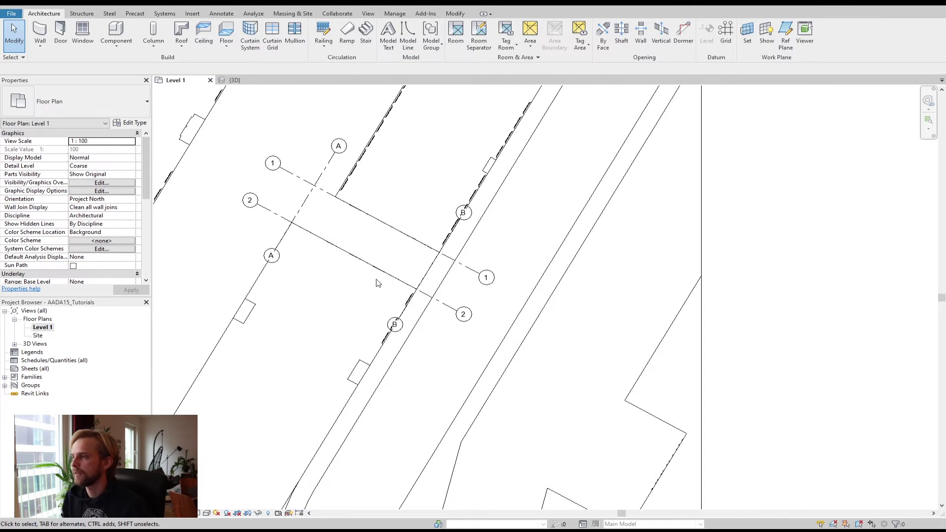
pyautogui.moveTo(436, 197); pyautogui.dragTo(468, 171, button='middle')
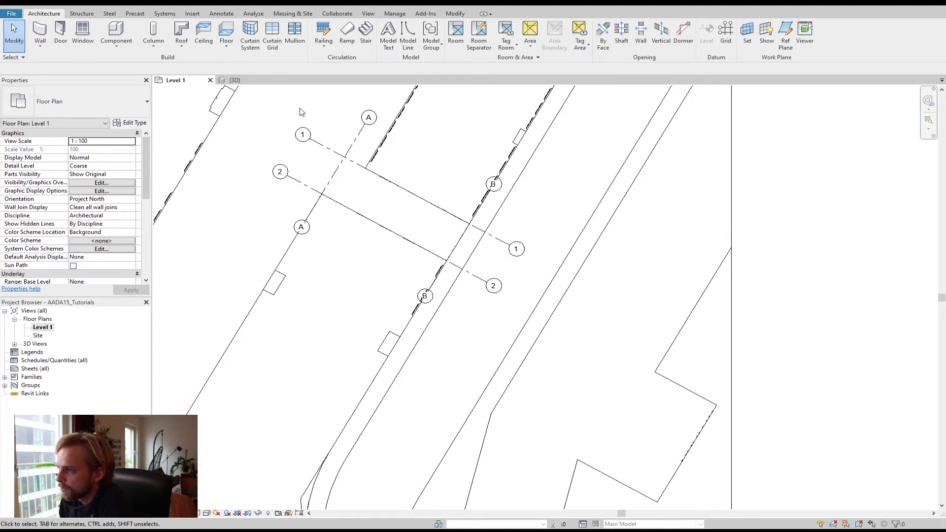
# Step: Start the architectural Wall tool, try a start point at grids 1 and A, then cancel it
pyautogui.click(42, 48)
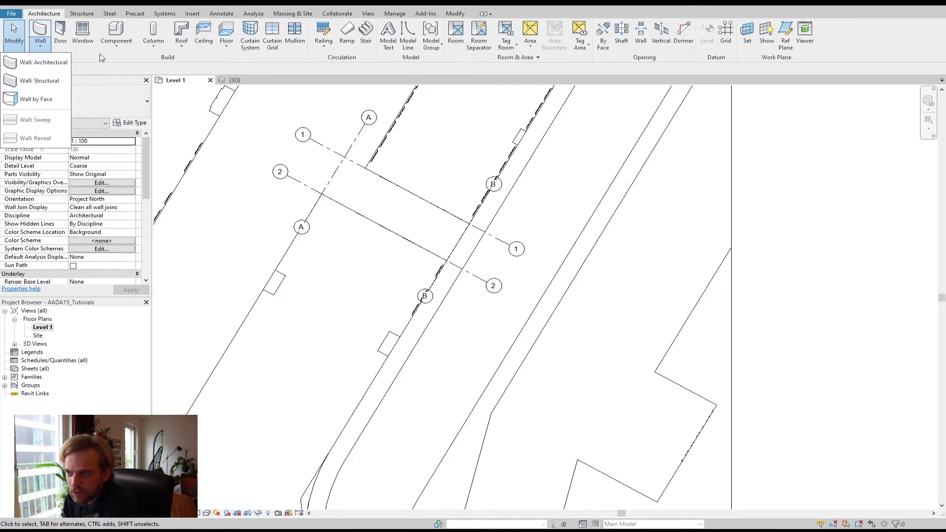
pyautogui.click(40, 46)
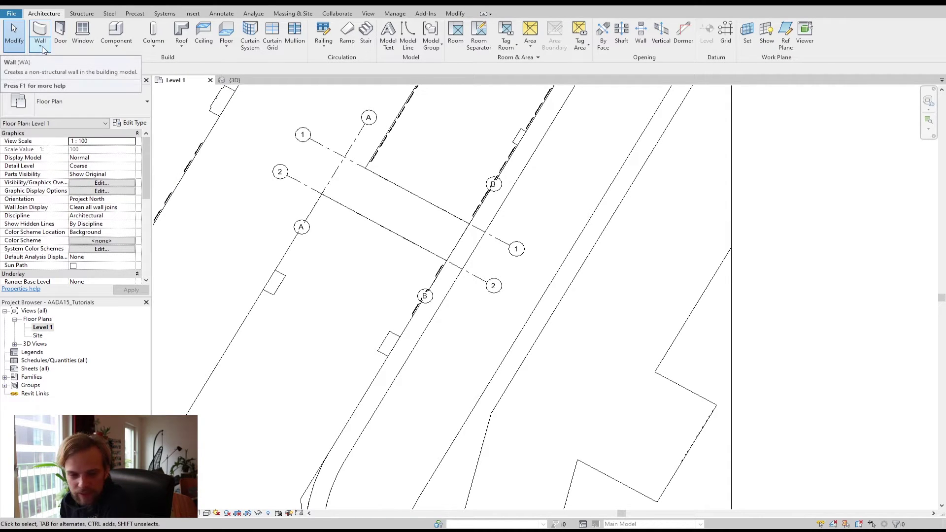
pyautogui.click(45, 30)
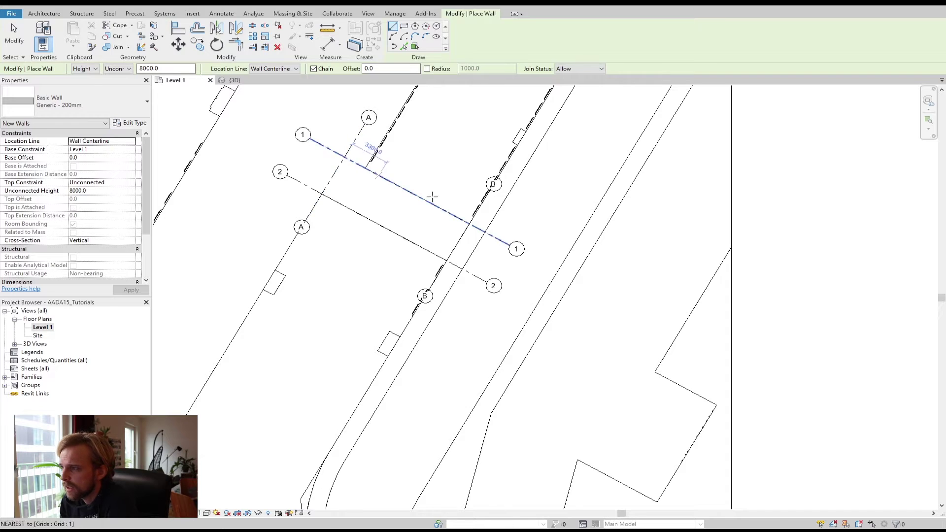
pyautogui.click(345, 157)
pyautogui.press('Escape')
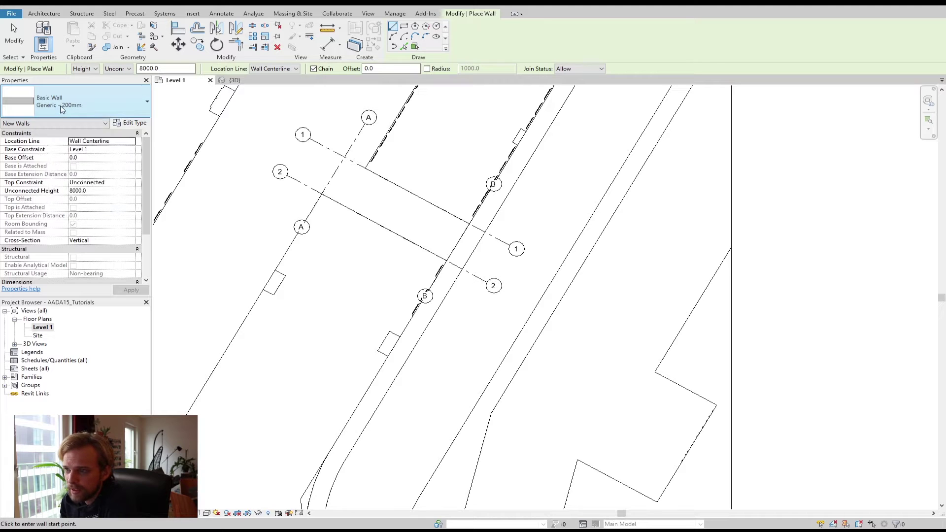
# Step: Choose Basic Wall Generic - 300mm from the wall Type Selector
pyautogui.click(58, 108)
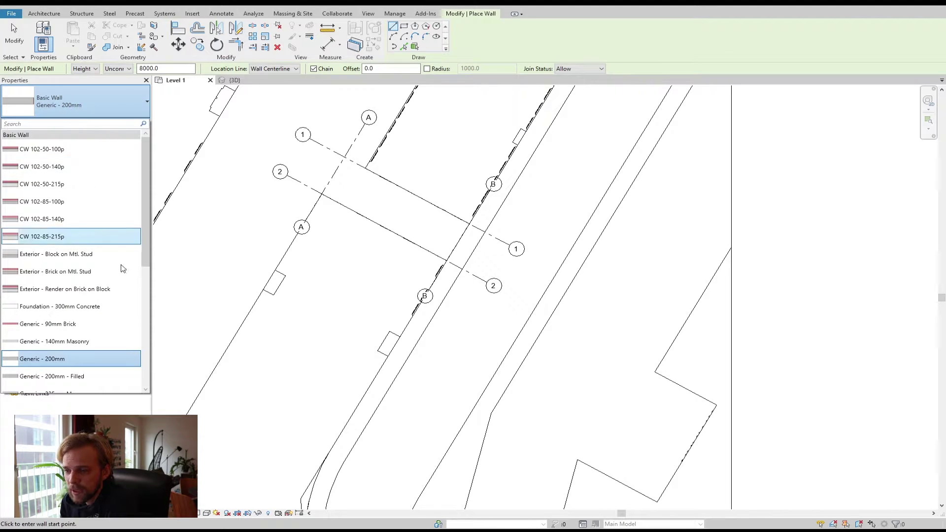
pyautogui.scroll(-2, 104, 280)
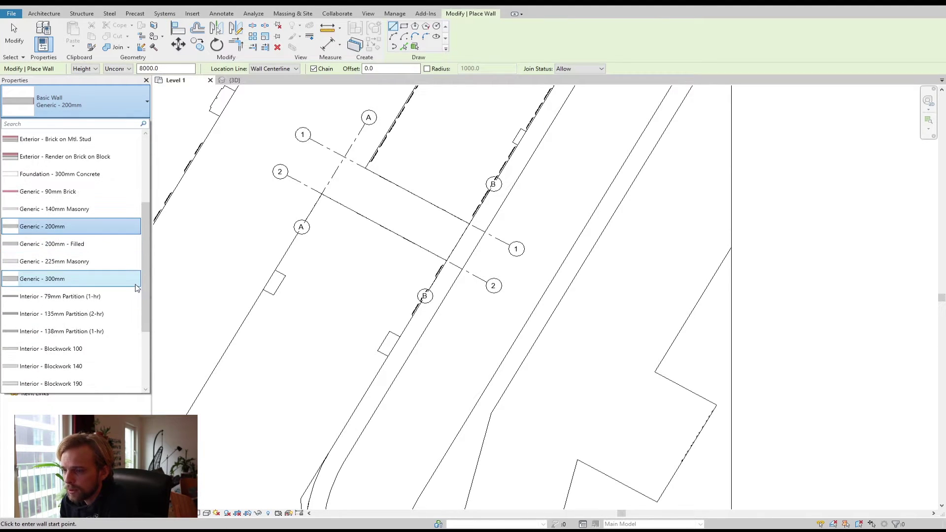
pyautogui.scroll(-2, 133, 286)
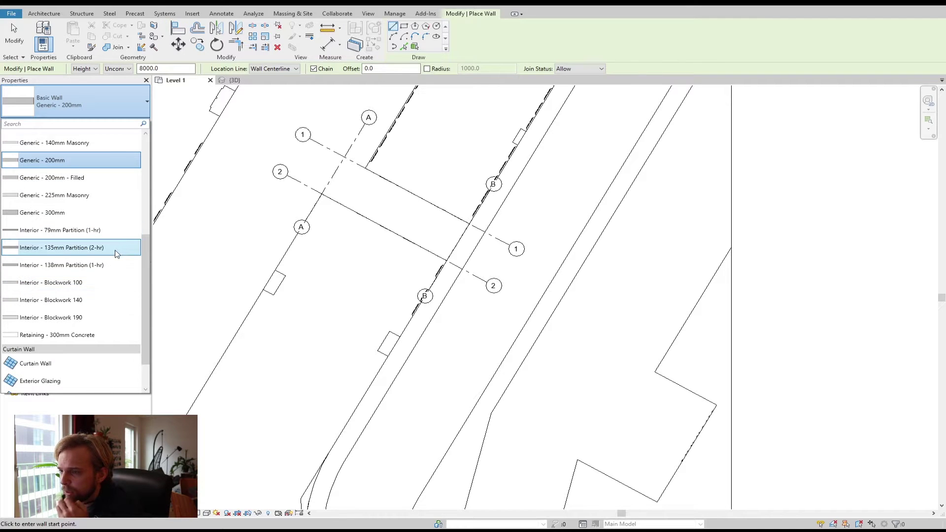
pyautogui.scroll(3, 116, 252)
pyautogui.scroll(3, 116, 254)
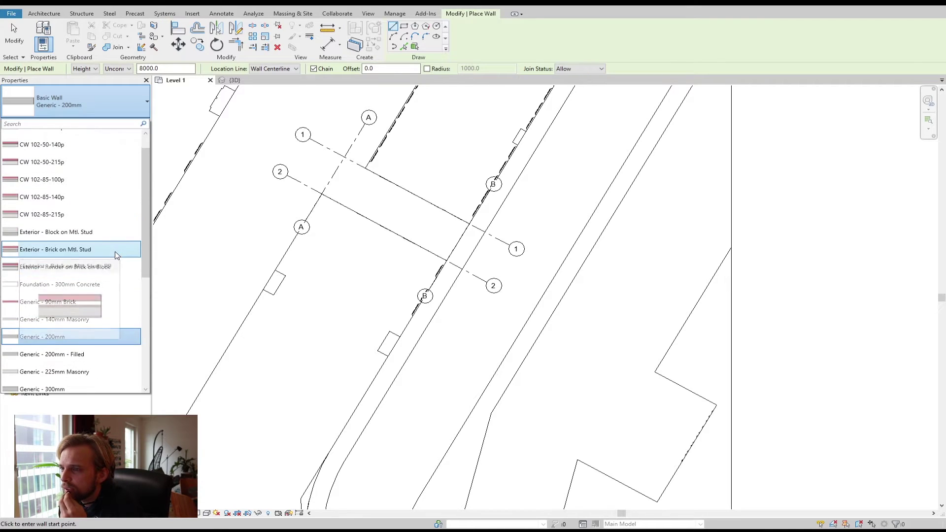
pyautogui.scroll(-5, 109, 261)
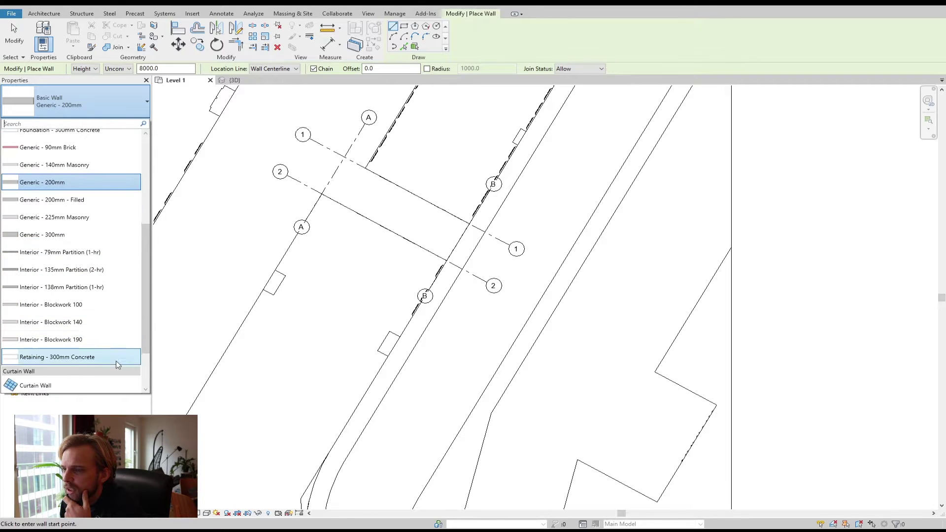
pyautogui.scroll(-2, 108, 328)
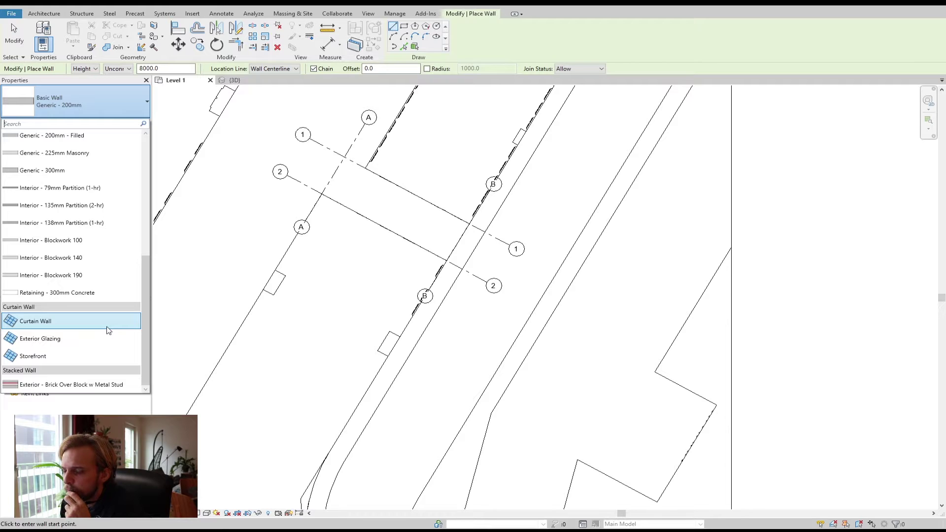
pyautogui.scroll(7, 59, 214)
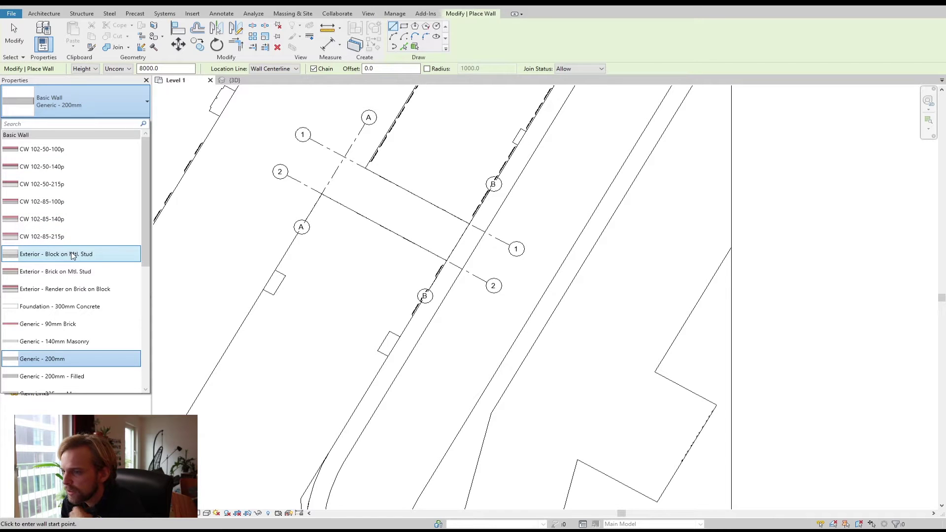
pyautogui.scroll(-3, 96, 282)
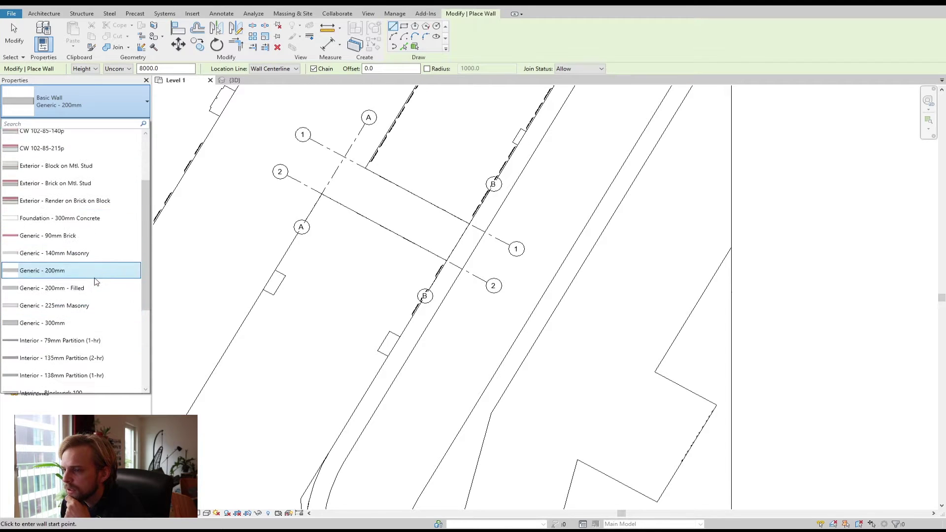
pyautogui.scroll(-3, 95, 279)
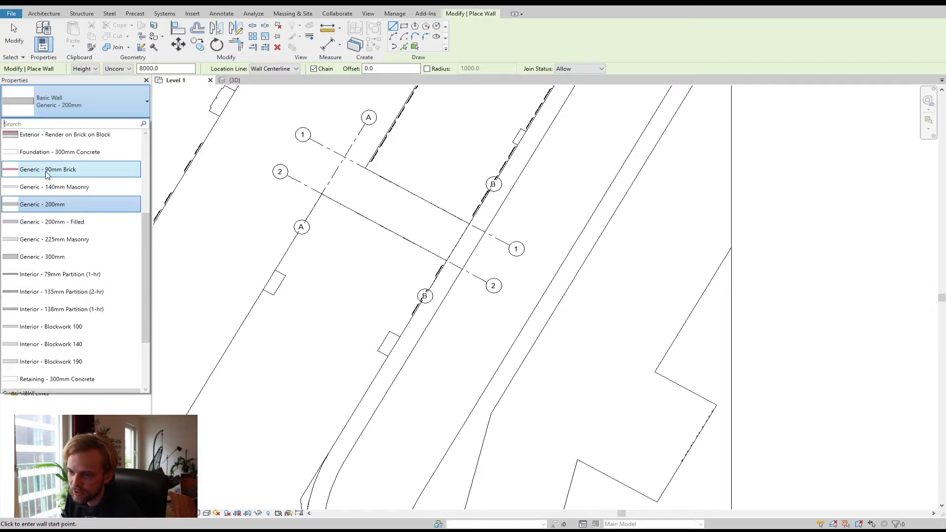
pyautogui.click(43, 258)
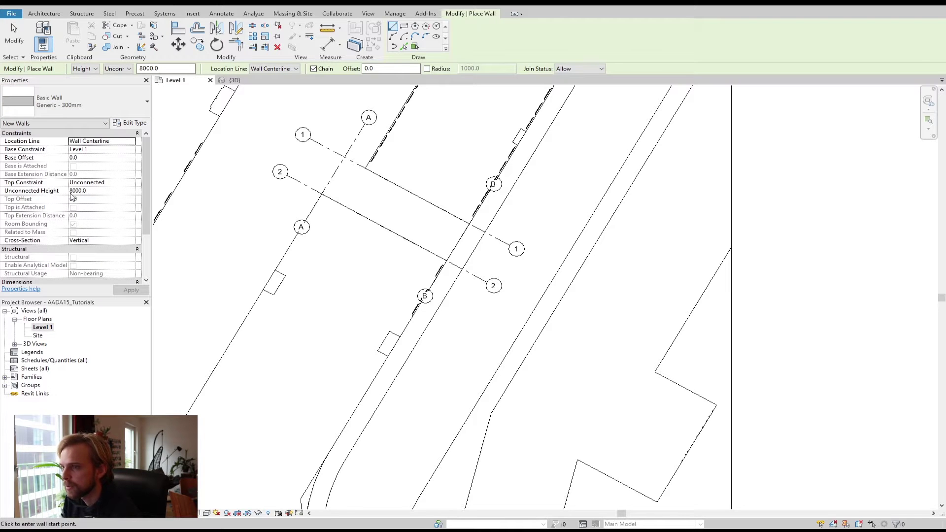
# Step: Frame the grid intersections and keep walls at Height, Unconnected, 8000.0
pyautogui.scroll(1, 376, 201)
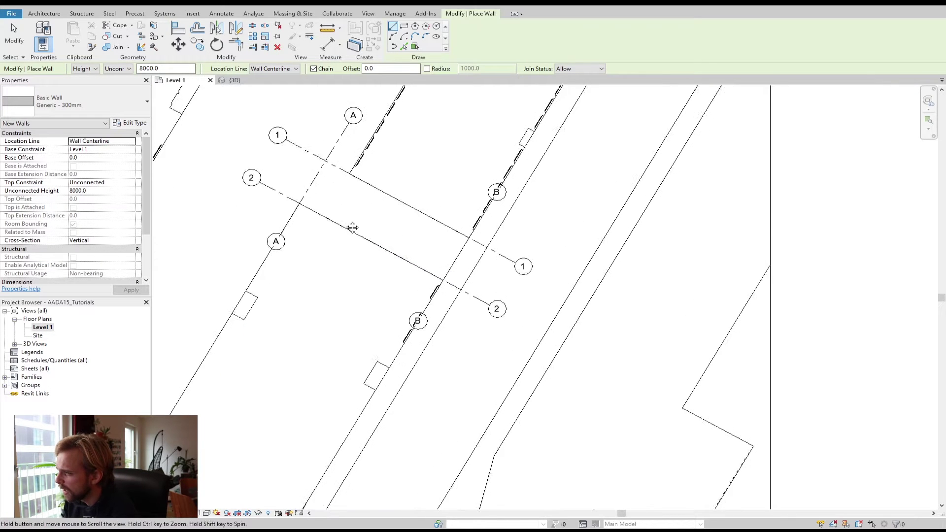
pyautogui.moveTo(351, 224); pyautogui.dragTo(330, 249, button='middle')
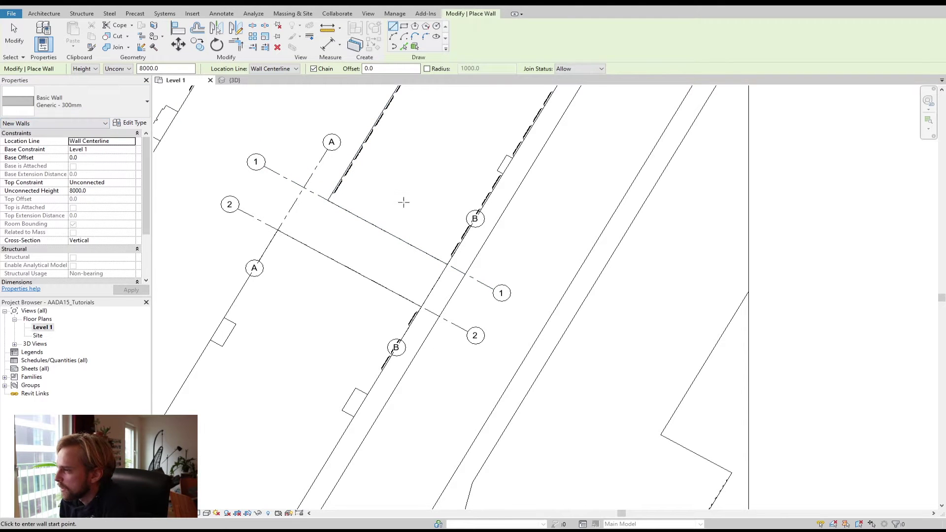
pyautogui.moveTo(403, 202); pyautogui.dragTo(392, 183, button='middle')
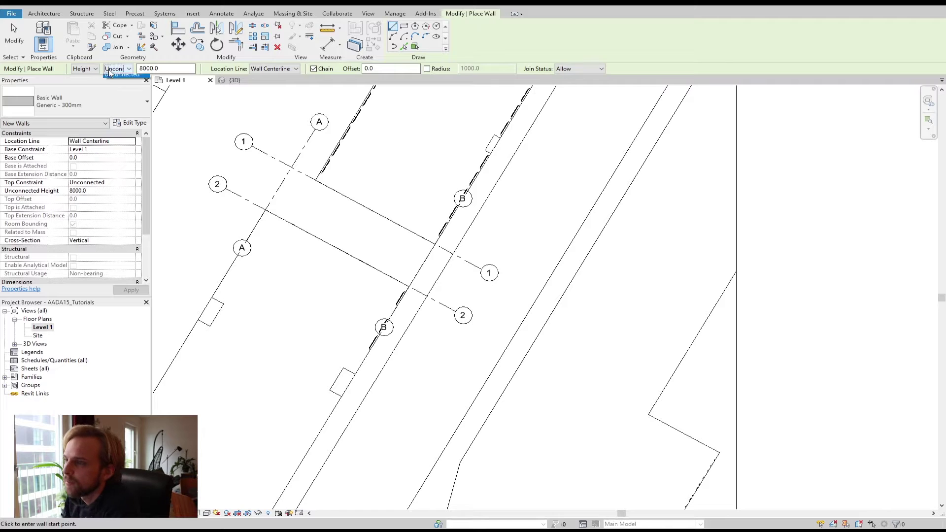
pyautogui.click(85, 71)
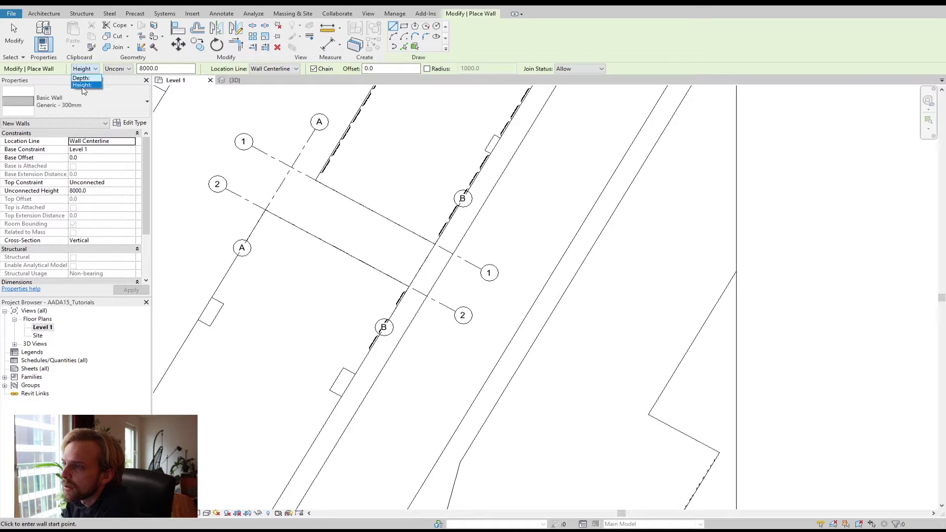
pyautogui.click(84, 88)
pyautogui.click(119, 70)
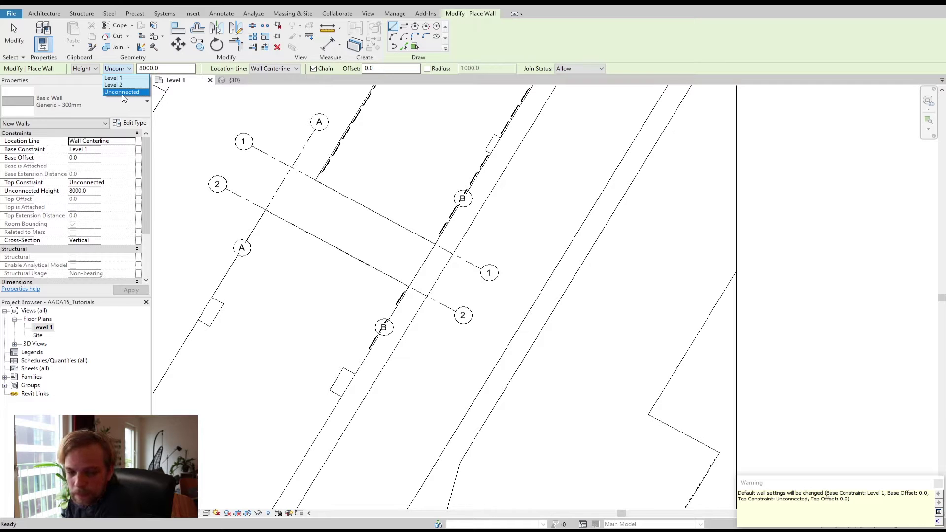
pyautogui.click(123, 94)
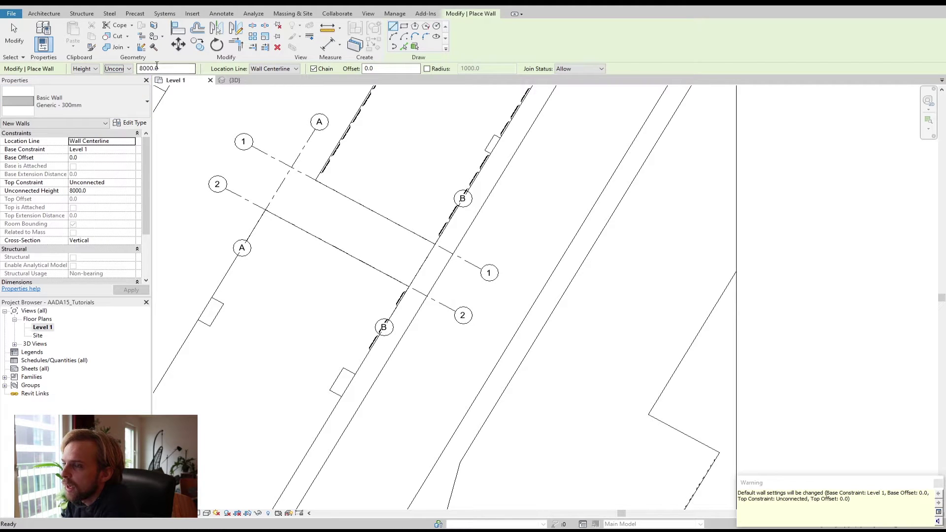
pyautogui.click(157, 68)
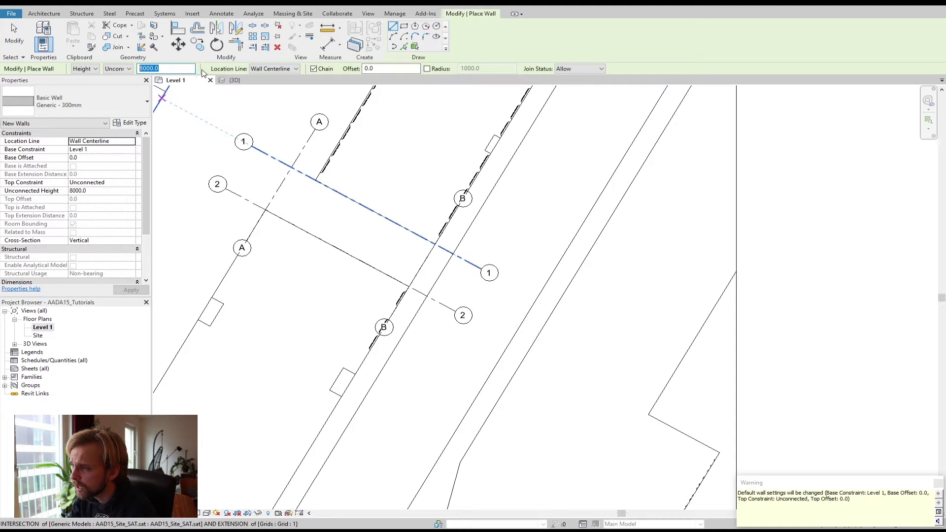
# Step: Confirm the Unconnected top and keep Location Line as Wall Centerline
pyautogui.click(118, 70)
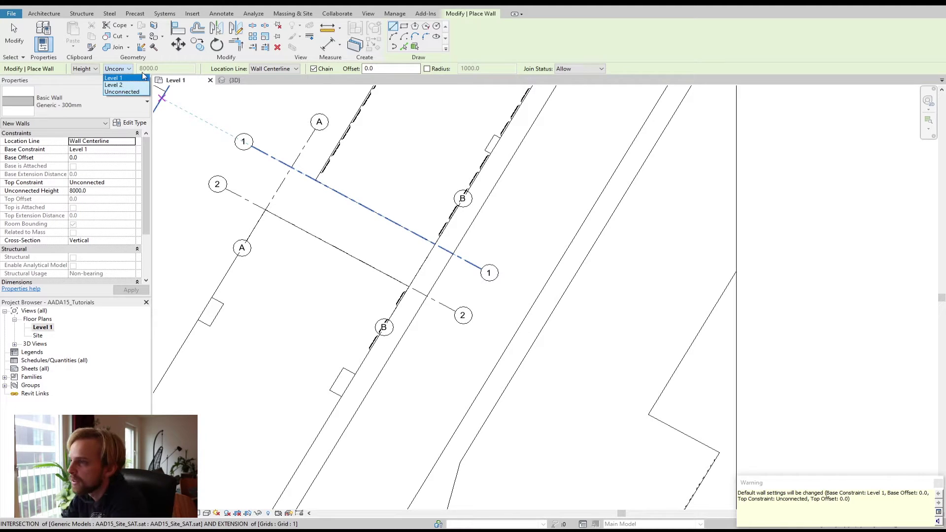
pyautogui.click(172, 68)
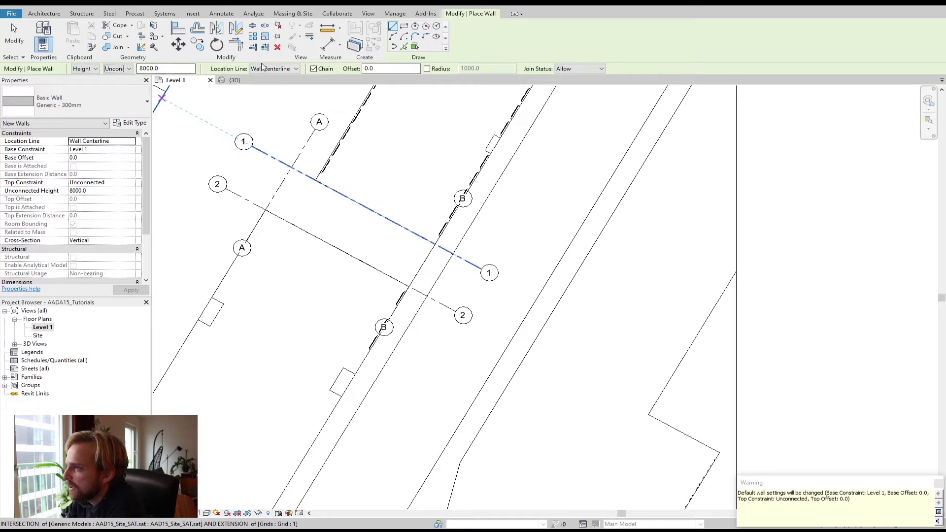
pyautogui.click(280, 70)
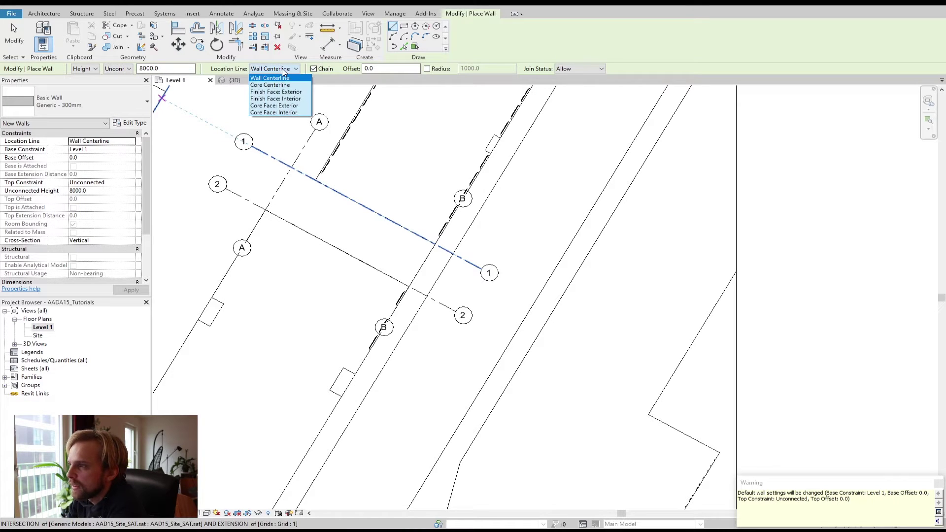
pyautogui.click(286, 74)
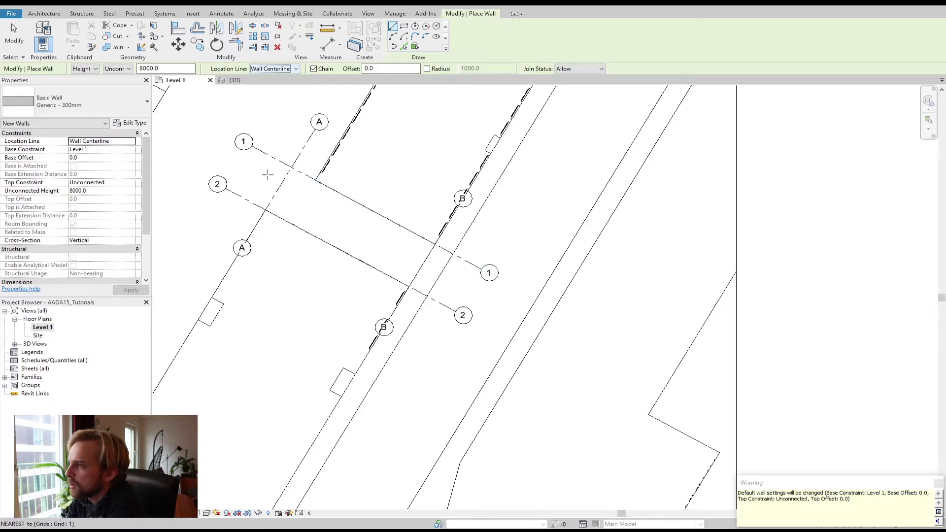
# Step: Abandon the wall started on grid A and set Location Line to Finish Face: Exterior
pyautogui.click(266, 209)
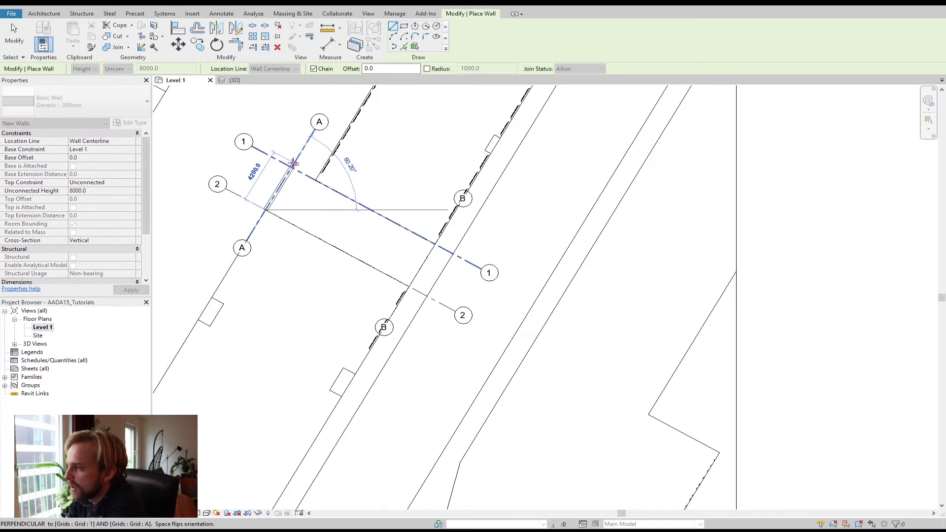
pyautogui.scroll(4, 294, 163)
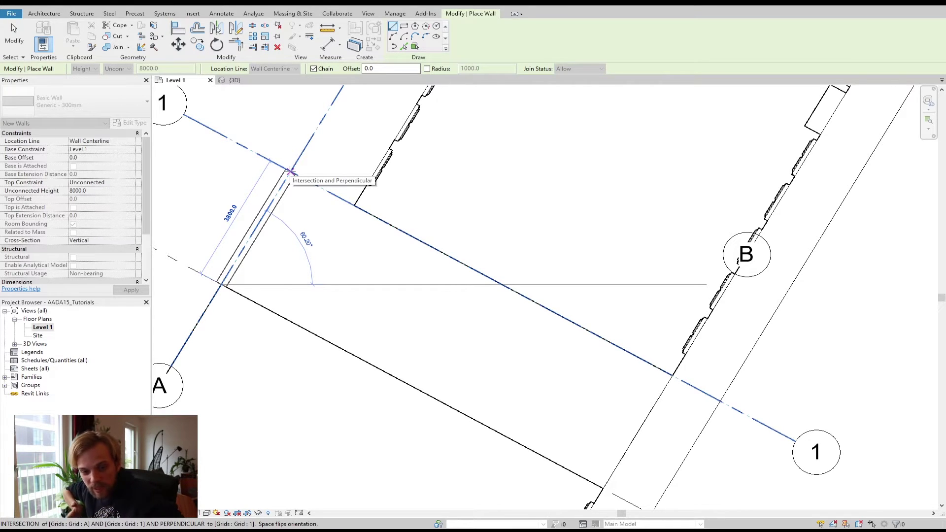
pyautogui.press('Escape')
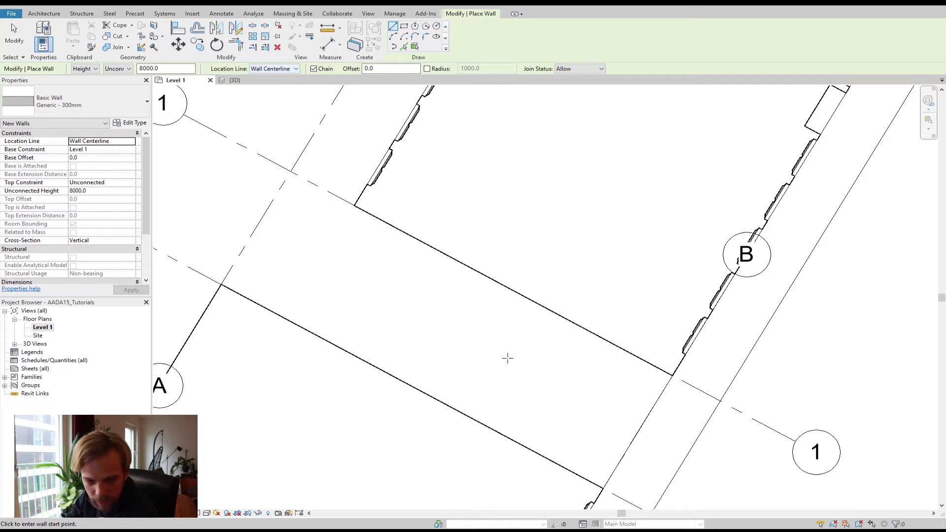
pyautogui.click(285, 69)
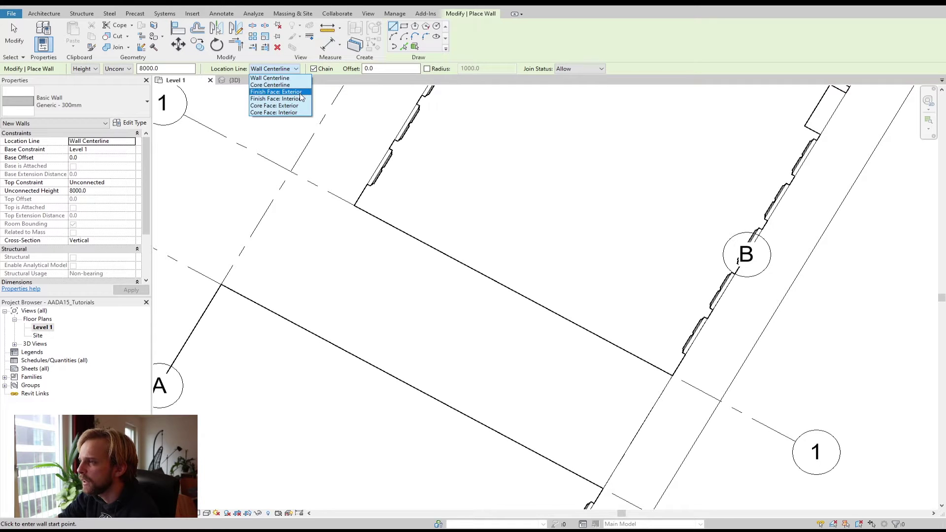
pyautogui.click(299, 93)
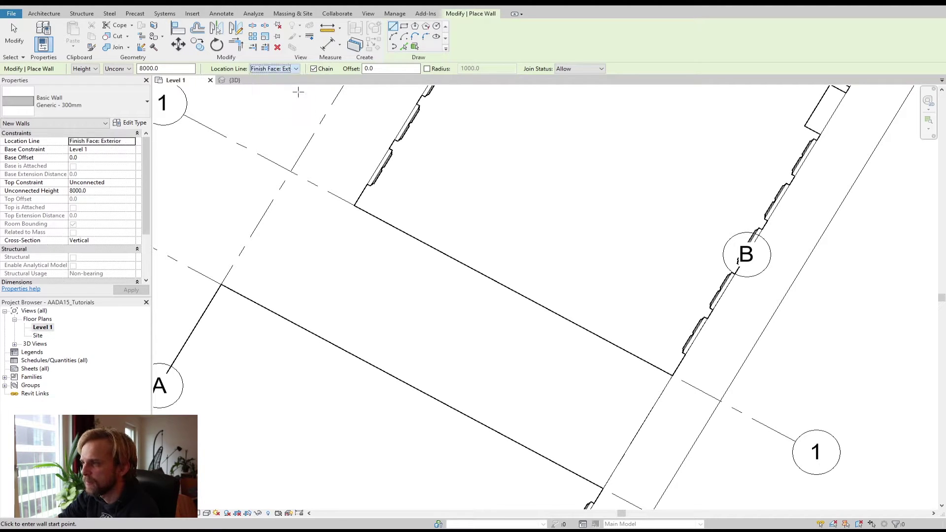
# Step: Chain four walls into a closed 12000 × 3800 rectangle along grid 1 between grids A and B, then view it in 3D
pyautogui.click(222, 284)
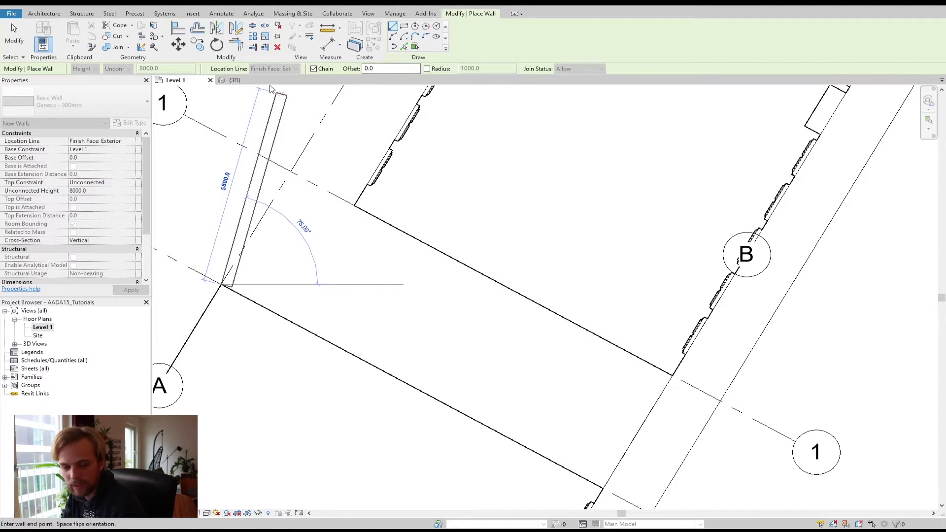
pyautogui.click(292, 171)
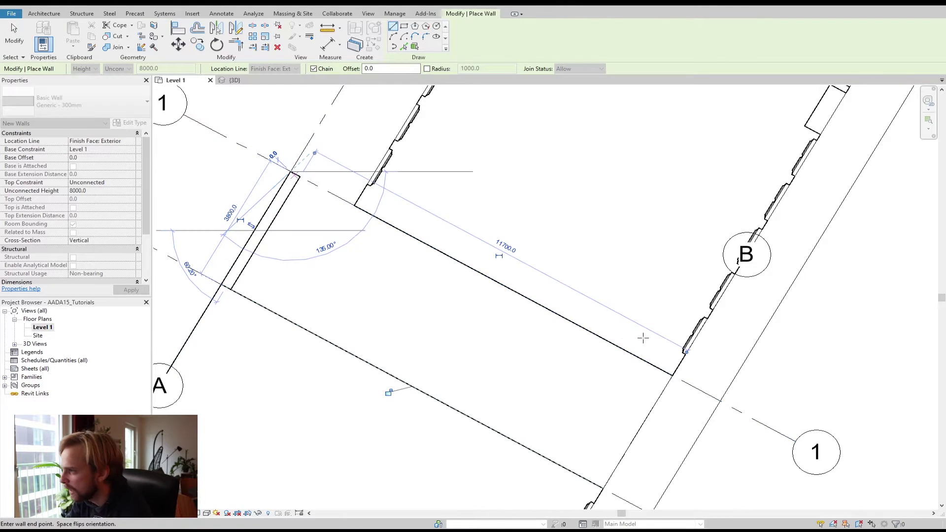
pyautogui.click(672, 376)
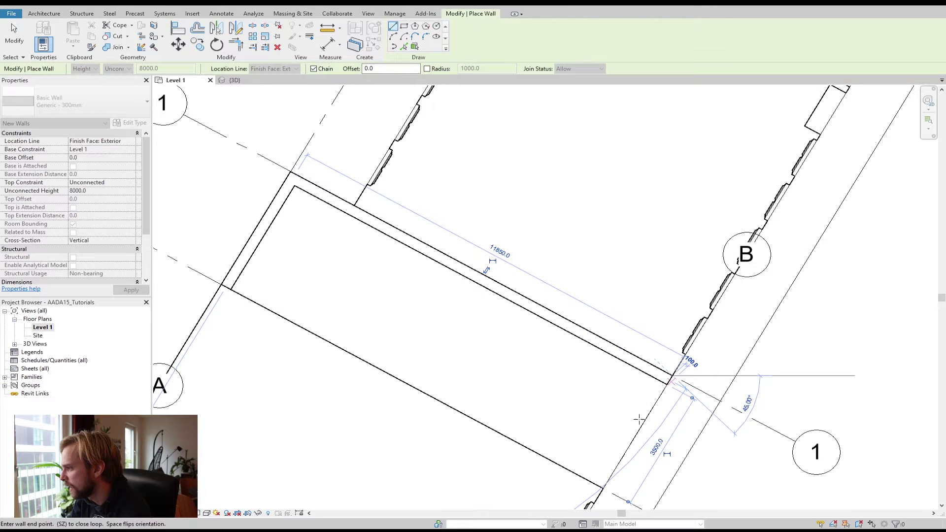
pyautogui.click(603, 489)
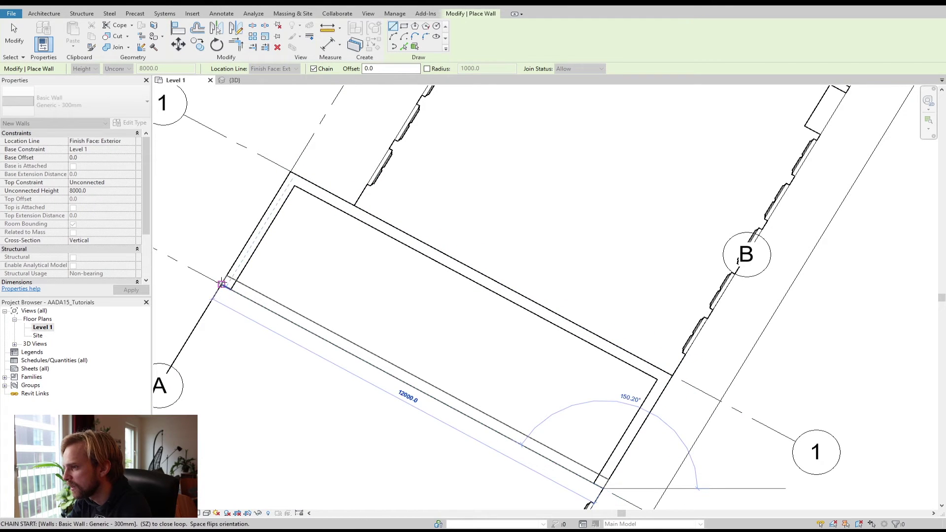
pyautogui.click(221, 285)
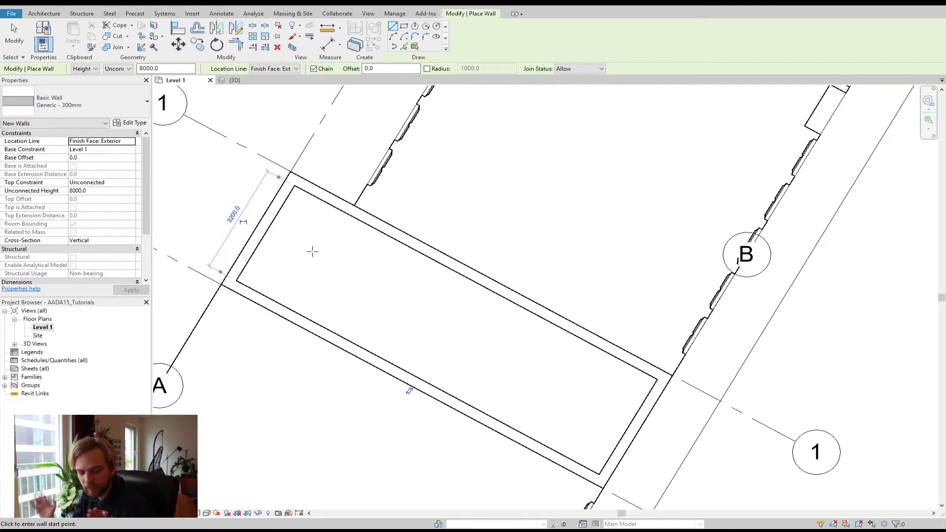
pyautogui.click(237, 80)
pyautogui.scroll(5, 541, 312)
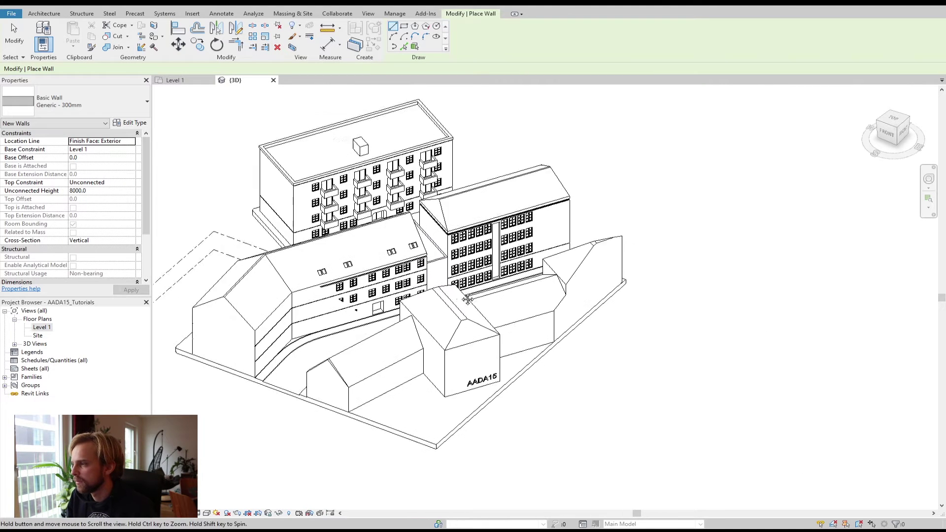
pyautogui.keyDown('shift'); pyautogui.moveTo(542, 296); pyautogui.dragTo(345, 367, button='middle'); pyautogui.keyUp('shift')
pyautogui.scroll(1, 319, 410)
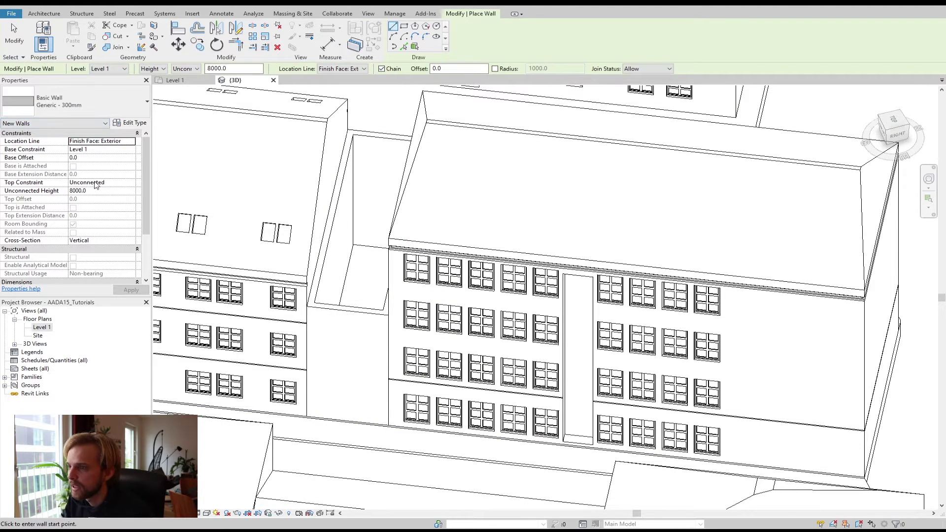
pyautogui.doubleClick(42, 327)
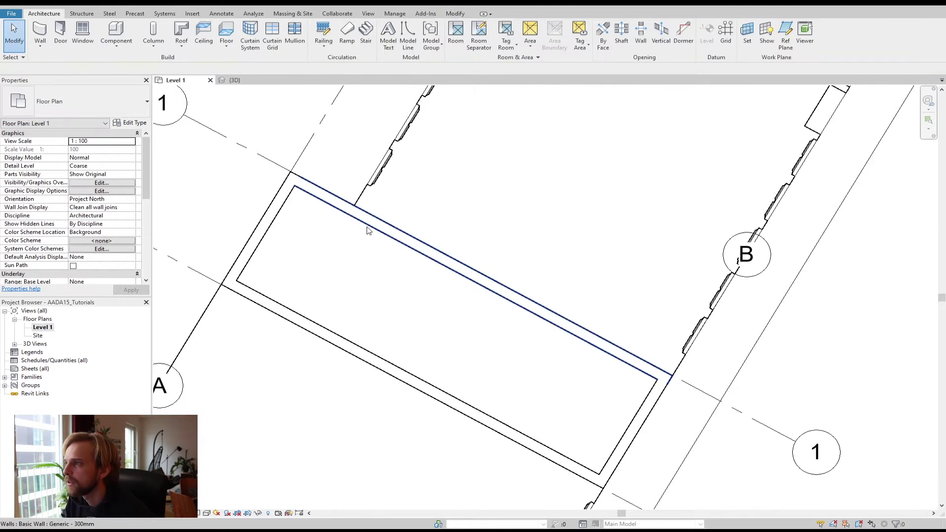
# Step: Select and delete the rectangle's right, bottom and left slanted walls one by one
pyautogui.scroll(-3, 384, 236)
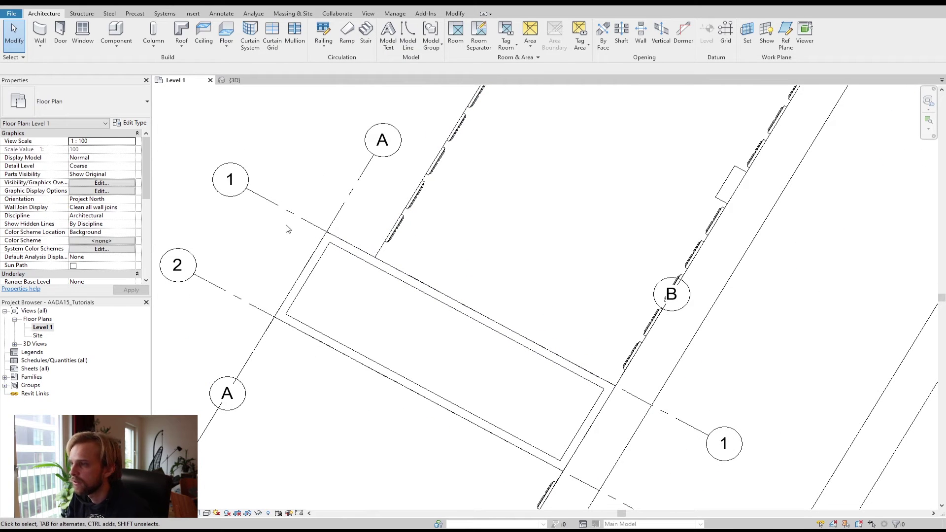
pyautogui.click(358, 259)
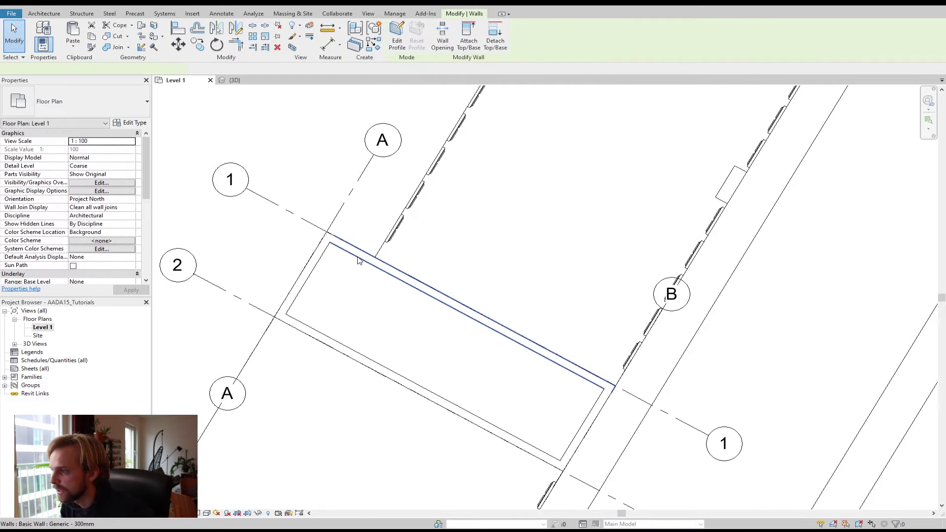
pyautogui.click(437, 248)
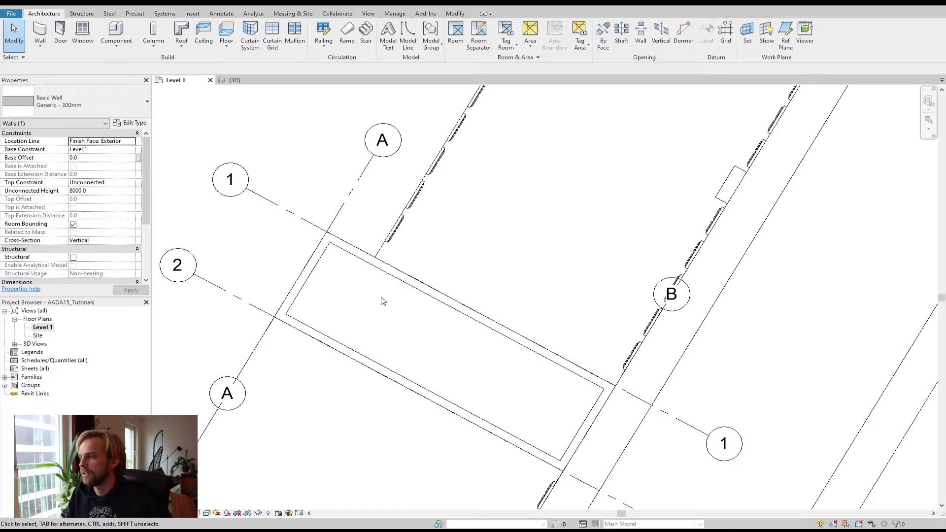
pyautogui.click(423, 293)
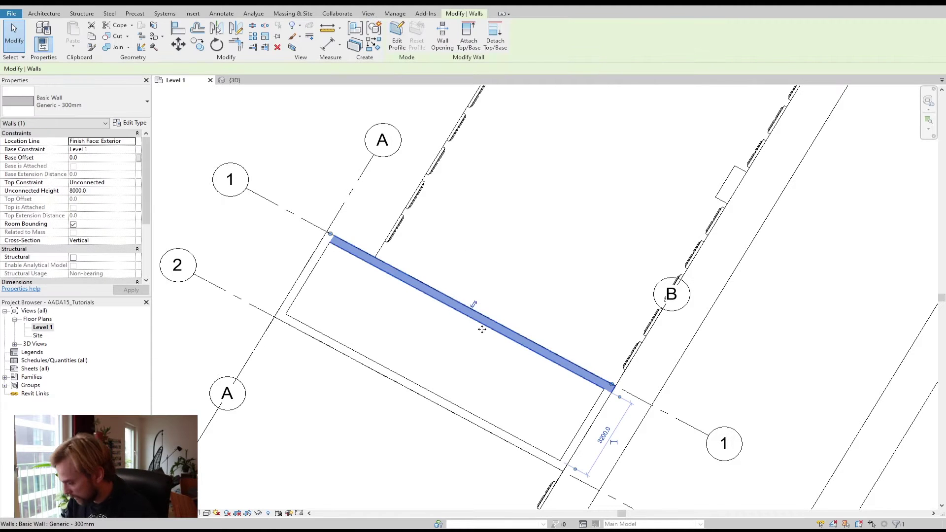
pyautogui.click(473, 308)
pyautogui.click(595, 415)
pyautogui.press('Delete')
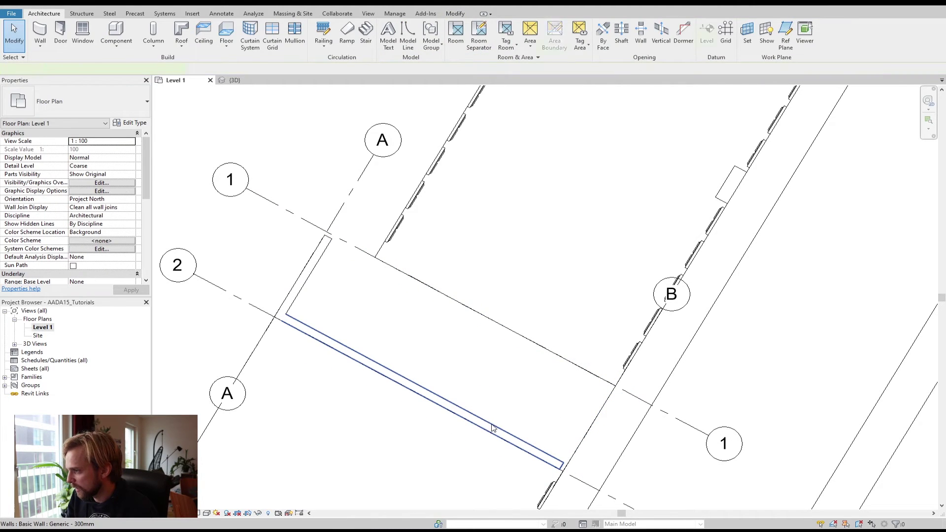
pyautogui.click(490, 427)
pyautogui.press('Delete')
pyautogui.click(318, 272)
pyautogui.press('Delete')
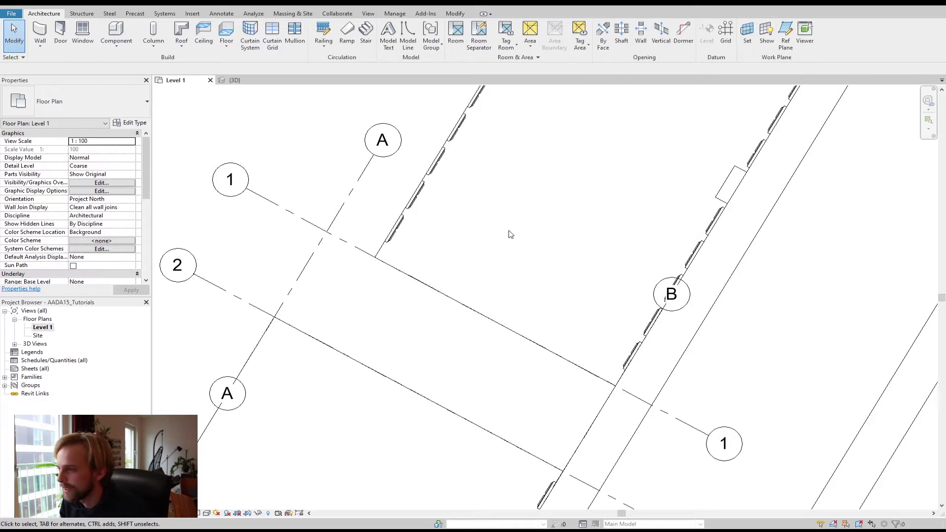
pyautogui.click(48, 34)
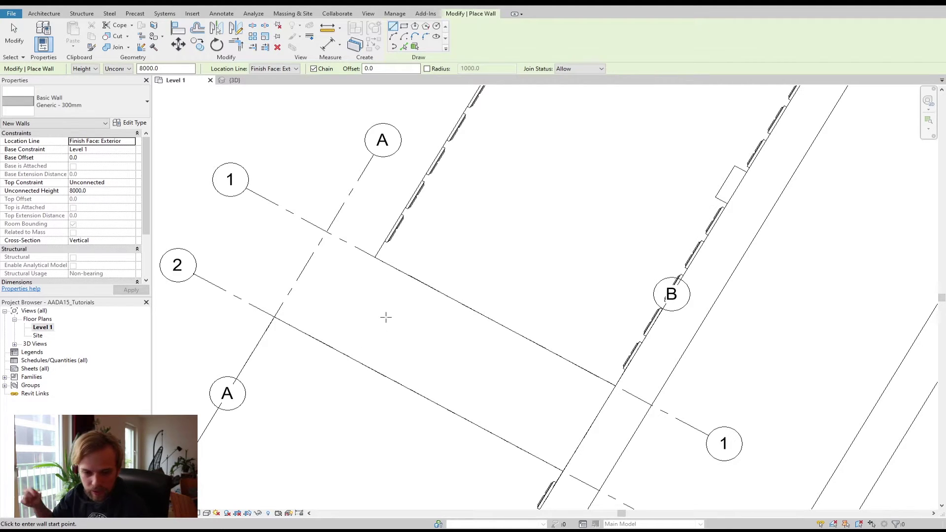
# Step: Set the wall Offset to 250 and try a wall from grid A/2 to A/1
pyautogui.click(377, 69)
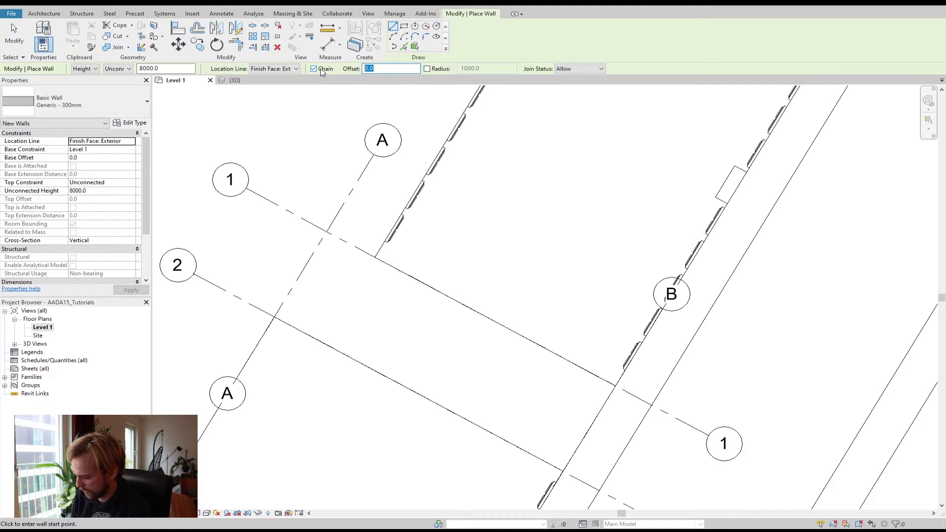
pyautogui.write('250')
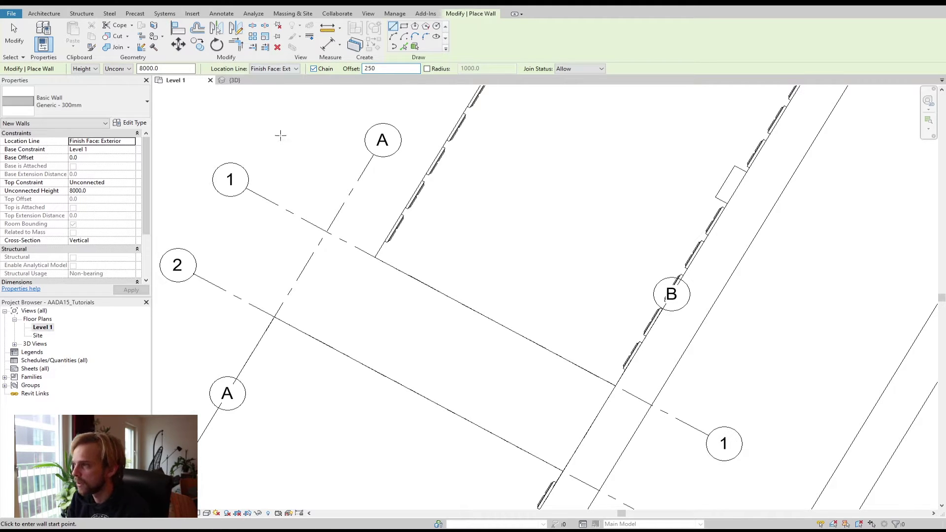
pyautogui.click(274, 317)
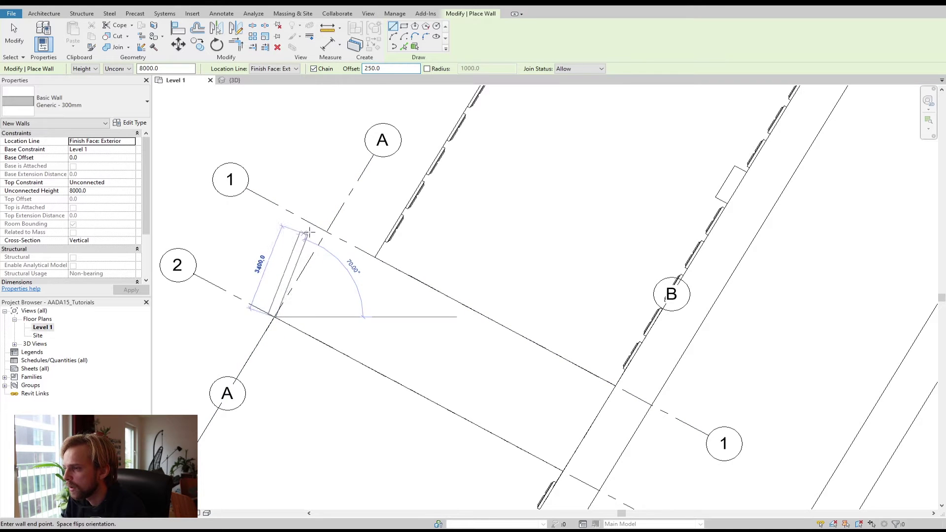
pyautogui.click(326, 231)
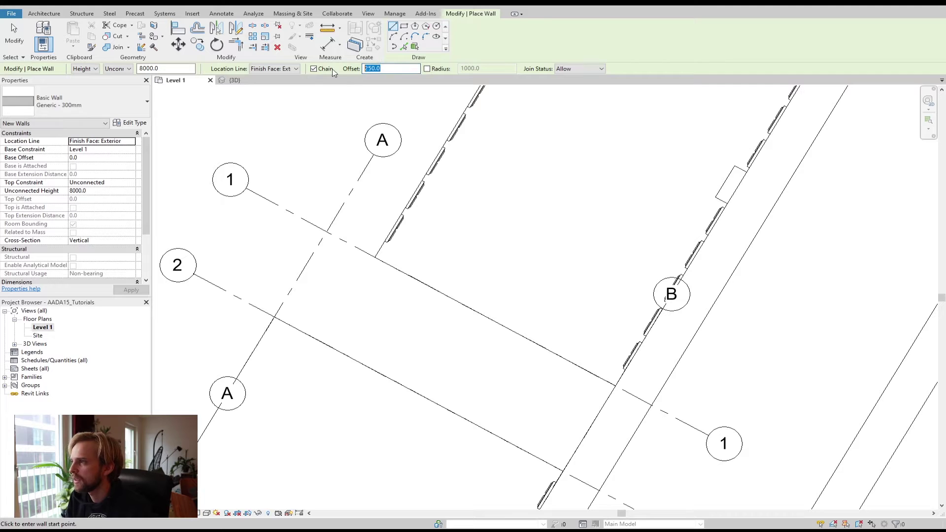
# Step: Draw trial walls at offset -250 along grid A and a 3900.0 wall along grid 1
pyautogui.write('-')
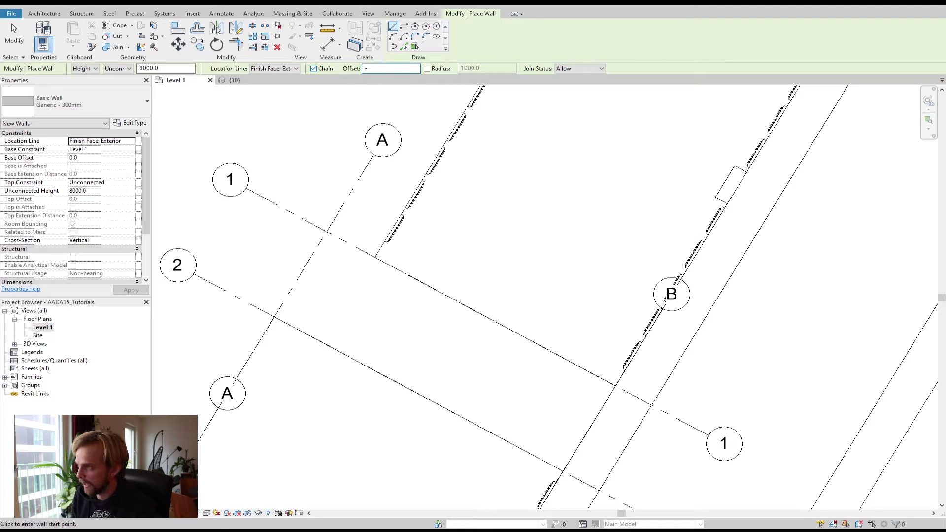
pyautogui.write('250')
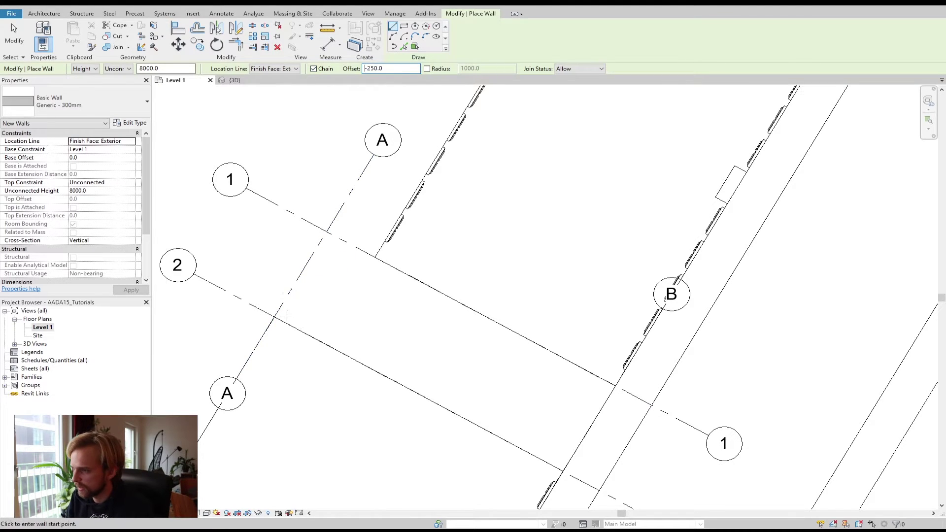
pyautogui.click(275, 316)
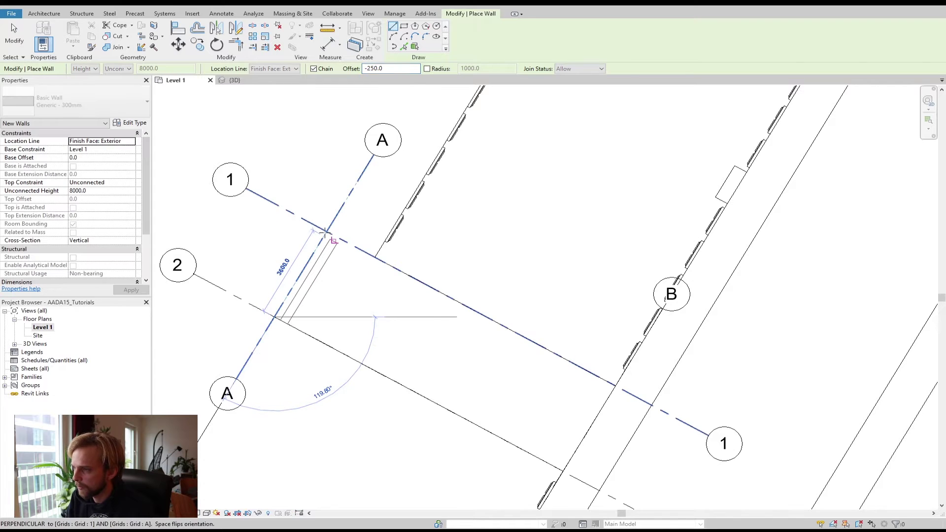
pyautogui.click(328, 231)
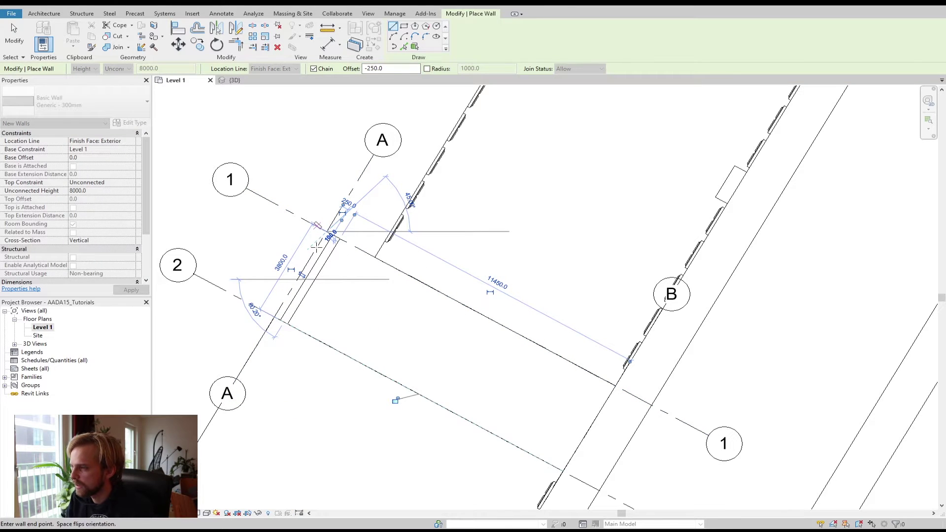
pyautogui.scroll(2, 314, 252)
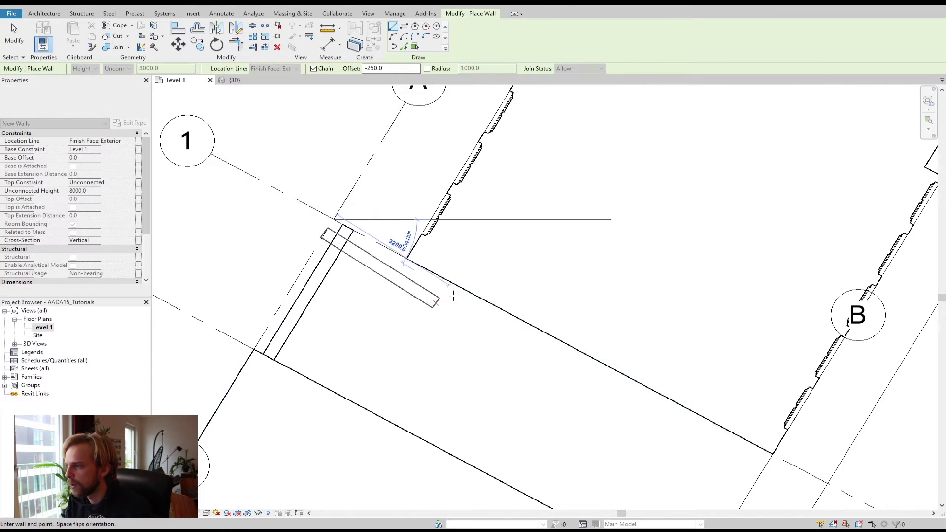
pyautogui.click(485, 315)
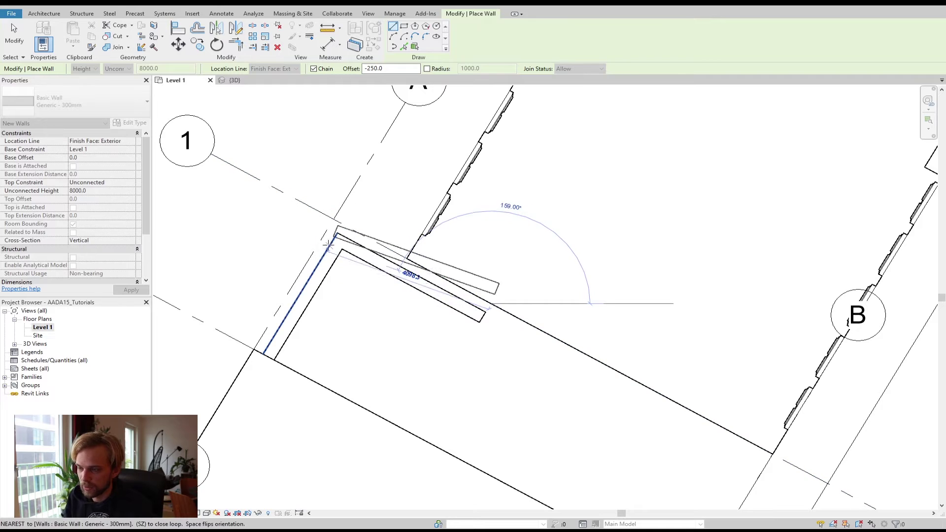
pyautogui.press('Escape')
pyautogui.press('Escape')
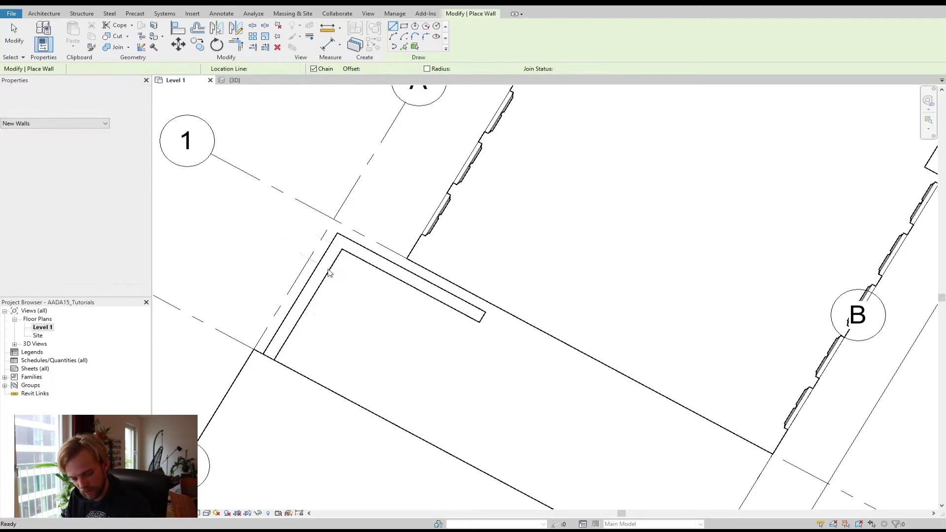
# Step: Delete both trial walls and restart Wall with offset 0.0 and a 1000.0 corner radius
pyautogui.click(329, 273)
pyautogui.press('Delete')
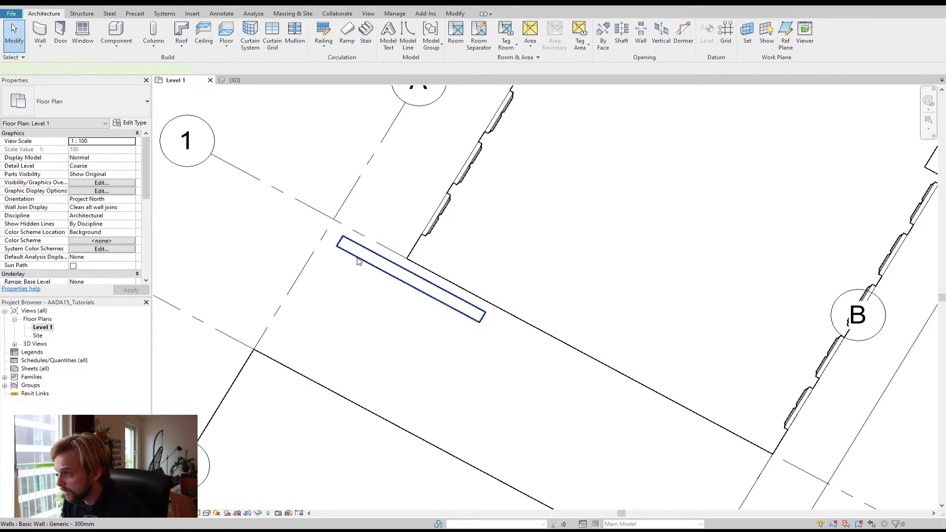
pyautogui.click(358, 261)
pyautogui.press('Delete')
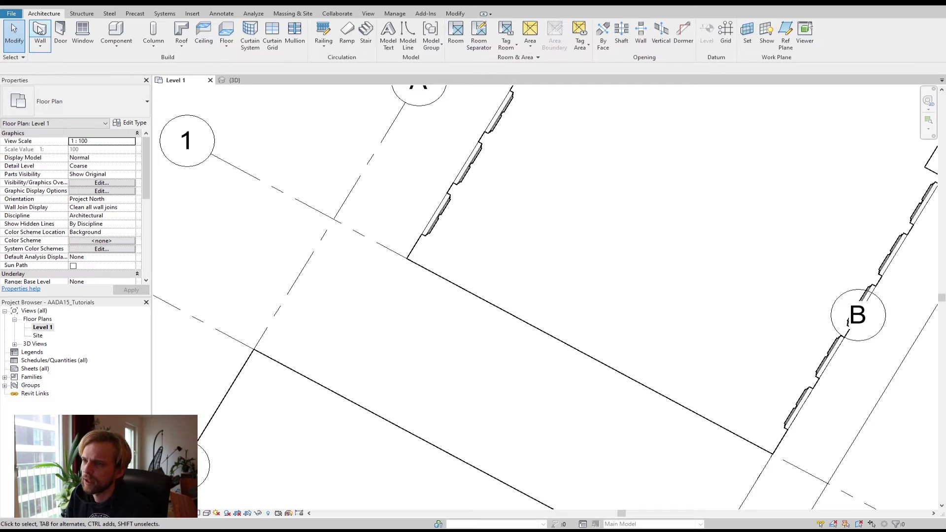
pyautogui.click(40, 30)
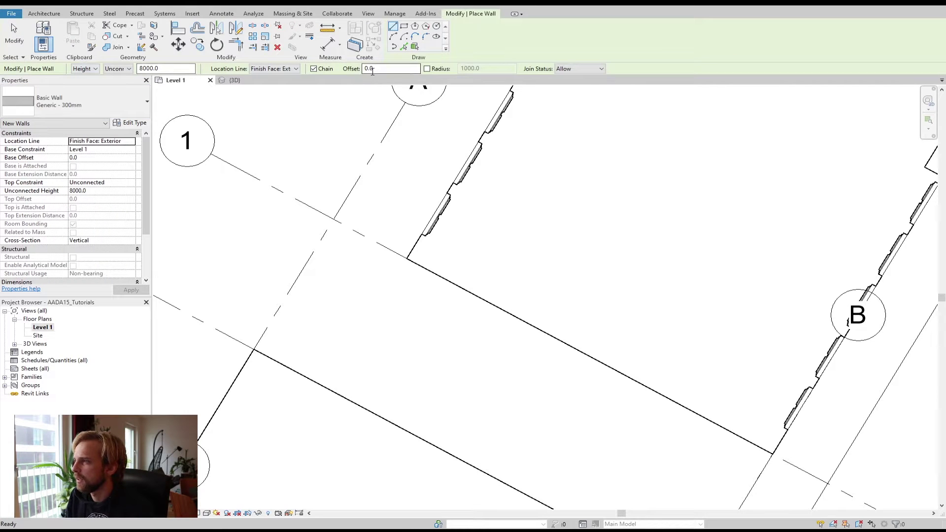
pyautogui.click(375, 70)
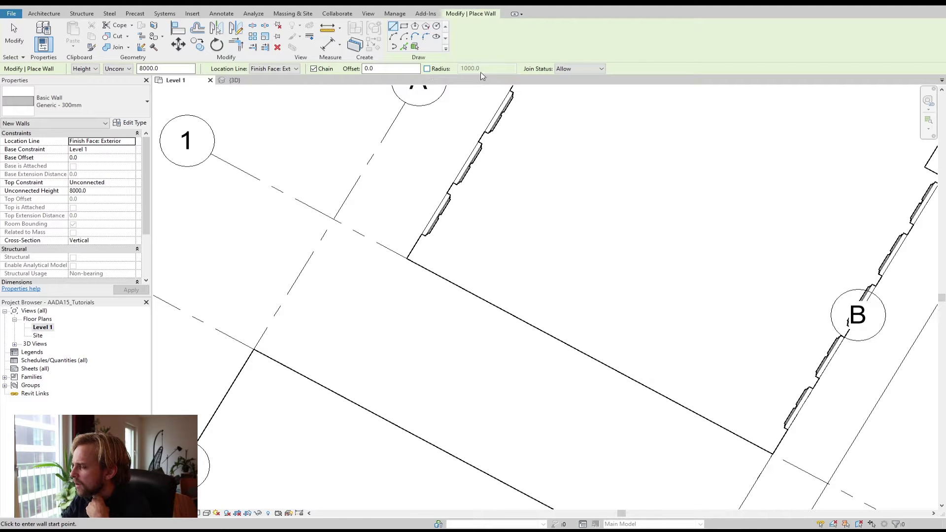
pyautogui.click(427, 68)
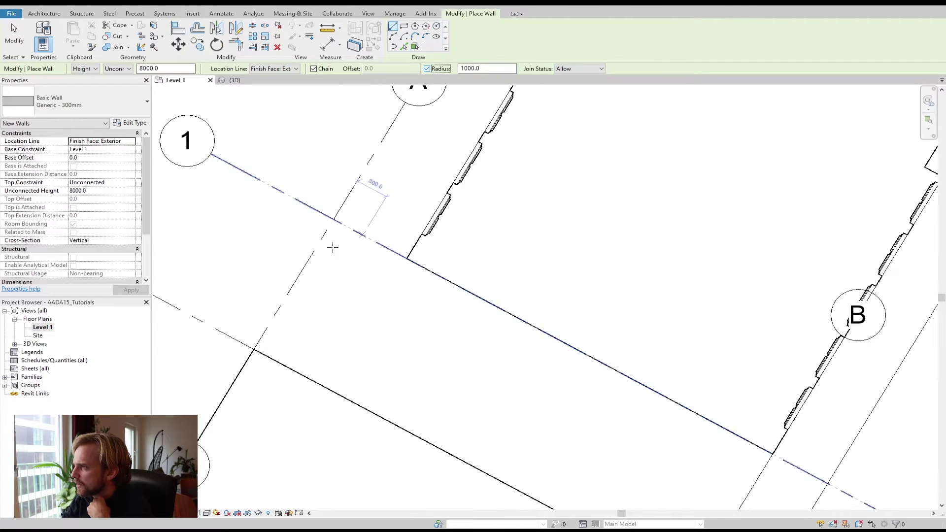
# Step: Draw trial chained walls from grid A with a 1000.0 rounded corner, then stop placing walls
pyautogui.click(270, 327)
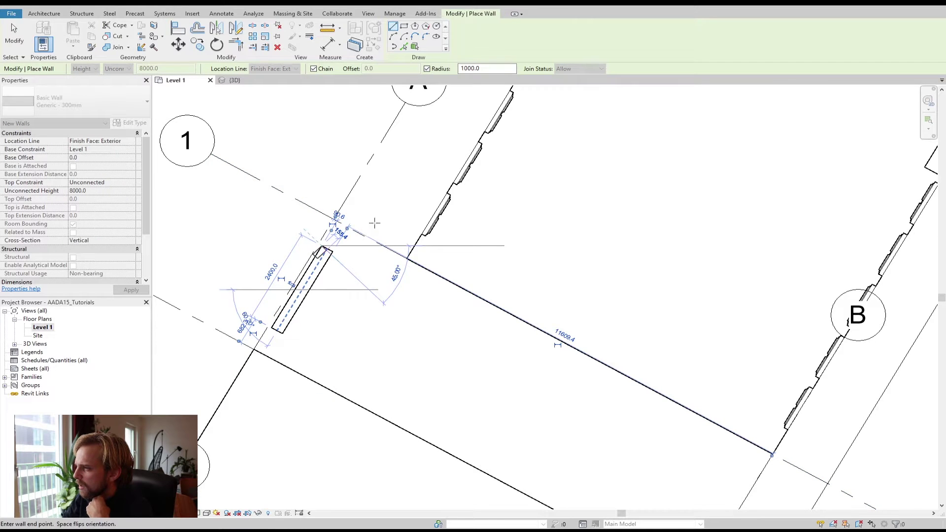
pyautogui.click(325, 247)
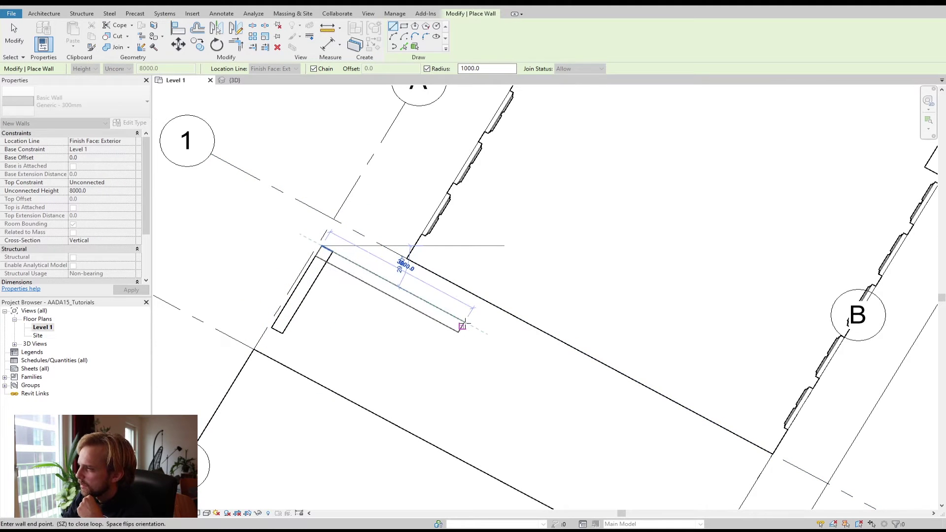
pyautogui.click(463, 324)
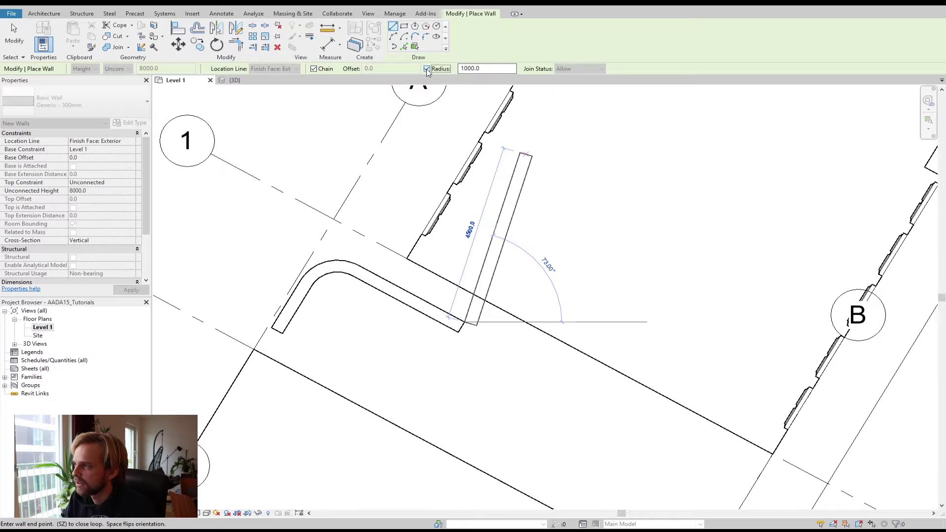
pyautogui.press('Escape')
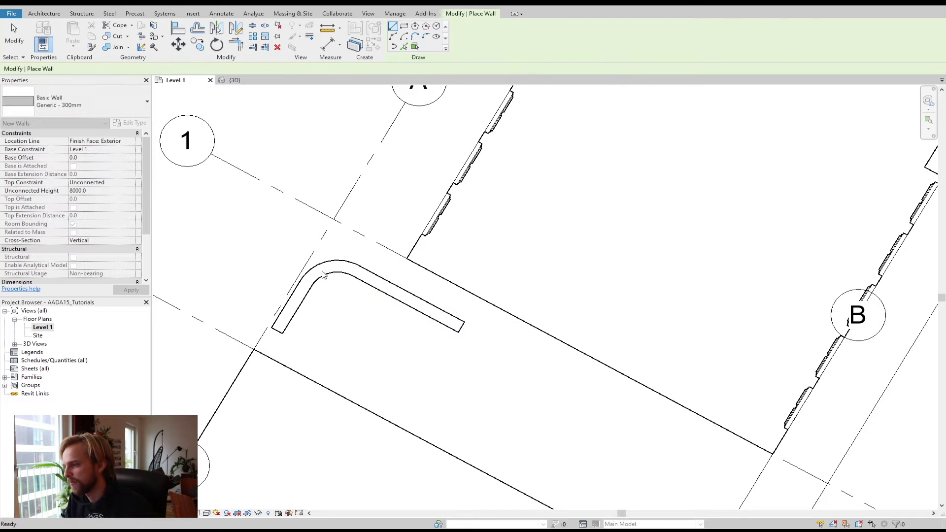
pyautogui.press('Escape')
# Step: Delete the curved corner wall and the leftover walls along grids 1 and A
pyautogui.click(340, 269)
pyautogui.press('Delete')
pyautogui.click(360, 278)
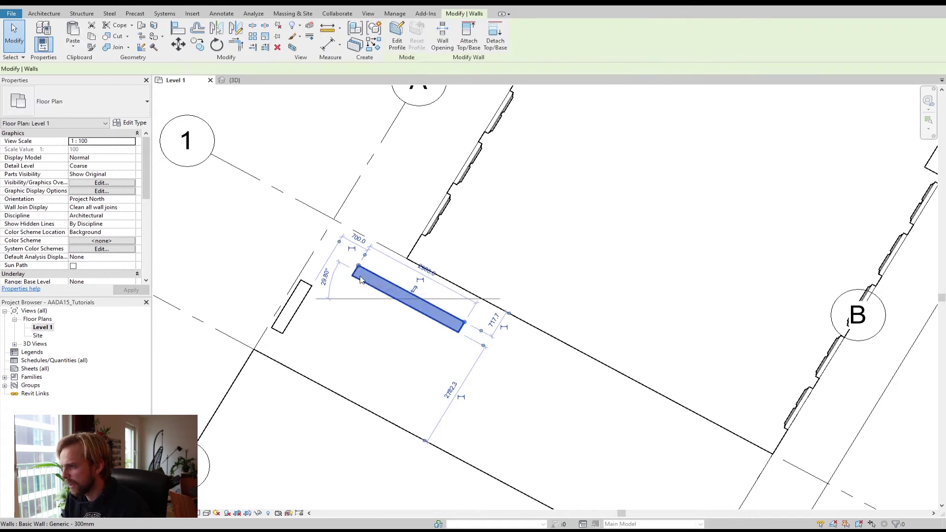
pyautogui.press('Delete')
pyautogui.click(298, 302)
pyautogui.press('Delete')
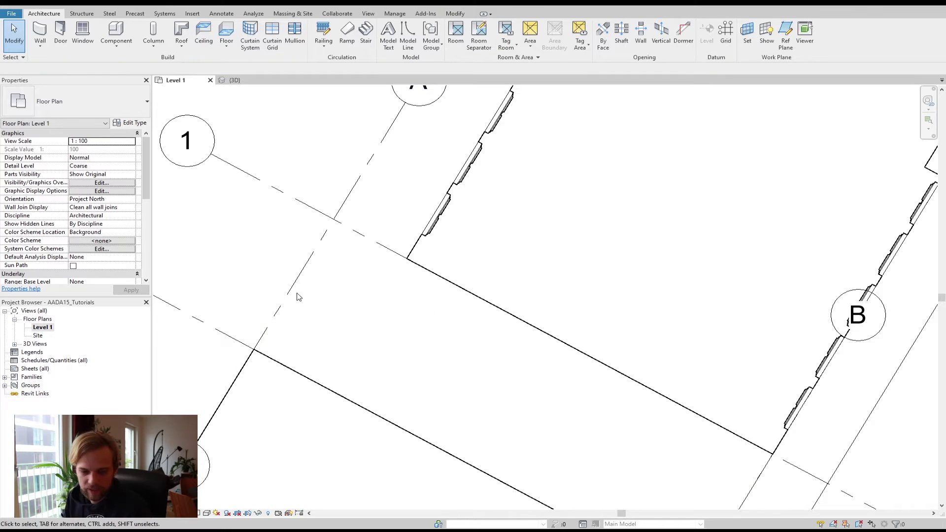
pyautogui.click(41, 33)
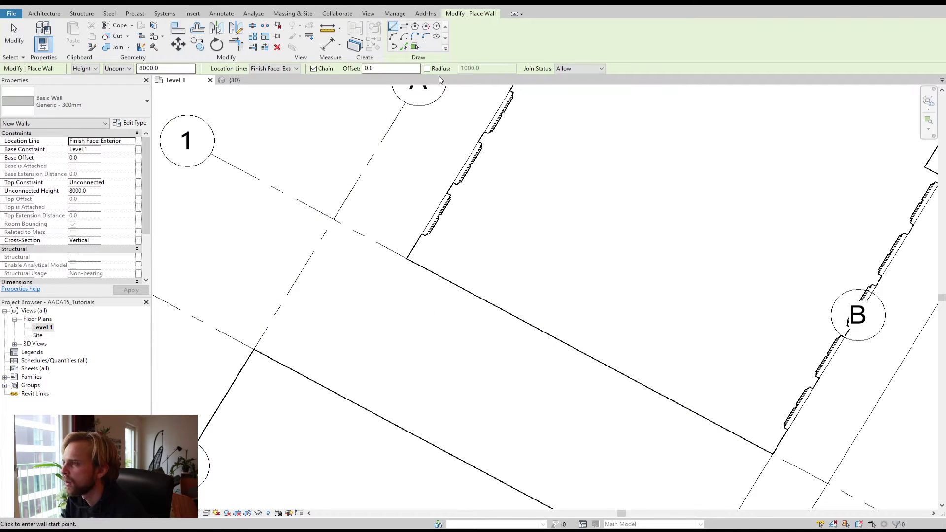
pyautogui.click(582, 69)
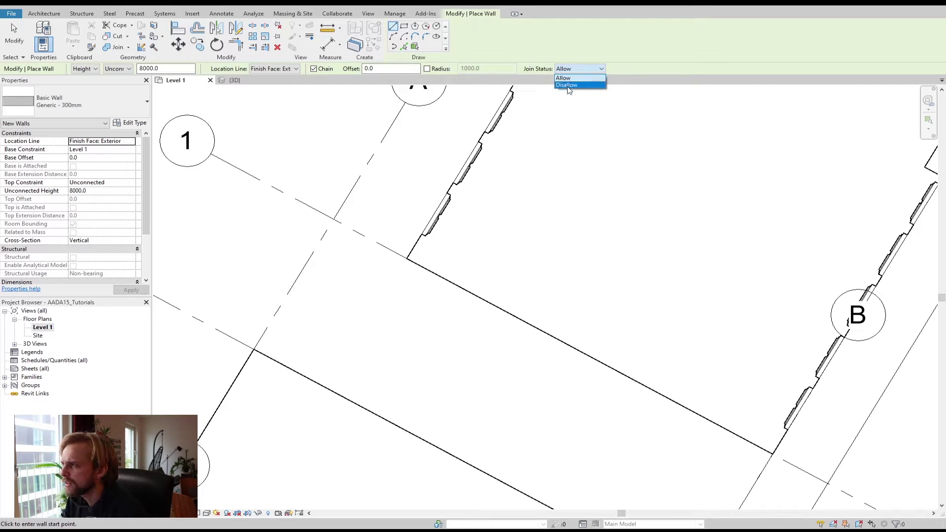
pyautogui.click(567, 71)
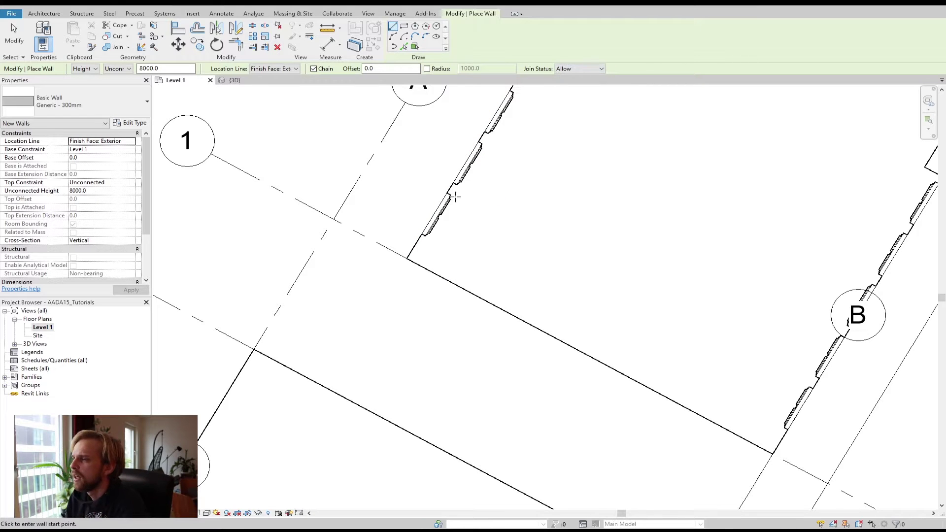
pyautogui.scroll(-2, 492, 193)
pyautogui.moveTo(540, 196); pyautogui.dragTo(509, 206, button='middle')
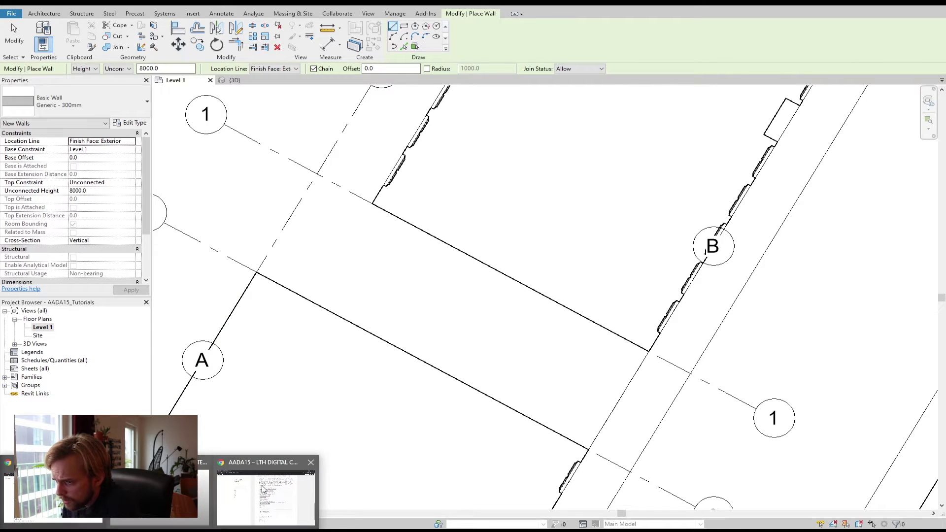
# Step: Bring up the course description and mark each of the three clients' names and professions
pyautogui.hotkey('alt', 'Tab')
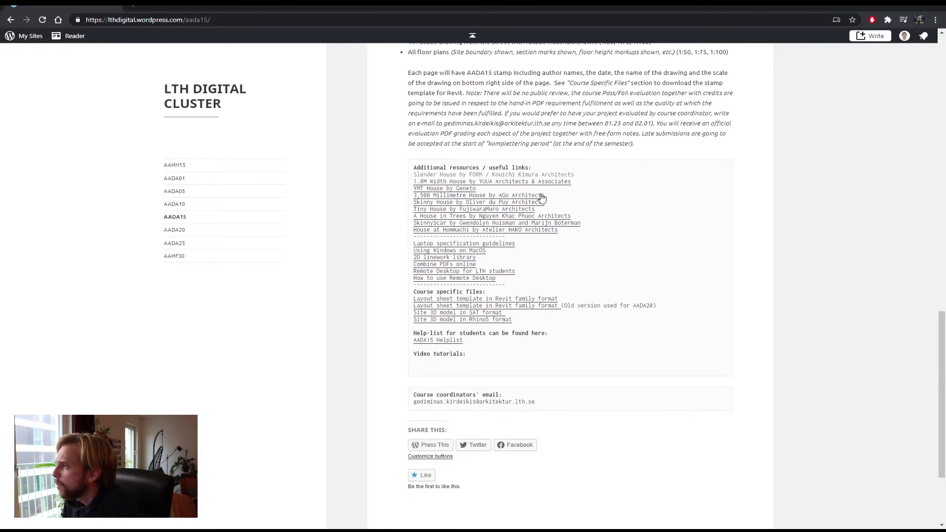
pyautogui.scroll(8, 512, 233)
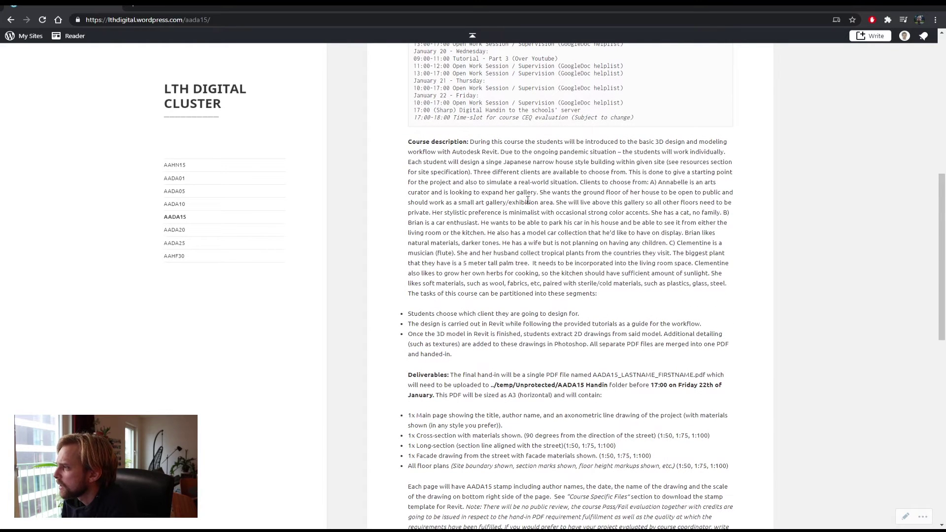
pyautogui.moveTo(409, 141); pyautogui.dragTo(688, 201)
pyautogui.click(570, 184)
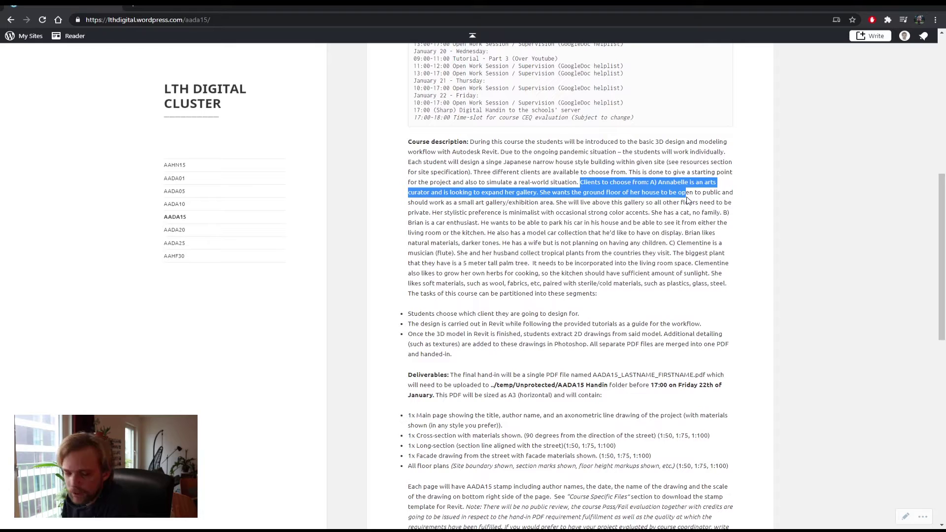
pyautogui.click(663, 179)
pyautogui.doubleClick(663, 181)
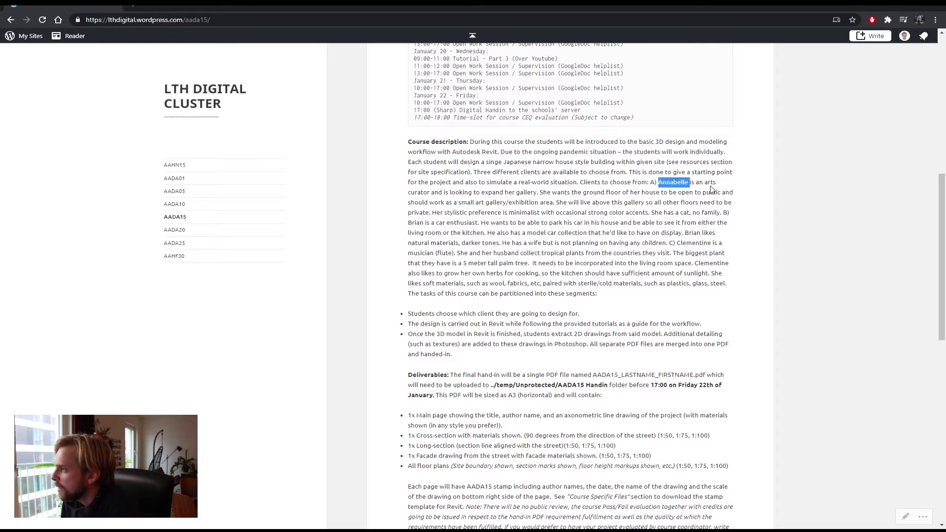
pyautogui.doubleClick(416, 193)
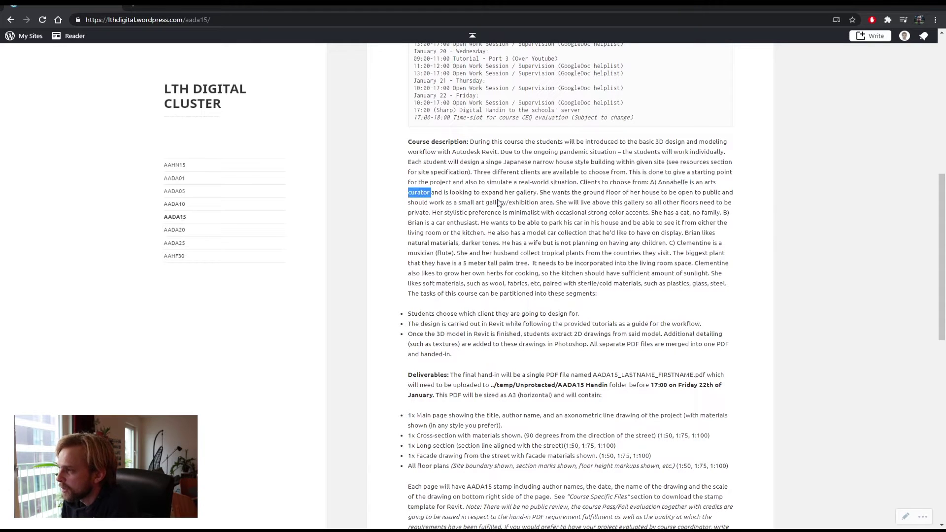
pyautogui.doubleClick(410, 223)
pyautogui.moveTo(437, 222); pyautogui.dragTo(409, 142)
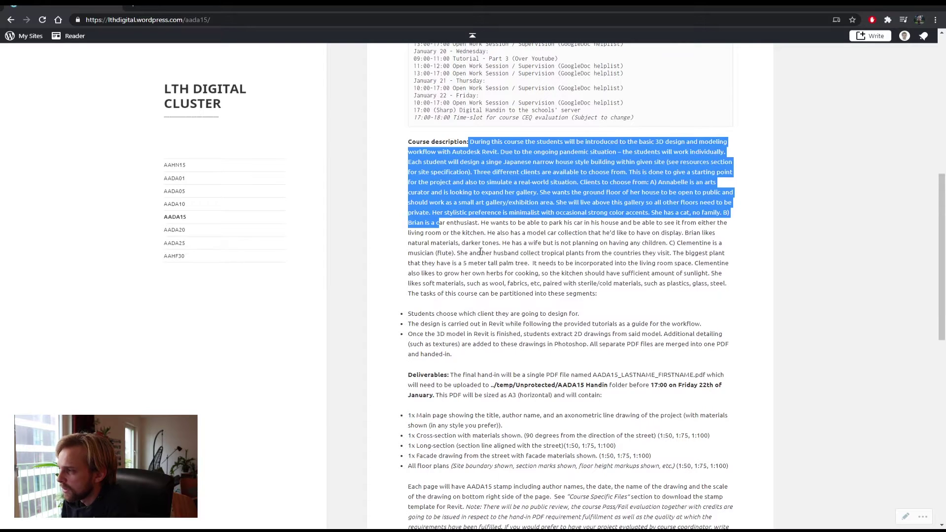
pyautogui.click(487, 234)
pyautogui.doubleClick(687, 244)
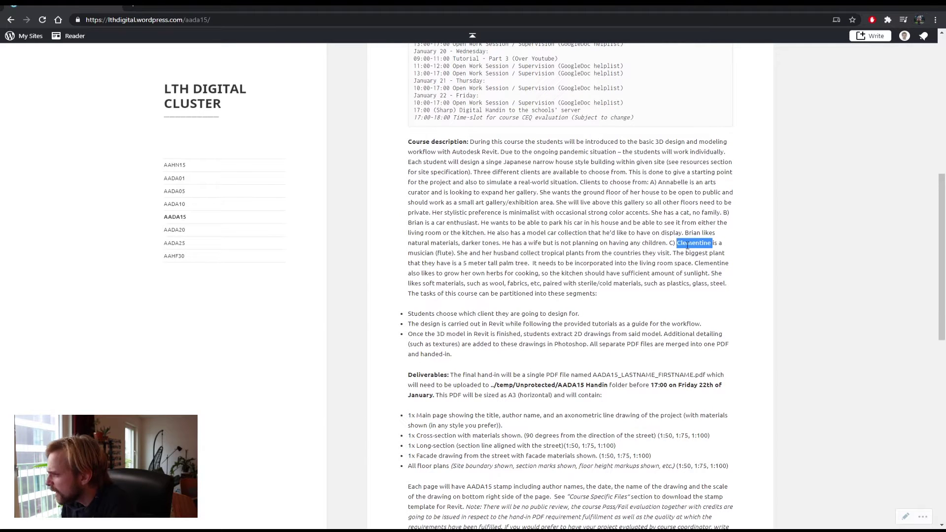
pyautogui.moveTo(414, 254); pyautogui.dragTo(453, 254)
pyautogui.click(443, 254)
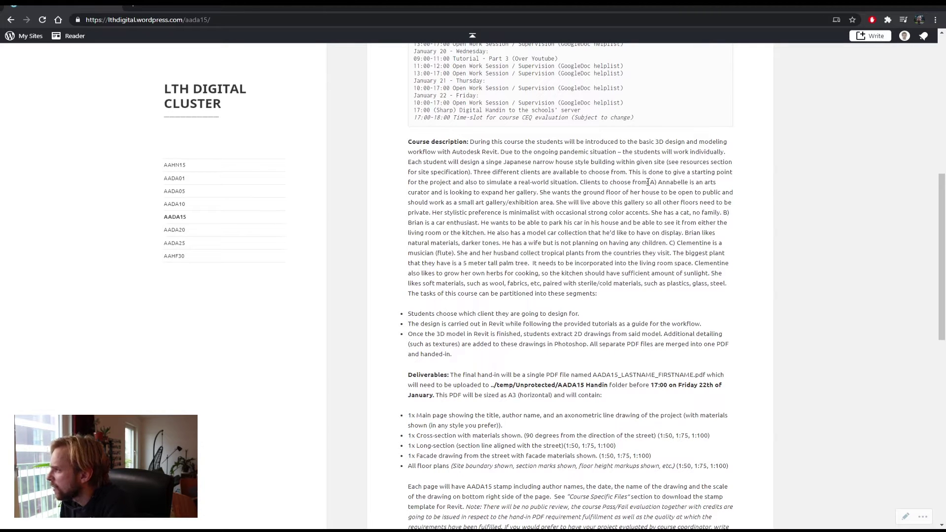
# Step: Highlight the first client's wishes: expanding the gallery, a small art gallery, living above it
pyautogui.moveTo(649, 182); pyautogui.dragTo(711, 194)
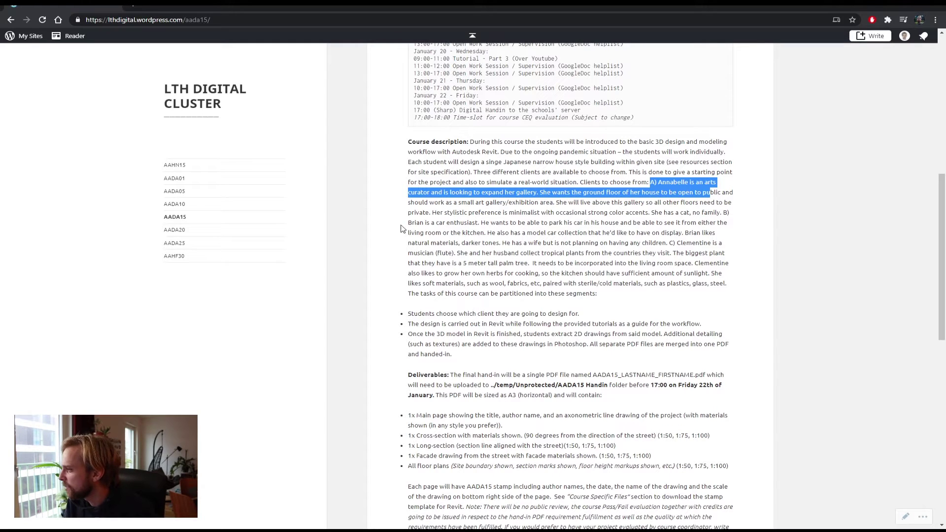
pyautogui.click(709, 193)
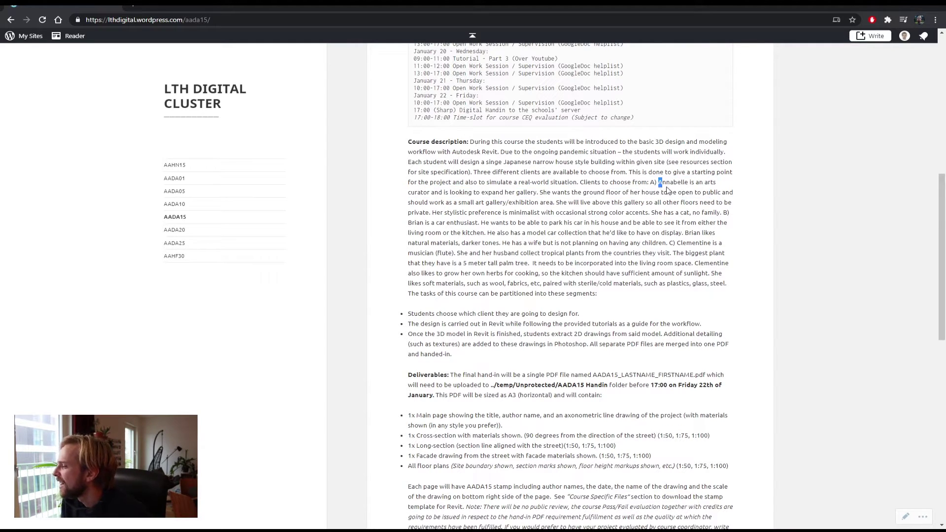
pyautogui.moveTo(659, 181); pyautogui.dragTo(682, 195)
pyautogui.click(708, 175)
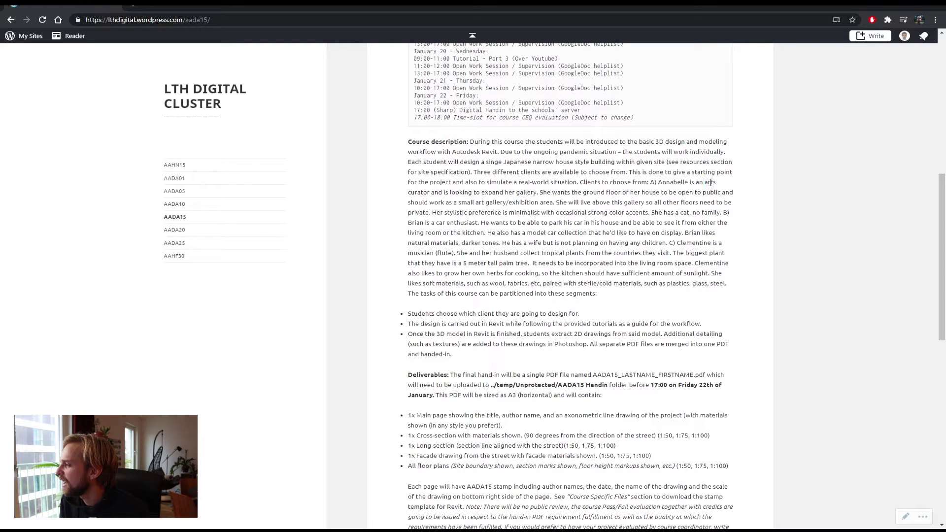
pyautogui.doubleClick(710, 183)
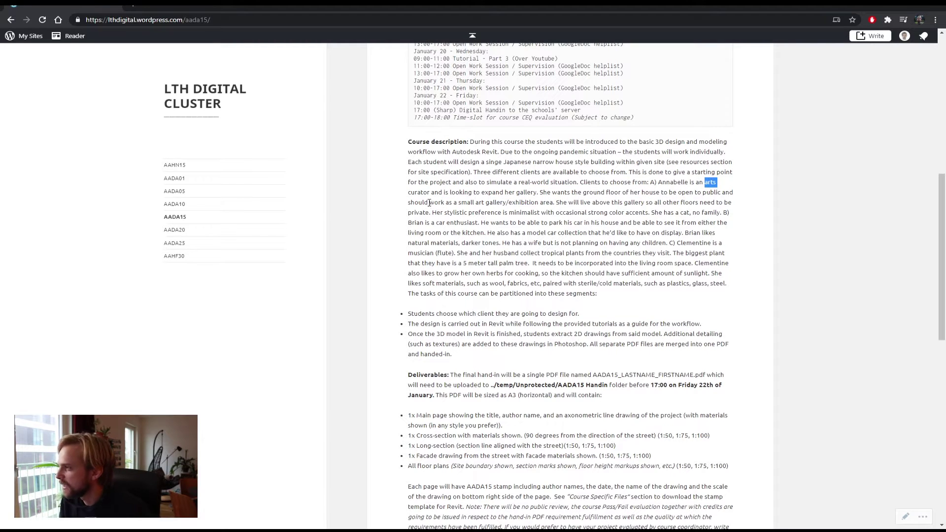
pyautogui.moveTo(463, 192); pyautogui.dragTo(725, 194)
pyautogui.click(607, 192)
pyautogui.moveTo(431, 202); pyautogui.dragTo(580, 202)
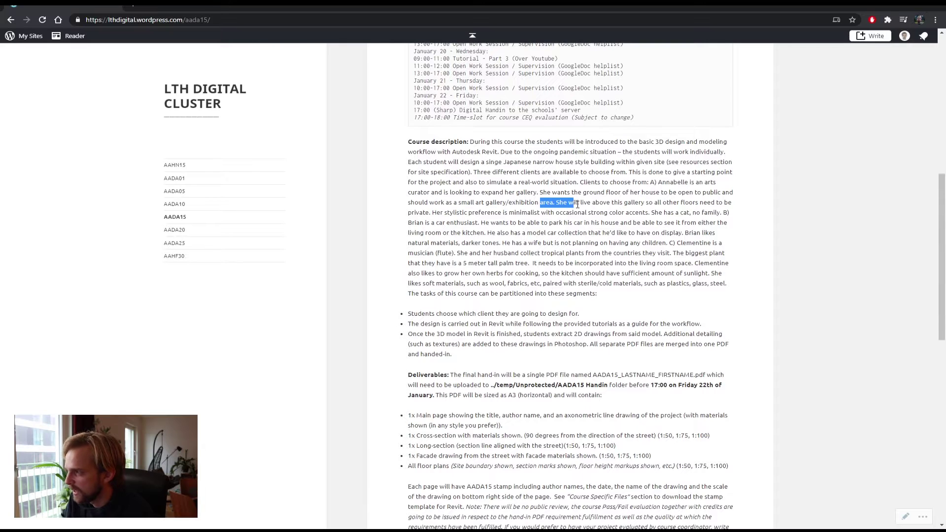
pyautogui.click(586, 202)
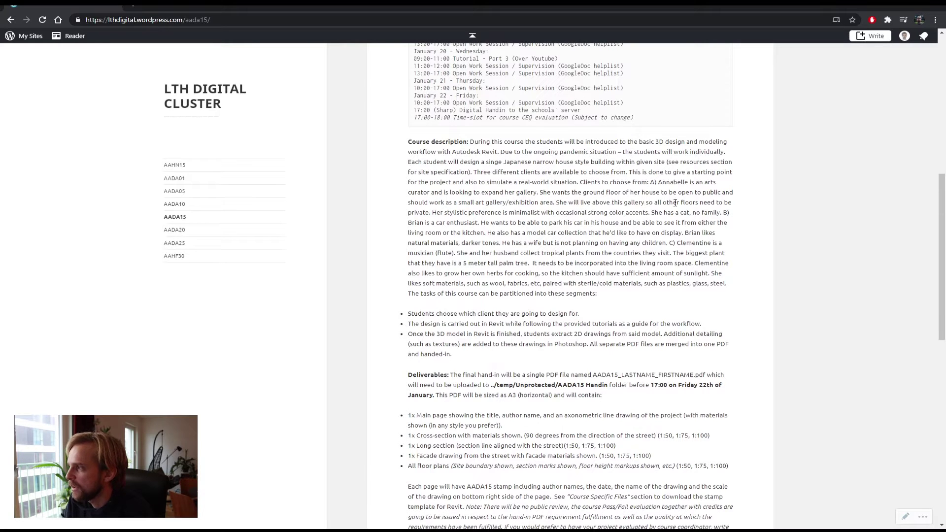
# Step: Highlight her private minimalist style, household note (a cat, no family) and ground-floor requirement
pyautogui.doubleClick(416, 212)
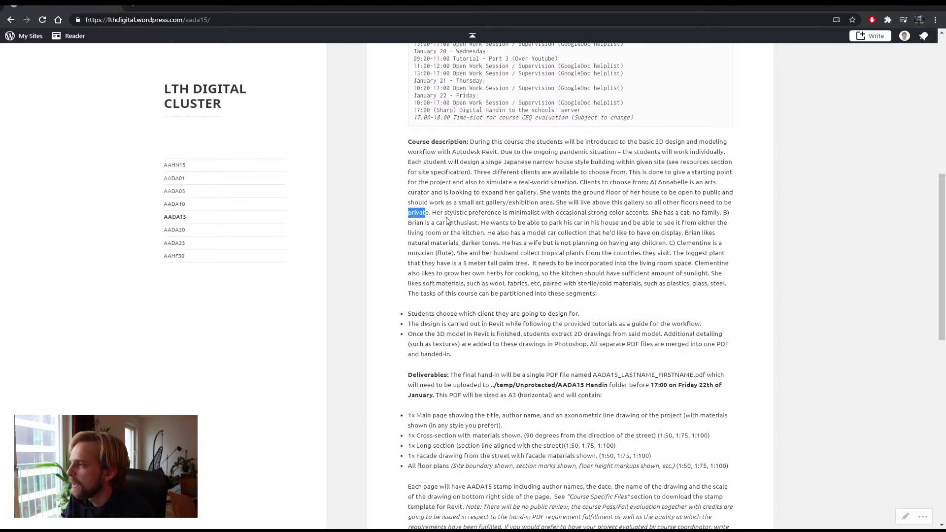
pyautogui.moveTo(433, 212); pyautogui.dragTo(655, 212)
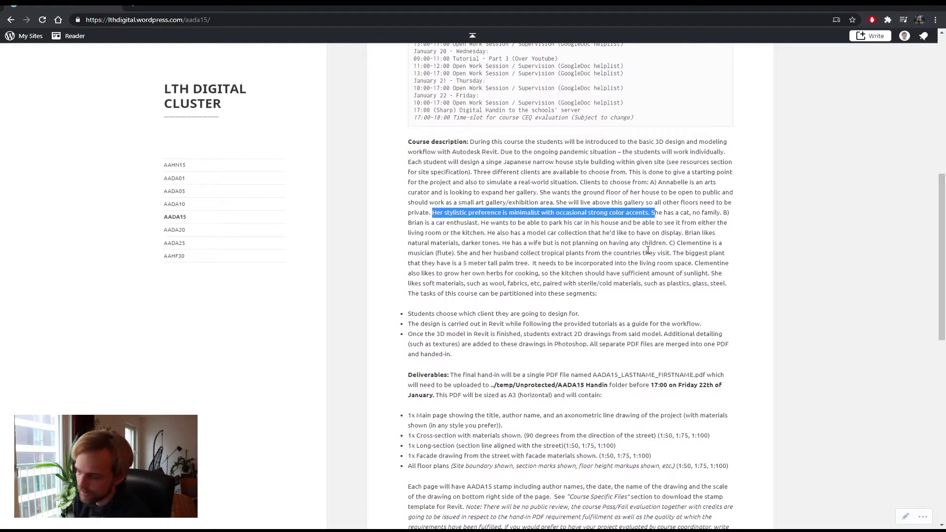
pyautogui.click(696, 212)
pyautogui.moveTo(646, 217); pyautogui.dragTo(718, 223)
pyautogui.click(661, 213)
pyautogui.click(705, 210)
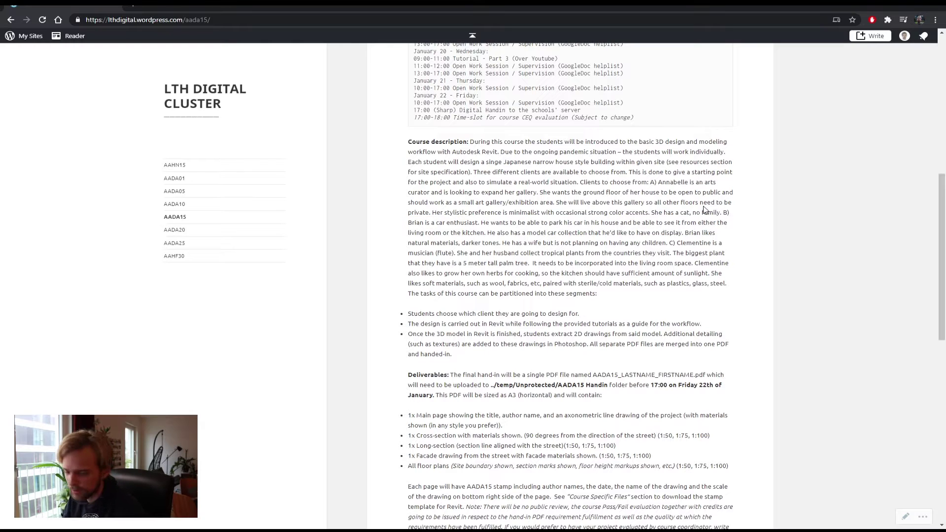
pyautogui.moveTo(655, 211); pyautogui.dragTo(716, 214)
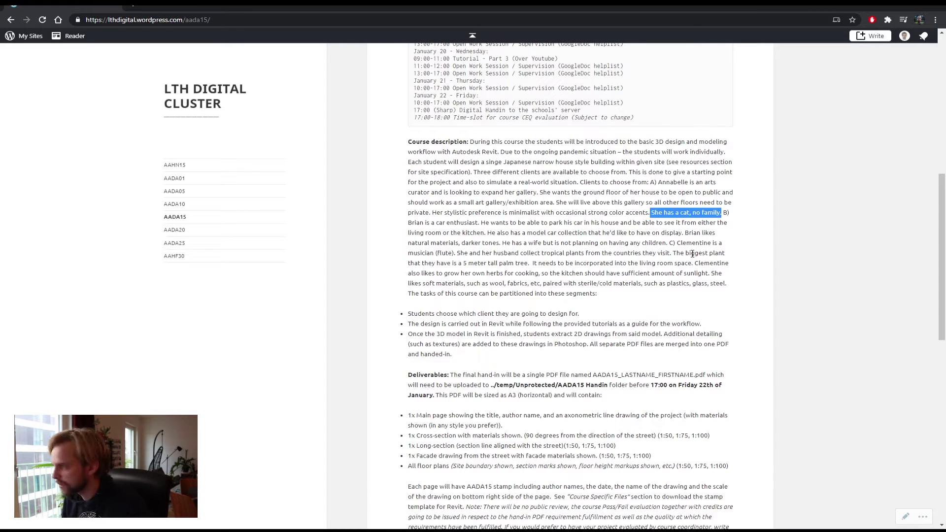
pyautogui.click(650, 191)
pyautogui.moveTo(657, 182); pyautogui.dragTo(704, 193)
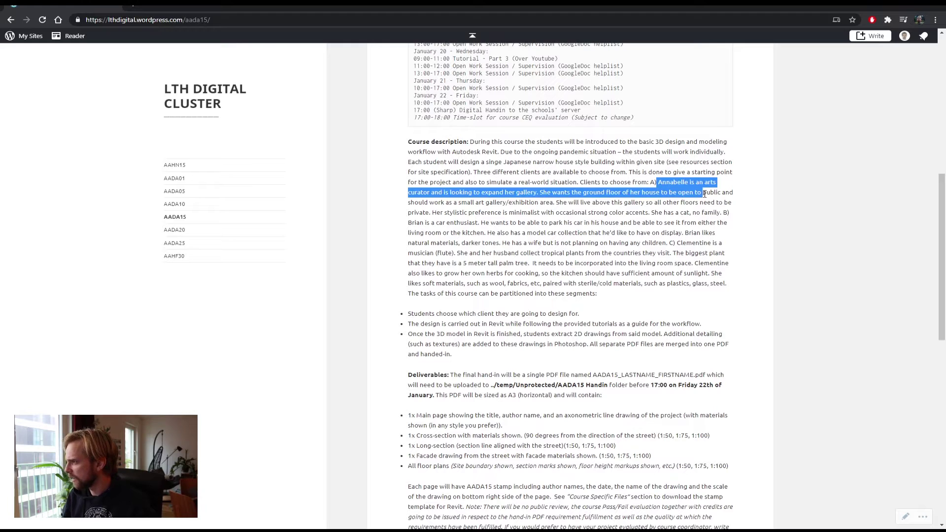
pyautogui.click(417, 204)
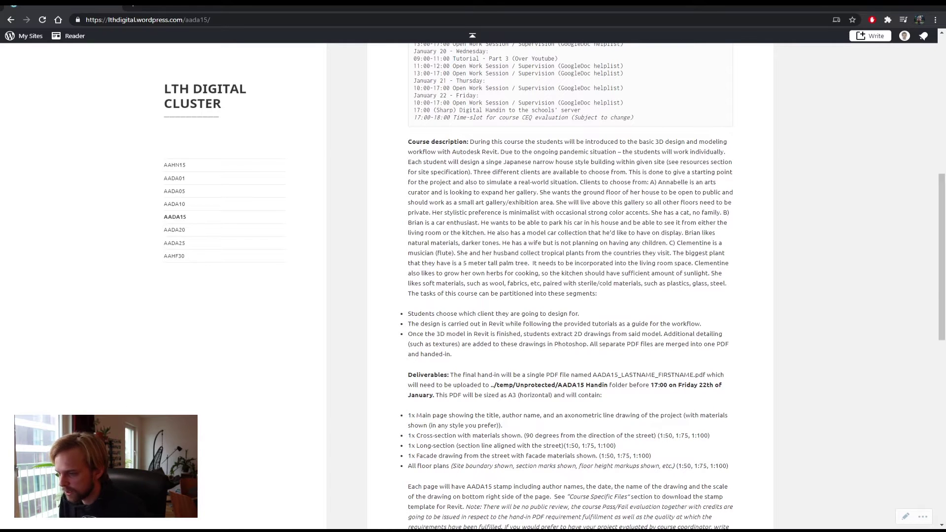
pyautogui.hotkey('alt', 'Tab')
# Step: Frame grids 1, 2, A and B in the Level 1 plan and end the Place Wall command
pyautogui.scroll(-2, 532, 242)
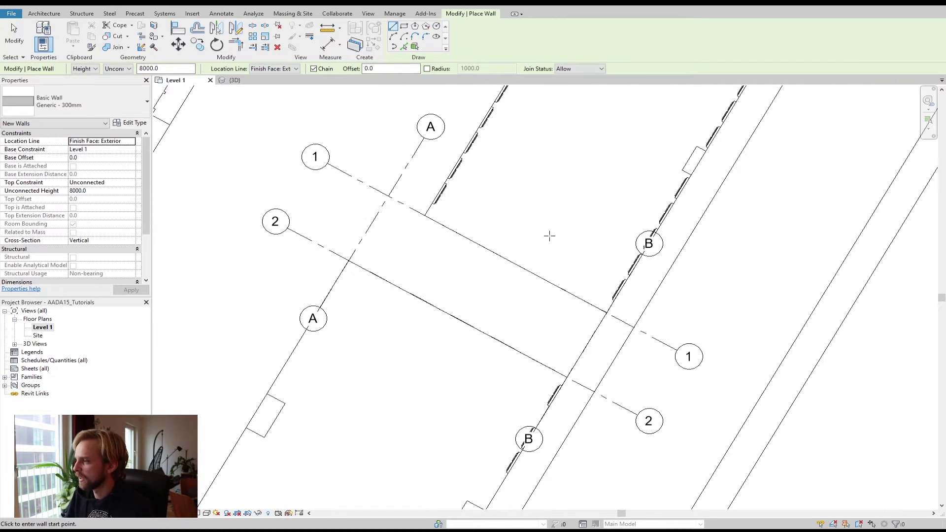
pyautogui.moveTo(552, 234); pyautogui.dragTo(468, 211, button='middle')
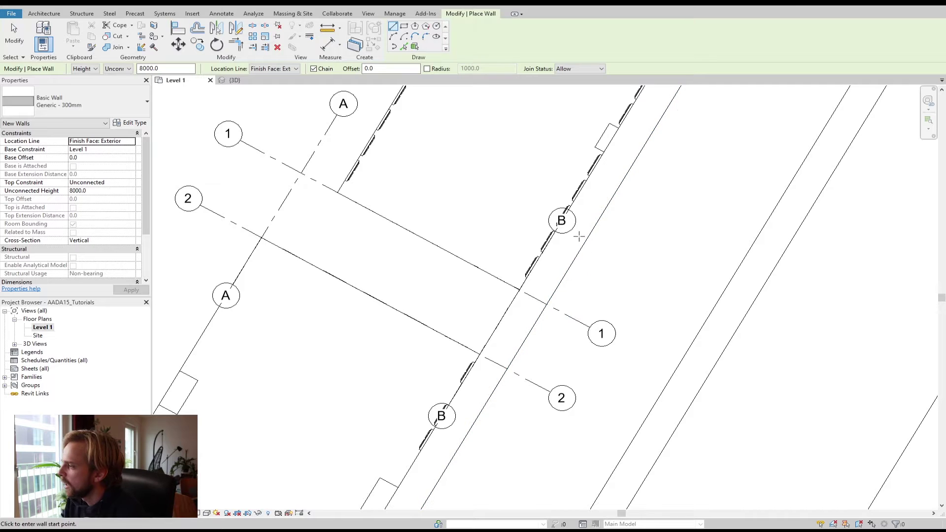
pyautogui.scroll(-2, 638, 133)
pyautogui.moveTo(669, 129); pyautogui.dragTo(590, 181, button='middle')
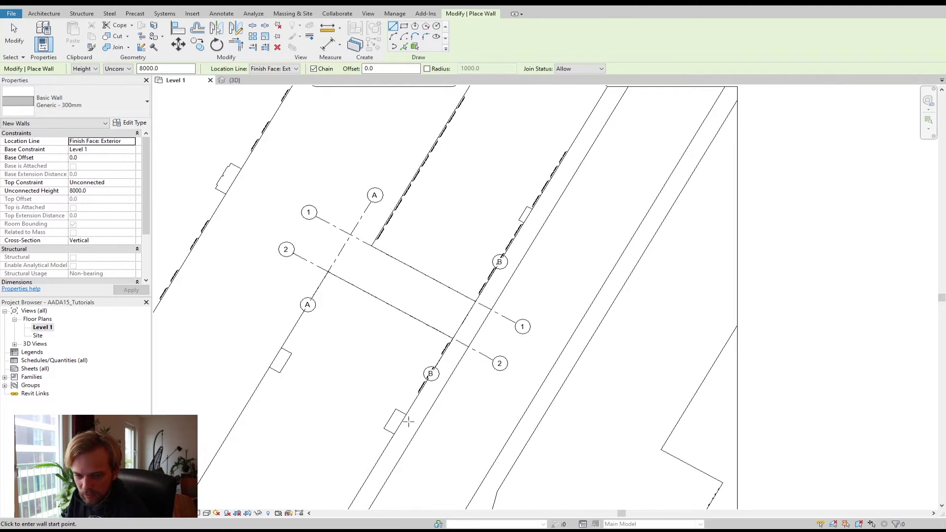
pyautogui.scroll(3, 456, 301)
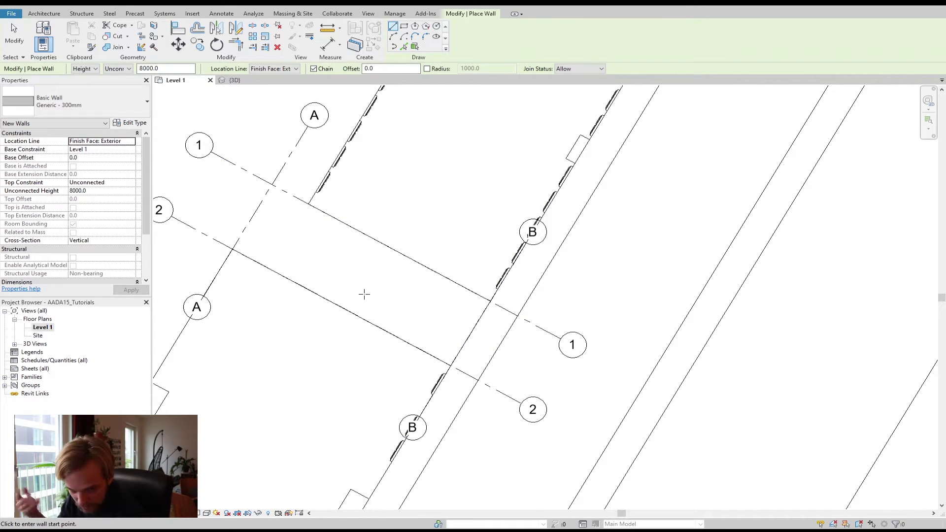
pyautogui.moveTo(375, 244); pyautogui.dragTo(396, 222, button='middle')
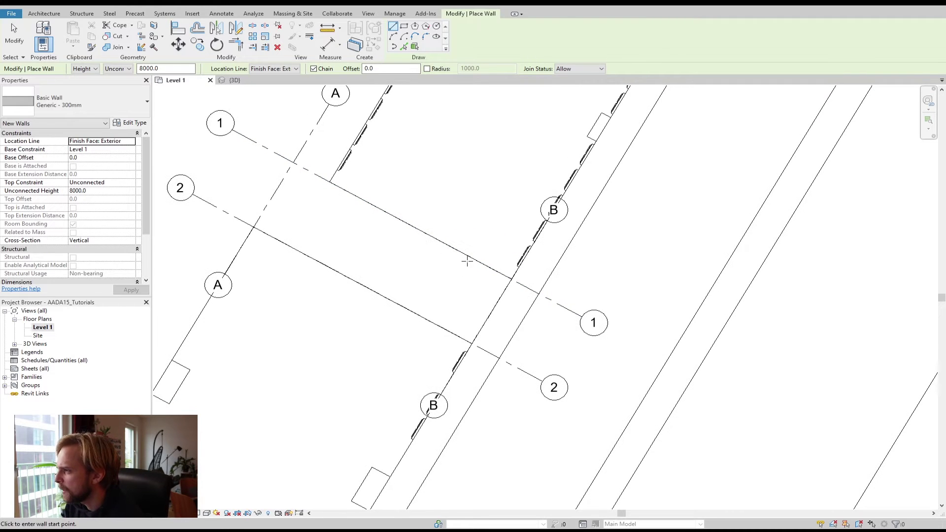
pyautogui.press('Escape')
pyautogui.press('Escape')
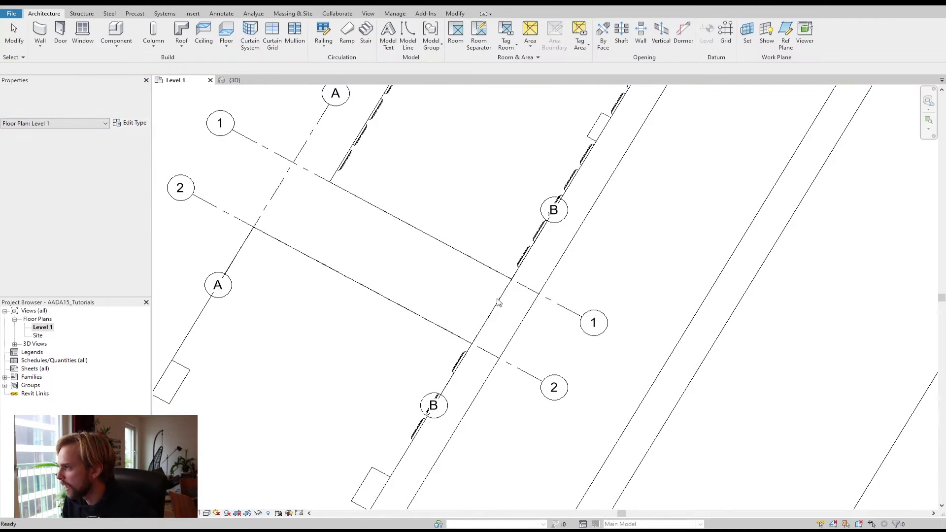
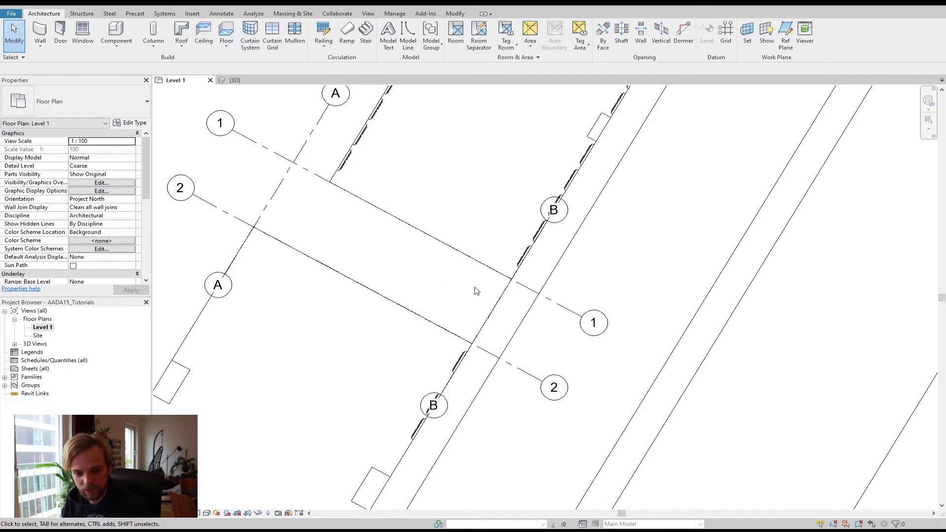
# Step: Launch the Grid tool from the Architecture tab's Datum panel on the Level 1 plan
pyautogui.scroll(-2, 555, 317)
pyautogui.scroll(2, 526, 309)
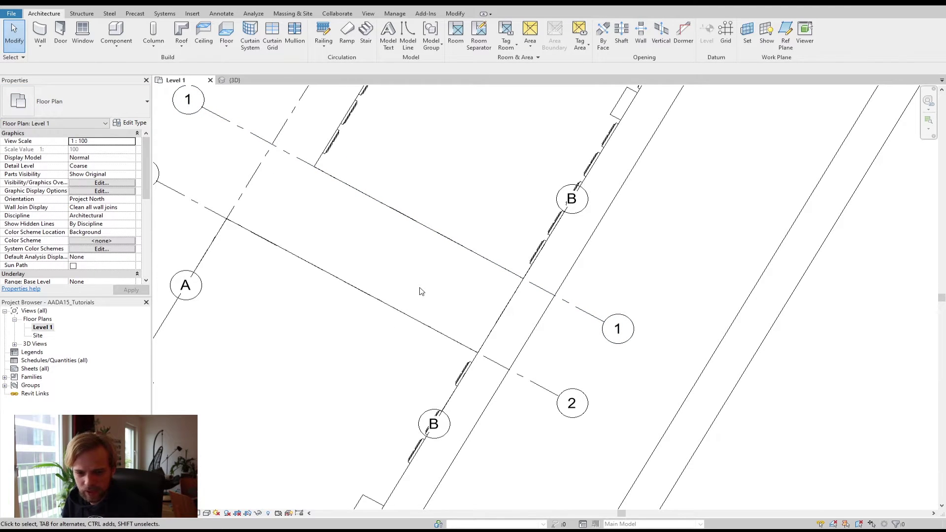
pyautogui.click(727, 38)
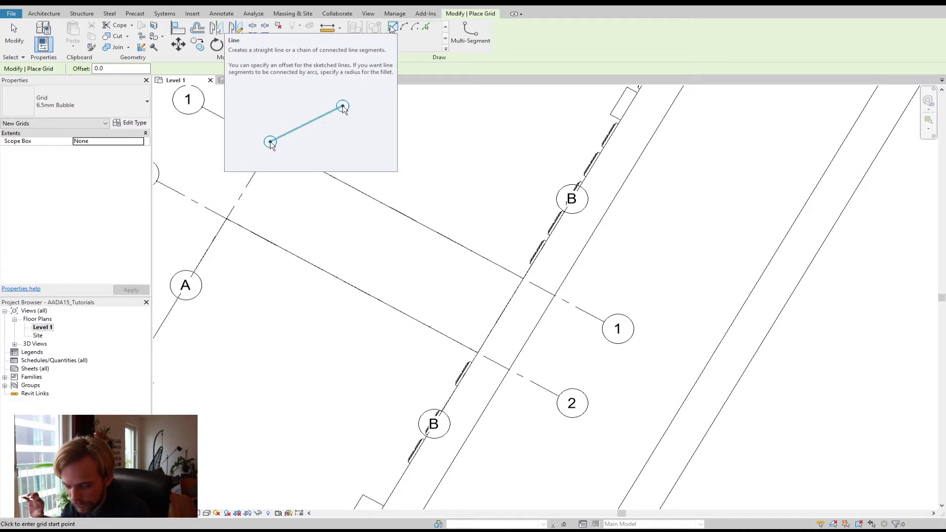
# Step: Switch the grid draw method to Pick Lines
pyautogui.click(428, 28)
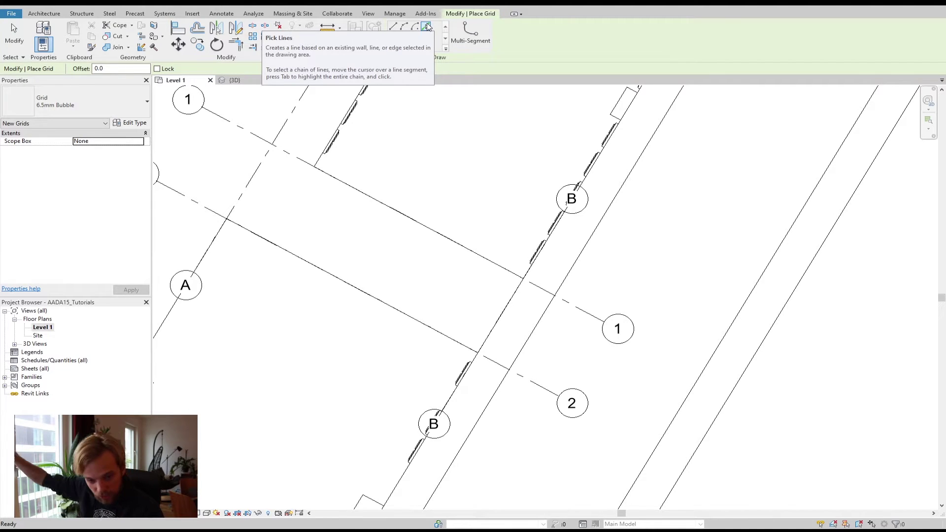
pyautogui.click(427, 27)
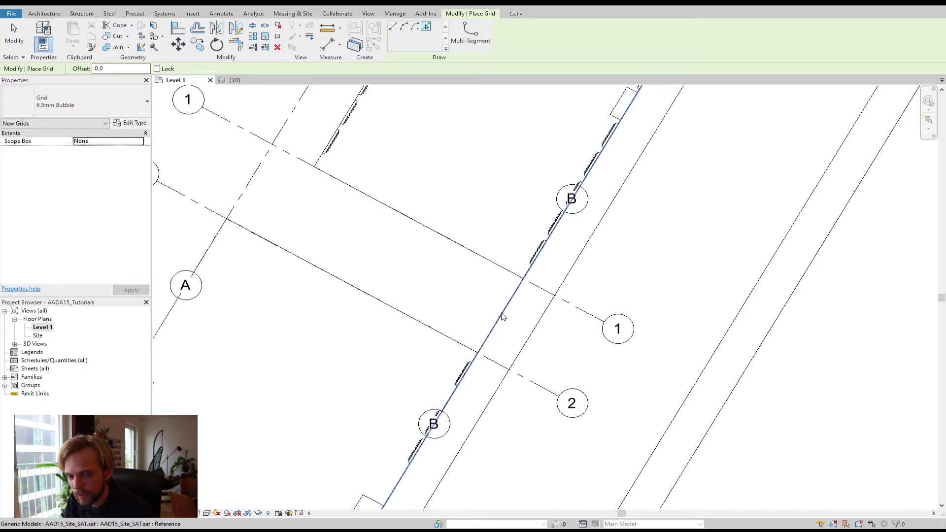
pyautogui.scroll(-4, 502, 315)
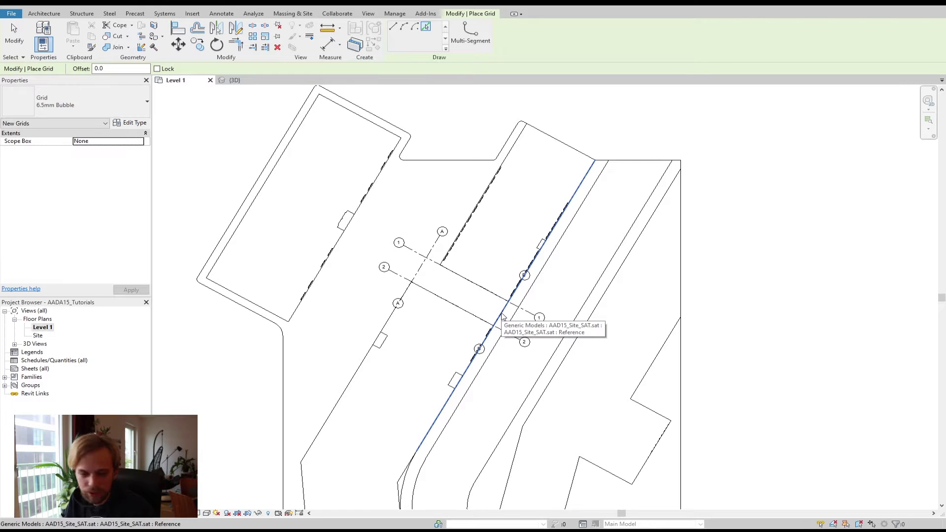
pyautogui.scroll(4, 502, 316)
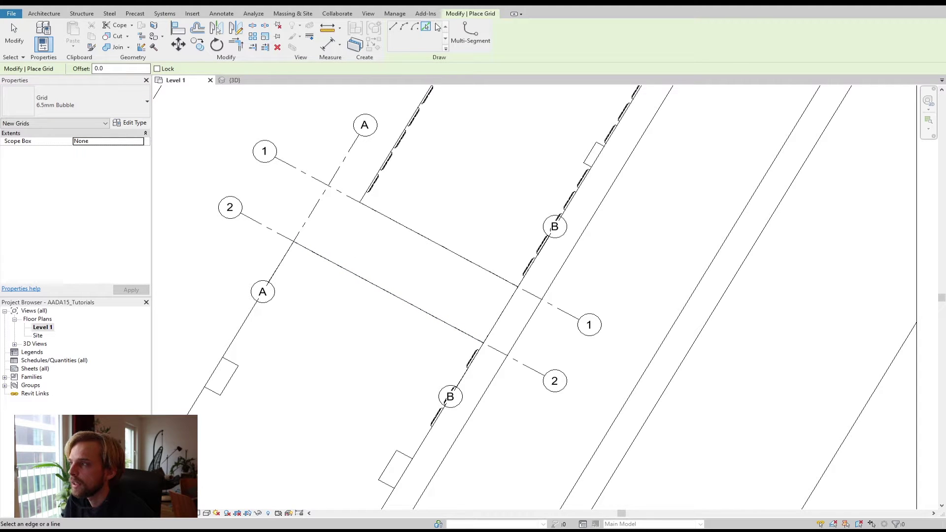
# Step: Set the grid offset to 1500 and pick two site edges to create grids C and D
pyautogui.click(118, 69)
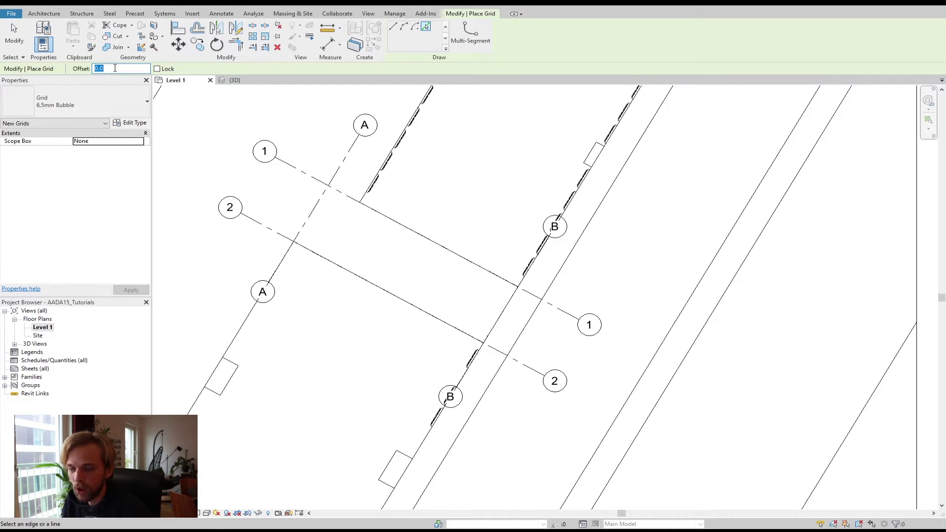
pyautogui.write('1500')
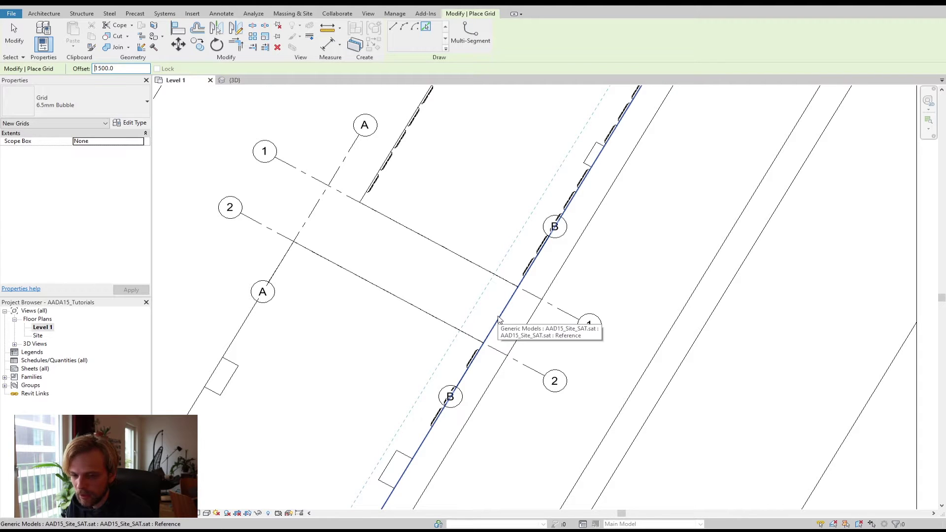
pyautogui.click(499, 319)
pyautogui.scroll(-2, 481, 312)
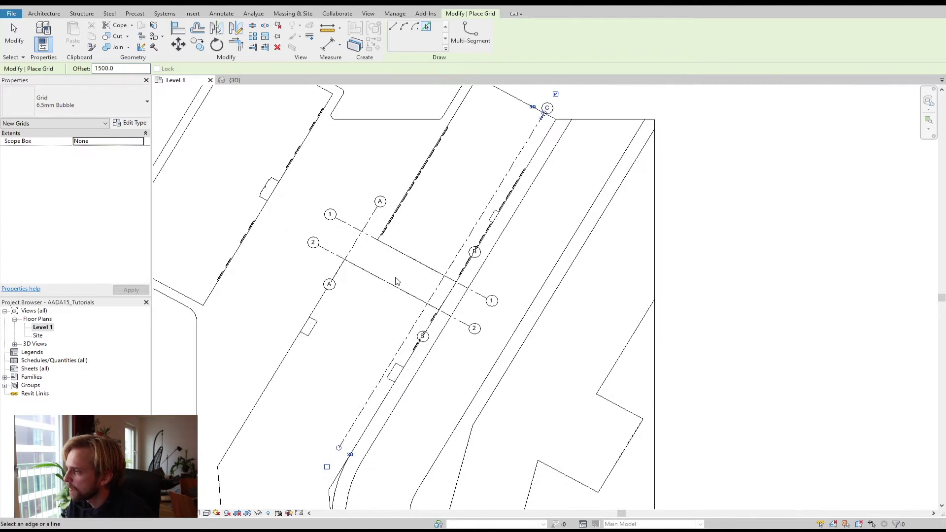
pyautogui.click(494, 204)
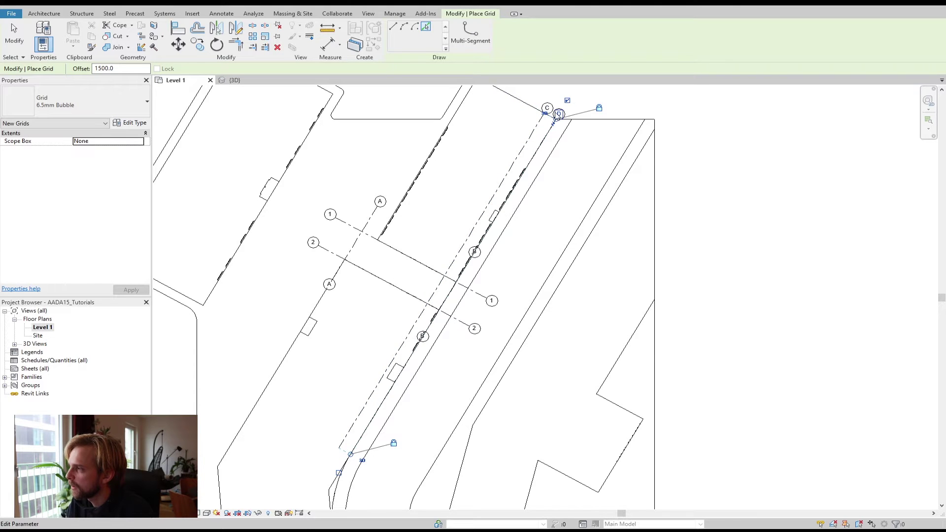
pyautogui.scroll(5, 546, 117)
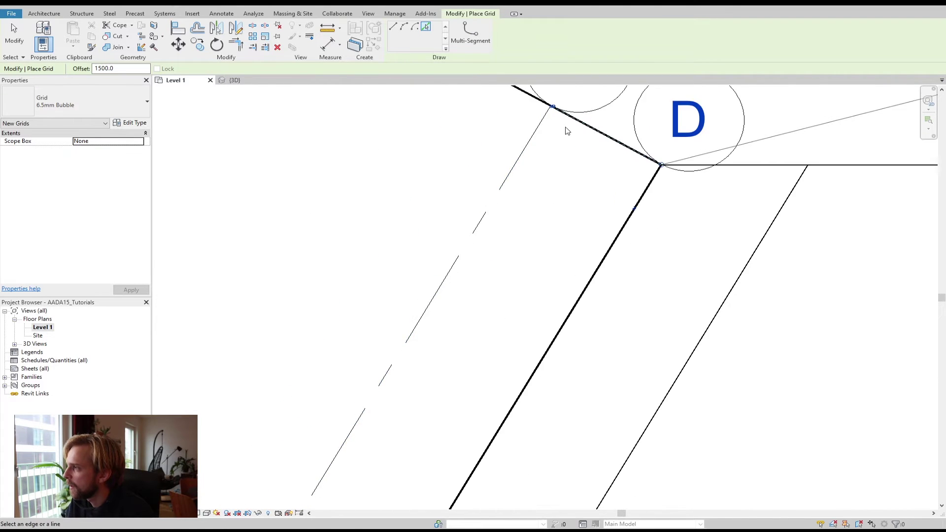
pyautogui.scroll(-4, 564, 127)
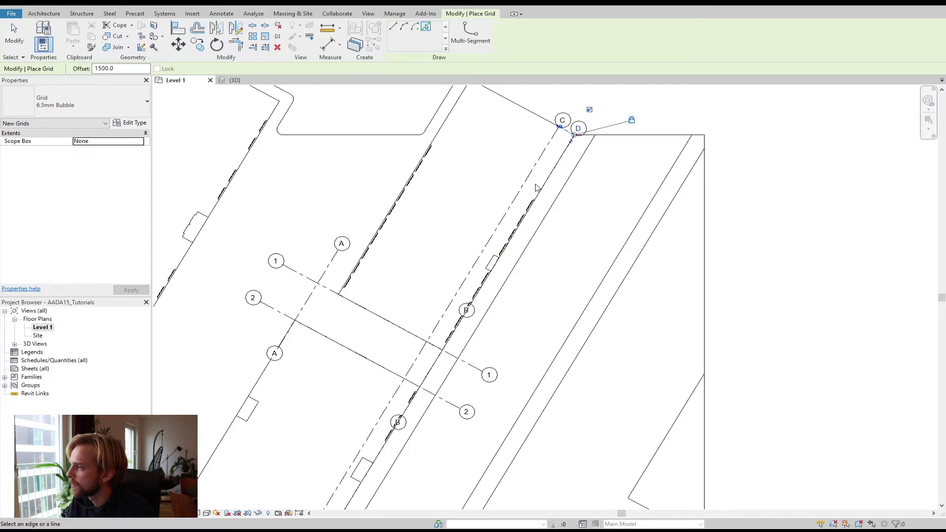
pyautogui.moveTo(549, 194); pyautogui.dragTo(571, 167, button='middle')
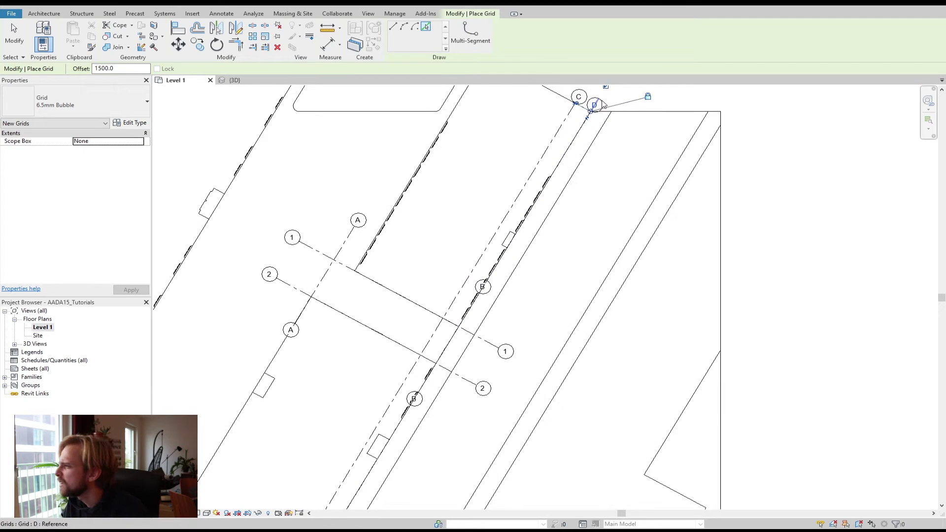
# Step: Delete grids C and D from the Level 1 plan
pyautogui.press('Escape')
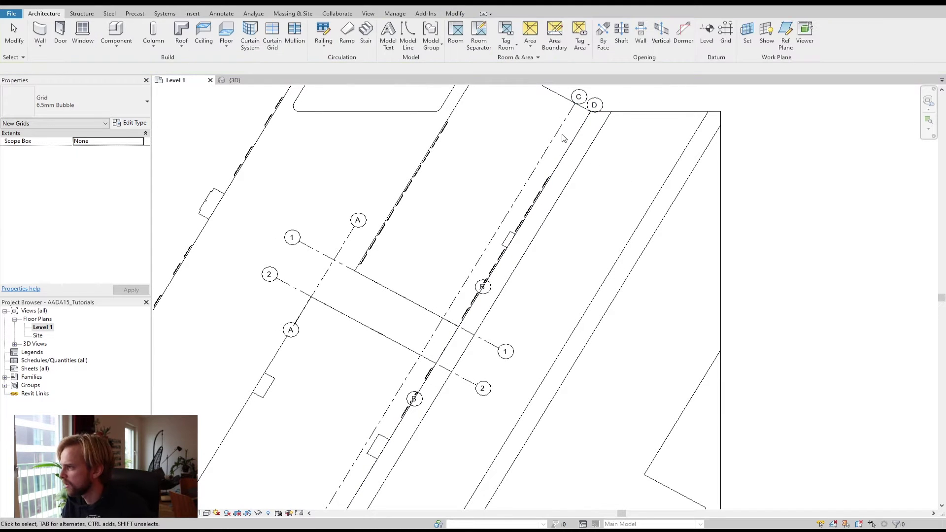
pyautogui.click(604, 101)
pyautogui.scroll(2, 604, 101)
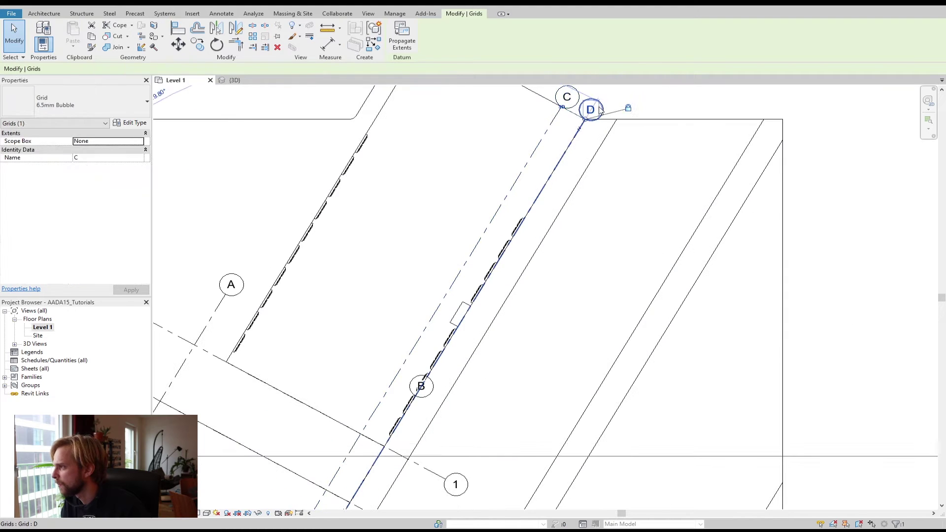
pyautogui.press('Delete')
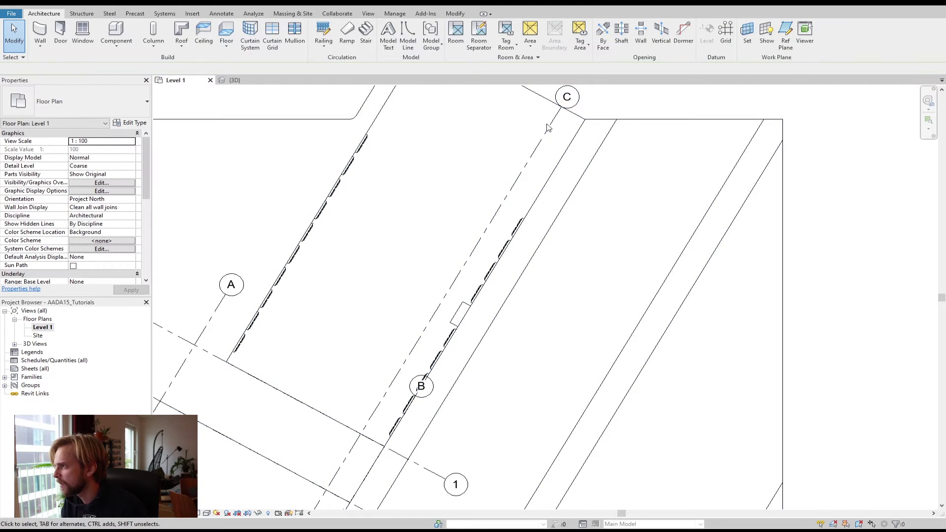
pyautogui.click(555, 121)
pyautogui.press('Delete')
pyautogui.scroll(-1, 588, 130)
pyautogui.moveTo(452, 353); pyautogui.dragTo(479, 312, button='middle')
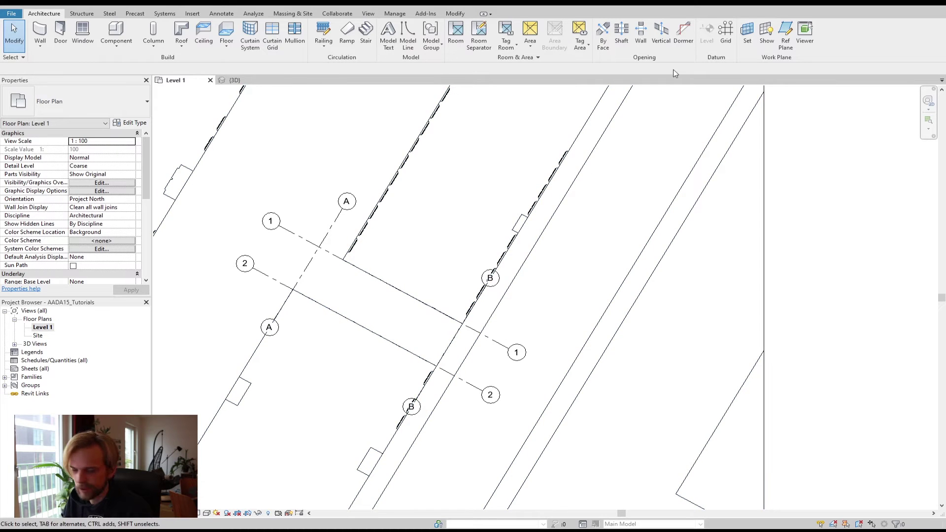
pyautogui.moveTo(608, 111); pyautogui.dragTo(591, 159, button='middle')
pyautogui.scroll(-1, 591, 159)
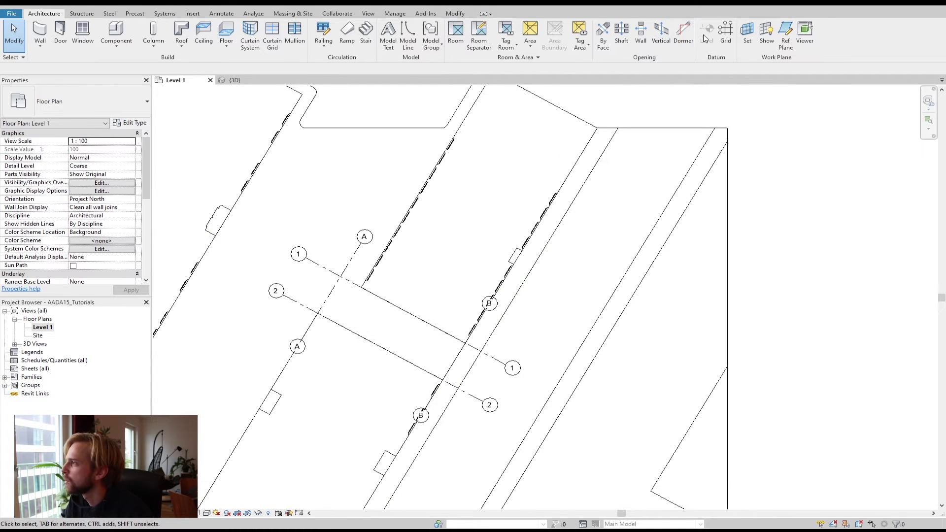
# Step: Pick the site edge at 1500 offset to create grid E, undoing the extra grid F
pyautogui.click(725, 32)
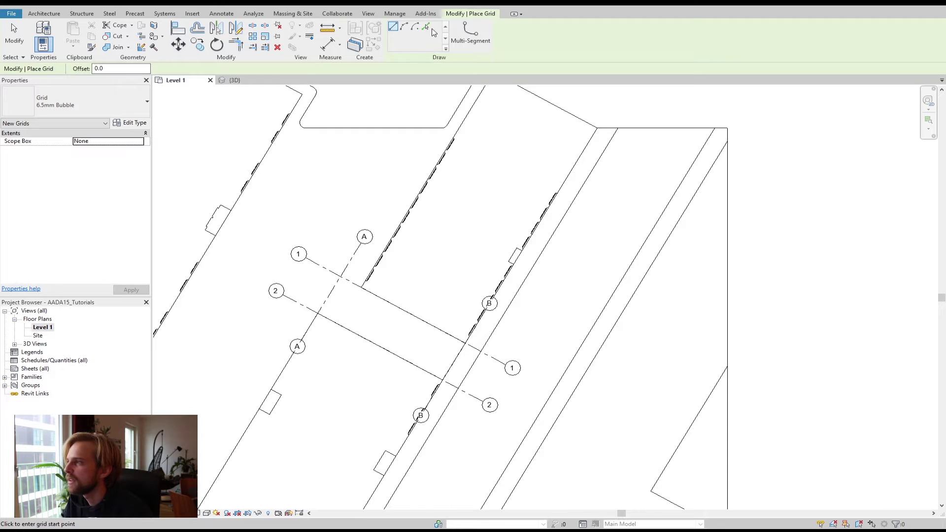
pyautogui.click(426, 27)
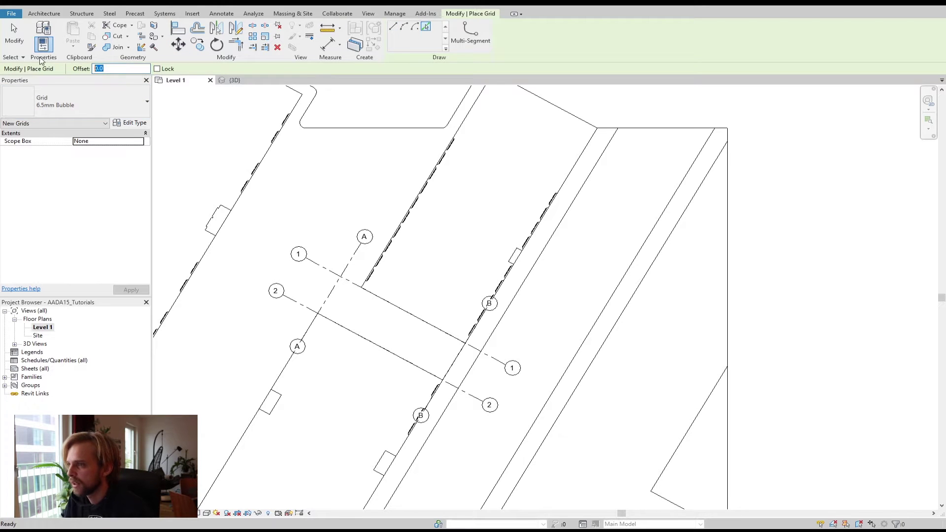
pyautogui.write('1500')
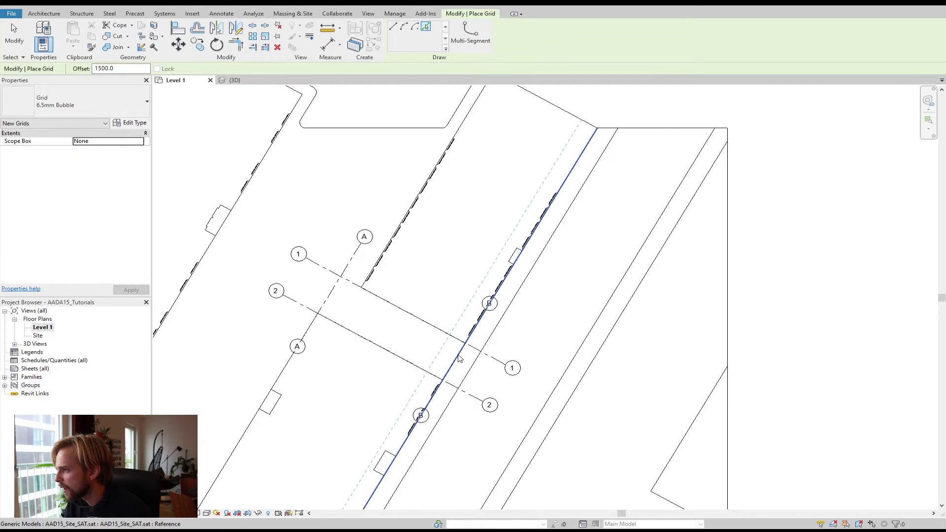
pyautogui.click(459, 358)
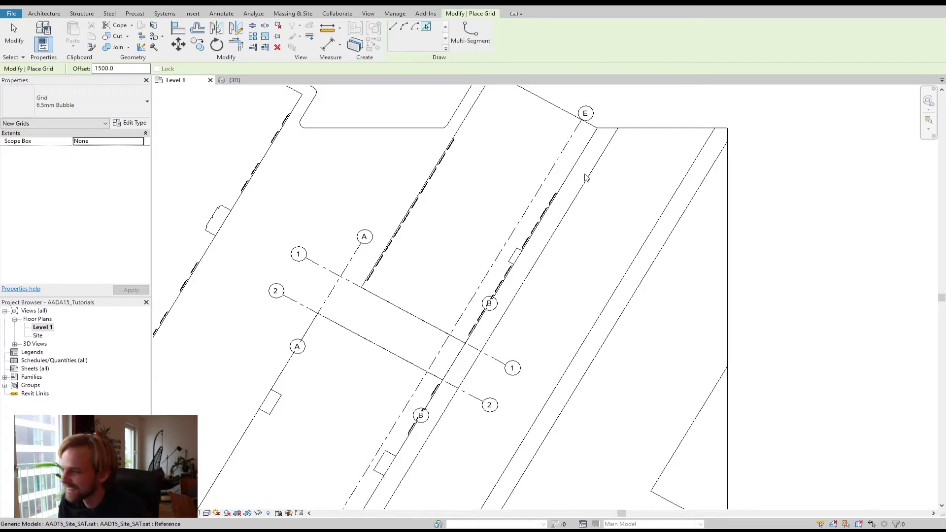
pyautogui.click(611, 148)
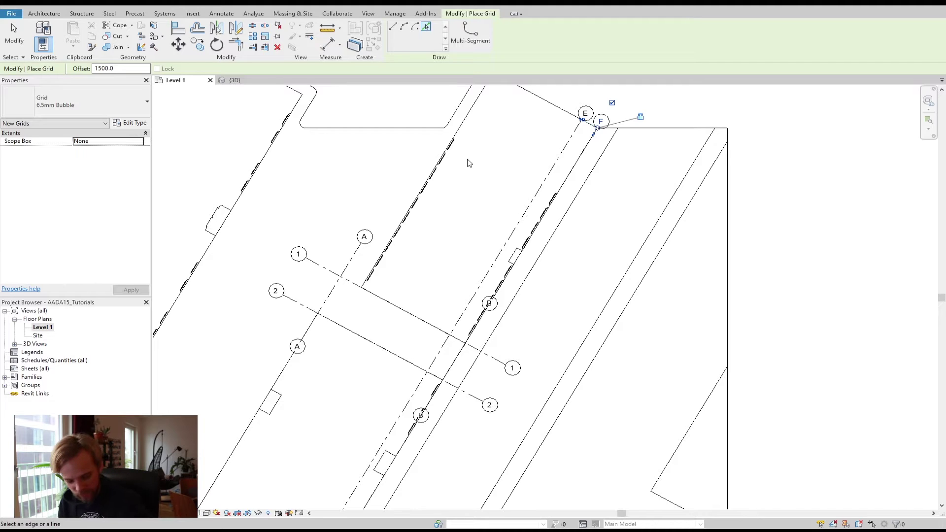
pyautogui.hotkey('ctrl', 'z')
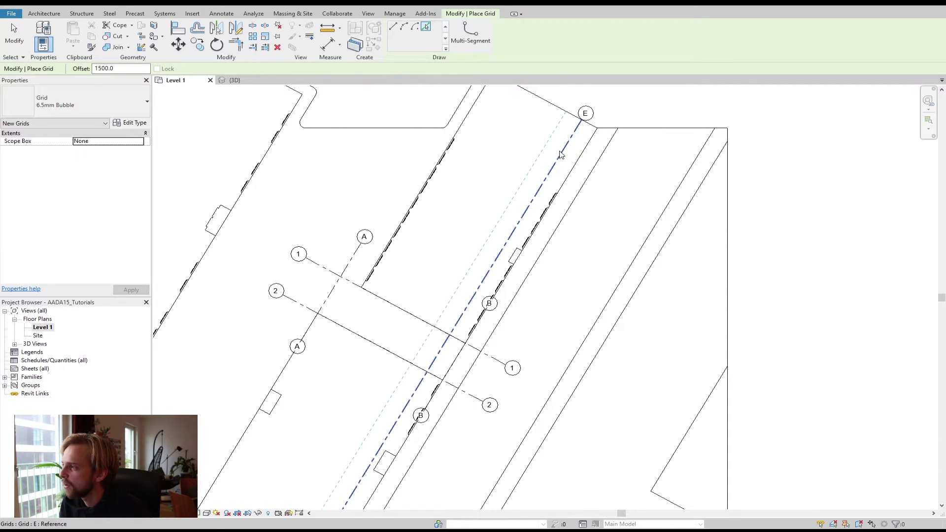
# Step: Remove the extra grids F, G and H picked beside grid E
pyautogui.click(559, 153)
pyautogui.click(546, 149)
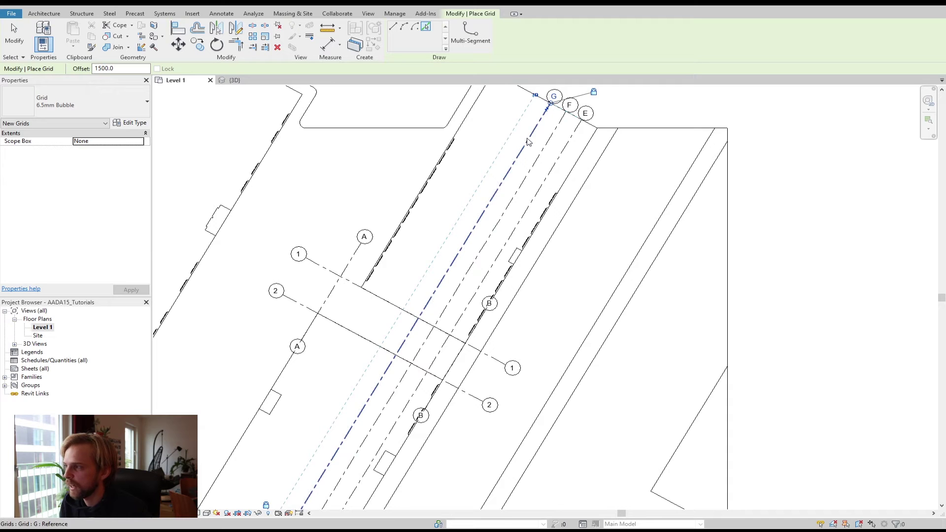
pyautogui.click(513, 140)
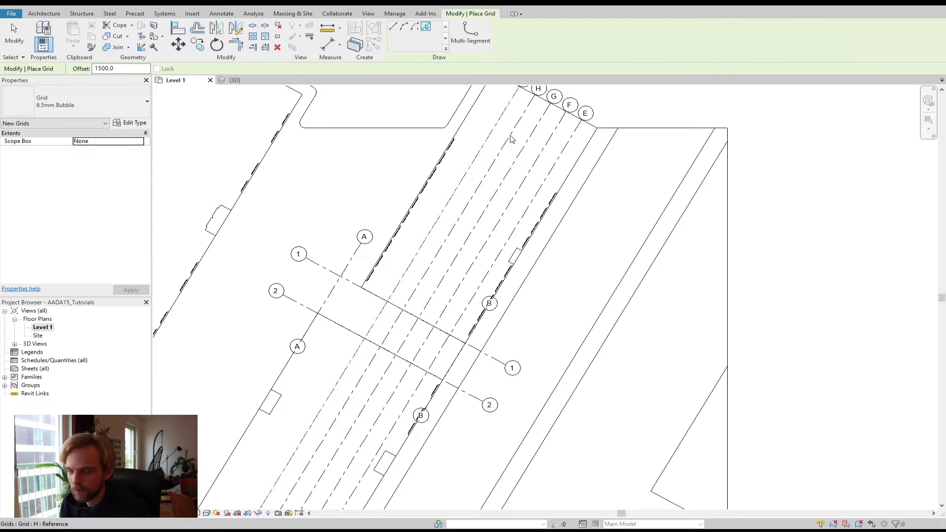
pyautogui.press('Escape')
pyautogui.click(540, 155)
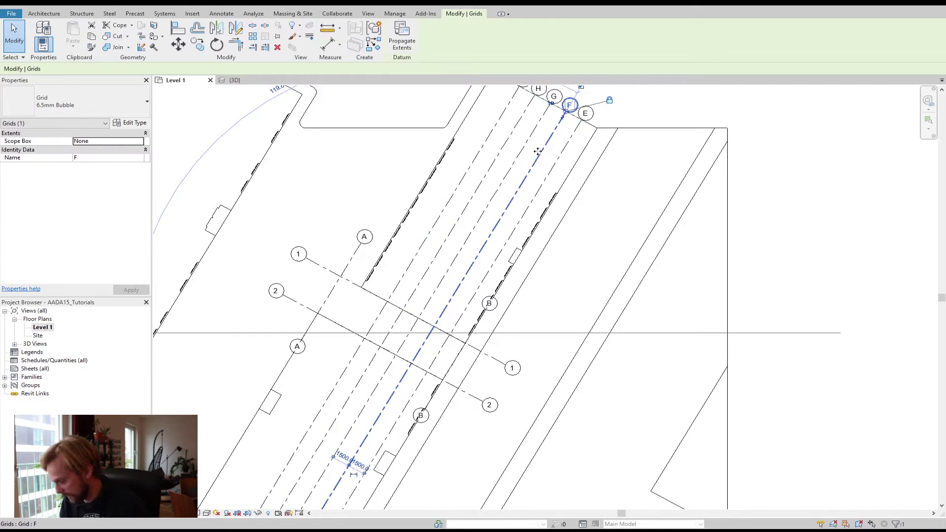
pyautogui.keyDown('ctrl'); pyautogui.click(525, 147); pyautogui.keyUp('ctrl')
pyautogui.press('Delete')
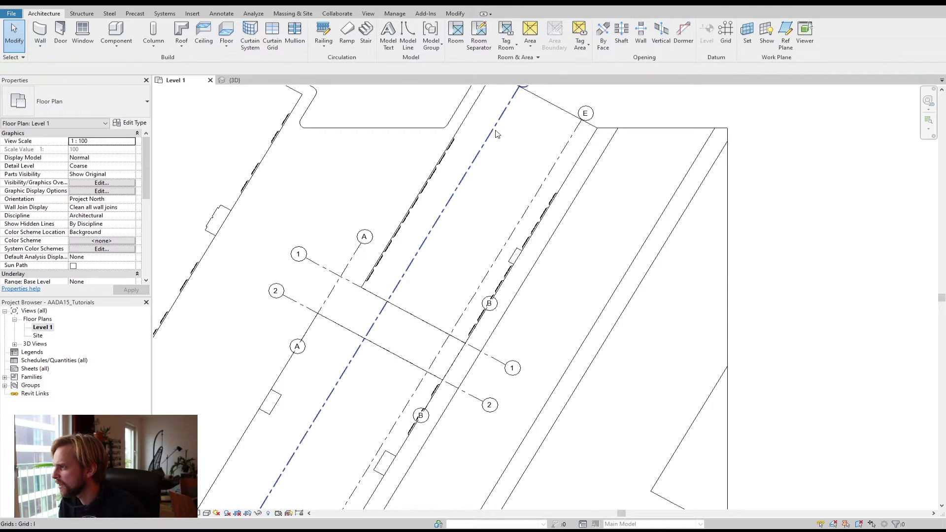
pyautogui.click(507, 142)
pyautogui.press('Delete')
# Step: Drag grid E's lower end up so it stops beside grid B's bubble
pyautogui.click(577, 130)
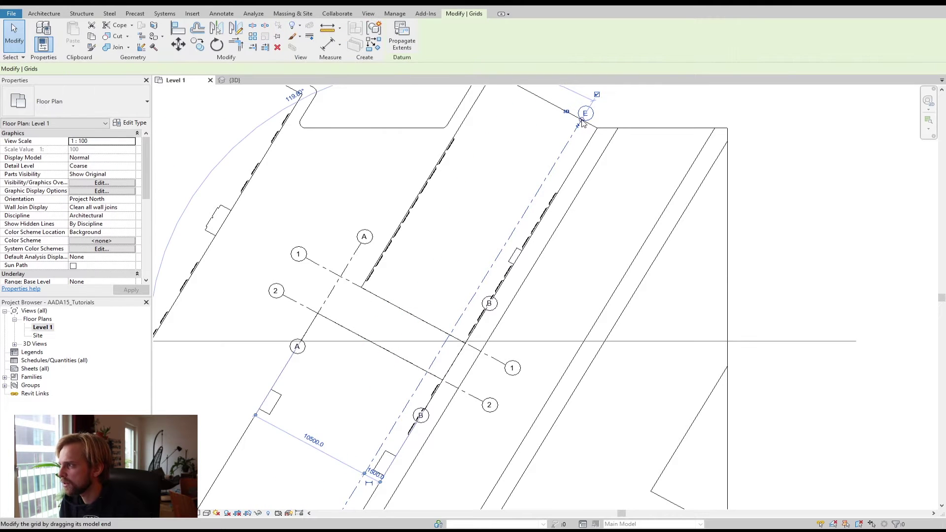
pyautogui.moveTo(582, 120); pyautogui.dragTo(473, 318)
pyautogui.scroll(-1, 473, 318)
pyautogui.moveTo(491, 350); pyautogui.dragTo(502, 231, button='middle')
pyautogui.scroll(-2, 502, 231)
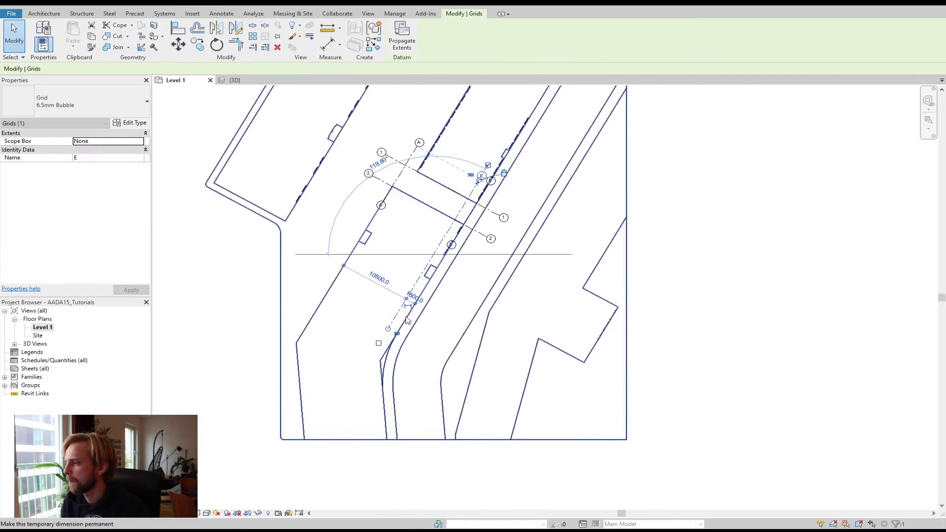
pyautogui.scroll(1, 388, 334)
pyautogui.moveTo(388, 334); pyautogui.dragTo(452, 236)
pyautogui.scroll(2, 452, 235)
# Step: Try naming grid E 'B', dismissing the duplicate-name warning
pyautogui.click(441, 243)
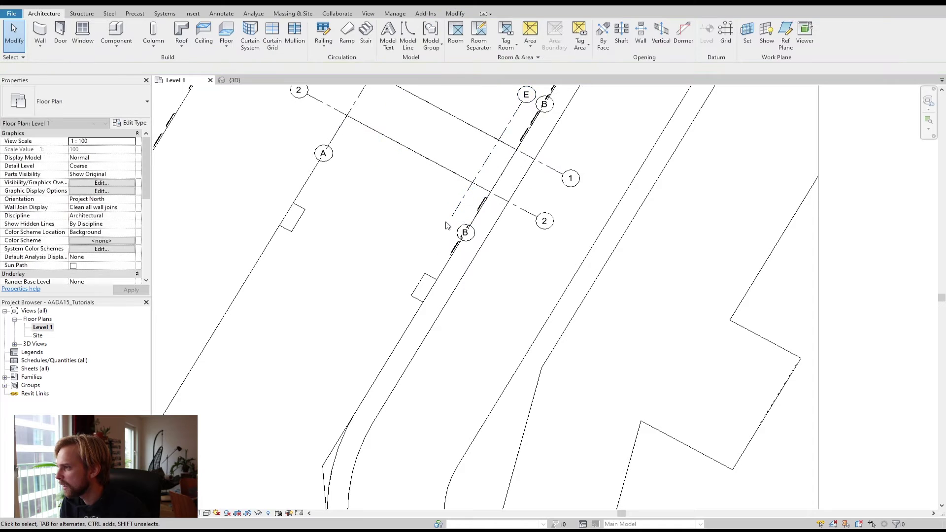
pyautogui.click(434, 251)
pyautogui.click(435, 248)
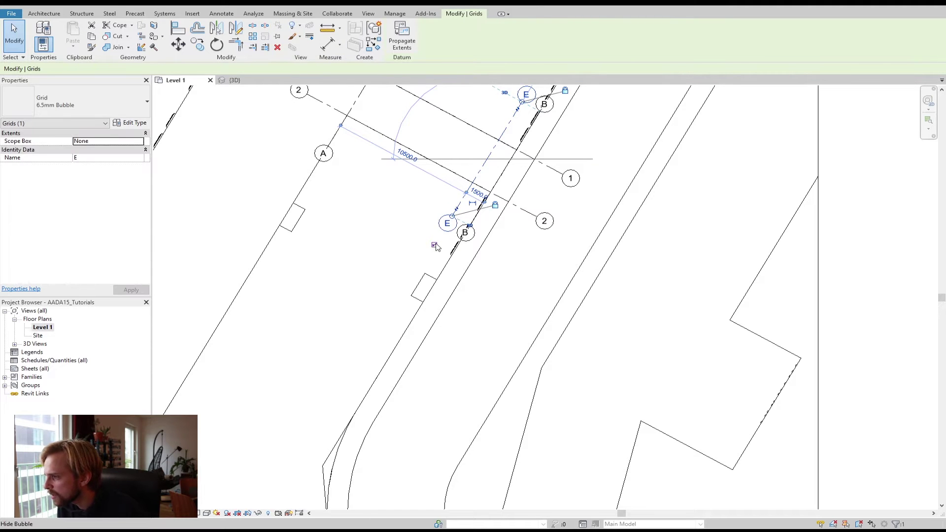
pyautogui.scroll(3, 436, 248)
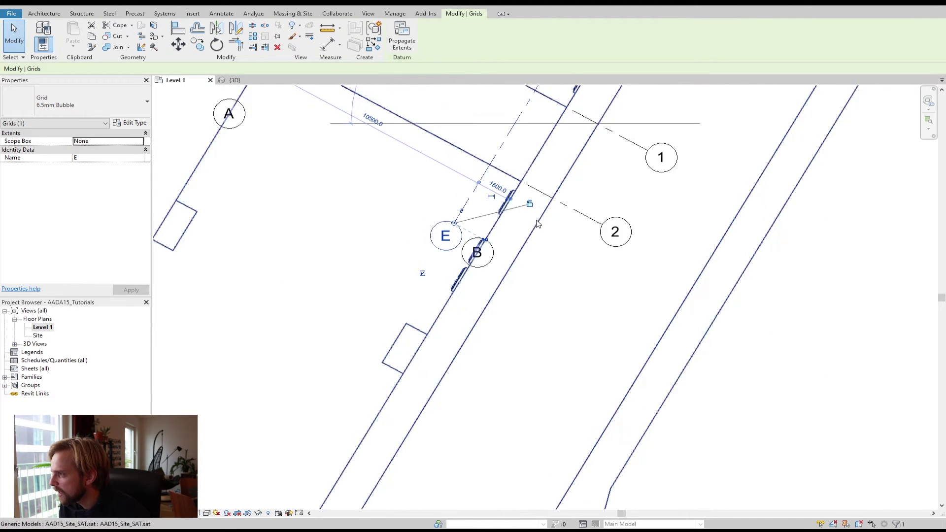
pyautogui.scroll(-2, 517, 241)
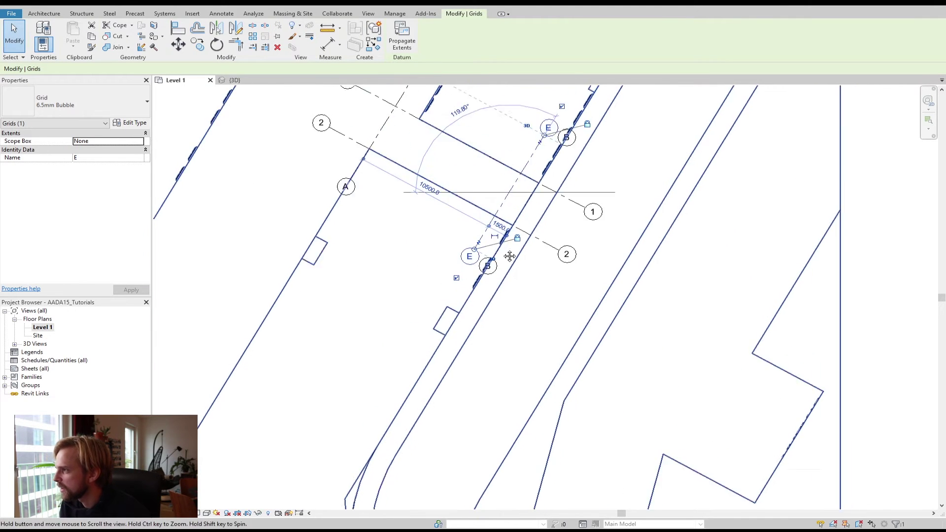
pyautogui.click(93, 157)
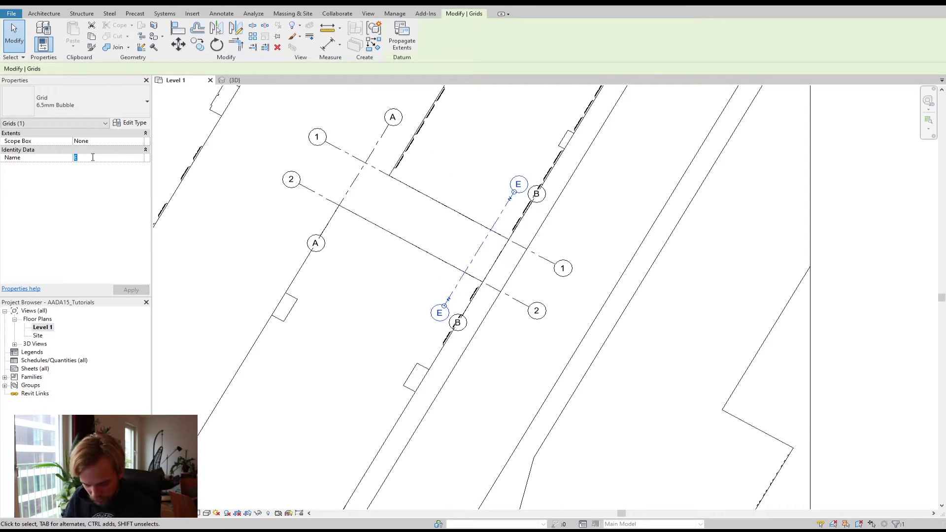
pyautogui.write('B')
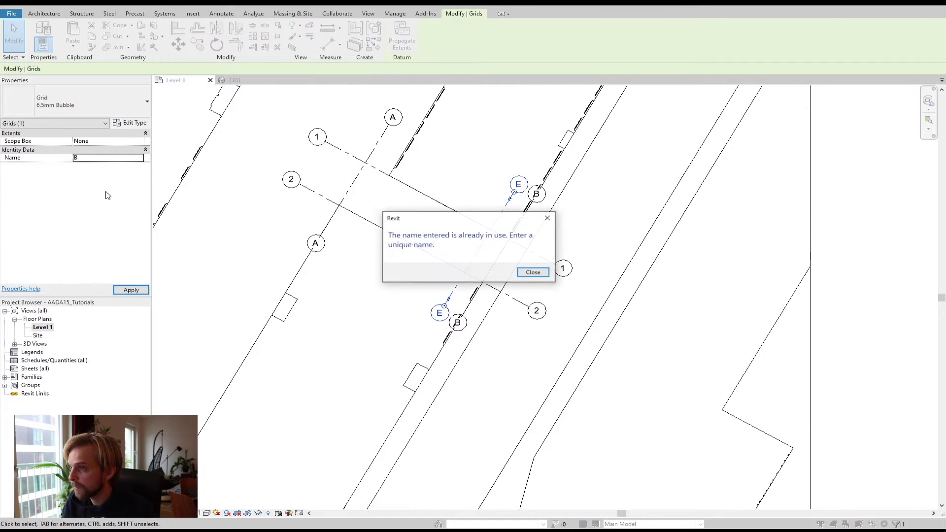
pyautogui.click(529, 272)
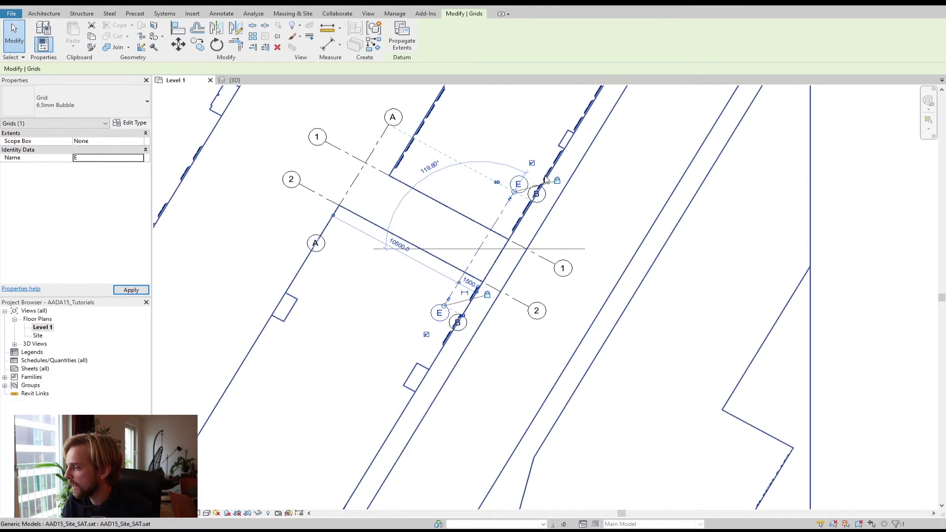
# Step: Rename the original grid B to 'C' in Properties
pyautogui.scroll(2, 532, 179)
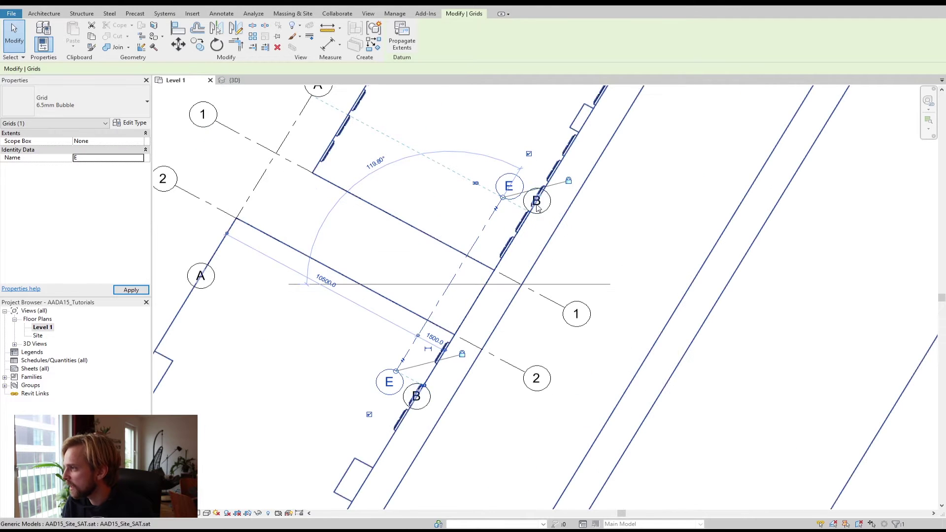
pyautogui.click(77, 157)
pyautogui.write('C')
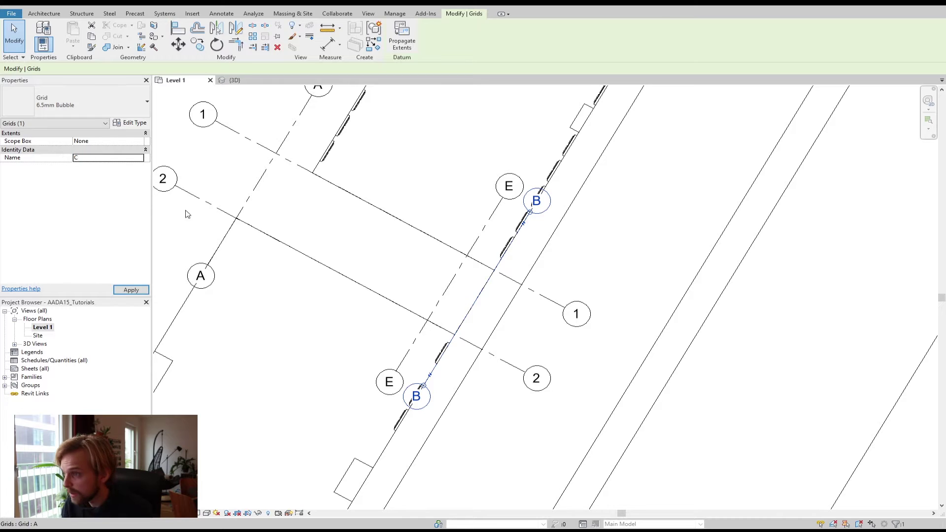
pyautogui.click(512, 194)
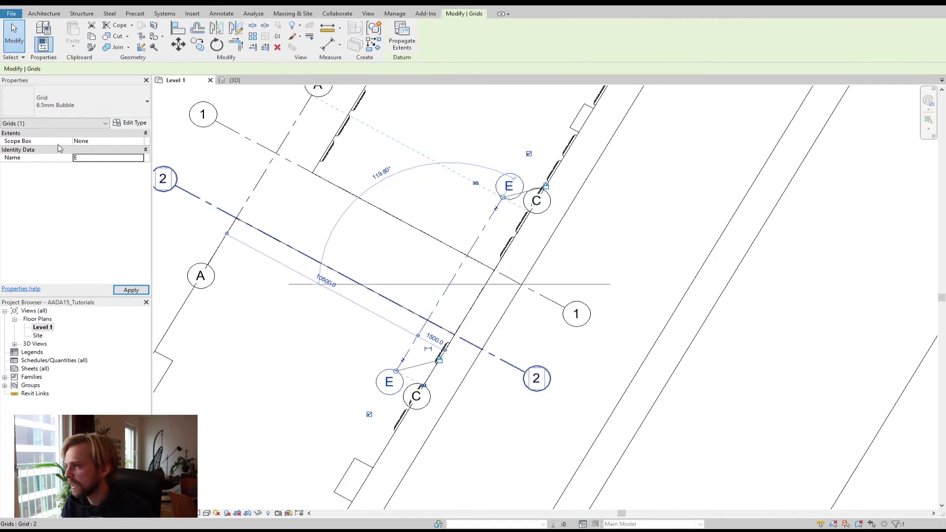
# Step: Rename grid E to 'B' and apply the change
pyautogui.click(81, 158)
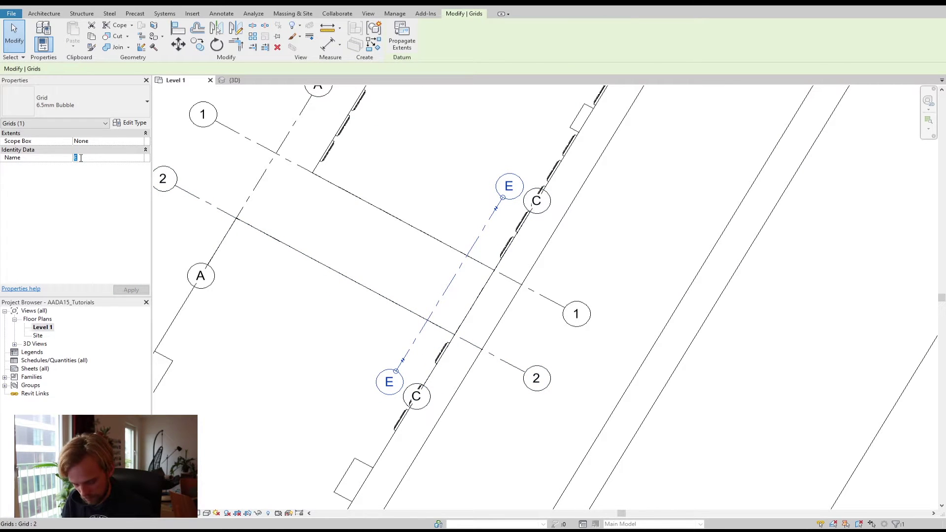
pyautogui.write('B')
pyautogui.click(307, 274)
pyautogui.moveTo(434, 256); pyautogui.dragTo(389, 216, button='middle')
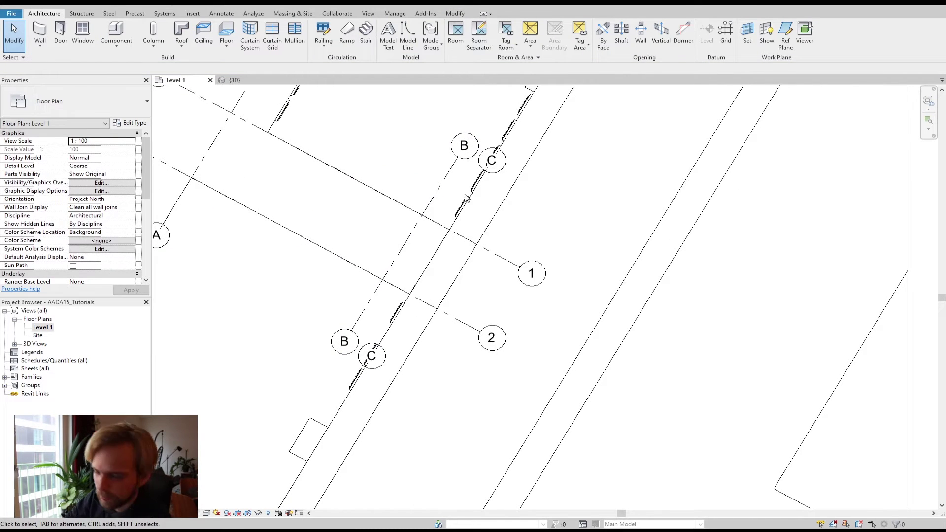
pyautogui.moveTo(474, 257); pyautogui.dragTo(553, 279, button='middle')
pyautogui.scroll(-1, 552, 279)
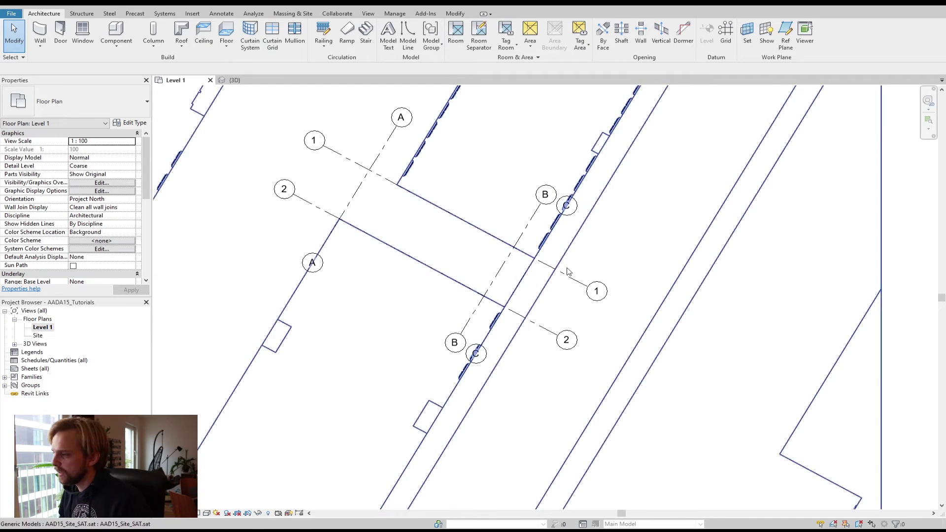
pyautogui.scroll(-1, 463, 239)
pyautogui.scroll(1, 557, 280)
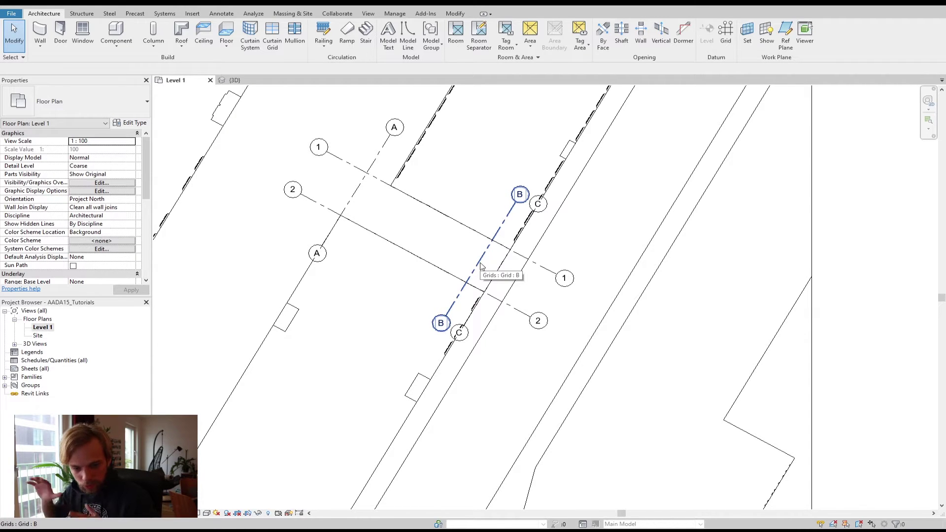
pyautogui.scroll(2, 426, 170)
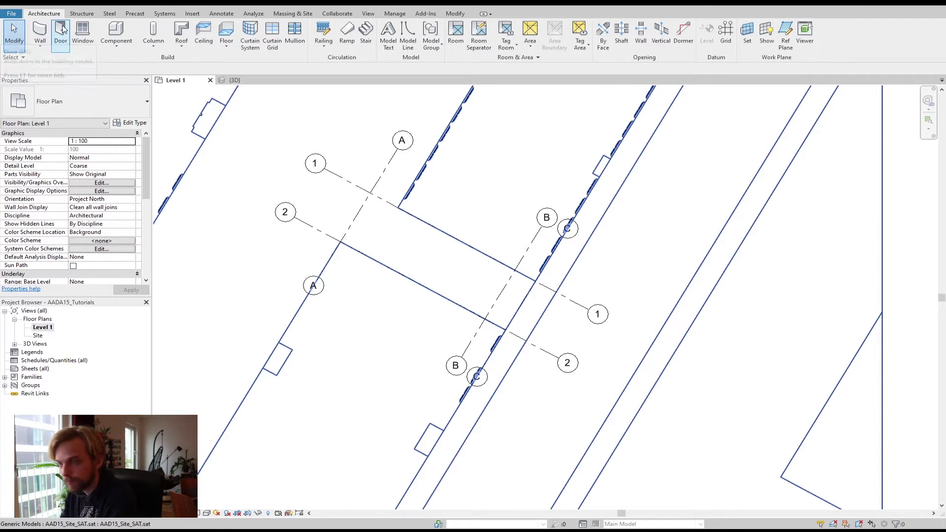
# Step: Draw Generic - 300mm walls through grid intersections B/2, A/2, A/1, B/1 and back to B/2
pyautogui.click(41, 35)
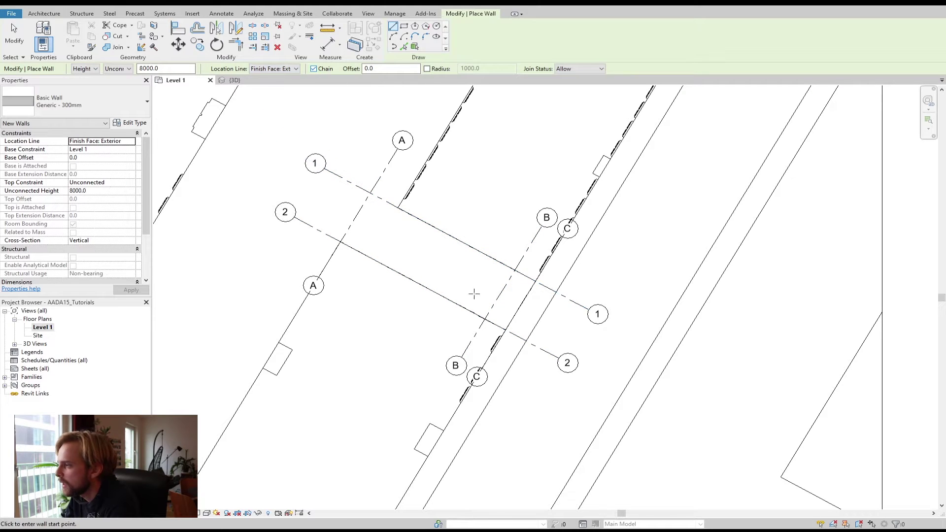
pyautogui.click(485, 317)
pyautogui.click(343, 238)
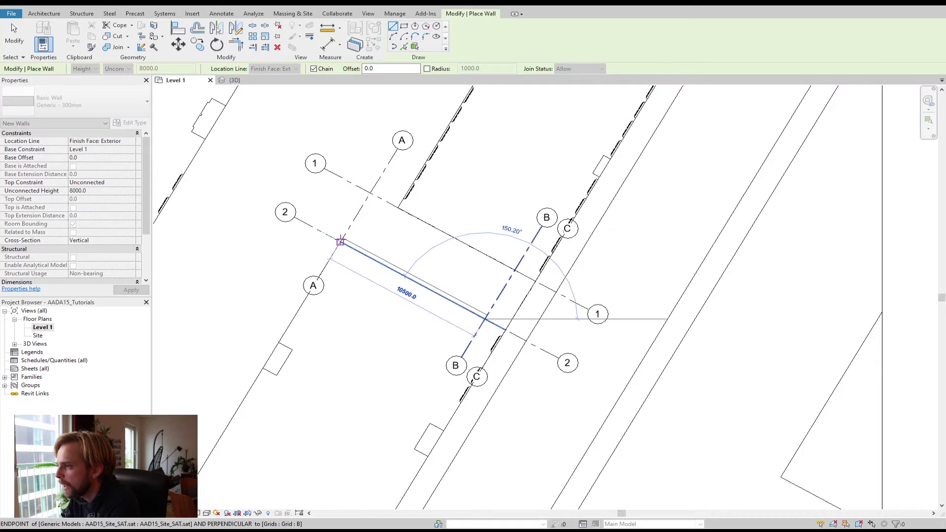
pyautogui.click(371, 192)
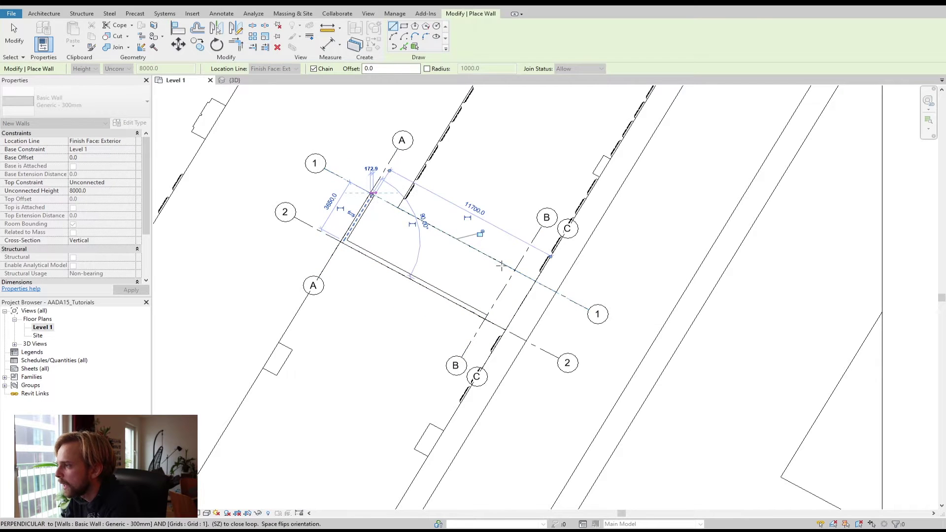
pyautogui.click(514, 270)
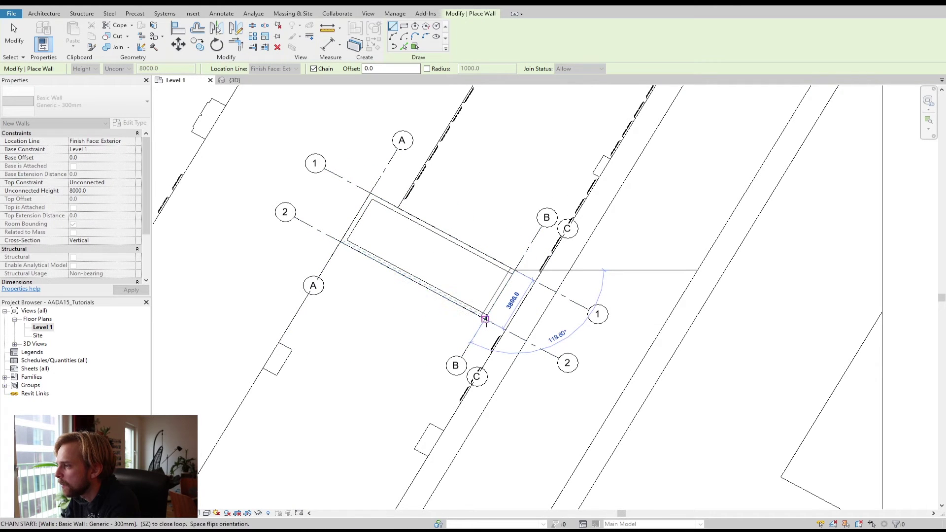
pyautogui.click(485, 319)
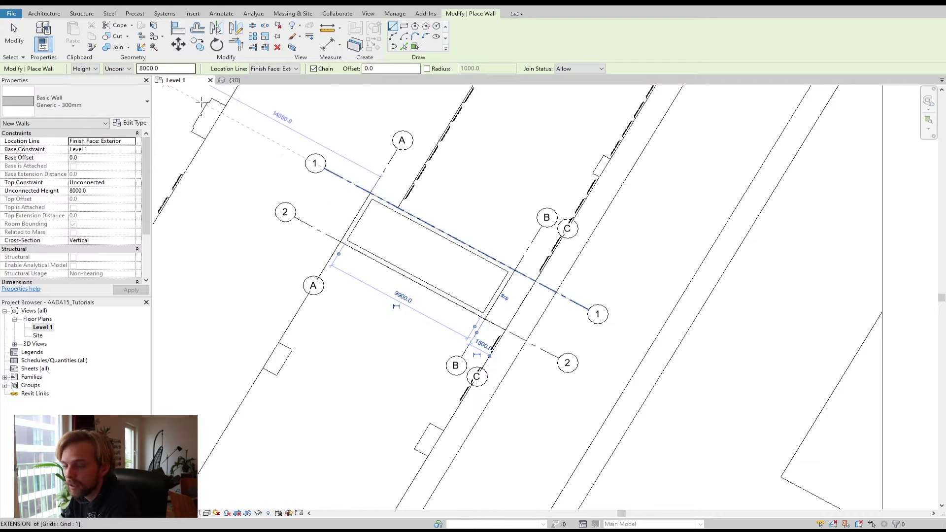
pyautogui.moveTo(469, 280); pyautogui.dragTo(456, 258, button='middle')
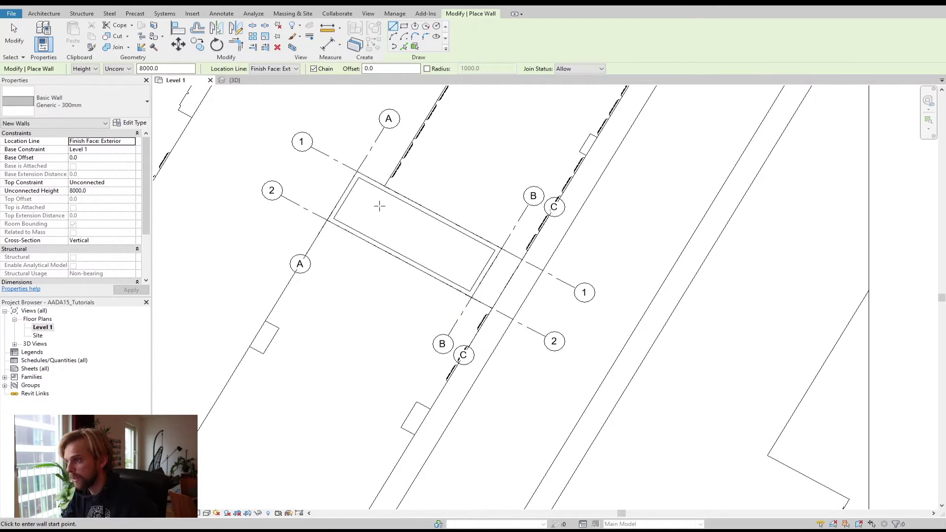
pyautogui.press('Escape')
pyautogui.press('Escape')
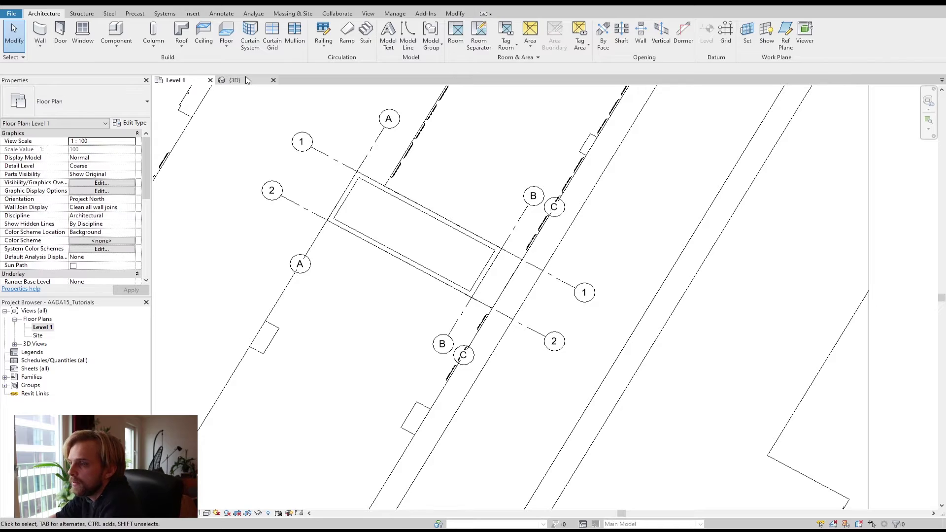
pyautogui.click(15, 344)
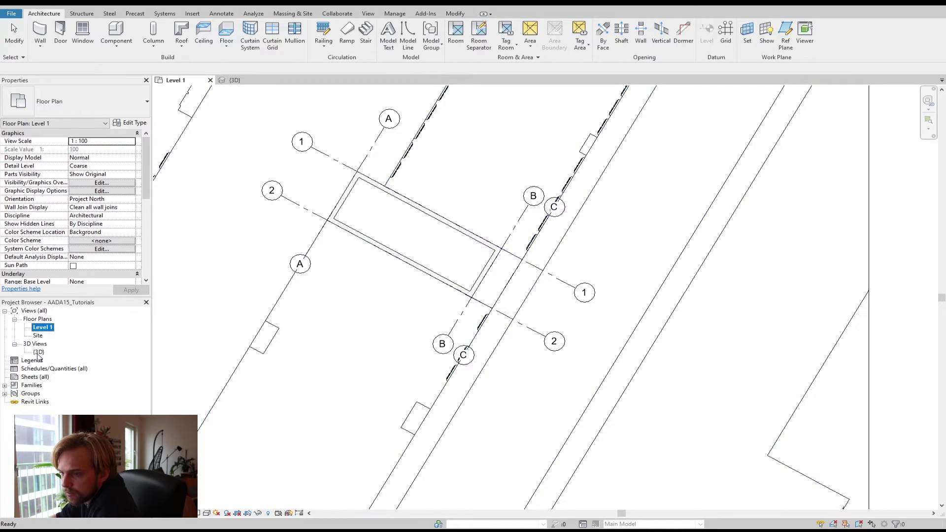
pyautogui.doubleClick(40, 352)
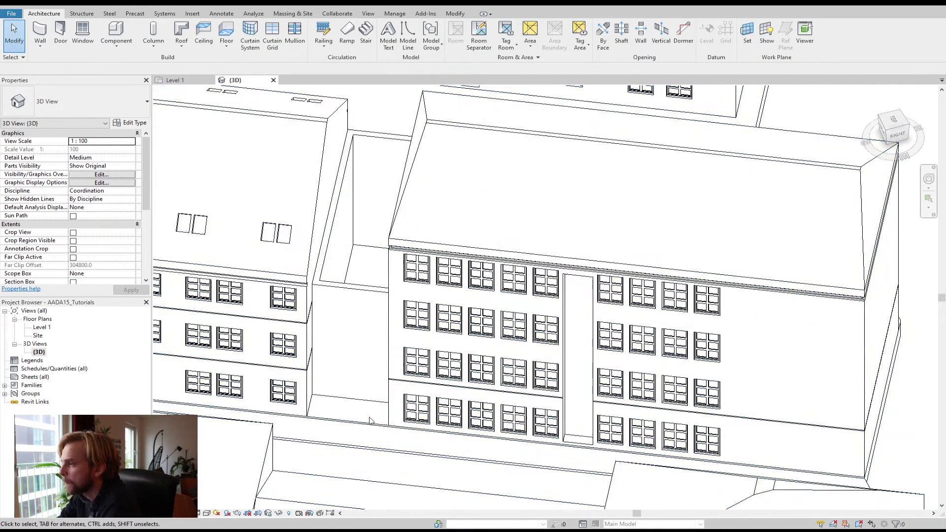
pyautogui.scroll(-3, 394, 403)
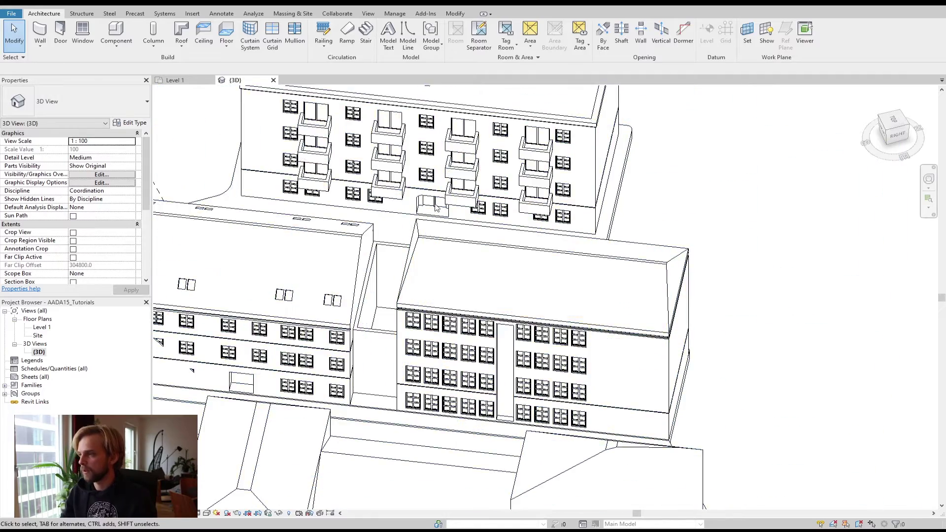
pyautogui.keyDown('shift'); pyautogui.moveTo(743, 193); pyautogui.dragTo(670, 177, button='middle'); pyautogui.keyUp('shift')
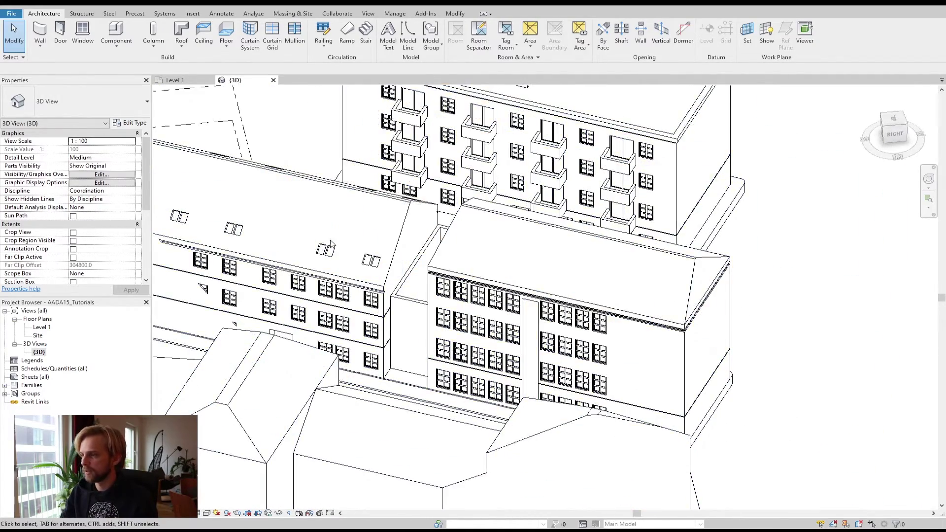
pyautogui.scroll(4, 255, 236)
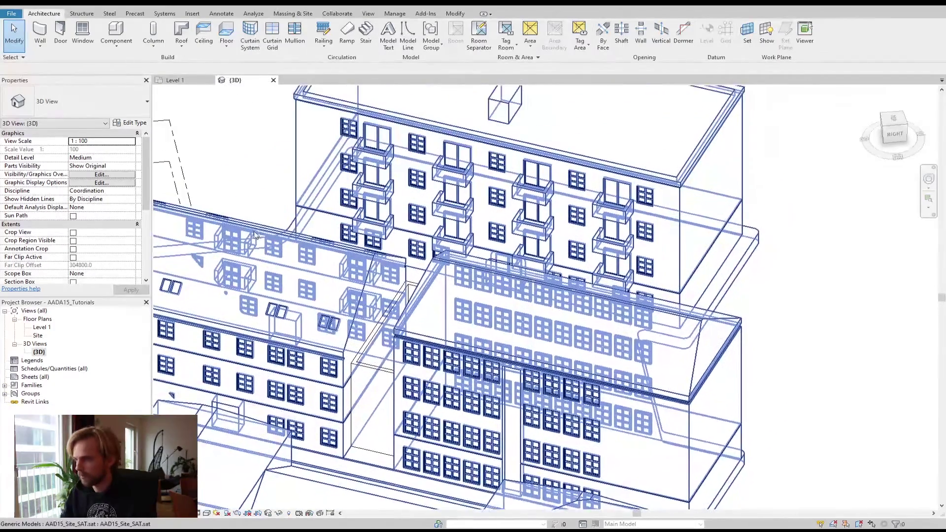
pyautogui.keyDown('shift'); pyautogui.moveTo(255, 235); pyautogui.dragTo(245, 231, button='middle'); pyautogui.keyUp('shift')
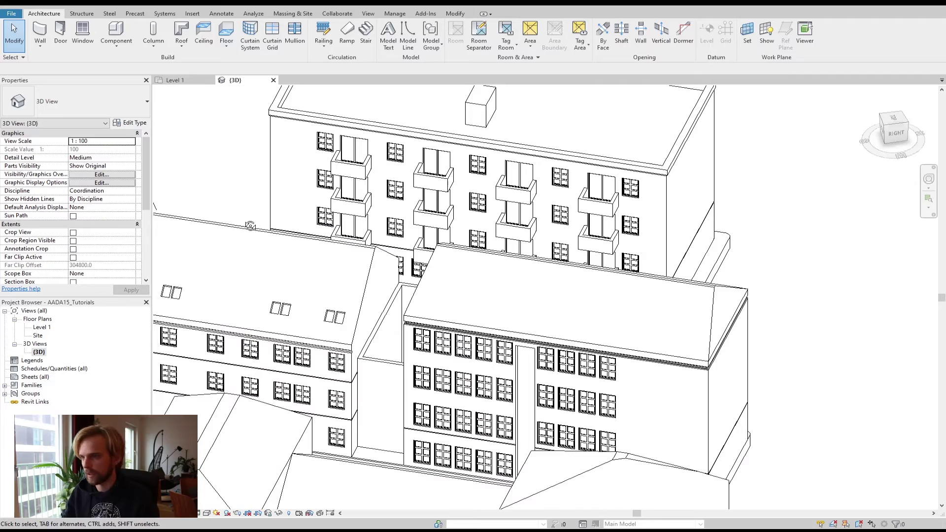
pyautogui.keyDown('shift'); pyautogui.moveTo(250, 225); pyautogui.dragTo(243, 250, button='middle'); pyautogui.keyUp('shift')
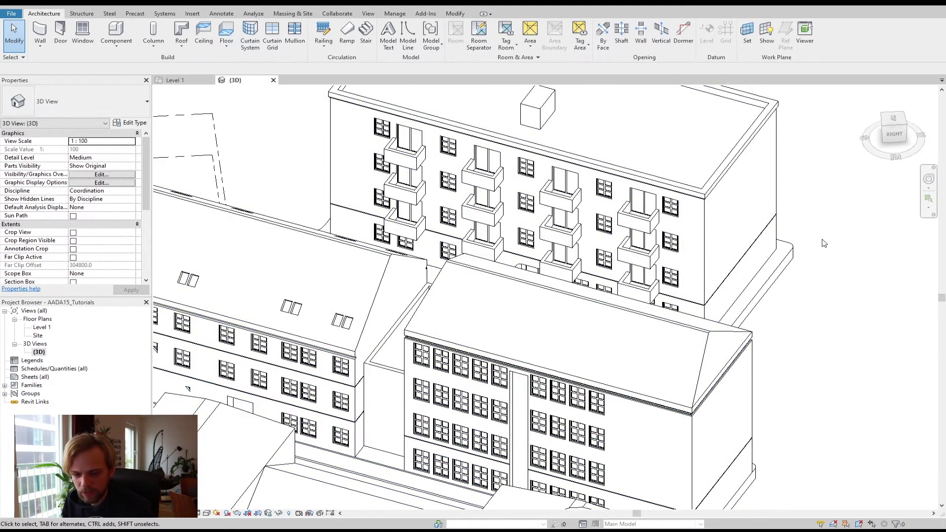
pyautogui.scroll(-3, 823, 243)
pyautogui.keyDown('shift'); pyautogui.moveTo(797, 339); pyautogui.dragTo(410, 296, button='middle'); pyautogui.keyUp('shift')
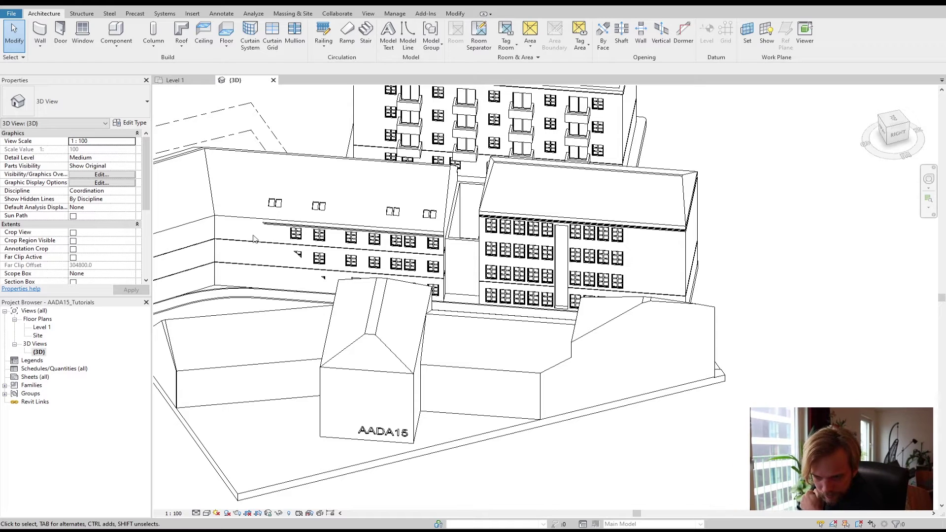
pyautogui.click(206, 513)
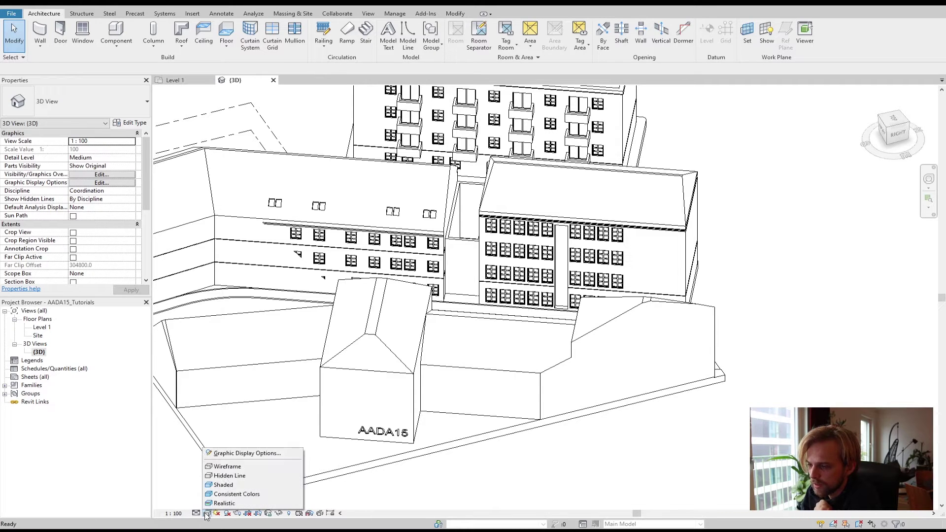
pyautogui.click(243, 486)
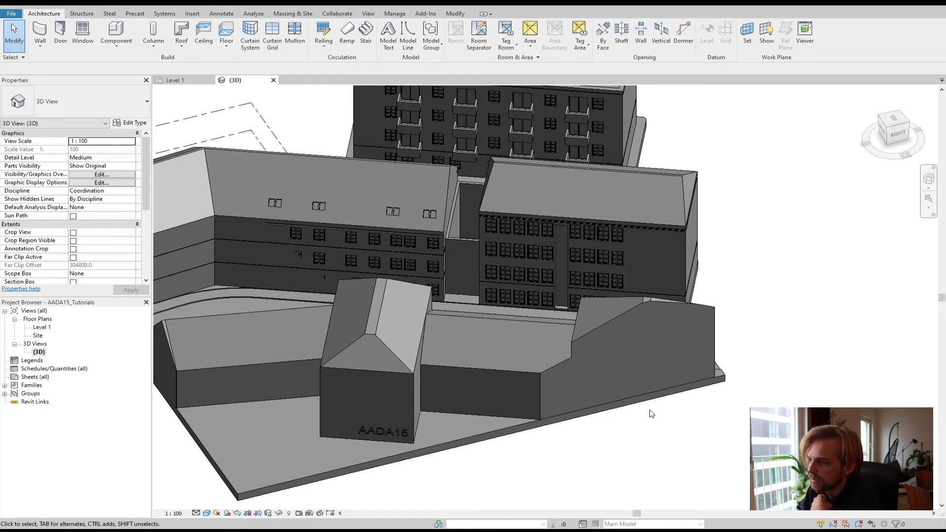
pyautogui.click(207, 513)
pyautogui.click(243, 477)
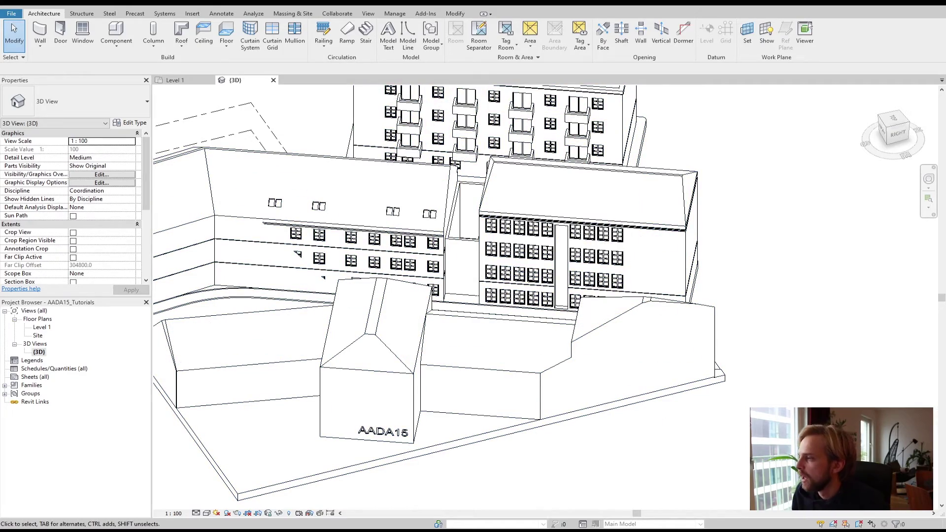
pyautogui.keyDown('shift'); pyautogui.moveTo(714, 389); pyautogui.dragTo(320, 298, button='middle'); pyautogui.keyUp('shift')
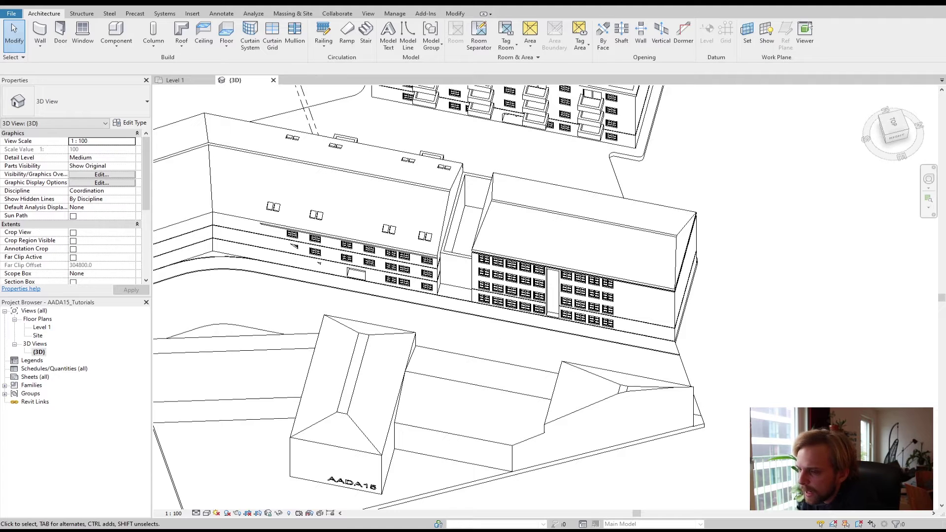
pyautogui.click(122, 493)
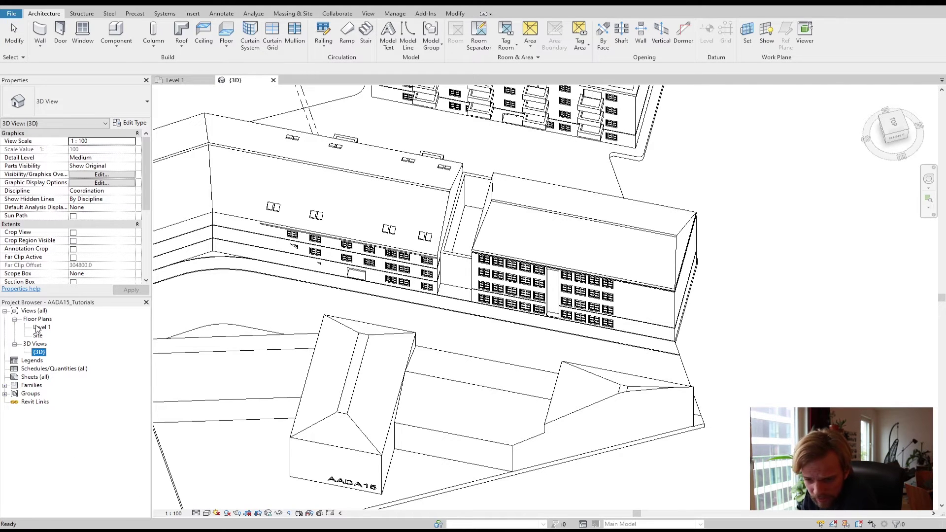
# Step: Open the Level 1 floor plan from the Project Browser's Floor Plans list
pyautogui.doubleClick(36, 328)
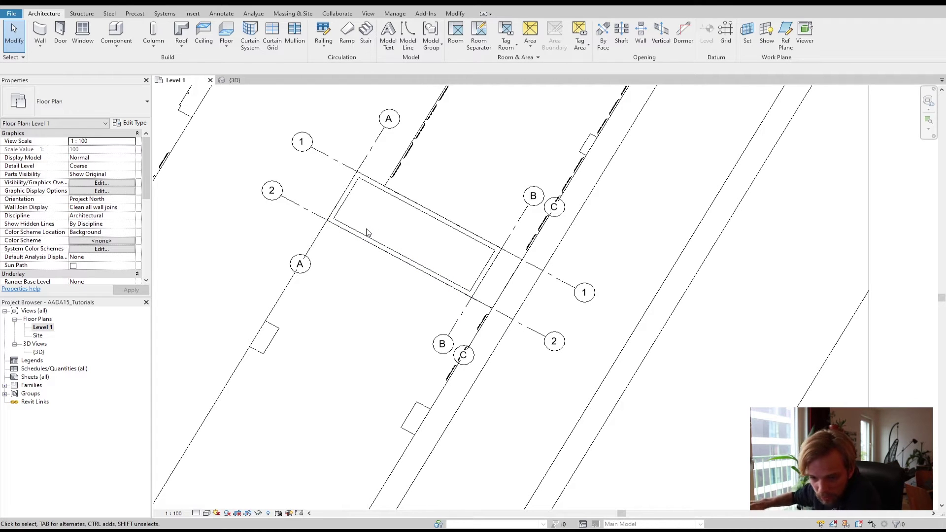
pyautogui.click(35, 327)
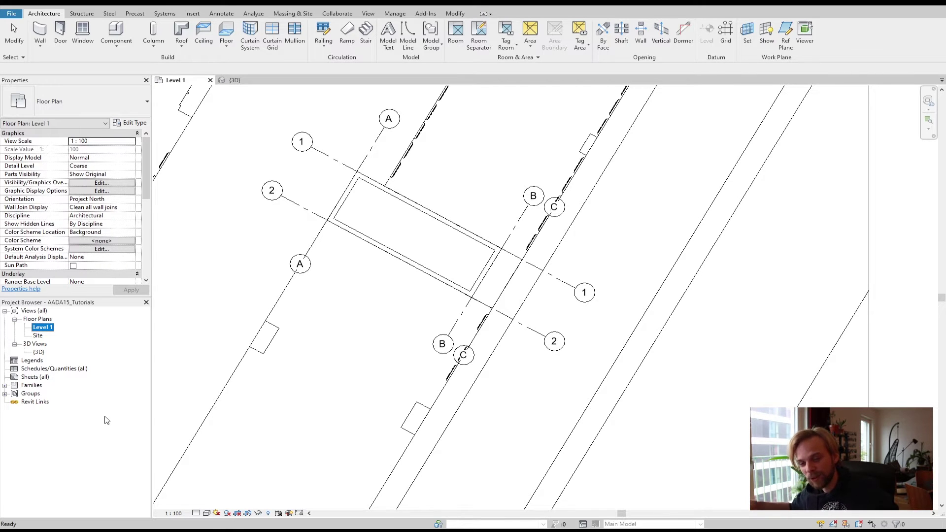
pyautogui.click(612, 217)
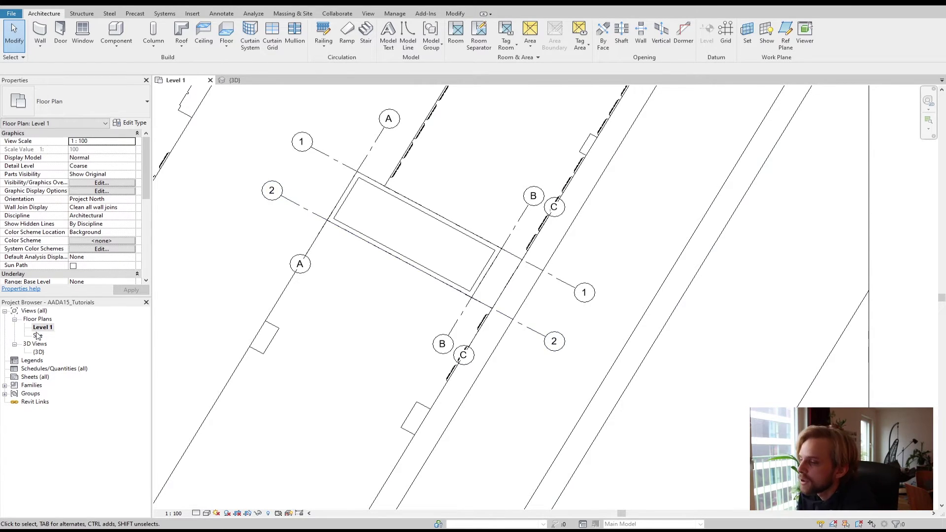
pyautogui.click(86, 411)
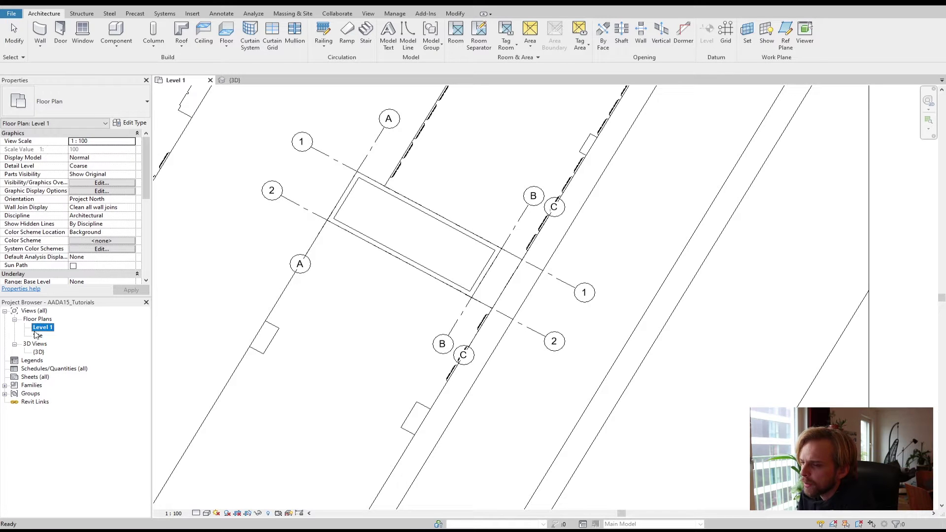
pyautogui.click(368, 13)
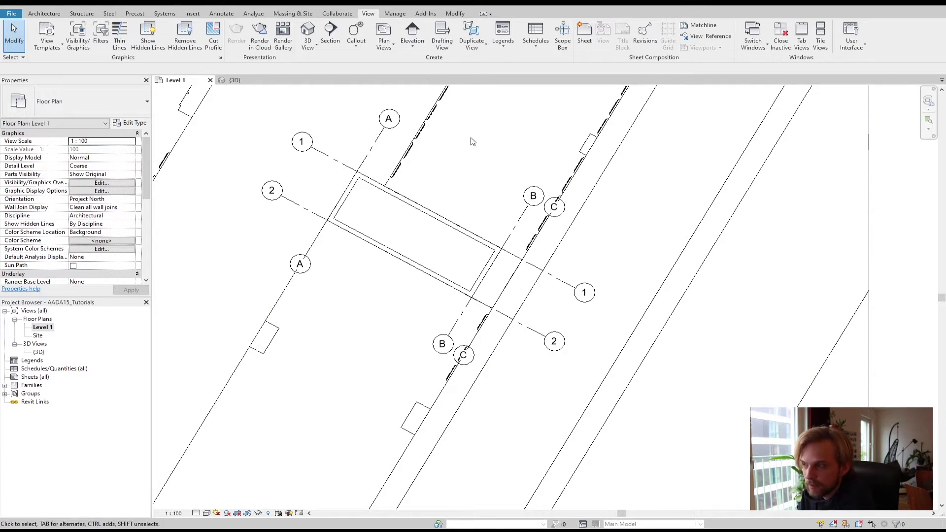
# Step: Place two elevation markers beyond opposite ends of grids 1 and 2
pyautogui.click(411, 32)
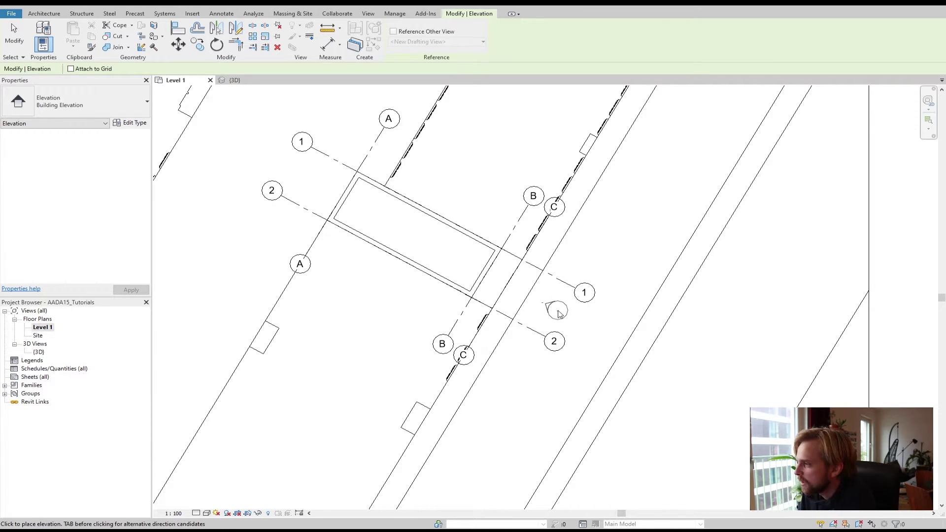
pyautogui.click(554, 312)
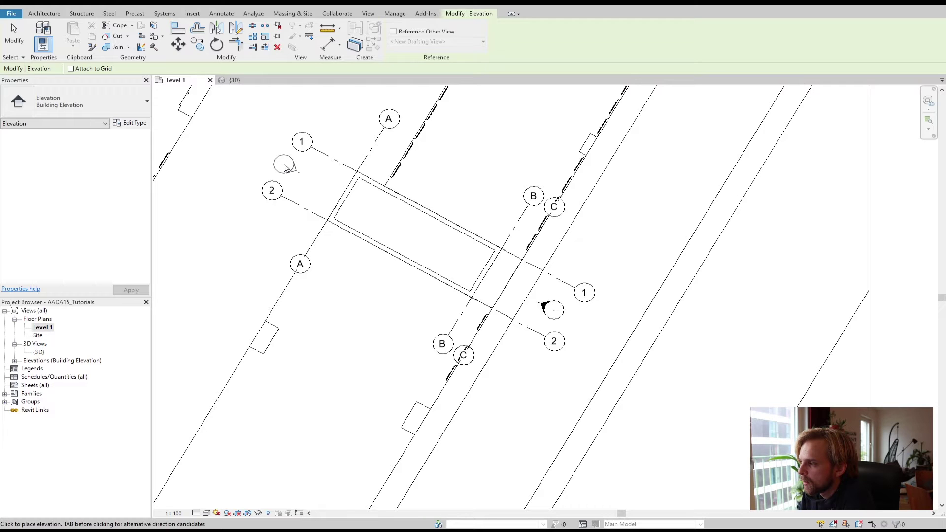
pyautogui.click(255, 151)
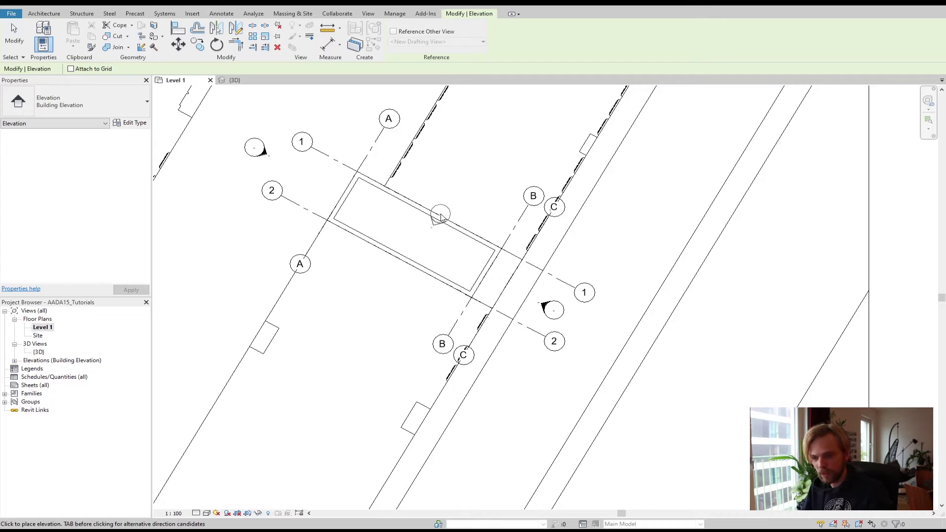
pyautogui.press('Escape')
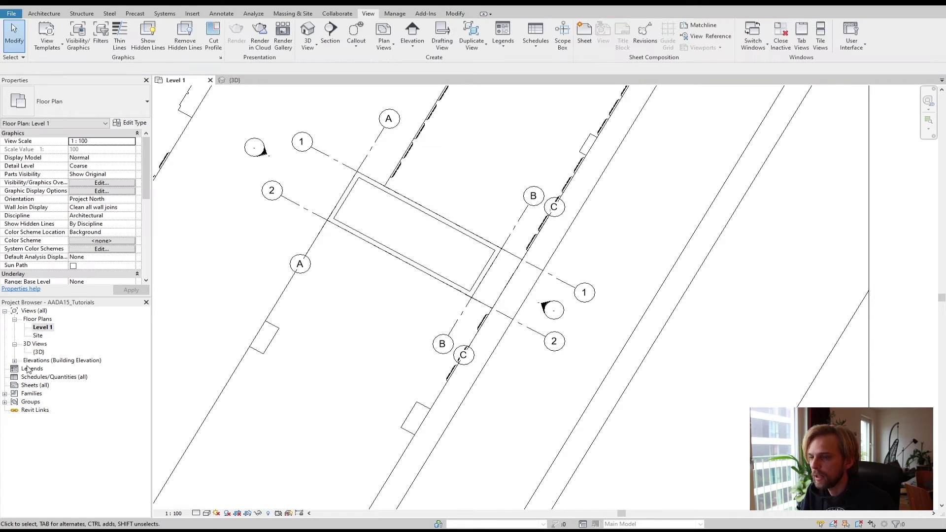
# Step: Drag the Elevation 1 - a marker down-right to sit just past grid bubble 2
pyautogui.click(15, 361)
pyautogui.click(56, 370)
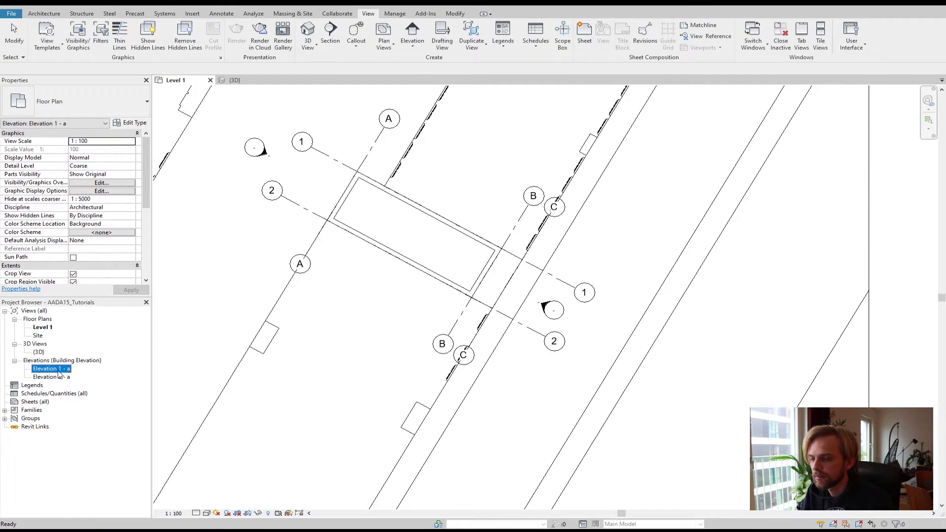
pyautogui.click(550, 309)
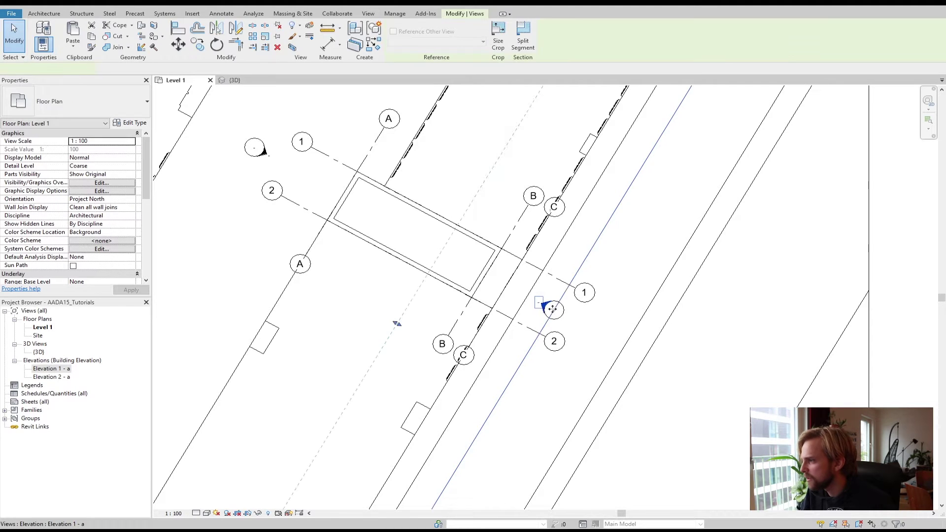
pyautogui.moveTo(552, 309); pyautogui.dragTo(580, 327)
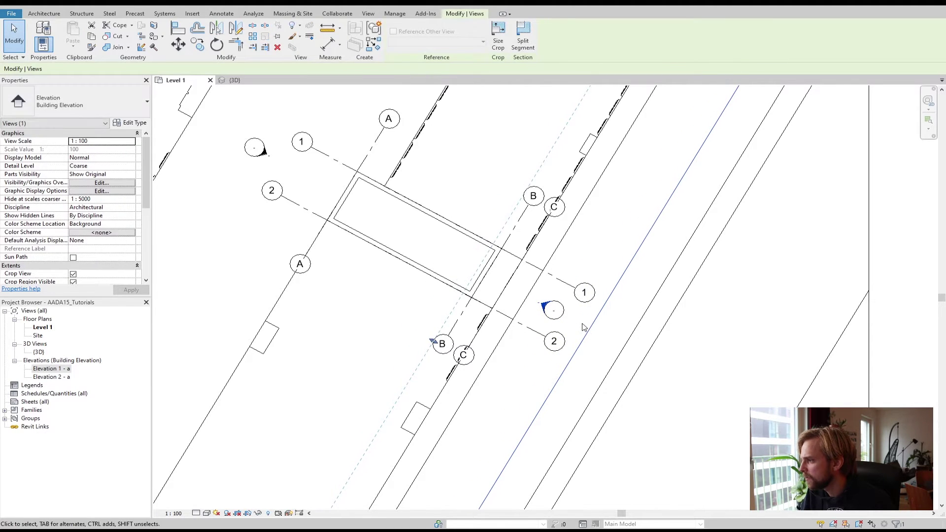
pyautogui.click(585, 324)
pyautogui.click(554, 309)
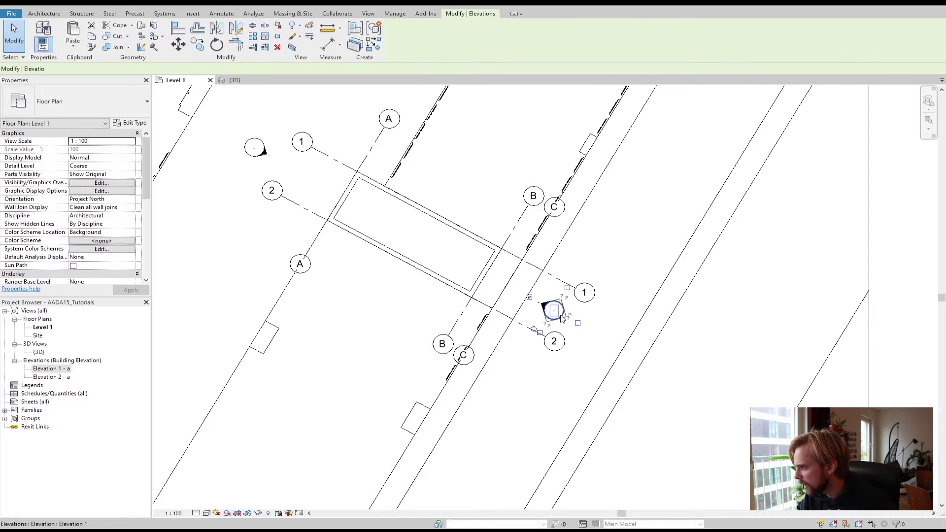
pyautogui.moveTo(569, 319); pyautogui.dragTo(600, 334)
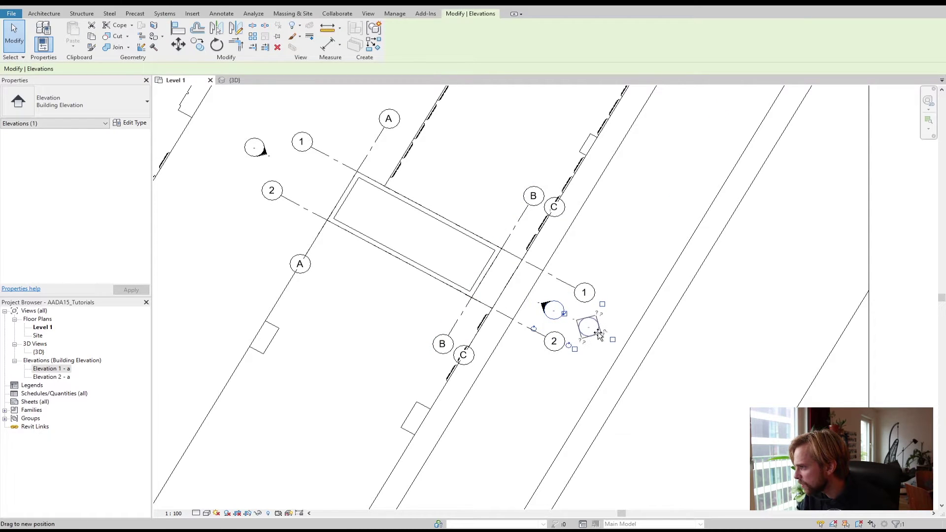
pyautogui.click(638, 257)
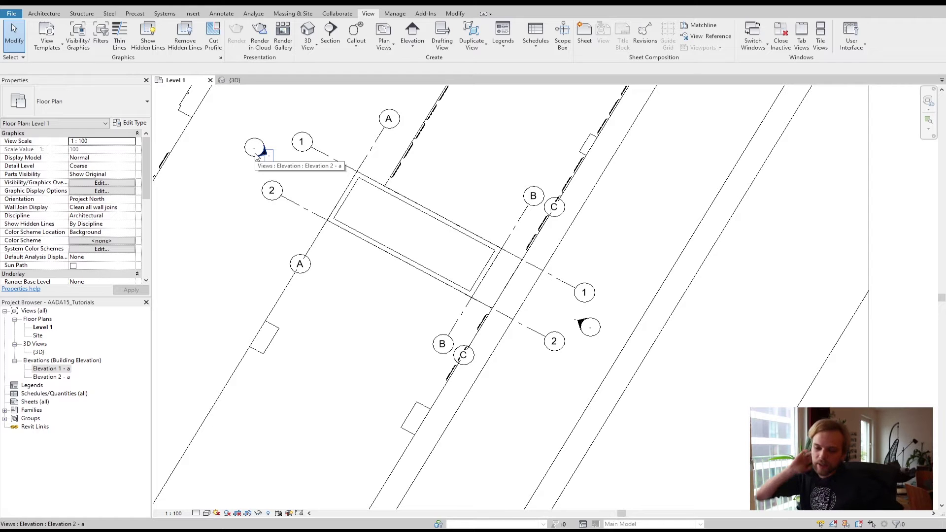
pyautogui.click(584, 339)
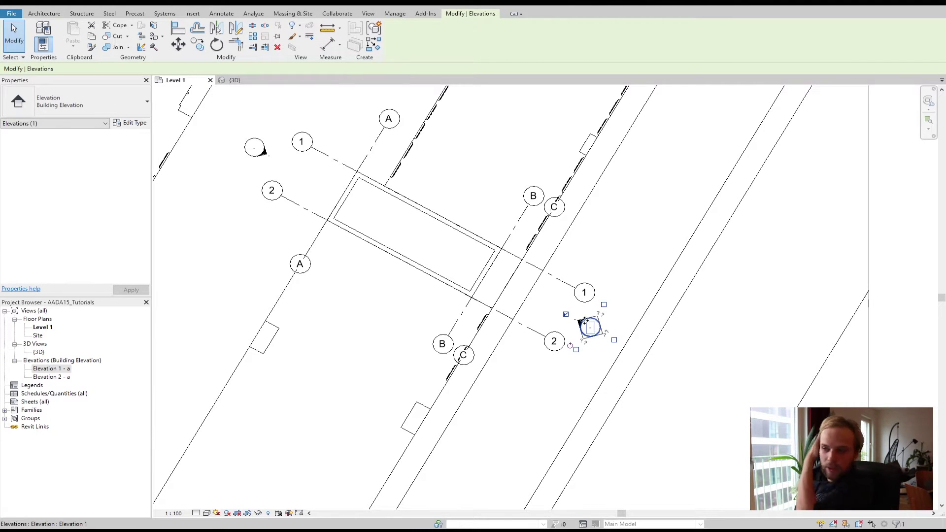
pyautogui.click(632, 239)
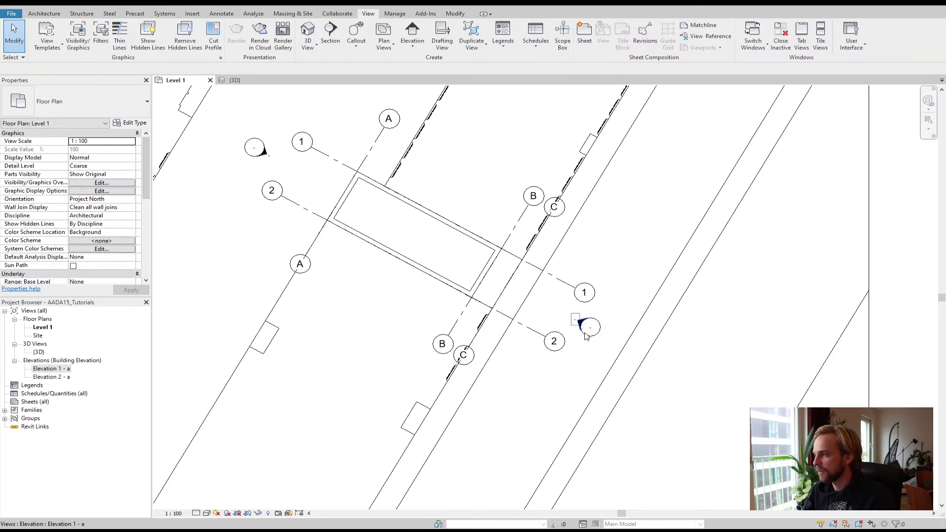
pyautogui.click(582, 323)
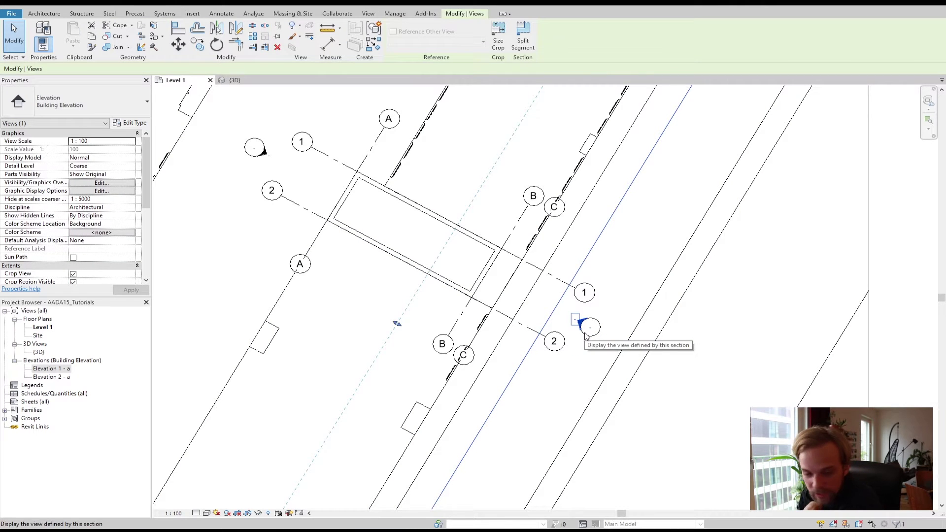
pyautogui.click(600, 299)
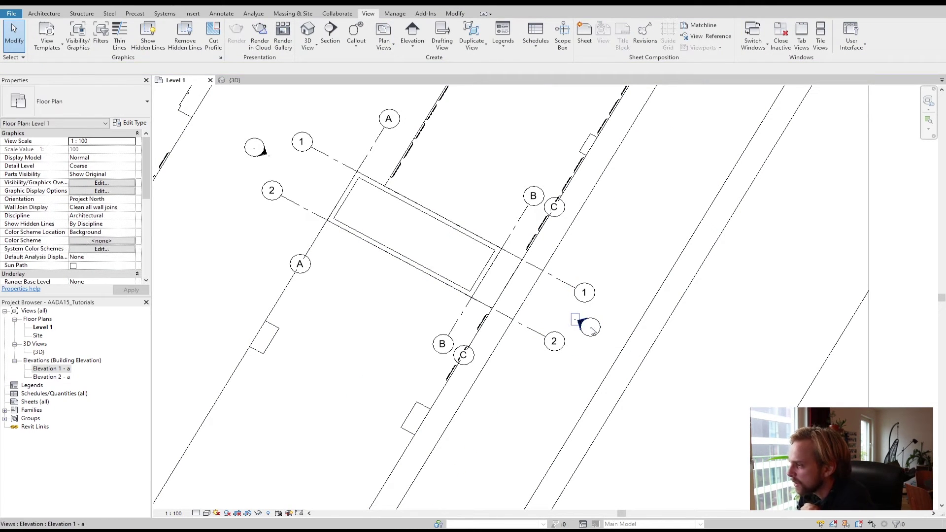
pyautogui.scroll(6, 592, 329)
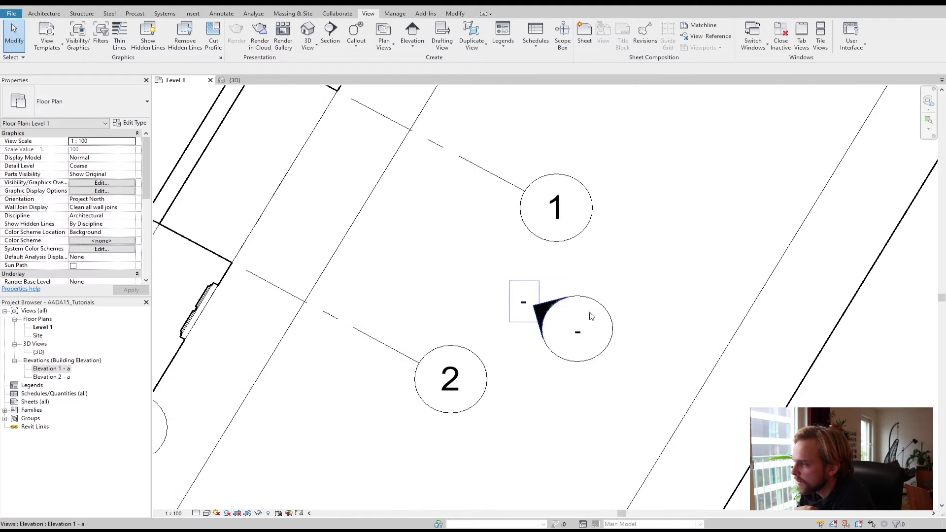
pyautogui.moveTo(566, 321); pyautogui.dragTo(498, 302, button='middle')
pyautogui.scroll(1, 499, 302)
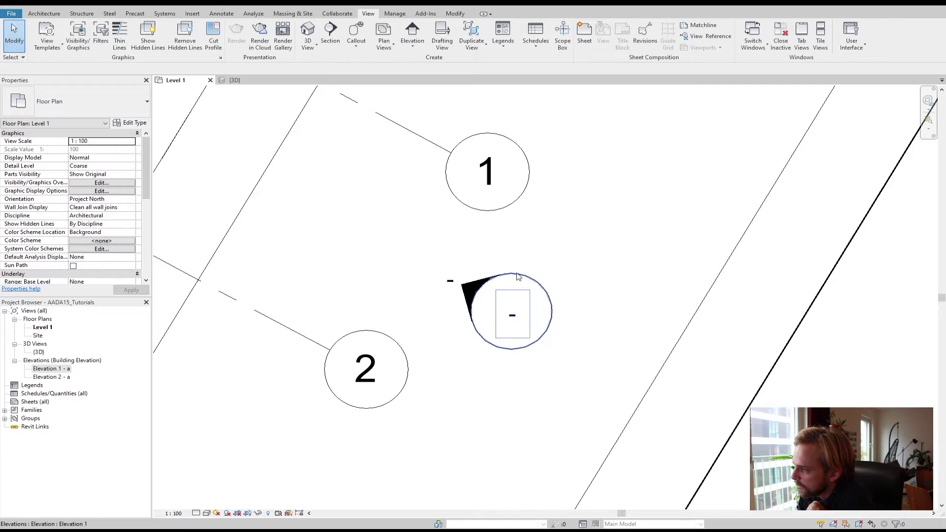
pyautogui.click(522, 349)
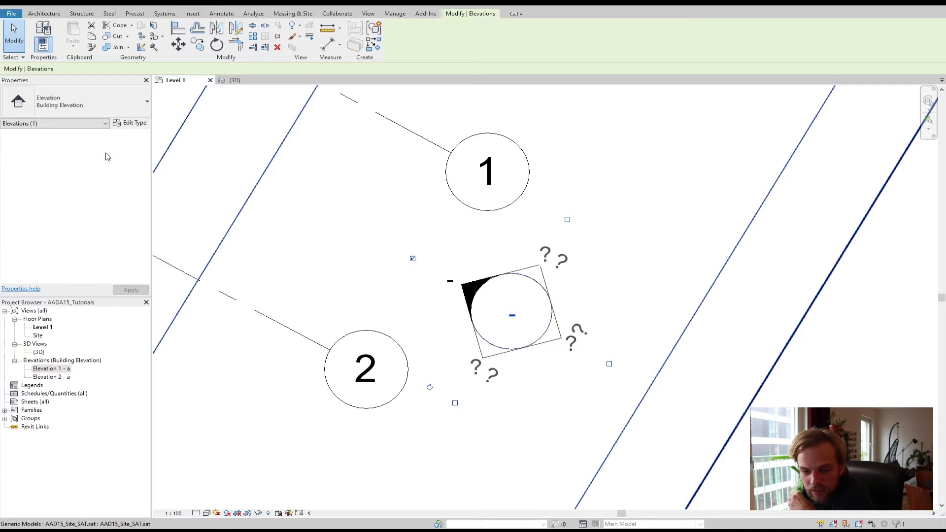
pyautogui.click(104, 106)
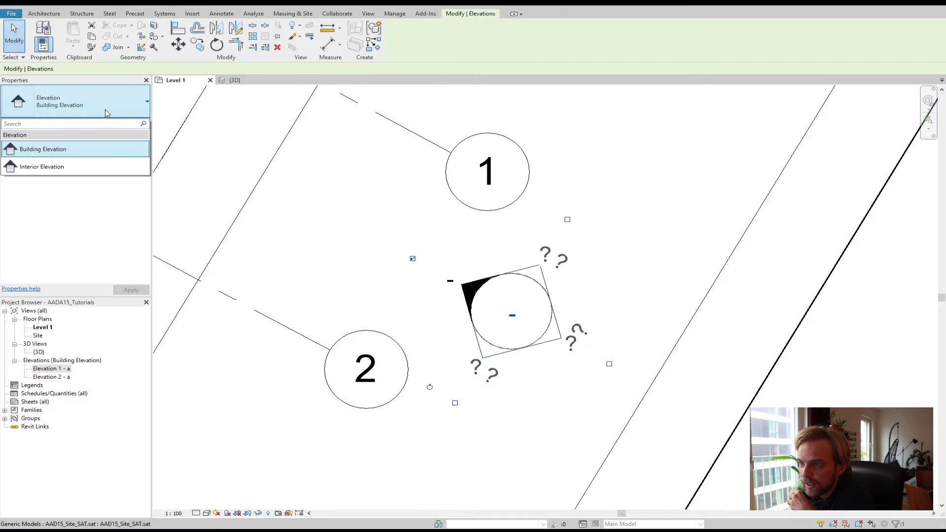
pyautogui.click(106, 113)
pyautogui.click(131, 123)
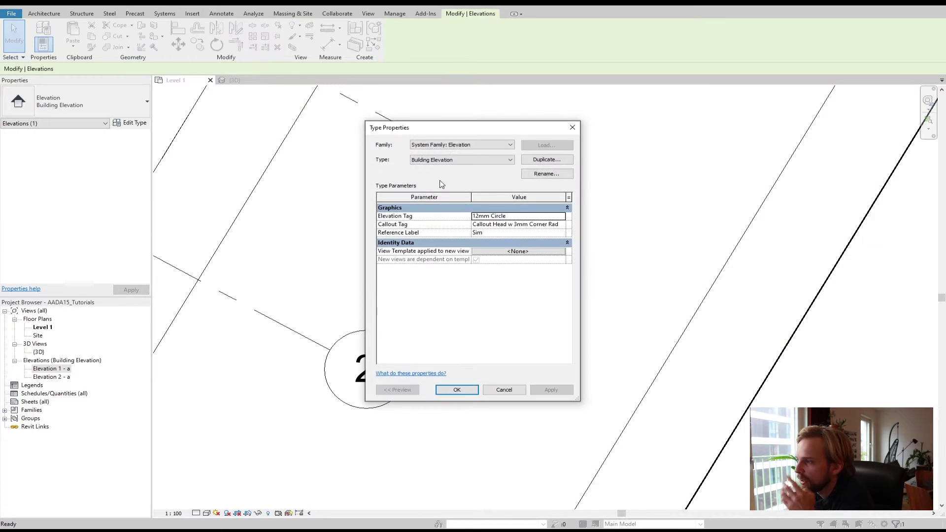
pyautogui.click(562, 217)
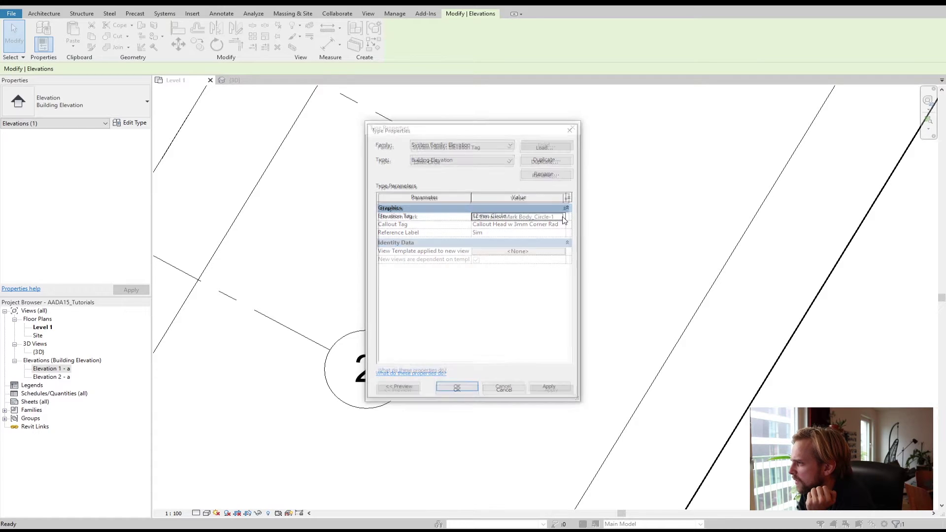
pyautogui.click(527, 218)
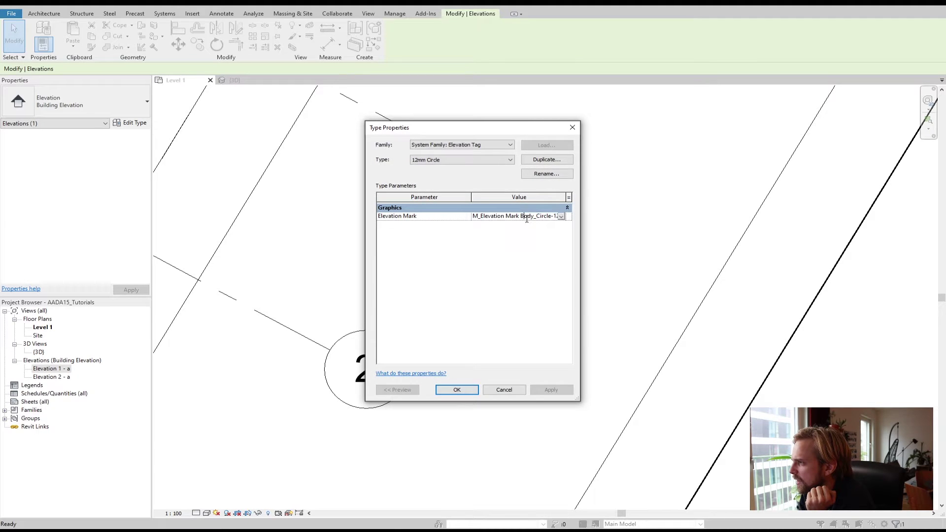
pyautogui.click(562, 217)
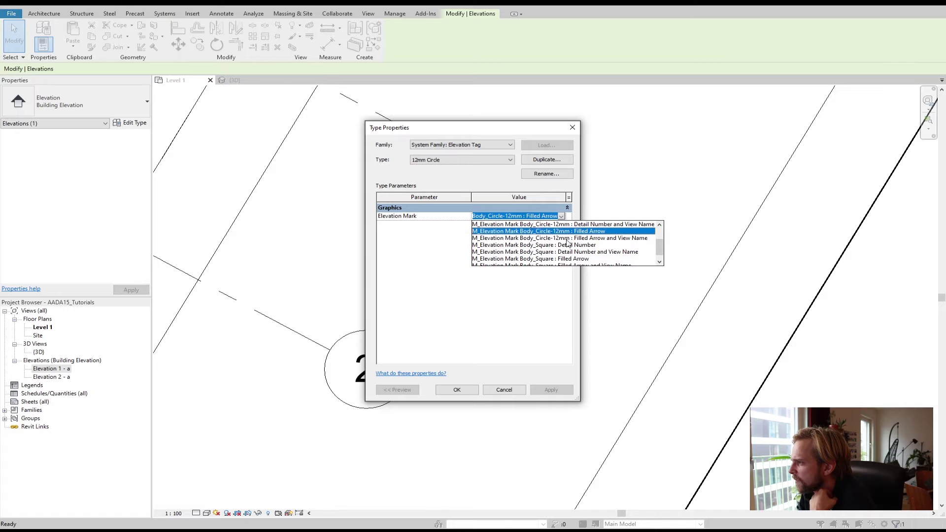
pyautogui.click(489, 326)
pyautogui.click(500, 390)
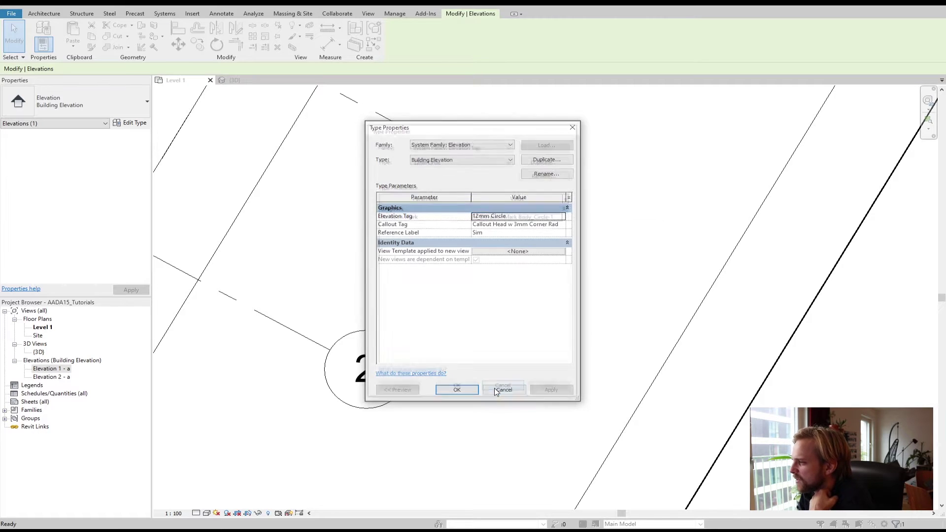
pyautogui.click(493, 394)
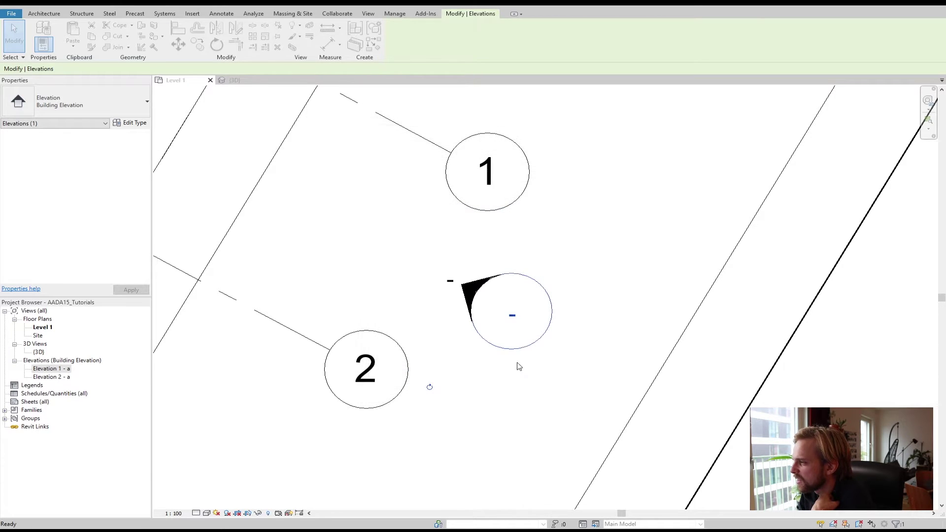
pyautogui.click(526, 270)
pyautogui.click(610, 264)
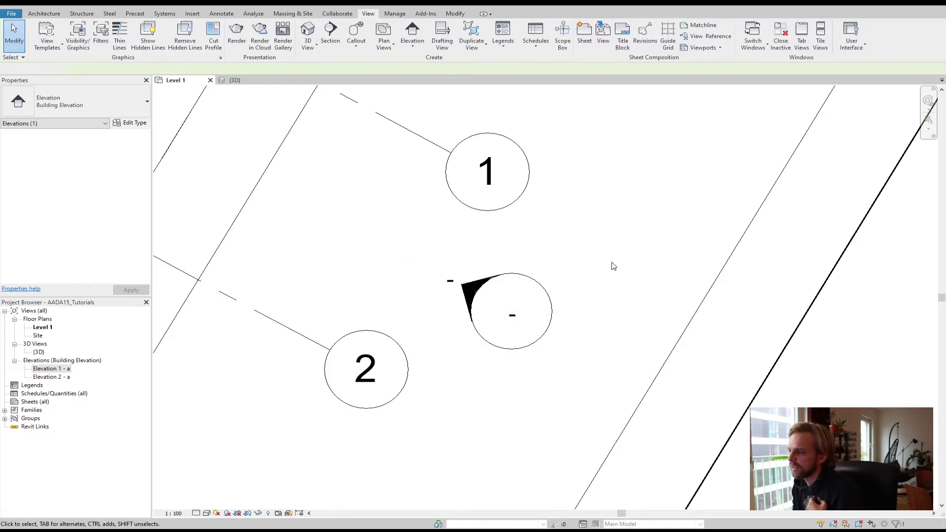
pyautogui.click(543, 291)
pyautogui.click(570, 271)
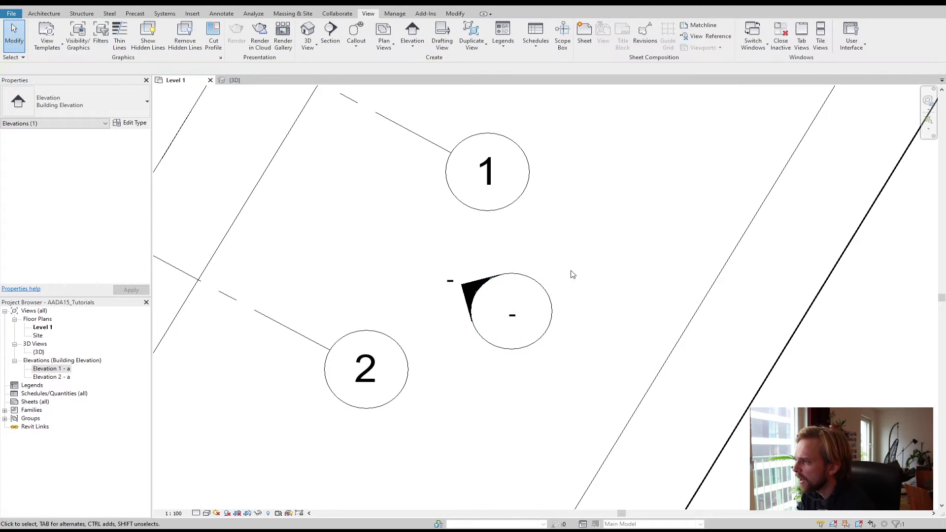
pyautogui.click(548, 293)
pyautogui.click(567, 219)
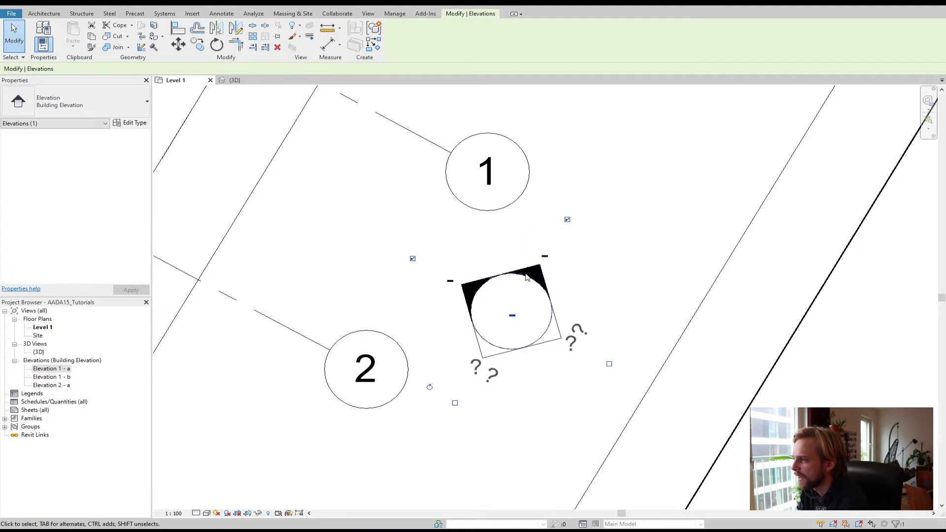
pyautogui.click(567, 219)
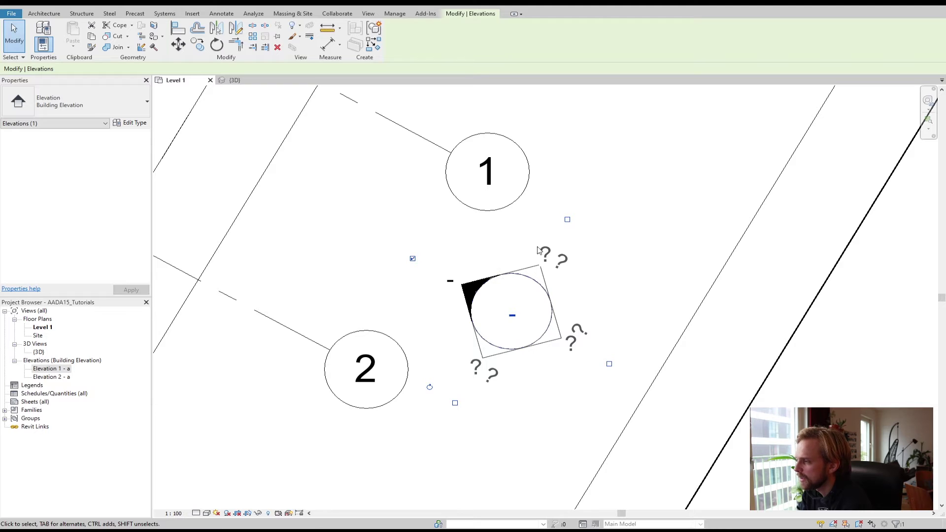
pyautogui.click(447, 225)
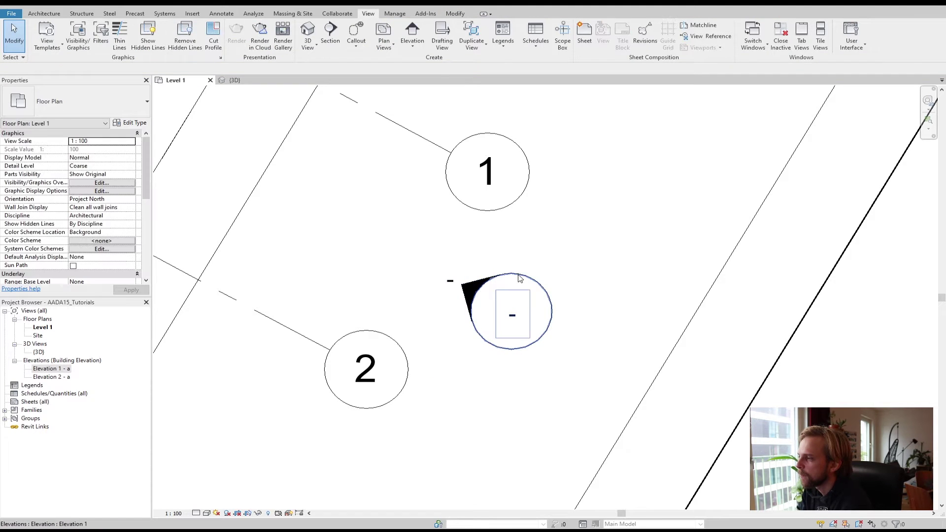
pyautogui.click(453, 292)
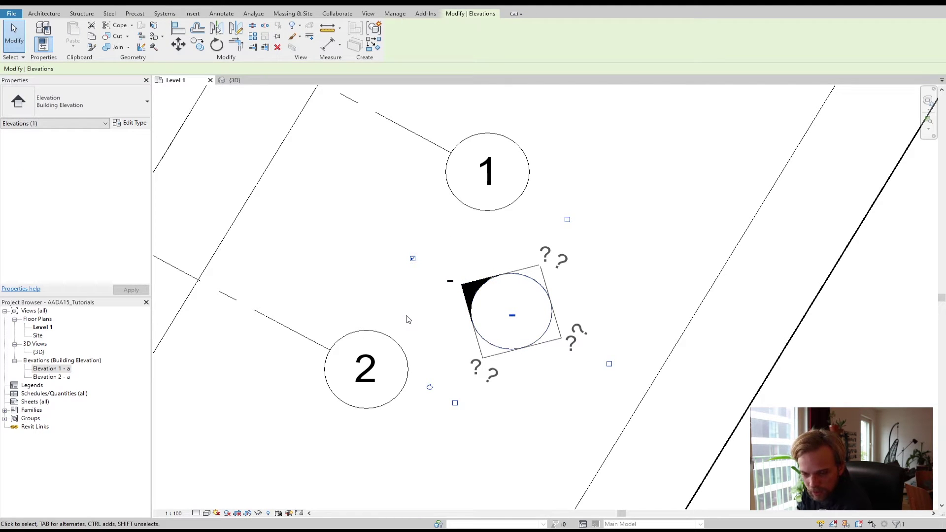
pyautogui.click(422, 322)
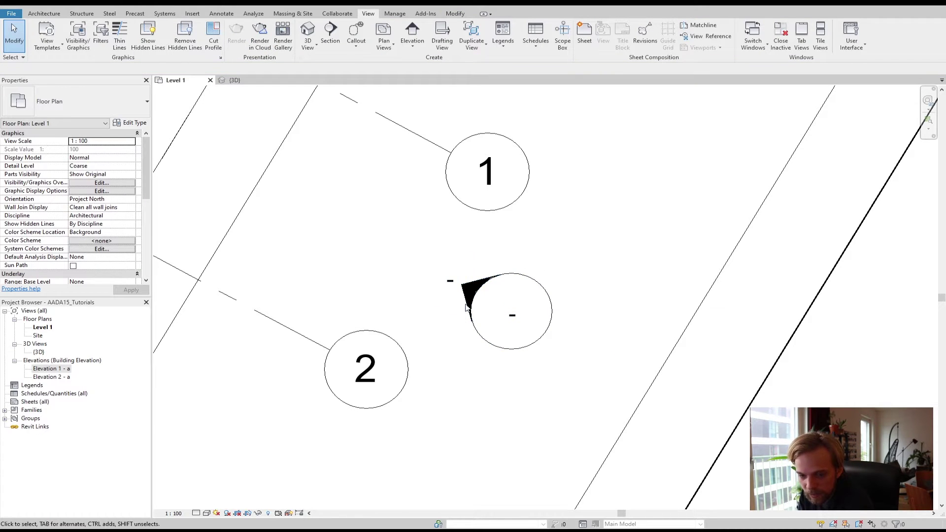
pyautogui.click(482, 282)
# Step: Shorten Elevation 1 - a's line from both ends so it spans grids 1 and 2
pyautogui.scroll(-6, 458, 289)
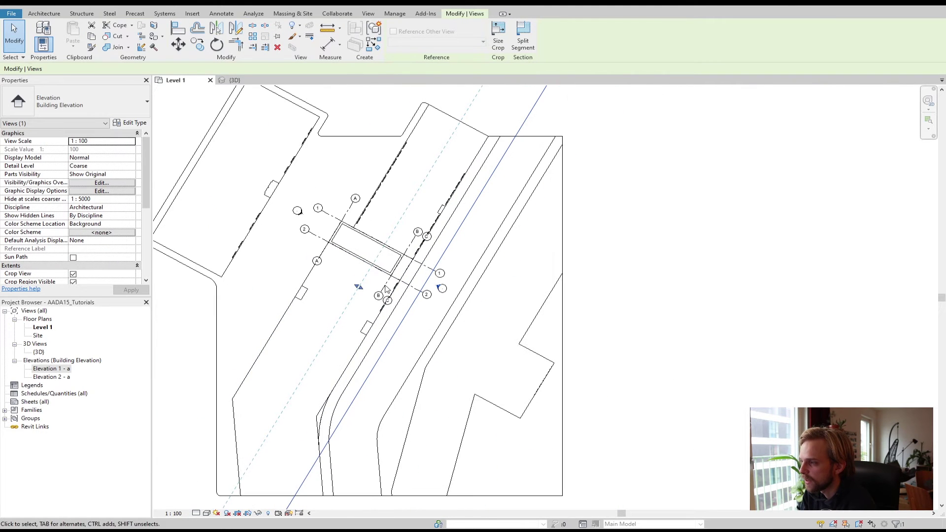
pyautogui.scroll(-5, 345, 305)
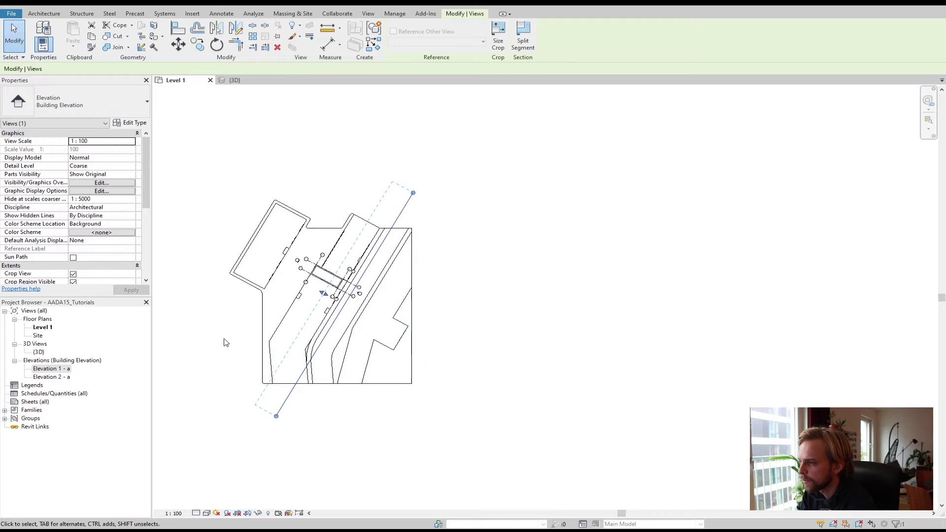
pyautogui.scroll(1, 220, 323)
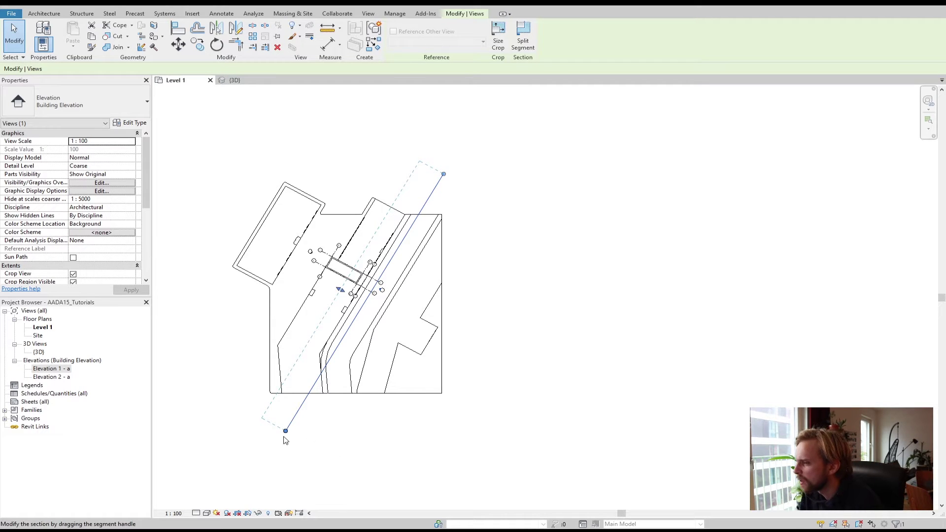
pyautogui.moveTo(286, 431); pyautogui.dragTo(371, 311)
pyautogui.scroll(2, 382, 249)
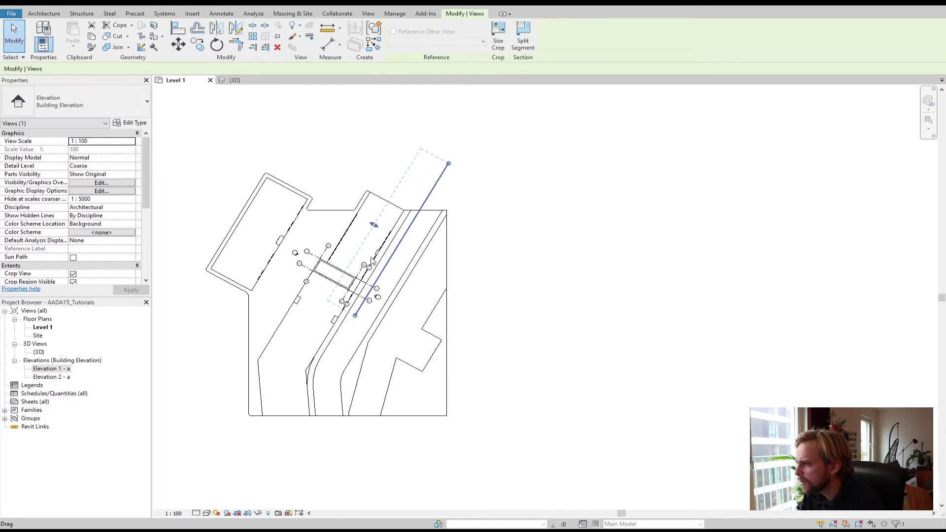
pyautogui.moveTo(477, 135); pyautogui.dragTo(396, 277)
# Step: Extend Elevation 1 - a's far clip depth across the building, then nudge it slightly closer
pyautogui.scroll(2, 315, 302)
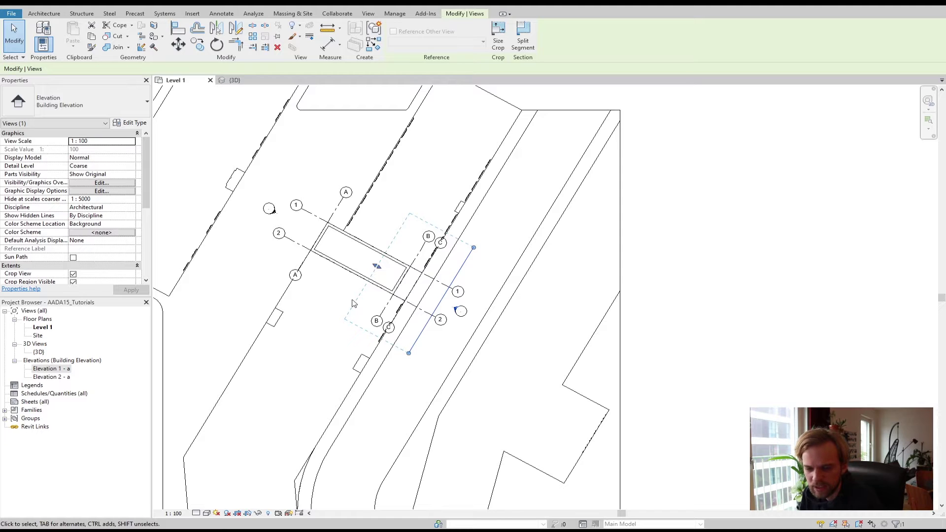
pyautogui.moveTo(417, 310); pyautogui.dragTo(452, 343, button='middle')
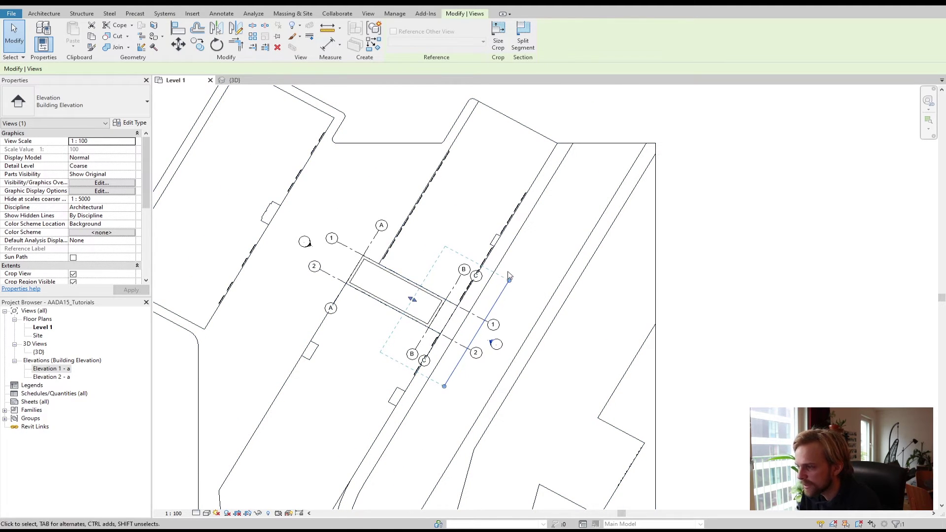
pyautogui.scroll(2, 416, 298)
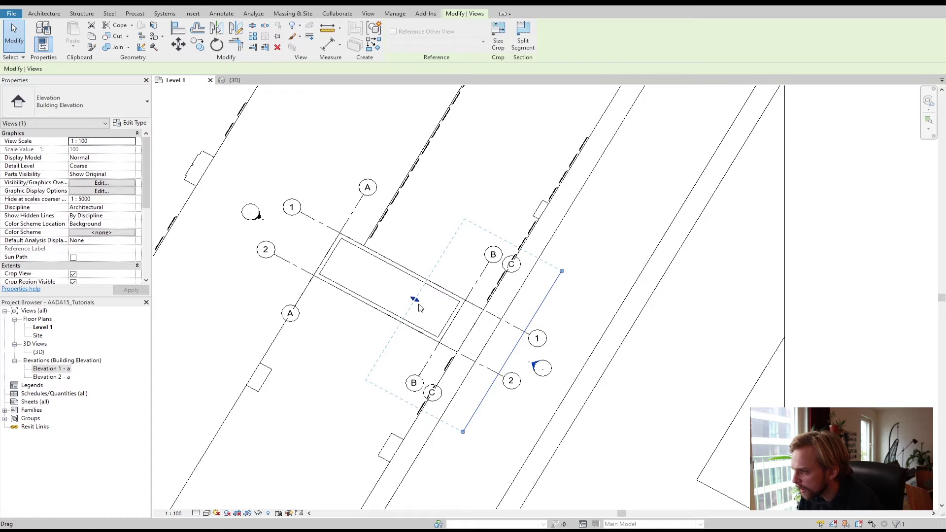
pyautogui.scroll(-1, 417, 303)
pyautogui.moveTo(422, 313); pyautogui.dragTo(482, 342, button='middle')
pyautogui.moveTo(482, 345); pyautogui.dragTo(264, 250)
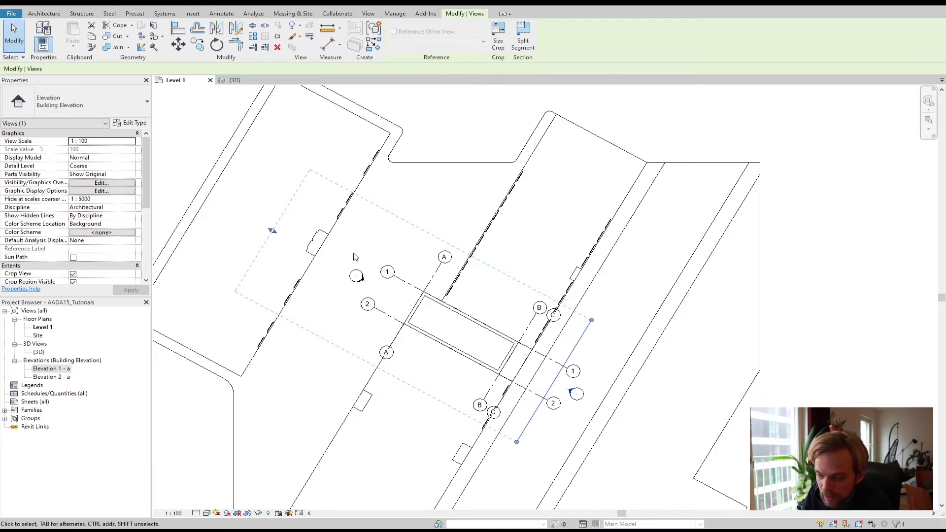
pyautogui.scroll(-2, 316, 301)
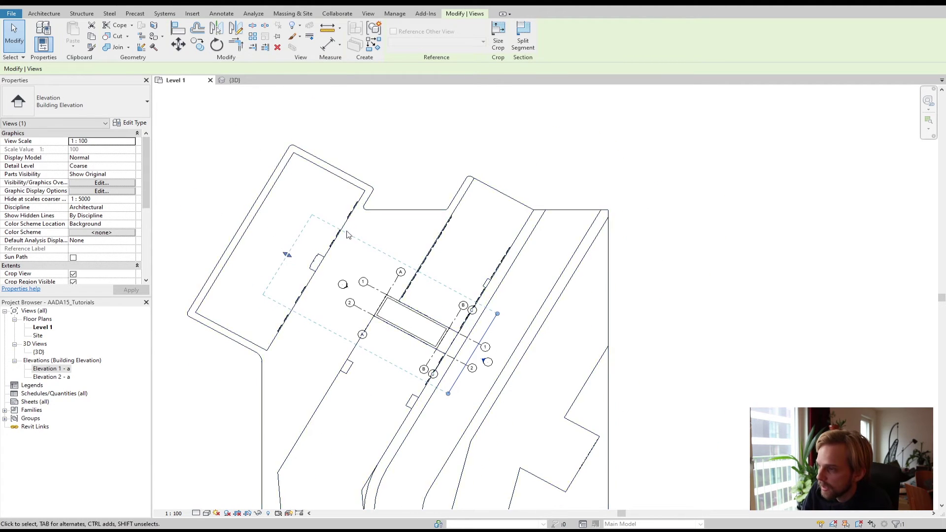
pyautogui.moveTo(290, 256)
pyautogui.mouseDown()
pyautogui.moveTo(377, 302)
pyautogui.moveTo(478, 381)
pyautogui.moveTo(295, 275)
pyautogui.mouseUp()
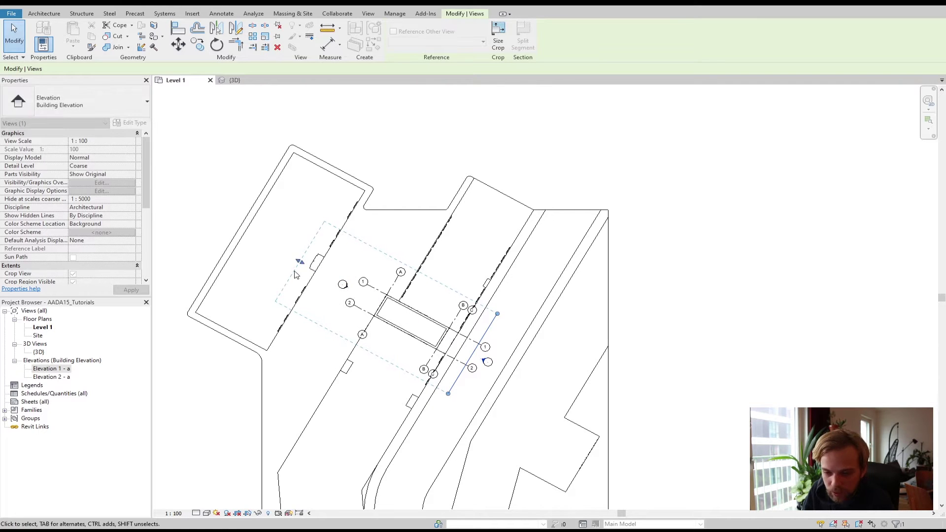
pyautogui.click(452, 158)
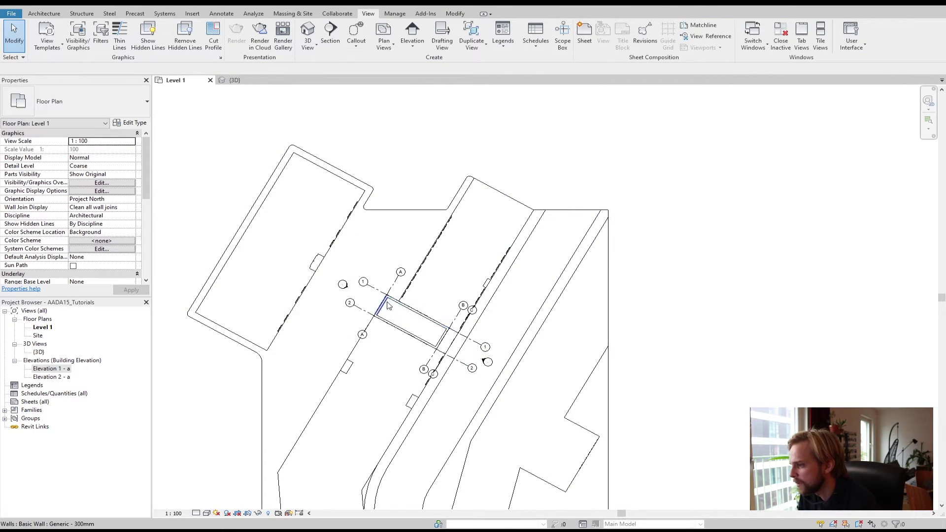
pyautogui.moveTo(355, 299); pyautogui.dragTo(316, 270, button='middle')
pyautogui.scroll(5, 312, 260)
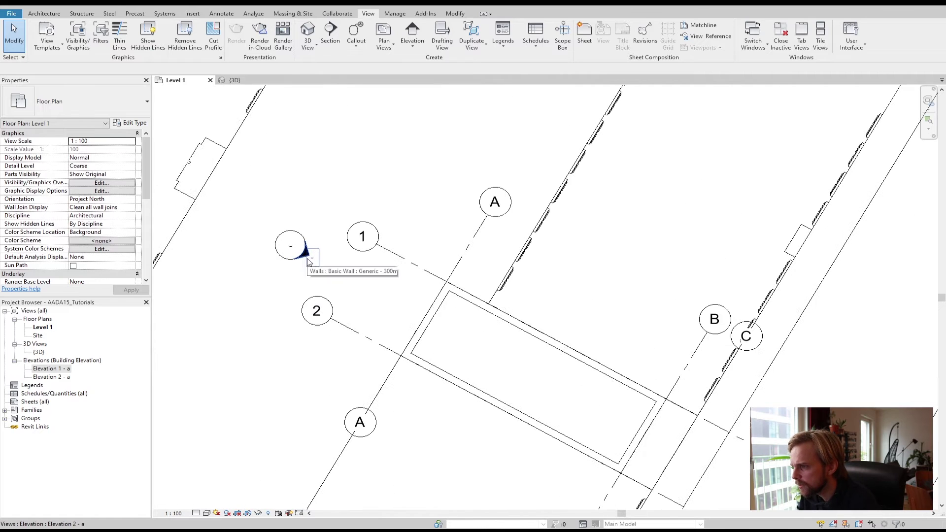
pyautogui.click(305, 256)
pyautogui.scroll(-5, 307, 259)
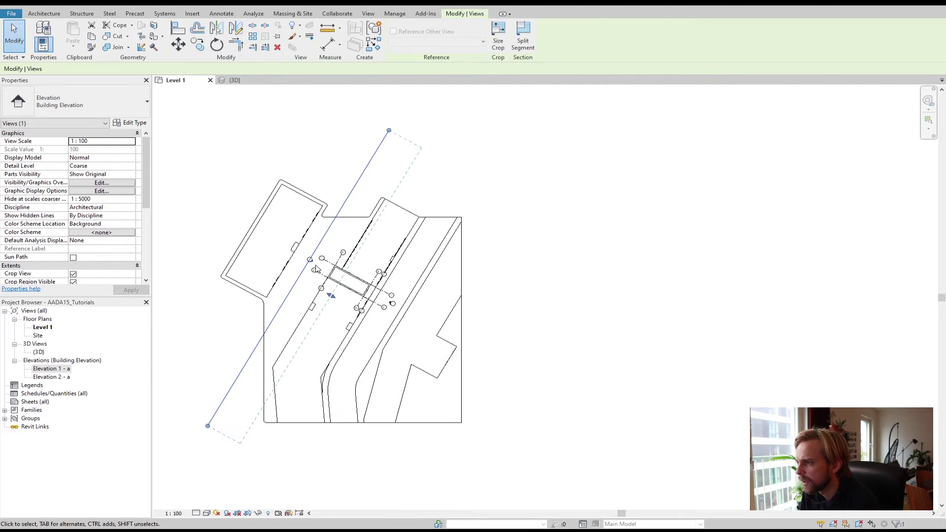
pyautogui.moveTo(208, 426); pyautogui.dragTo(305, 282)
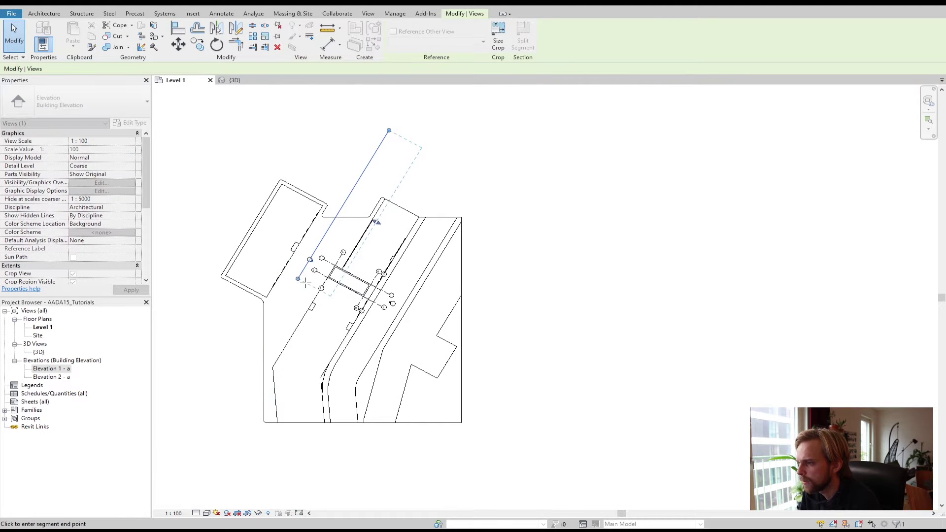
pyautogui.moveTo(388, 130)
pyautogui.mouseDown()
pyautogui.moveTo(321, 240)
pyautogui.moveTo(336, 240)
pyautogui.mouseUp()
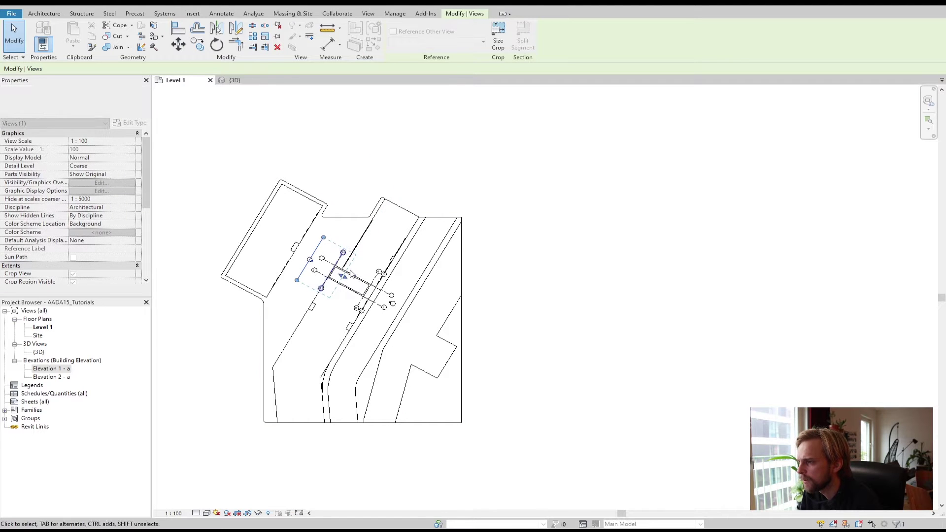
pyautogui.moveTo(343, 276); pyautogui.dragTo(424, 323)
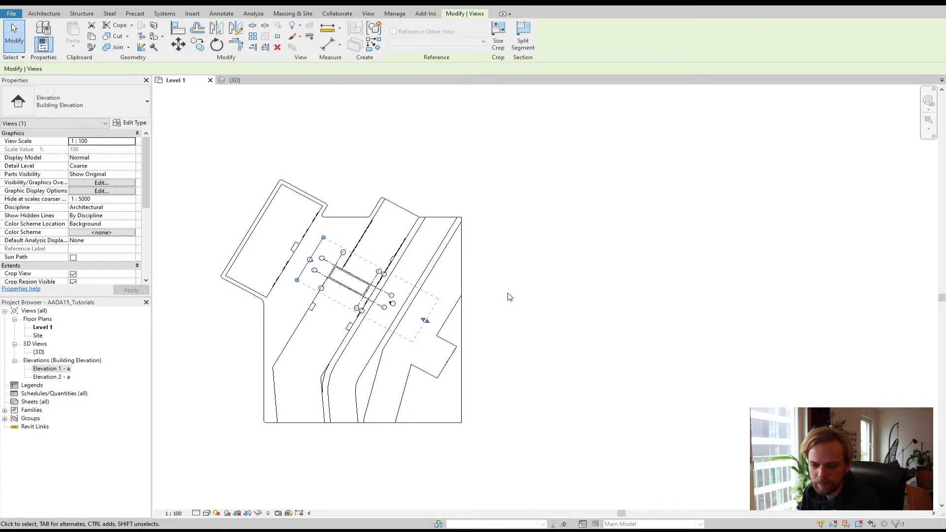
pyautogui.click(496, 362)
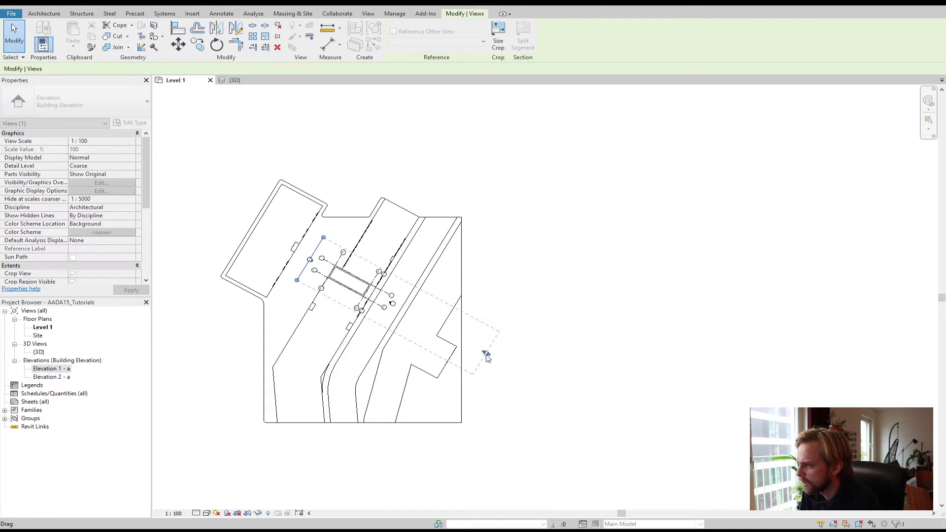
pyautogui.scroll(5, 301, 260)
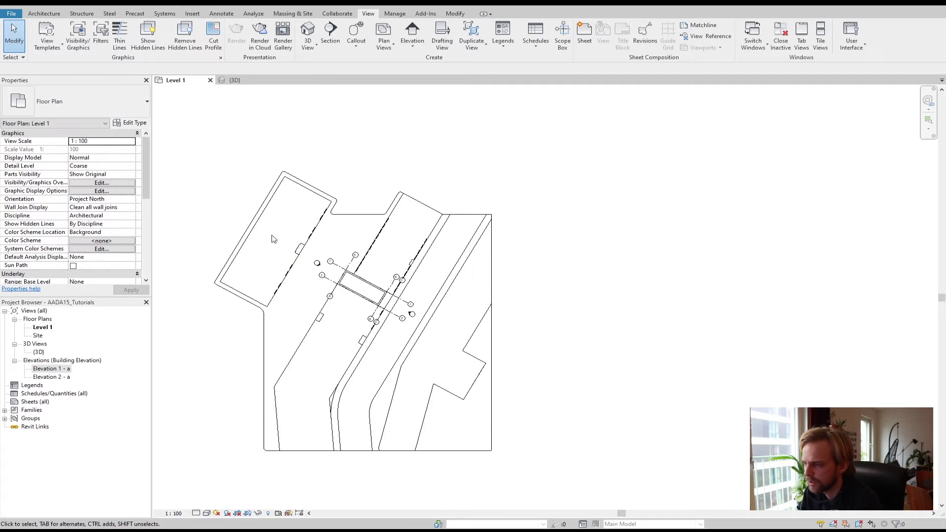
pyautogui.click(328, 266)
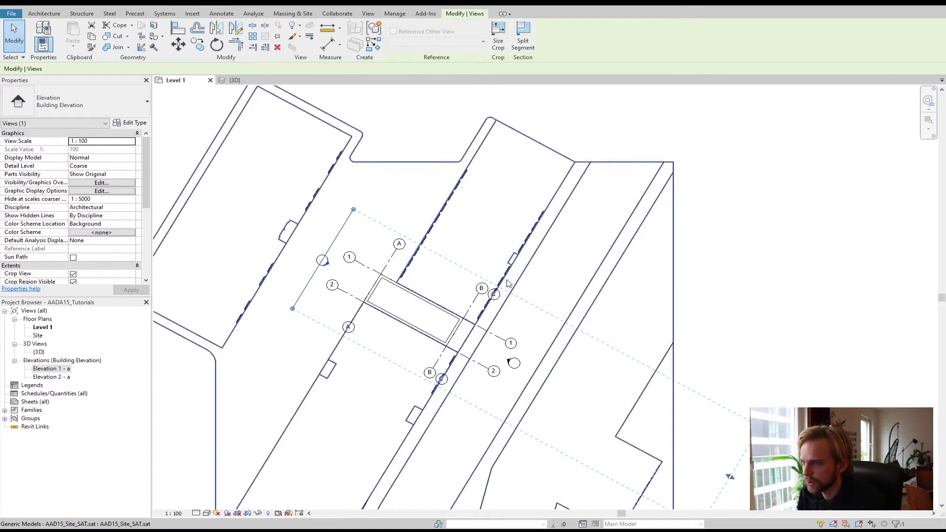
pyautogui.click(635, 267)
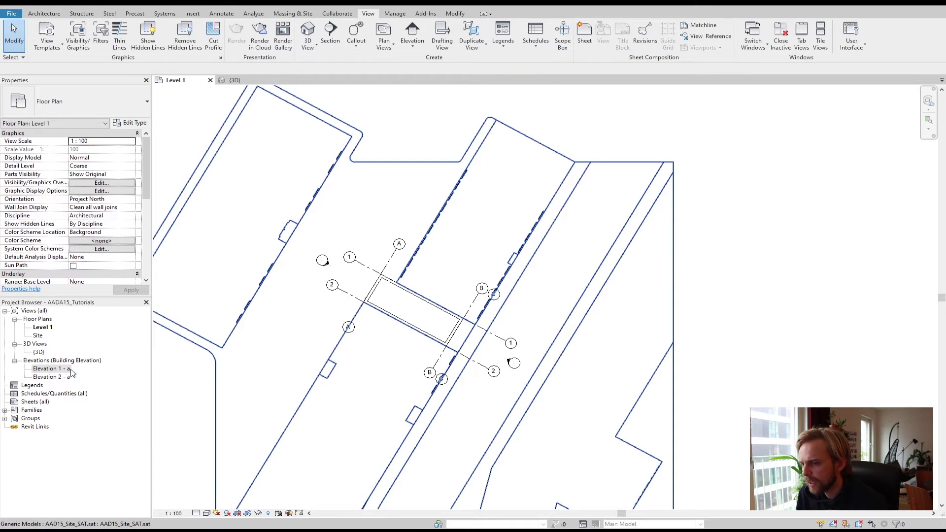
pyautogui.click(327, 264)
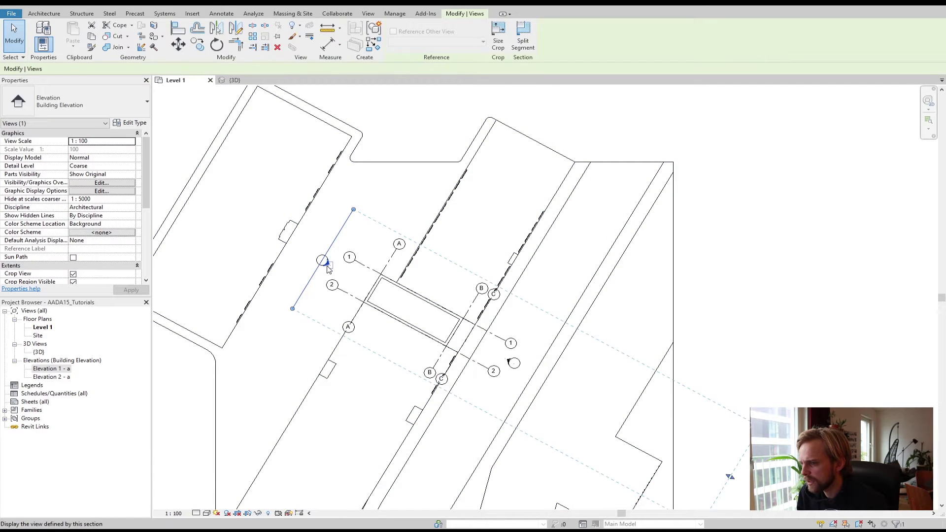
pyautogui.click(185, 402)
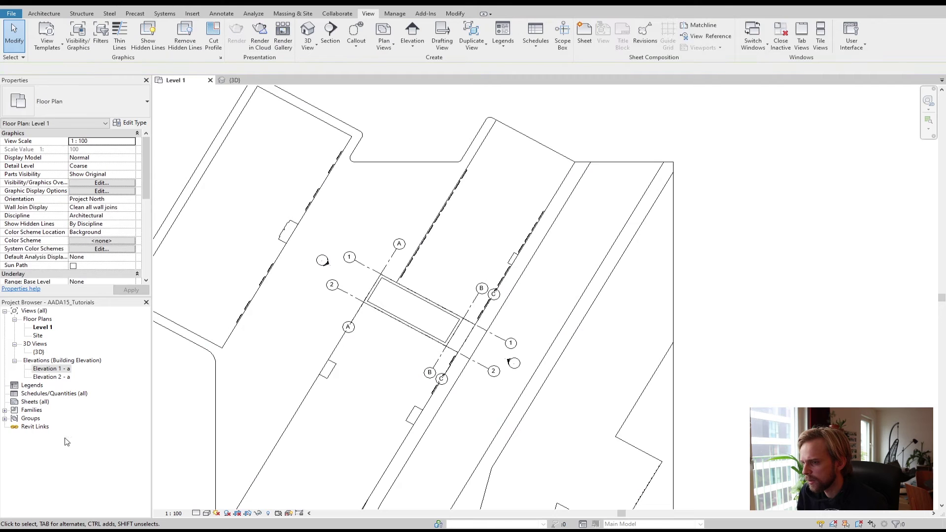
pyautogui.click(55, 369)
# Step: Open the Elevation 2 - a view, saving the project when prompted
pyautogui.click(50, 370)
pyautogui.doubleClick(50, 370)
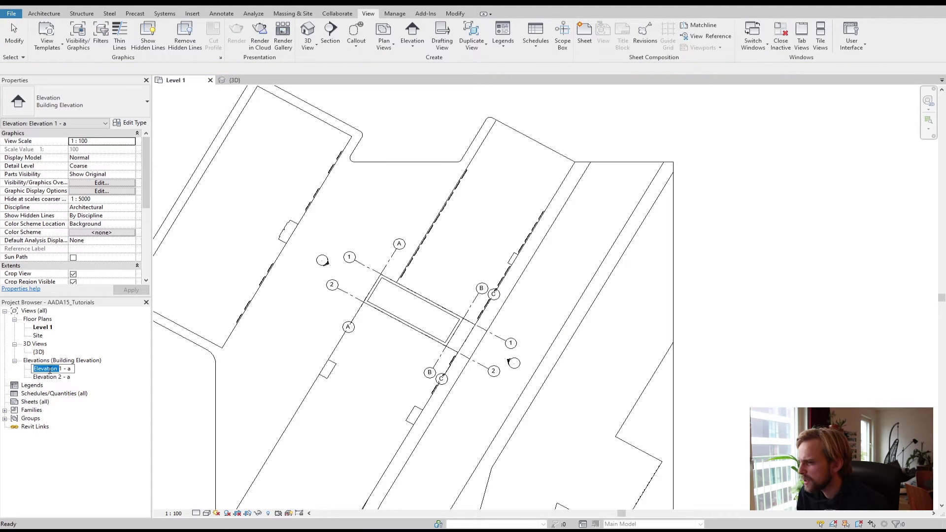
pyautogui.doubleClick(49, 377)
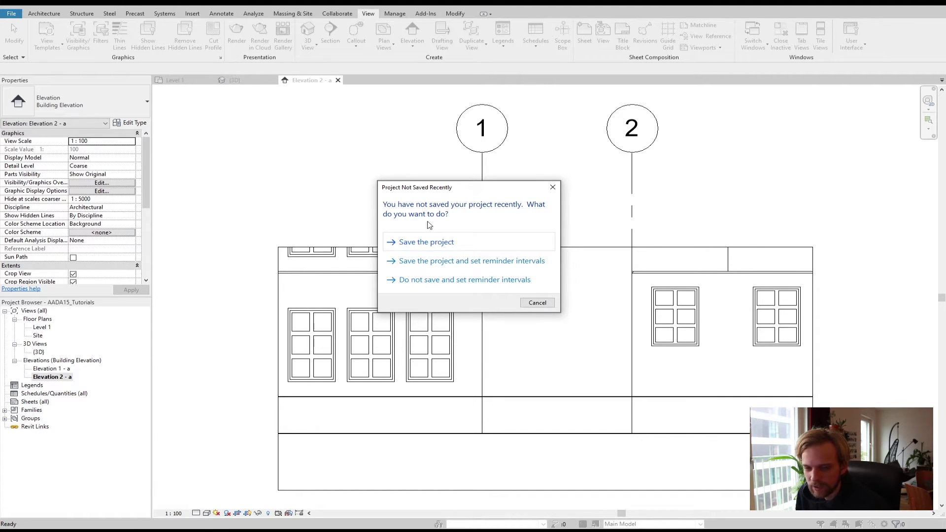
pyautogui.click(438, 243)
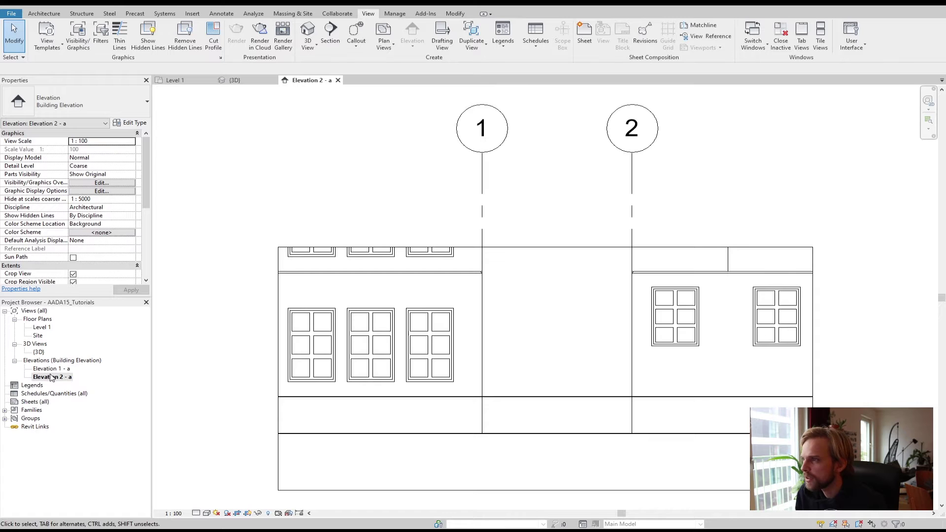
# Step: Raise the Elevation 2 - a crop top, then undo to keep the original extent
pyautogui.scroll(-3, 423, 344)
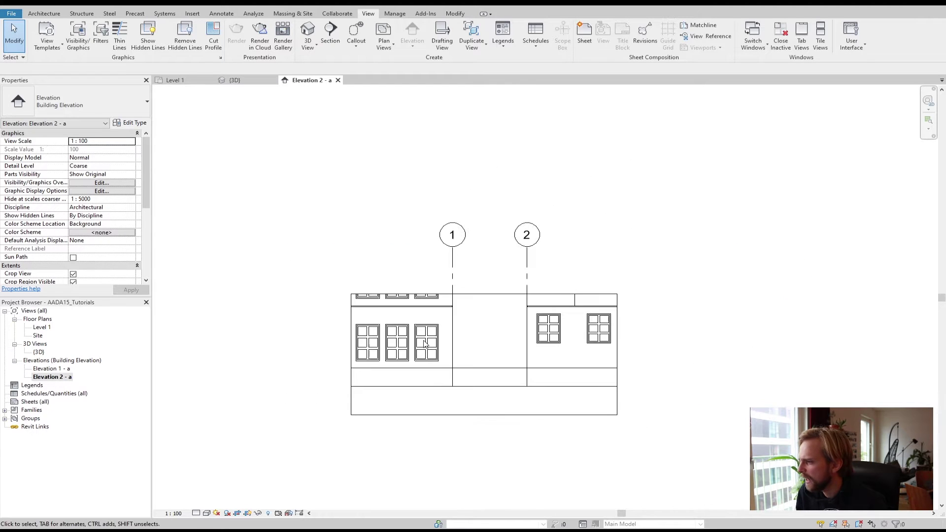
pyautogui.click(486, 298)
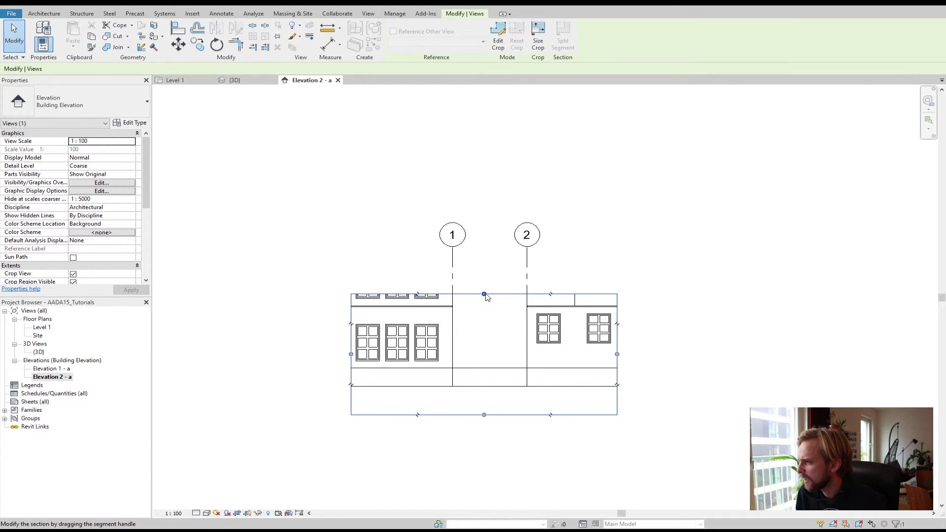
pyautogui.moveTo(484, 295); pyautogui.dragTo(493, 229)
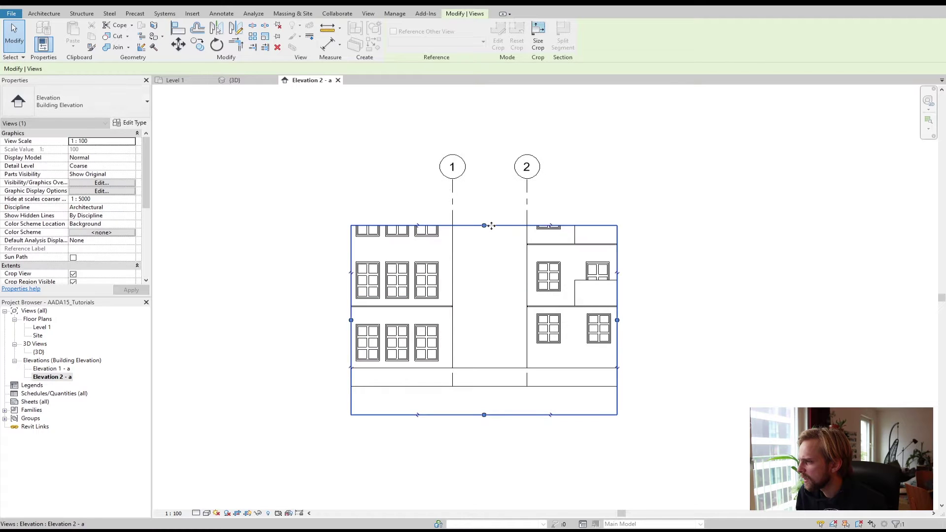
pyautogui.scroll(-1, 493, 230)
pyautogui.click(281, 321)
pyautogui.hotkey('ctrl', 'z')
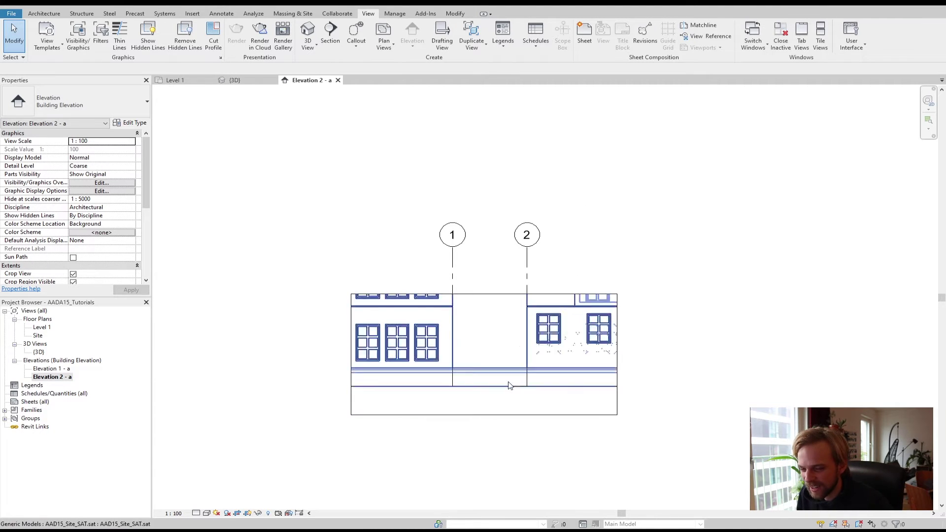
# Step: Open Elevation 1 - a, compare it with Elevation 2 - a, then clear the selection
pyautogui.doubleClick(40, 369)
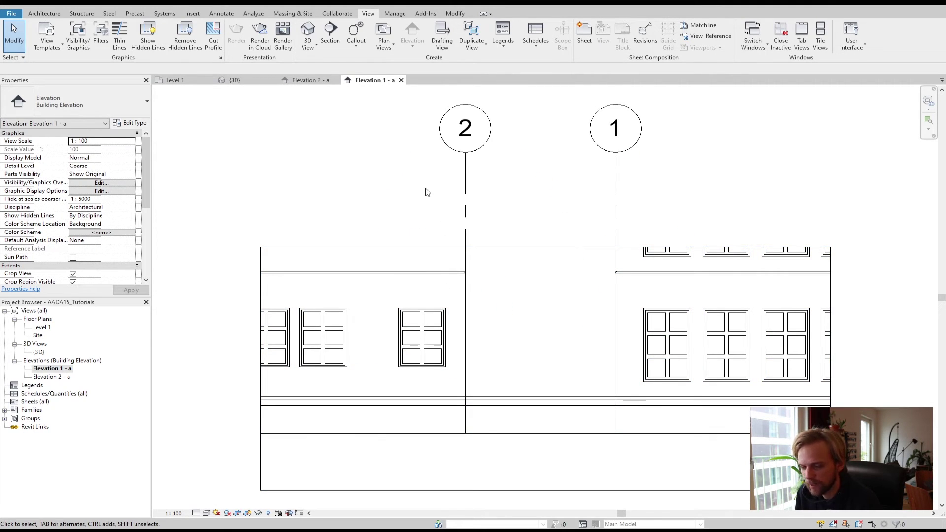
pyautogui.scroll(-5, 547, 251)
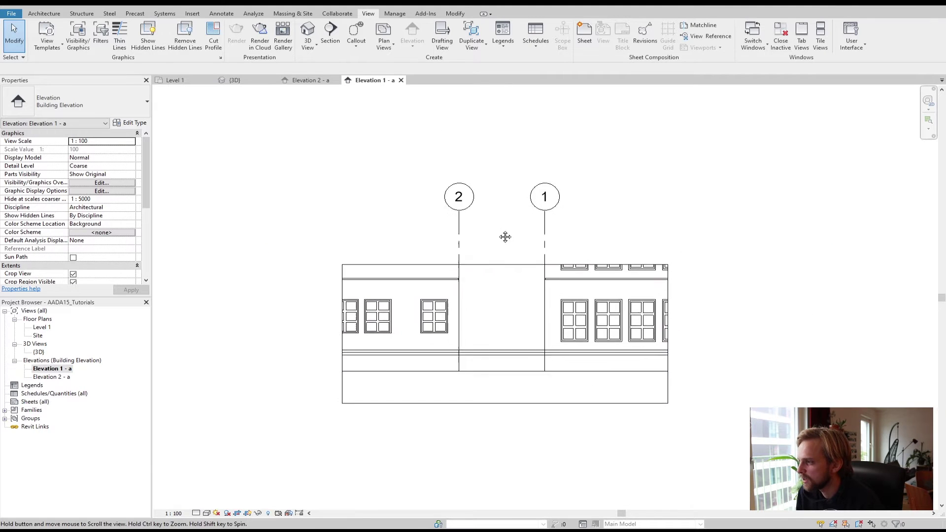
pyautogui.click(306, 80)
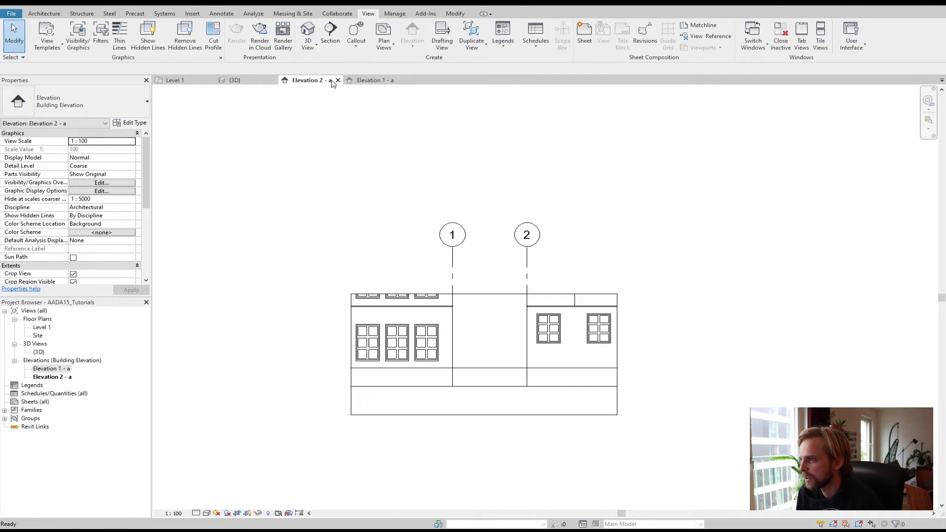
pyautogui.click(375, 80)
pyautogui.click(305, 79)
pyautogui.click(374, 79)
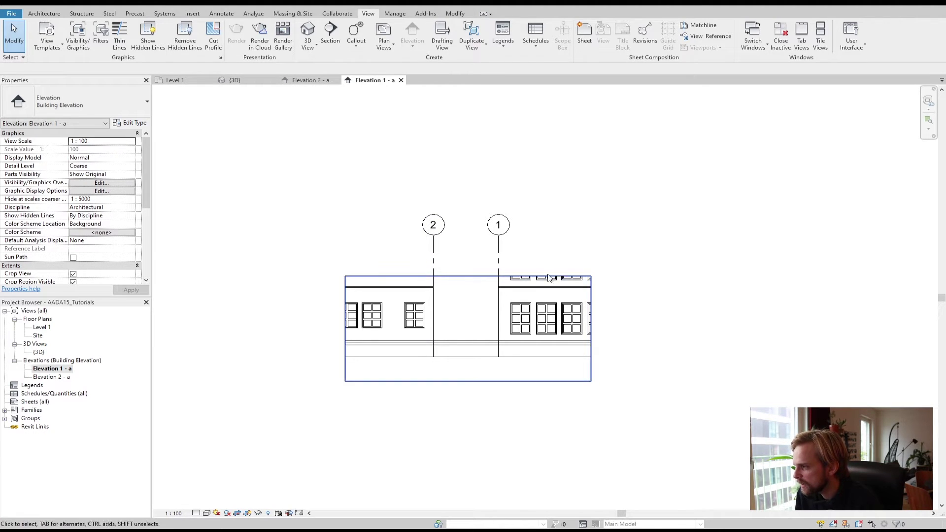
pyautogui.click(581, 347)
pyautogui.press('Delete')
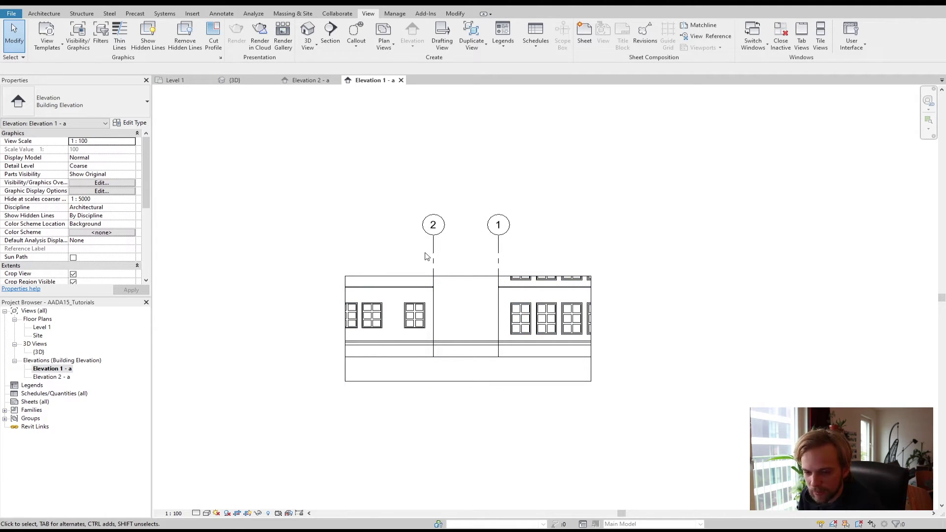
# Step: Raise Elevation 1 - a's crop top above the grid heads to reveal the roof
pyautogui.moveTo(484, 260); pyautogui.dragTo(458, 288, button='middle')
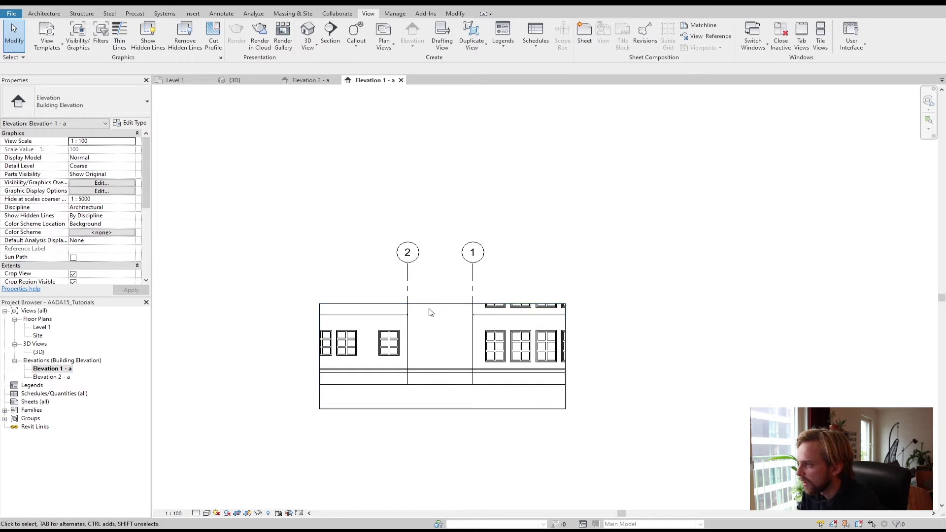
pyautogui.click(483, 303)
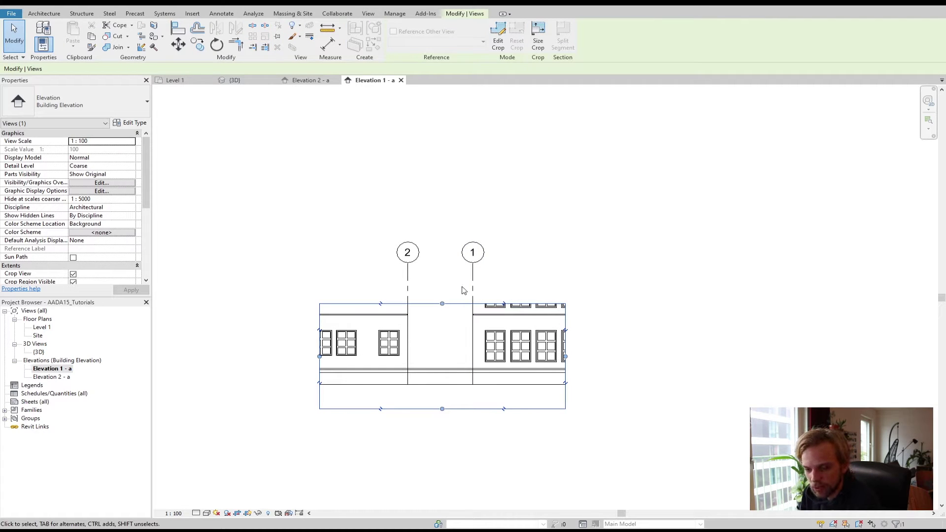
pyautogui.moveTo(430, 274); pyautogui.dragTo(429, 318, button='middle')
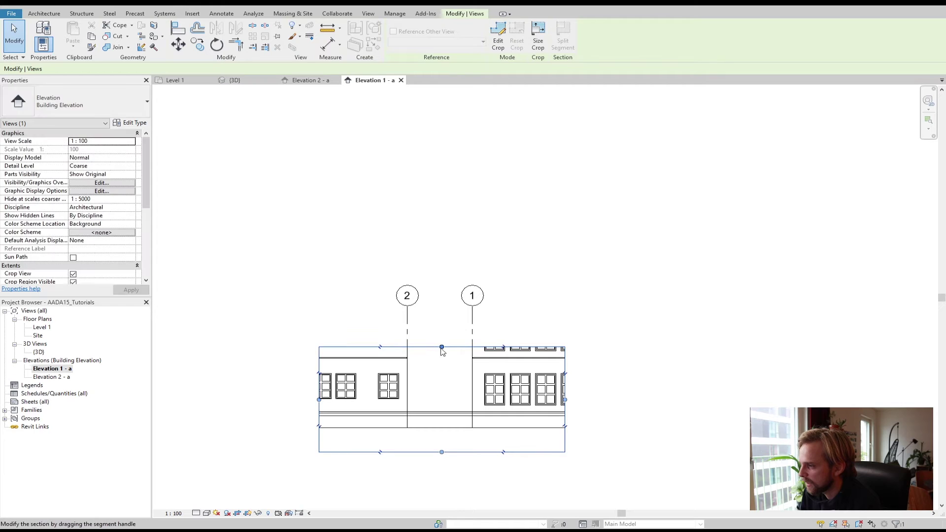
pyautogui.moveTo(441, 347); pyautogui.dragTo(444, 228)
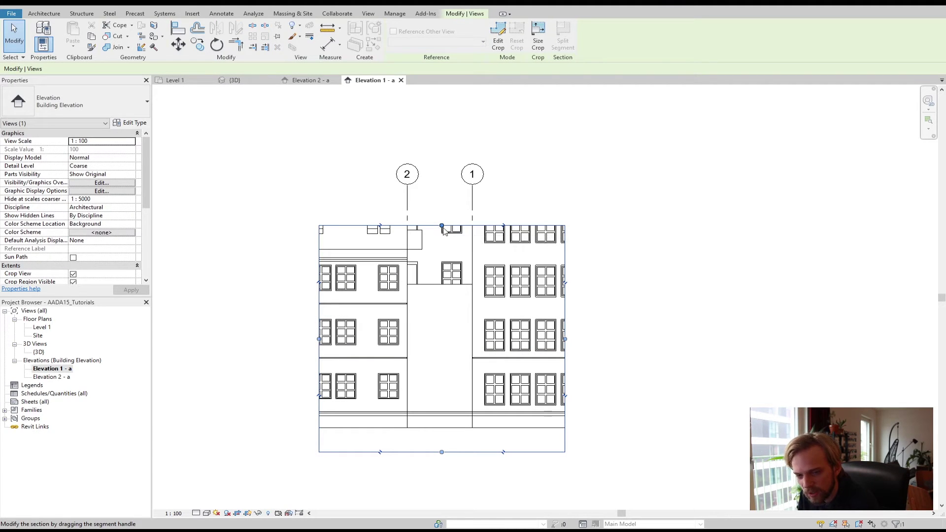
pyautogui.moveTo(441, 232); pyautogui.dragTo(450, 165)
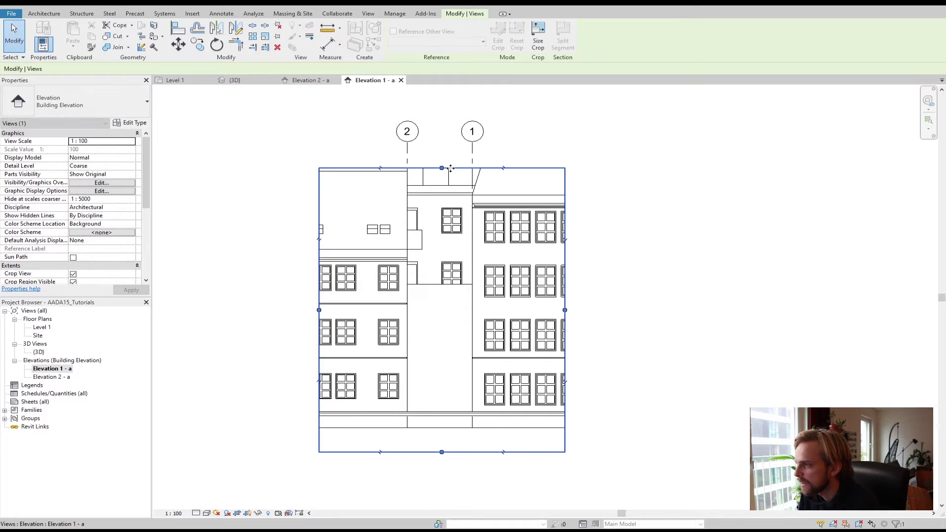
pyautogui.moveTo(460, 205); pyautogui.dragTo(459, 281, button='middle')
pyautogui.moveTo(443, 243); pyautogui.dragTo(444, 191)
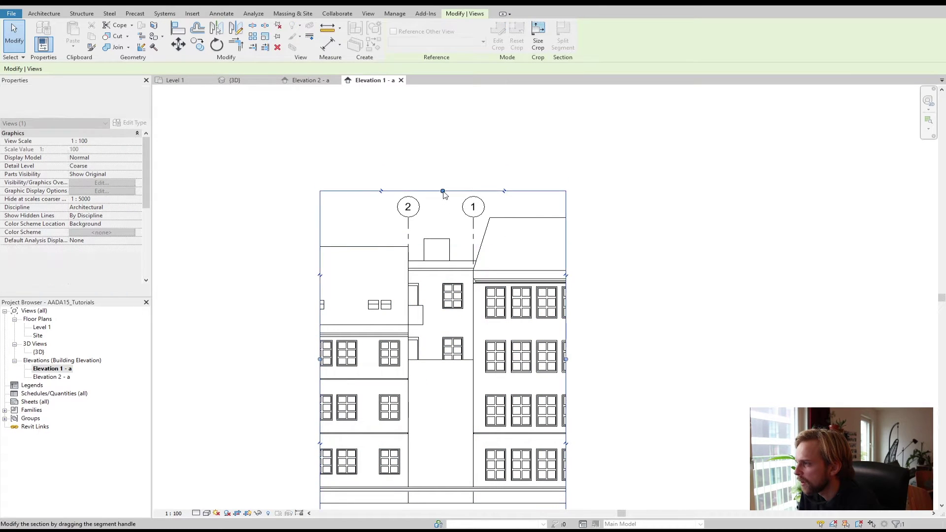
pyautogui.scroll(-3, 443, 187)
# Step: Widen the crop slightly on both sides and frame grid heads 2 and 1 in view
pyautogui.moveTo(465, 301); pyautogui.dragTo(452, 207, button='middle')
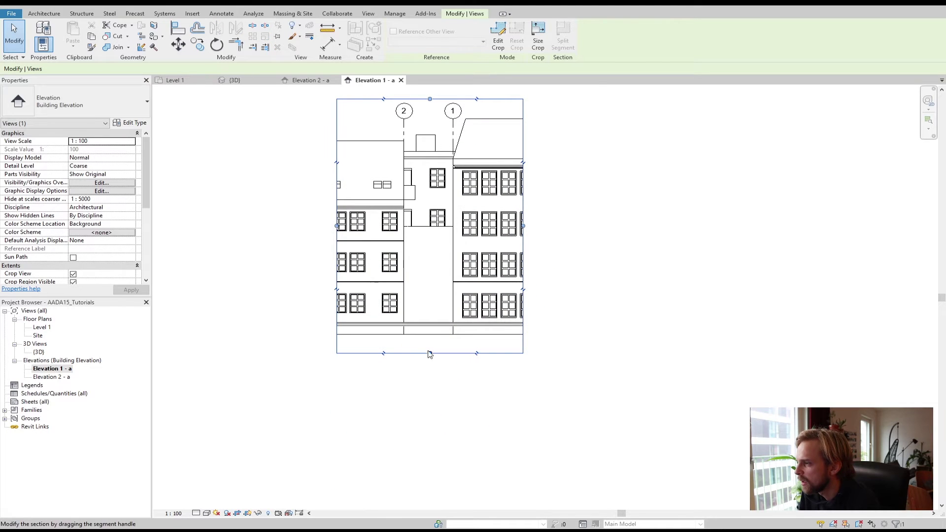
pyautogui.moveTo(340, 238); pyautogui.dragTo(355, 296, button='middle')
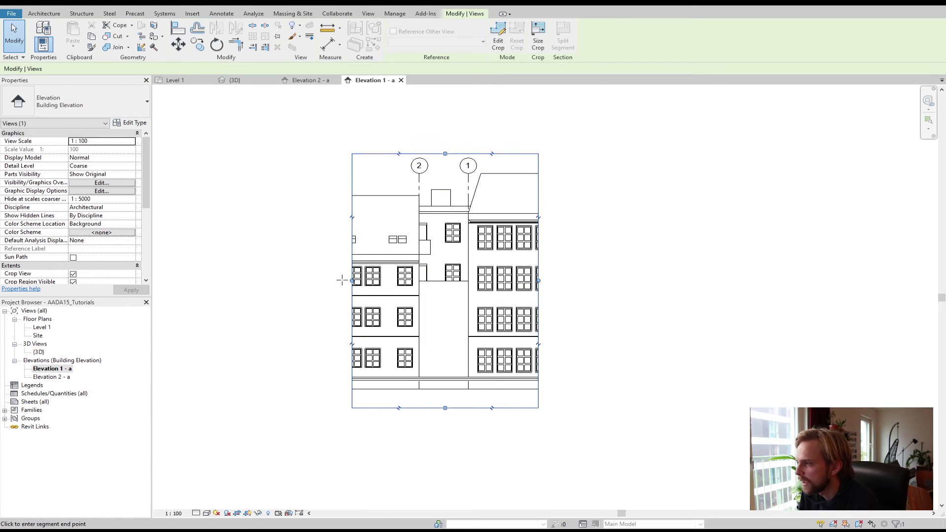
pyautogui.moveTo(352, 281); pyautogui.dragTo(343, 280)
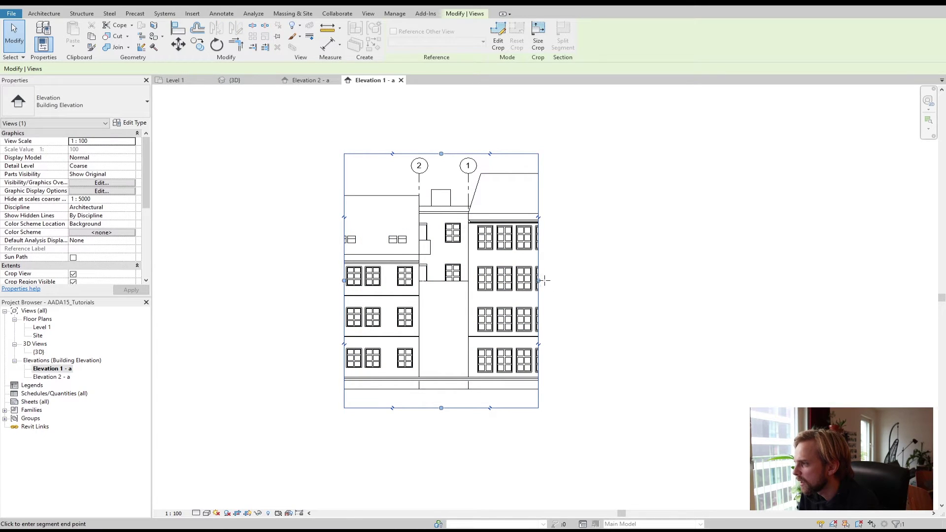
pyautogui.moveTo(545, 280); pyautogui.dragTo(533, 281)
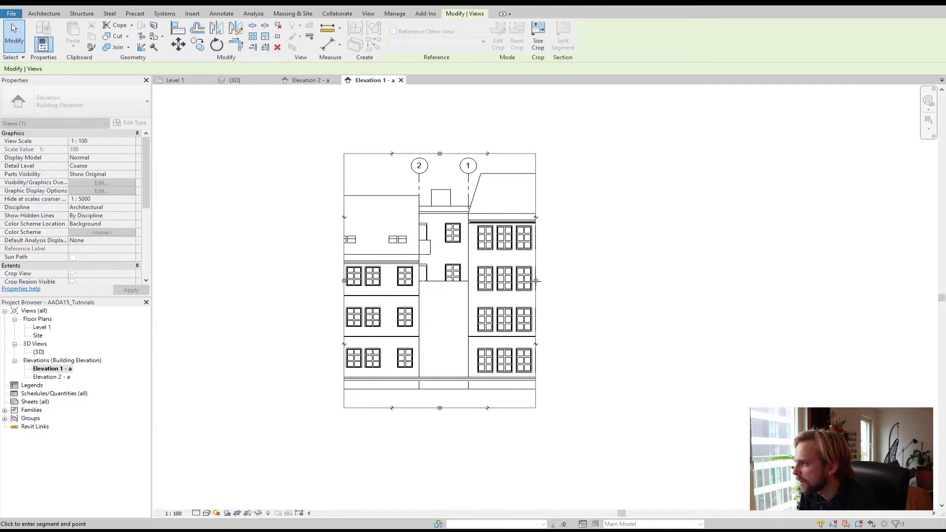
pyautogui.press('Escape')
pyautogui.press('Escape')
pyautogui.moveTo(604, 298); pyautogui.dragTo(614, 204, button='middle')
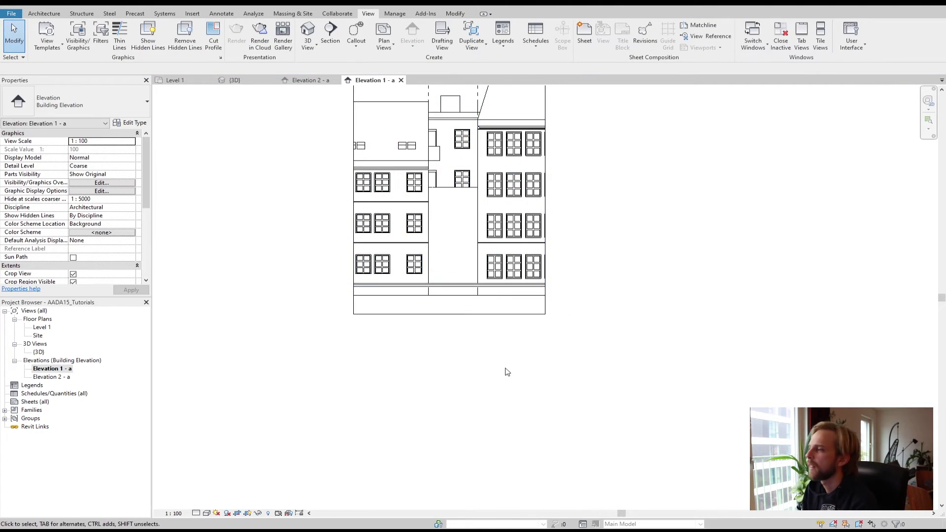
pyautogui.moveTo(401, 376); pyautogui.dragTo(389, 429, button='middle')
pyautogui.scroll(1, 588, 295)
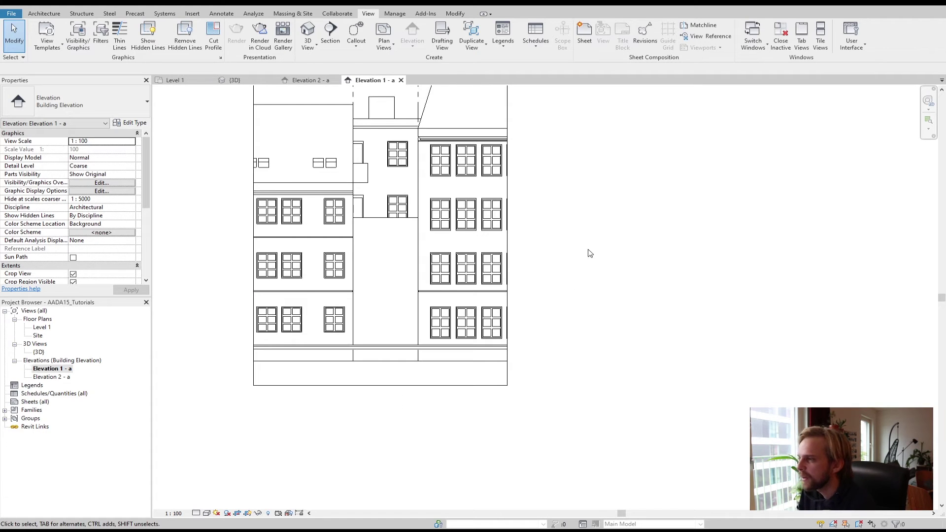
pyautogui.moveTo(199, 223); pyautogui.dragTo(229, 277, button='middle')
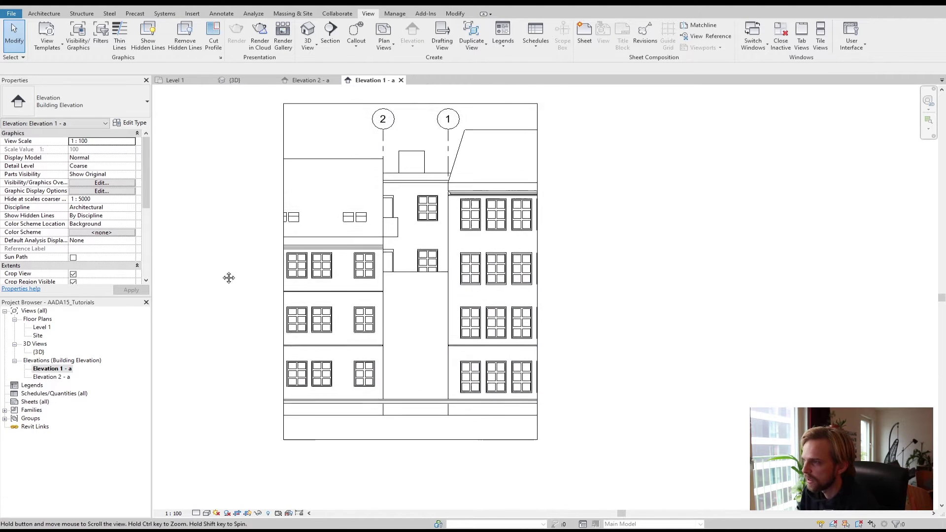
# Step: Toggle between the {3D} view and Elevation 1 - a, finishing on Elevation 1 - a
pyautogui.click(236, 80)
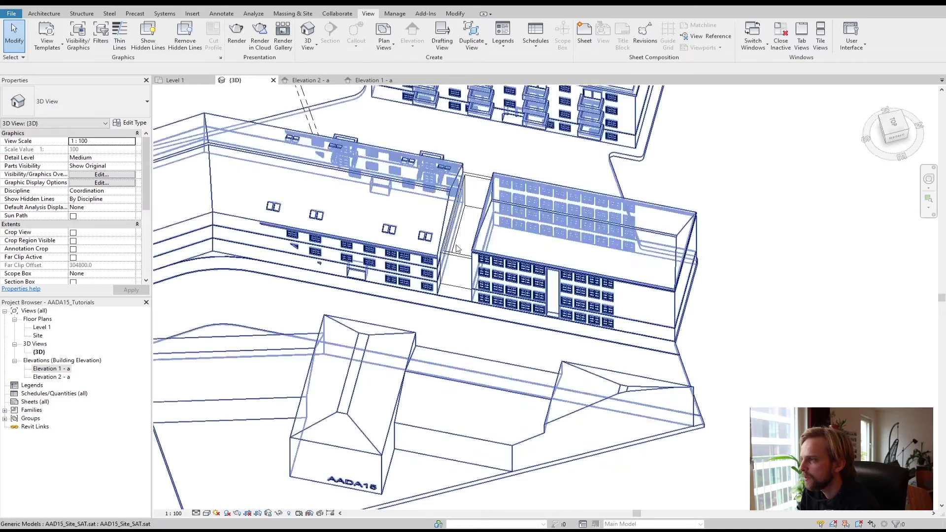
pyautogui.scroll(-3, 456, 256)
pyautogui.scroll(3, 458, 266)
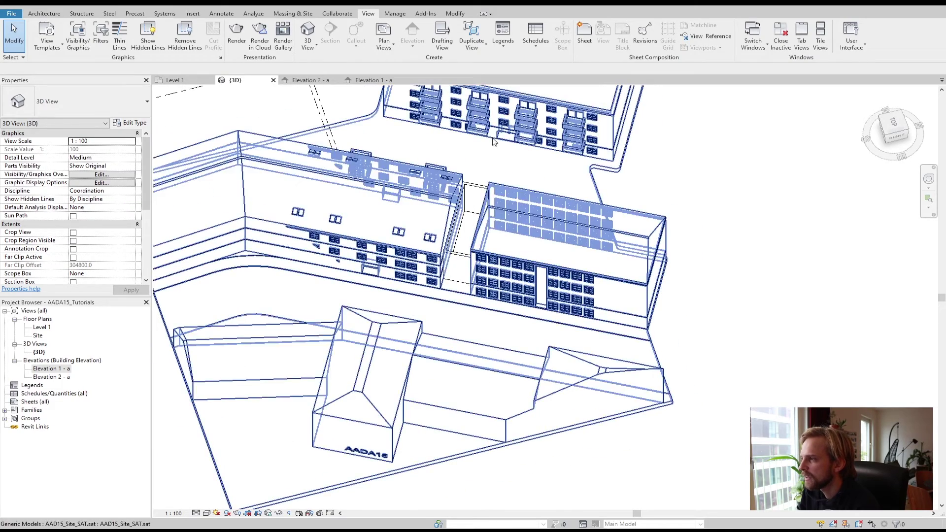
pyautogui.click(375, 80)
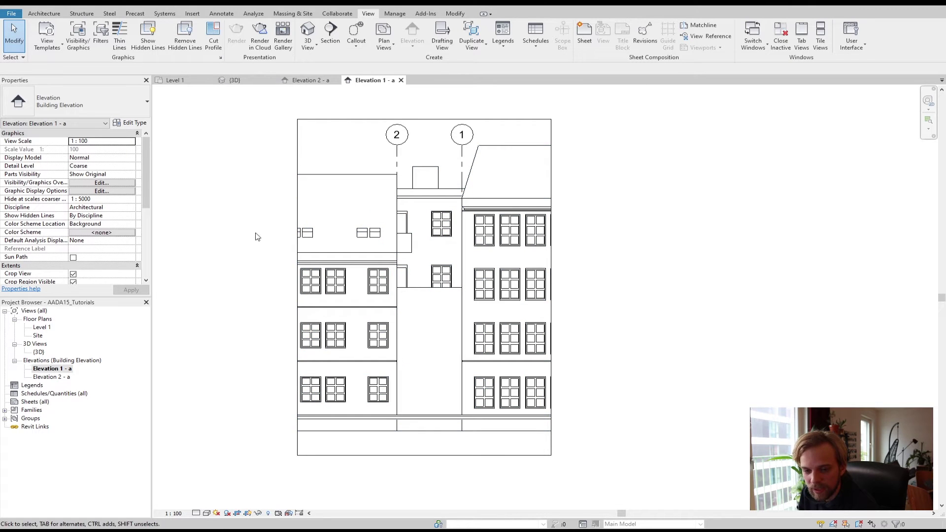
pyautogui.click(234, 81)
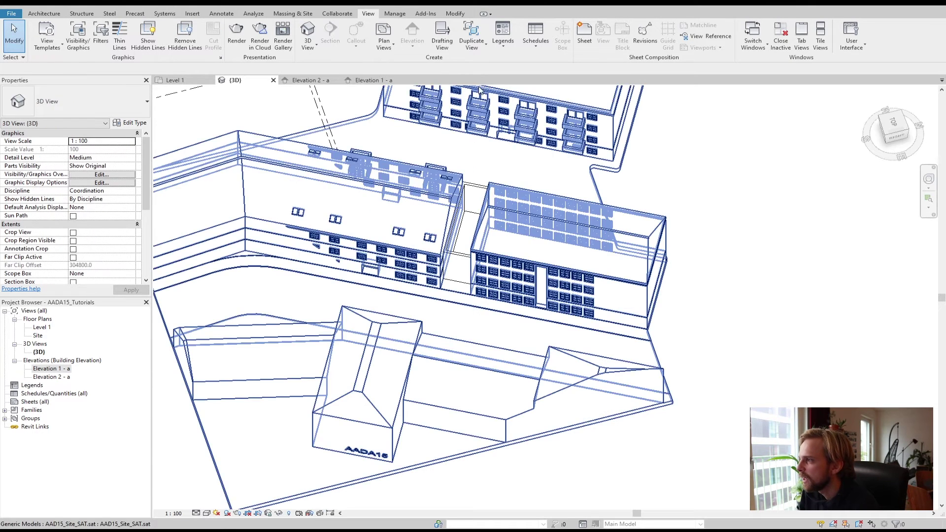
pyautogui.click(373, 80)
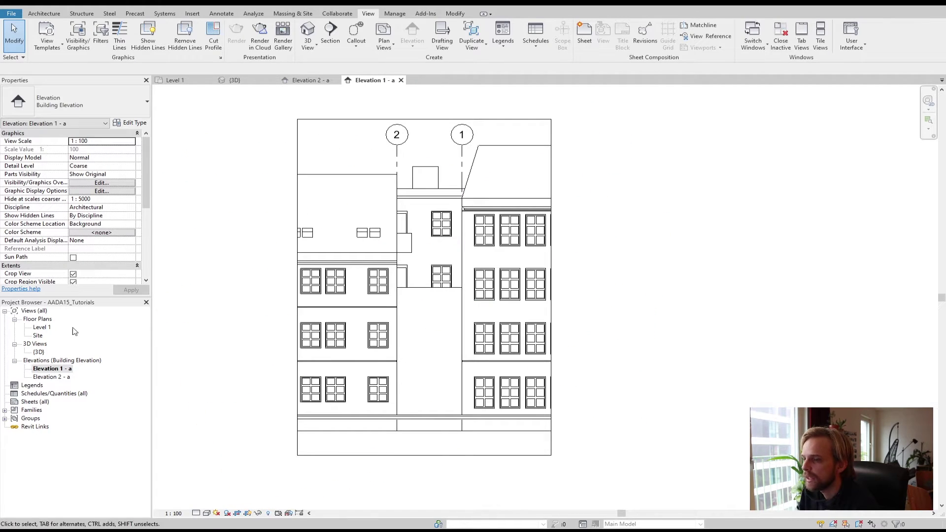
# Step: Open Elevation 2 - a and raise its crop top above the grid heads
pyautogui.doubleClick(51, 377)
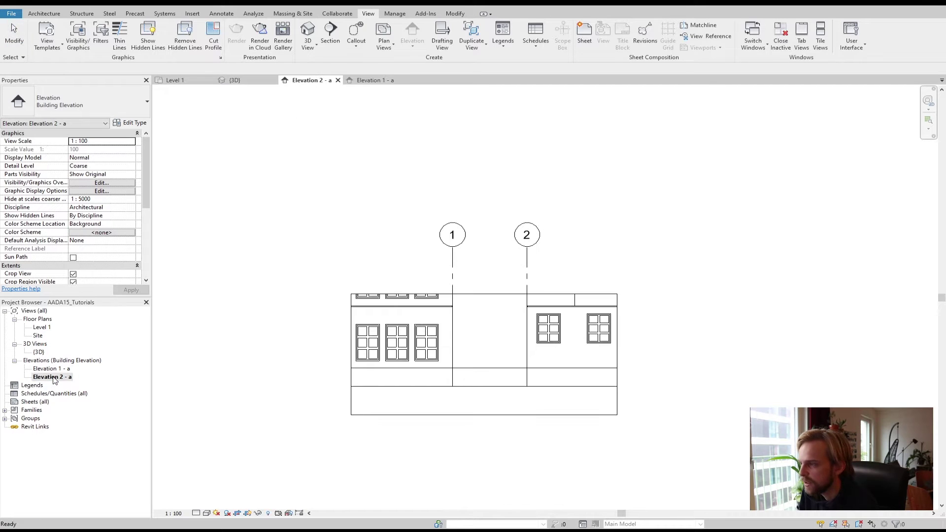
pyautogui.scroll(-3, 373, 282)
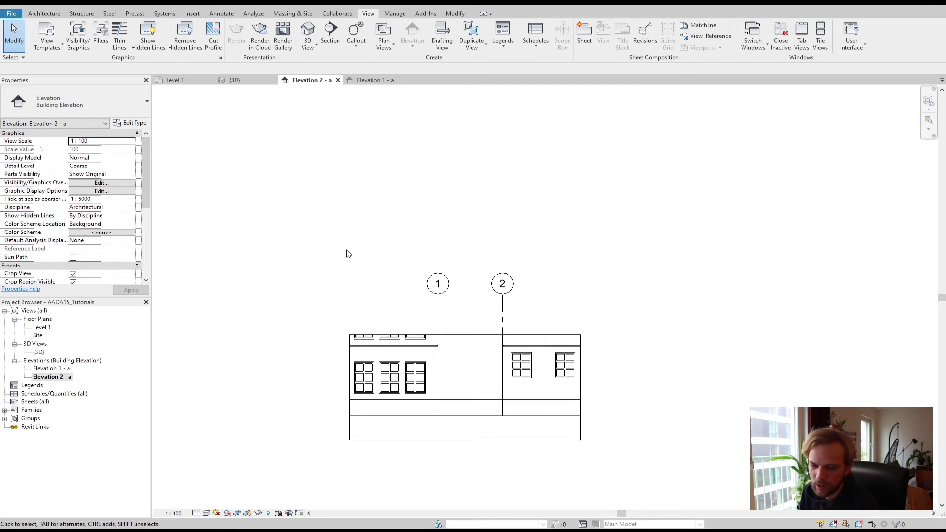
pyautogui.click(458, 335)
pyautogui.click(466, 335)
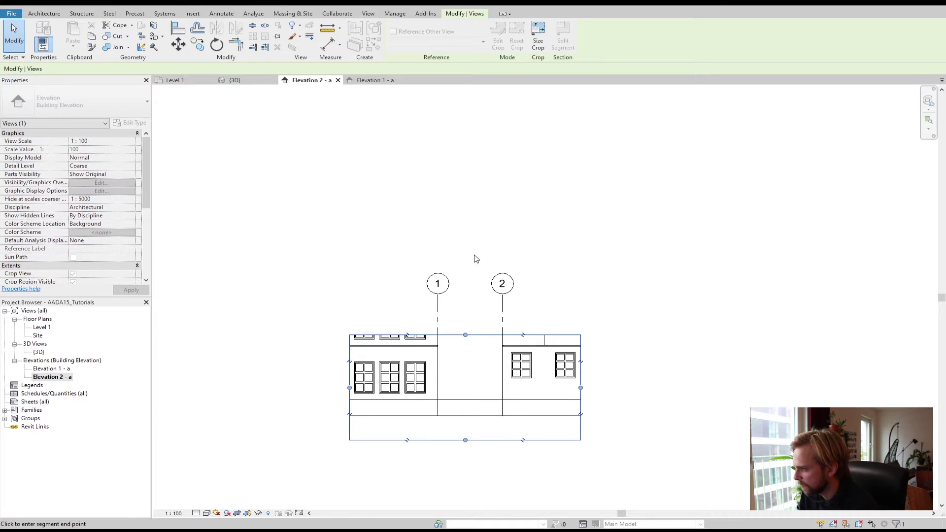
pyautogui.click(475, 223)
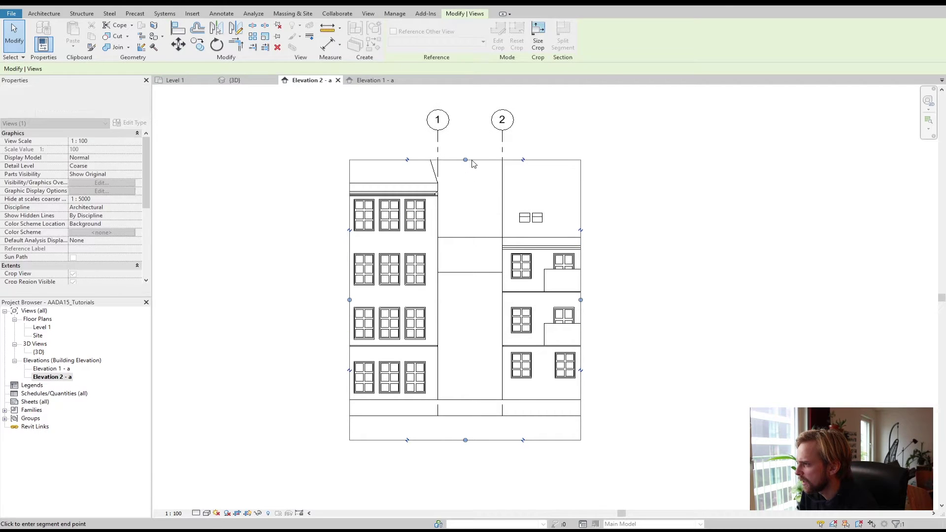
pyautogui.moveTo(478, 128); pyautogui.dragTo(478, 125)
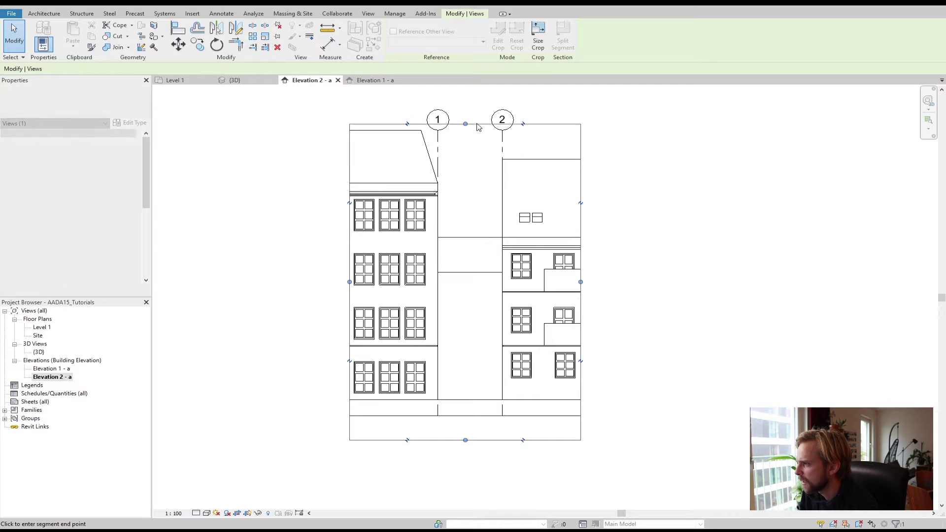
pyautogui.click(478, 162)
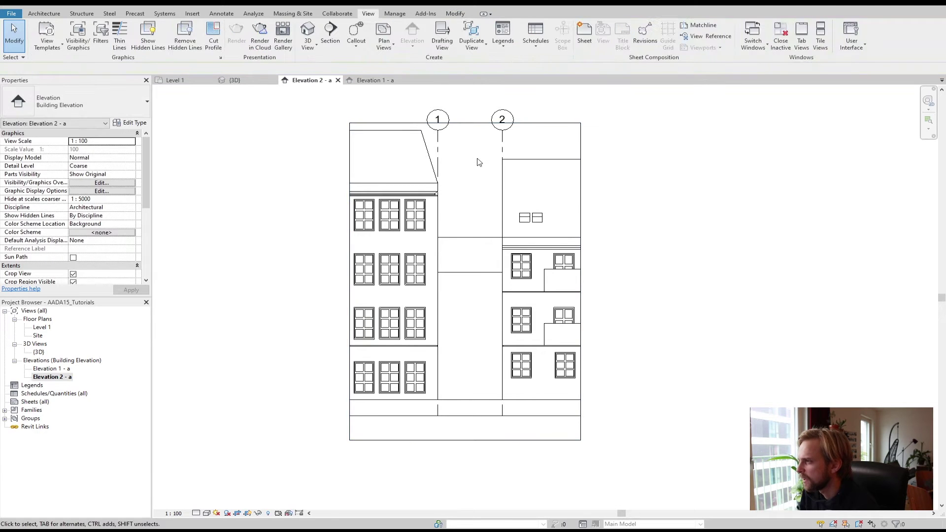
# Step: Pull the Elevation 2 - a crop top slightly higher and recentre the drawing
pyautogui.scroll(-2, 482, 160)
pyautogui.click(441, 198)
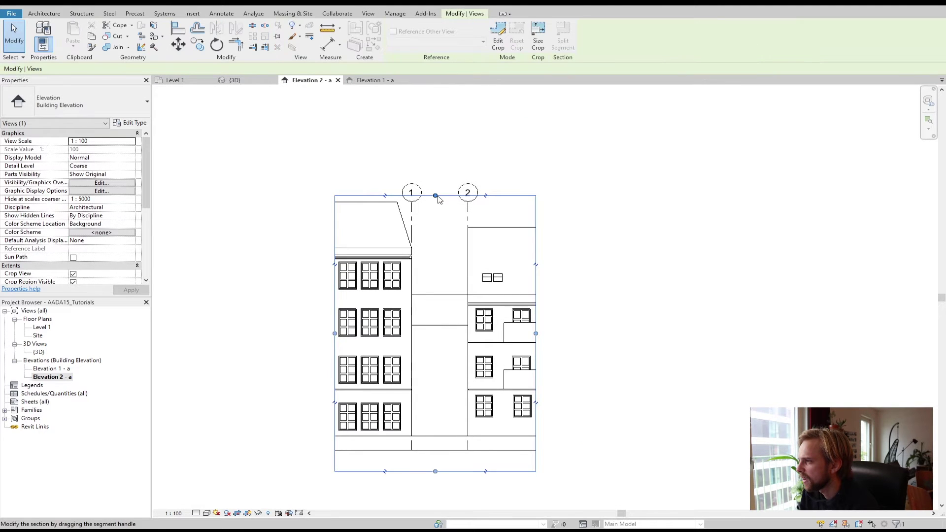
pyautogui.moveTo(435, 195); pyautogui.dragTo(435, 168)
pyautogui.click(623, 258)
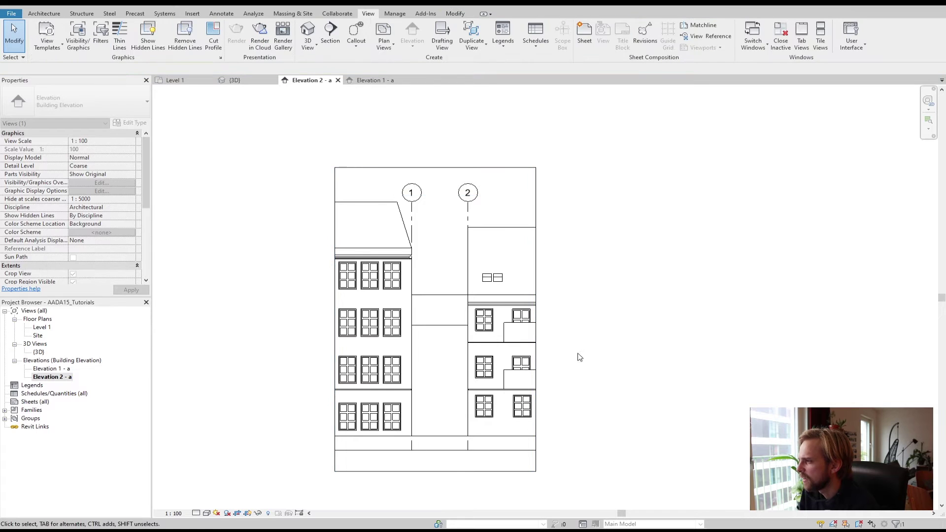
pyautogui.moveTo(421, 417); pyautogui.dragTo(433, 332, button='middle')
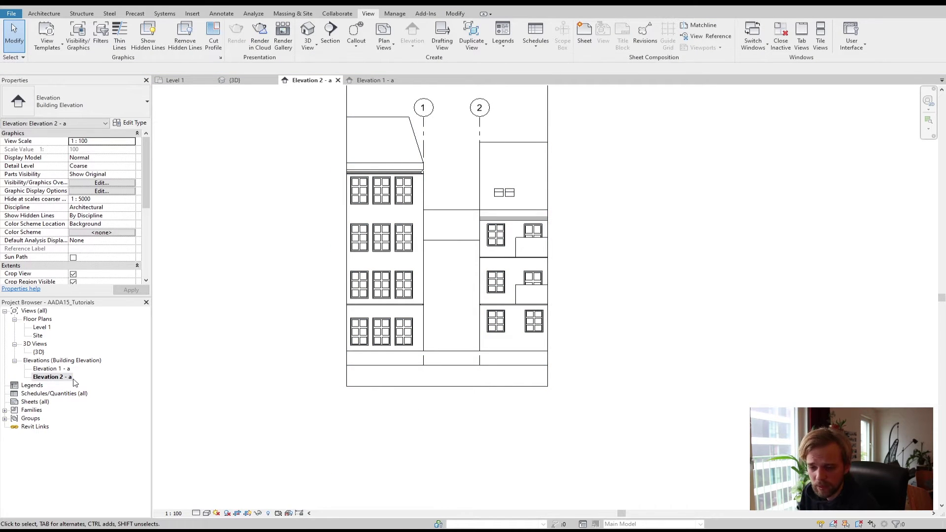
# Step: Rename Elevation 1 - a to 'Street Elevation'
pyautogui.click(48, 371)
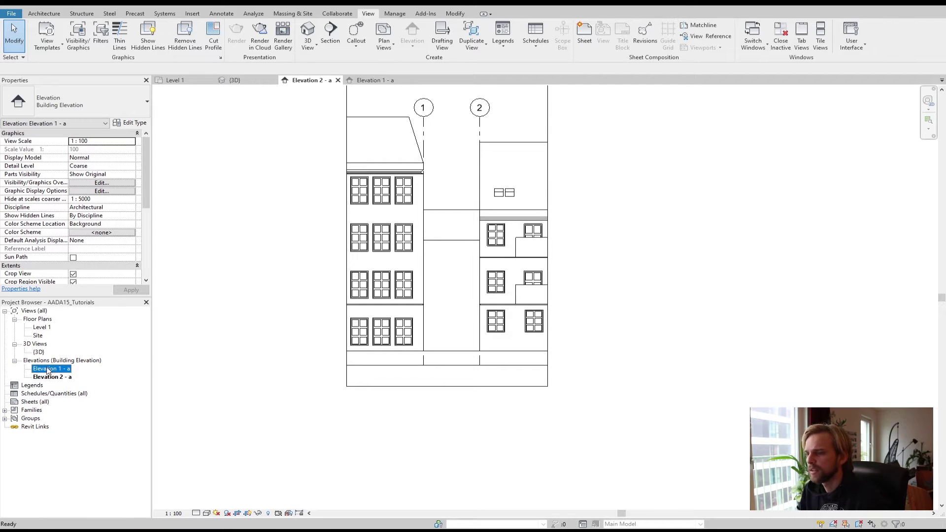
pyautogui.doubleClick(48, 373)
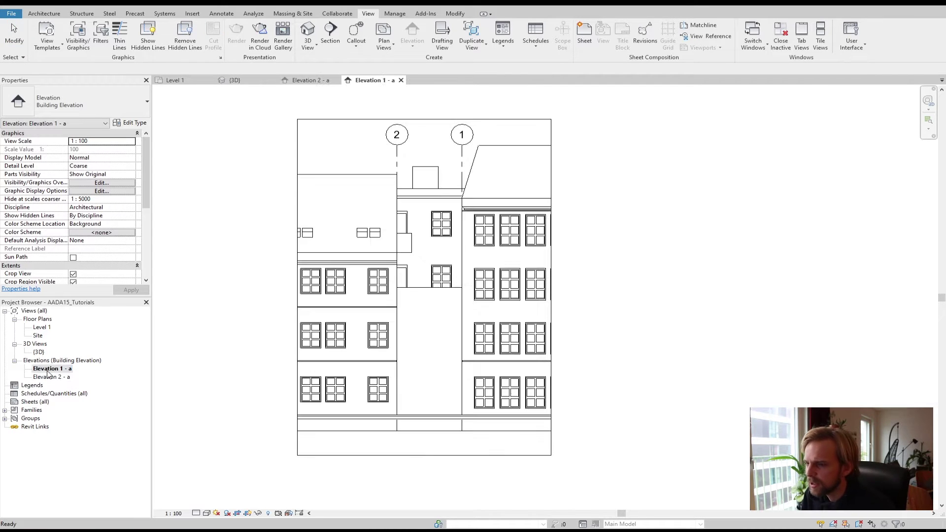
pyautogui.rightClick(52, 370)
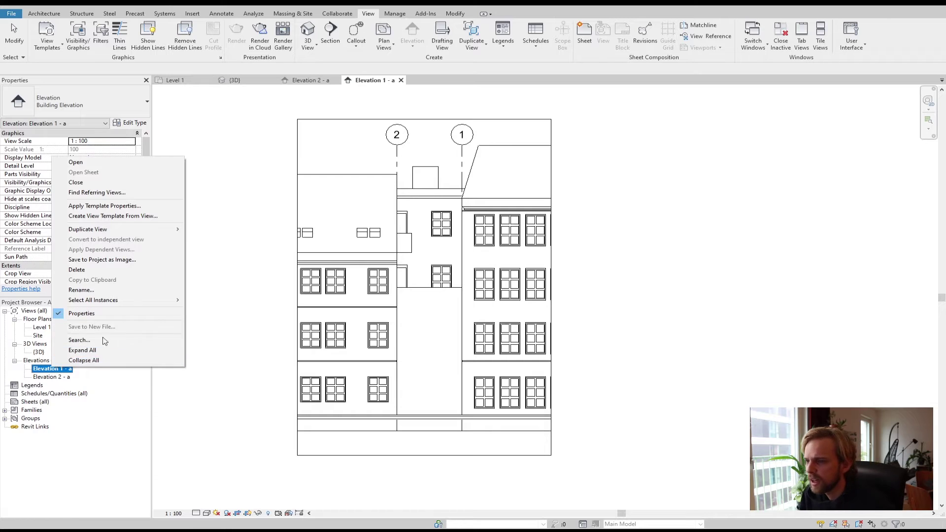
pyautogui.click(48, 373)
pyautogui.click(45, 369)
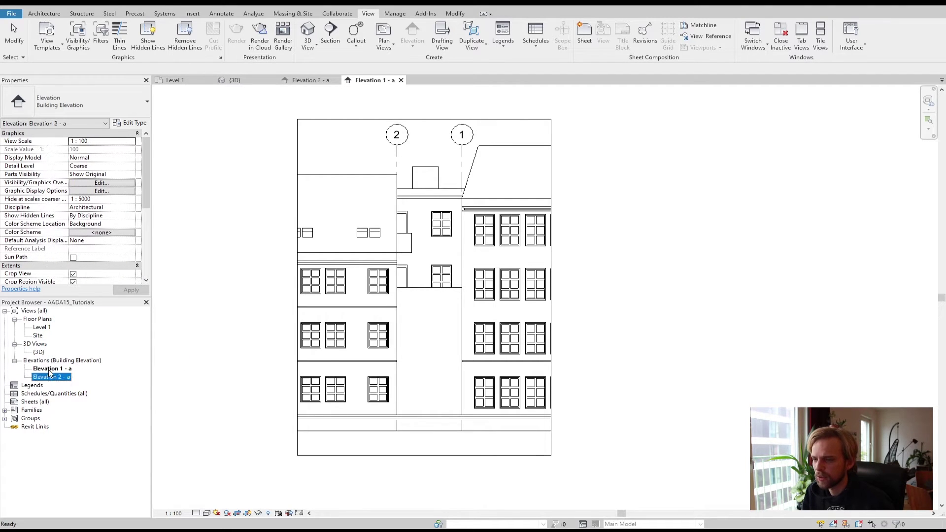
pyautogui.press('Return')
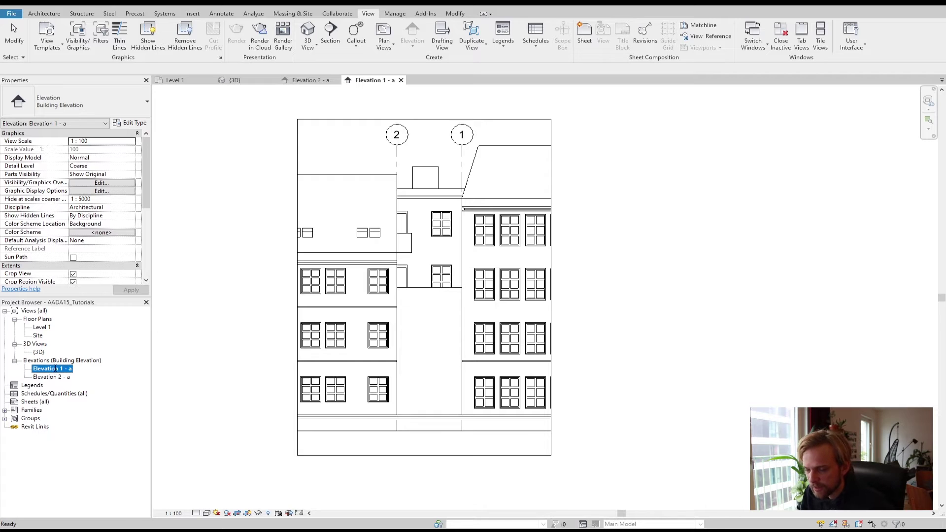
pyautogui.click(57, 368)
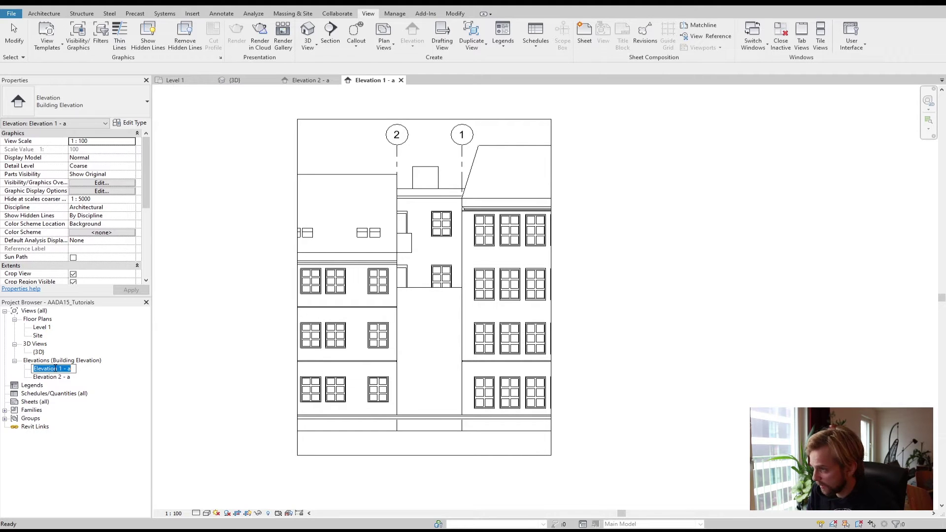
pyautogui.write('Street')
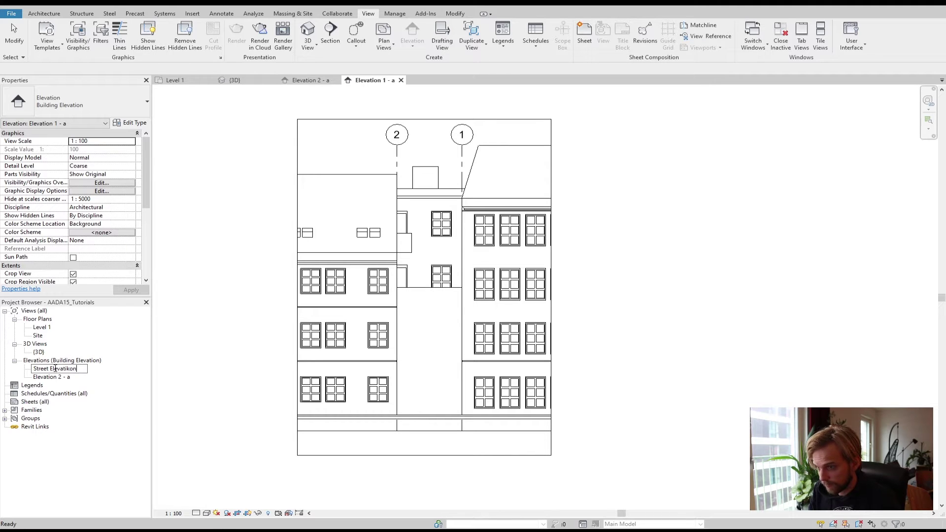
pyautogui.write('Elevation')
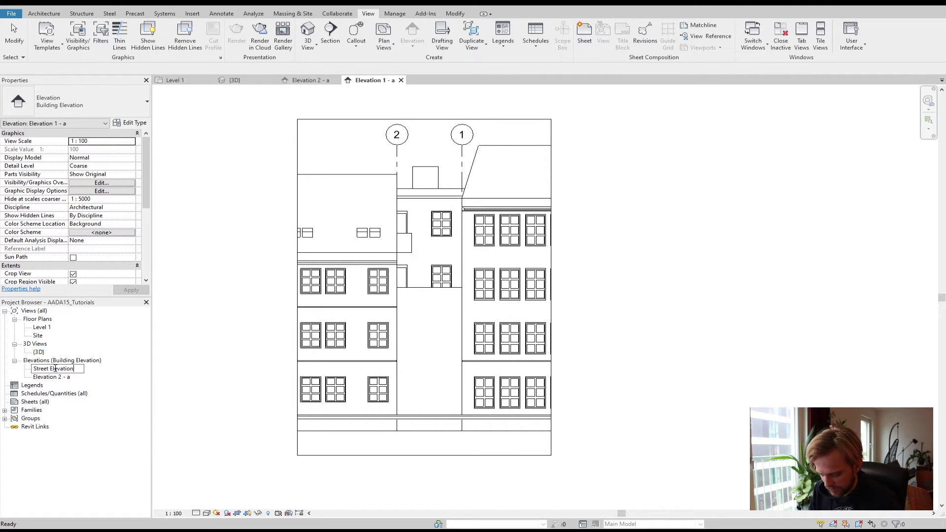
pyautogui.press('Return')
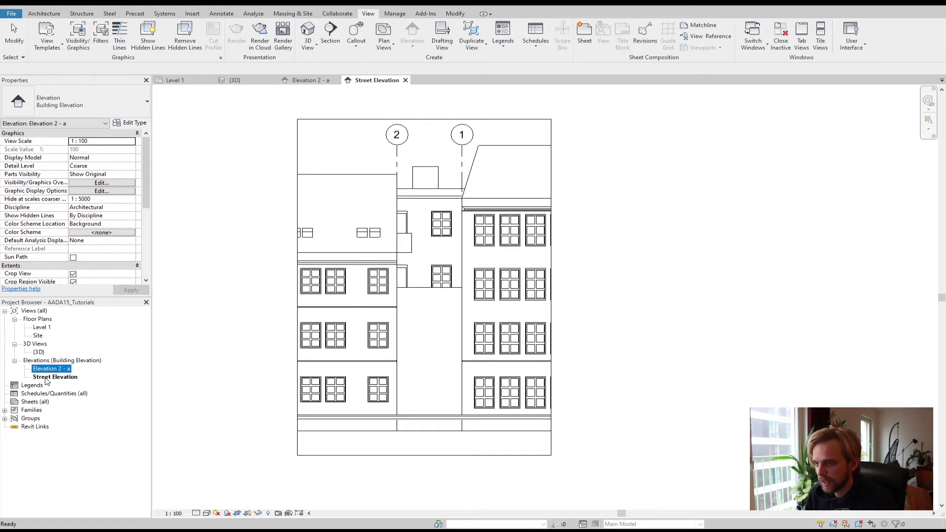
# Step: Rename Elevation 2 - a to 'Back Elevation' and select the Level 1 floor plan
pyautogui.click(48, 369)
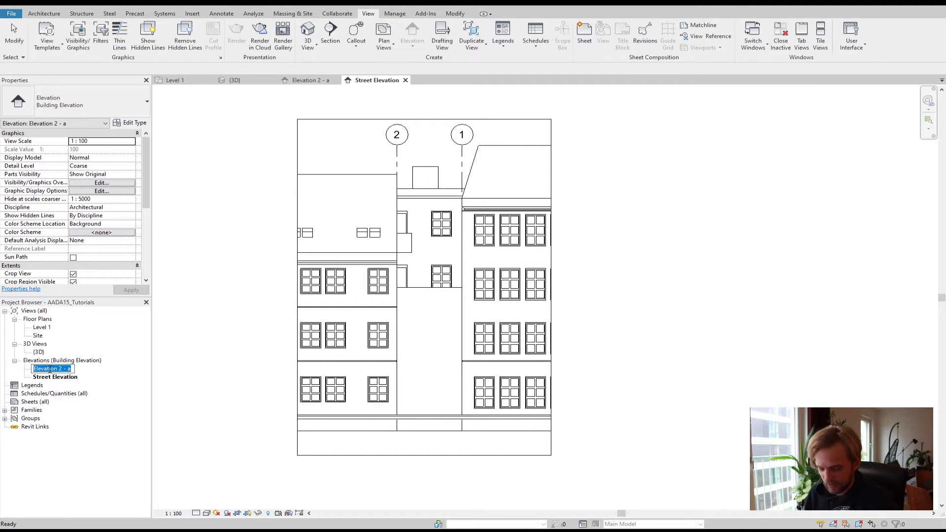
pyautogui.write('Back')
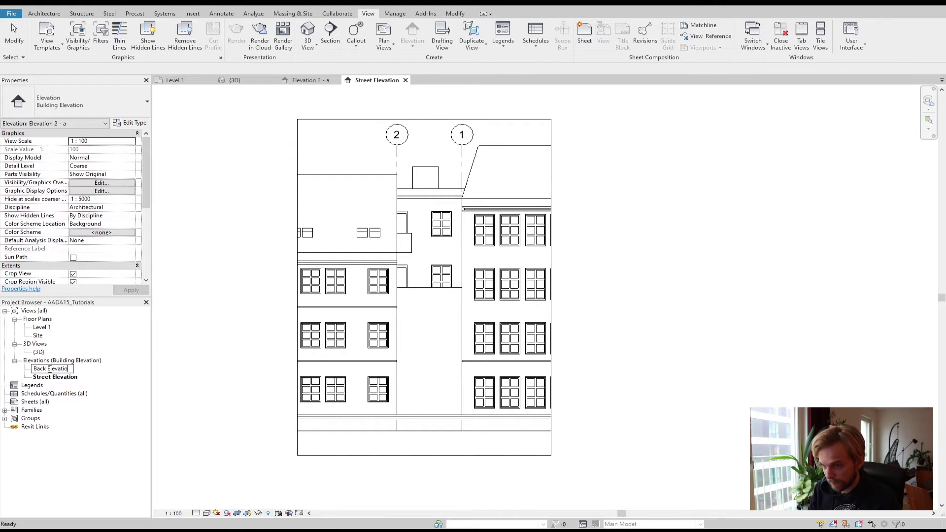
pyautogui.press('Return')
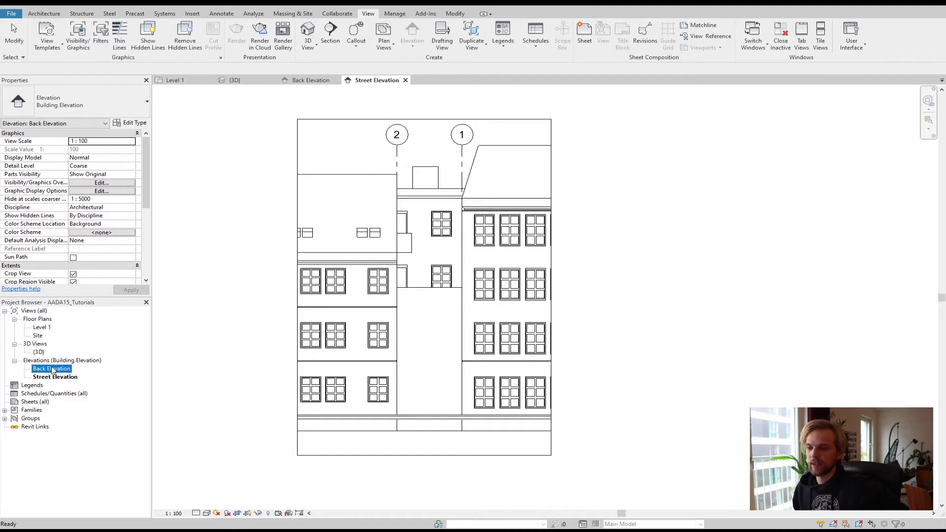
pyautogui.click(250, 385)
pyautogui.scroll(-4, 249, 375)
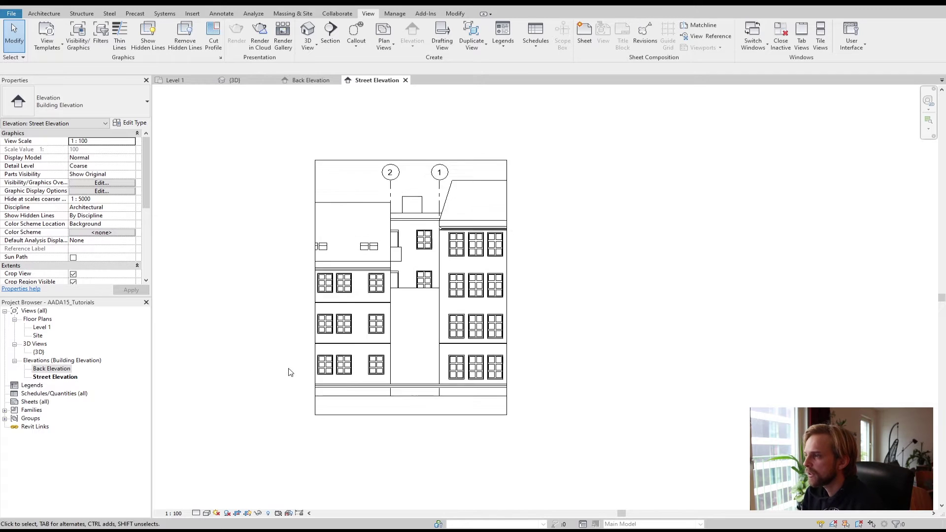
pyautogui.scroll(-1, 288, 372)
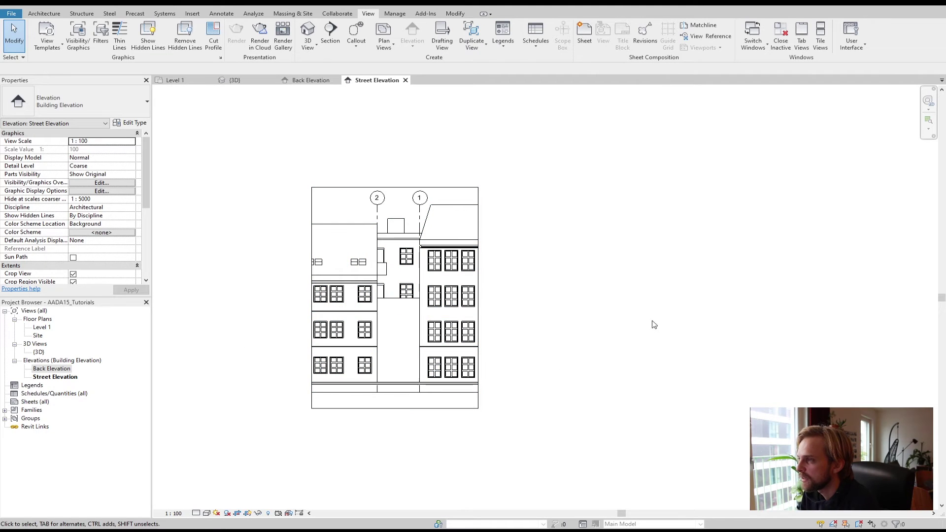
pyautogui.click(41, 327)
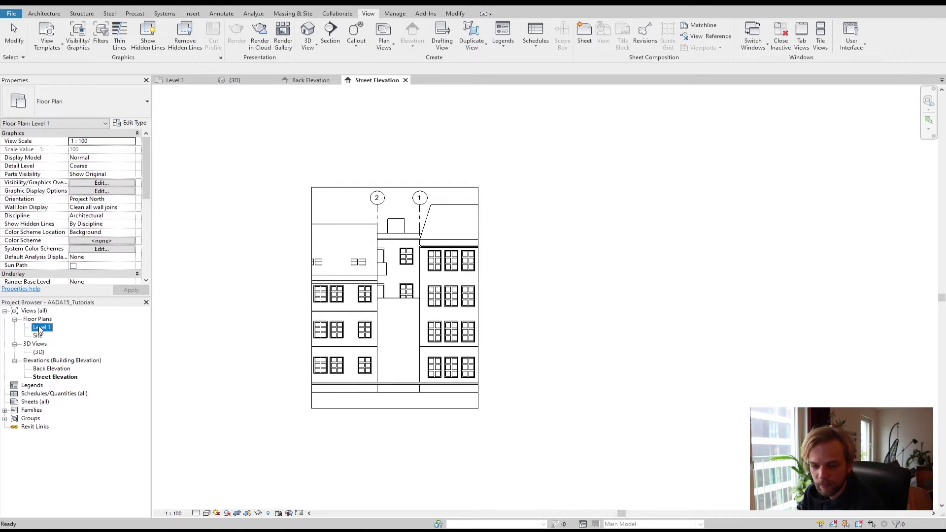
pyautogui.click(256, 405)
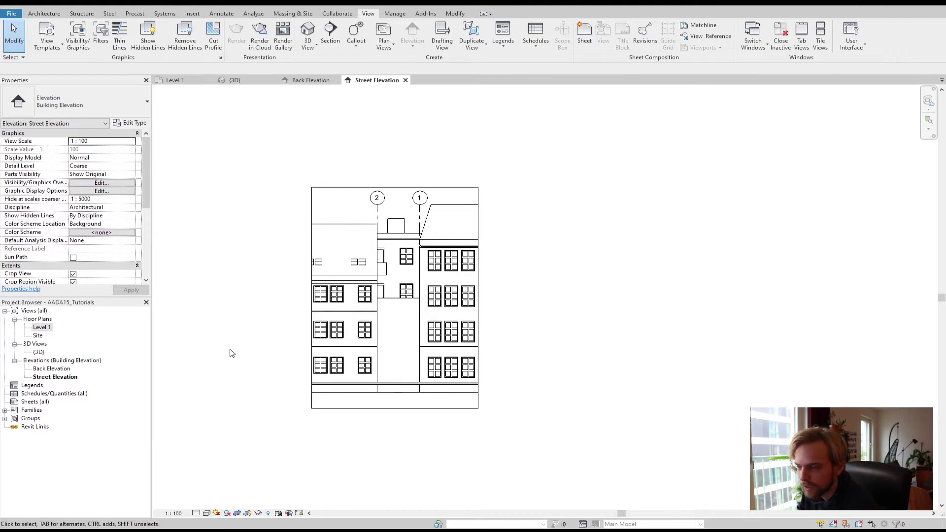
# Step: Open the Level 1 floor plan and start the Section tool
pyautogui.doubleClick(39, 327)
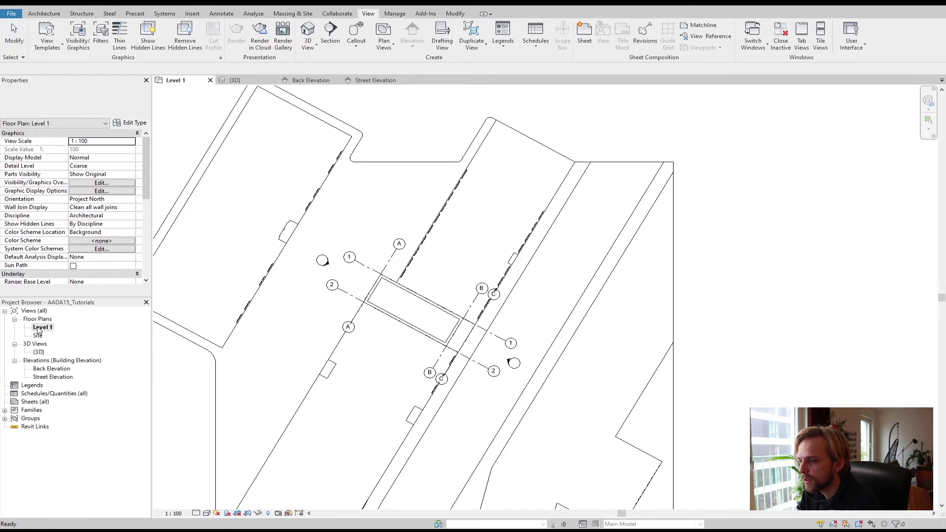
pyautogui.scroll(2, 432, 304)
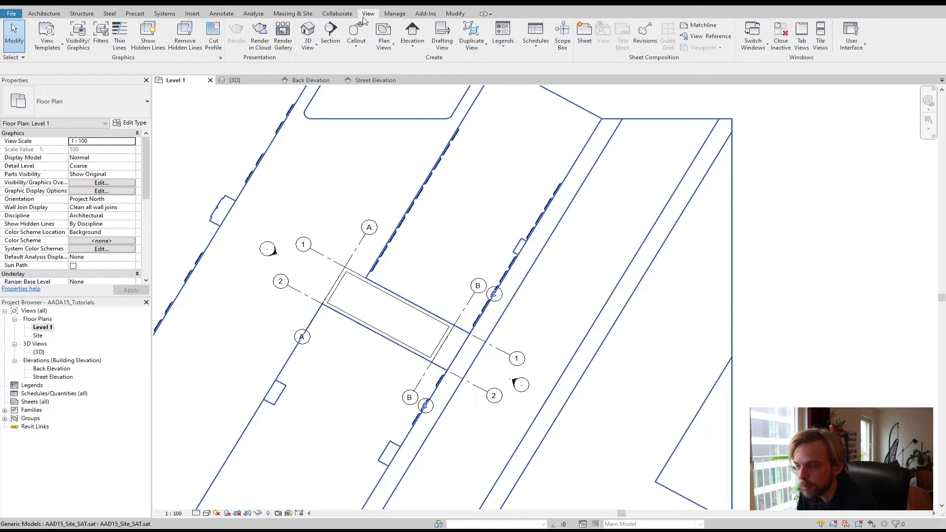
pyautogui.click(330, 32)
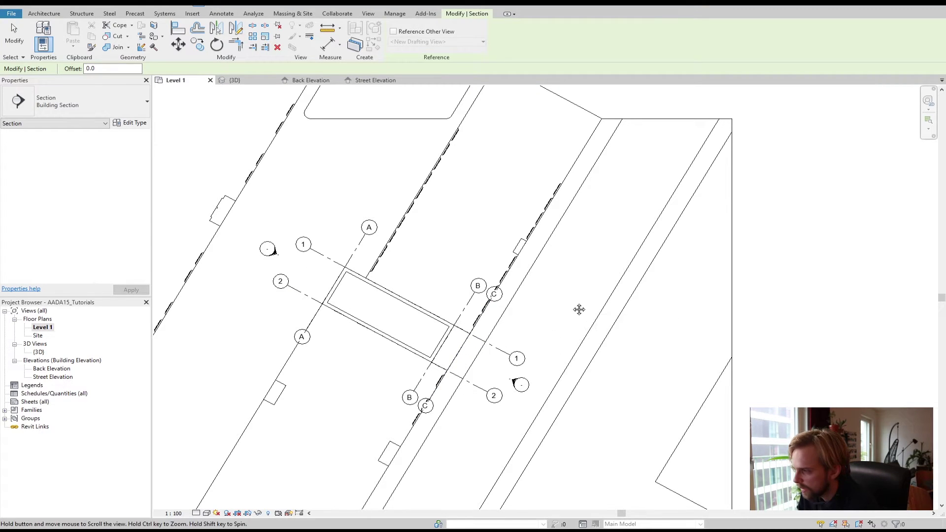
# Step: Draw a section line across the building from near grid 1 to beyond the far wall
pyautogui.moveTo(579, 311); pyautogui.dragTo(566, 280, button='middle')
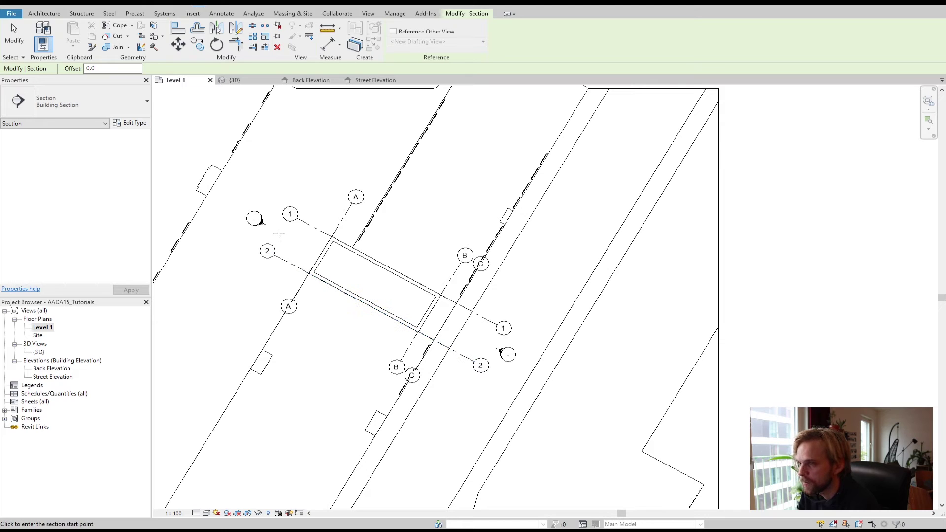
pyautogui.click(279, 234)
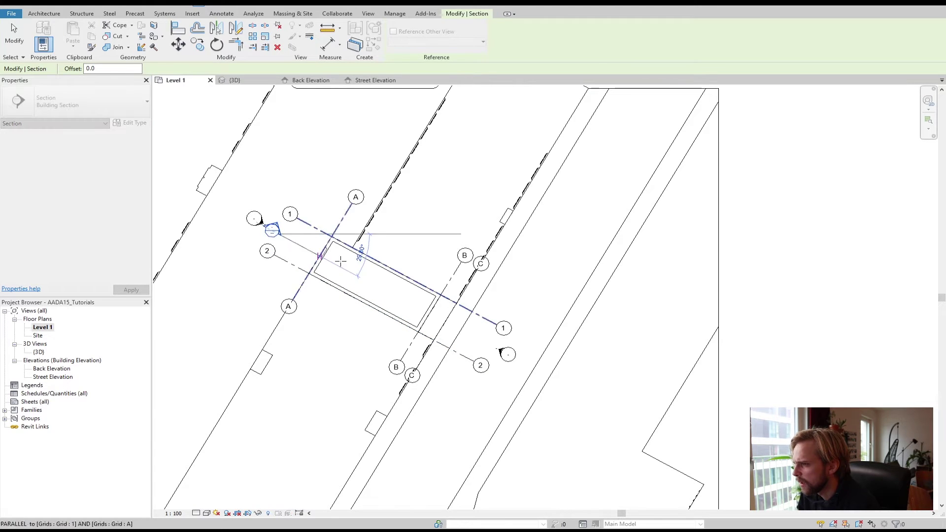
pyautogui.click(500, 350)
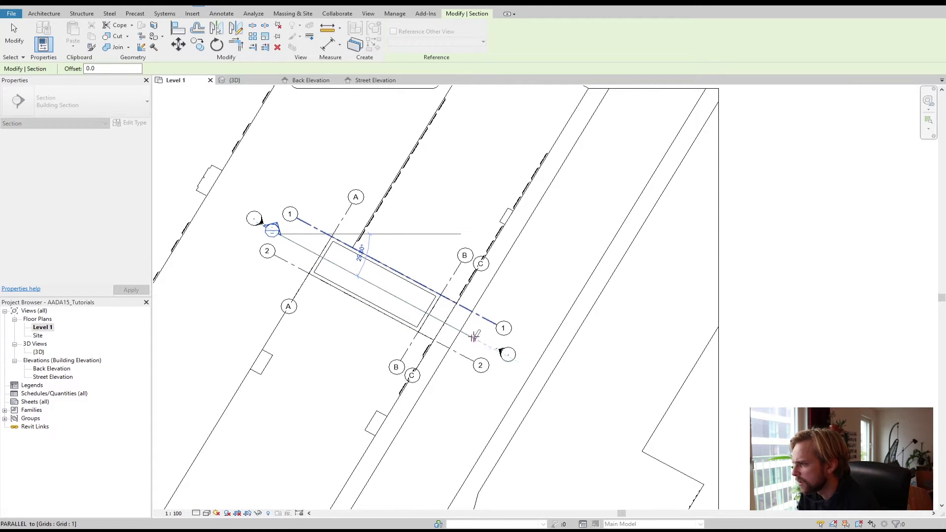
pyautogui.press('Escape')
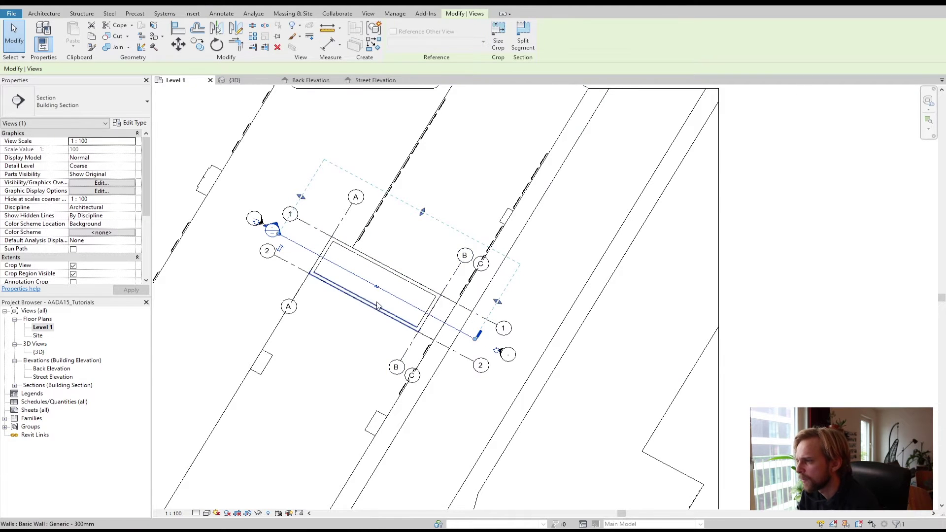
# Step: Toggle Gaps in Segments on the section line, ending with the gap applied
pyautogui.scroll(2, 376, 281)
pyautogui.scroll(2, 378, 282)
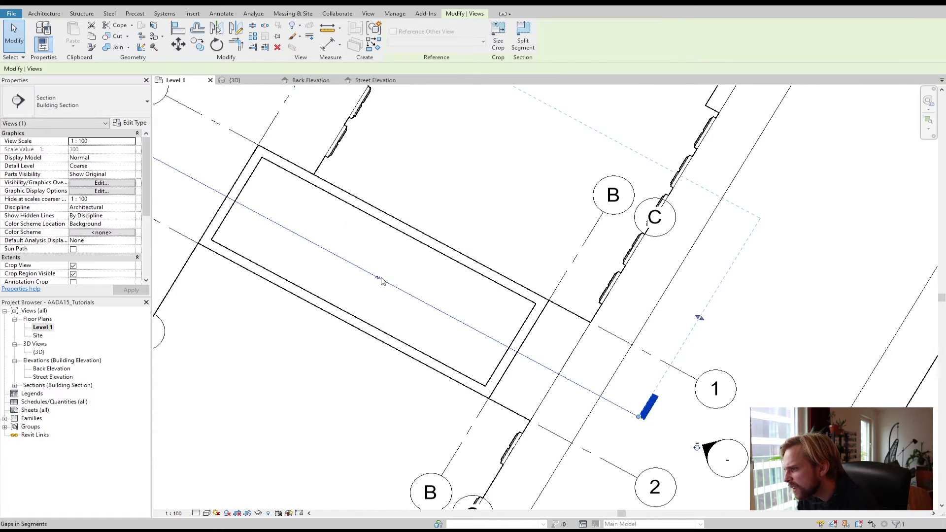
pyautogui.click(378, 279)
pyautogui.scroll(-2, 378, 284)
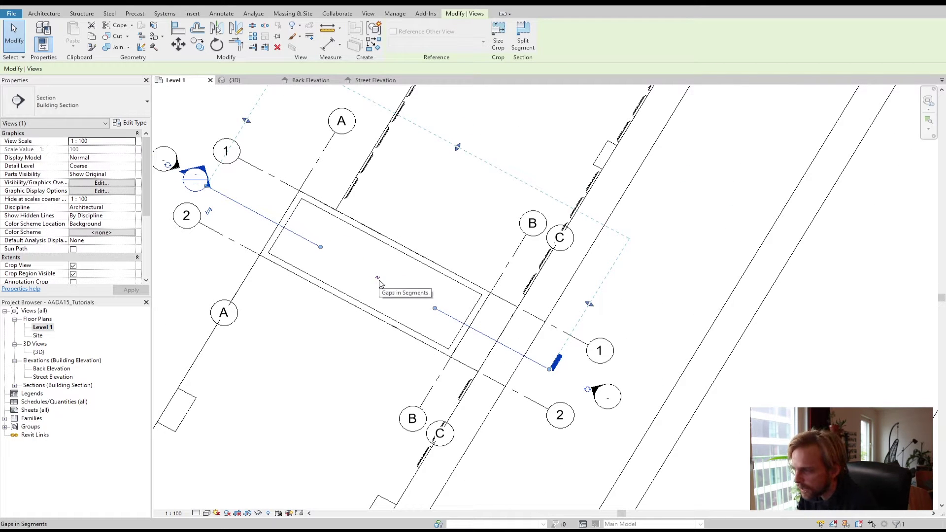
pyautogui.click(378, 279)
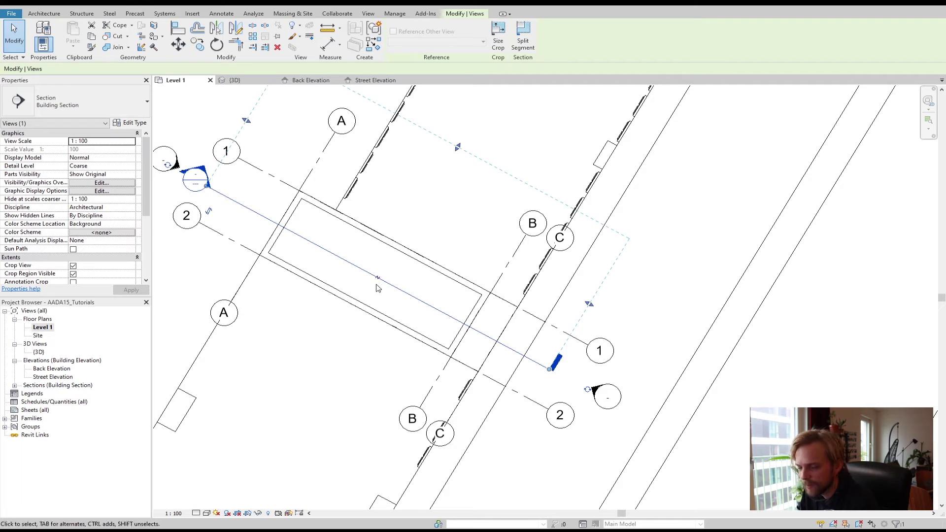
pyautogui.scroll(3, 377, 288)
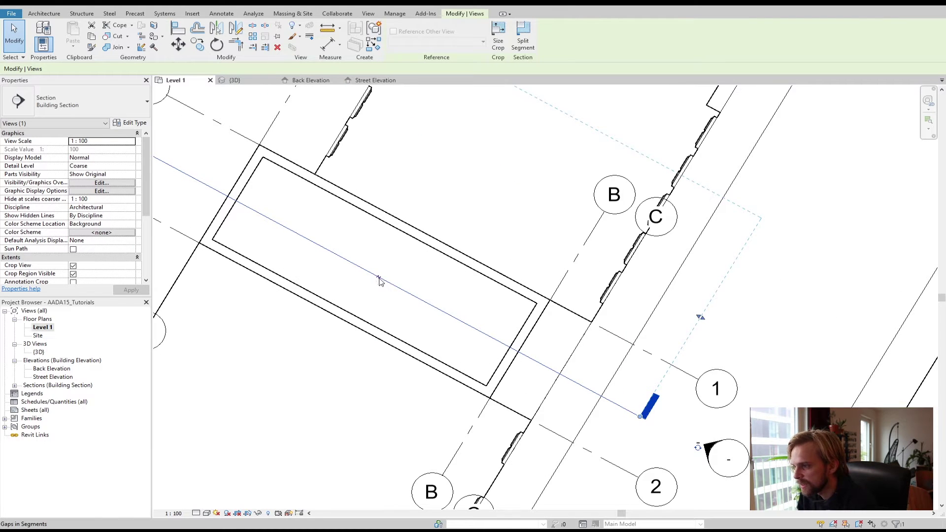
pyautogui.click(378, 279)
pyautogui.scroll(-2, 377, 278)
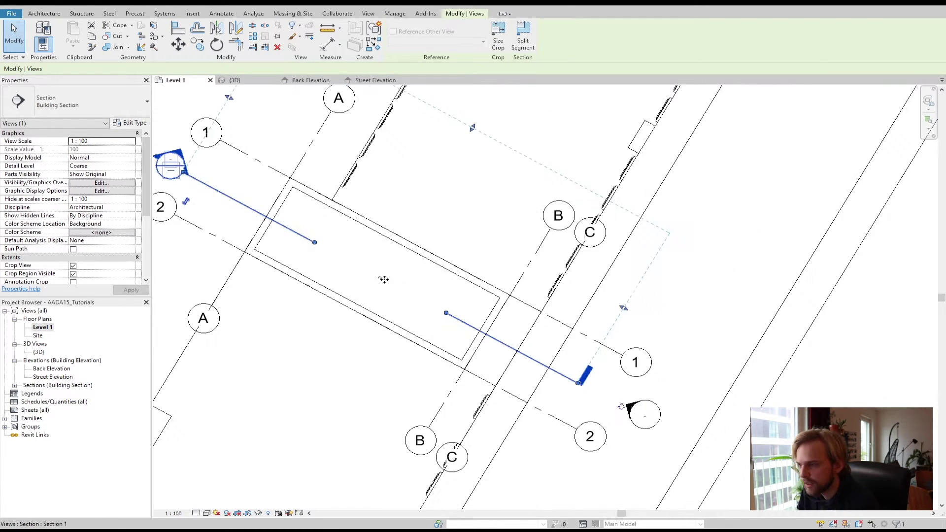
pyautogui.scroll(-1, 311, 253)
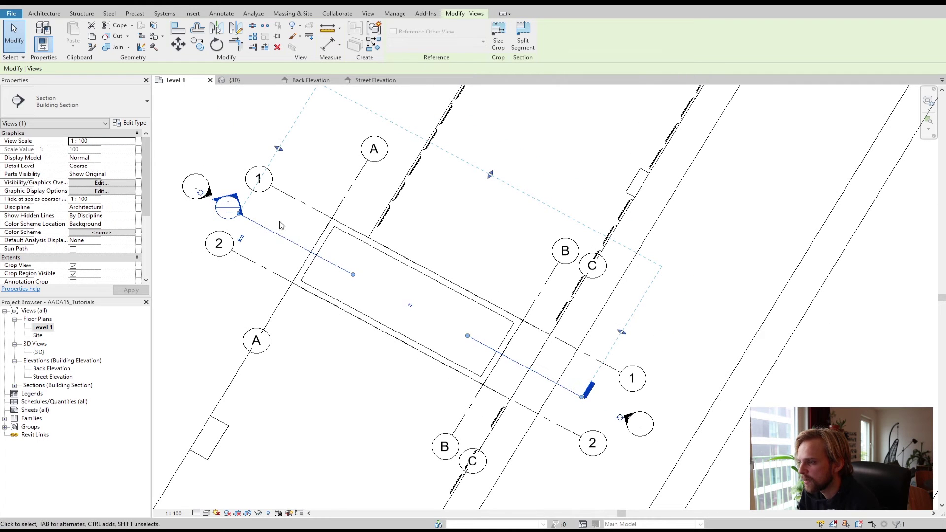
# Step: Adjust the end points of the gapped section line's segments
pyautogui.moveTo(355, 280); pyautogui.dragTo(268, 235)
pyautogui.moveTo(467, 339); pyautogui.dragTo(363, 298, button='middle')
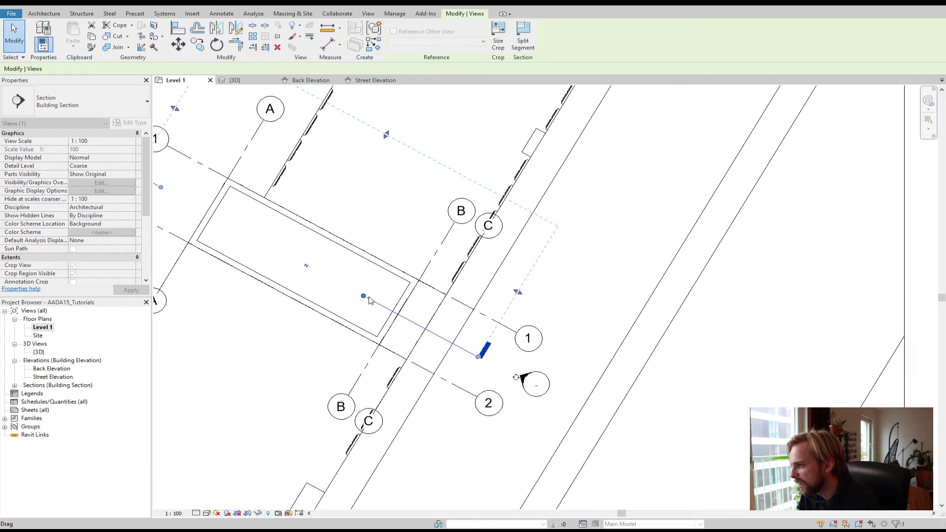
pyautogui.moveTo(364, 299); pyautogui.dragTo(460, 348)
pyautogui.moveTo(282, 278); pyautogui.dragTo(371, 302, button='middle')
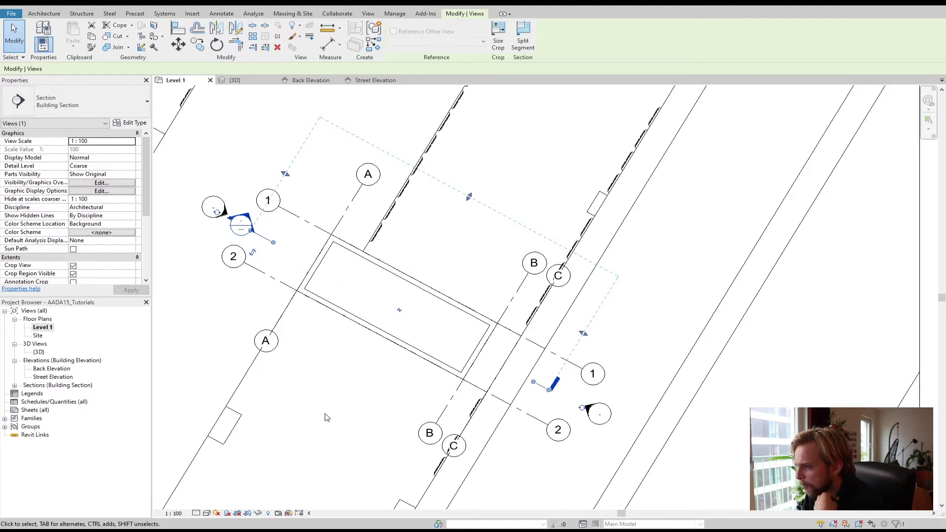
# Step: Extend the section's far clip depth further across the building
pyautogui.scroll(-3, 424, 217)
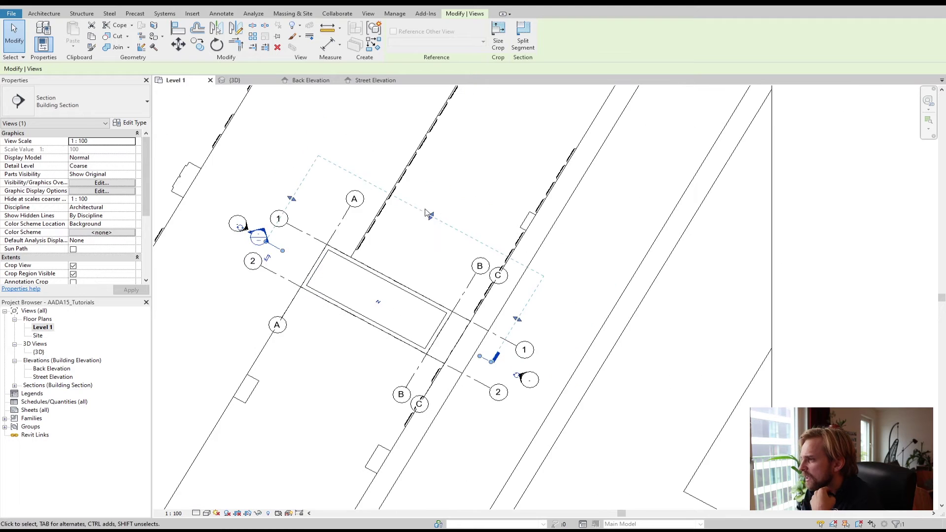
pyautogui.scroll(-2, 417, 268)
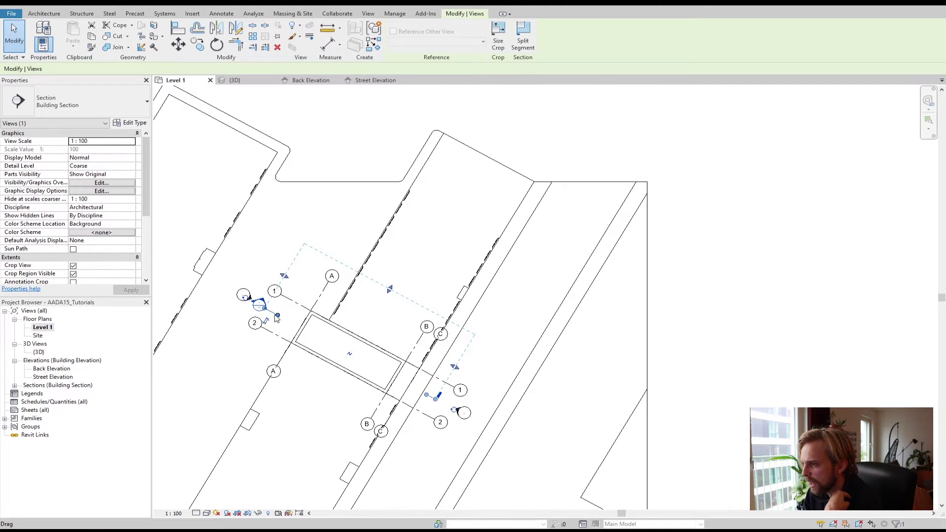
pyautogui.moveTo(400, 316); pyautogui.dragTo(383, 334, button='middle')
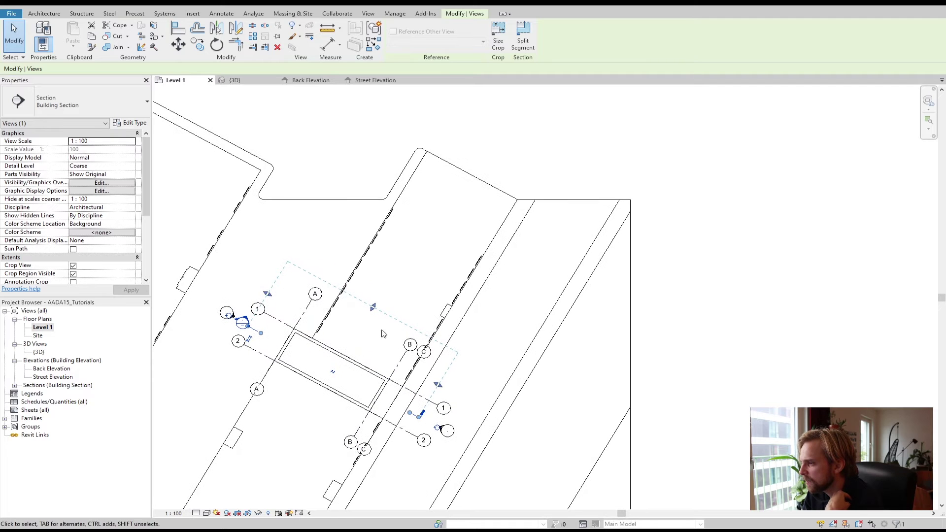
pyautogui.moveTo(373, 307); pyautogui.dragTo(404, 325)
pyautogui.click(300, 250)
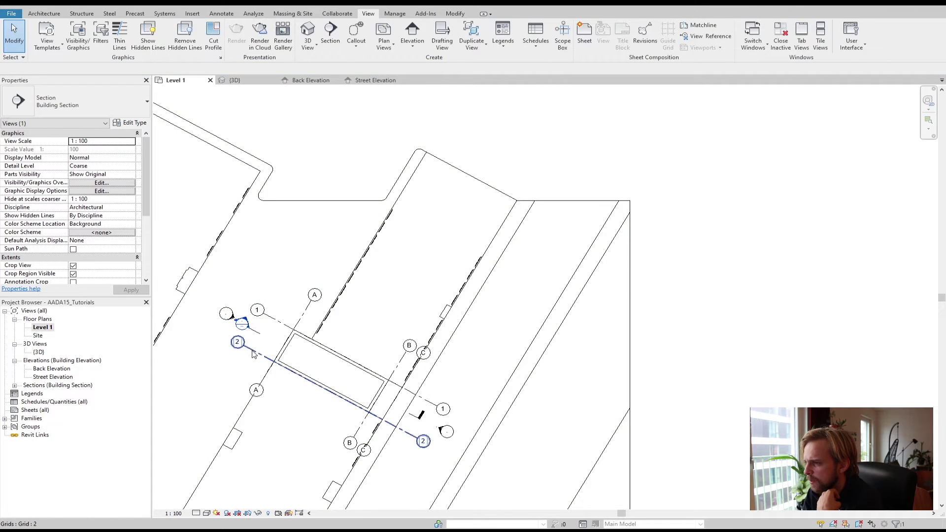
pyautogui.scroll(2, 252, 350)
pyautogui.click(259, 323)
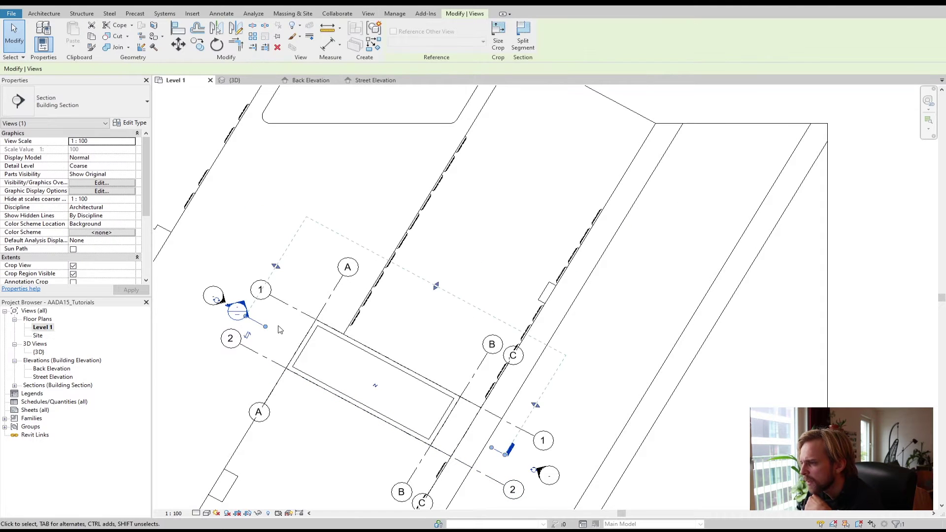
pyautogui.click(252, 258)
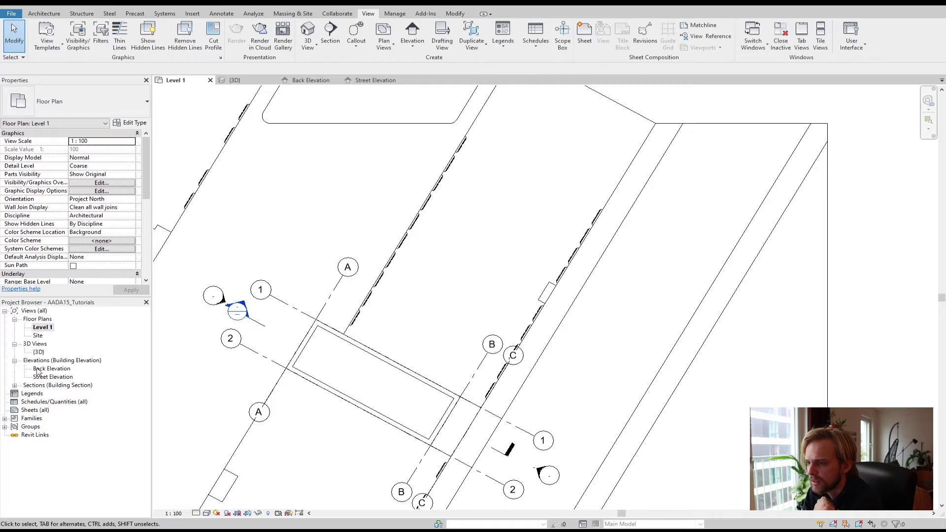
# Step: Expand Sections in the Project Browser and locate Section 1
pyautogui.click(15, 386)
pyautogui.click(46, 394)
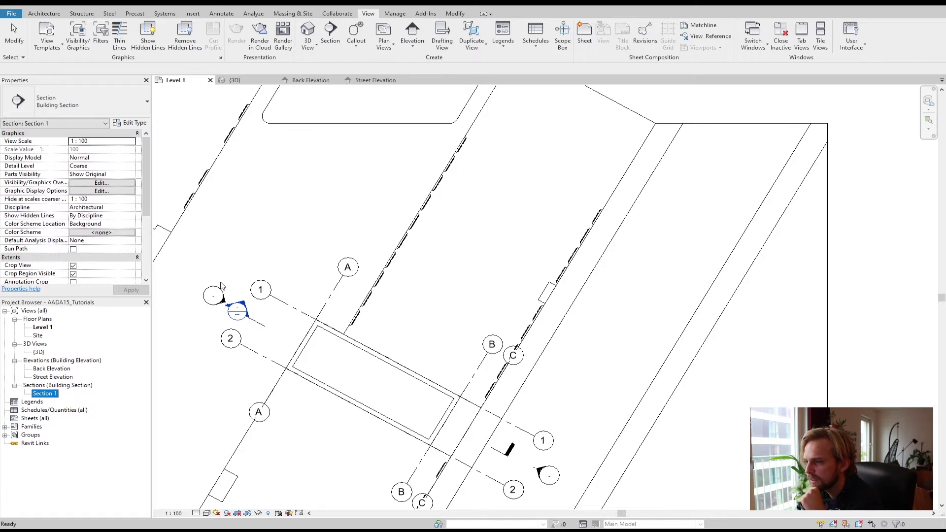
pyautogui.click(269, 217)
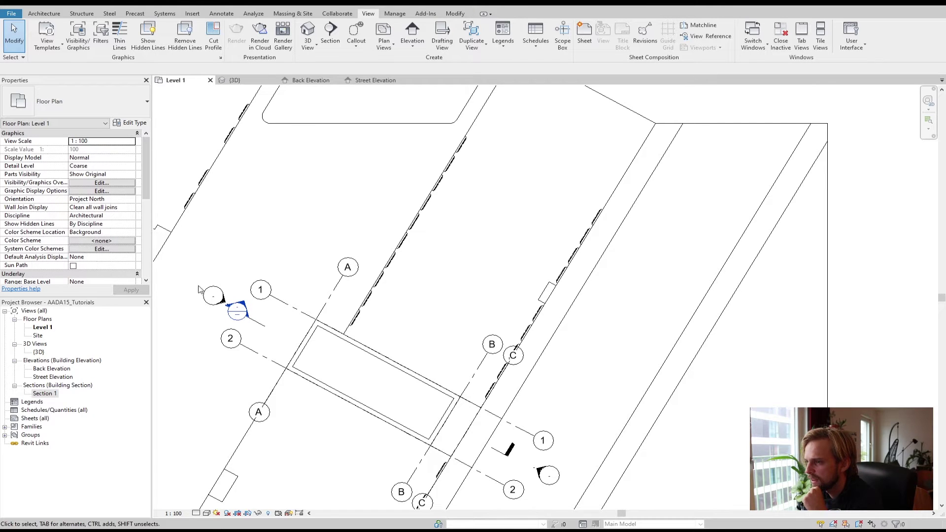
pyautogui.click(49, 393)
pyautogui.click(208, 256)
pyautogui.scroll(-1, 246, 362)
pyautogui.moveTo(168, 381); pyautogui.dragTo(227, 325, button='middle')
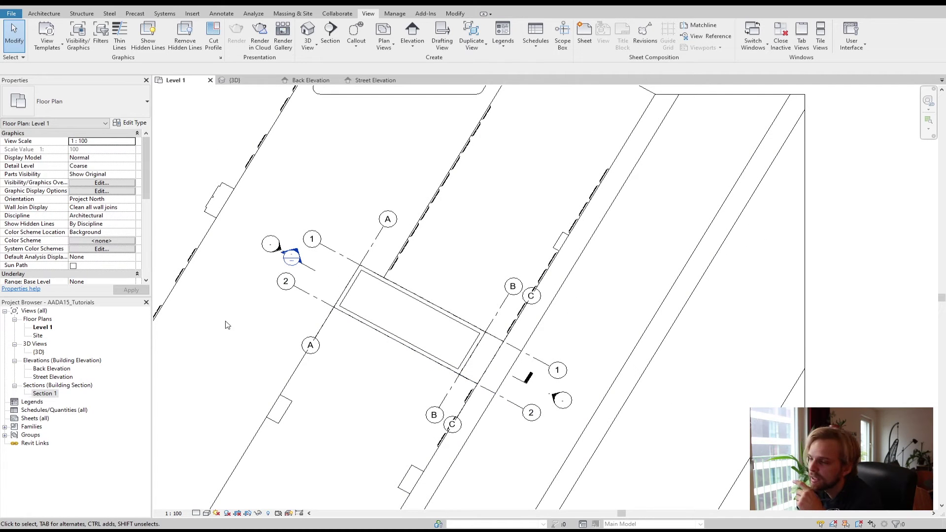
# Step: Open Section 1 and stretch its crop below ground and up to reveal the roof
pyautogui.doubleClick(44, 393)
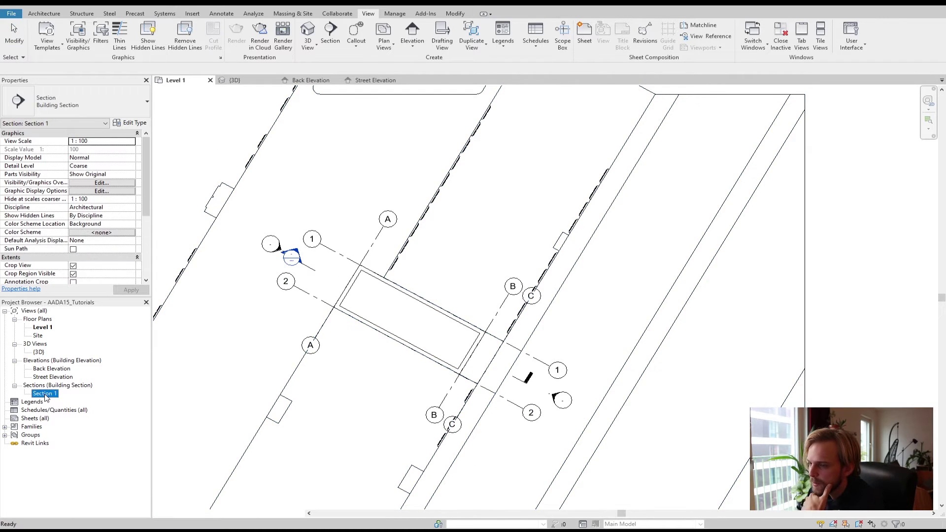
pyautogui.moveTo(520, 286); pyautogui.dragTo(430, 247, button='middle')
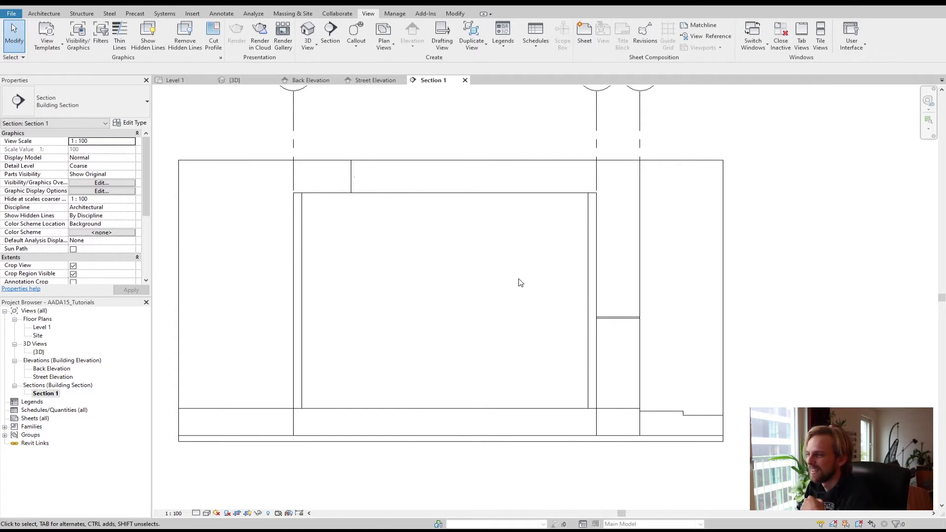
pyautogui.scroll(-2, 516, 276)
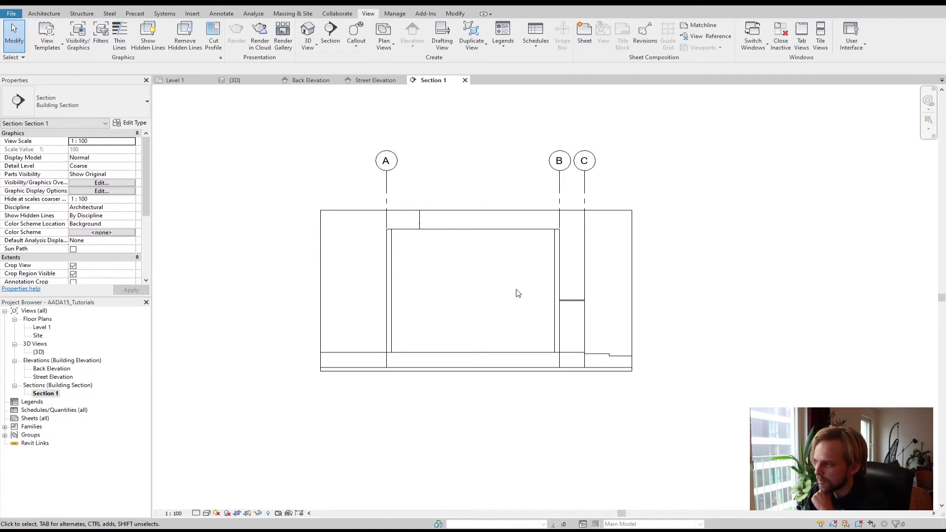
pyautogui.click(567, 371)
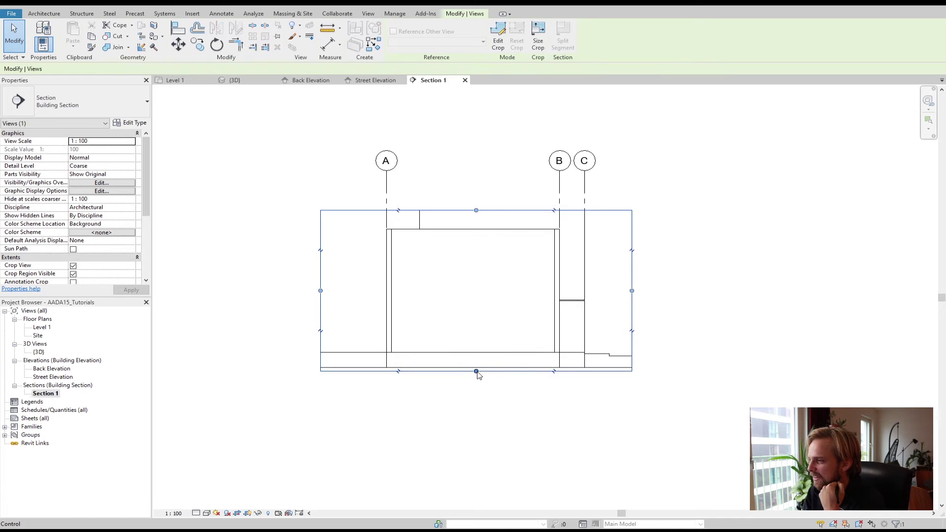
pyautogui.moveTo(478, 376)
pyautogui.mouseDown()
pyautogui.moveTo(477, 399)
pyautogui.moveTo(475, 388)
pyautogui.mouseUp()
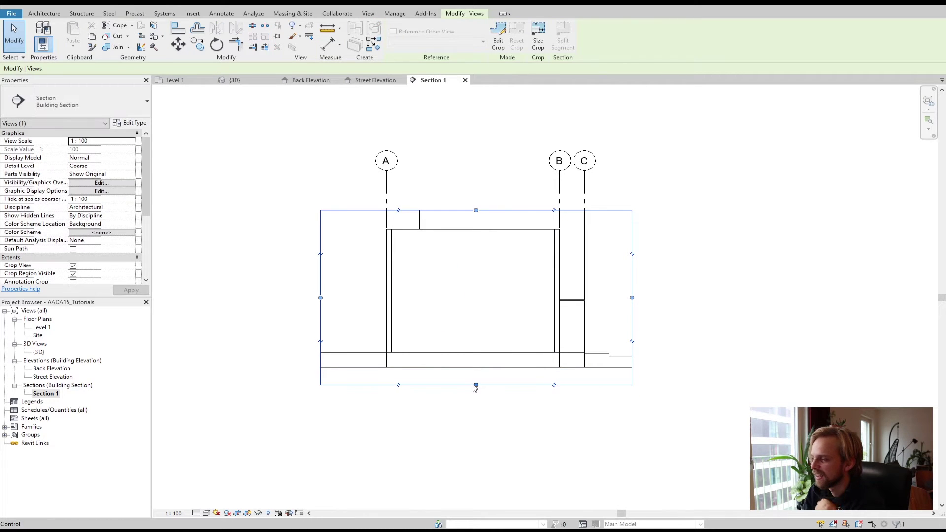
pyautogui.moveTo(498, 238); pyautogui.dragTo(478, 341, button='middle')
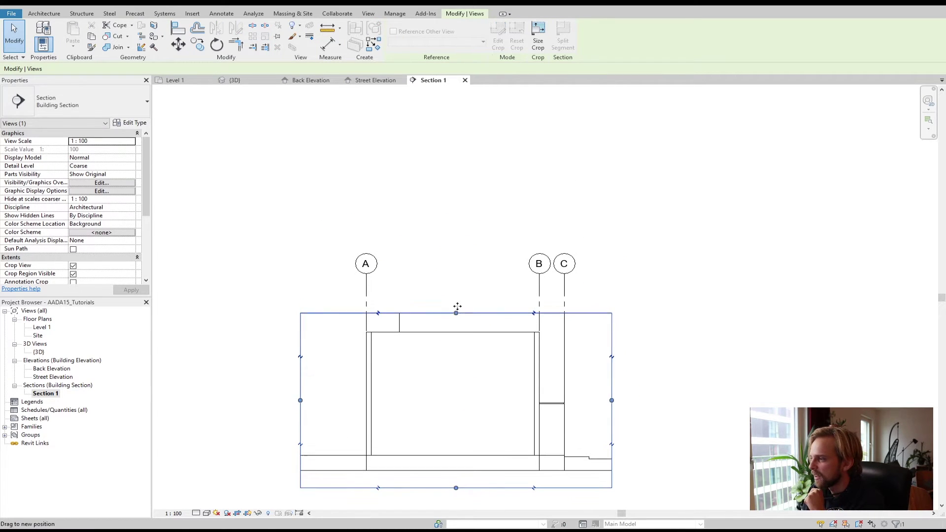
pyautogui.moveTo(457, 307); pyautogui.dragTo(462, 180)
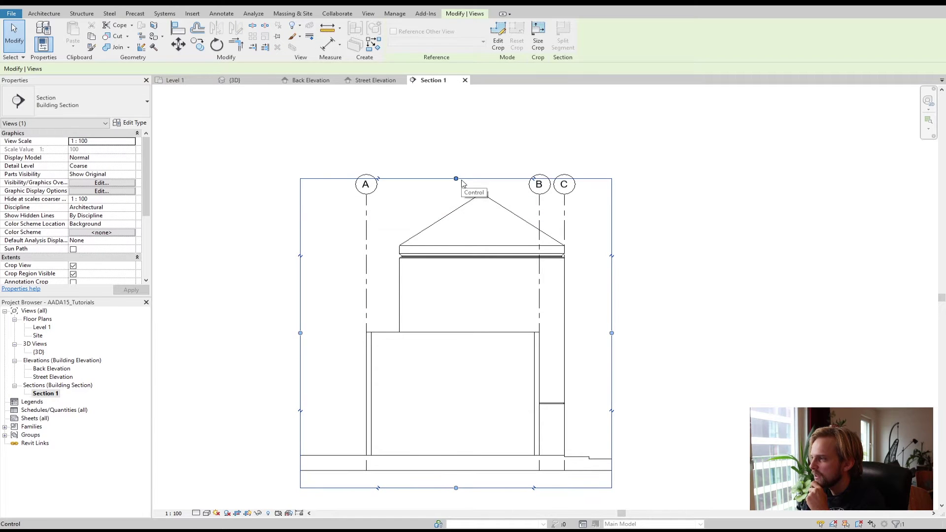
pyautogui.click(699, 206)
# Step: Check grid C's extent in Section 1, then open the Level 1 floor plan
pyautogui.scroll(-1, 678, 313)
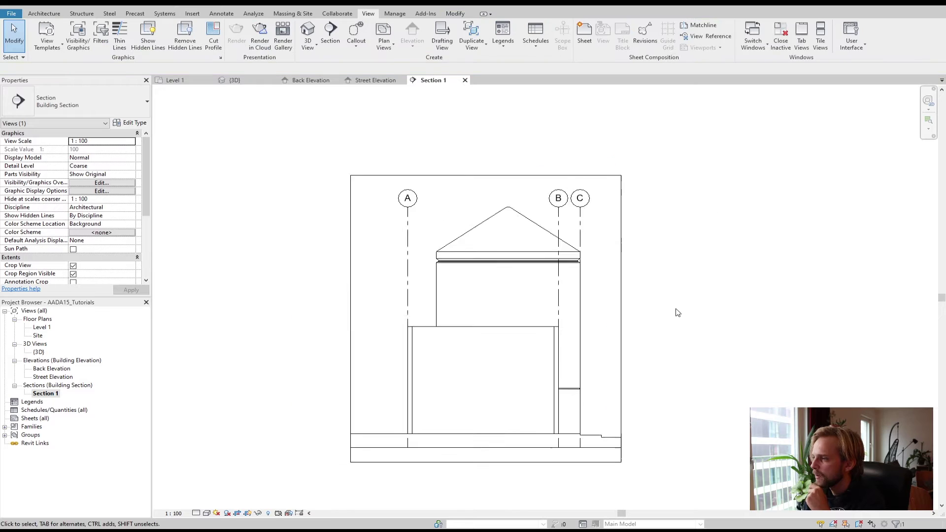
pyautogui.scroll(2, 555, 383)
pyautogui.click(550, 366)
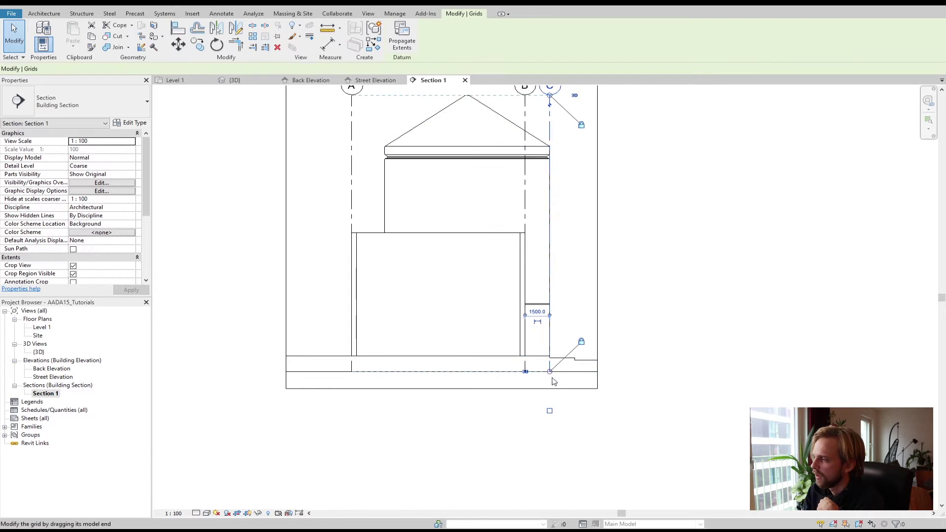
pyautogui.click(644, 401)
pyautogui.scroll(-2, 648, 358)
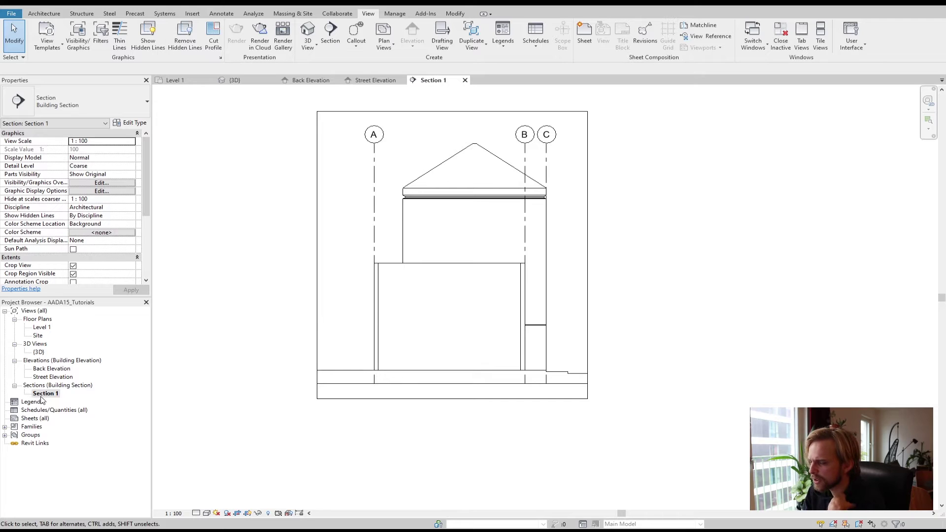
pyautogui.doubleClick(42, 327)
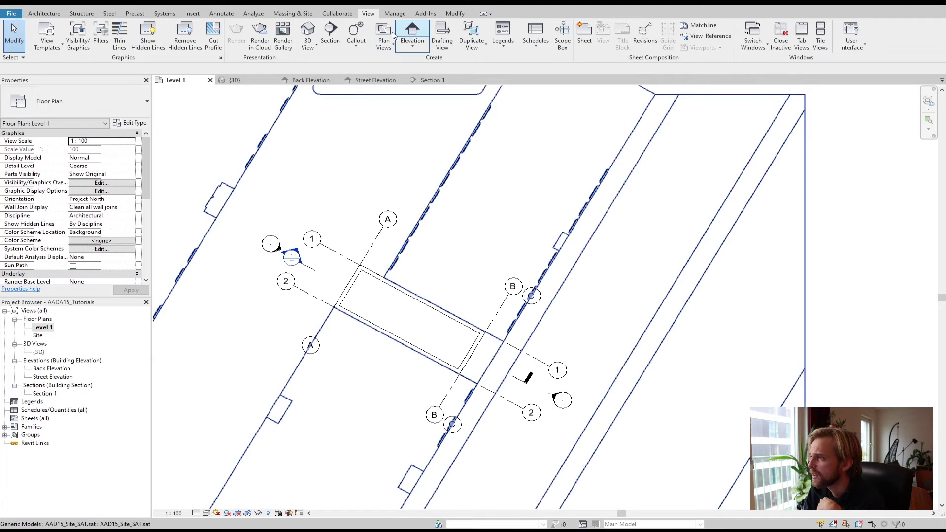
# Step: Draw Section 2 across the building and drag its far clip out to deepen the view extent
pyautogui.click(331, 35)
pyautogui.click(399, 377)
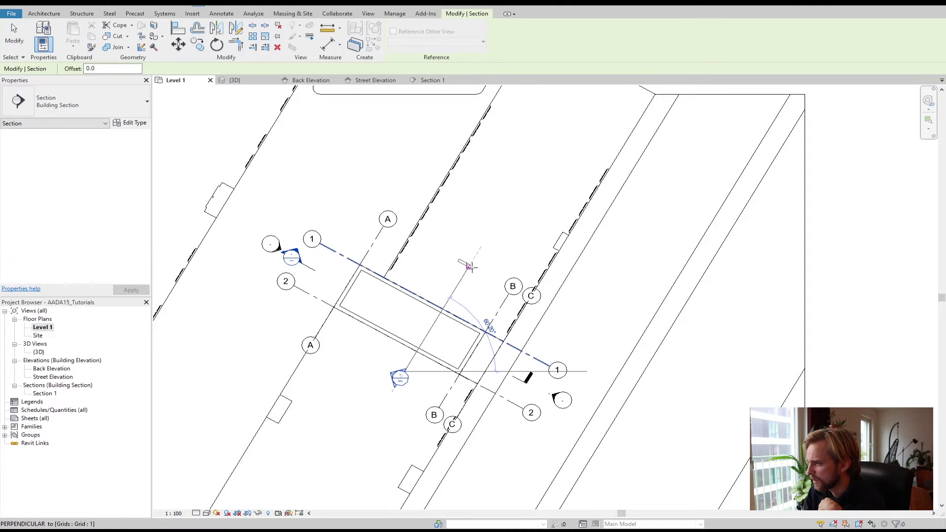
pyautogui.click(466, 272)
pyautogui.press('Escape')
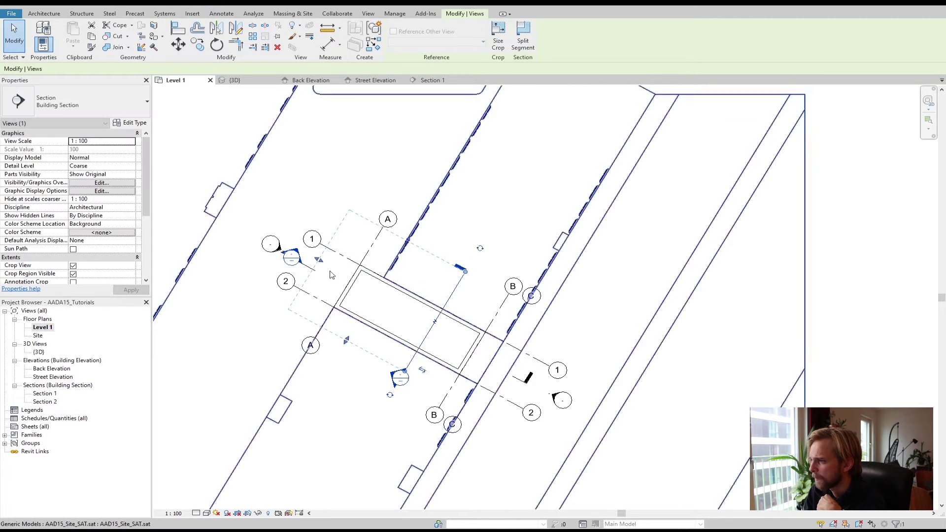
pyautogui.moveTo(321, 260); pyautogui.dragTo(421, 295, button='middle')
pyautogui.moveTo(420, 295); pyautogui.dragTo(317, 210)
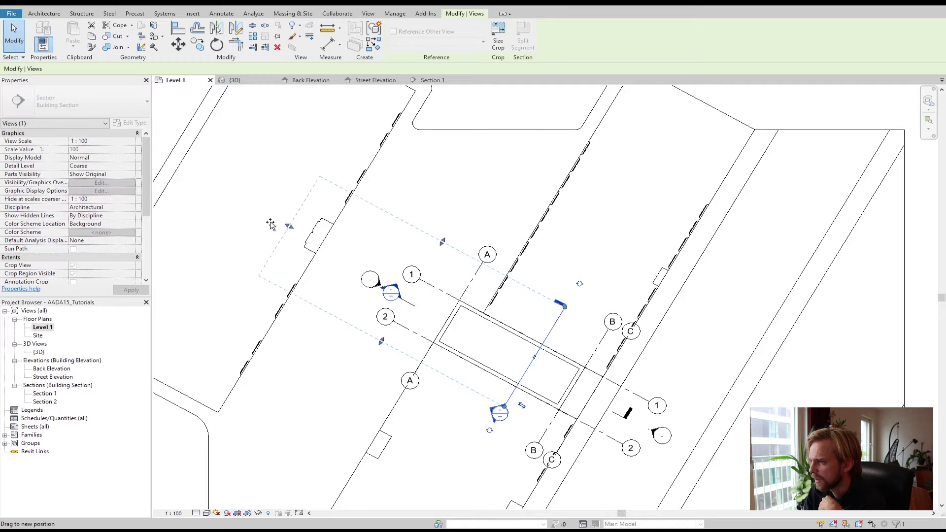
pyautogui.press('Escape')
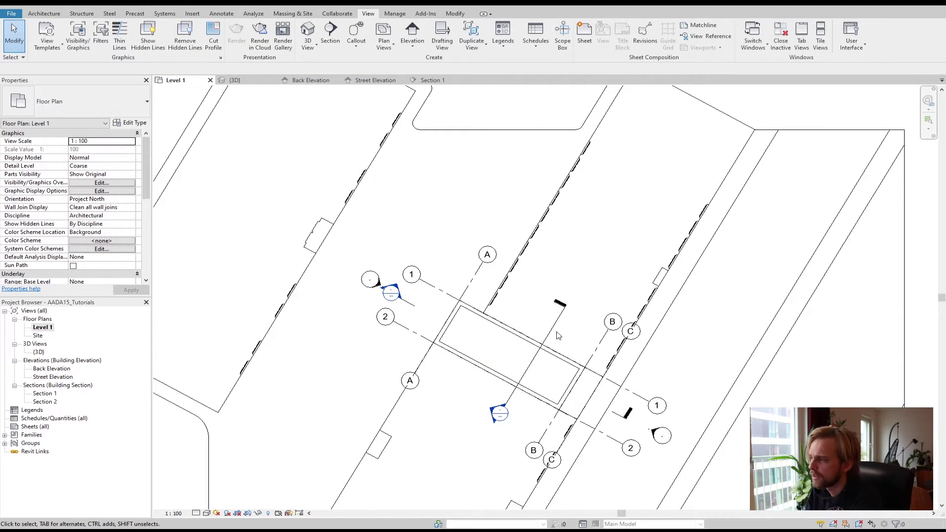
pyautogui.click(554, 335)
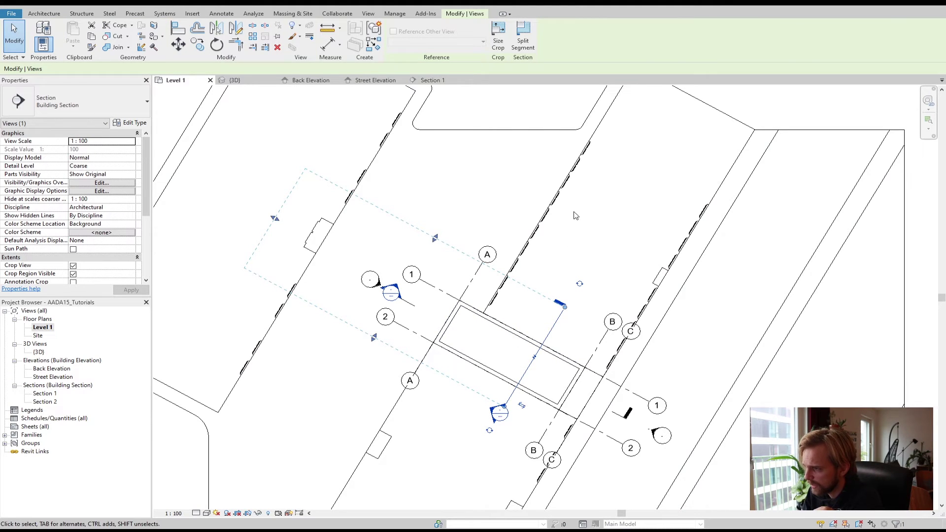
pyautogui.click(507, 191)
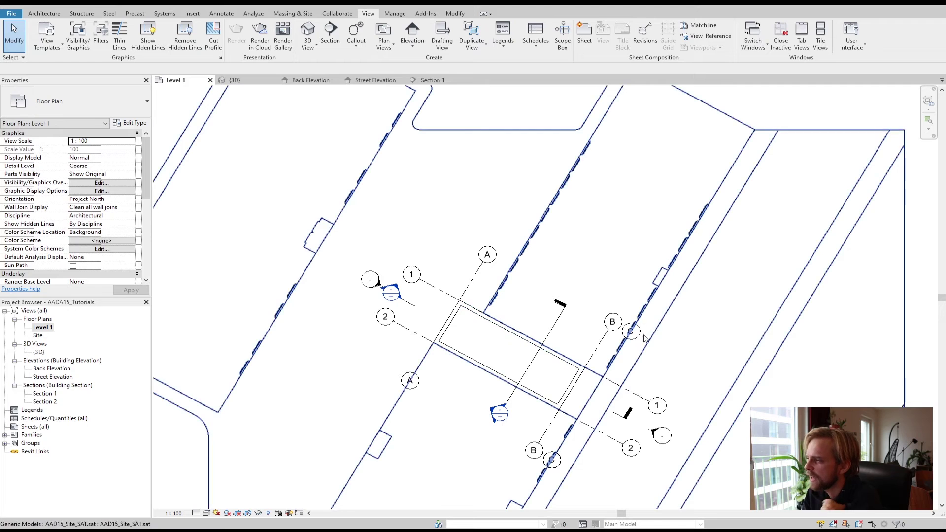
# Step: Break Section 2's line with a widened middle gap, then open the Section 2 view
pyautogui.click(530, 368)
pyautogui.scroll(2, 530, 368)
pyautogui.click(538, 352)
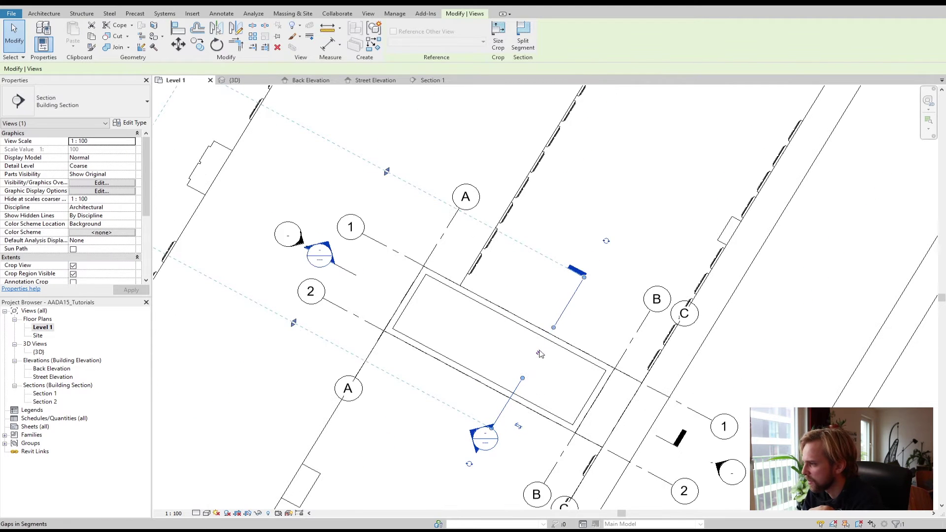
pyautogui.moveTo(570, 294); pyautogui.dragTo(572, 295)
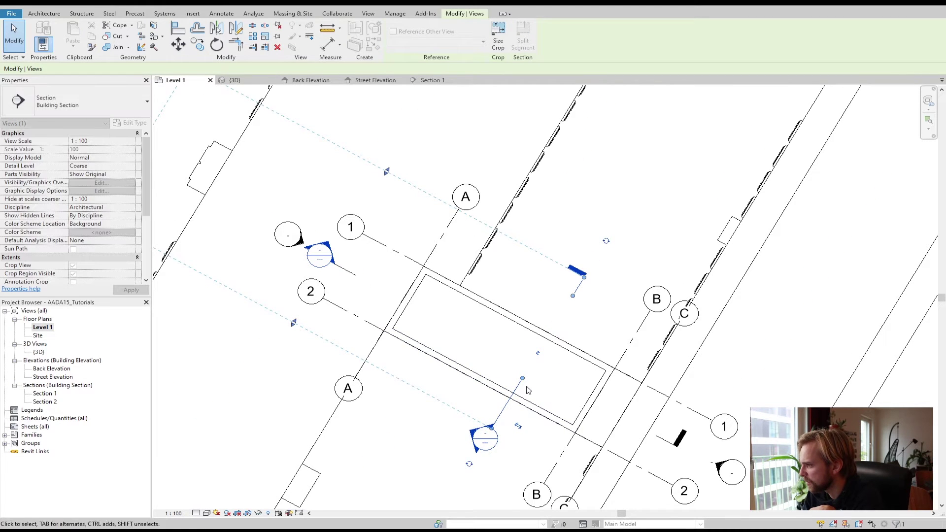
pyautogui.moveTo(523, 378); pyautogui.dragTo(508, 416)
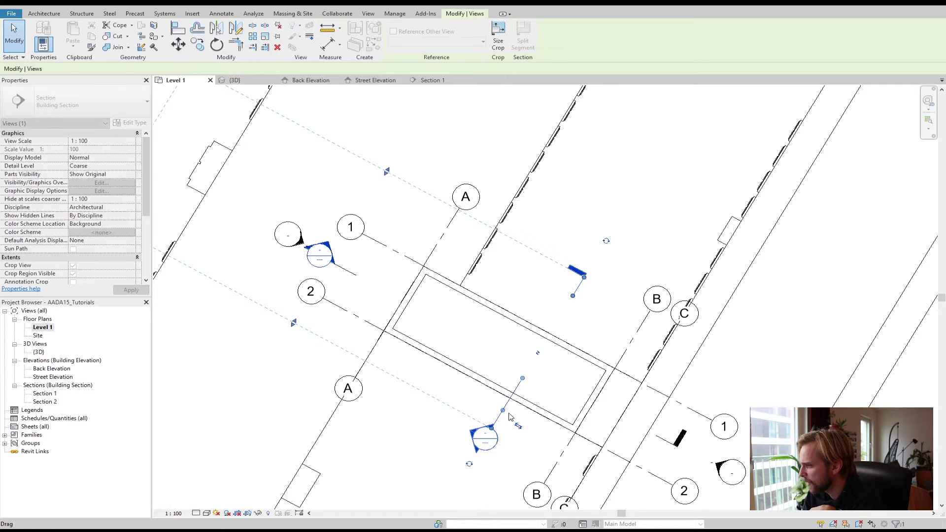
pyautogui.click(393, 445)
pyautogui.doubleClick(44, 401)
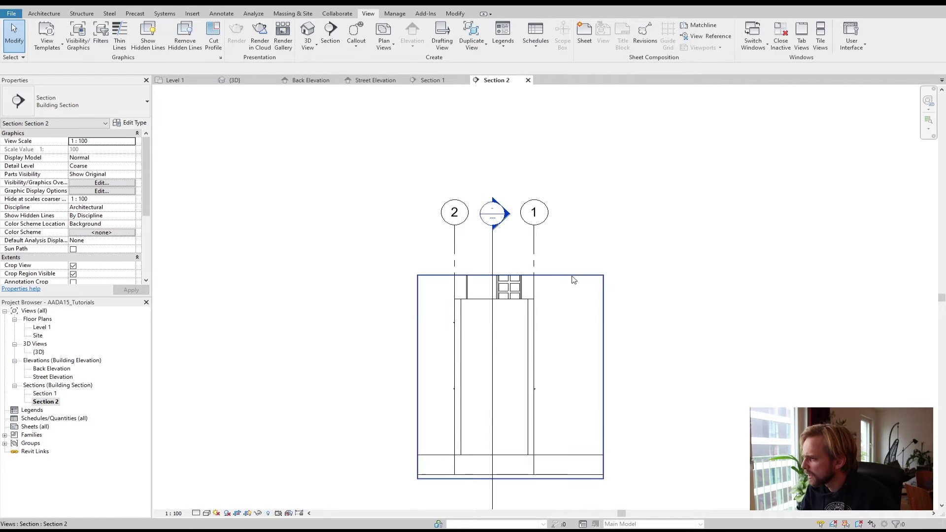
# Step: Raise the Section 2 crop region's top above the grid heads to show the upper storeys
pyautogui.click(512, 275)
pyautogui.moveTo(510, 275); pyautogui.dragTo(511, 167)
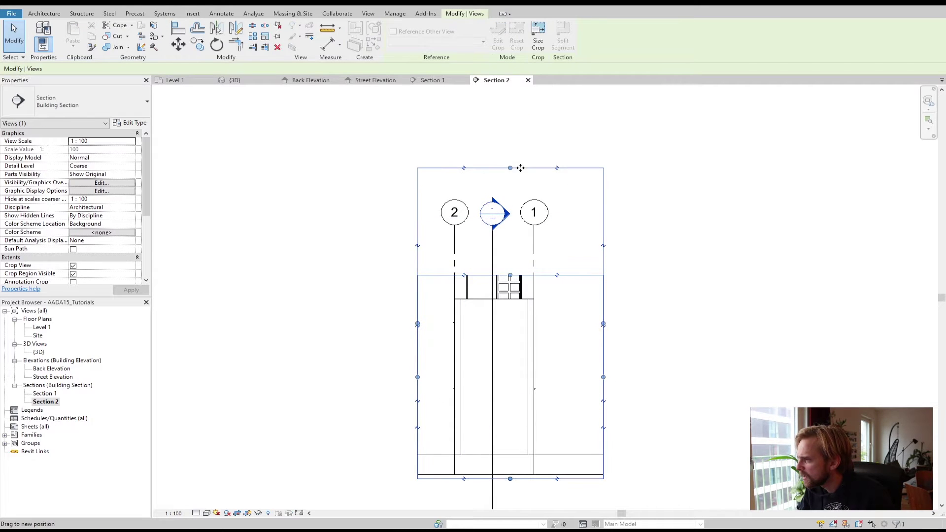
pyautogui.moveTo(498, 162); pyautogui.dragTo(497, 247, button='middle')
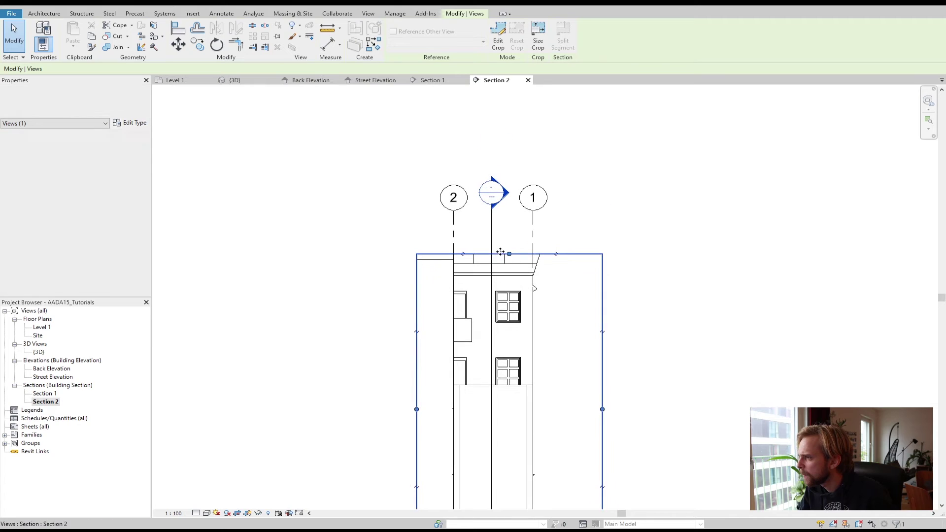
pyautogui.moveTo(509, 254); pyautogui.dragTo(513, 203)
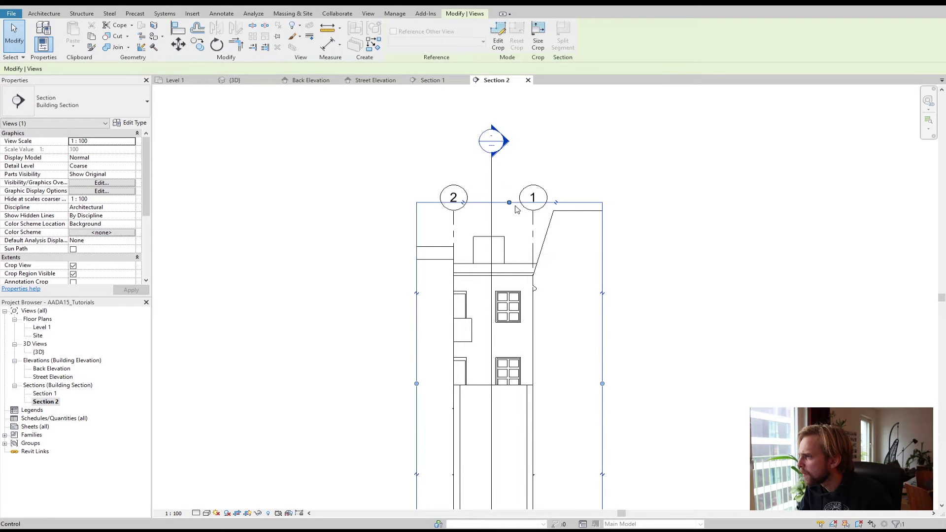
pyautogui.scroll(-2, 637, 325)
pyautogui.moveTo(539, 220); pyautogui.dragTo(521, 166, button='middle')
pyautogui.moveTo(519, 163); pyautogui.dragTo(518, 141)
pyautogui.click(663, 340)
# Step: Lower the crop region's bottom below the ground, then return to the Level 1 floor plan
pyautogui.moveTo(600, 400); pyautogui.dragTo(555, 394, button='middle')
pyautogui.click(514, 389)
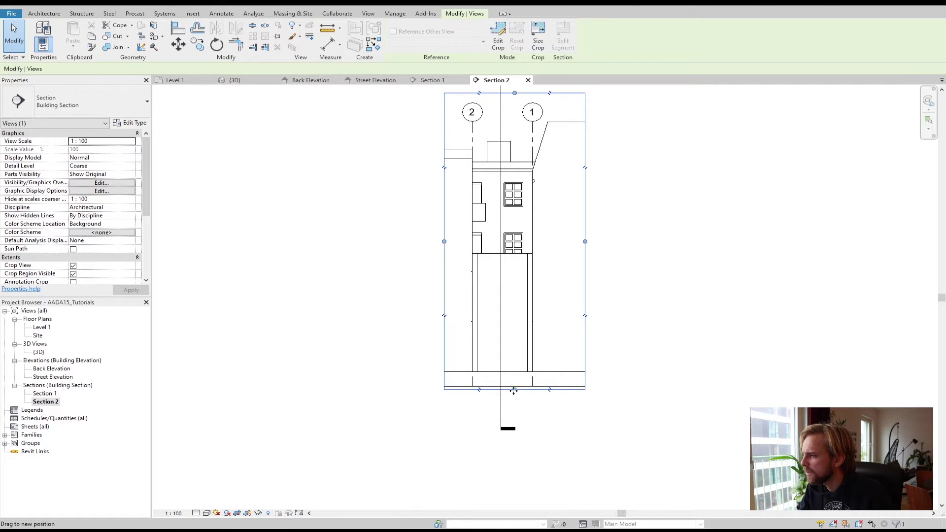
pyautogui.moveTo(514, 390); pyautogui.dragTo(514, 422)
pyautogui.click(650, 340)
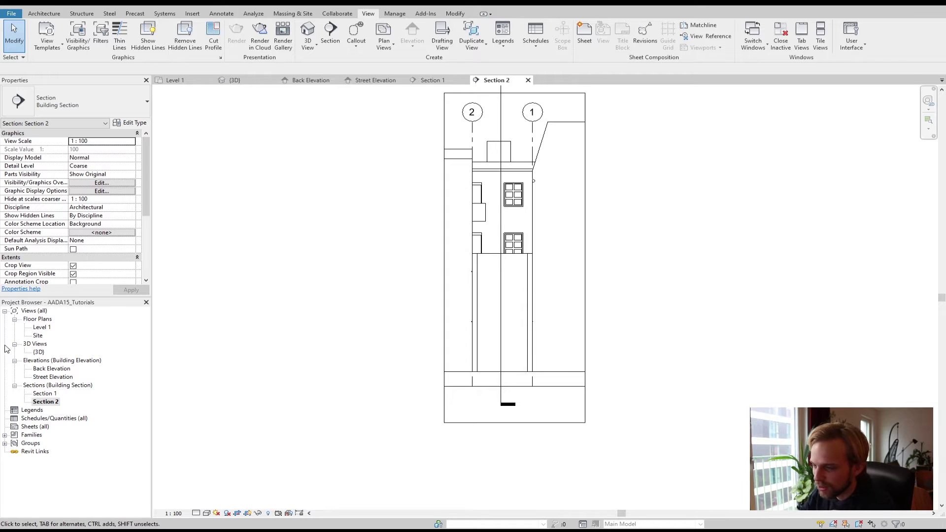
pyautogui.doubleClick(44, 327)
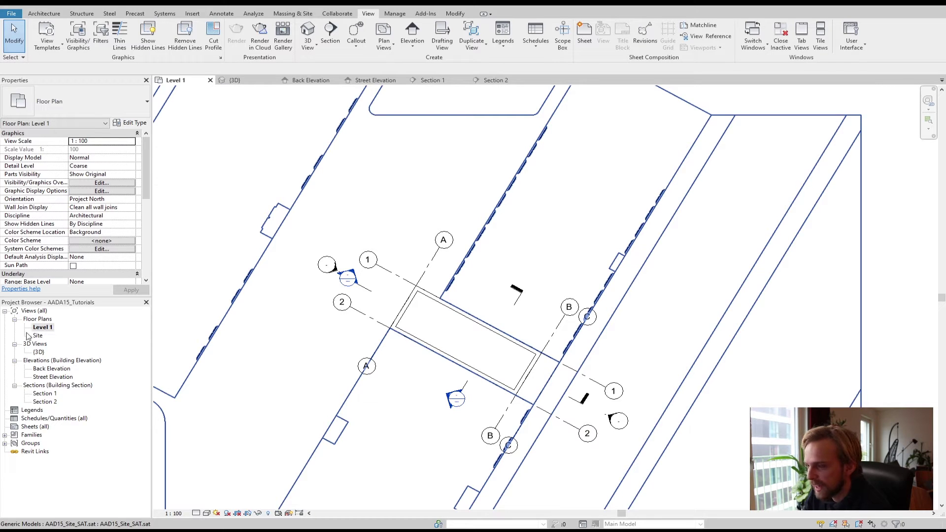
# Step: Open Back Elevation from the Project Browser, switch to the Architecture tools, and recenter the facade
pyautogui.click(56, 368)
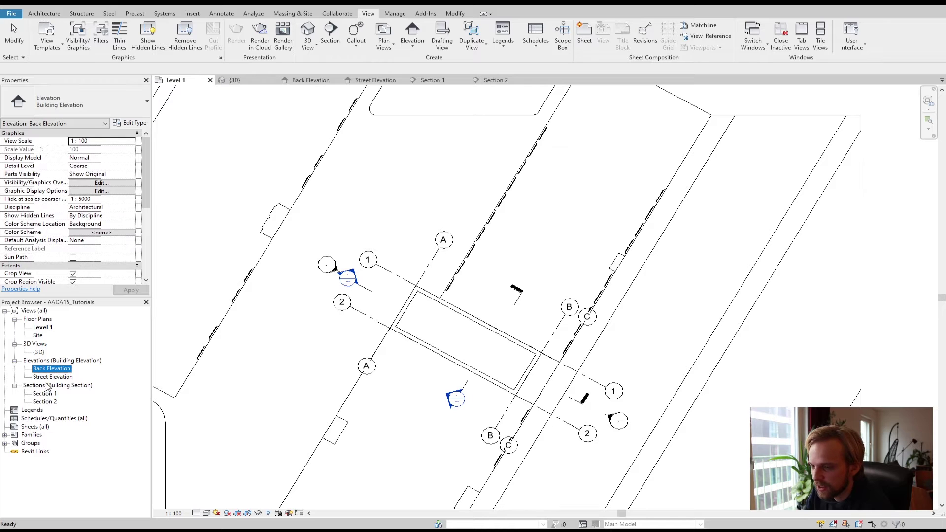
pyautogui.doubleClick(52, 370)
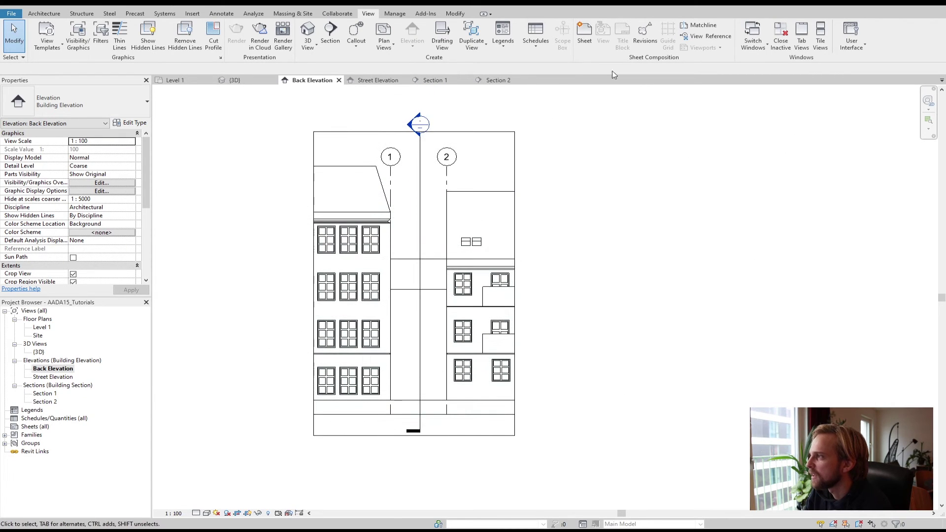
pyautogui.click(392, 47)
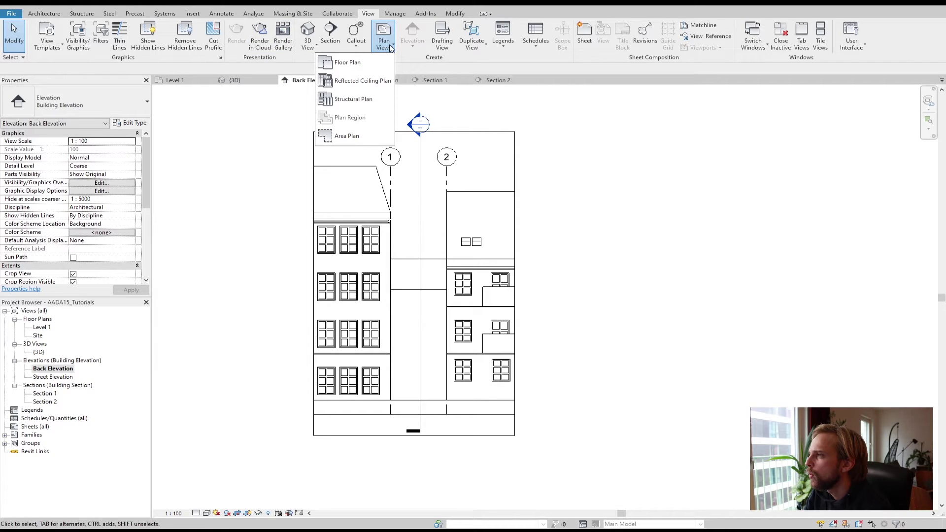
pyautogui.press('Escape')
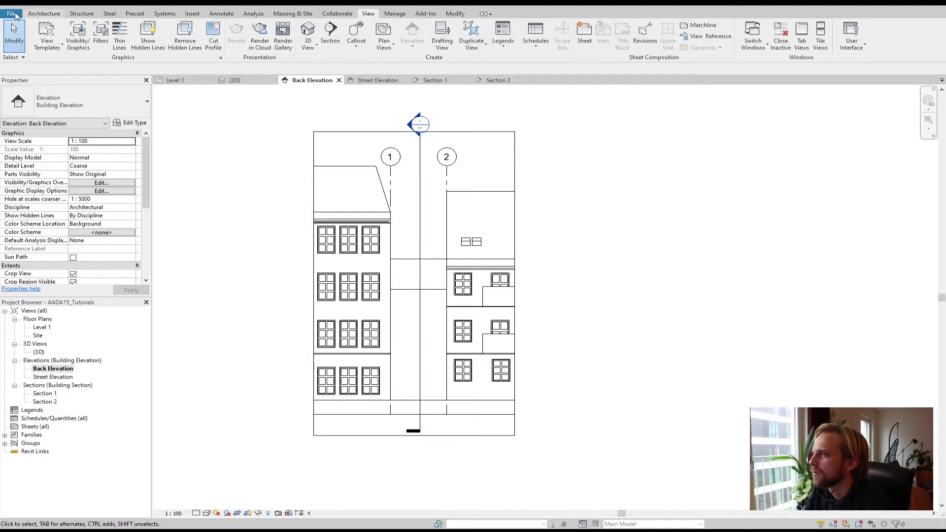
pyautogui.click(42, 14)
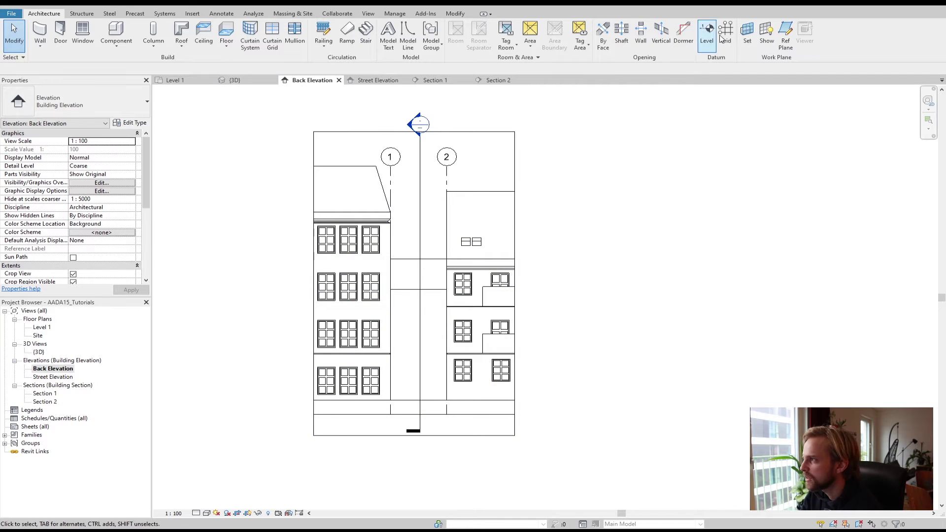
pyautogui.moveTo(625, 338); pyautogui.dragTo(587, 318, button='middle')
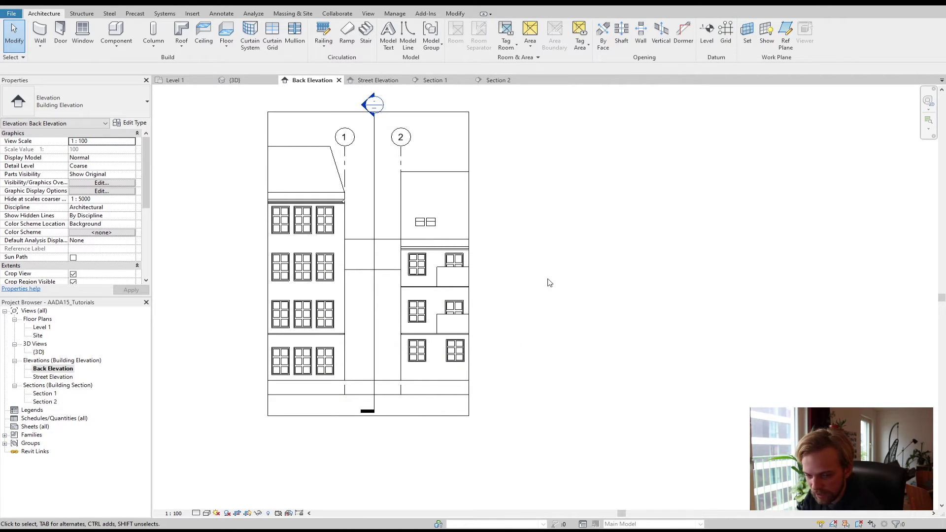
# Step: Start the Level tool, then inspect the model from a new angle in the 3D view
pyautogui.click(709, 31)
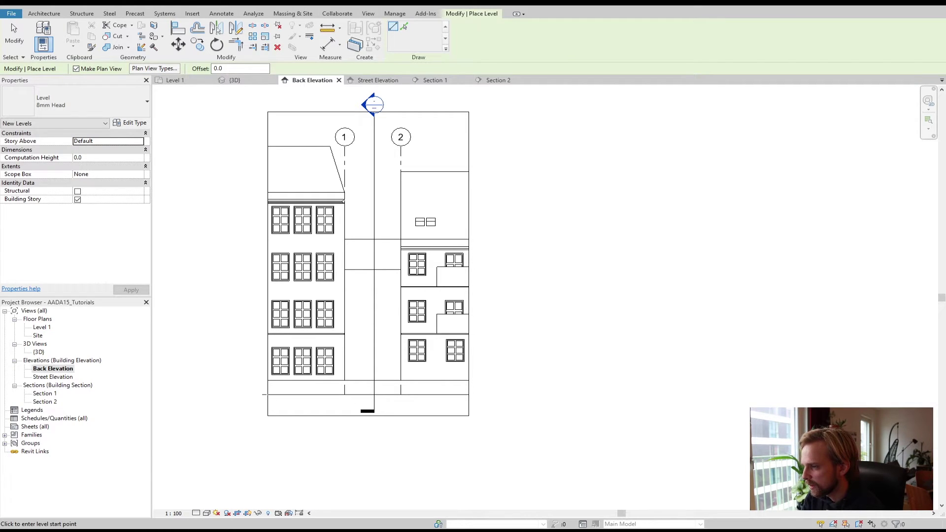
pyautogui.scroll(2, 269, 395)
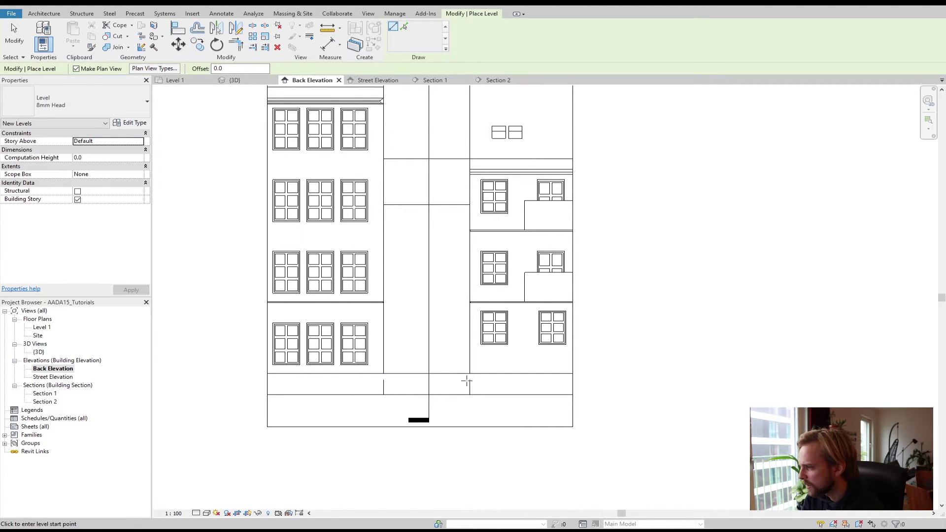
pyautogui.scroll(2, 464, 382)
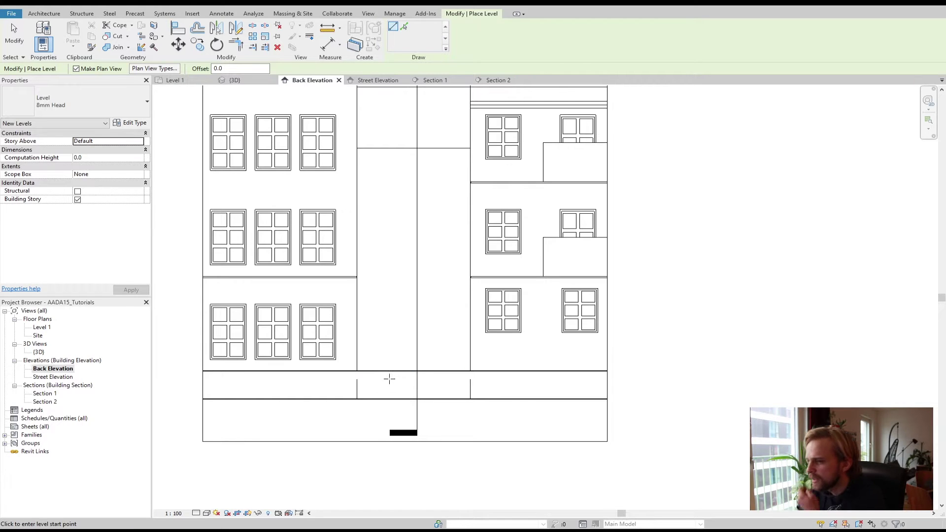
pyautogui.scroll(-2, 377, 377)
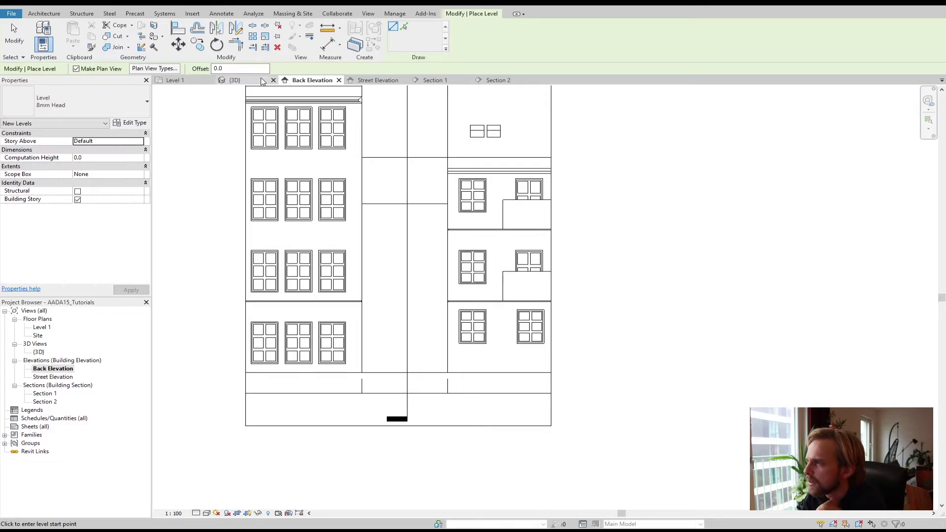
pyautogui.click(235, 80)
pyautogui.keyDown('shift'); pyautogui.moveTo(460, 365); pyautogui.dragTo(371, 454, button='middle'); pyautogui.keyUp('shift')
pyautogui.scroll(5, 393, 413)
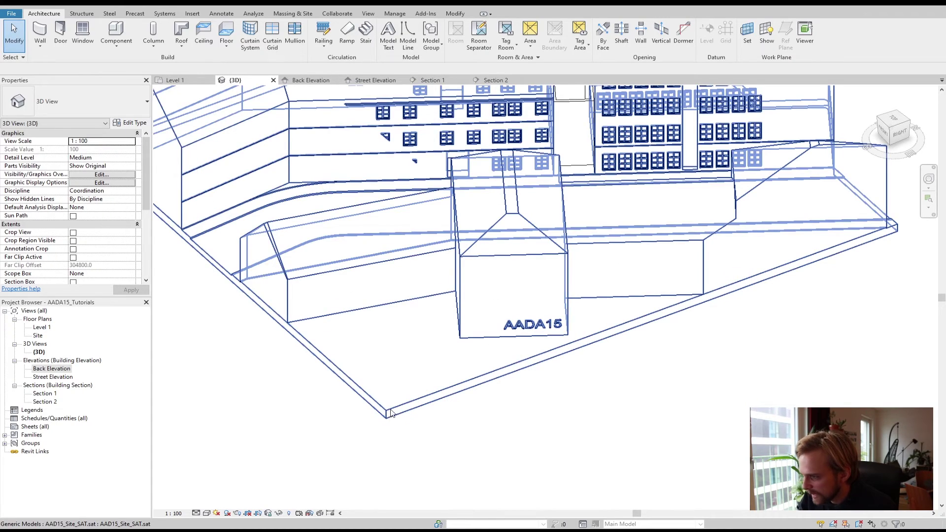
pyautogui.scroll(-3, 398, 412)
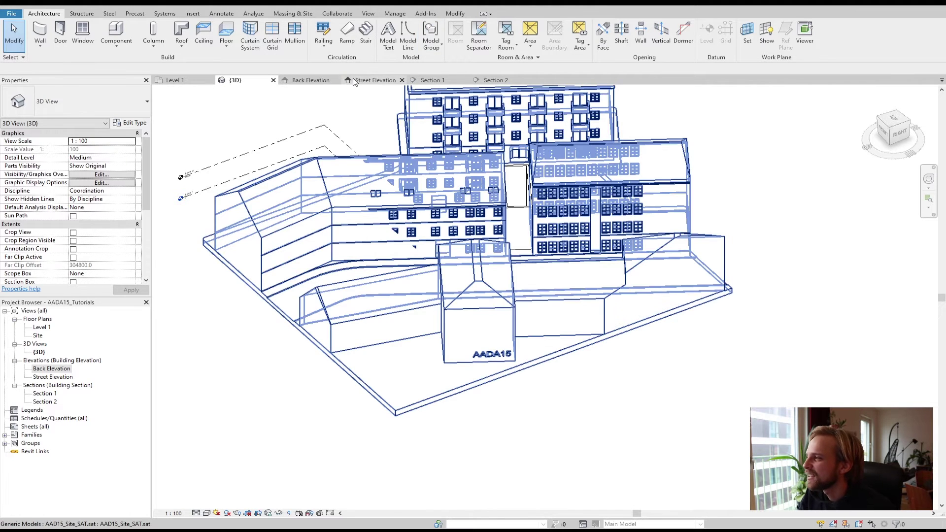
# Step: Go back through Street Elevation to the Back Elevation and recenter the building
pyautogui.click(375, 81)
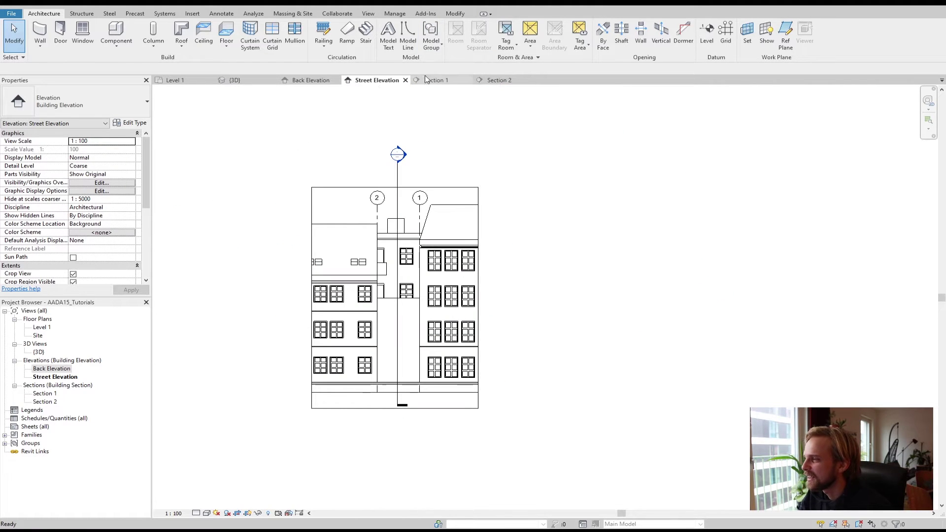
pyautogui.click(298, 80)
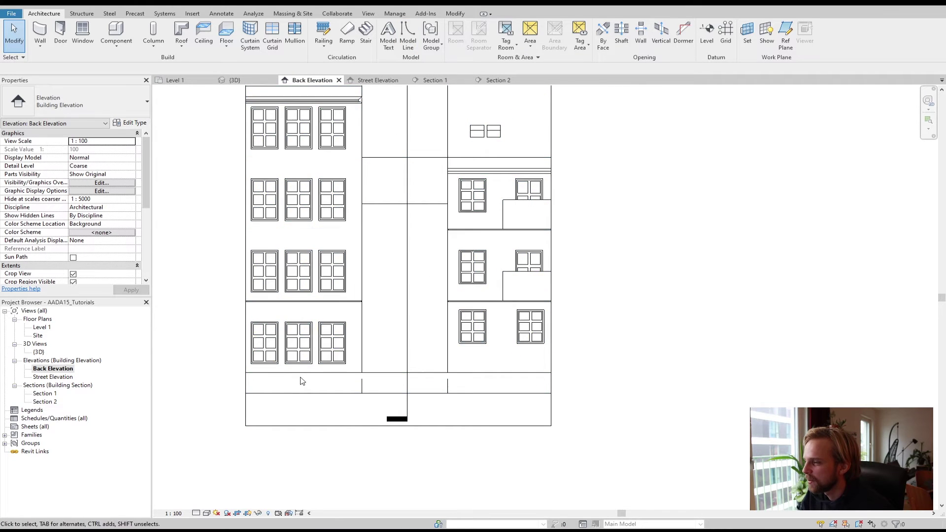
pyautogui.scroll(4, 370, 414)
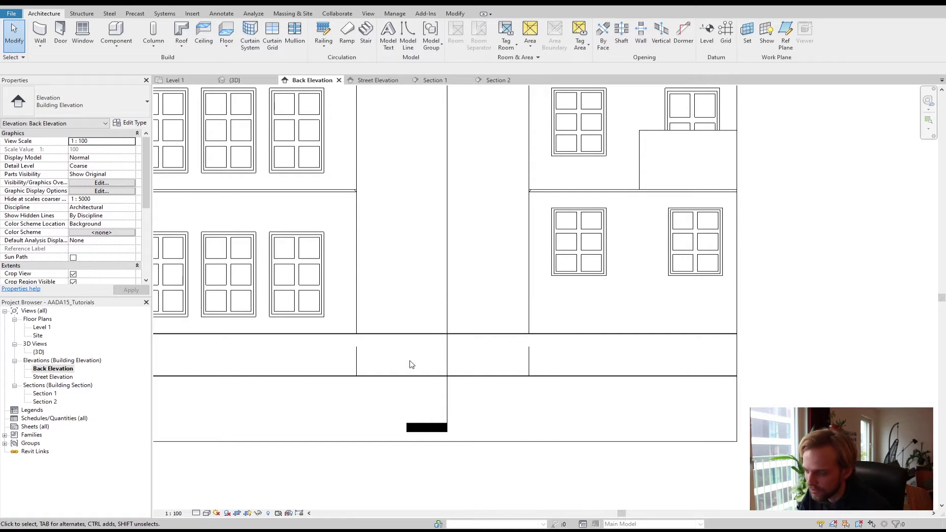
pyautogui.scroll(-3, 309, 335)
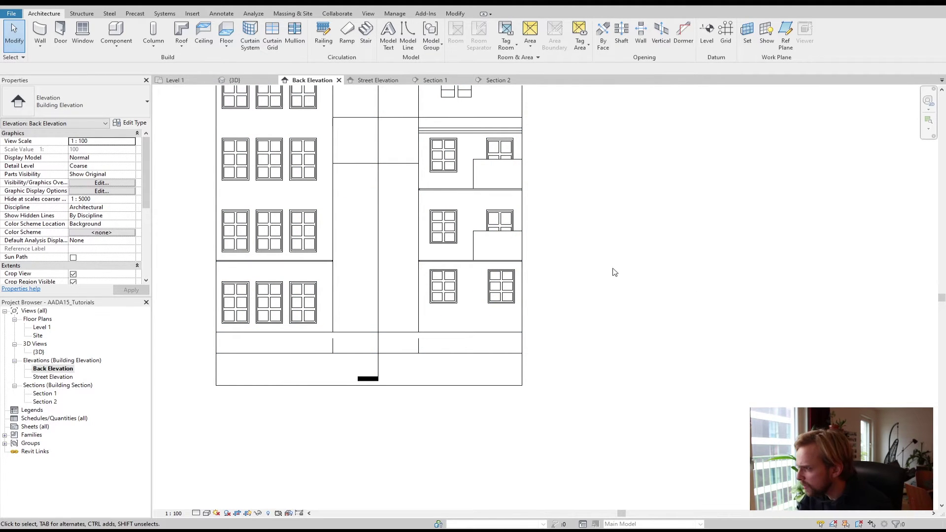
pyautogui.moveTo(613, 270); pyautogui.dragTo(660, 290, button='middle')
# Step: Draw Level 3 along the wall base of the Back Elevation
pyautogui.click(706, 35)
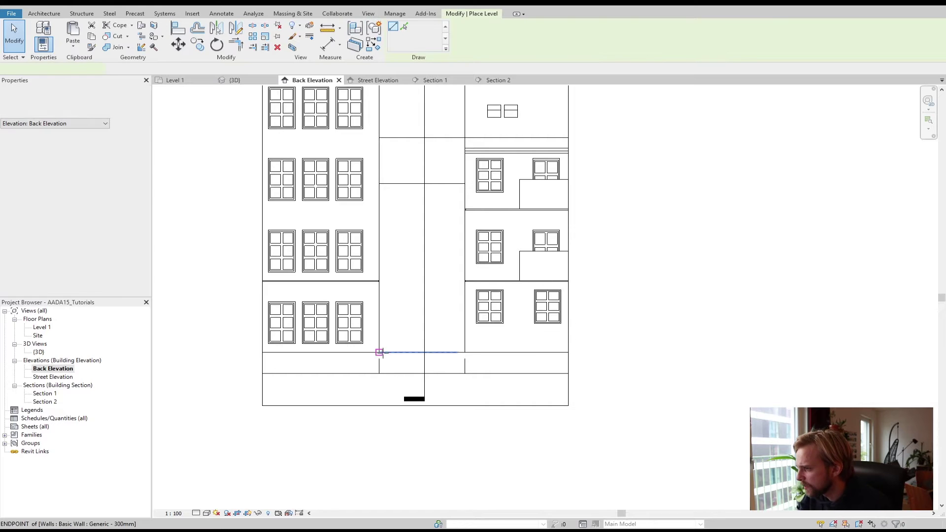
pyautogui.click(379, 353)
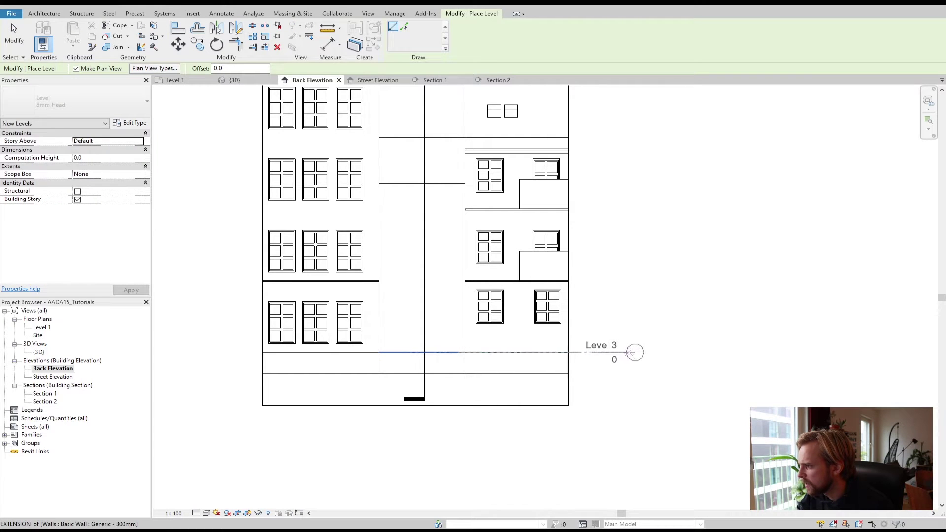
pyautogui.click(627, 352)
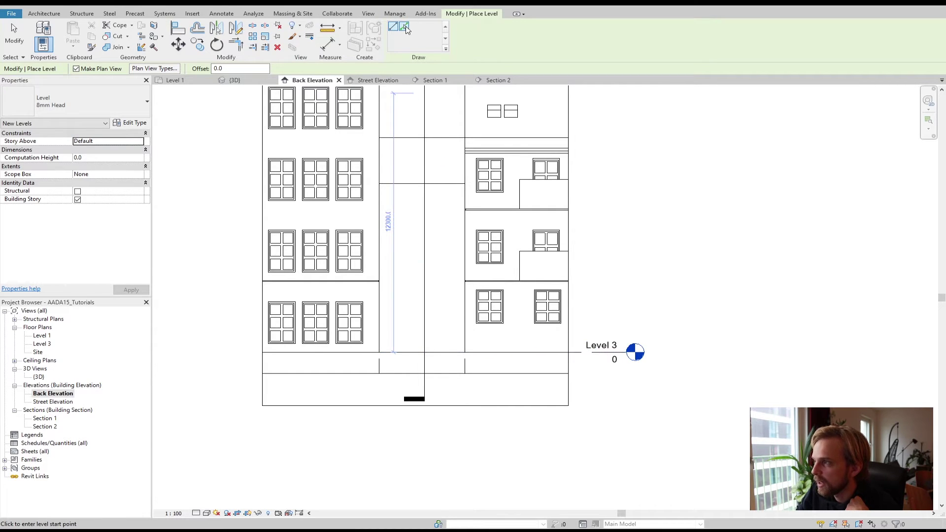
# Step: Switch level creation to Pick Lines and select the Offset value for replacement
pyautogui.click(405, 28)
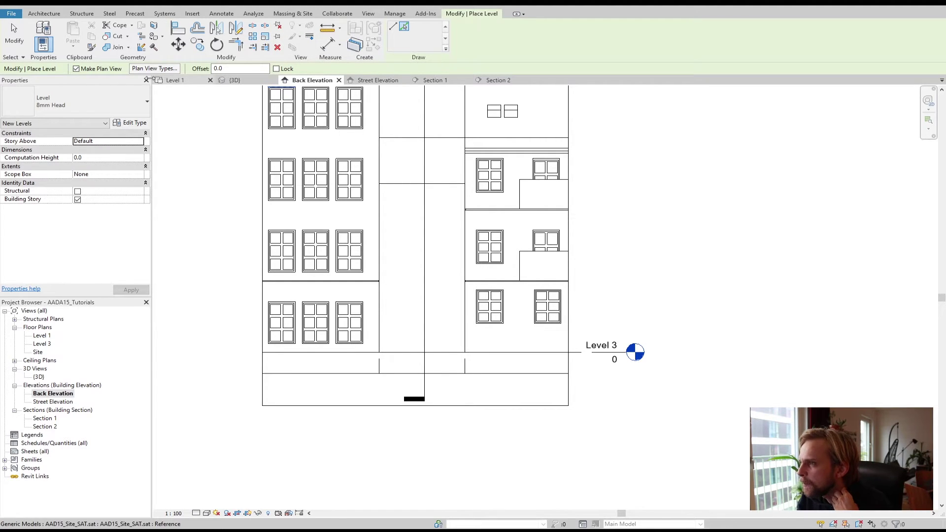
pyautogui.click(220, 68)
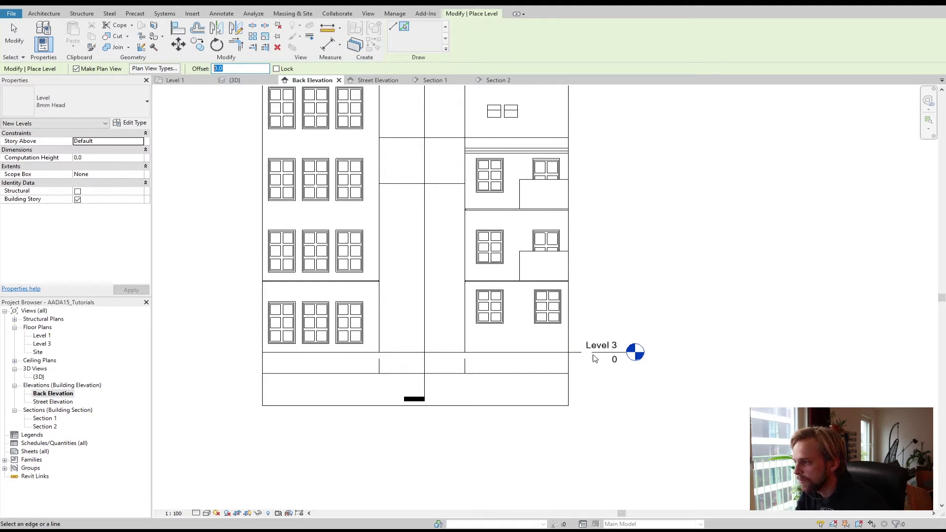
pyautogui.scroll(2, 597, 350)
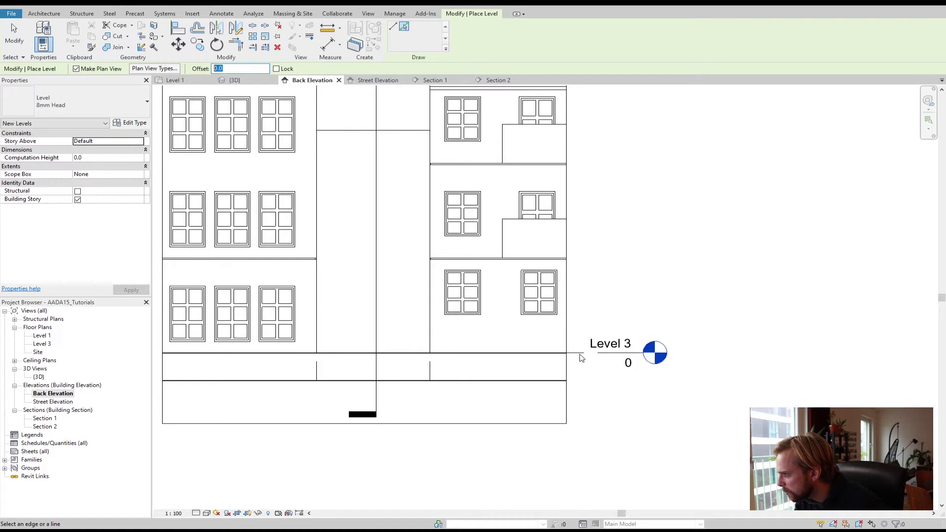
pyautogui.scroll(2, 579, 354)
pyautogui.scroll(-4, 579, 355)
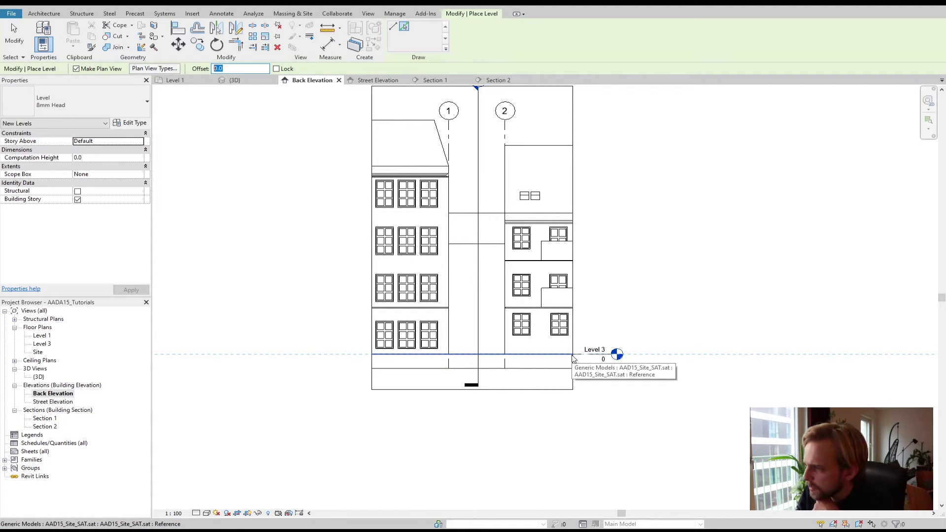
pyautogui.scroll(-3, 573, 358)
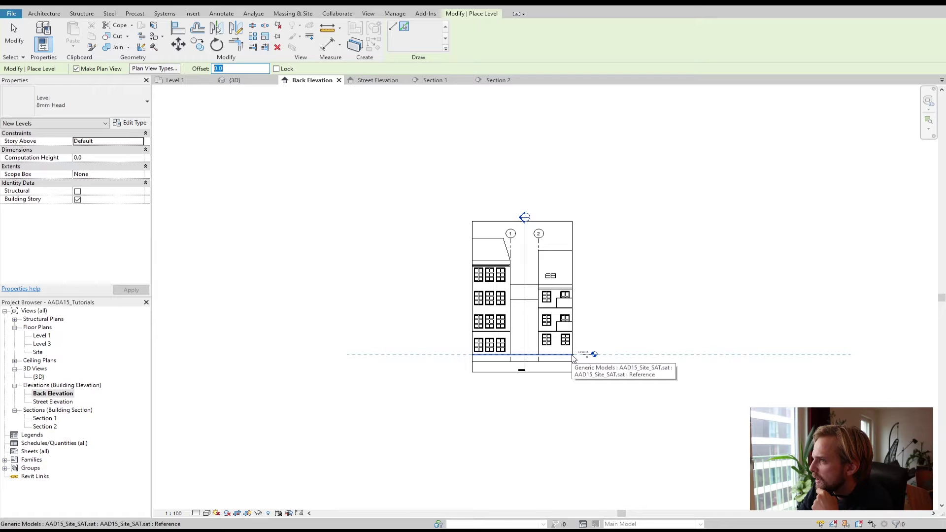
pyautogui.scroll(2, 584, 355)
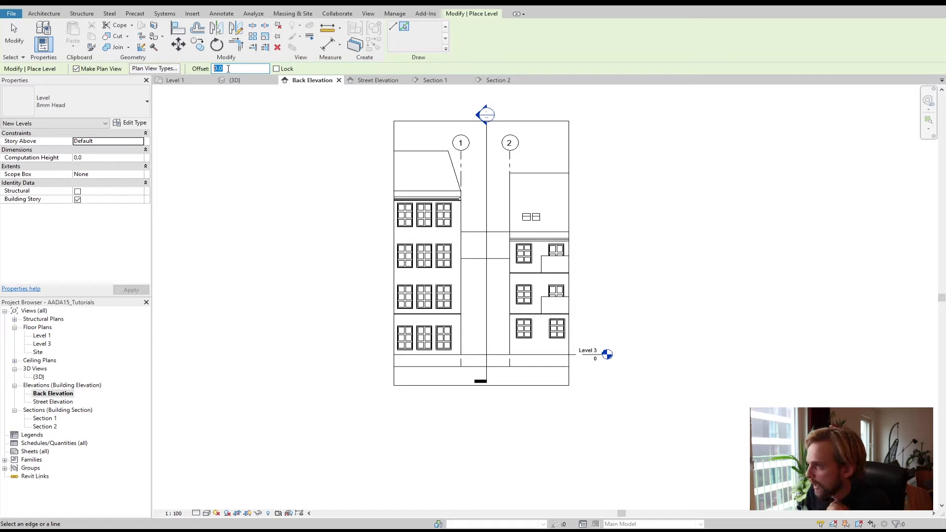
# Step: Create Level 4 at a 3500 offset above Level 3
pyautogui.write('3500')
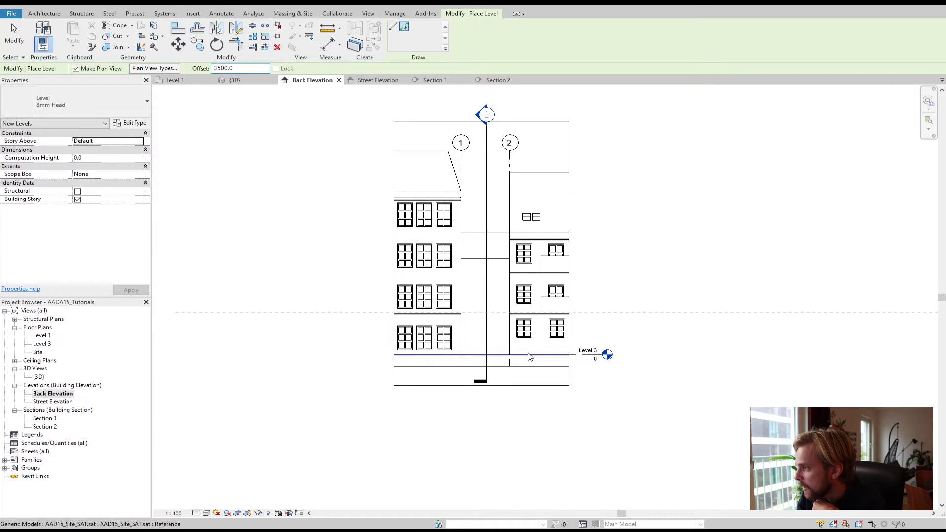
pyautogui.click(530, 355)
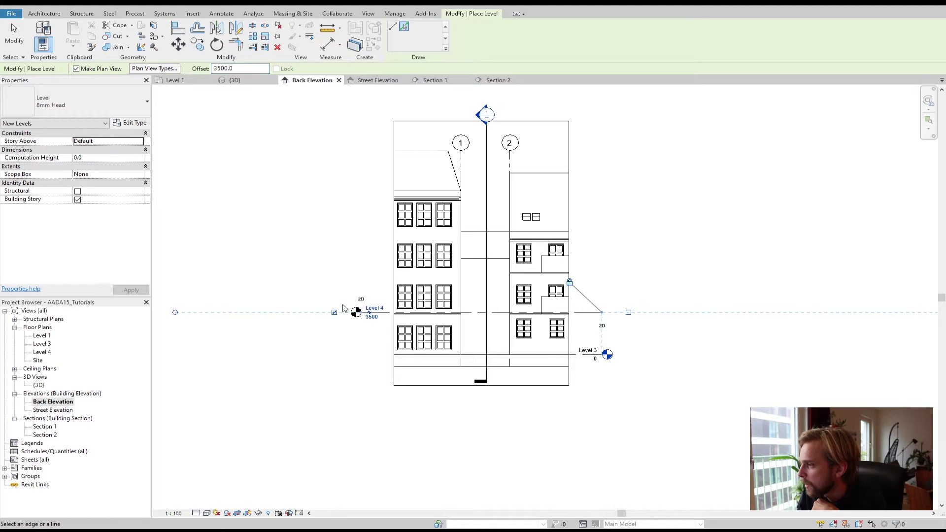
pyautogui.scroll(-2, 387, 266)
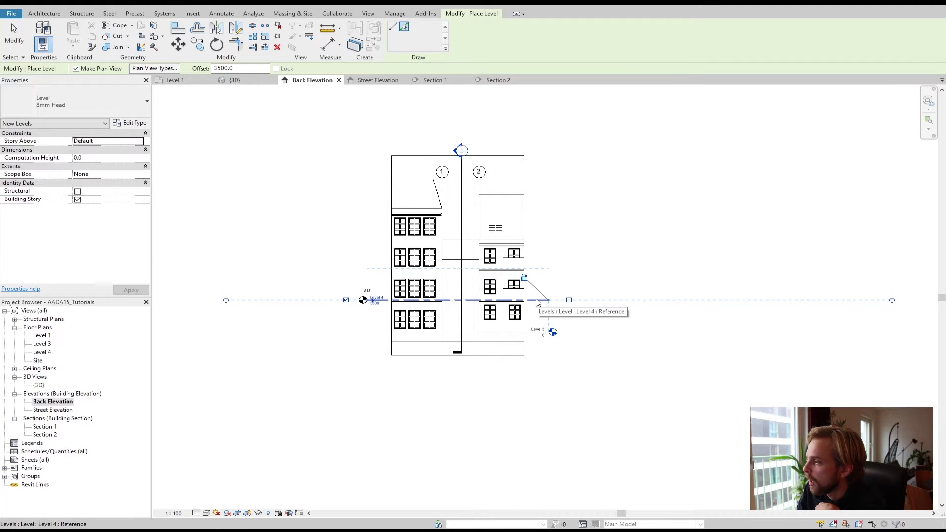
# Step: Change the offset to 3000 and create Levels 5 and 6 above Level 4
pyautogui.doubleClick(224, 69)
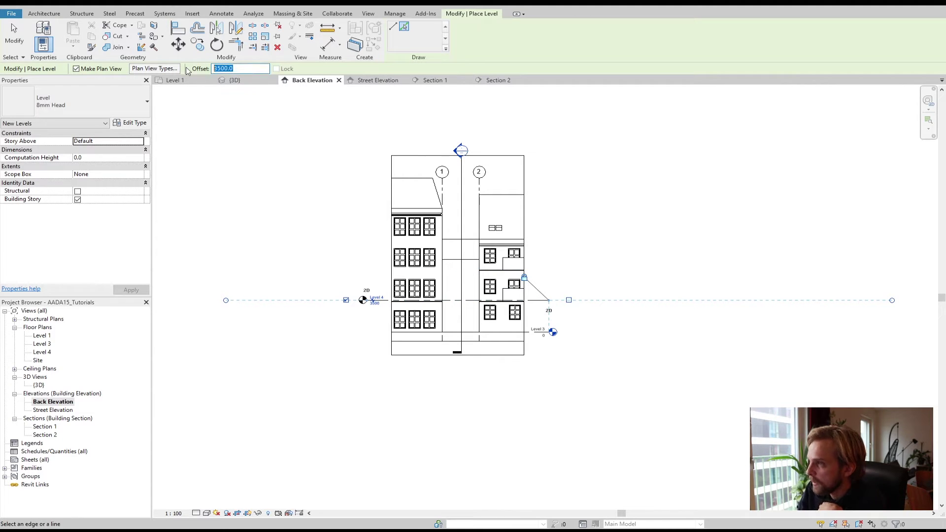
pyautogui.write('3000')
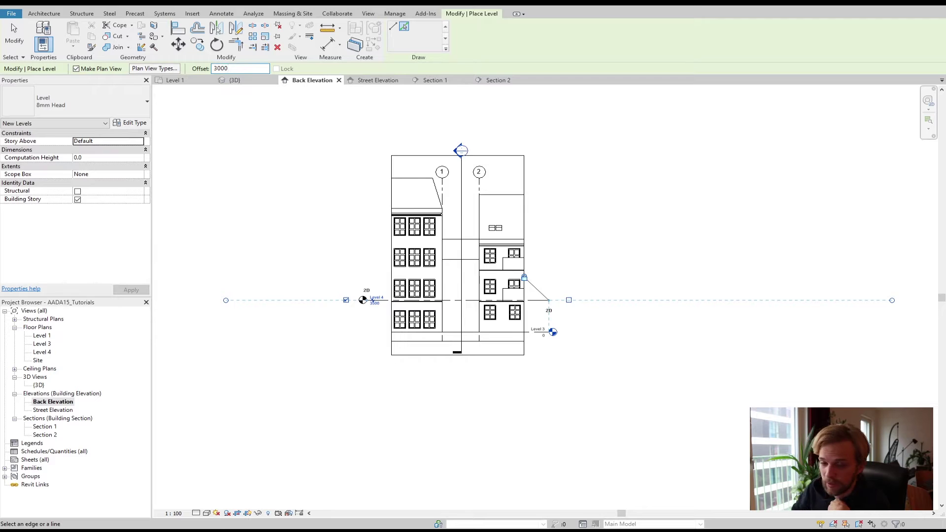
pyautogui.press('Return')
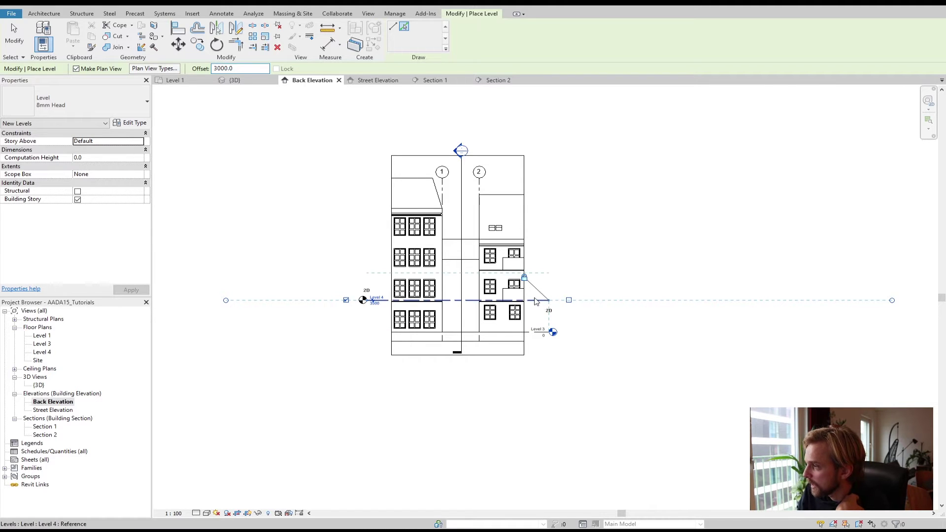
pyautogui.click(537, 300)
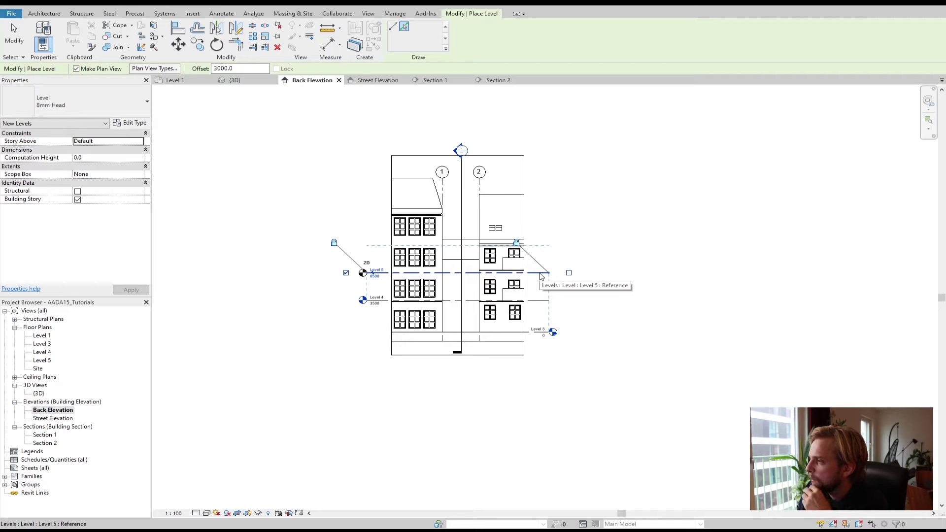
pyautogui.click(541, 274)
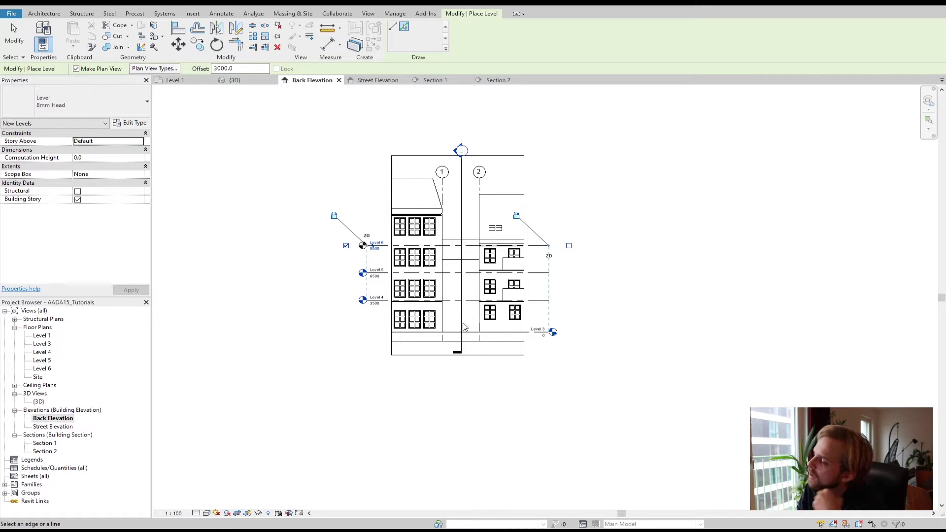
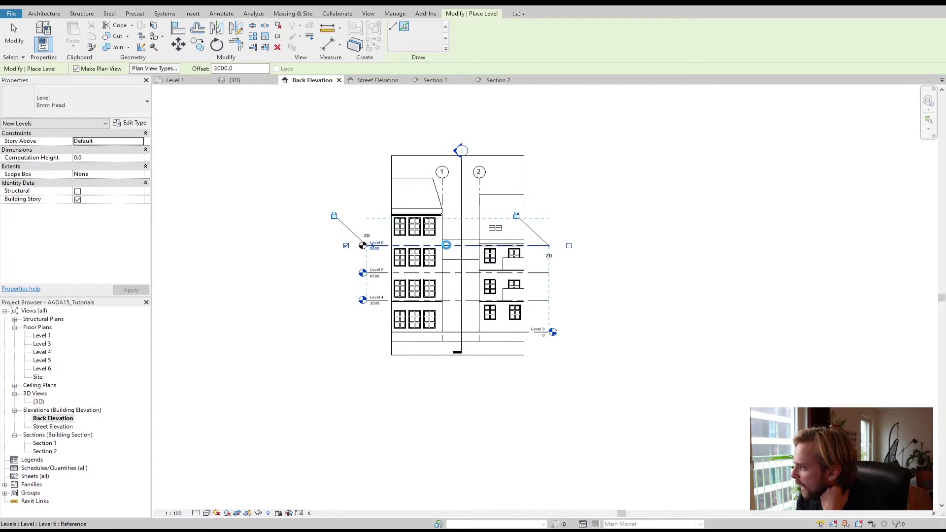
# Step: Create Level 7 at 12500, offset 3000 above Level 6, then finish placing levels
pyautogui.click(447, 245)
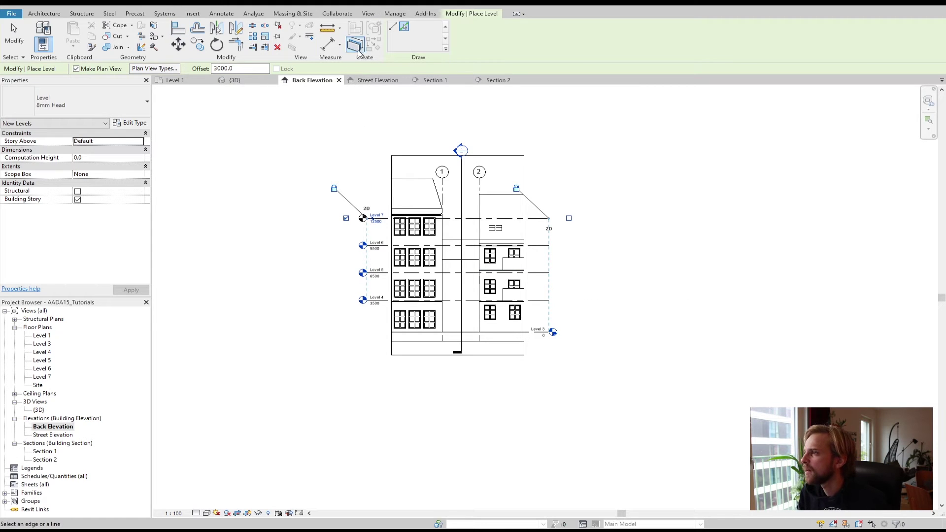
pyautogui.moveTo(329, 154); pyautogui.dragTo(295, 145, button='middle')
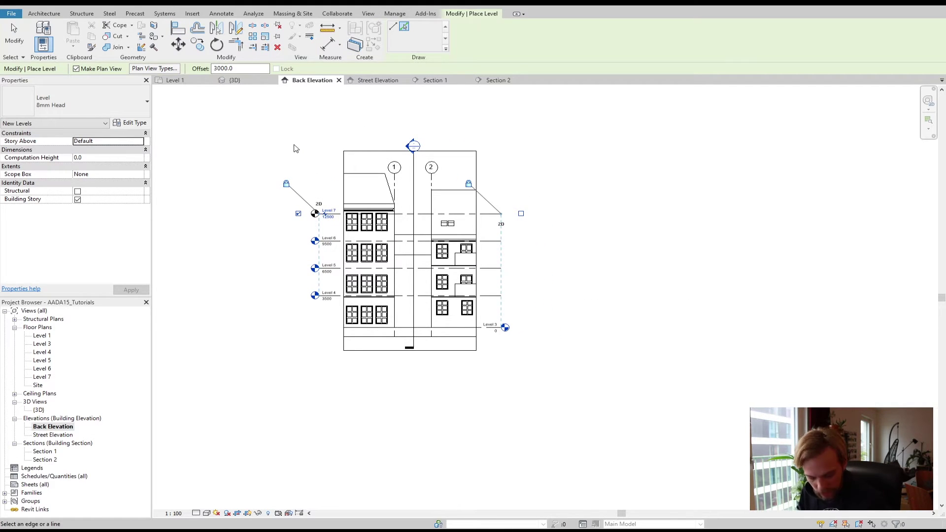
pyautogui.press('Escape')
pyautogui.press('Escape')
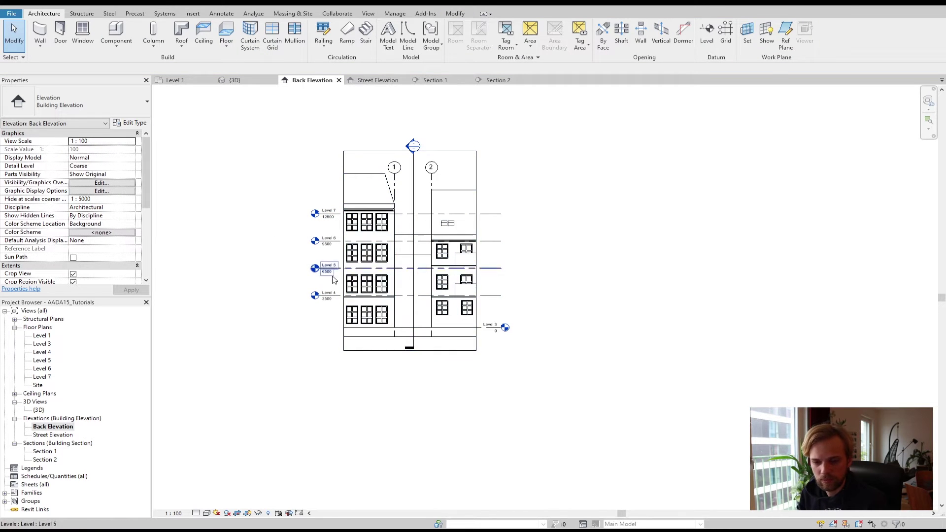
# Step: Extend Level 3's left end to line up with the other levels and show its left head
pyautogui.scroll(3, 480, 328)
pyautogui.click(476, 327)
pyautogui.moveTo(473, 327); pyautogui.dragTo(548, 330, button='middle')
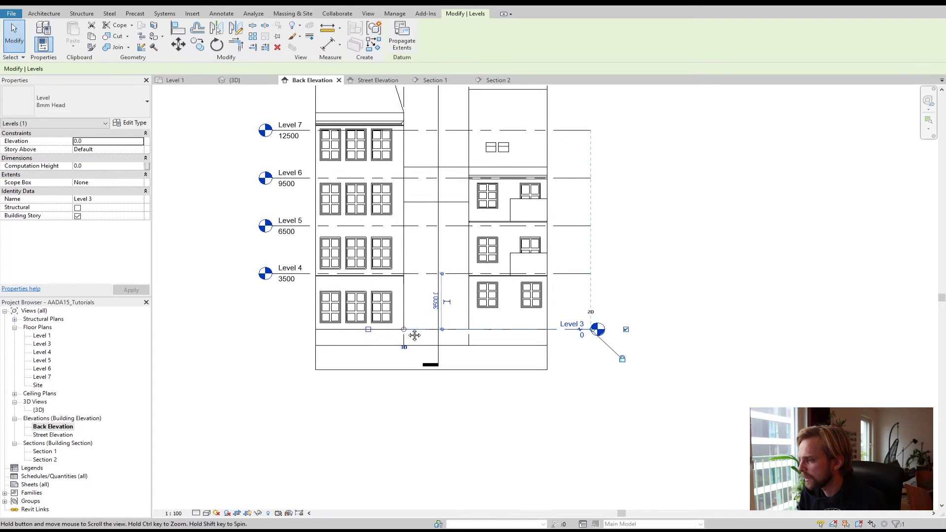
pyautogui.moveTo(406, 329); pyautogui.dragTo(274, 329)
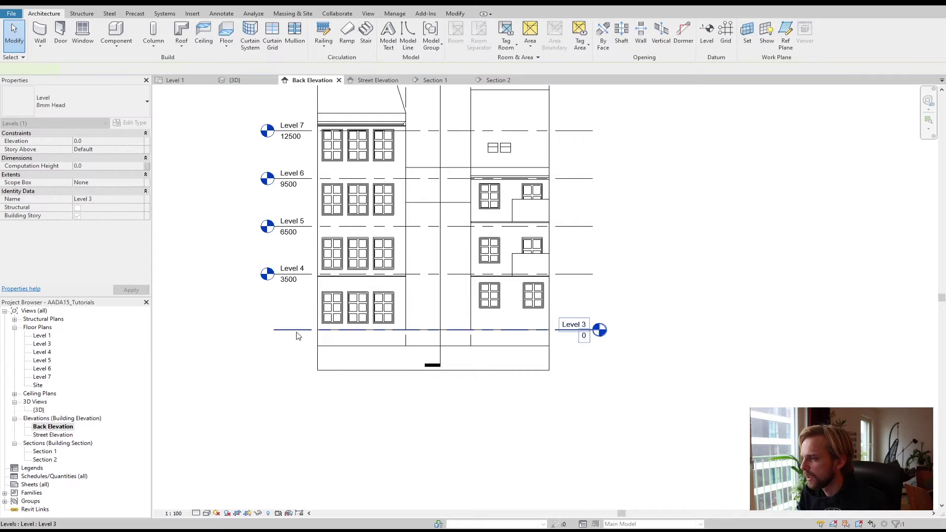
pyautogui.click(291, 329)
pyautogui.click(238, 329)
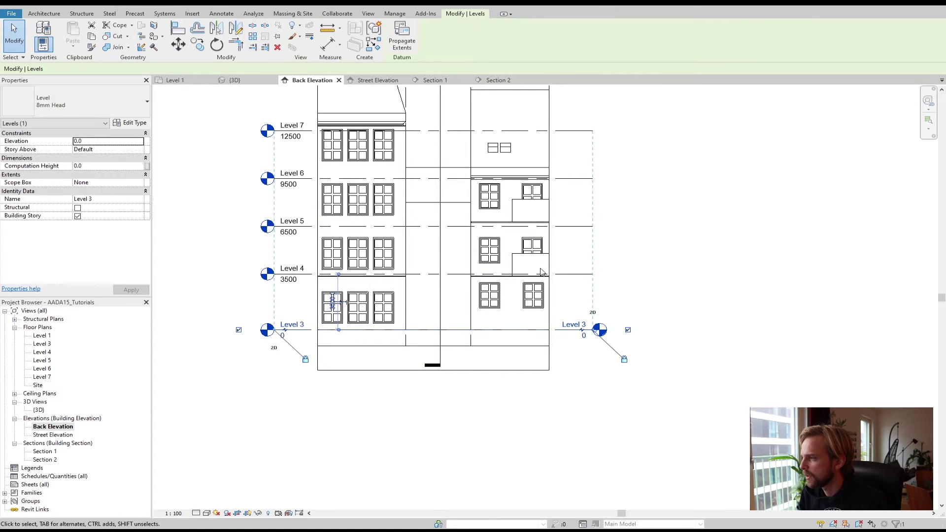
pyautogui.click(606, 306)
# Step: Toggle the right-end level heads on Levels 4, 5 and 6
pyautogui.click(611, 274)
pyautogui.click(628, 274)
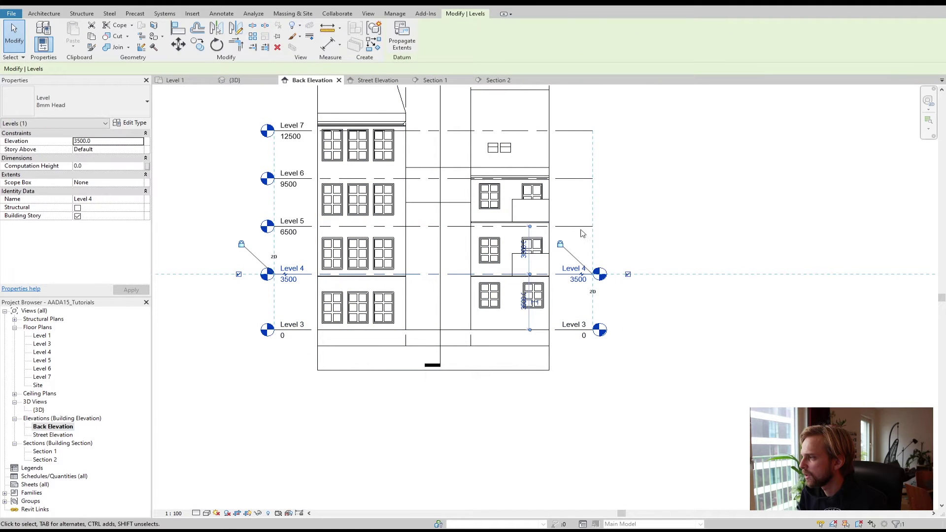
pyautogui.click(611, 226)
pyautogui.click(627, 226)
pyautogui.click(584, 176)
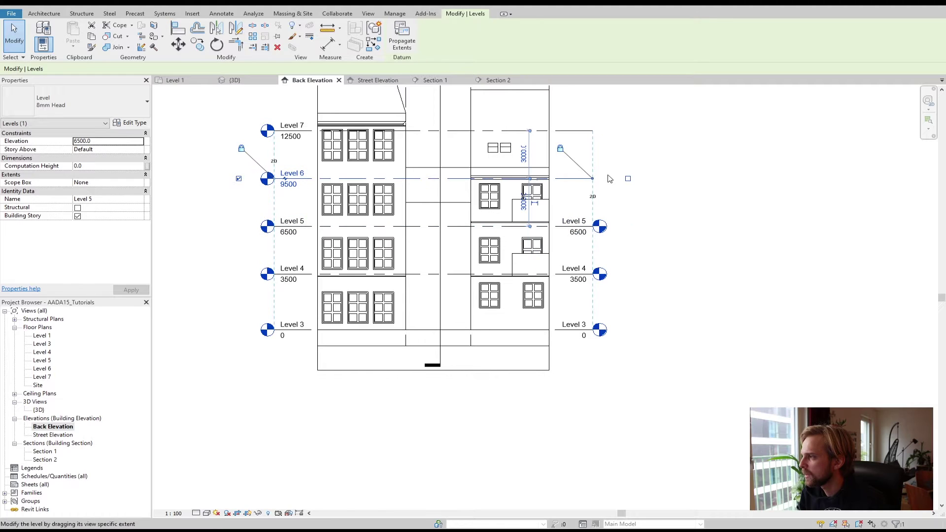
pyautogui.click(628, 178)
pyautogui.click(611, 131)
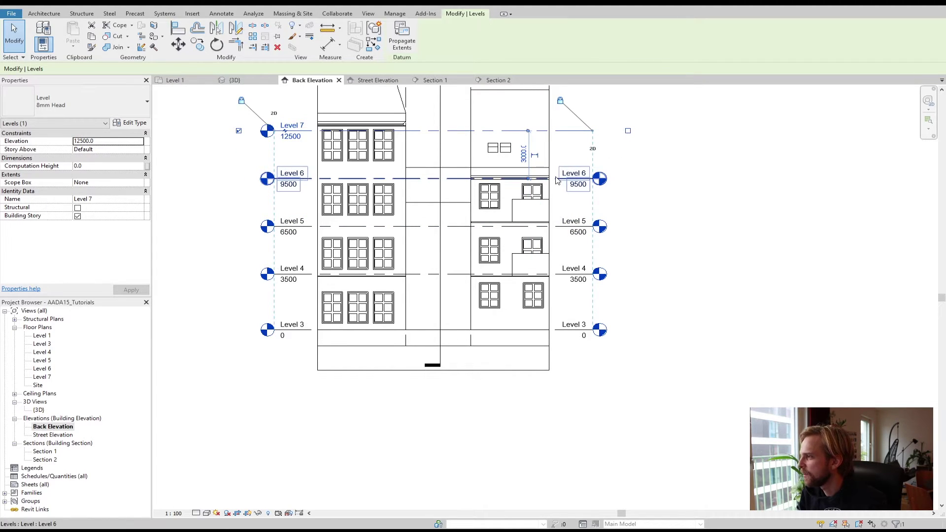
# Step: Hide the right-end heads on Levels 6, 5, 4 and 3, keeping only left-end heads
pyautogui.click(611, 178)
pyautogui.click(628, 179)
pyautogui.click(566, 226)
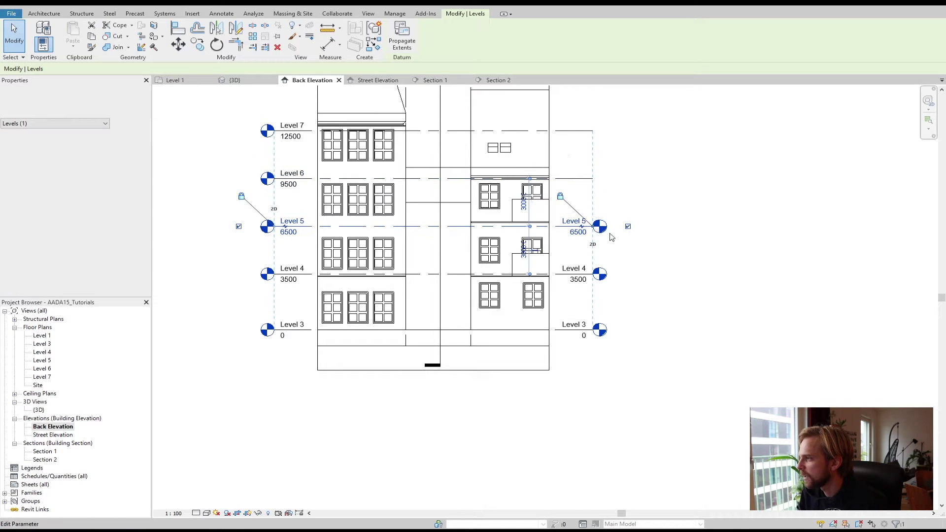
pyautogui.click(627, 226)
pyautogui.click(573, 268)
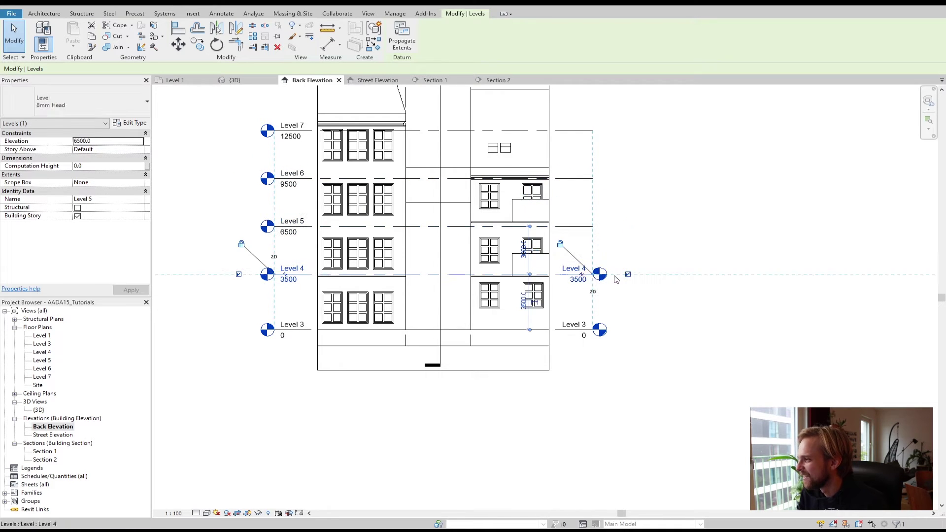
pyautogui.click(628, 274)
pyautogui.click(565, 335)
pyautogui.click(627, 329)
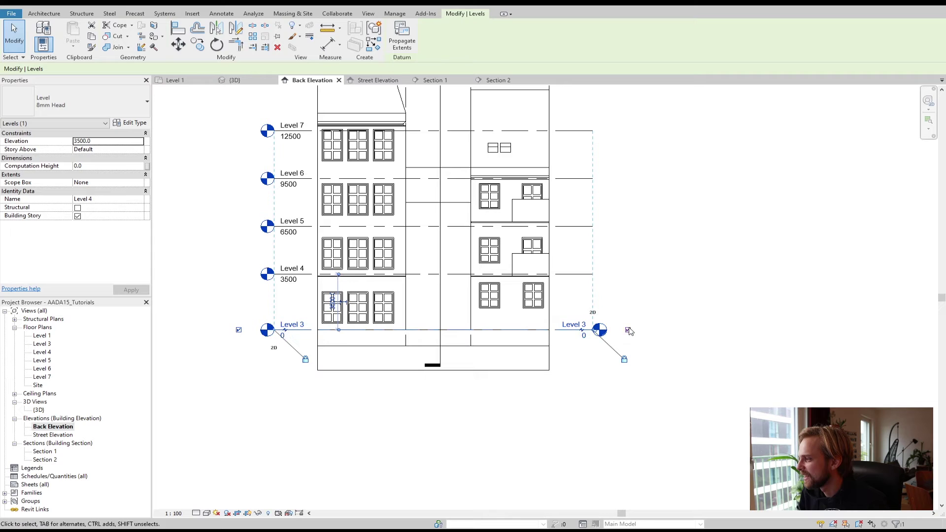
pyautogui.press('Escape')
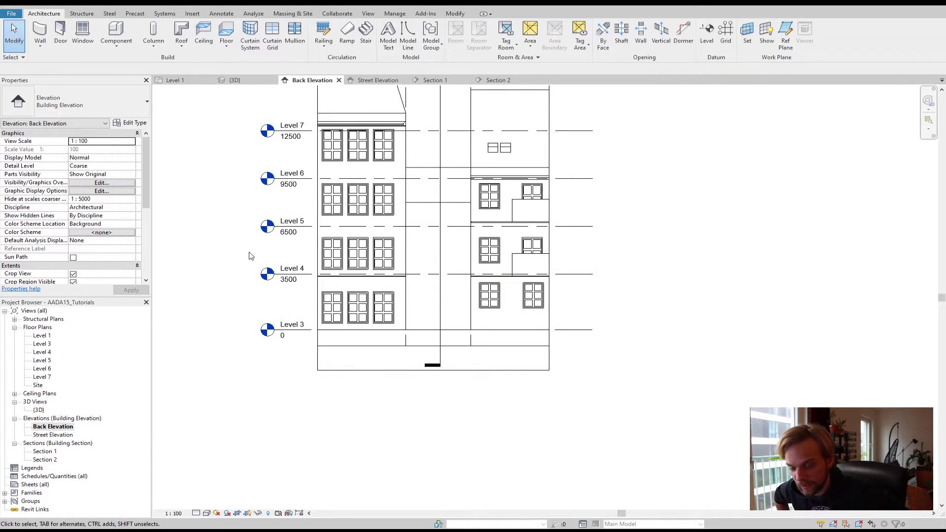
pyautogui.click(277, 327)
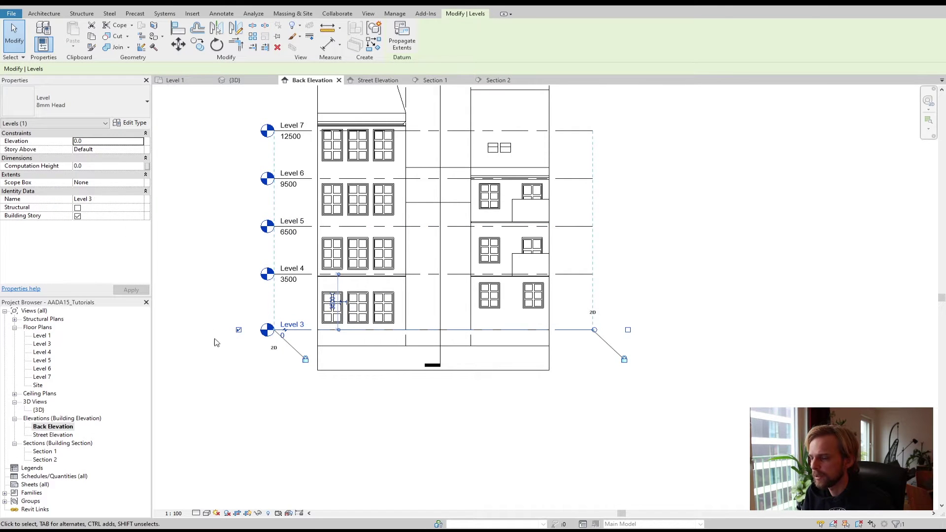
pyautogui.click(201, 375)
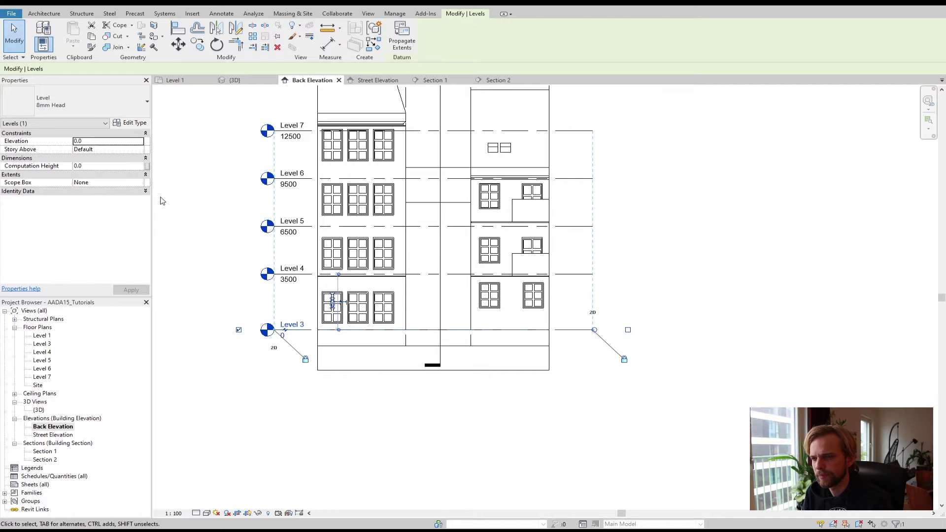
# Step: Rename the Level 3 plan and its matching level to Ground Floor
pyautogui.scroll(2, 268, 340)
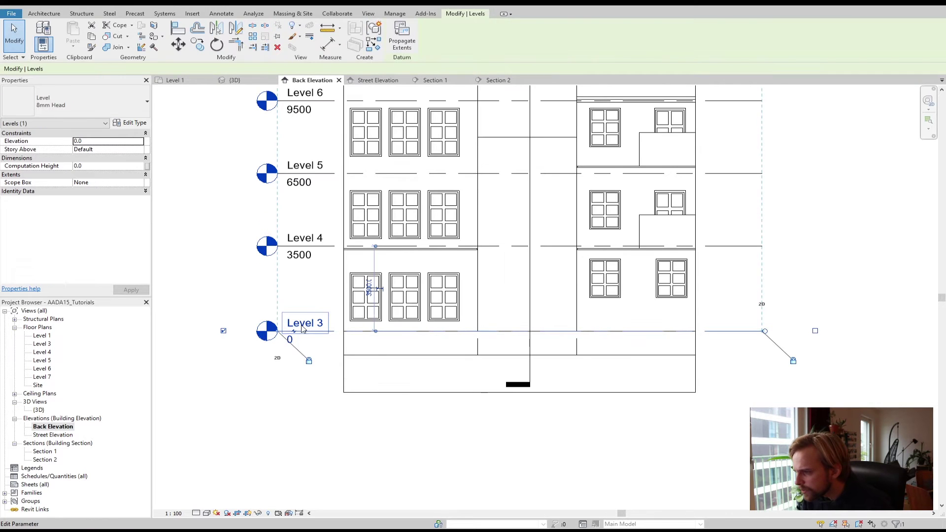
pyautogui.press('Escape')
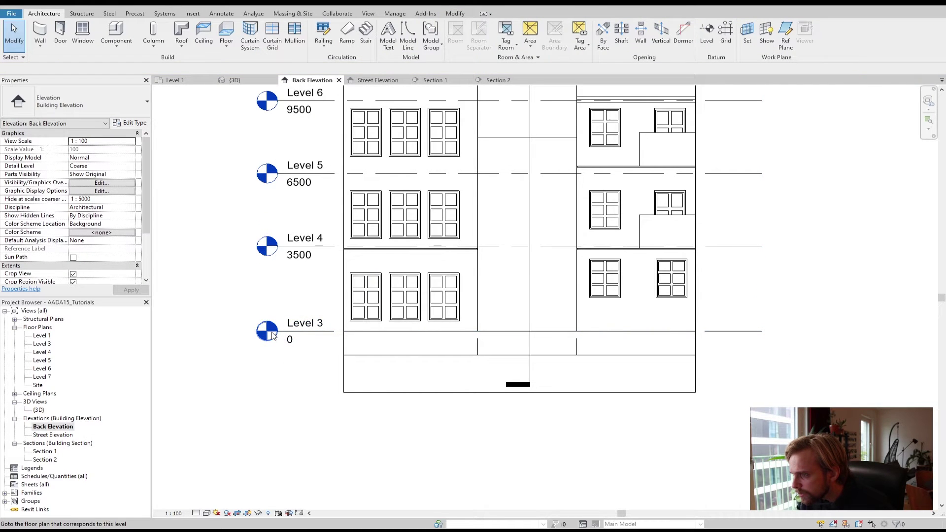
pyautogui.click(310, 329)
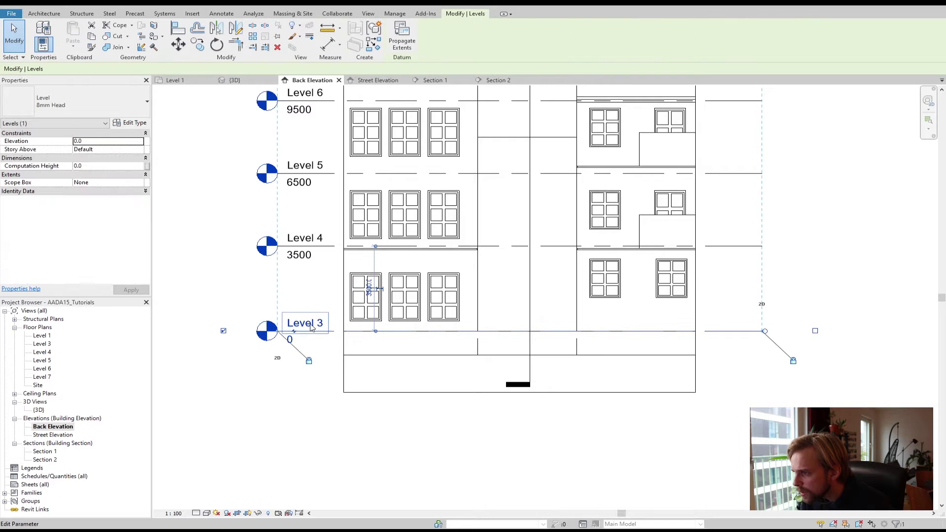
pyautogui.click(310, 324)
pyautogui.press('Return')
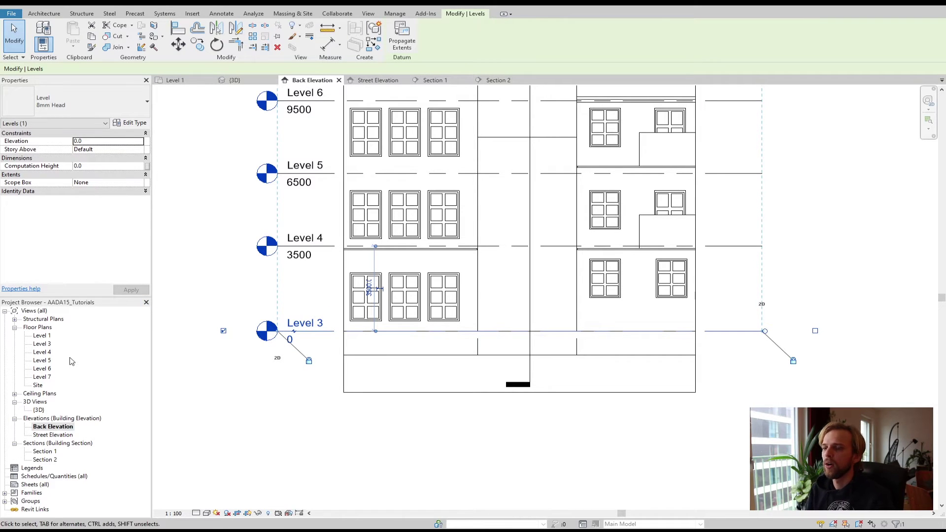
pyautogui.click(40, 343)
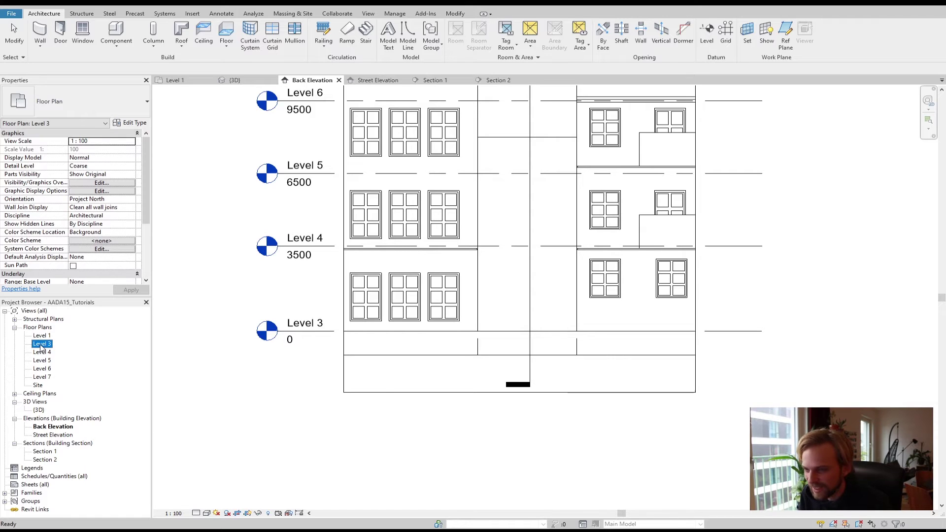
pyautogui.click(41, 345)
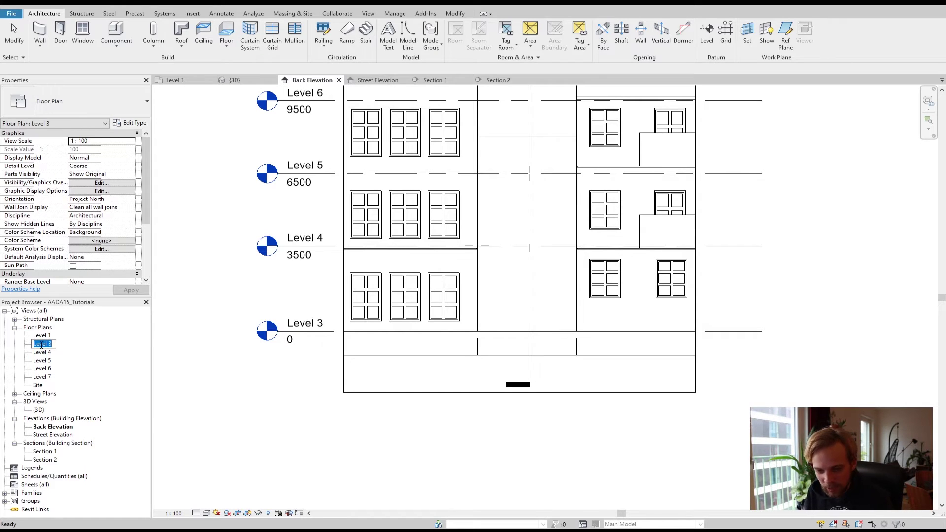
pyautogui.write('Ground')
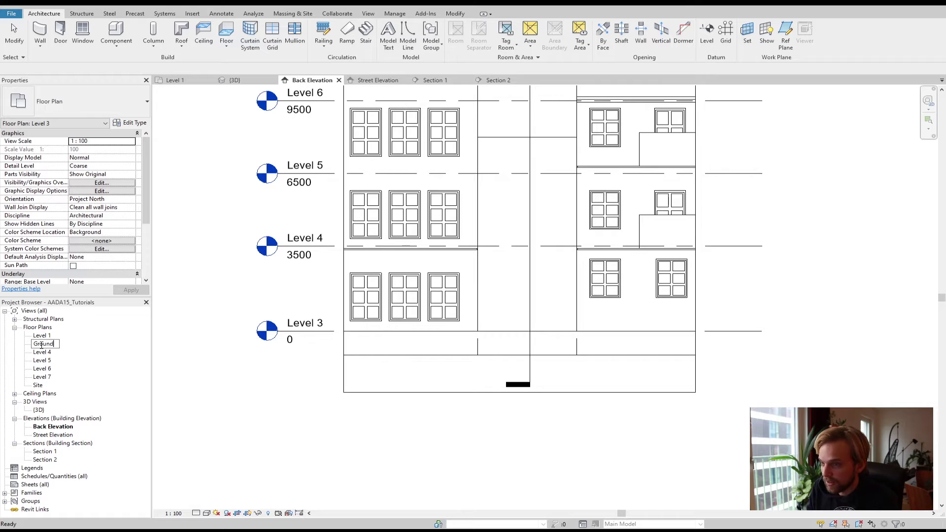
pyautogui.write(' Floor')
pyautogui.press('Return')
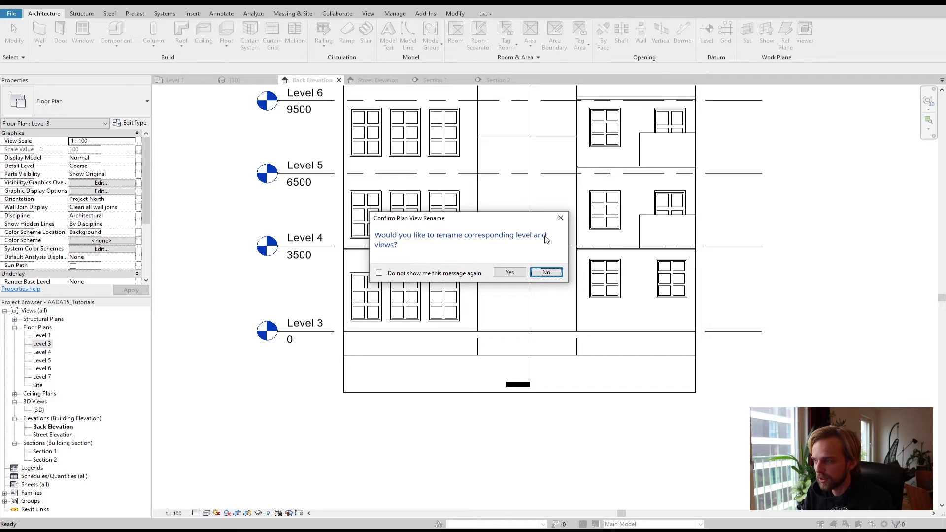
pyautogui.click(509, 273)
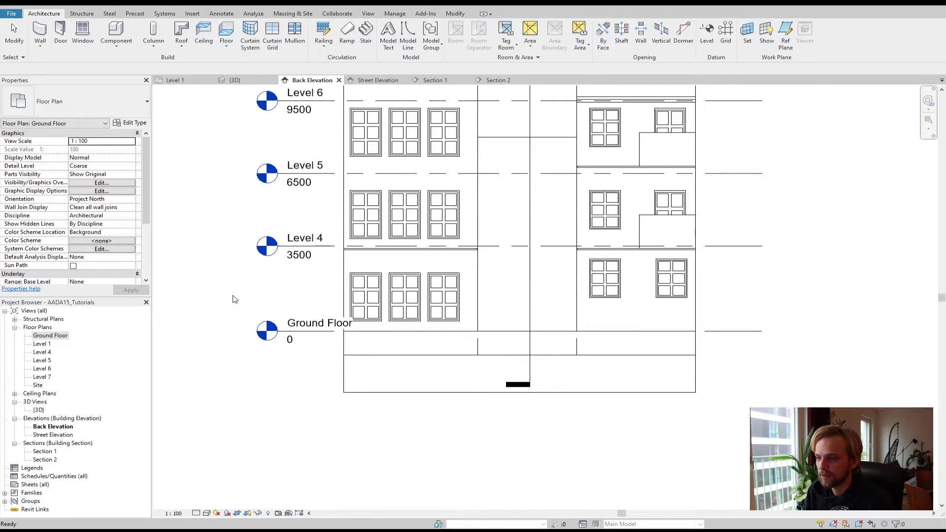
pyautogui.click(235, 299)
# Step: Rename the Level 4 plan and its matching level to First Floor
pyautogui.click(43, 352)
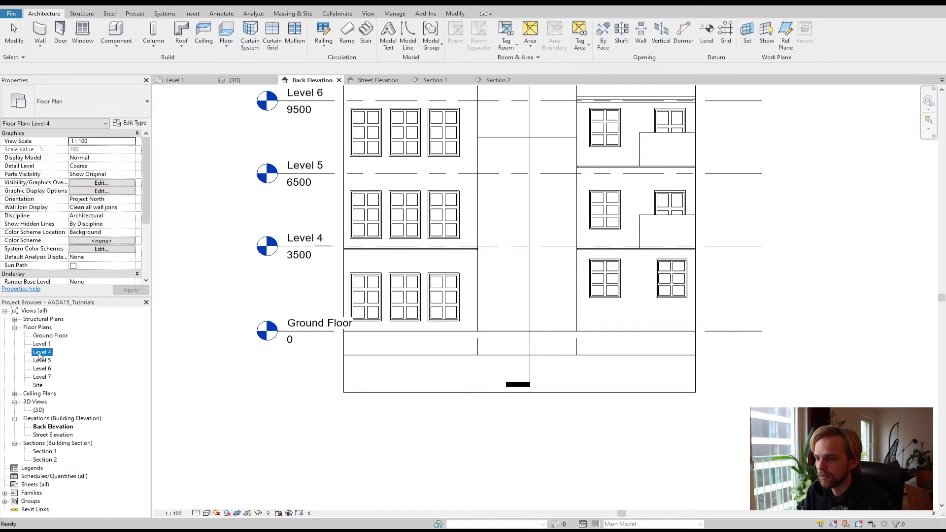
pyautogui.click(40, 353)
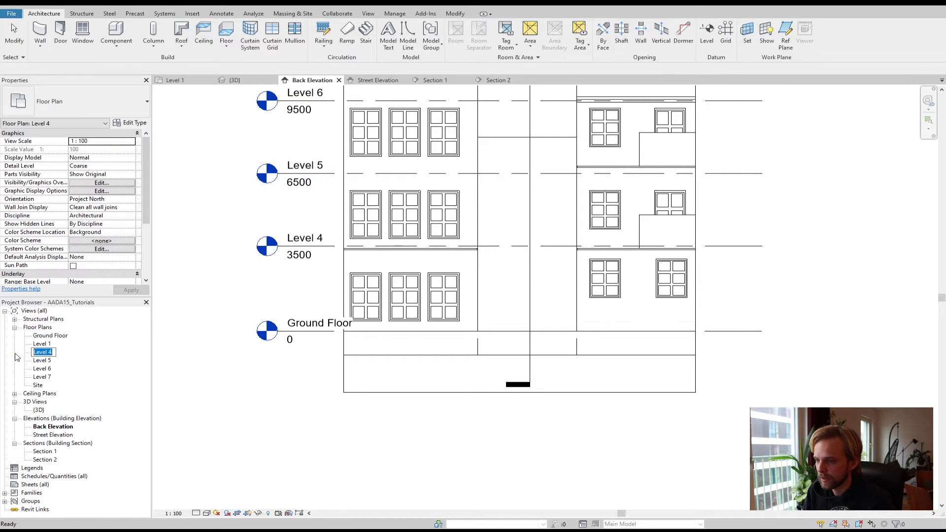
pyautogui.write('First floo')
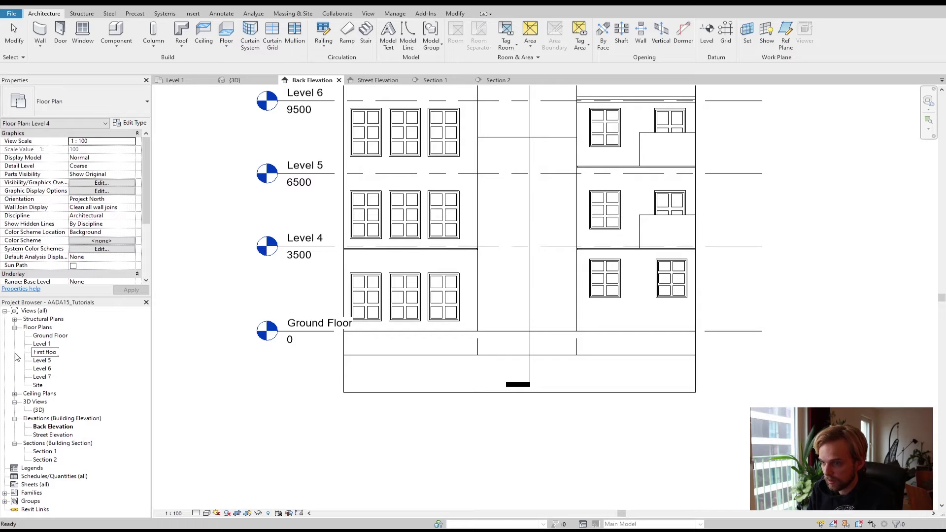
pyautogui.press('BackSpace')
pyautogui.press('BackSpace')
pyautogui.press('BackSpace')
pyautogui.press('BackSpace')
pyautogui.write('Ground F')
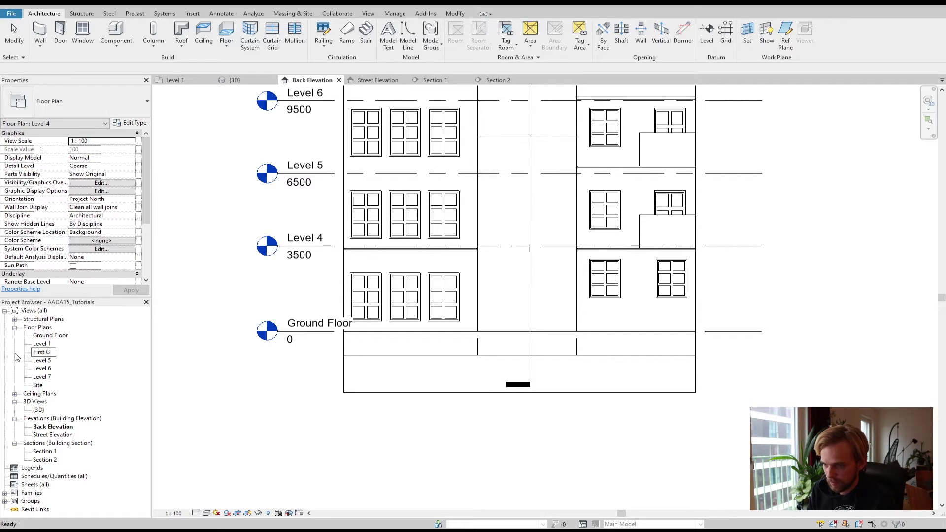
pyautogui.write('loor')
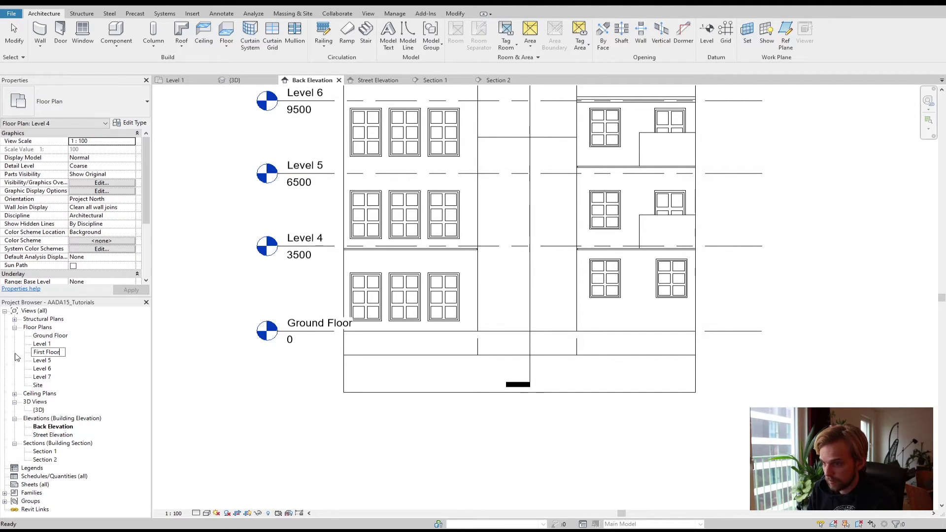
pyautogui.press('Return')
pyautogui.click(517, 274)
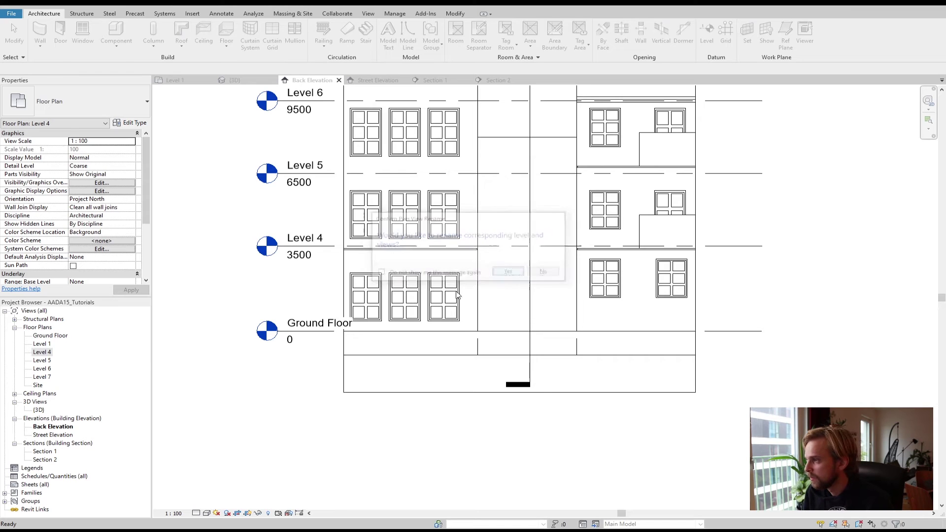
pyautogui.click(42, 360)
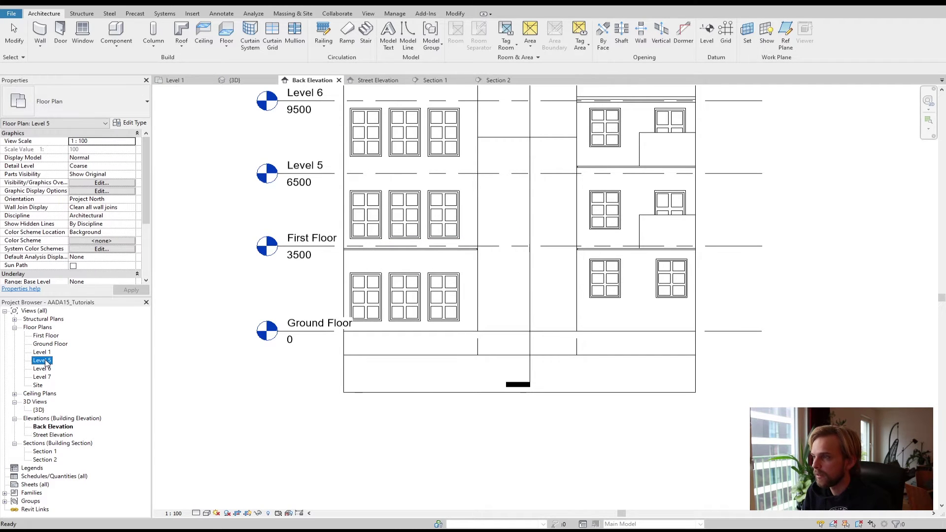
# Step: Open the Level 5 plan and rename it and its level to Second Floor
pyautogui.doubleClick(43, 361)
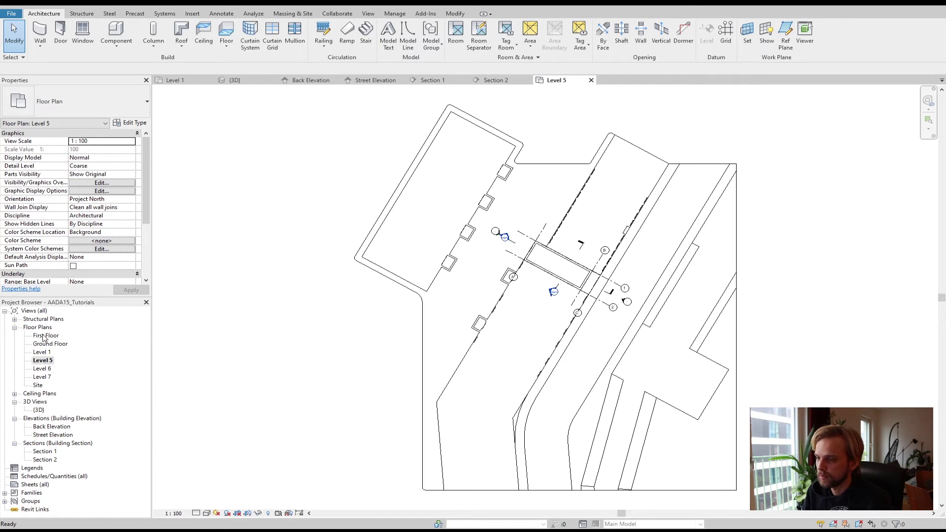
pyautogui.click(43, 361)
pyautogui.click(44, 362)
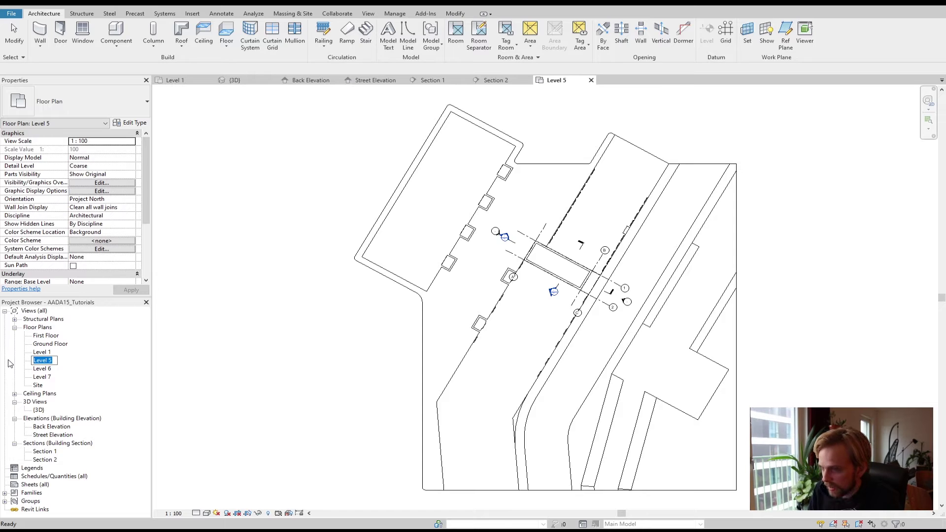
pyautogui.write('Second Floor')
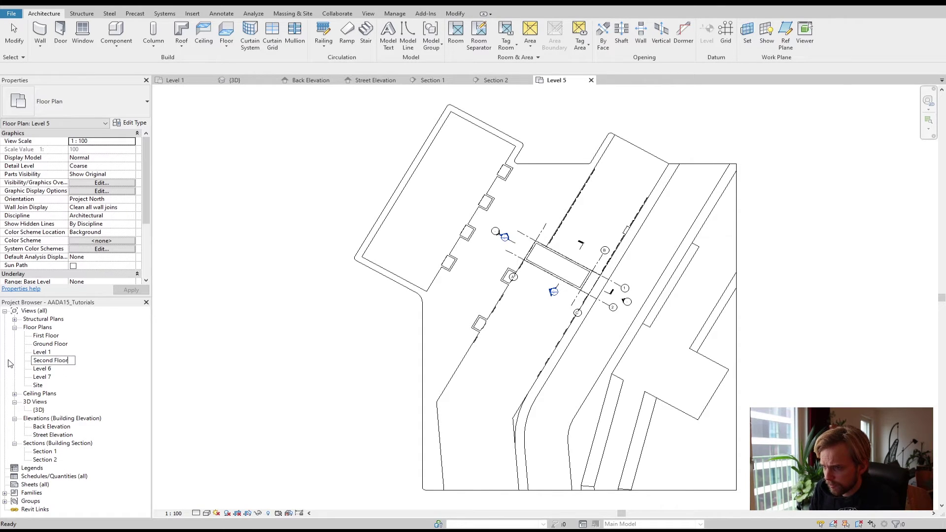
pyautogui.press('Return')
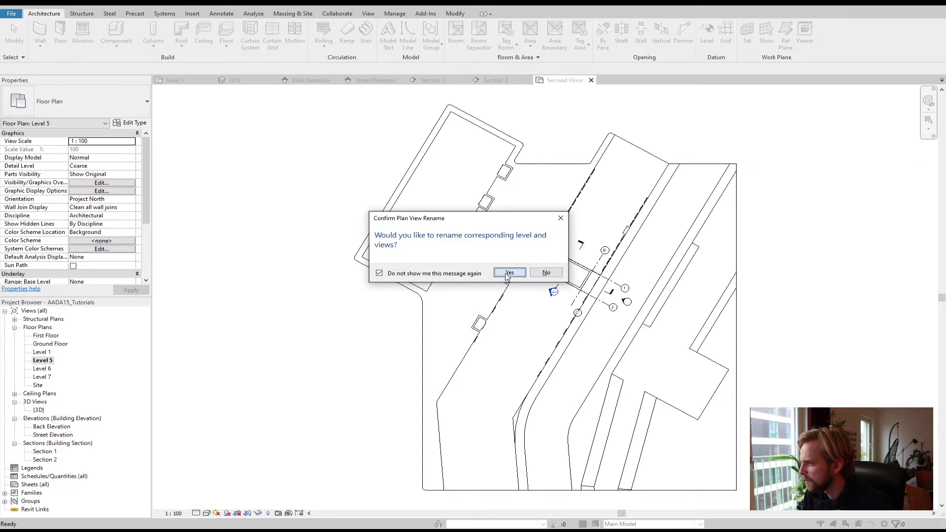
pyautogui.click(509, 274)
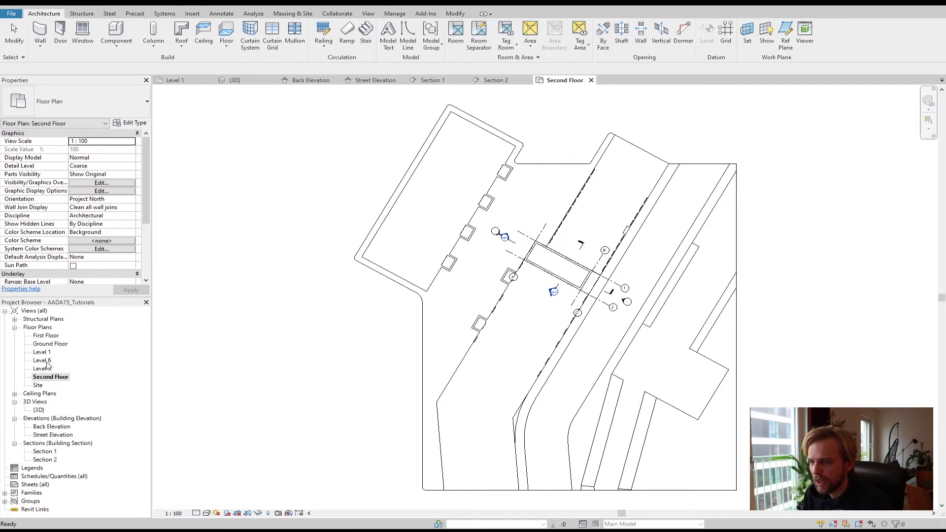
# Step: Rename the Level 6 plan to Third floor
pyautogui.click(42, 361)
pyautogui.click(38, 360)
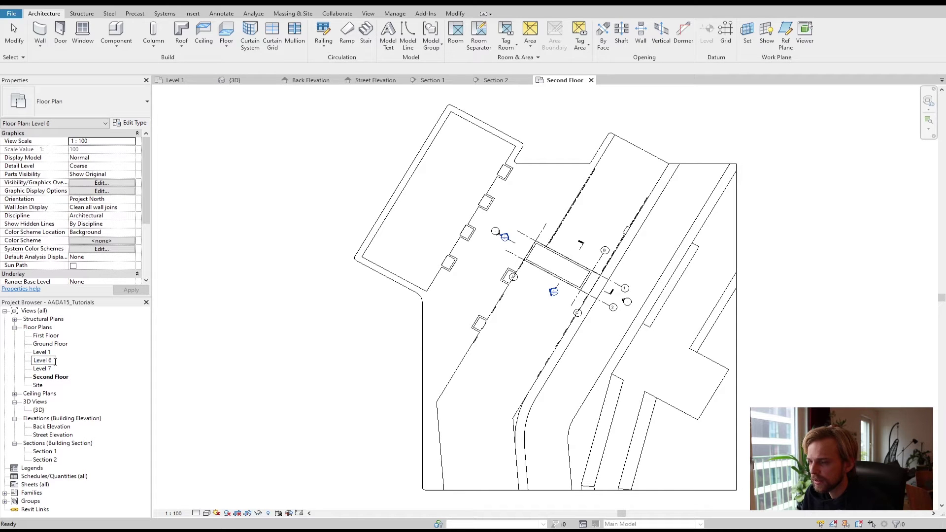
pyautogui.moveTo(56, 361); pyautogui.dragTo(14, 367)
pyautogui.write('F')
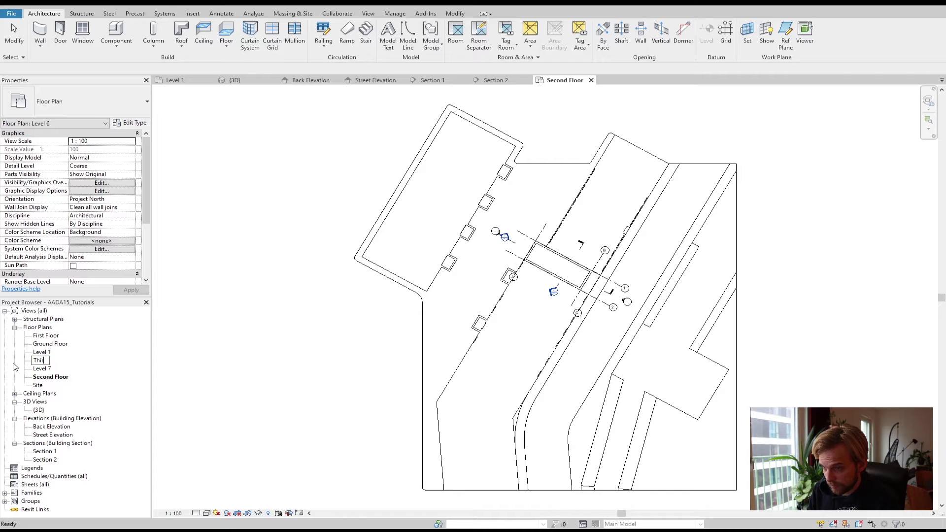
pyautogui.write('Third floor')
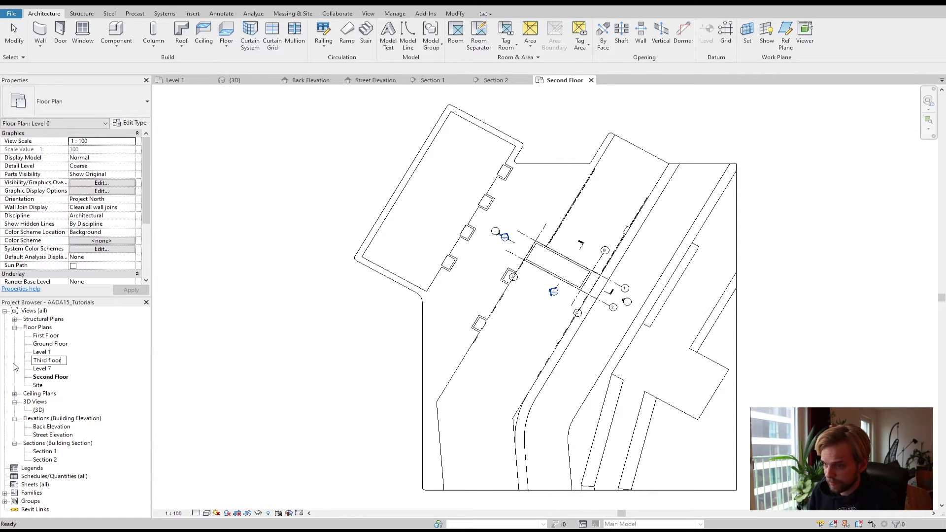
pyautogui.click(50, 369)
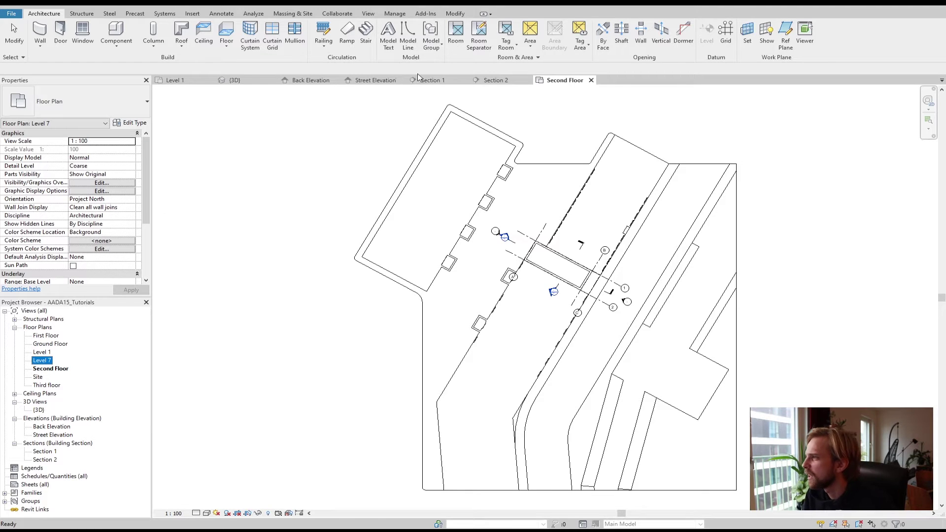
# Step: Review all levels in the Back Elevation, then rename the Level 7 plan to Fourth Floor
pyautogui.click(316, 81)
pyautogui.scroll(-2, 295, 246)
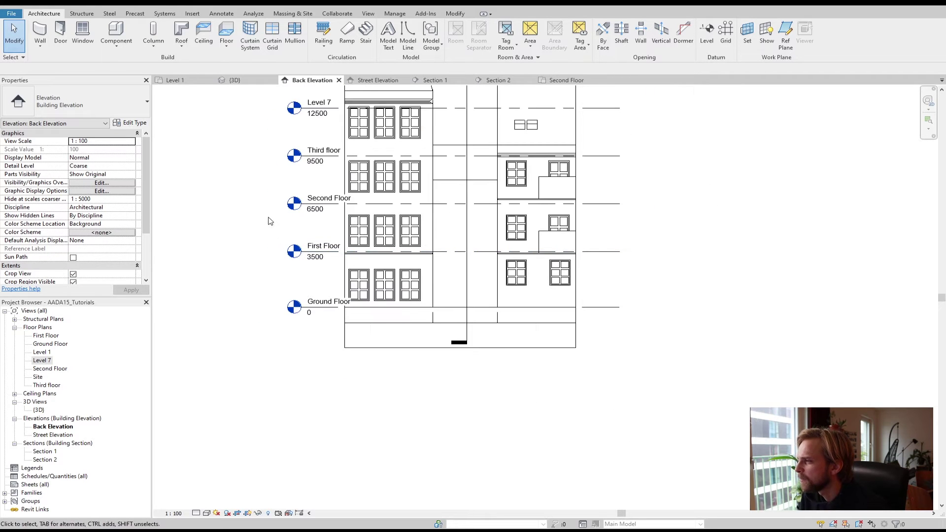
pyautogui.moveTo(270, 221); pyautogui.dragTo(263, 291, button='middle')
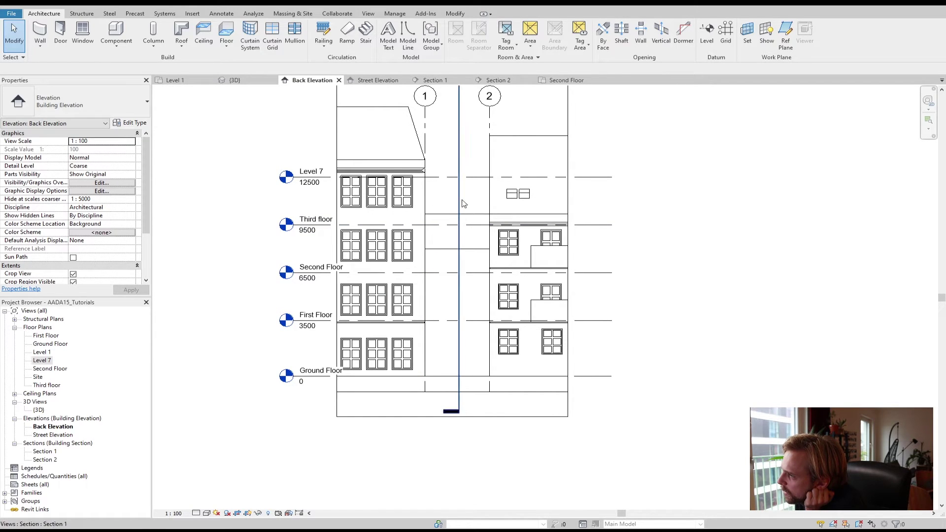
pyautogui.moveTo(460, 207); pyautogui.dragTo(452, 264, button='middle')
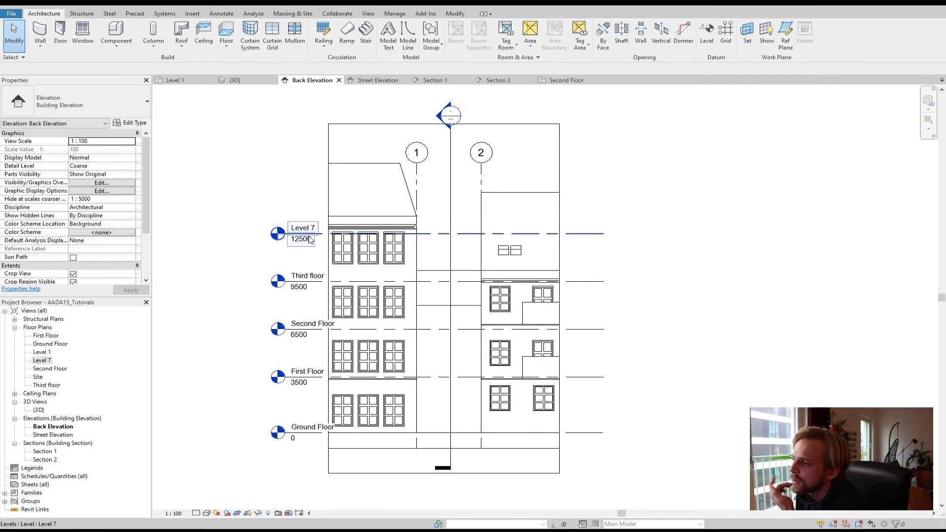
pyautogui.click(42, 362)
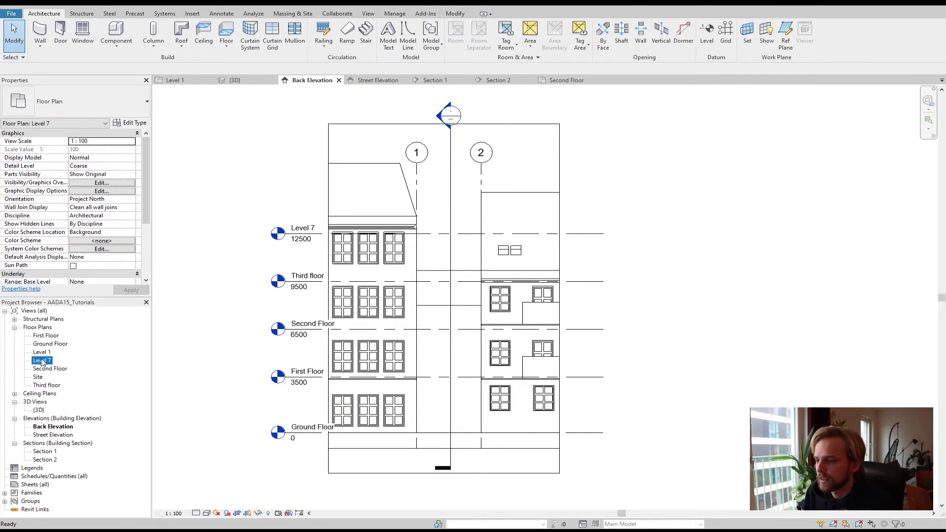
pyautogui.click(43, 361)
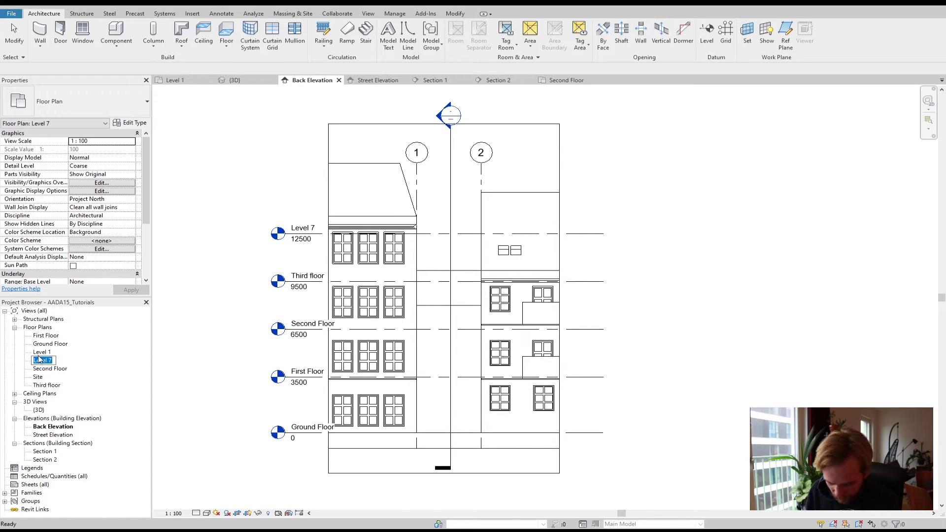
pyautogui.write('Fourth')
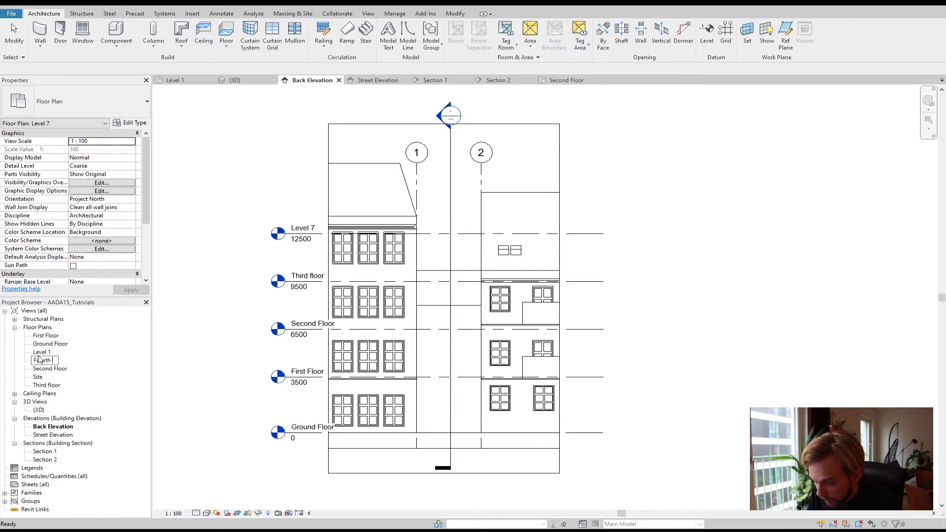
pyautogui.write(' Fl')
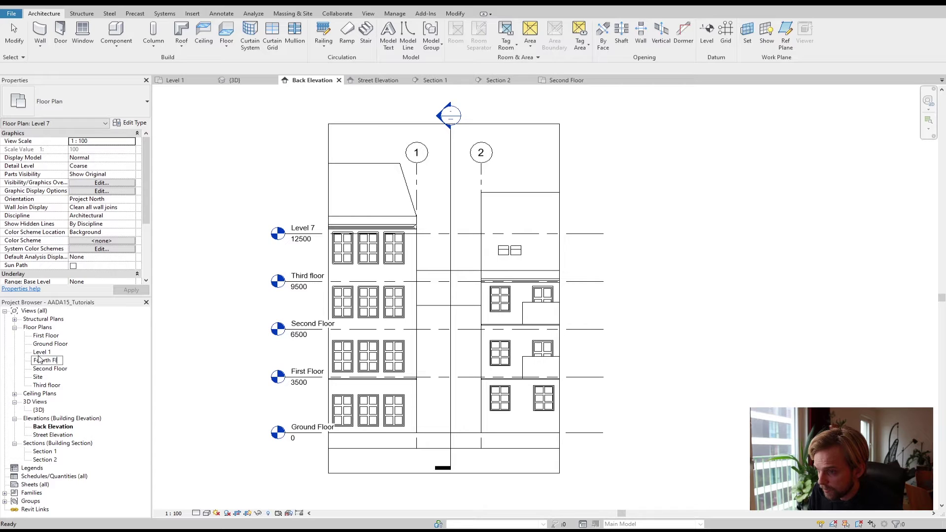
pyautogui.write('oor')
pyautogui.press('Return')
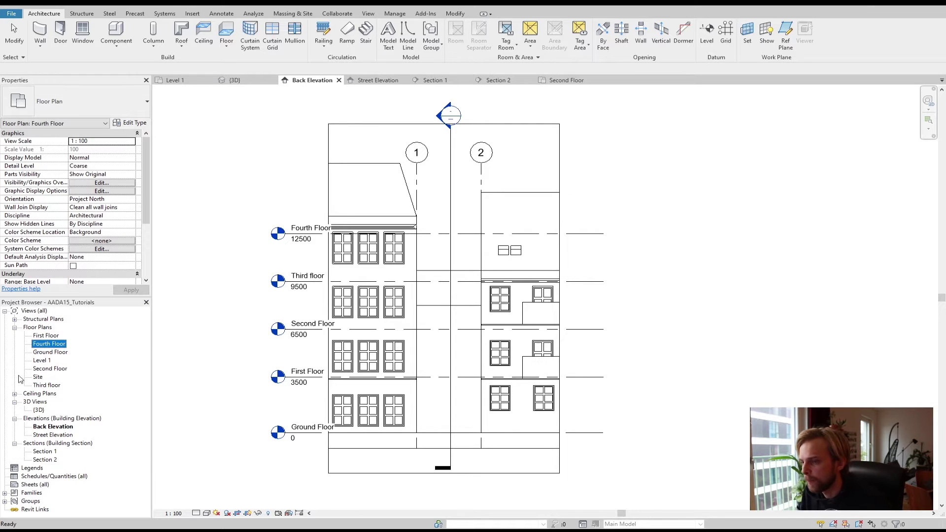
# Step: Delete the Level 1 and Site floor plan views from the Project Browser
pyautogui.click(195, 304)
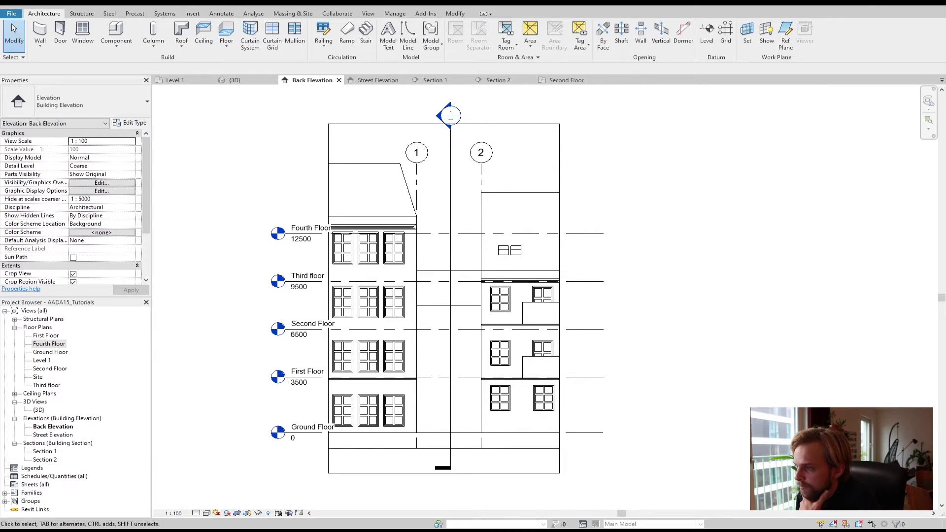
pyautogui.click(41, 361)
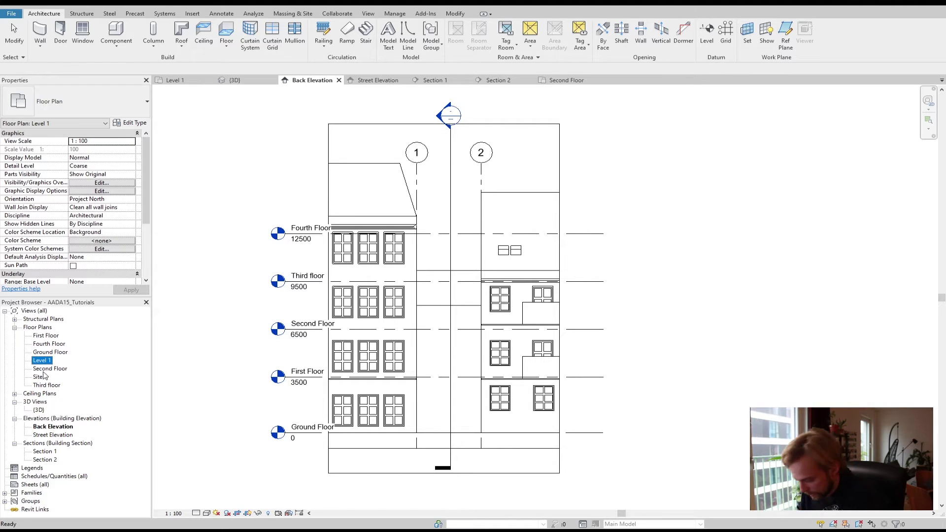
pyautogui.press('Delete')
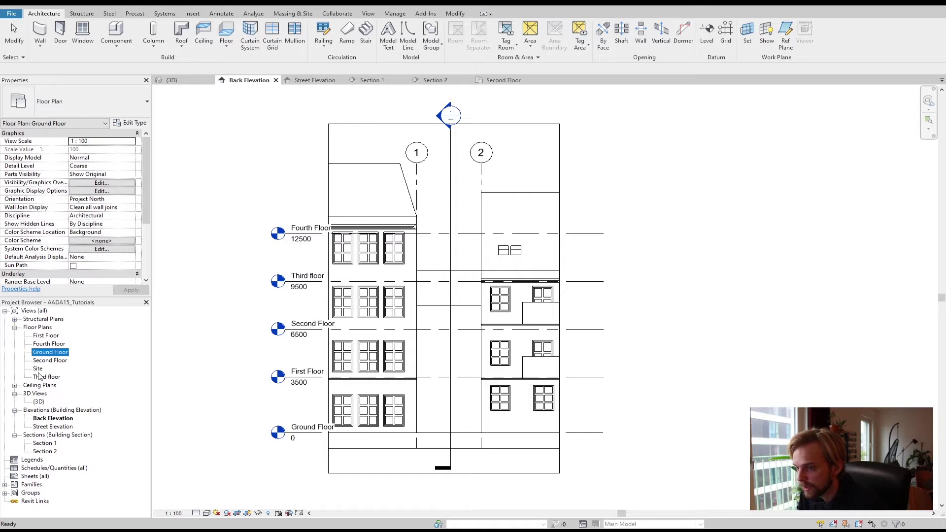
pyautogui.click(39, 369)
pyautogui.press('Delete')
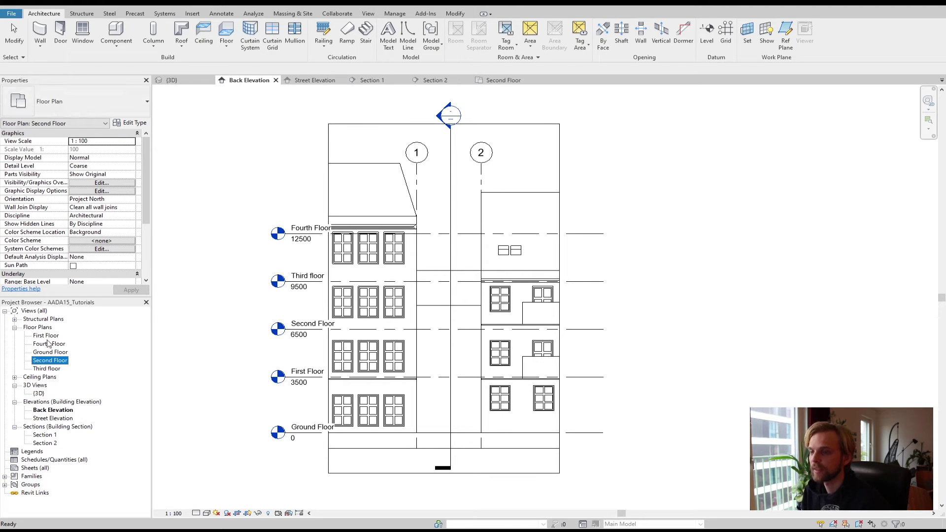
# Step: Open the Ground Floor plan and rename it 0_Ground Floor
pyautogui.doubleClick(50, 352)
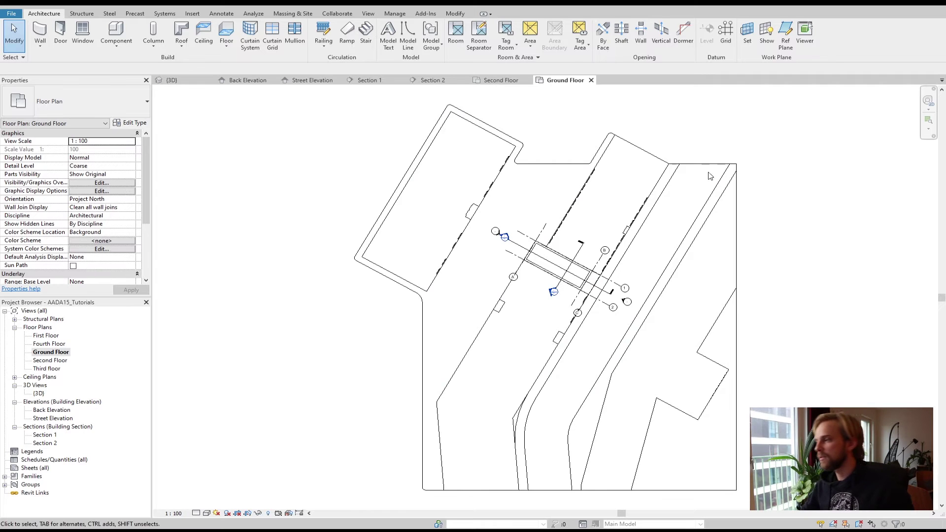
pyautogui.moveTo(612, 245); pyautogui.dragTo(592, 247, button='middle')
pyautogui.scroll(5, 592, 247)
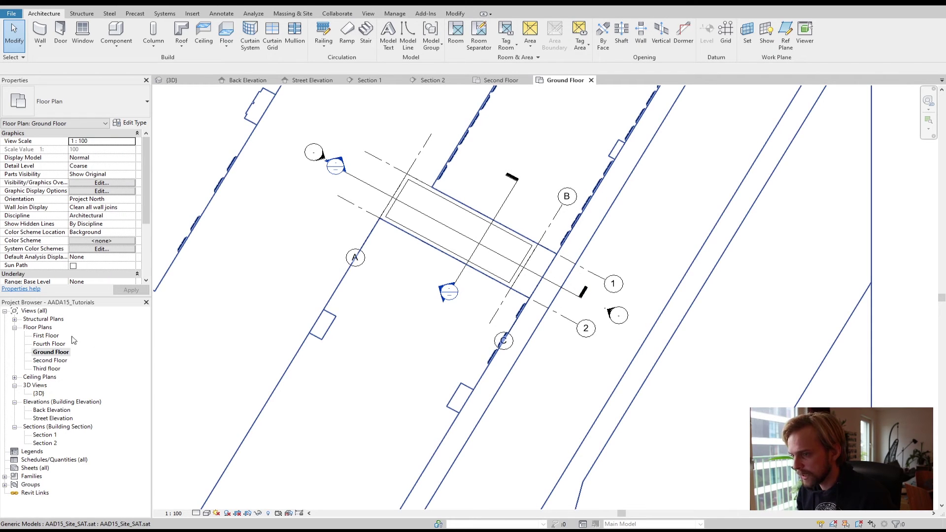
pyautogui.click(44, 369)
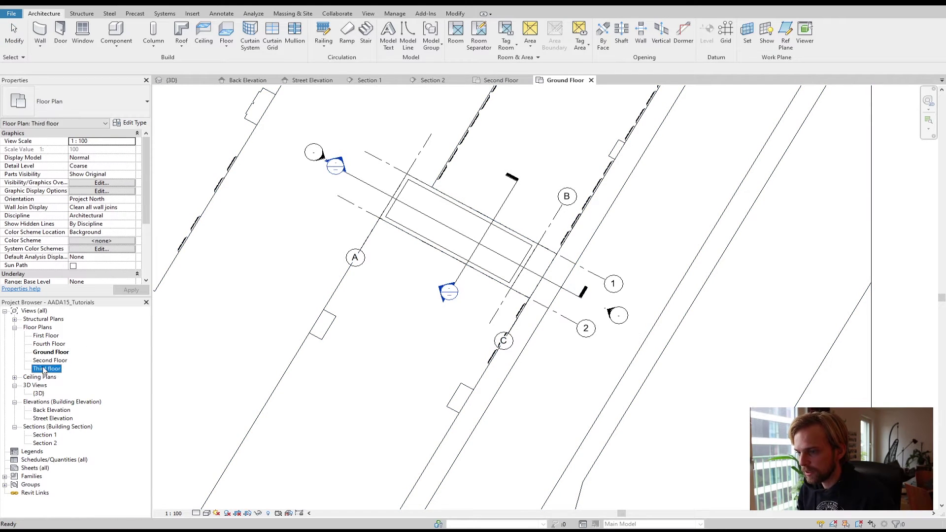
pyautogui.click(45, 344)
pyautogui.click(44, 337)
pyautogui.click(45, 353)
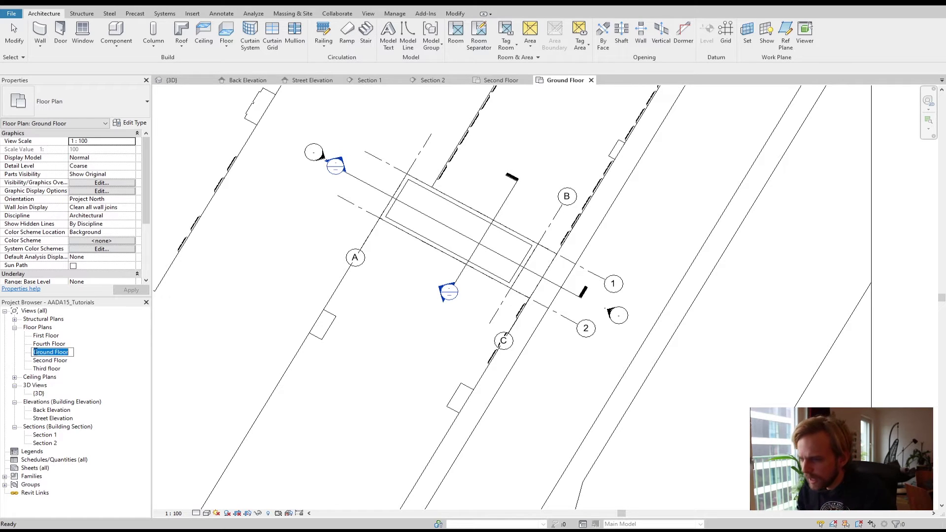
pyautogui.press('Up')
pyautogui.press('Up')
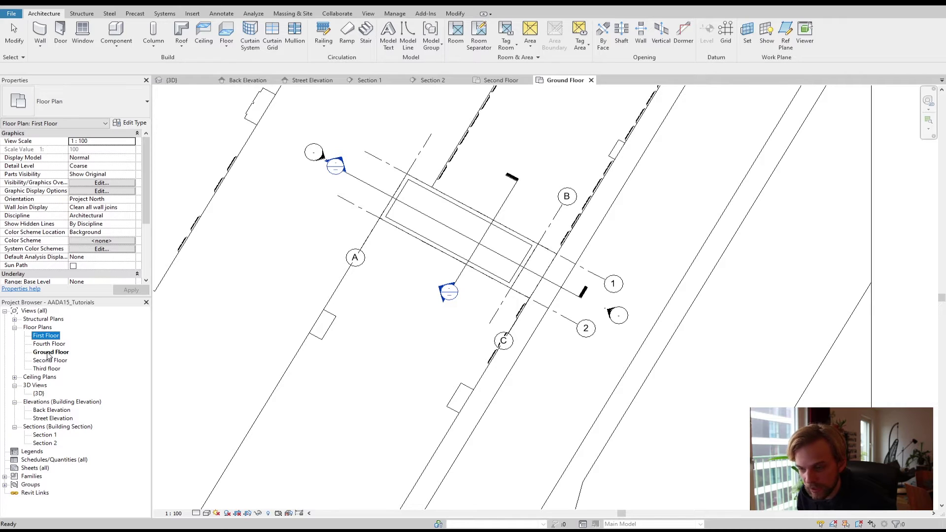
pyautogui.click(45, 353)
pyautogui.click(37, 354)
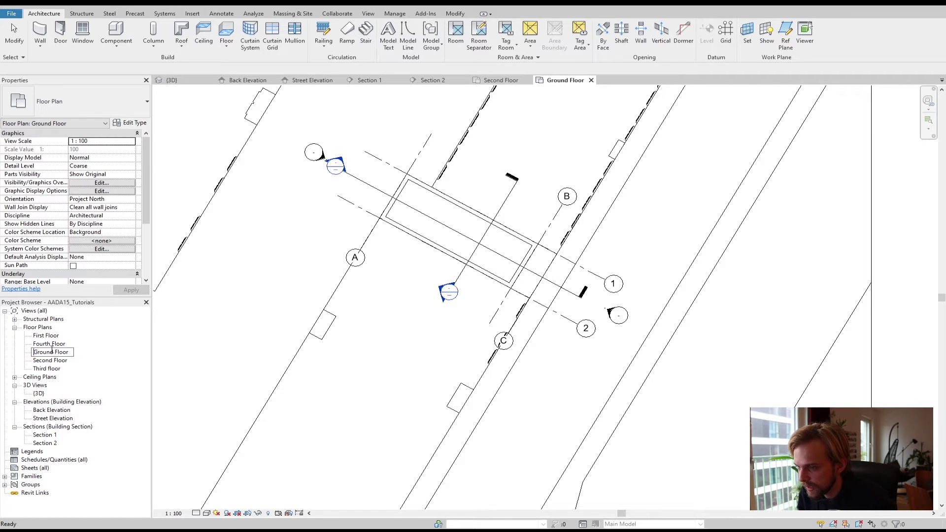
pyautogui.write('0_')
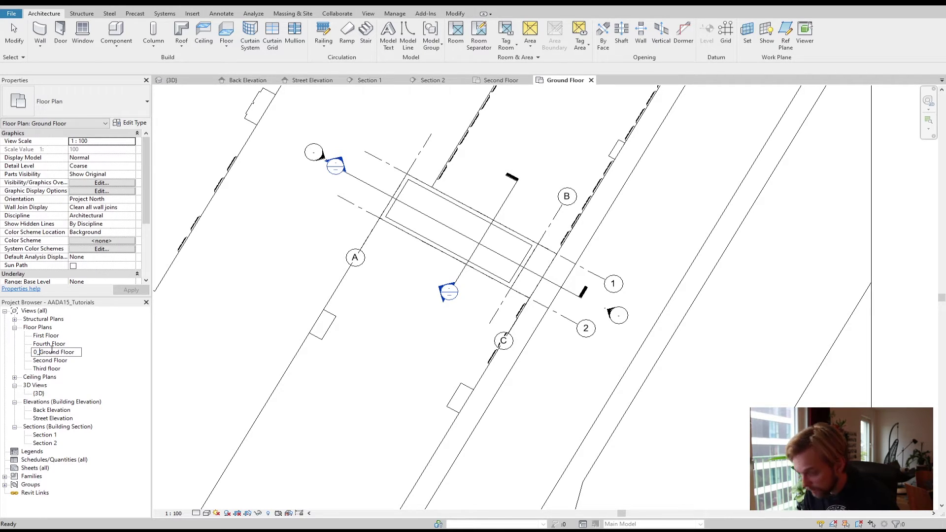
pyautogui.press('Return')
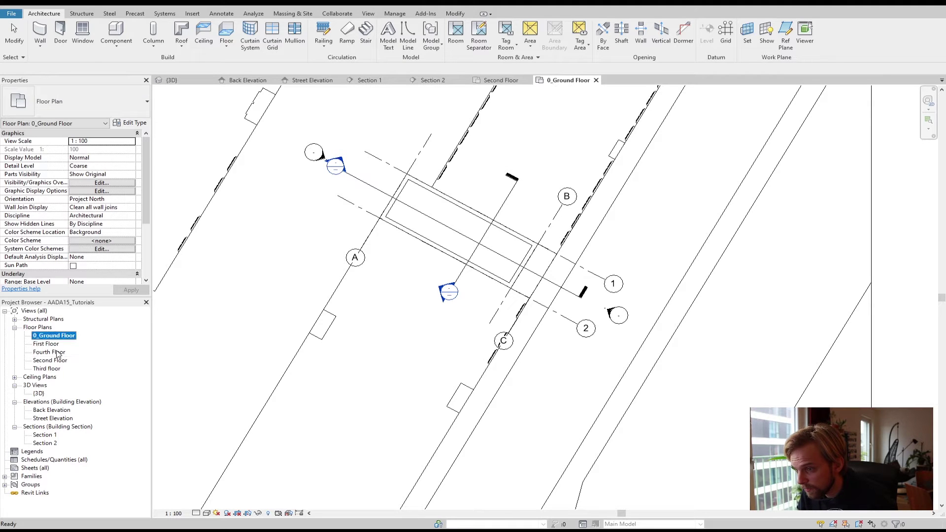
# Step: Rename the plans to 3500_First Floor and 6500_Second Floor
pyautogui.click(39, 345)
pyautogui.click(35, 344)
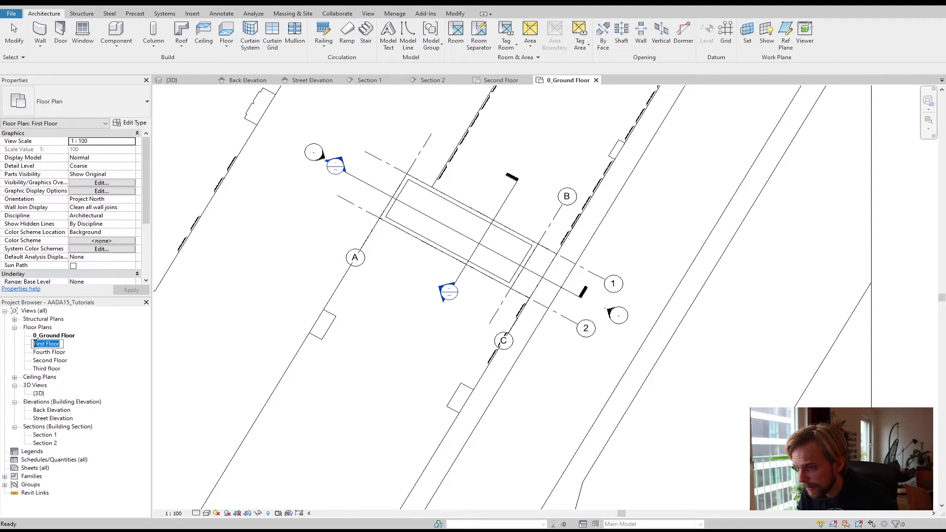
pyautogui.write('3500)')
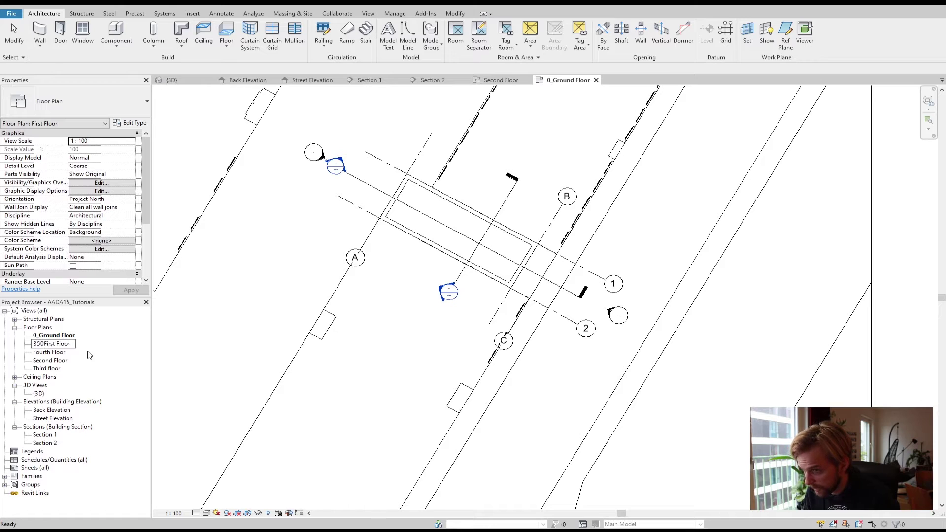
pyautogui.press('BackSpace')
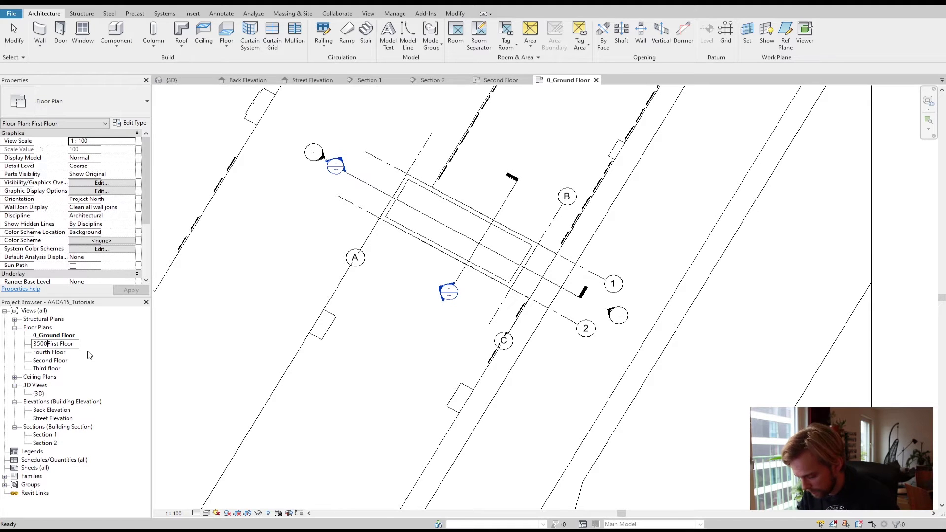
pyautogui.write('_')
pyautogui.click(58, 361)
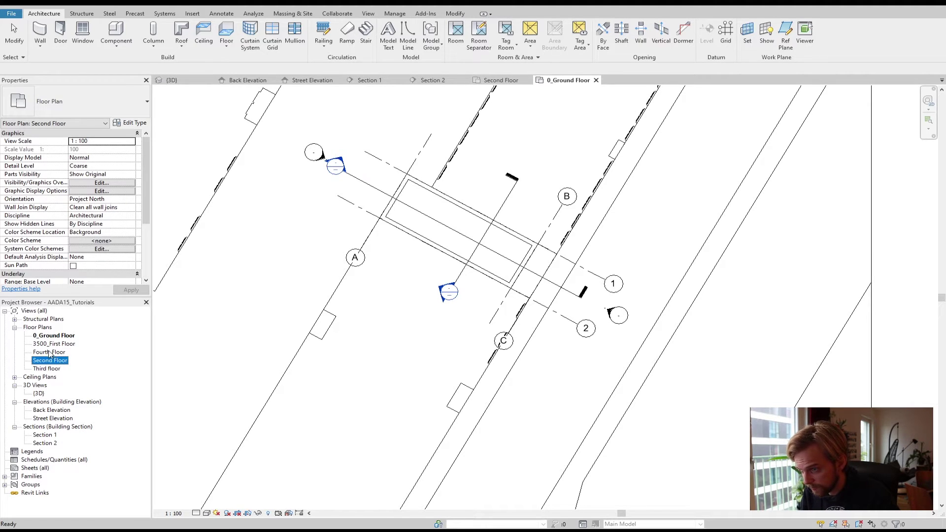
pyautogui.click(35, 353)
pyautogui.click(35, 363)
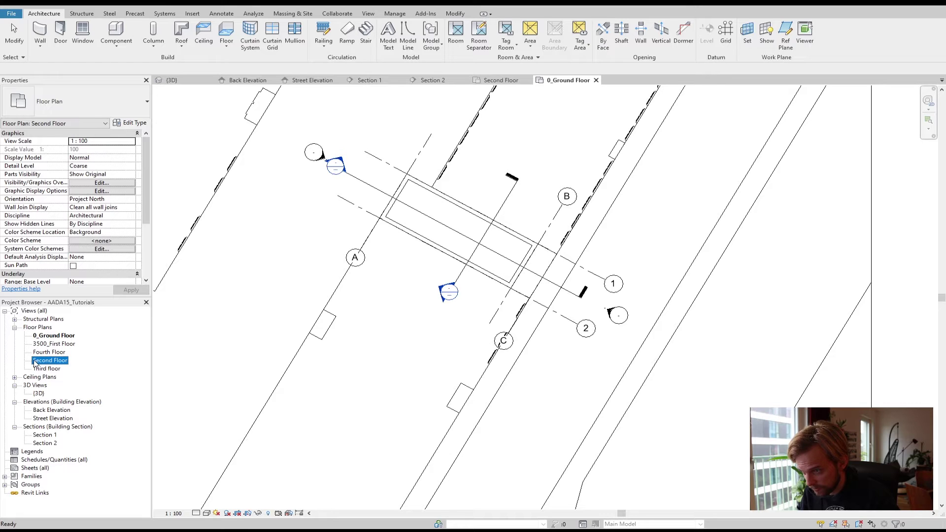
pyautogui.click(35, 363)
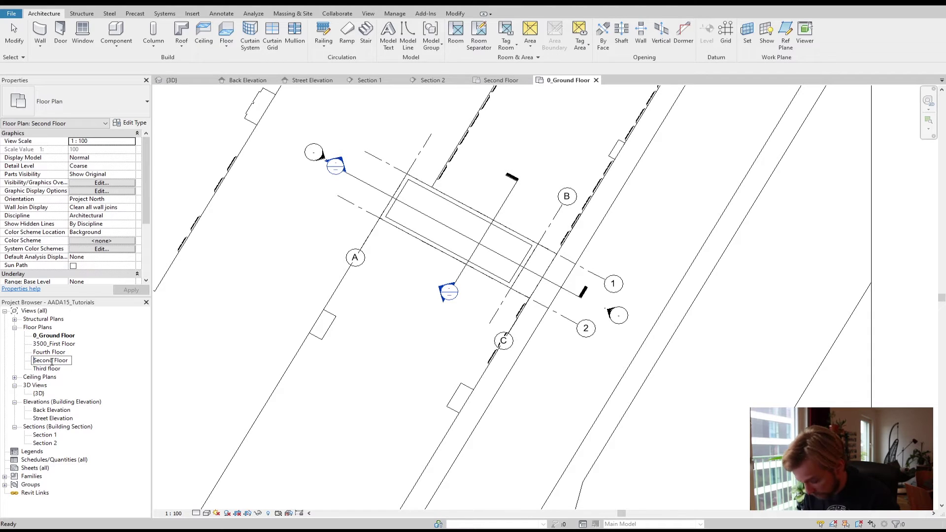
pyautogui.write('6500_')
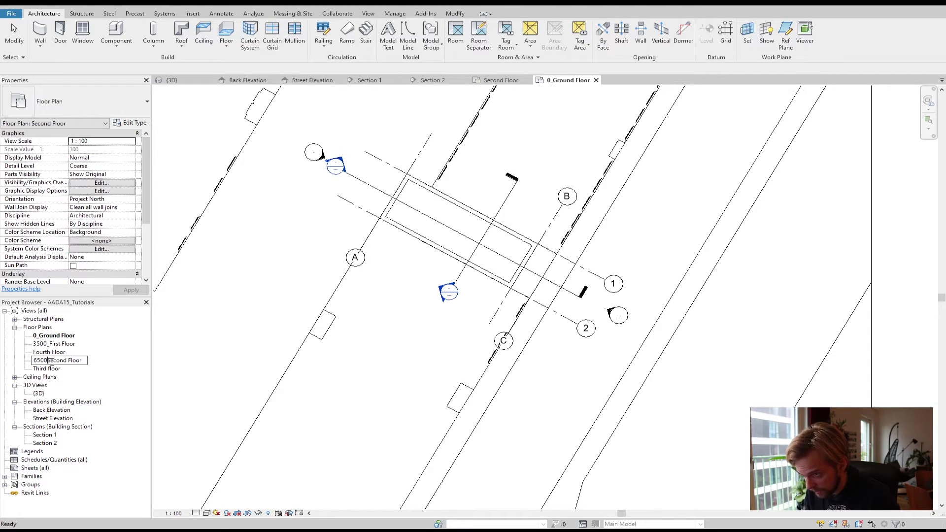
pyautogui.write(')')
pyautogui.press('BackSpace')
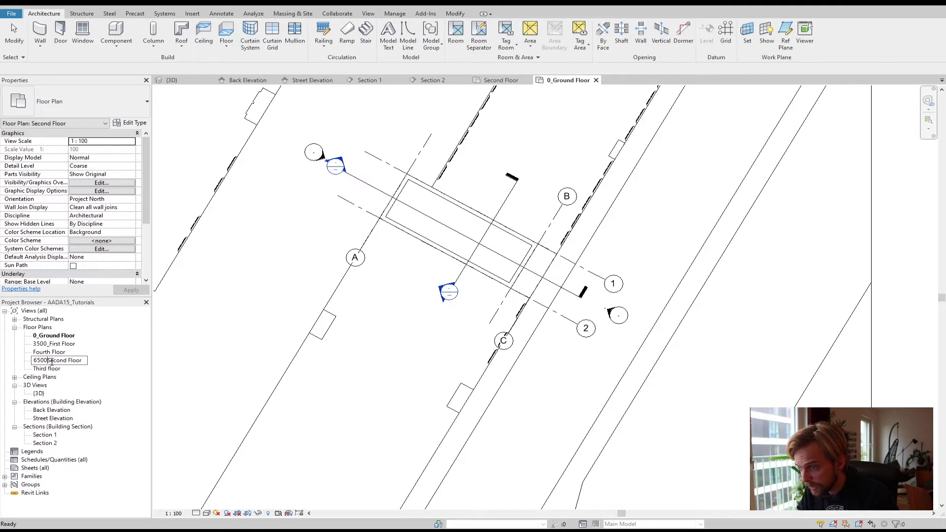
pyautogui.write('_')
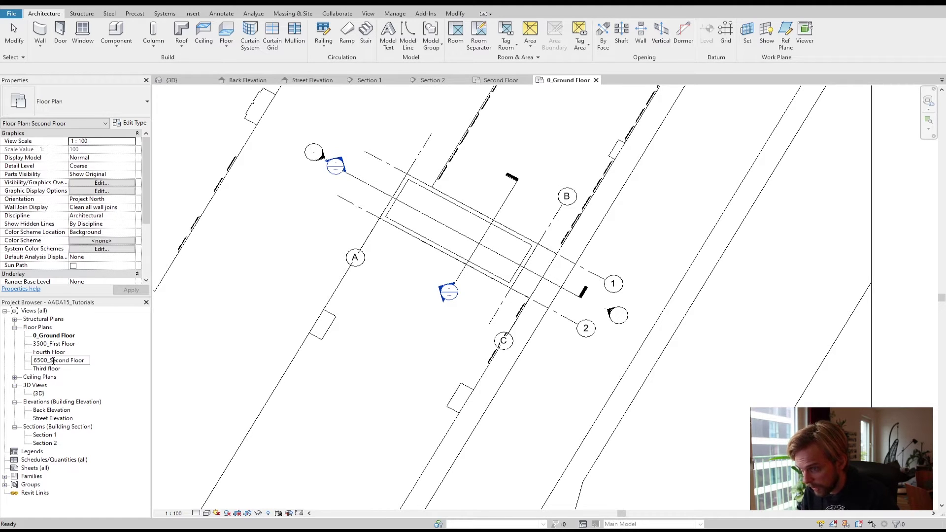
pyautogui.click(44, 352)
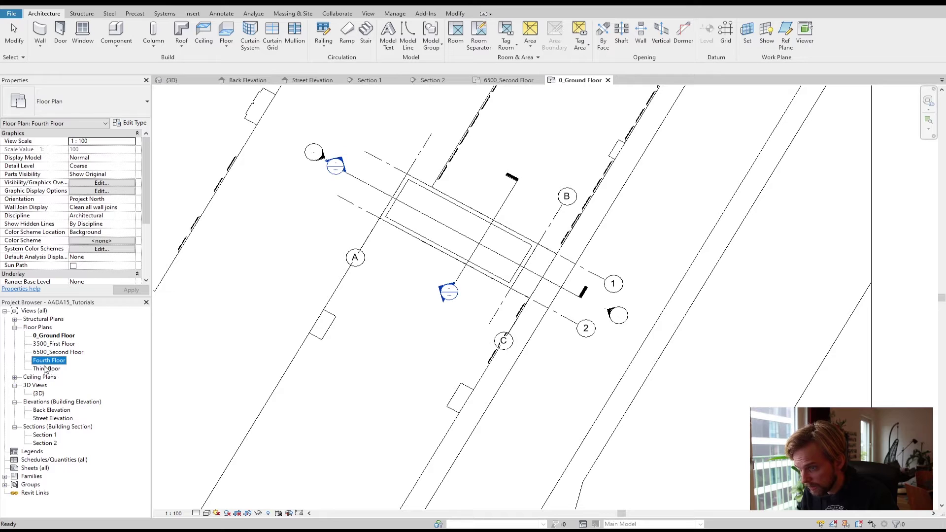
# Step: Rename the plans to 9500_Third floor and 12500_Fourth Floor
pyautogui.click(44, 370)
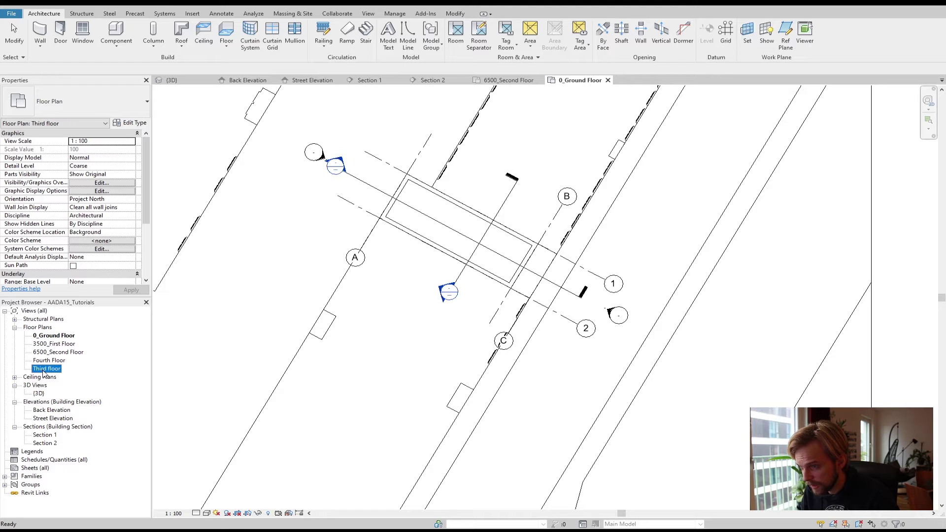
pyautogui.click(35, 371)
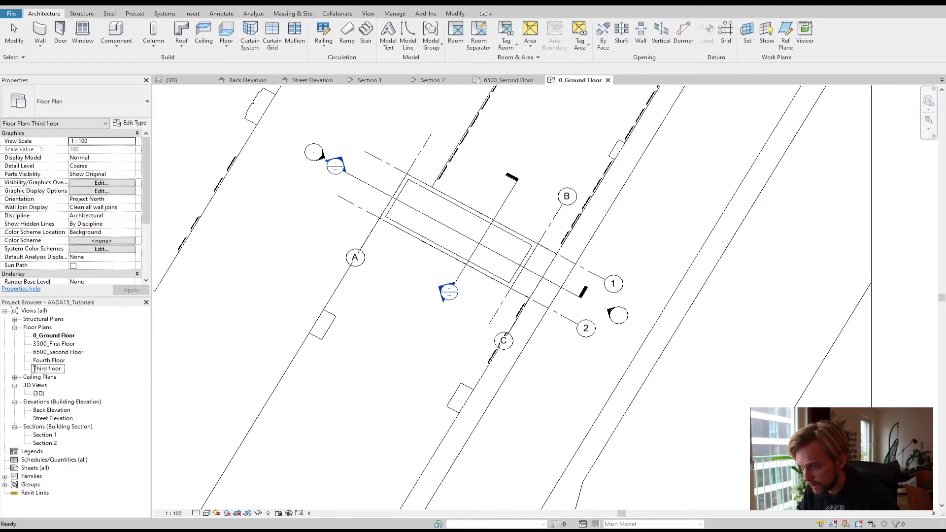
pyautogui.write('9500_')
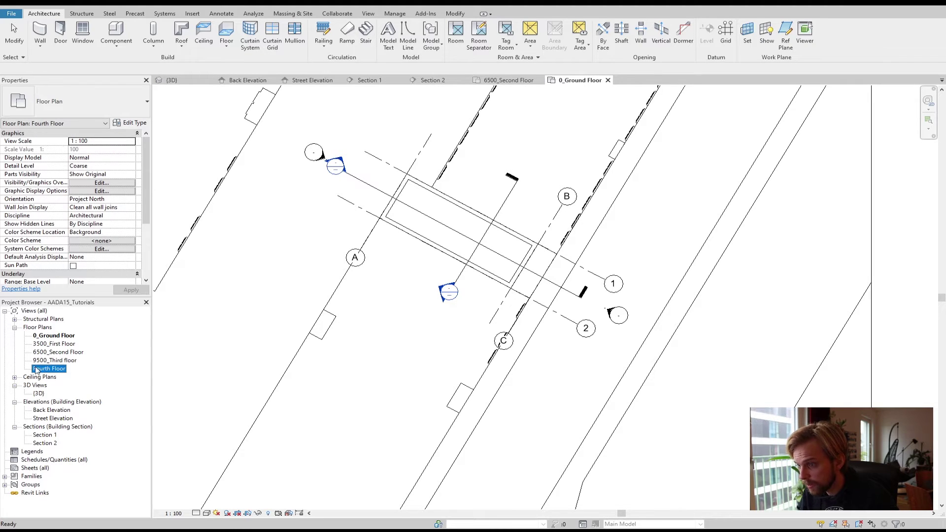
pyautogui.click(38, 369)
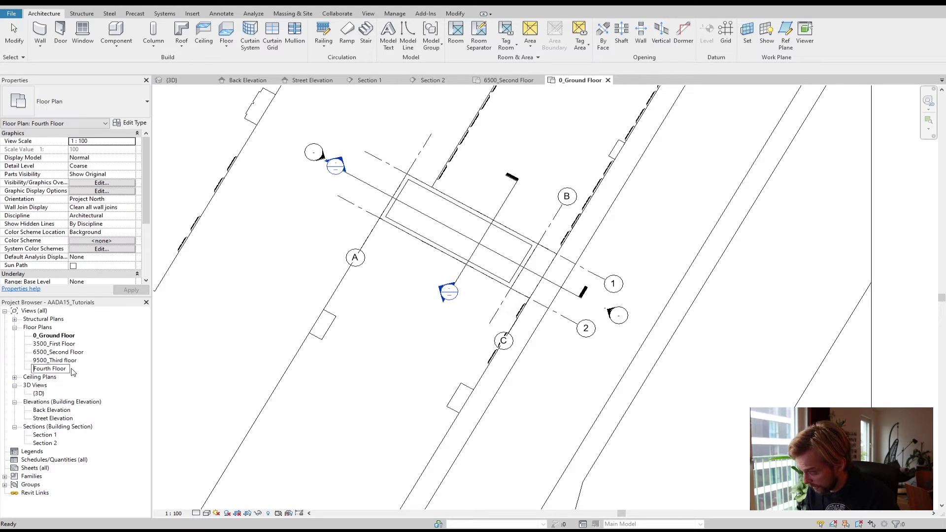
pyautogui.write('12500')
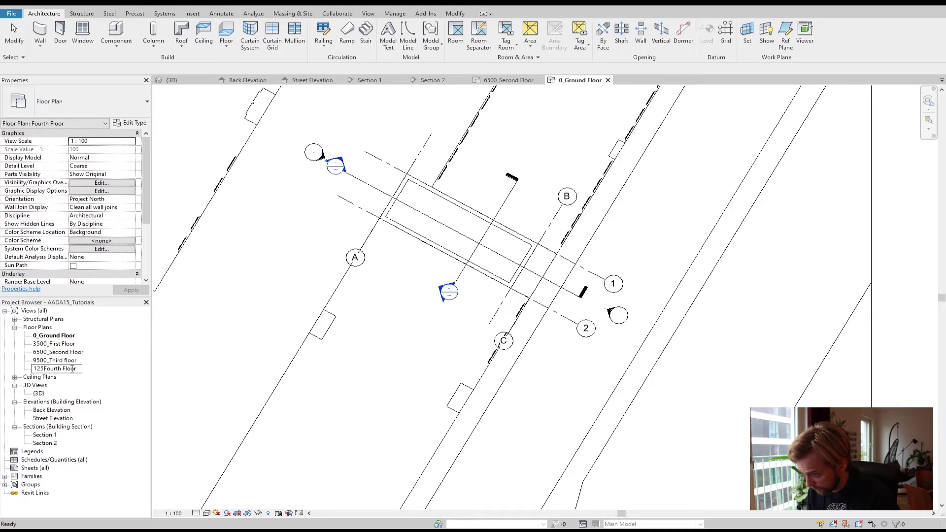
pyautogui.write('_')
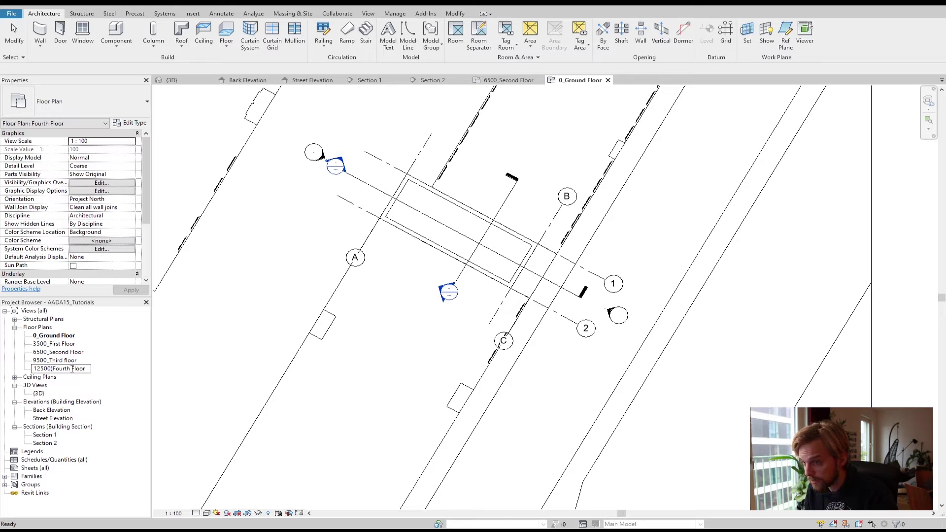
pyautogui.click(73, 352)
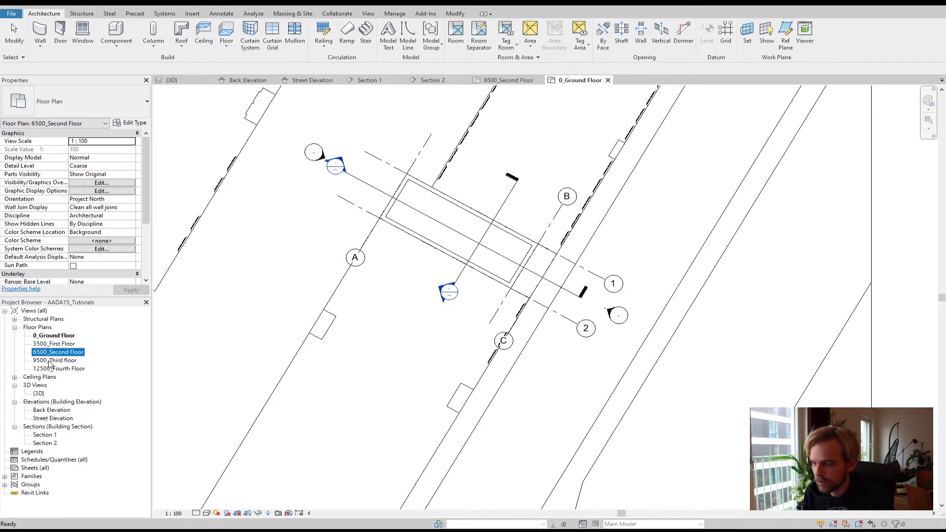
pyautogui.click(316, 272)
# Step: Inspect grids 1 and 2 and show grid A's bubble at its upper end
pyautogui.moveTo(514, 233); pyautogui.dragTo(495, 255, button='middle')
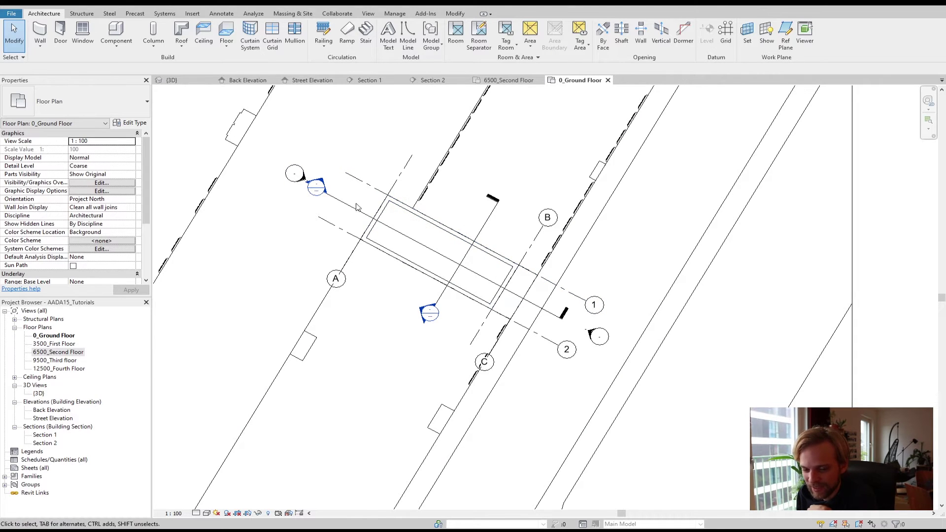
pyautogui.click(353, 181)
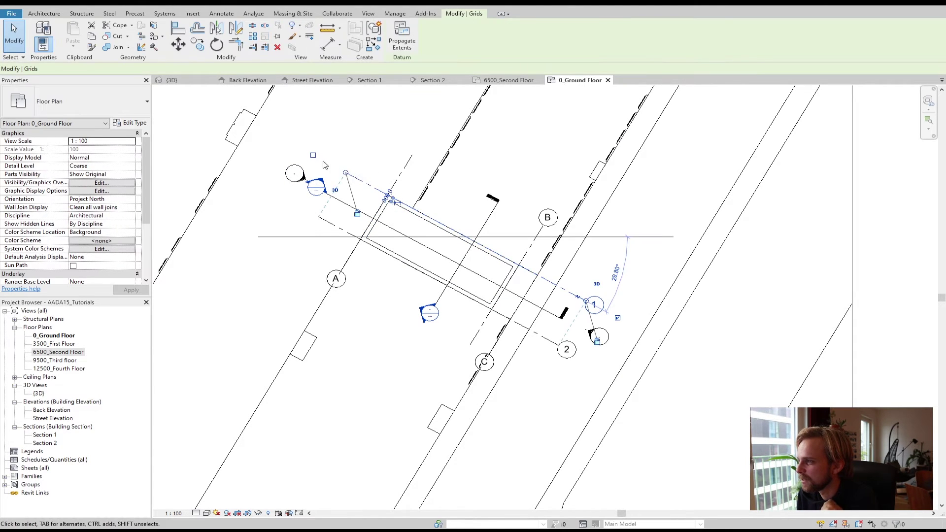
pyautogui.press('Escape')
pyautogui.click(345, 175)
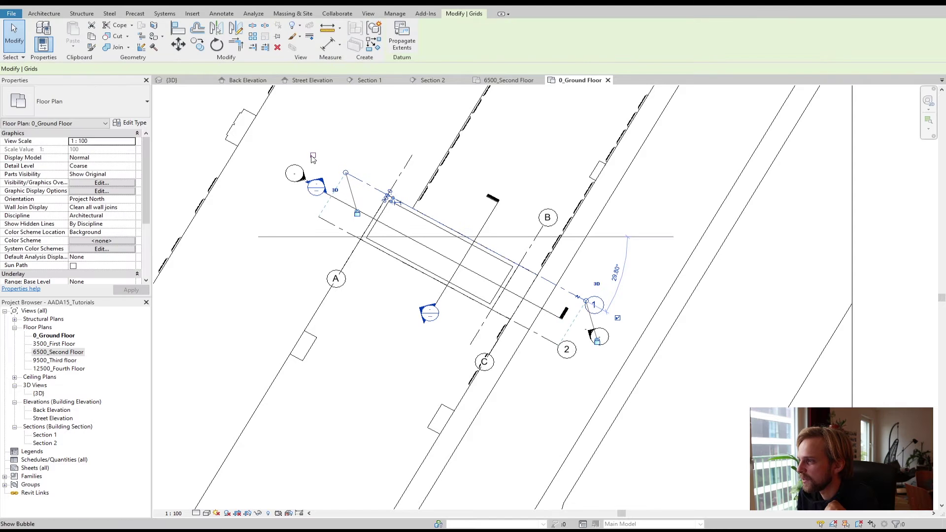
pyautogui.click(343, 232)
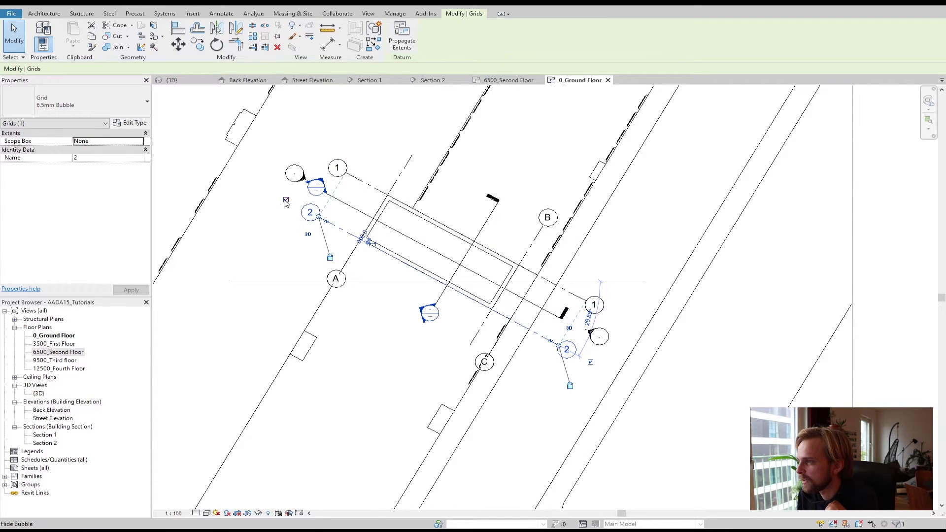
pyautogui.click(431, 126)
pyautogui.click(406, 168)
pyautogui.click(413, 154)
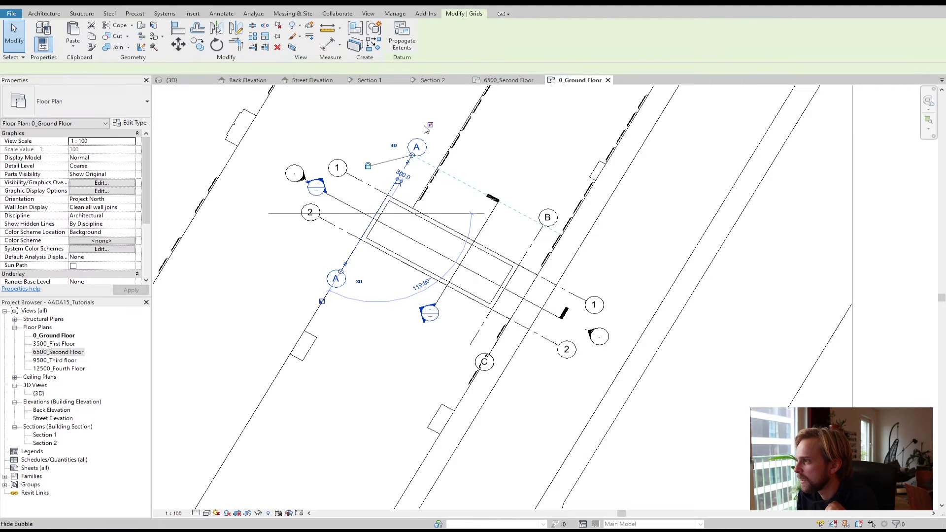
pyautogui.click(463, 258)
# Step: Split Section 1's line with a gap and shorten the ends of Sections 1 and 2
pyautogui.click(463, 258)
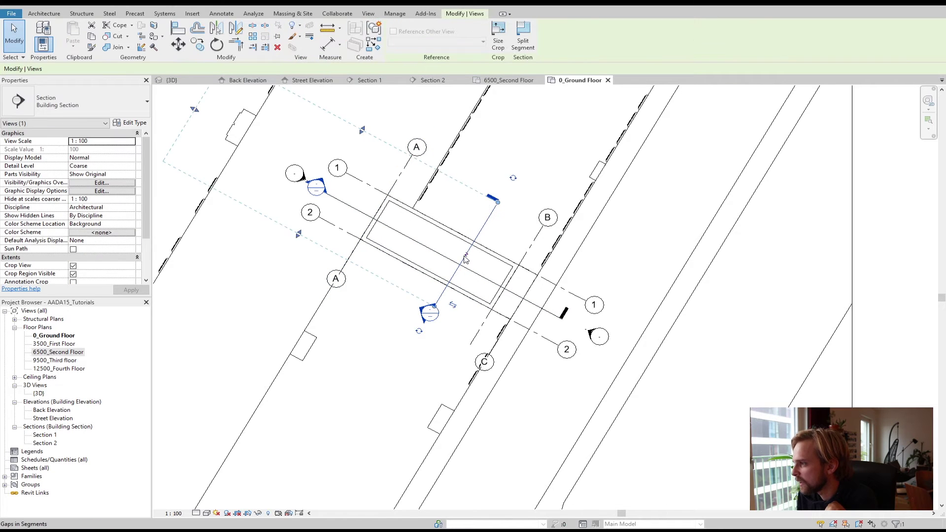
pyautogui.click(443, 257)
pyautogui.click(442, 256)
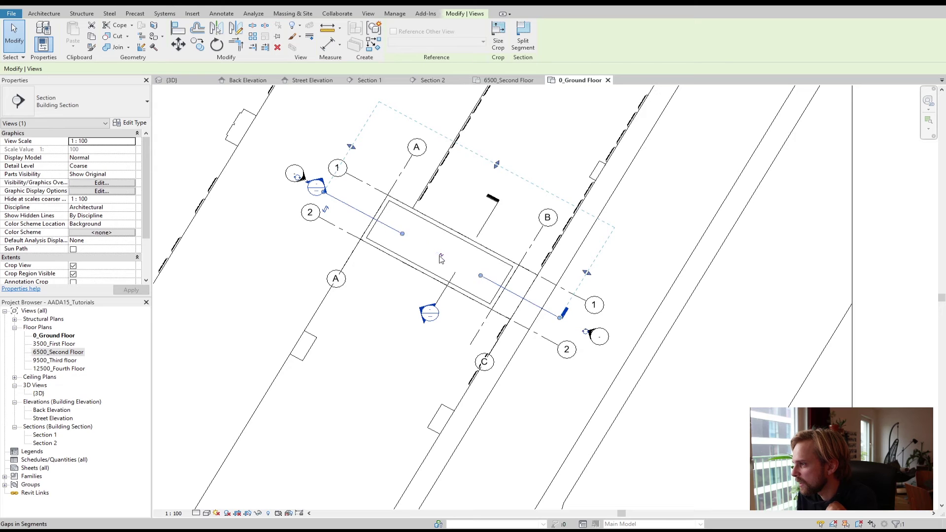
pyautogui.moveTo(403, 234); pyautogui.dragTo(351, 207)
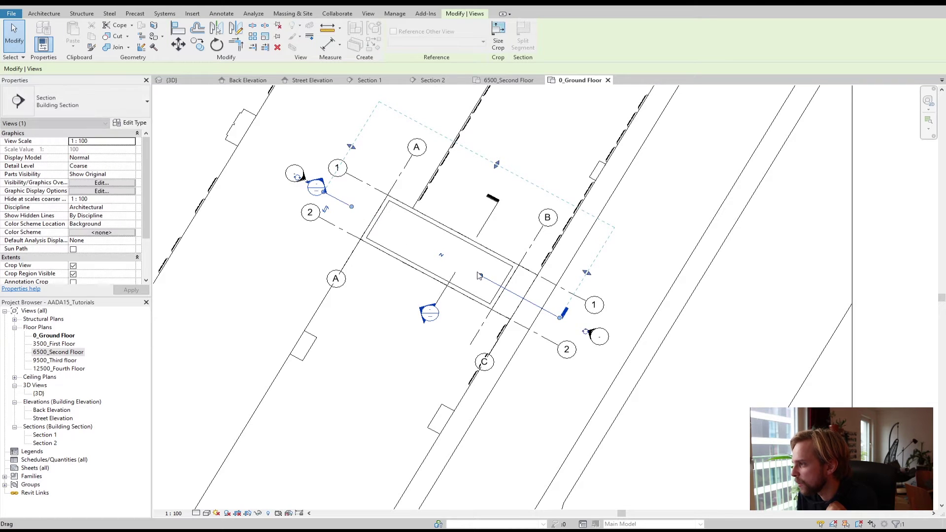
pyautogui.moveTo(532, 306); pyautogui.dragTo(532, 306)
pyautogui.click(449, 281)
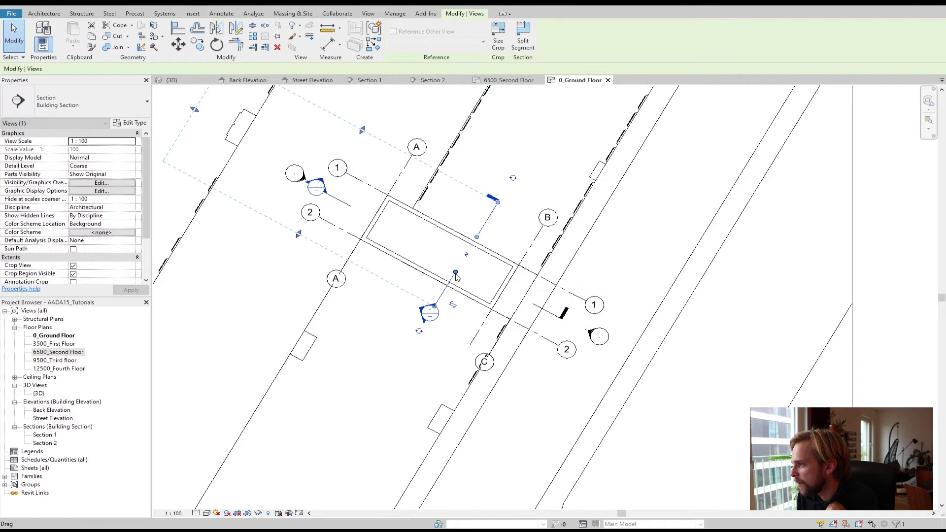
pyautogui.moveTo(441, 298); pyautogui.dragTo(441, 295)
pyautogui.moveTo(476, 237); pyautogui.dragTo(507, 237)
pyautogui.press('Escape')
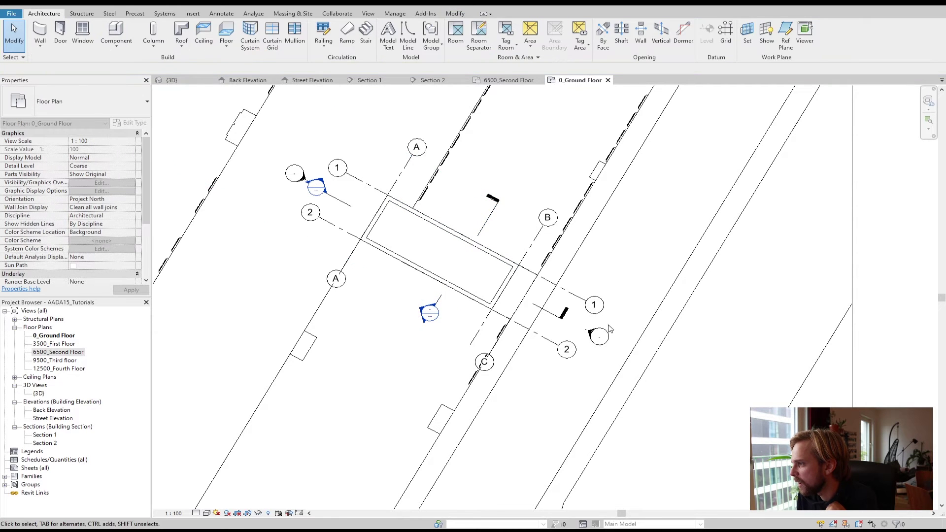
# Step: Zoom and pan to centre the wall rectangle between grids A, B, 1 and 2
pyautogui.moveTo(173, 371); pyautogui.dragTo(194, 350, button='middle')
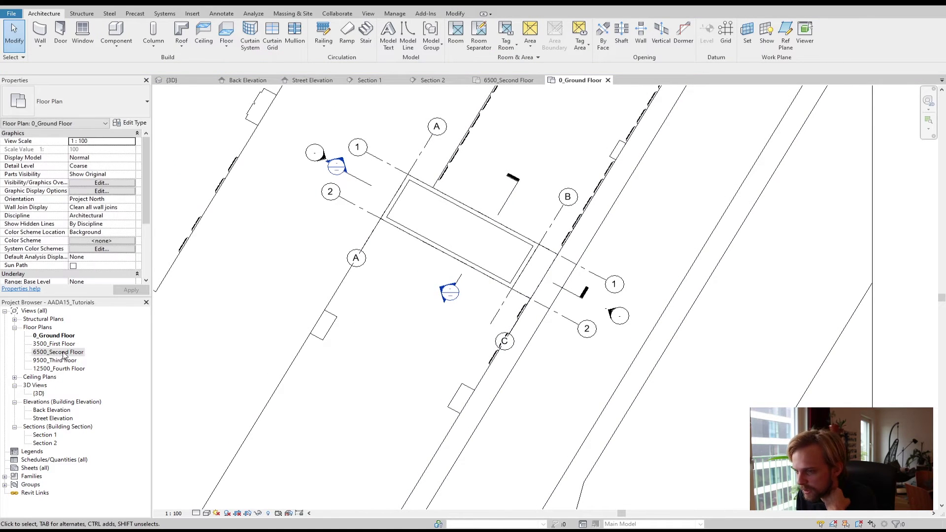
pyautogui.scroll(2, 413, 196)
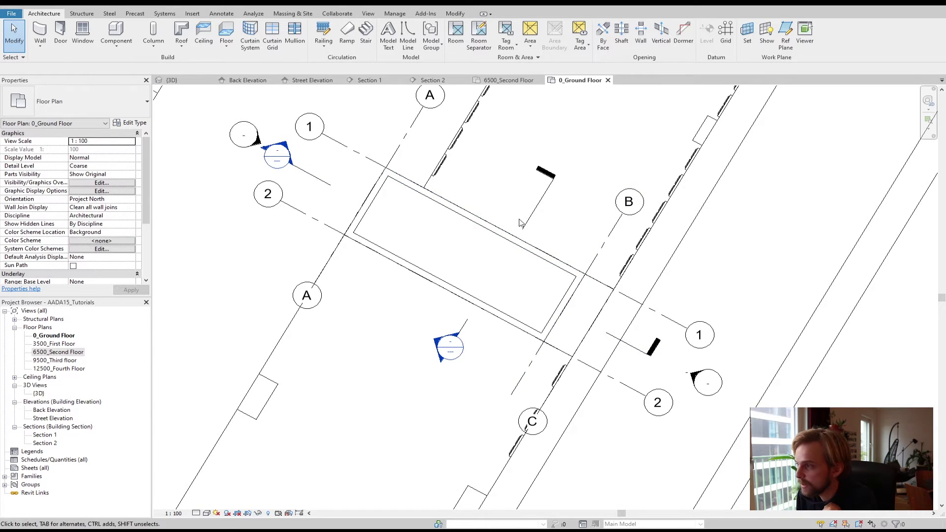
pyautogui.scroll(-2, 483, 238)
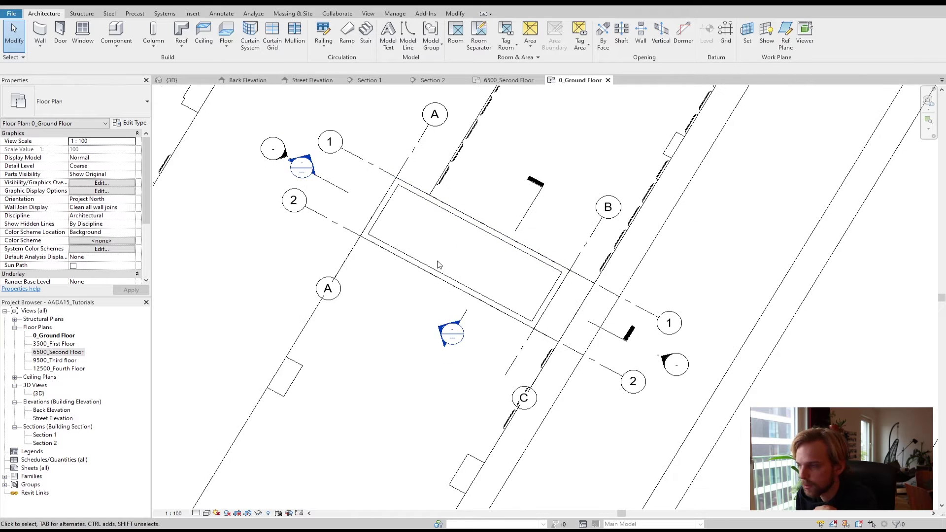
pyautogui.moveTo(537, 194); pyautogui.dragTo(507, 221, button='middle')
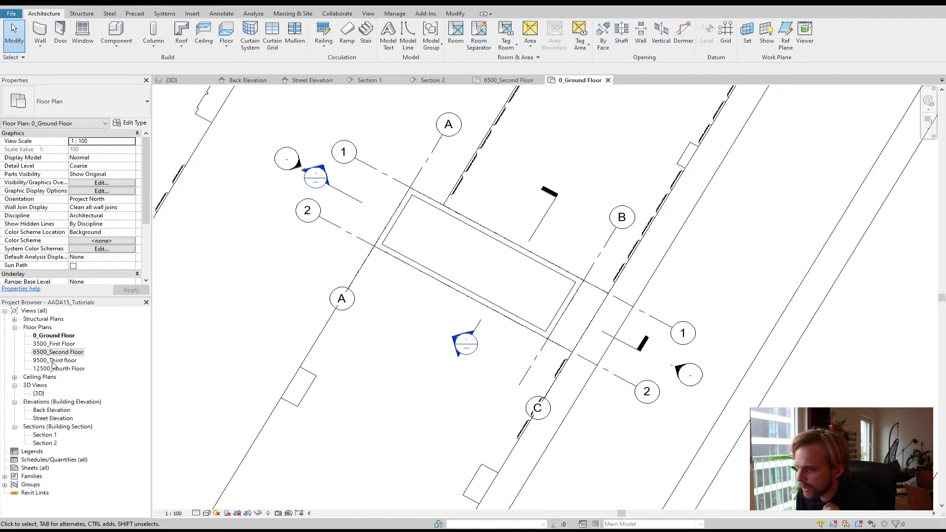
# Step: Open the 3500_First Floor plan and show grid A's bubble at its upper end
pyautogui.doubleClick(54, 344)
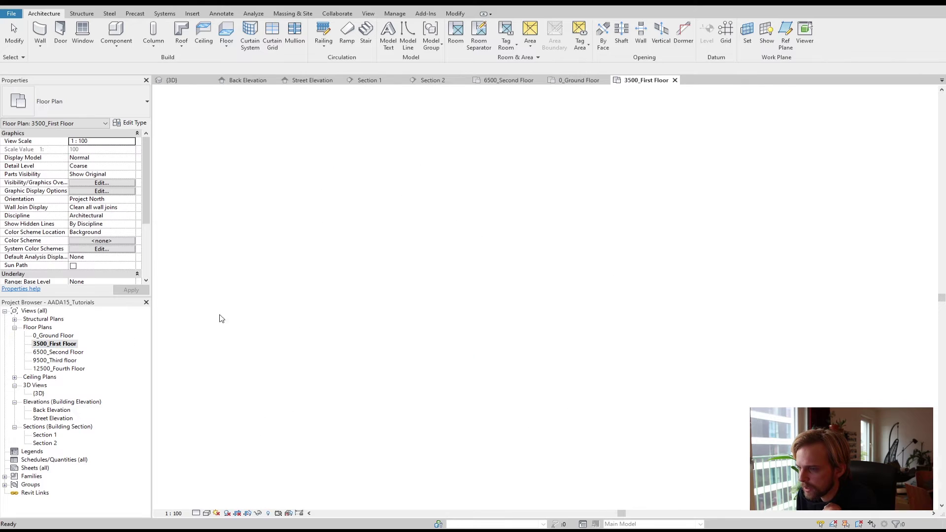
pyautogui.click(426, 168)
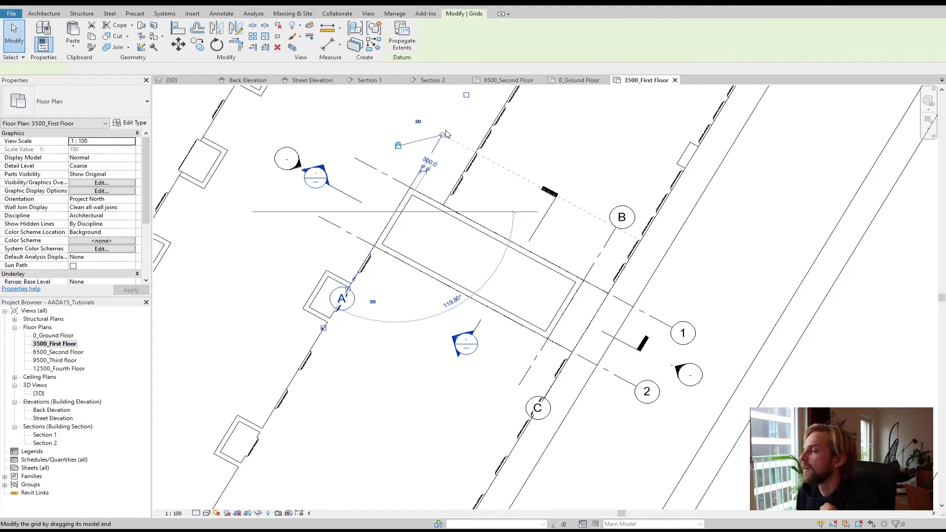
pyautogui.click(467, 95)
pyautogui.click(458, 111)
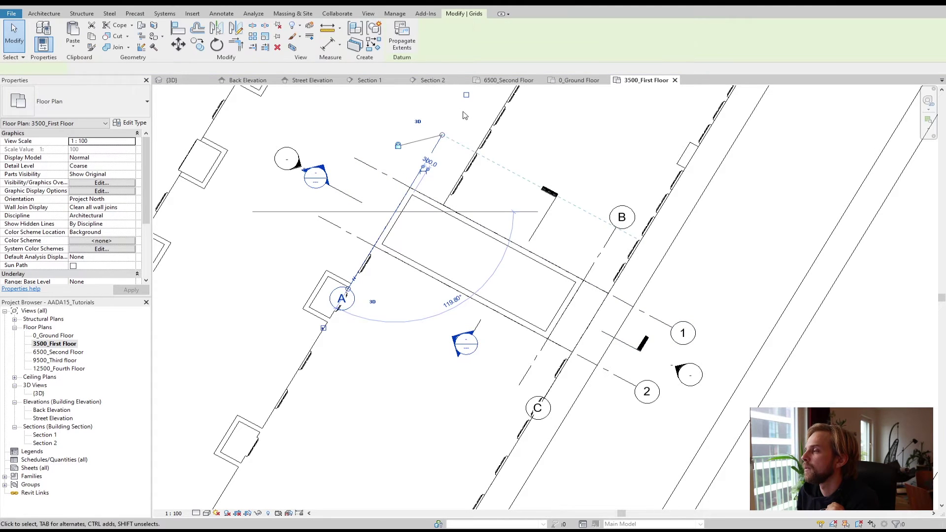
pyautogui.click(466, 95)
pyautogui.click(373, 170)
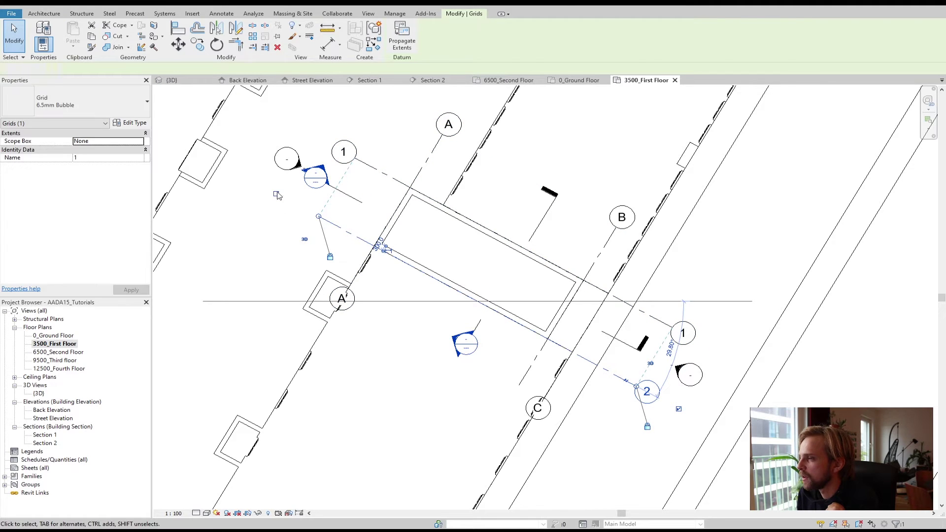
pyautogui.press('Escape')
# Step: Show grid 2's bubble at its left end and grid B's at its lower end
pyautogui.click(338, 227)
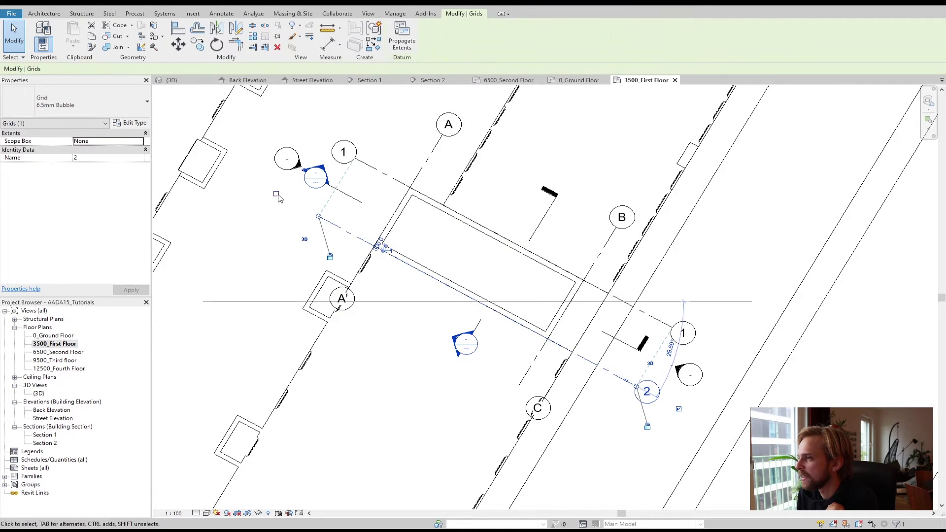
pyautogui.click(276, 193)
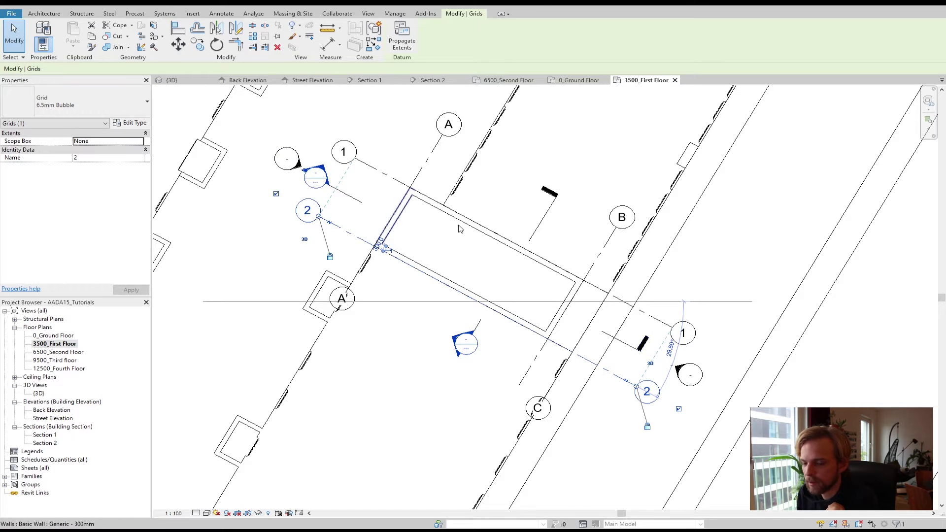
pyautogui.click(401, 360)
pyautogui.moveTo(402, 359); pyautogui.dragTo(342, 358, button='middle')
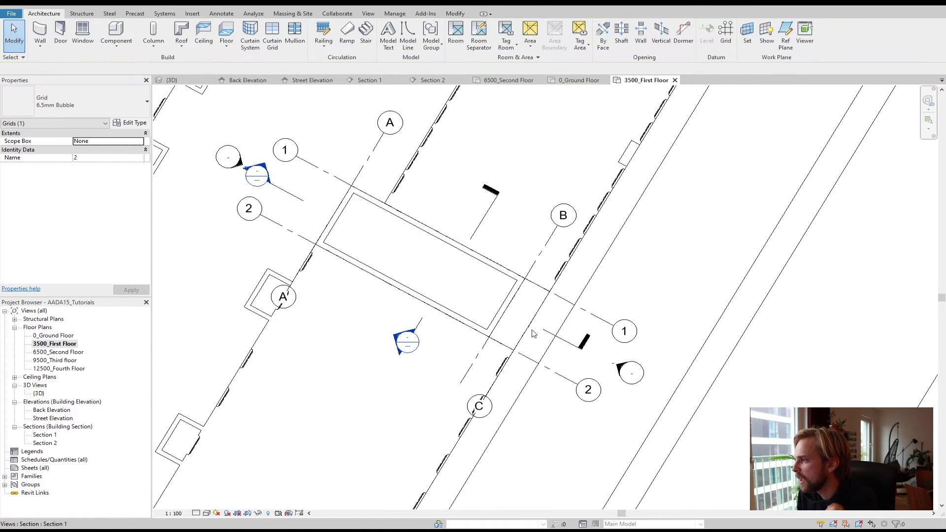
pyautogui.click(475, 359)
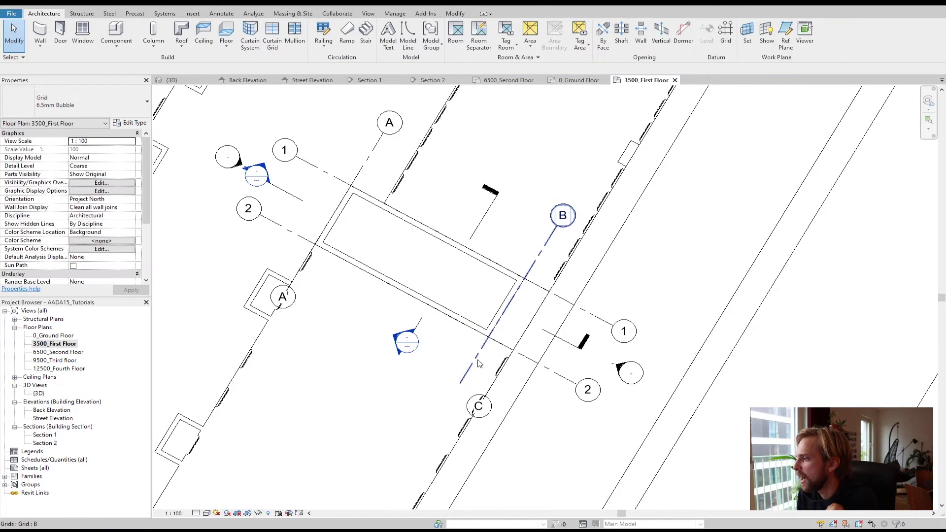
pyautogui.click(435, 422)
pyautogui.click(407, 384)
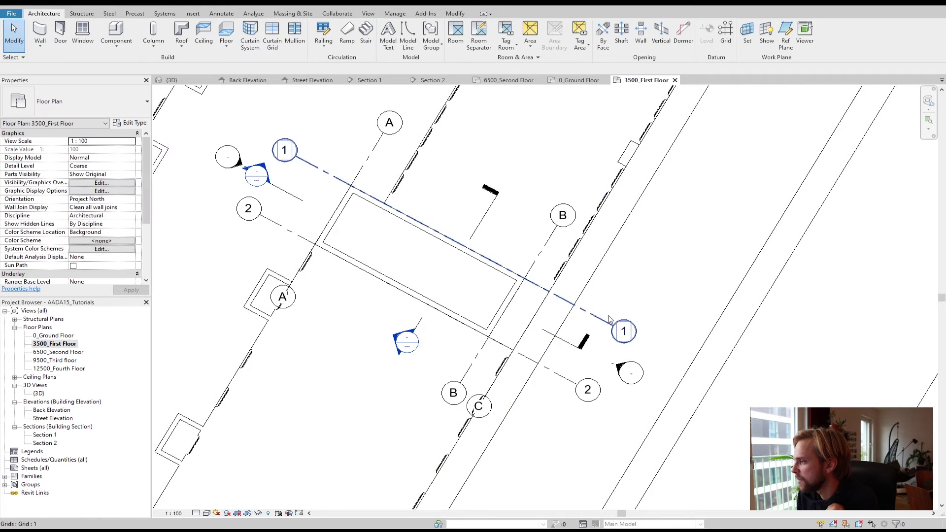
pyautogui.moveTo(609, 320); pyautogui.dragTo(632, 377, button='middle')
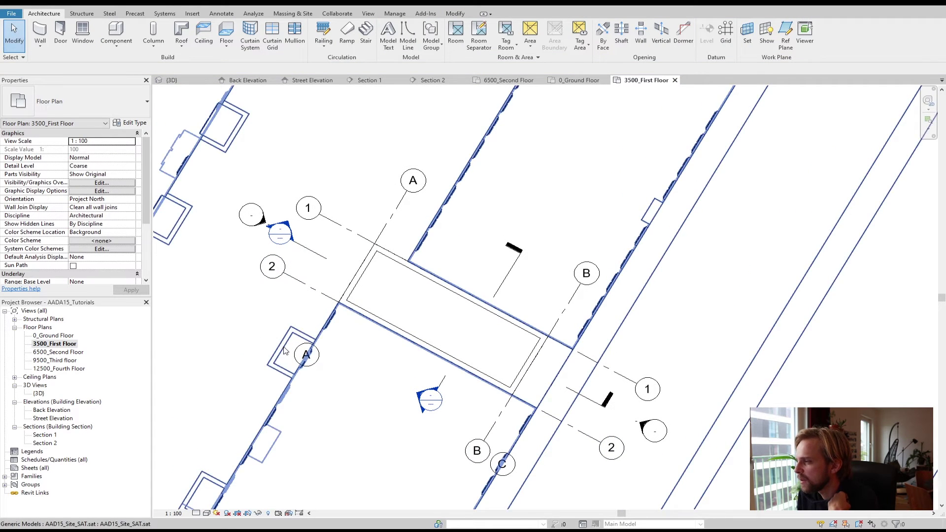
# Step: On 6500_Second Floor, show bubbles at grid A's upper end and grid 2's left end
pyautogui.doubleClick(58, 352)
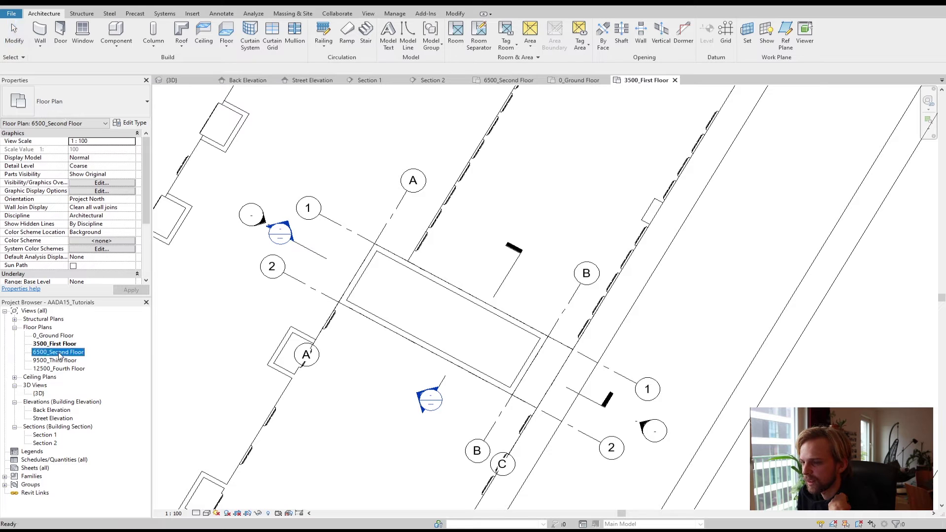
pyautogui.scroll(3, 597, 224)
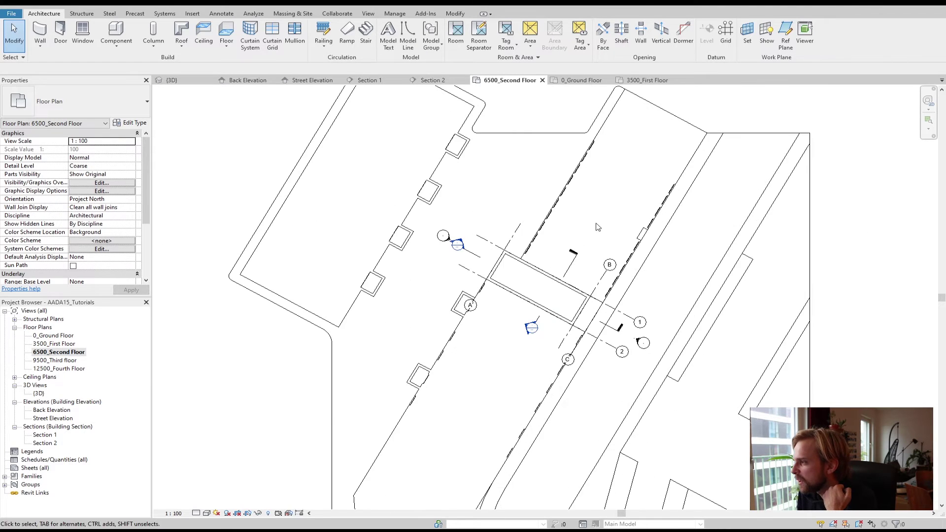
pyautogui.click(411, 230)
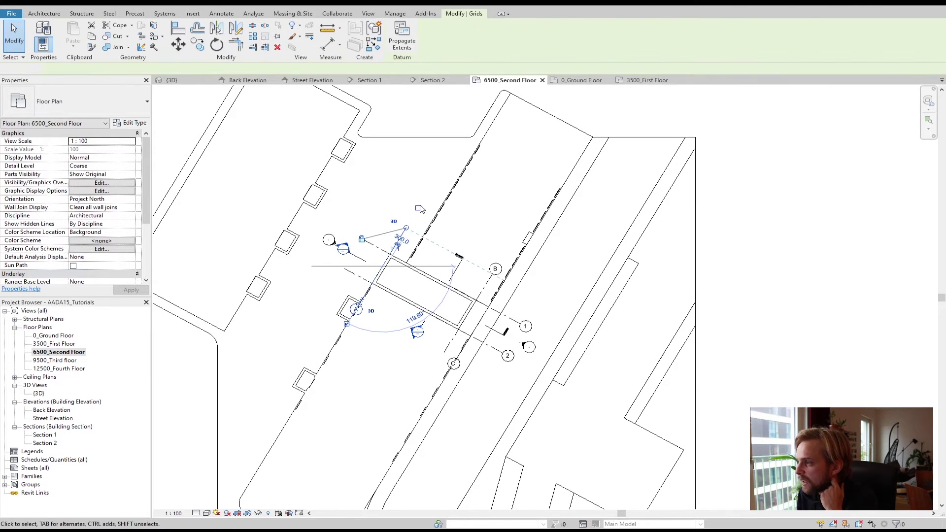
pyautogui.click(418, 208)
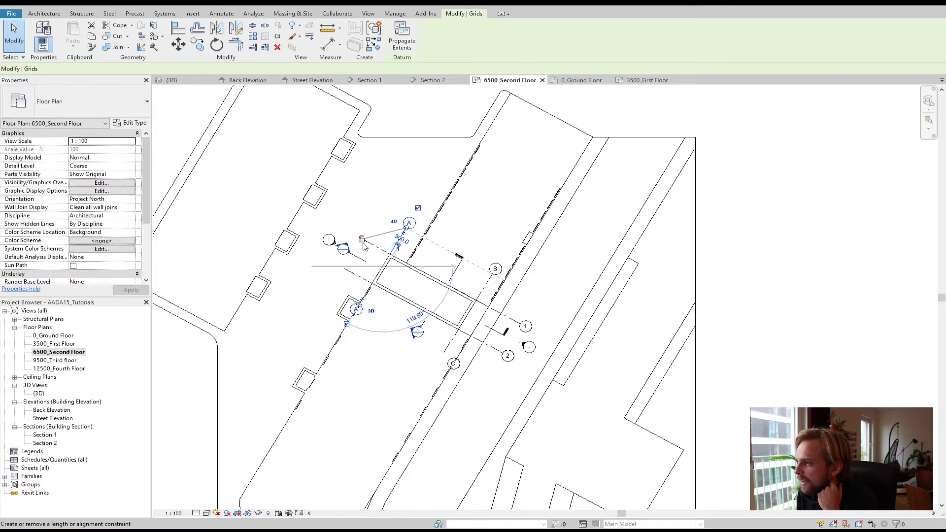
pyautogui.click(358, 277)
pyautogui.click(359, 278)
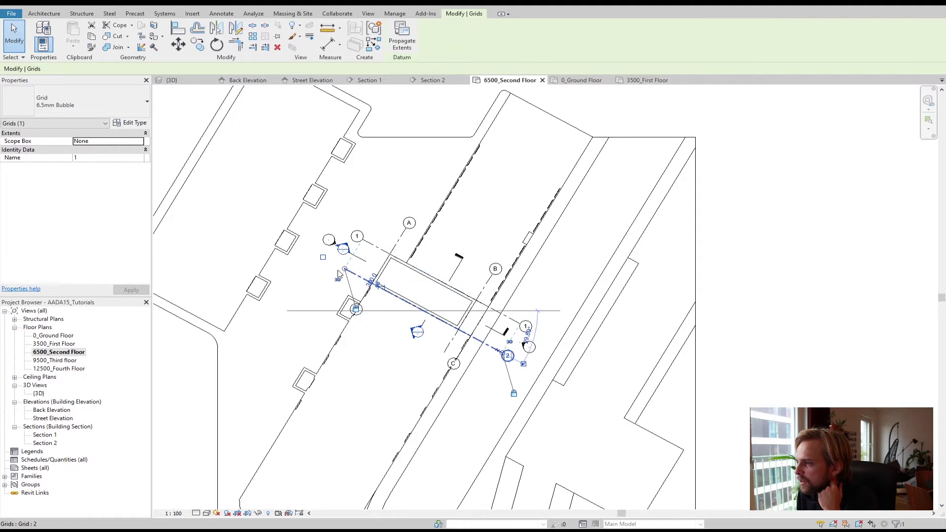
pyautogui.press('Escape')
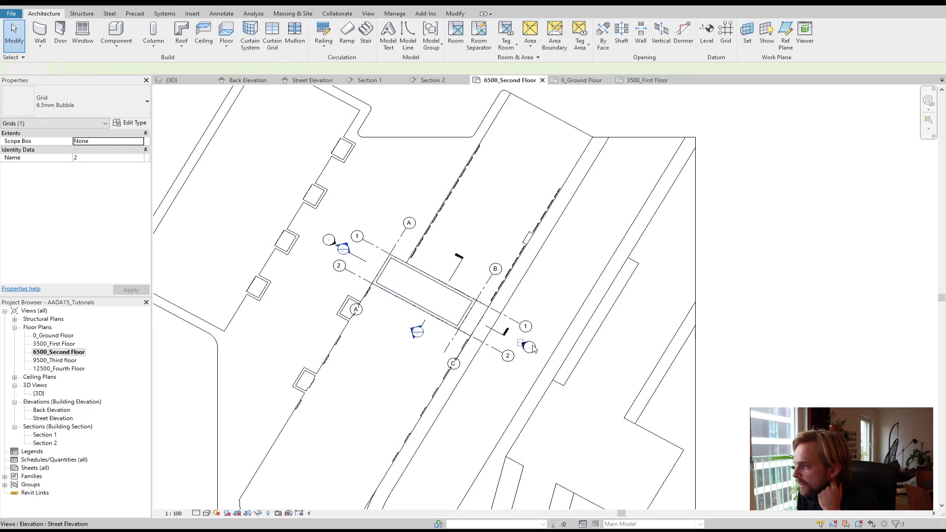
pyautogui.click(469, 328)
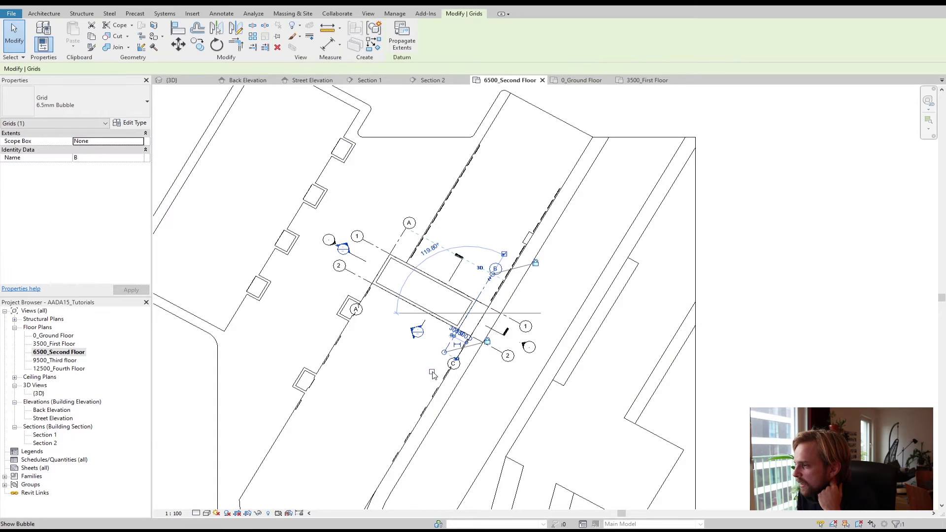
pyautogui.press('Escape')
# Step: On 9500_Third floor, show bubbles at grid 2's left end and grid B's lower end
pyautogui.doubleClick(54, 360)
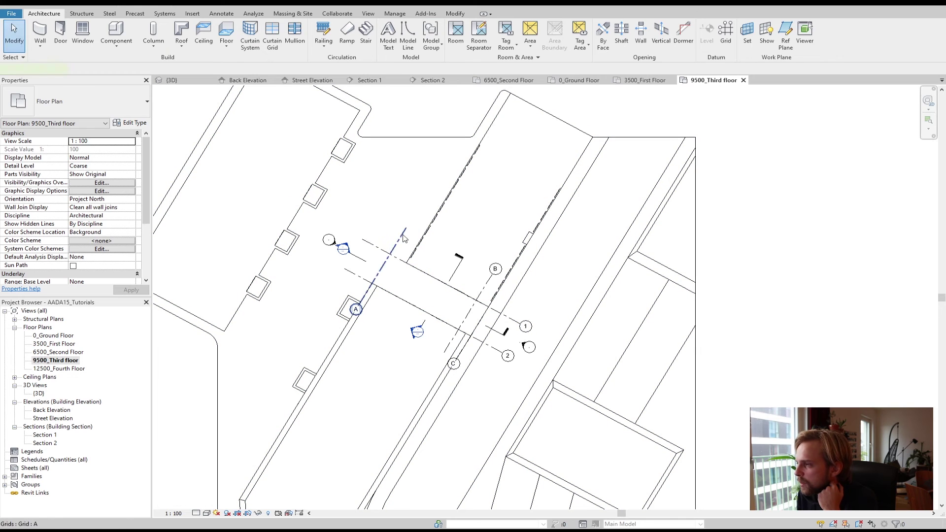
pyautogui.click(383, 256)
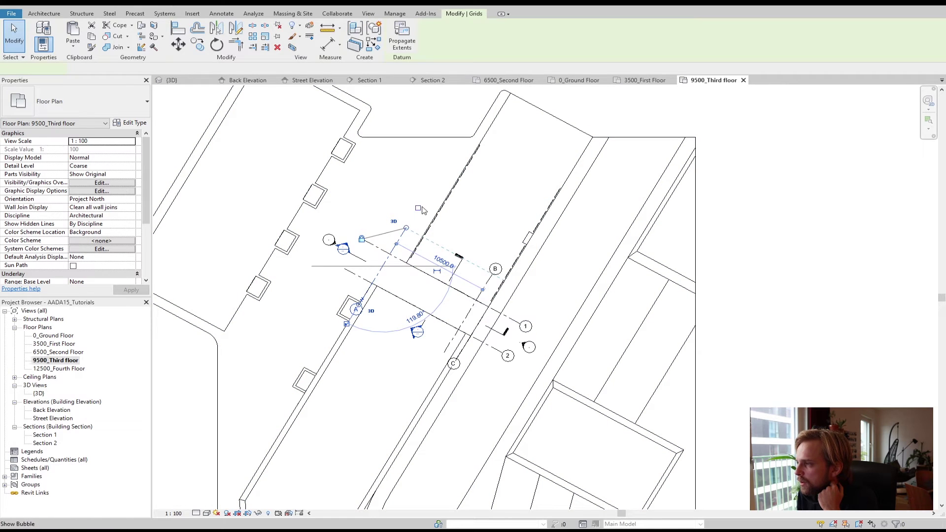
pyautogui.press('Escape')
pyautogui.click(370, 247)
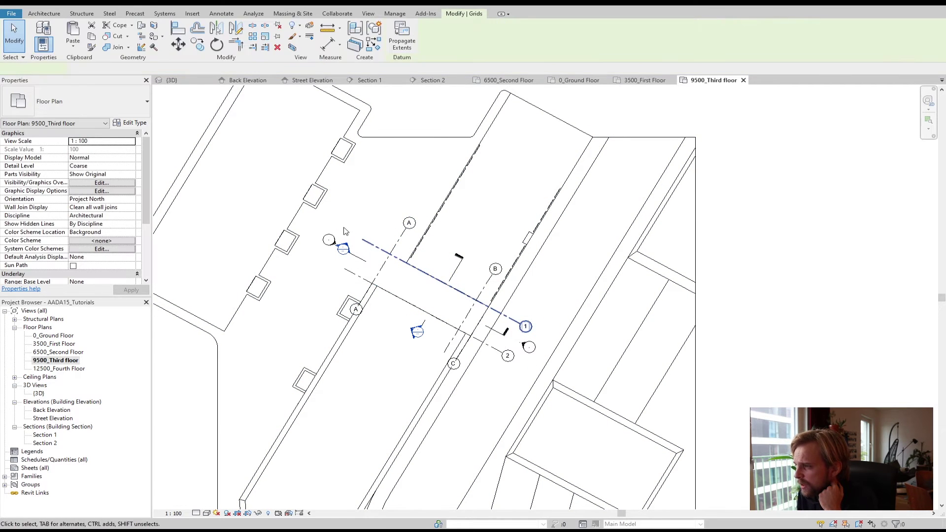
pyautogui.click(364, 279)
pyautogui.click(415, 358)
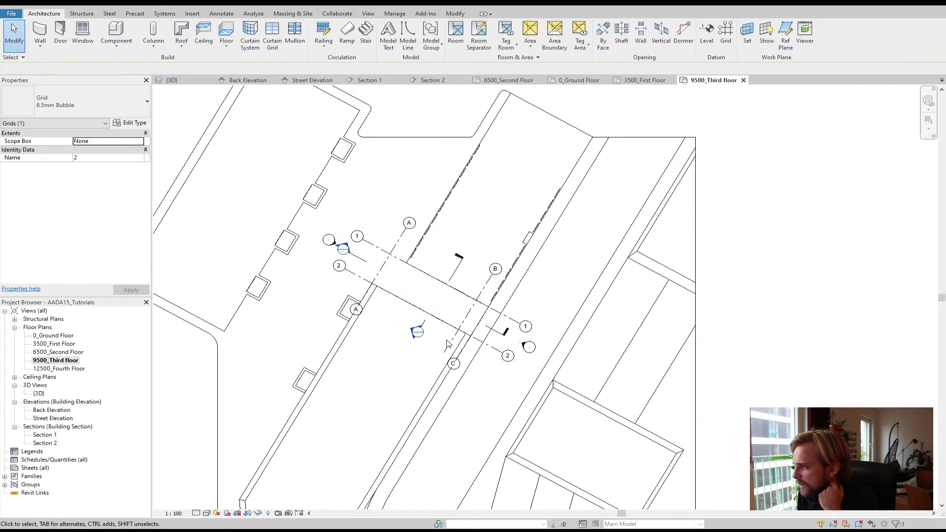
pyautogui.click(432, 373)
pyautogui.click(432, 372)
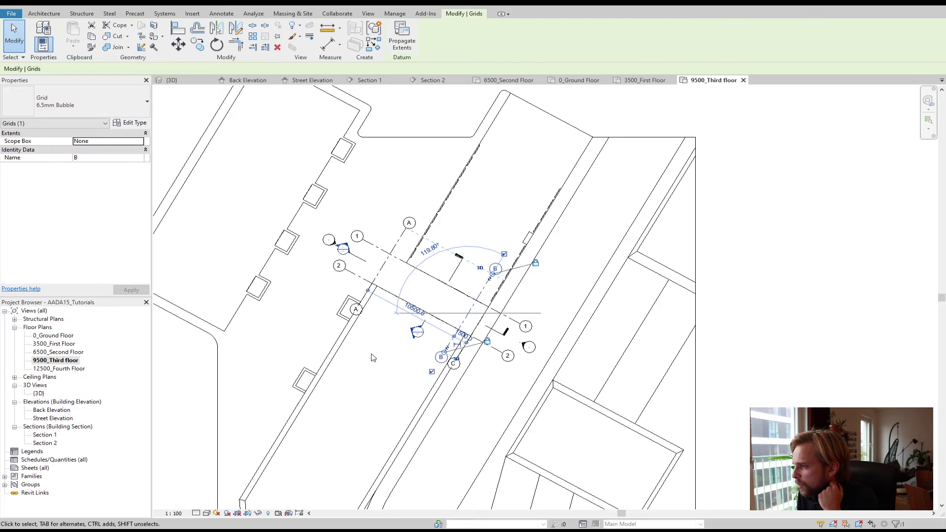
pyautogui.press('Escape')
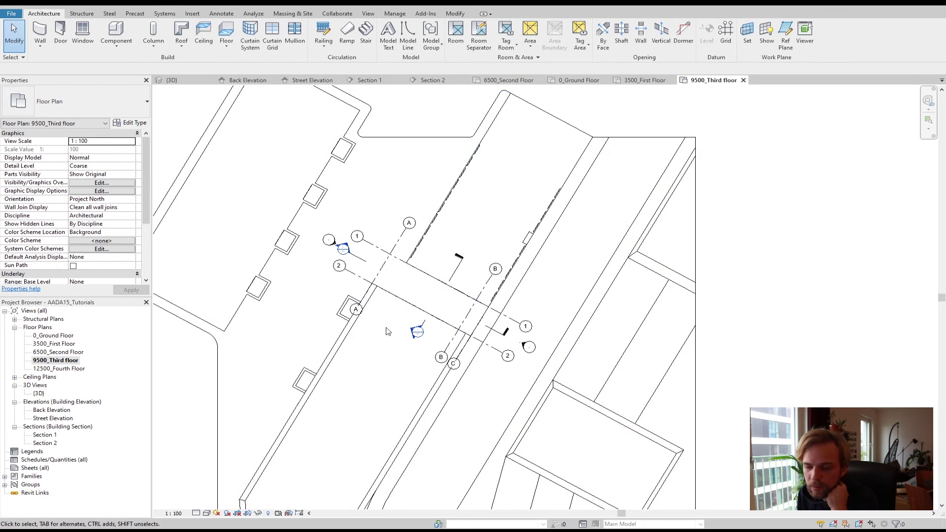
pyautogui.scroll(1, 394, 309)
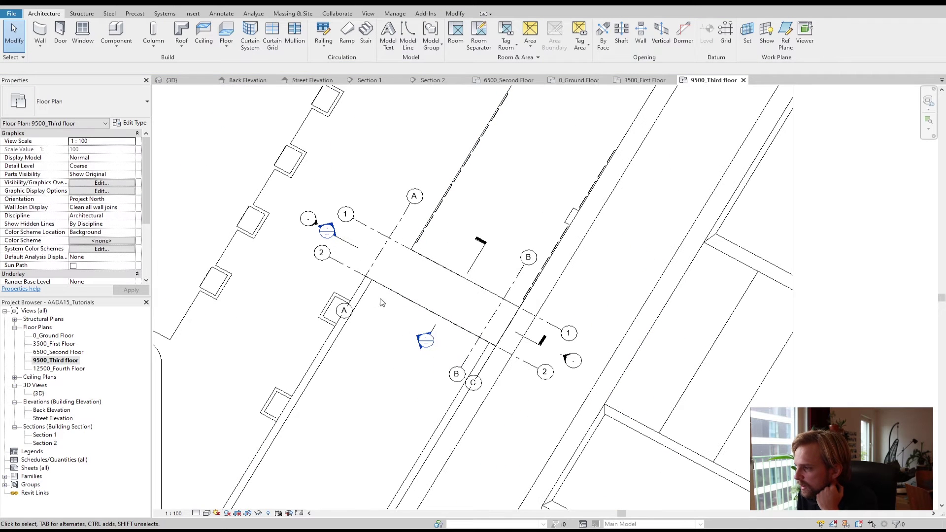
# Step: On 12500_Fourth Floor, show second-end bubbles for grid A (upper) and grids 1 and 2 (left)
pyautogui.doubleClick(55, 370)
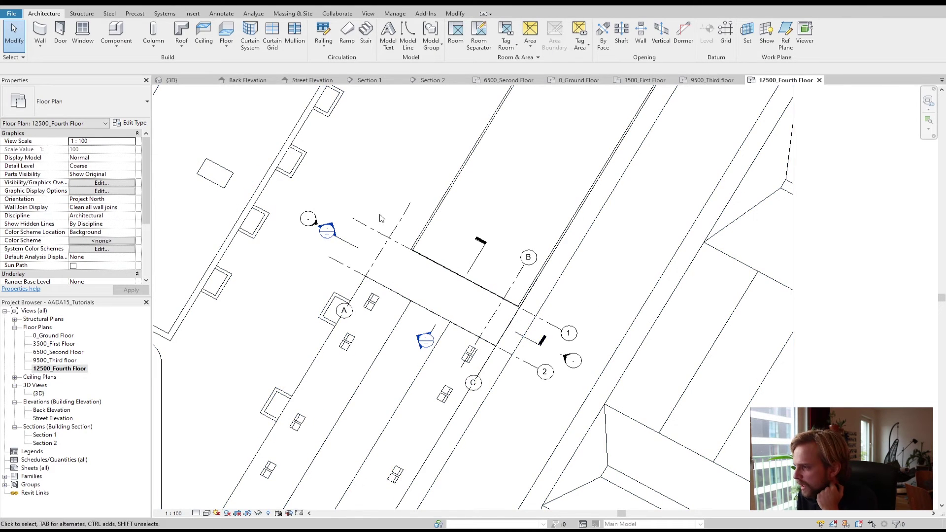
pyautogui.click(409, 206)
pyautogui.click(426, 176)
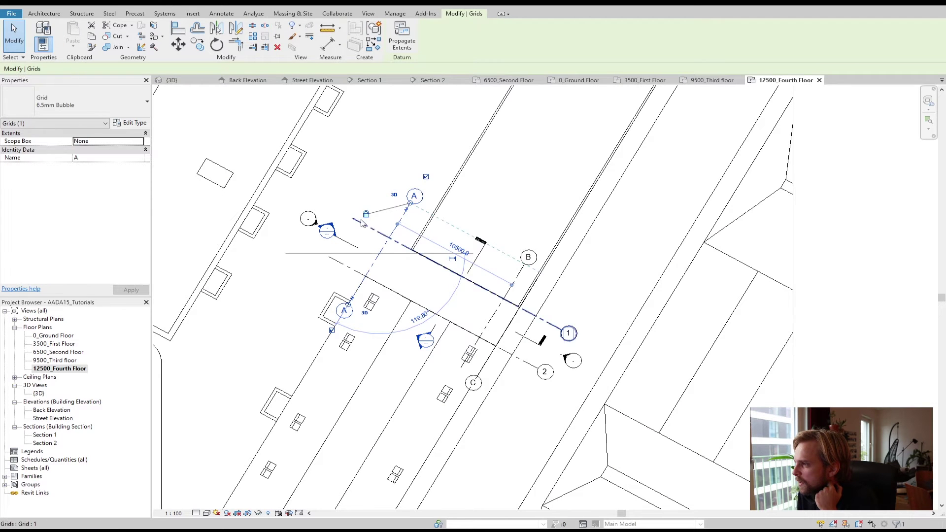
pyautogui.click(374, 229)
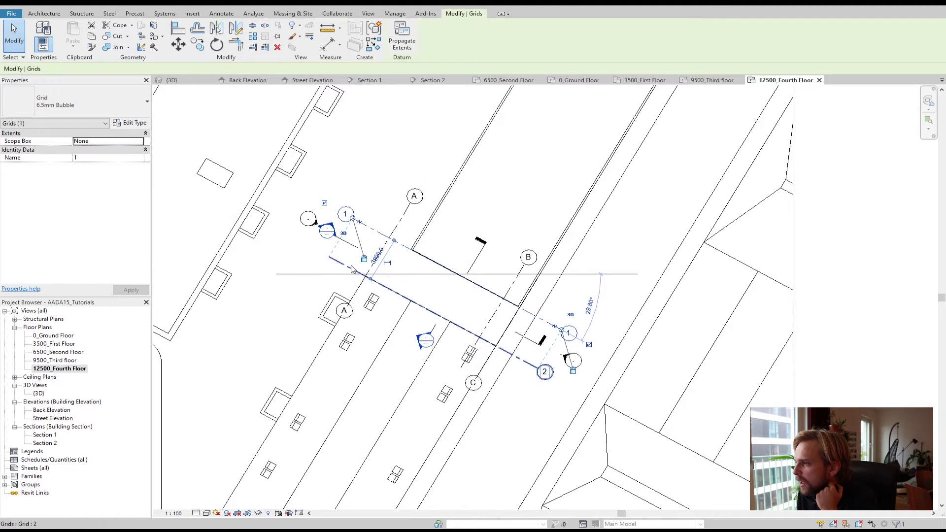
pyautogui.click(324, 204)
pyautogui.click(297, 244)
pyautogui.click(333, 264)
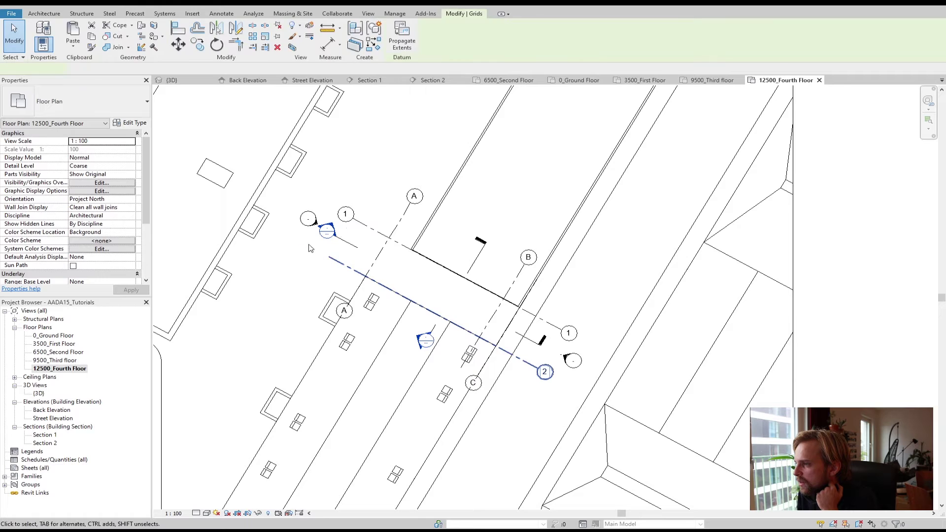
pyautogui.click(301, 242)
pyautogui.click(298, 274)
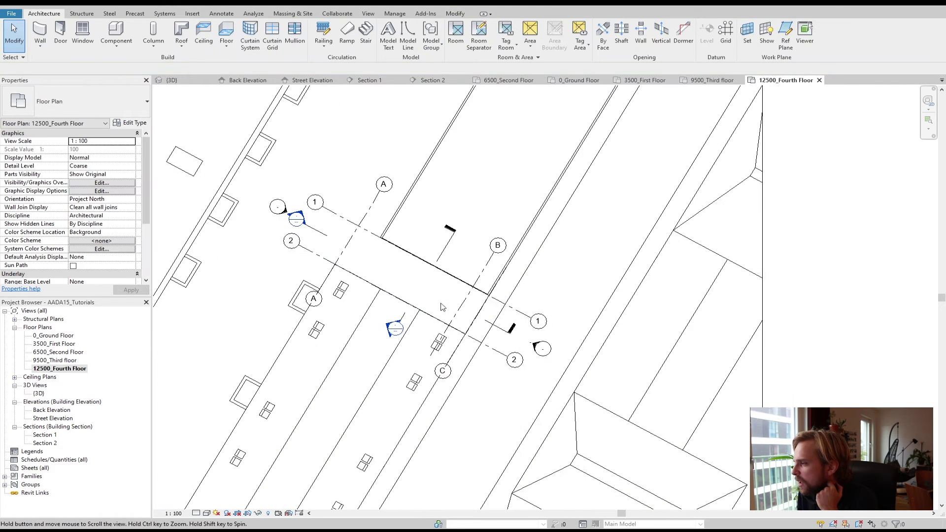
# Step: Show grid B's bubble at its lower end, then deselect it
pyautogui.moveTo(490, 325); pyautogui.dragTo(458, 313, button='middle')
pyautogui.click(458, 313)
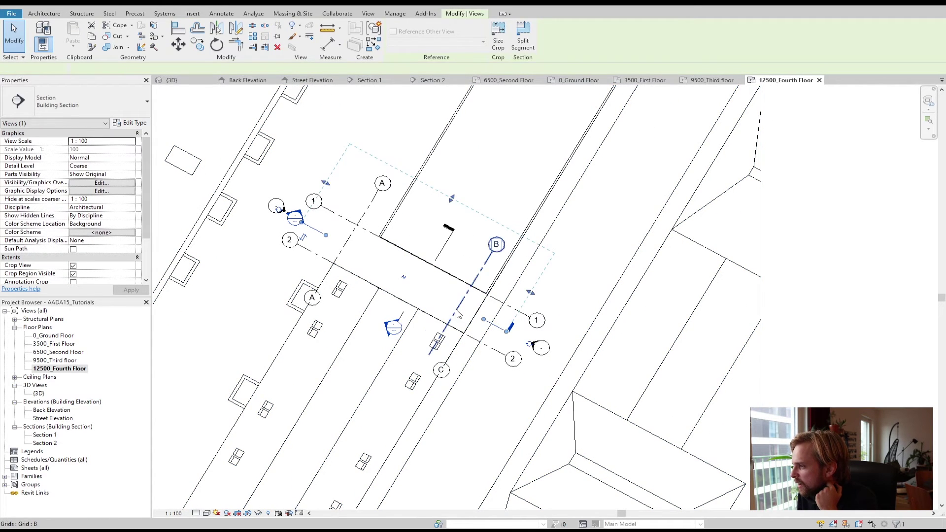
pyautogui.click(433, 351)
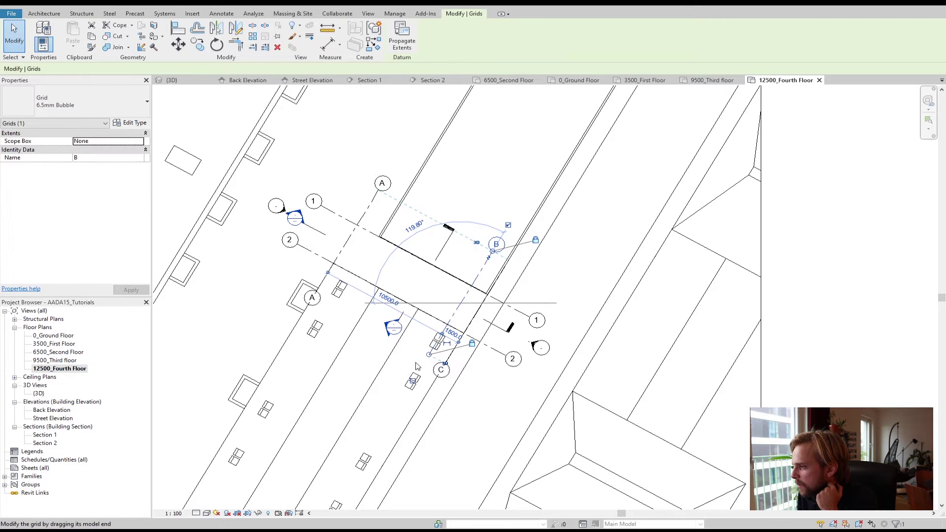
pyautogui.click(417, 366)
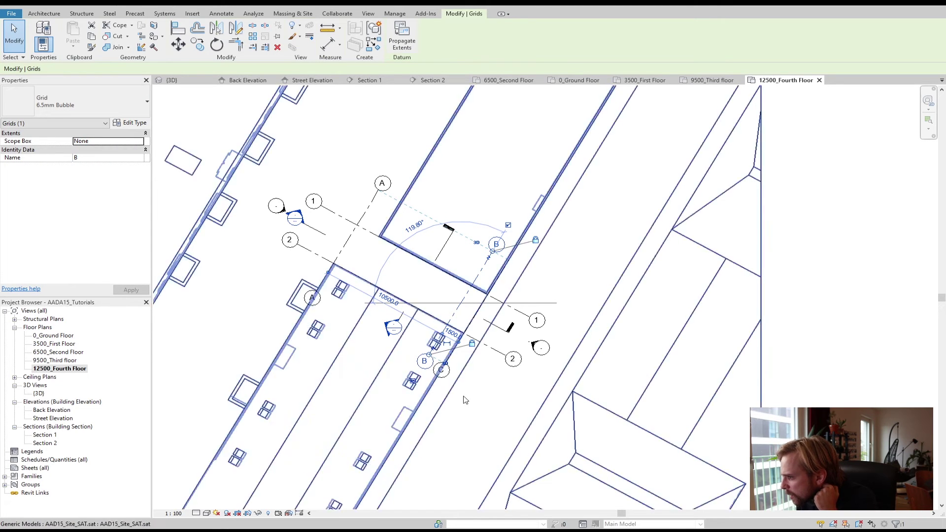
pyautogui.click(491, 412)
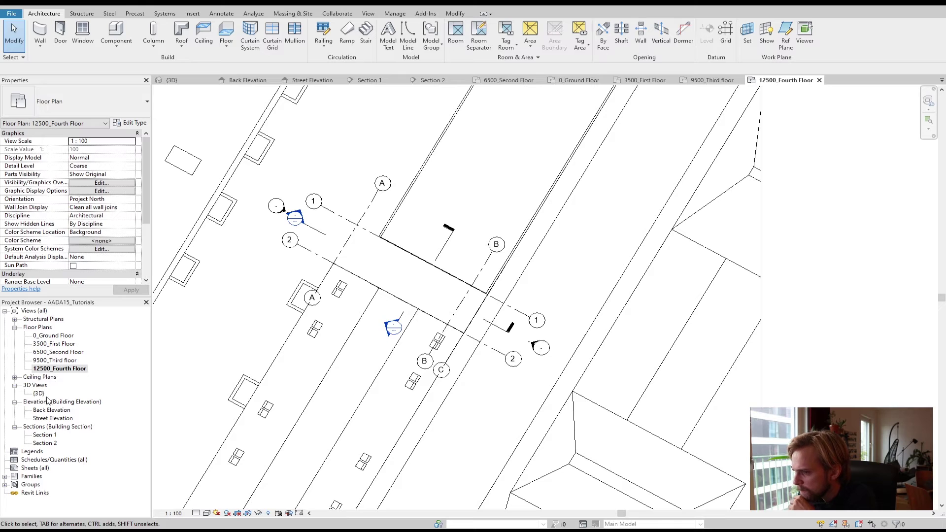
# Step: Expand Ceiling Plans and delete all its views, starting with 0_Ground Floor
pyautogui.click(15, 378)
pyautogui.click(40, 386)
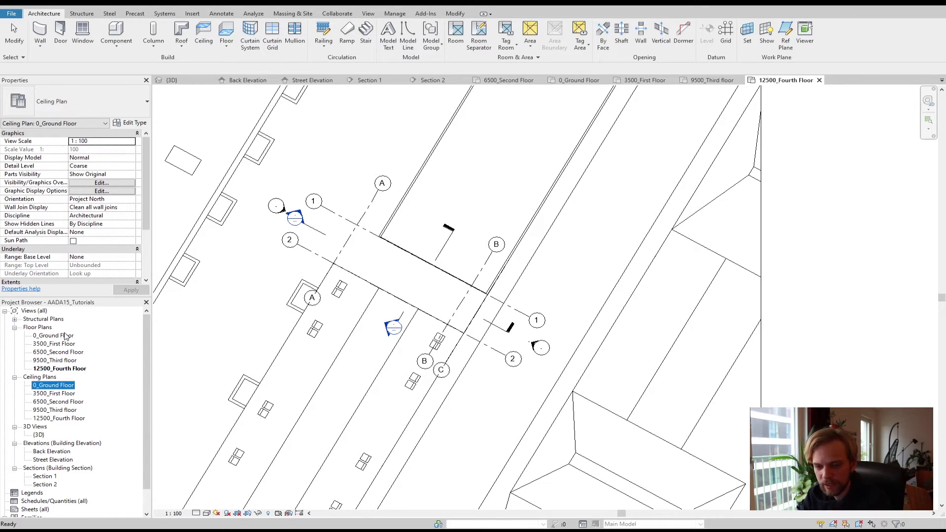
pyautogui.doubleClick(55, 386)
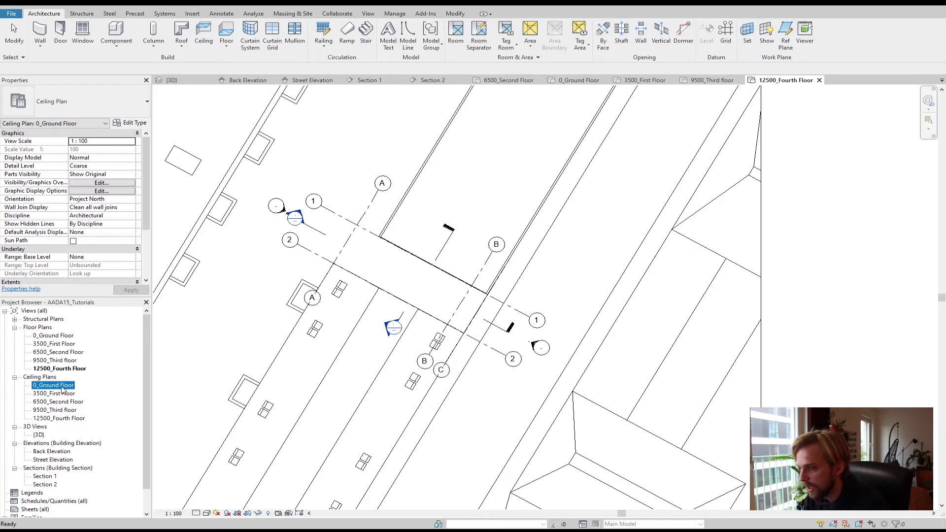
pyautogui.press('Delete')
pyautogui.press('Delete')
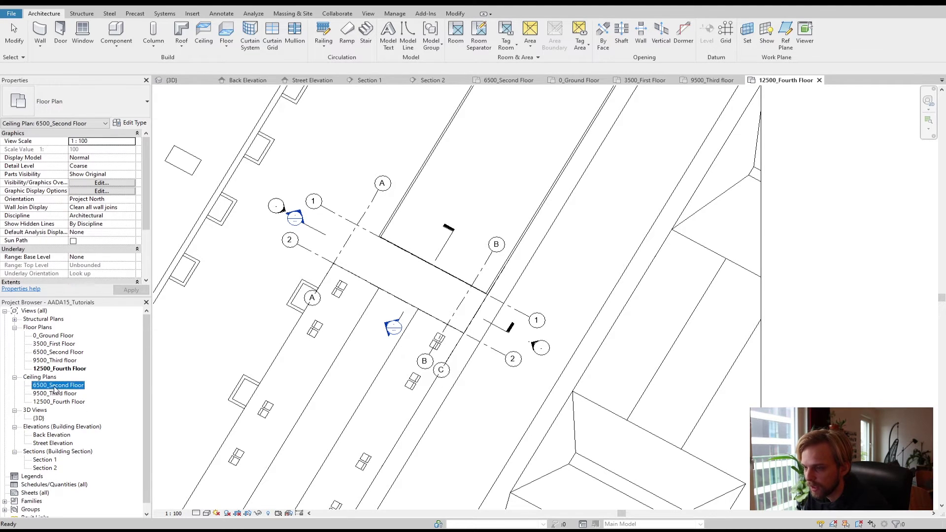
pyautogui.press('Delete')
pyautogui.press('Delete')
pyautogui.press('Delete')
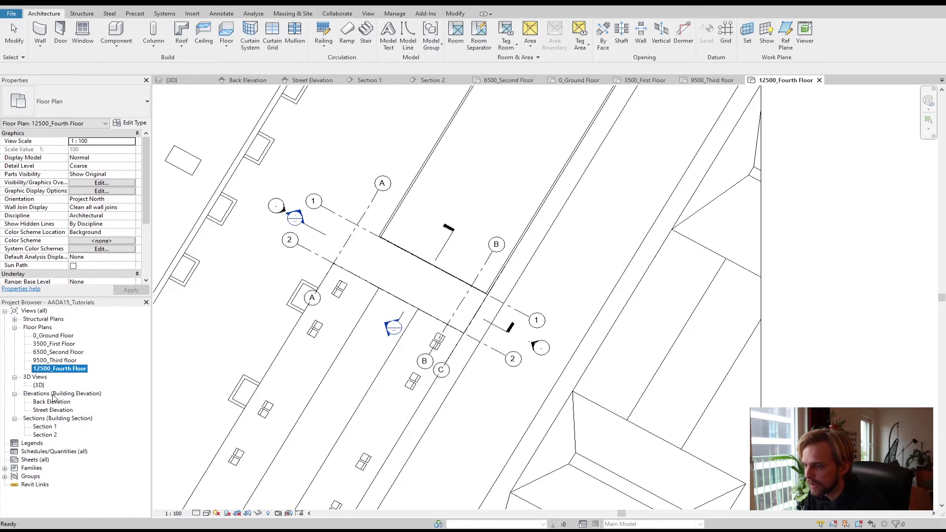
pyautogui.click(60, 404)
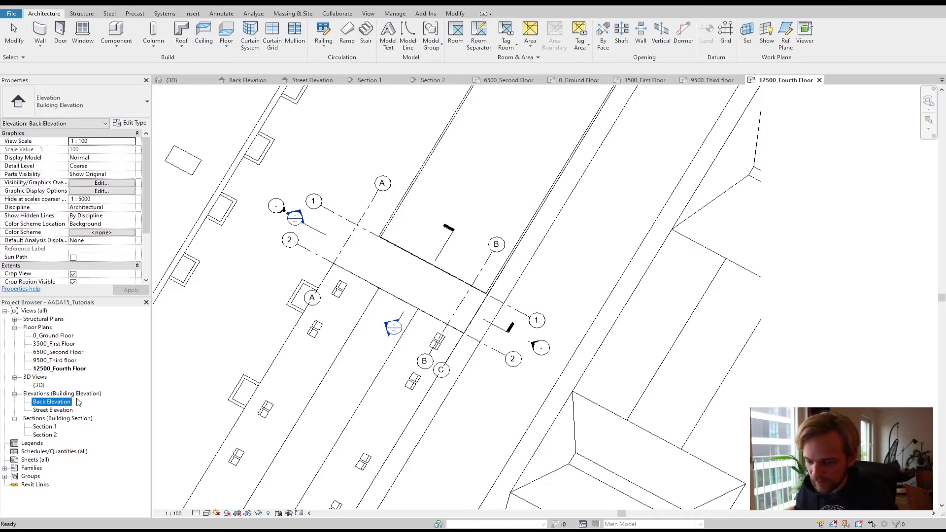
pyautogui.click(479, 292)
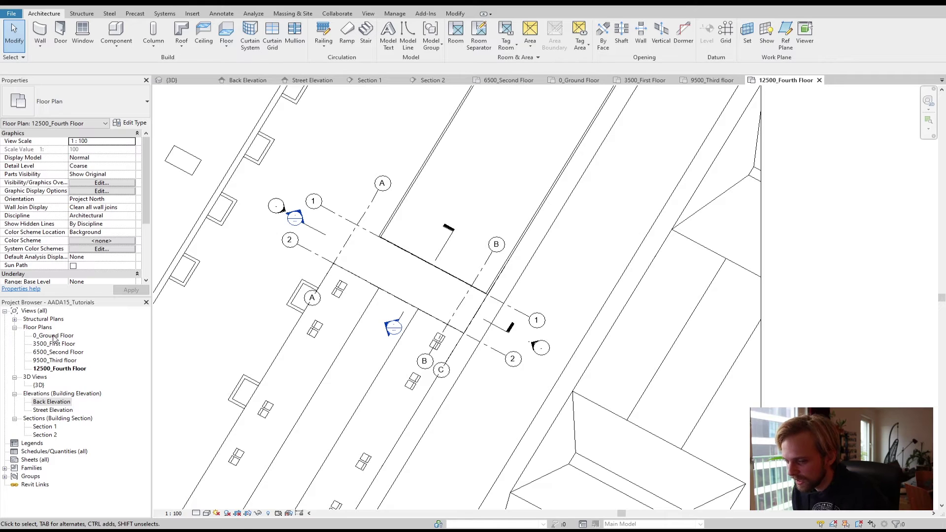
# Step: Open 0_Ground Floor and centre the wall rectangle between grids A, B, 1 and 2
pyautogui.doubleClick(53, 336)
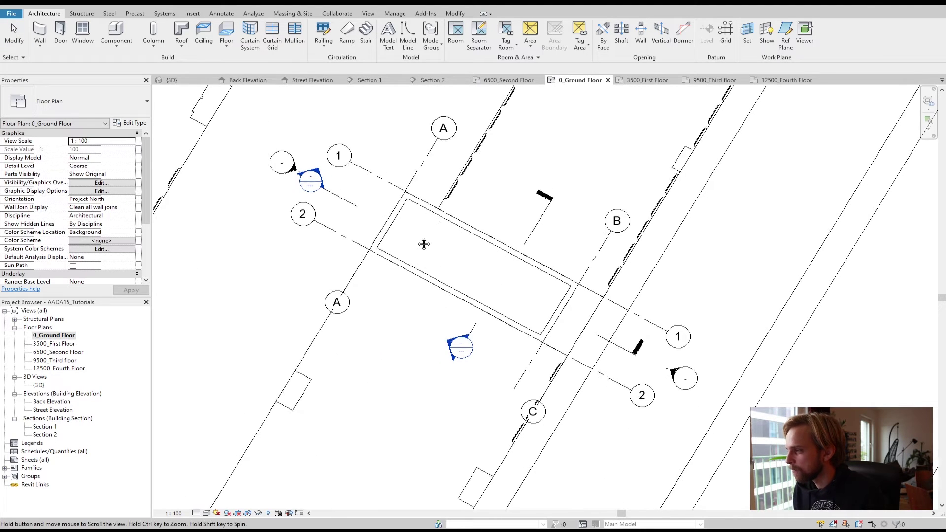
pyautogui.moveTo(437, 242); pyautogui.dragTo(358, 261, button='middle')
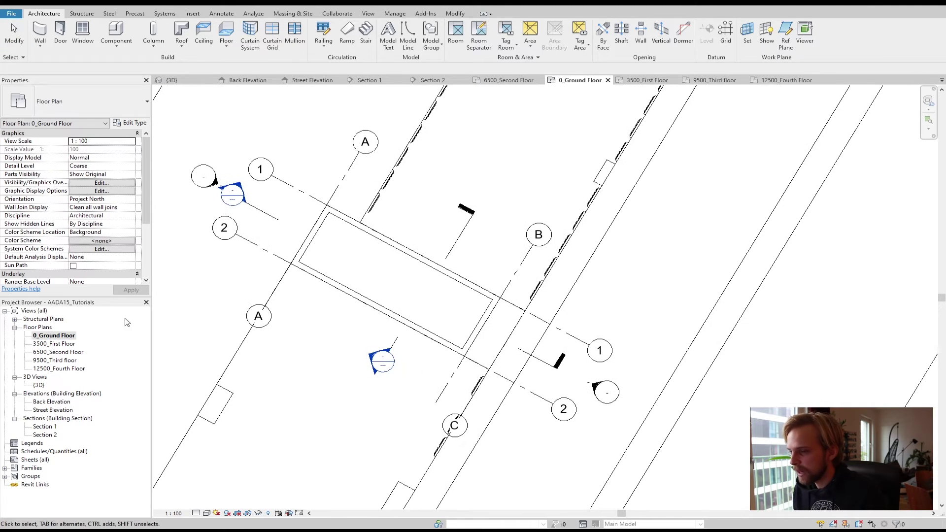
pyautogui.click(346, 224)
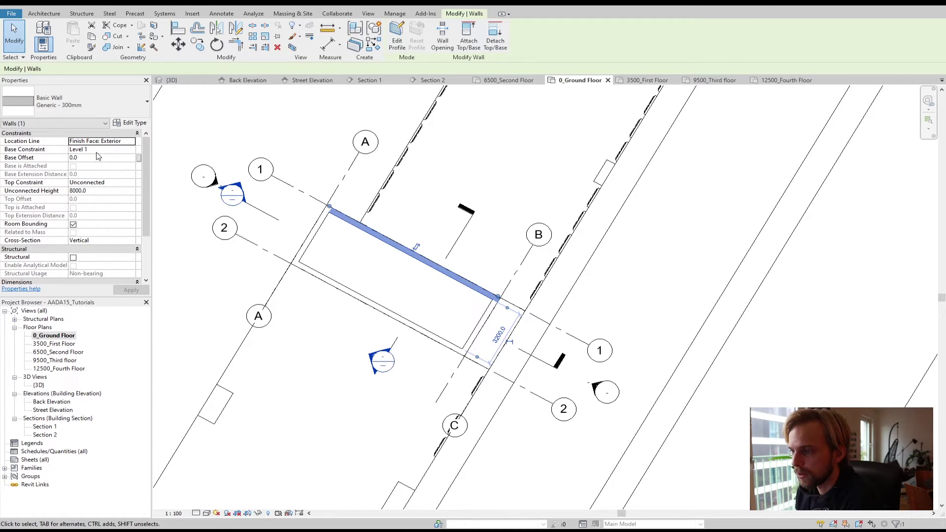
pyautogui.click(356, 255)
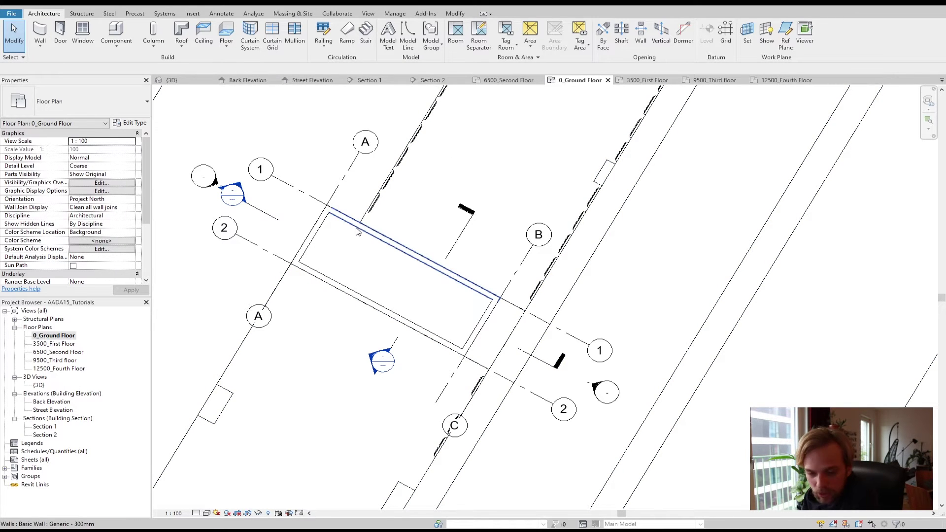
pyautogui.click(462, 282)
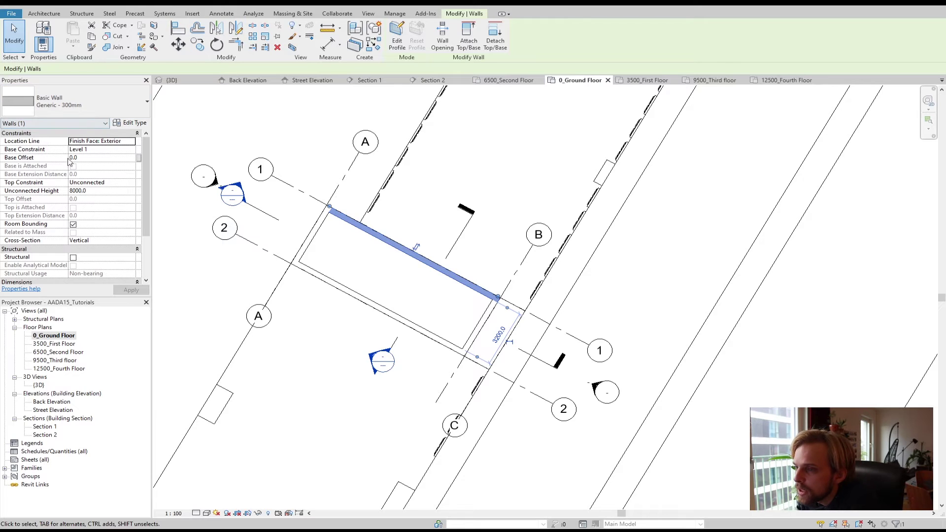
# Step: Set the Base Constraint of all four ground-floor walls to 0_Ground Floor
pyautogui.click(97, 151)
pyautogui.click(131, 149)
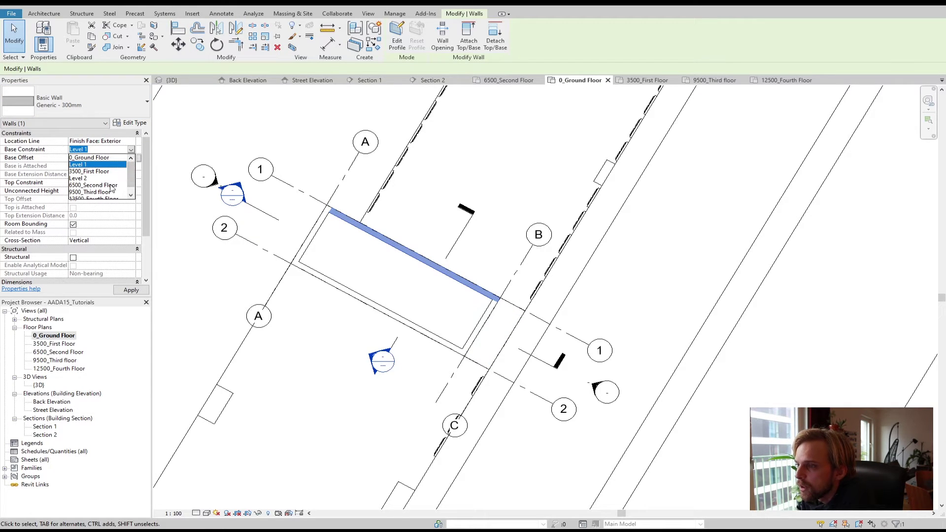
pyautogui.scroll(-1, 109, 187)
pyautogui.scroll(1, 108, 186)
pyautogui.click(101, 158)
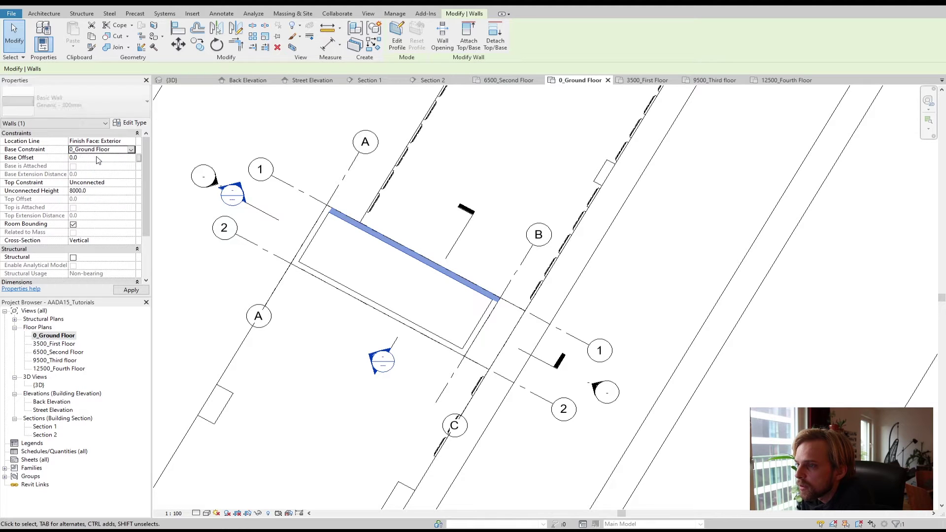
pyautogui.click(310, 232)
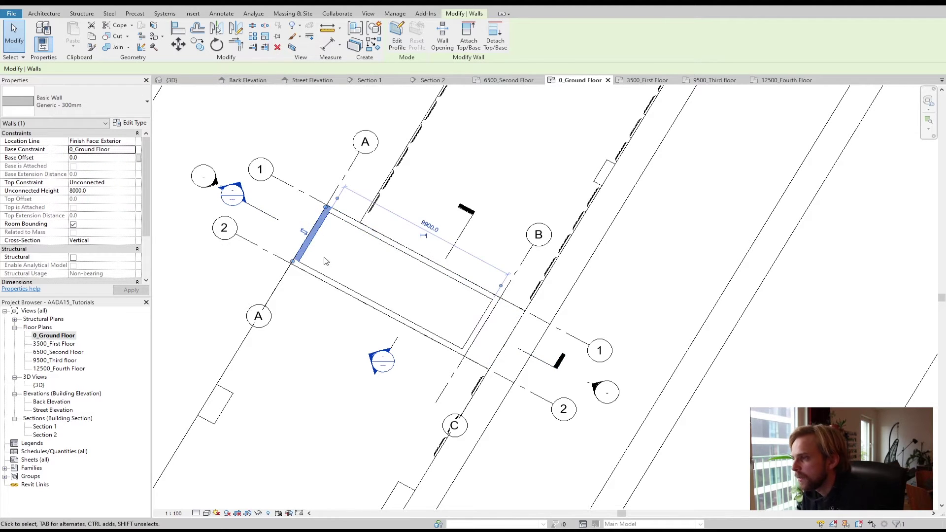
pyautogui.keyDown('ctrl'); pyautogui.click(349, 292); pyautogui.keyUp('ctrl')
pyautogui.keyDown('ctrl'); pyautogui.click(480, 335); pyautogui.keyUp('ctrl')
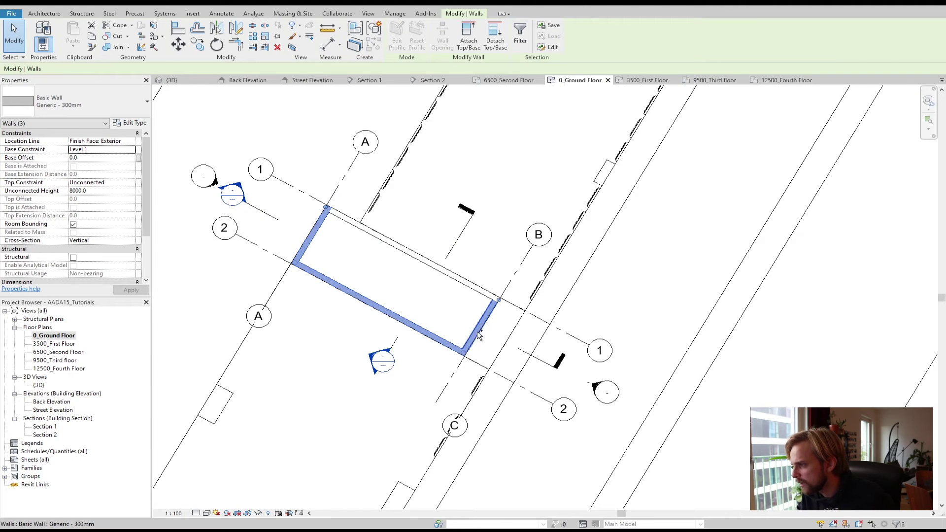
pyautogui.keyDown('ctrl'); pyautogui.click(352, 220); pyautogui.keyUp('ctrl')
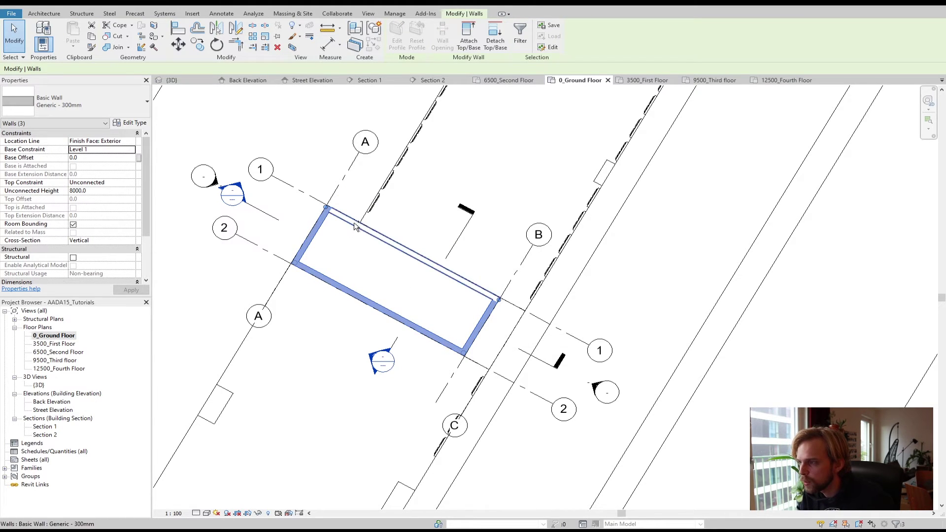
pyautogui.click(125, 149)
pyautogui.click(131, 149)
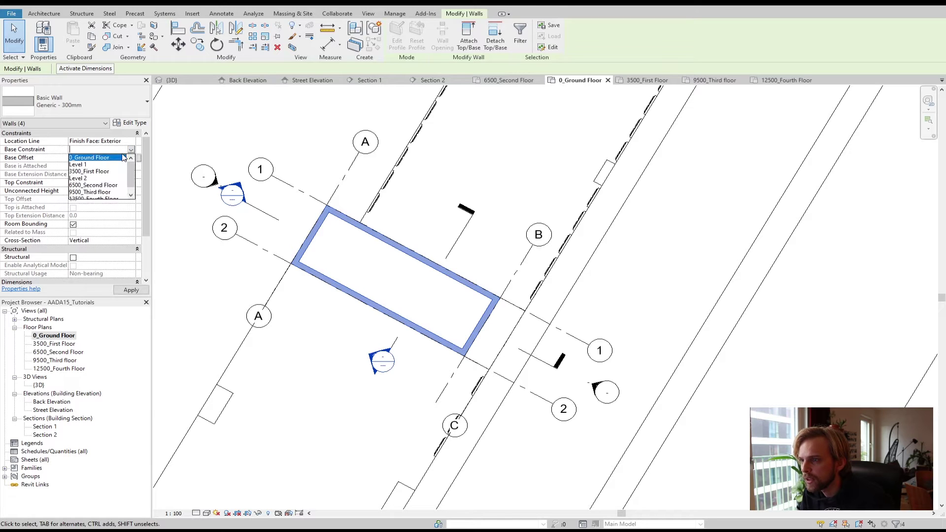
pyautogui.click(109, 161)
pyautogui.click(243, 258)
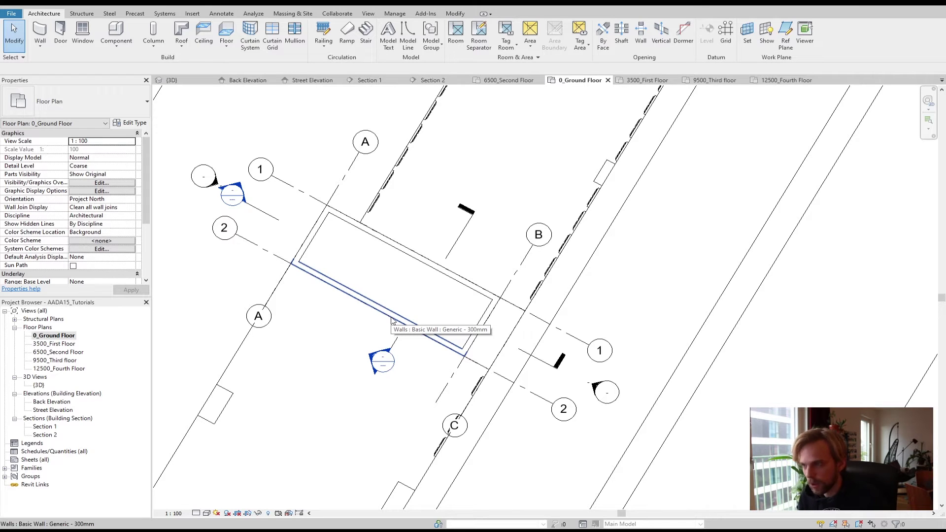
# Step: Set the four walls' Top Constraint to Up to level: 3500_First Floor
pyautogui.click(344, 224)
pyautogui.keyDown('ctrl'); pyautogui.click(340, 285); pyautogui.keyUp('ctrl')
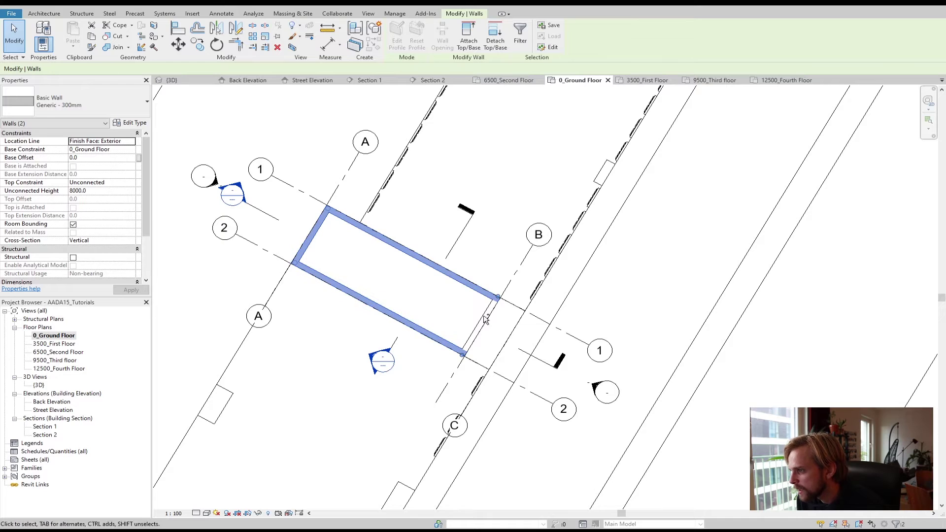
pyautogui.keyDown('ctrl'); pyautogui.click(484, 320); pyautogui.keyUp('ctrl')
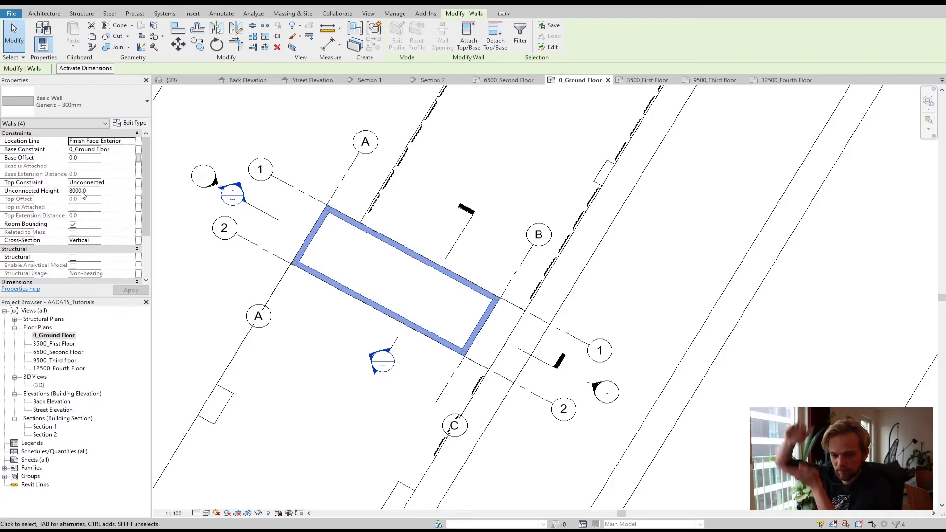
pyautogui.click(110, 183)
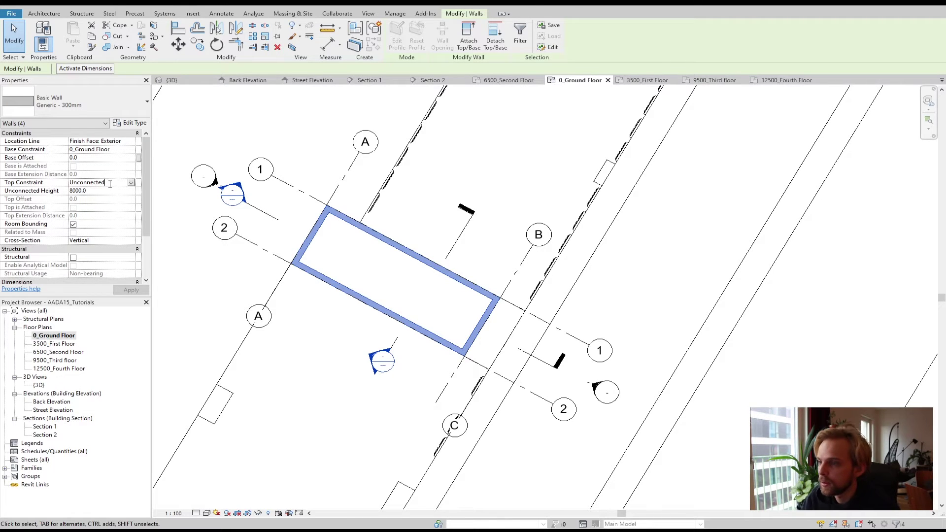
pyautogui.click(131, 182)
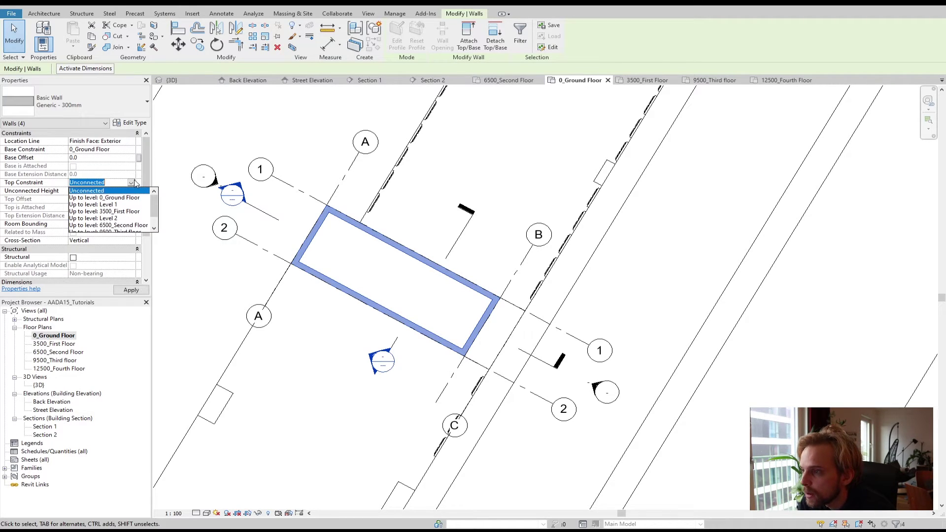
pyautogui.click(119, 211)
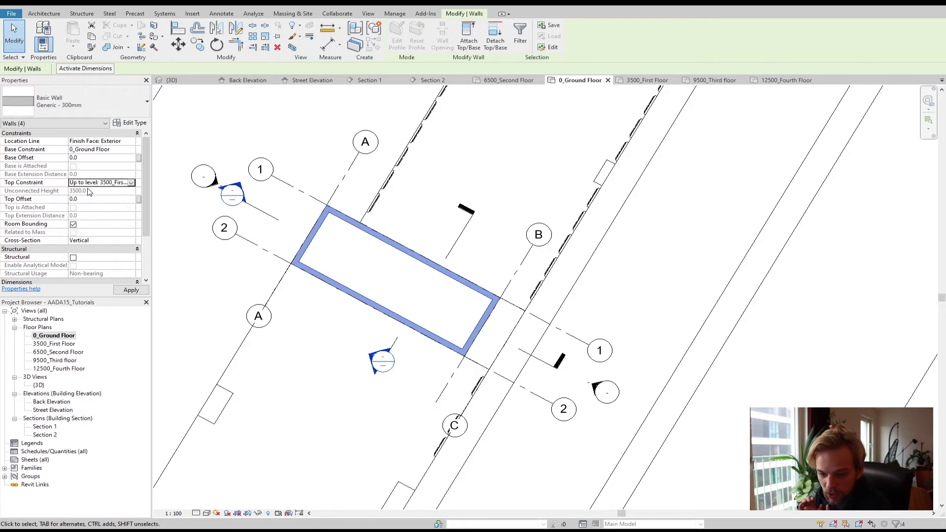
# Step: Float the 3D view in its own window and orbit it to see the courtyard walls
pyautogui.click(242, 132)
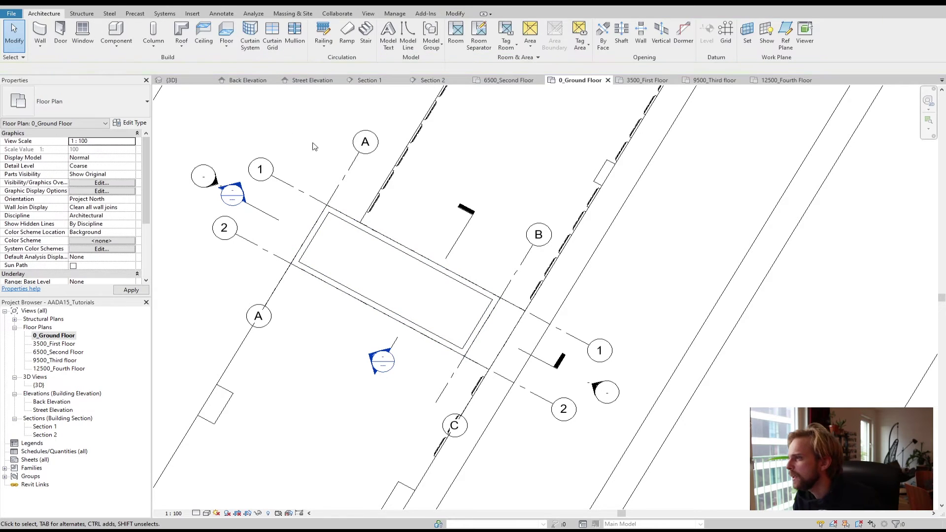
pyautogui.click(173, 80)
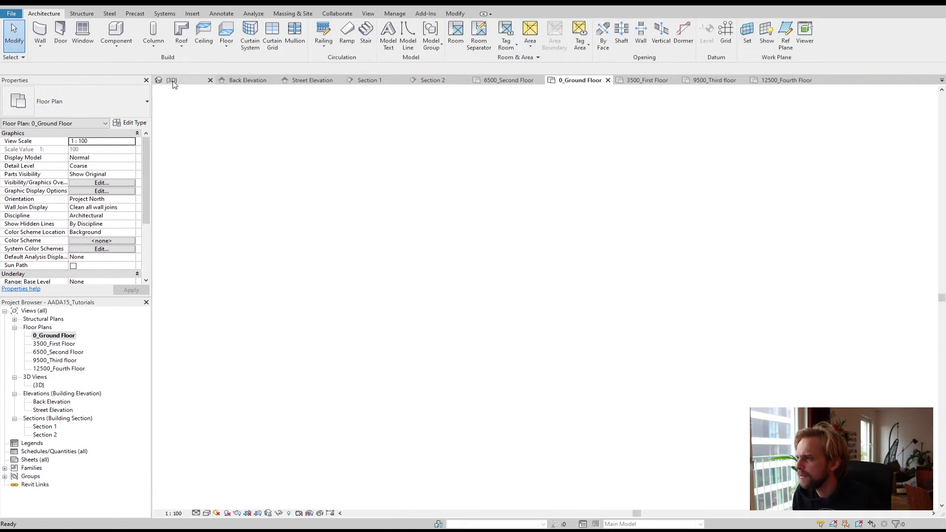
pyautogui.moveTo(184, 81); pyautogui.dragTo(428, 85)
pyautogui.scroll(5, 754, 282)
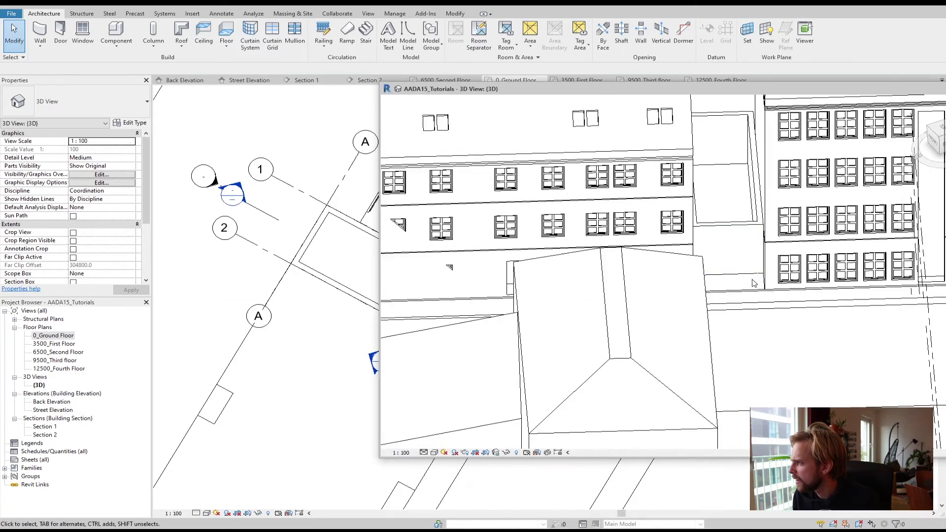
pyautogui.keyDown('shift'); pyautogui.moveTo(753, 282); pyautogui.dragTo(660, 322, button='middle'); pyautogui.keyUp('shift')
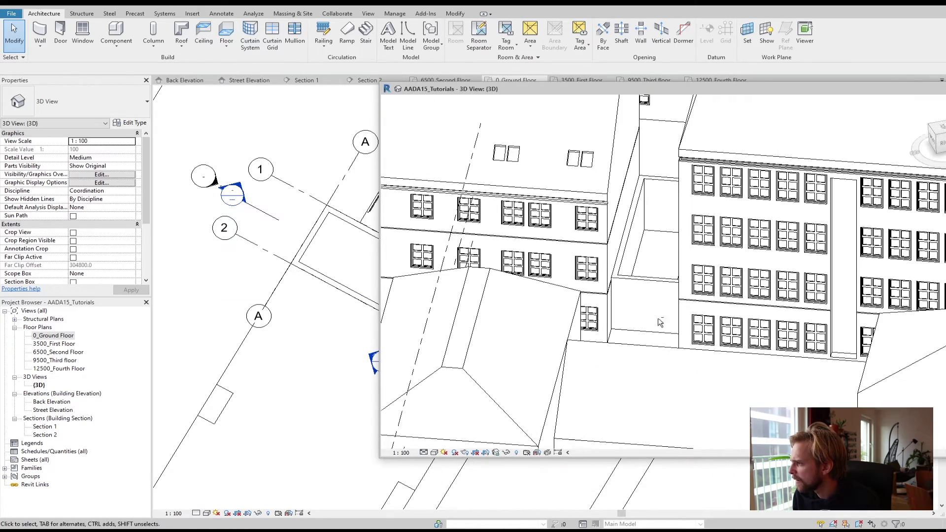
pyautogui.scroll(3, 643, 312)
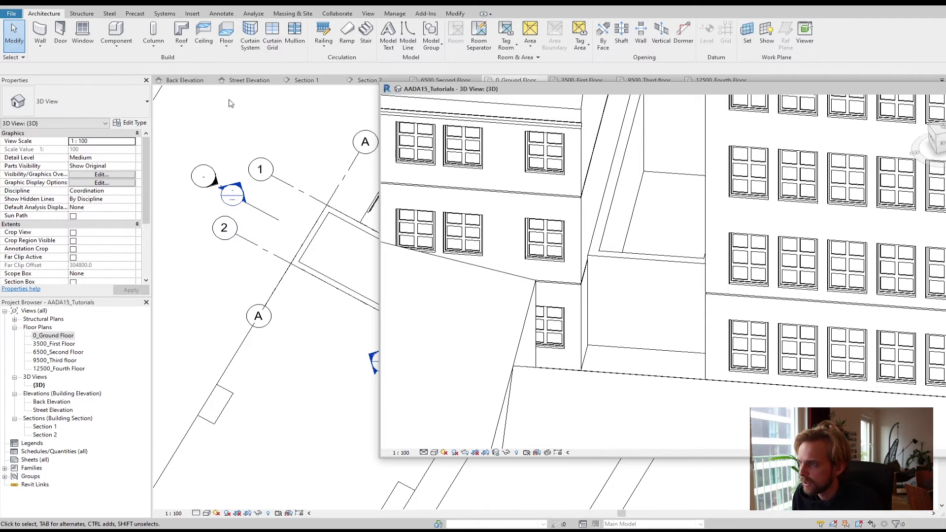
pyautogui.moveTo(457, 93); pyautogui.dragTo(447, 123)
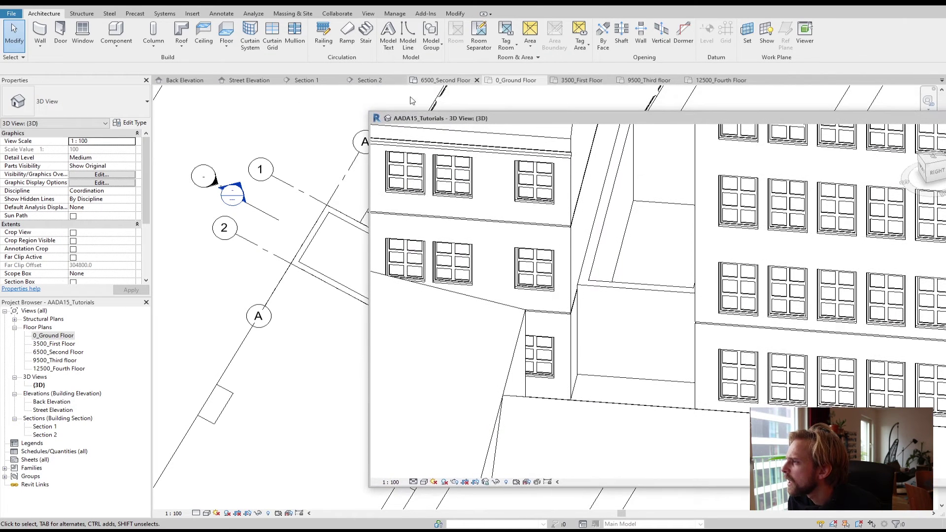
# Step: Show the Back Elevation panned to grids 1 and 2, with the 3D window moved aside
pyautogui.click(185, 80)
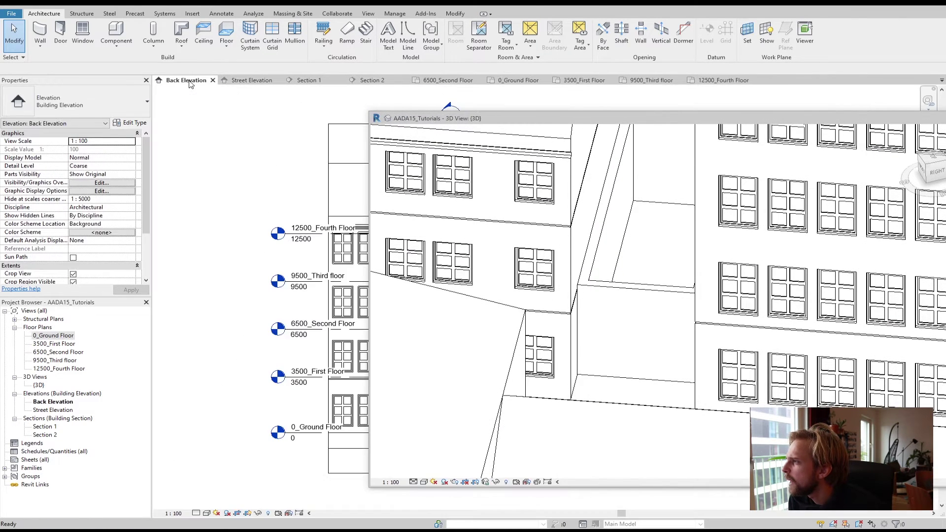
pyautogui.moveTo(305, 212); pyautogui.dragTo(177, 184, button='middle')
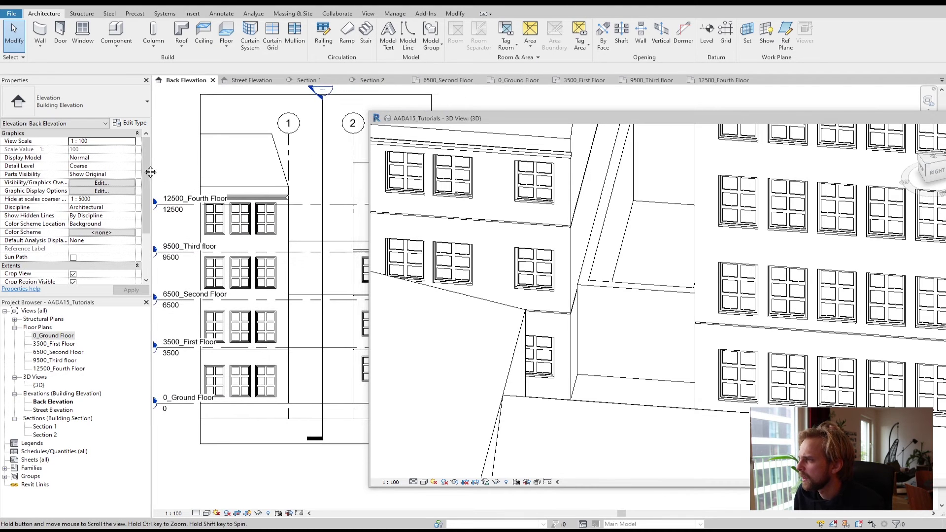
pyautogui.moveTo(469, 125); pyautogui.dragTo(943, 281)
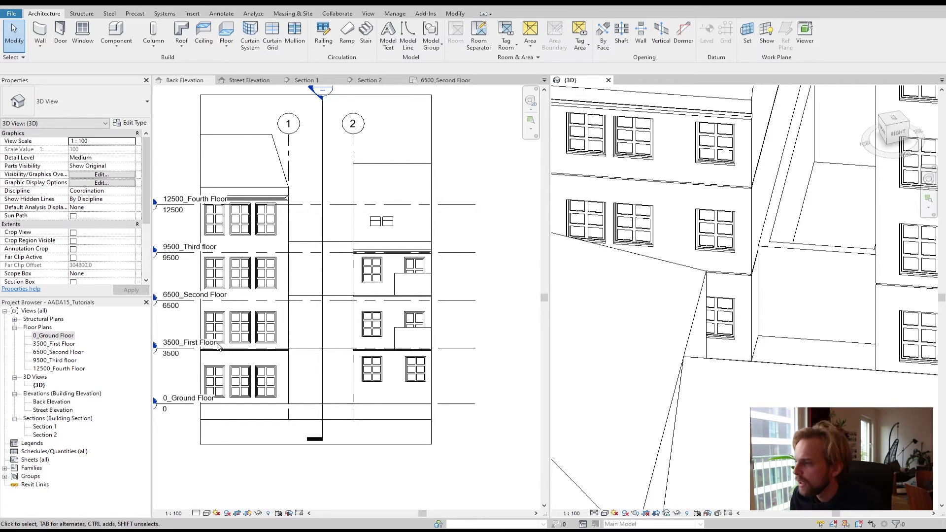
pyautogui.click(388, 340)
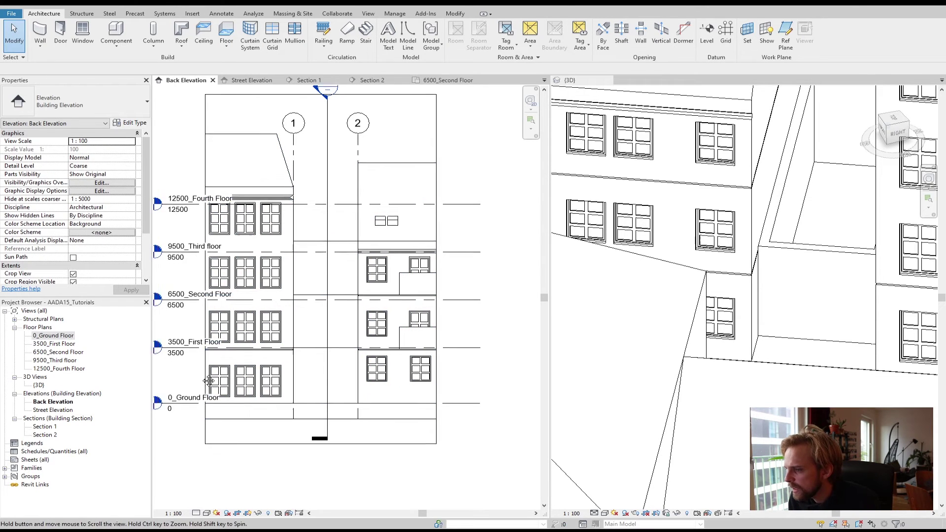
pyautogui.scroll(2, 230, 335)
pyautogui.click(233, 336)
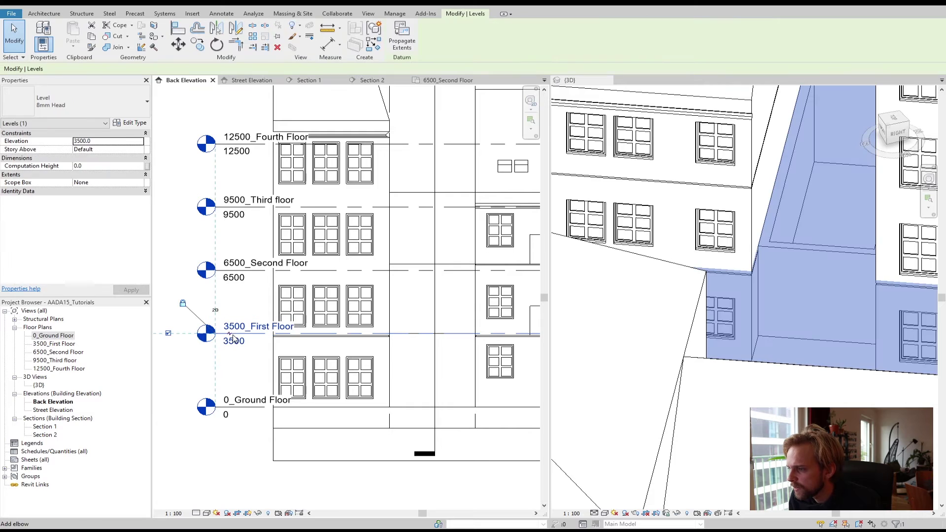
pyautogui.scroll(-1, 233, 338)
pyautogui.click(234, 341)
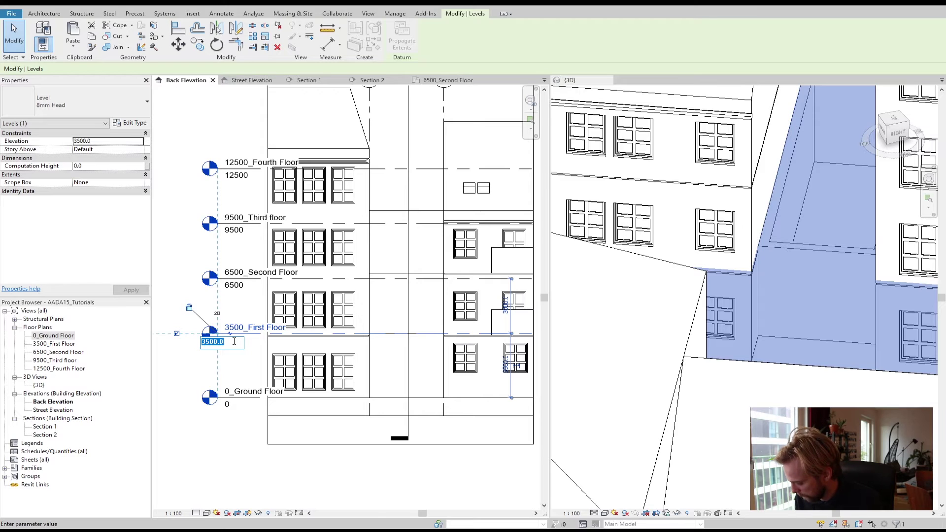
pyautogui.write('4000')
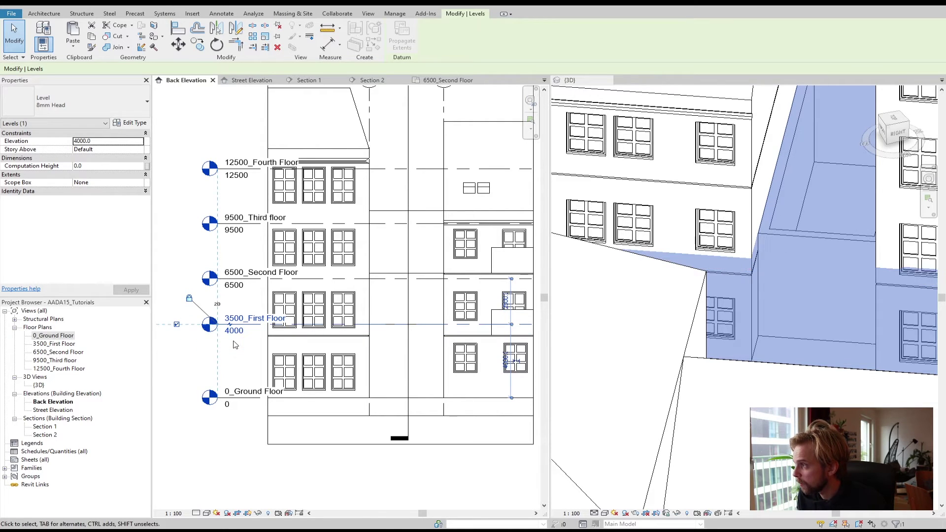
pyautogui.press('Return')
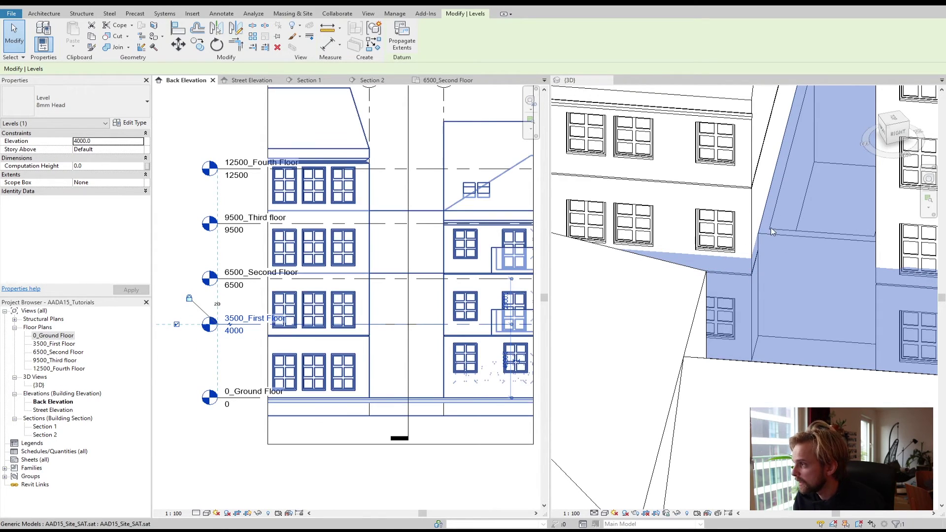
pyautogui.click(234, 331)
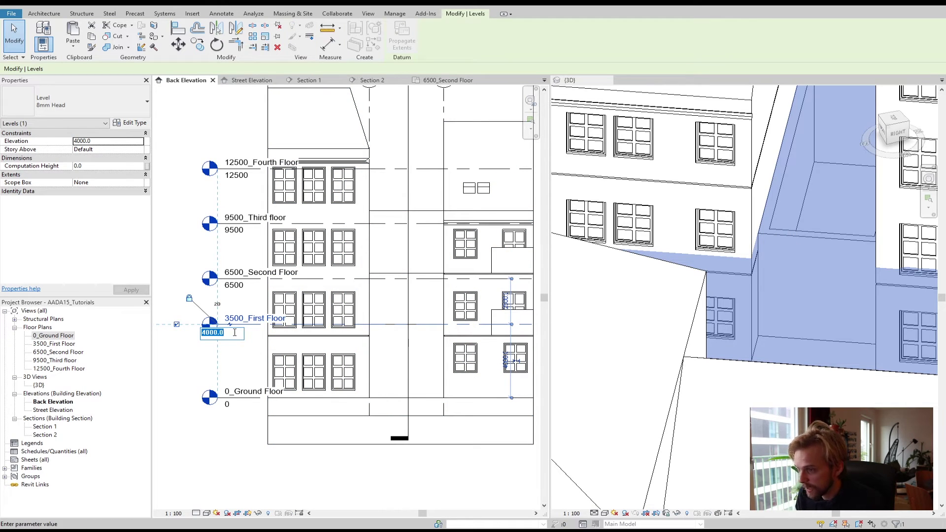
pyautogui.write('1500')
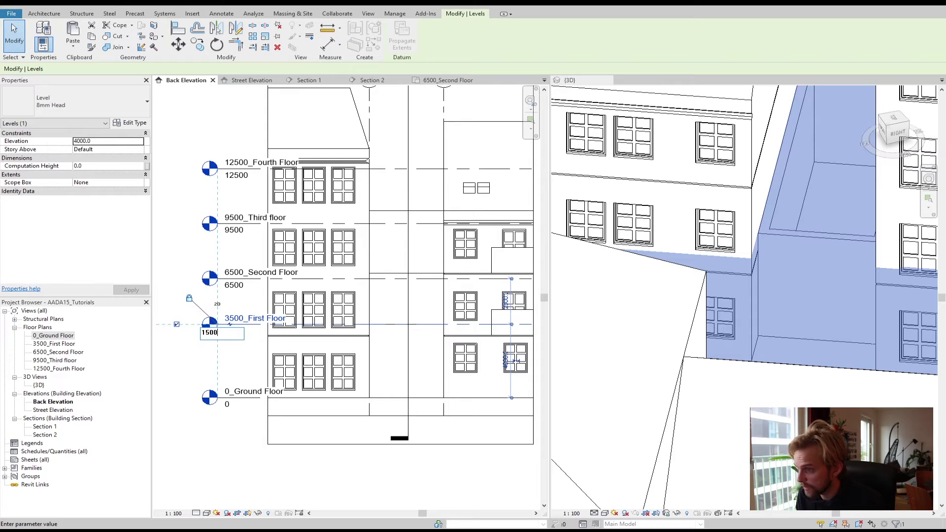
pyautogui.press('Return')
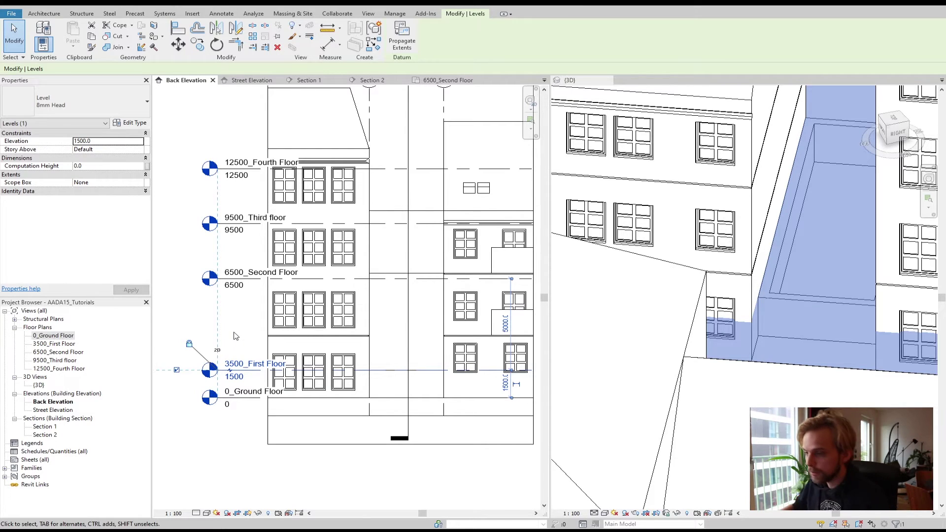
pyautogui.click(234, 378)
pyautogui.write('3')
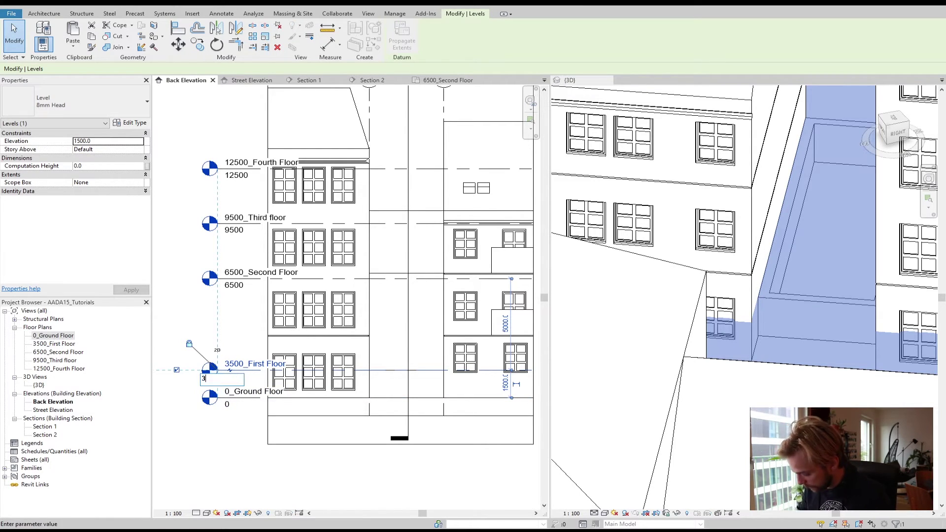
pyautogui.write('500')
pyautogui.press('Return')
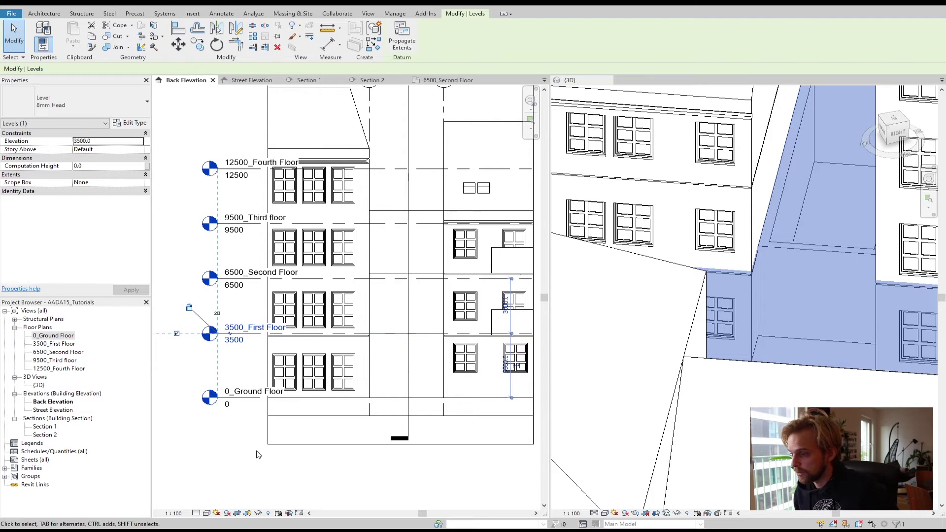
pyautogui.click(270, 449)
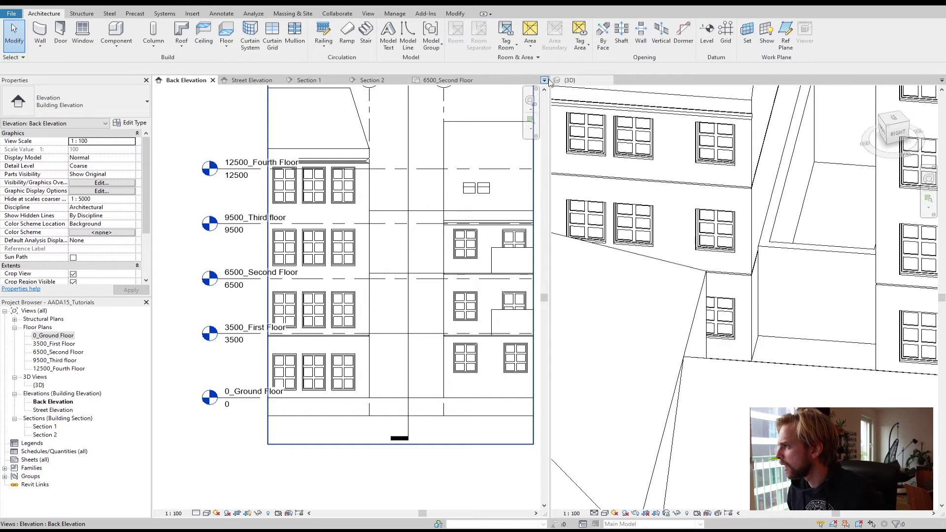
# Step: Close the 3D view, return to 0_Ground Floor, and add grid B's lower-end bubble
pyautogui.click(607, 81)
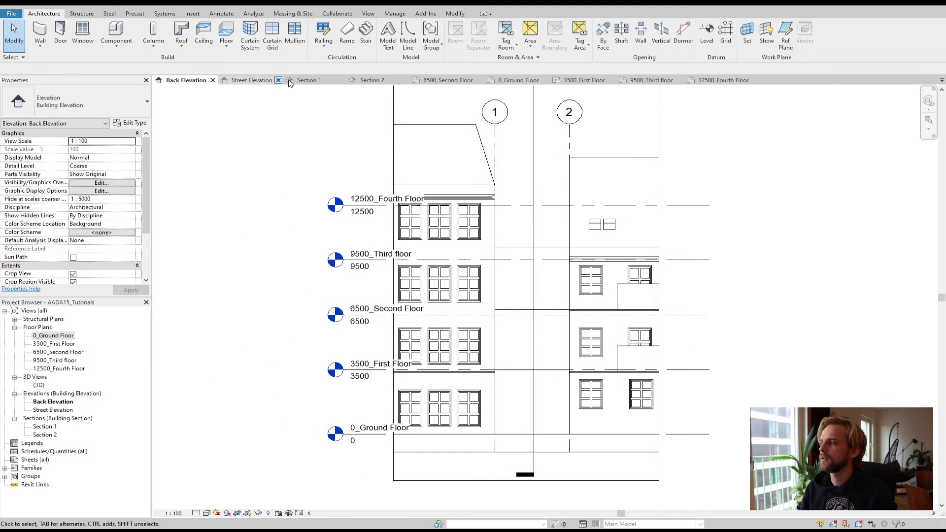
pyautogui.click(307, 84)
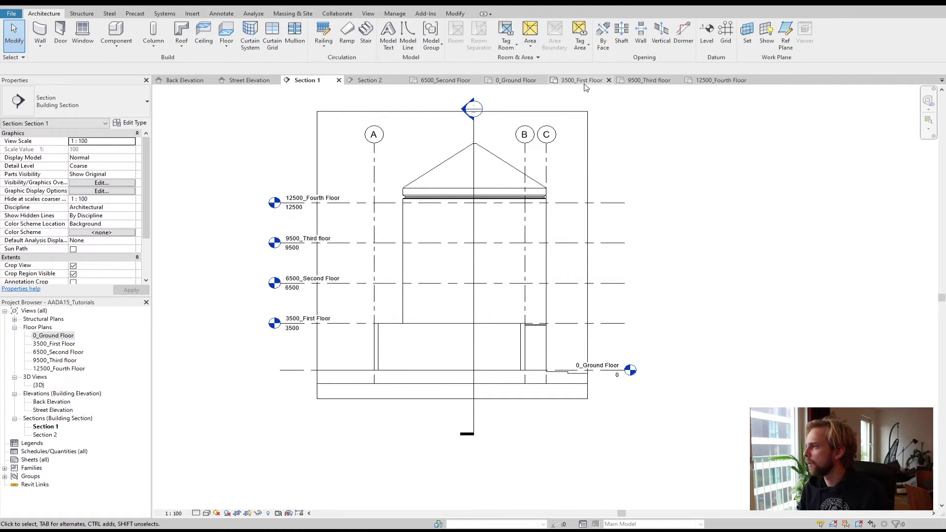
pyautogui.click(521, 80)
pyautogui.scroll(5, 470, 220)
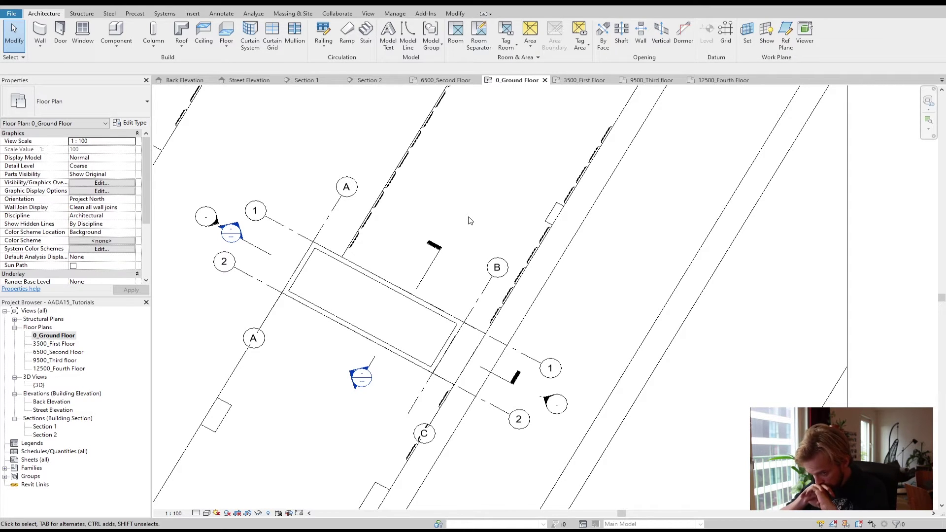
pyautogui.click(417, 407)
pyautogui.click(387, 448)
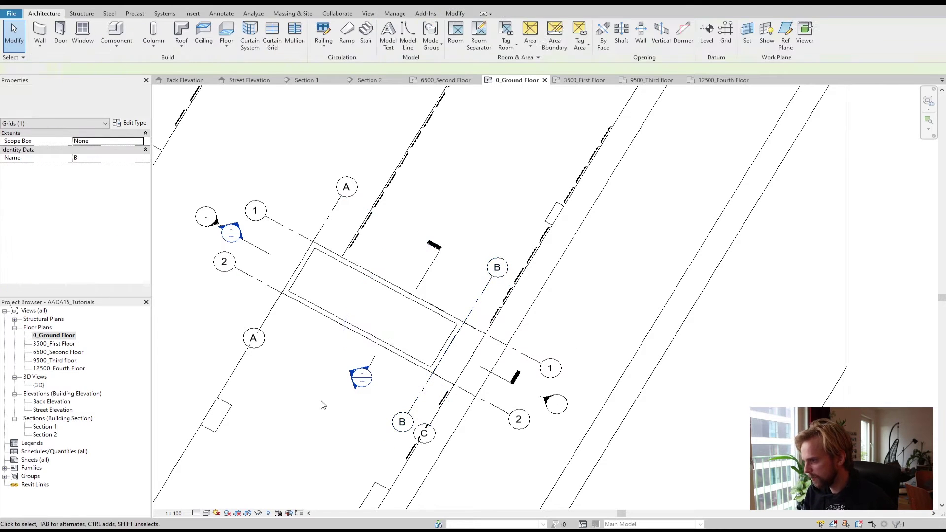
pyautogui.press('Escape')
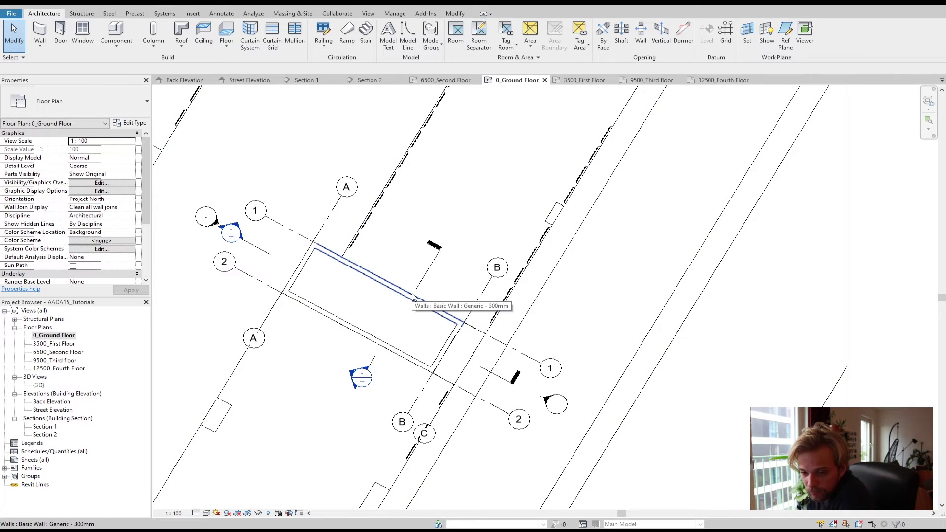
# Step: On 3500_First Floor, try setting View Range bottom and view depth to the ground floor below
pyautogui.doubleClick(55, 344)
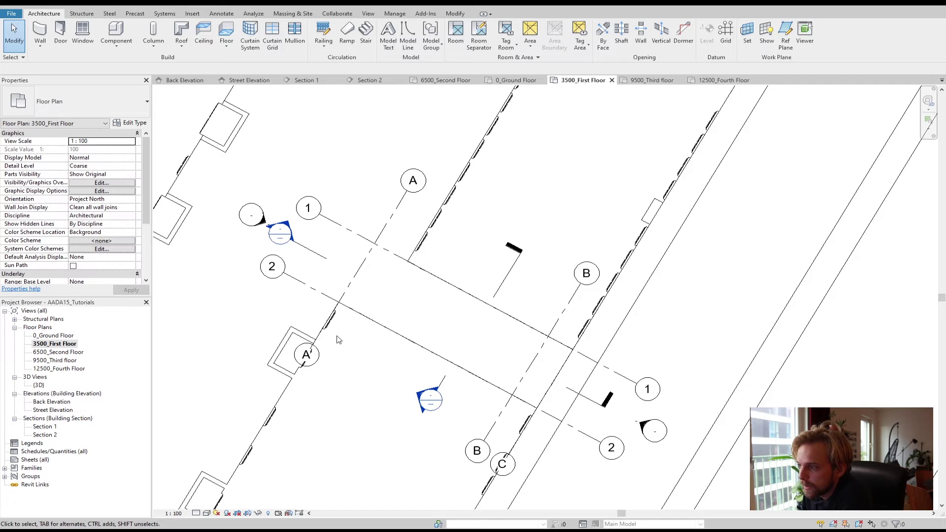
pyautogui.moveTo(467, 382); pyautogui.dragTo(406, 353, button='middle')
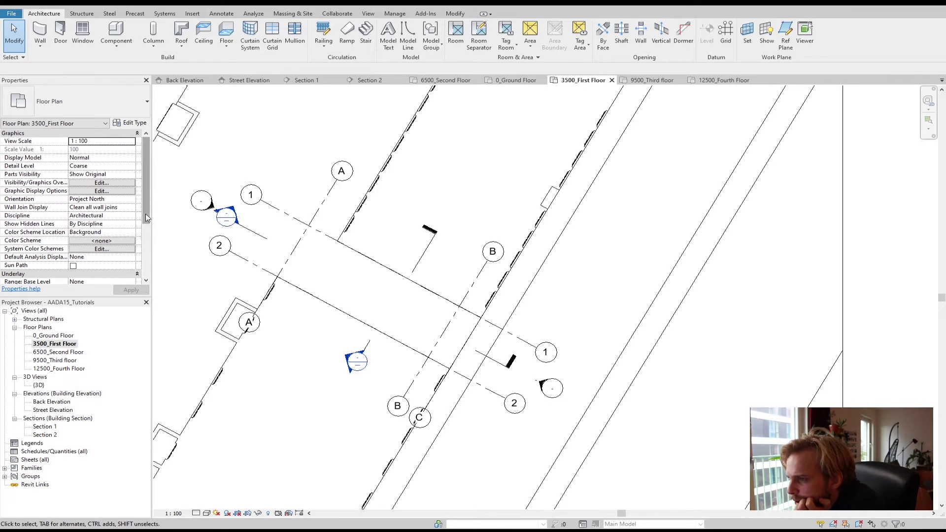
pyautogui.moveTo(148, 218); pyautogui.dragTo(150, 270)
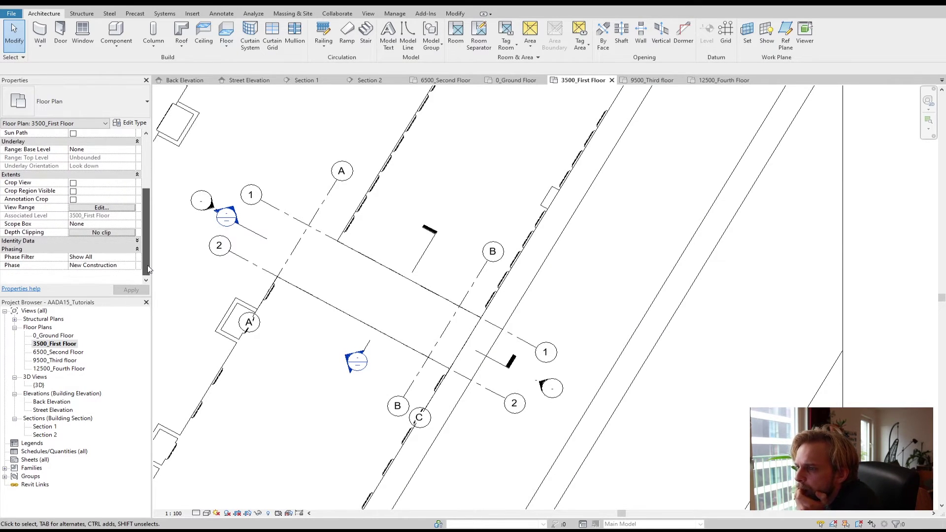
pyautogui.click(106, 209)
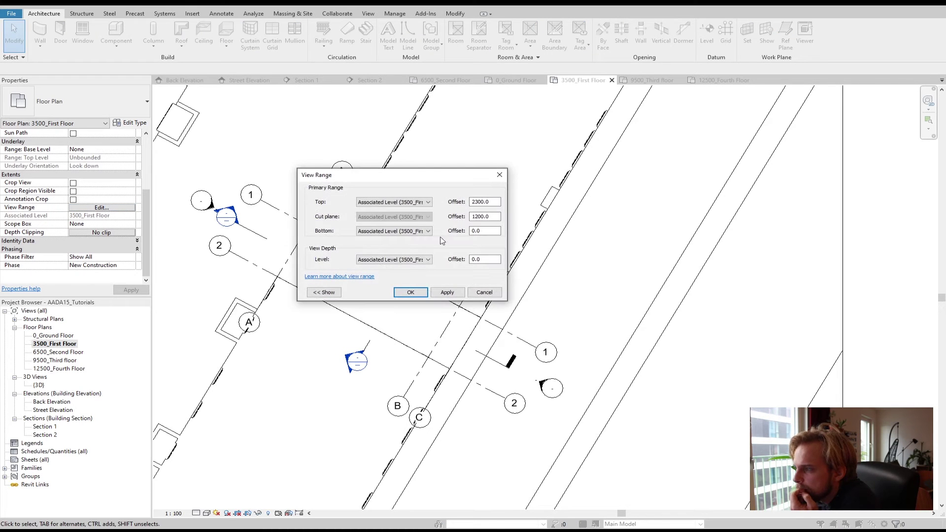
pyautogui.click(414, 235)
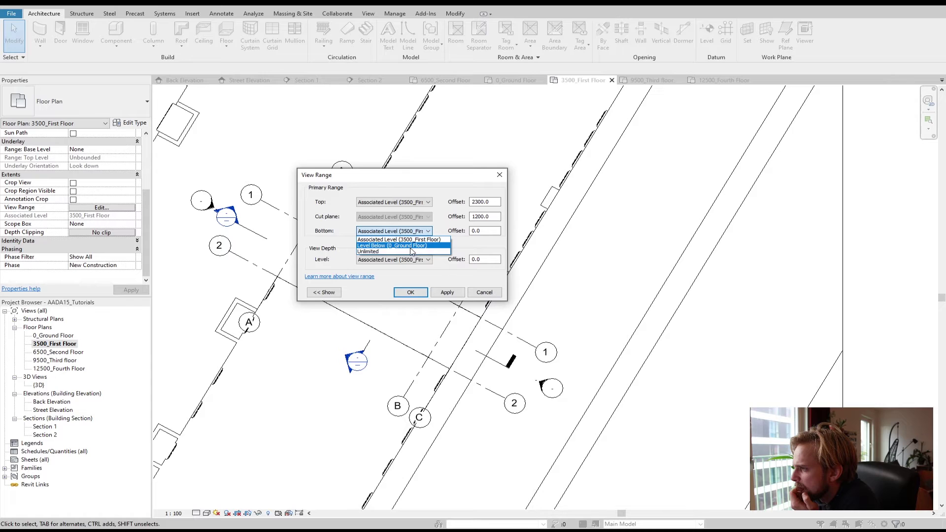
pyautogui.click(412, 246)
pyautogui.click(446, 295)
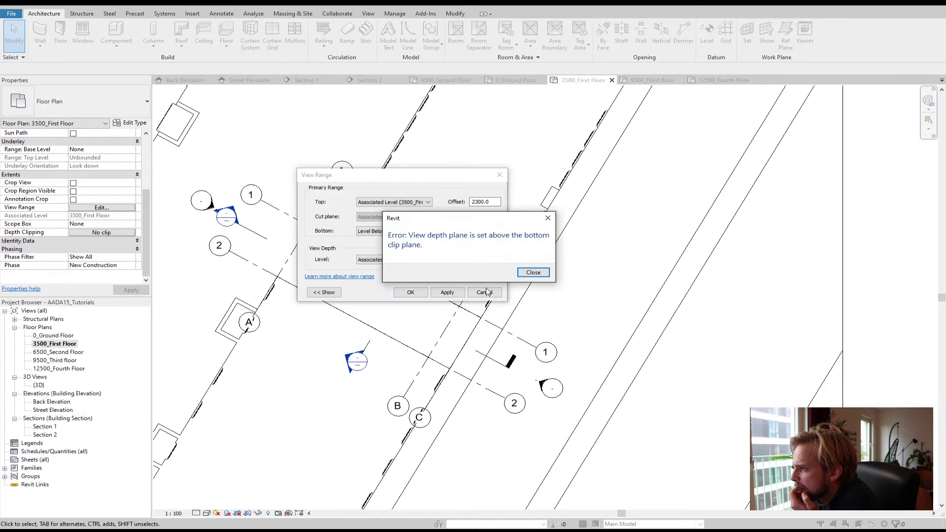
pyautogui.click(533, 273)
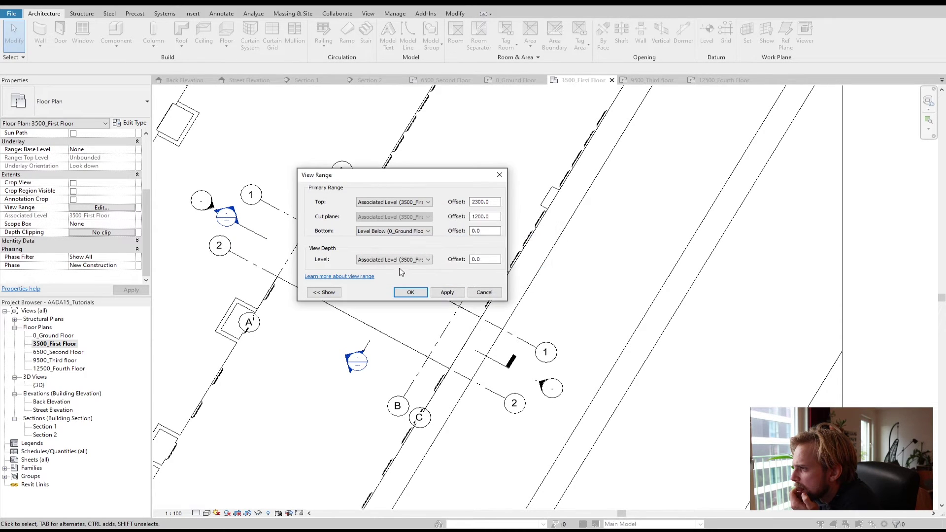
pyautogui.click(373, 262)
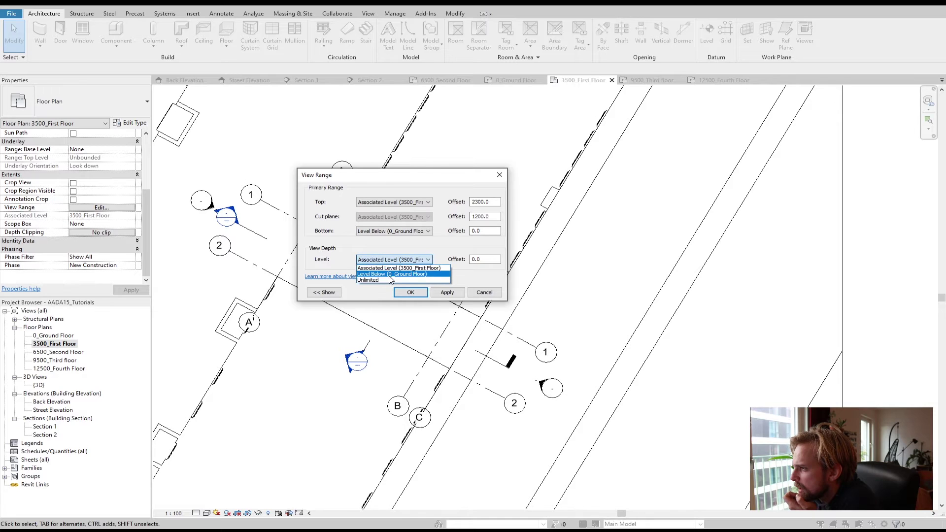
pyautogui.click(392, 275)
pyautogui.click(447, 292)
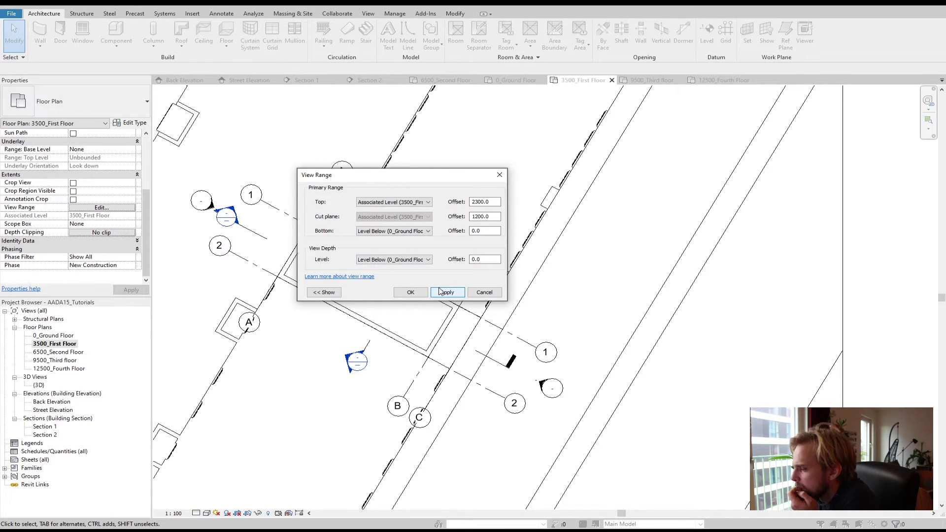
# Step: Set both View Range Bottom and View Depth to the plan's own level, apply, and close
pyautogui.click(394, 231)
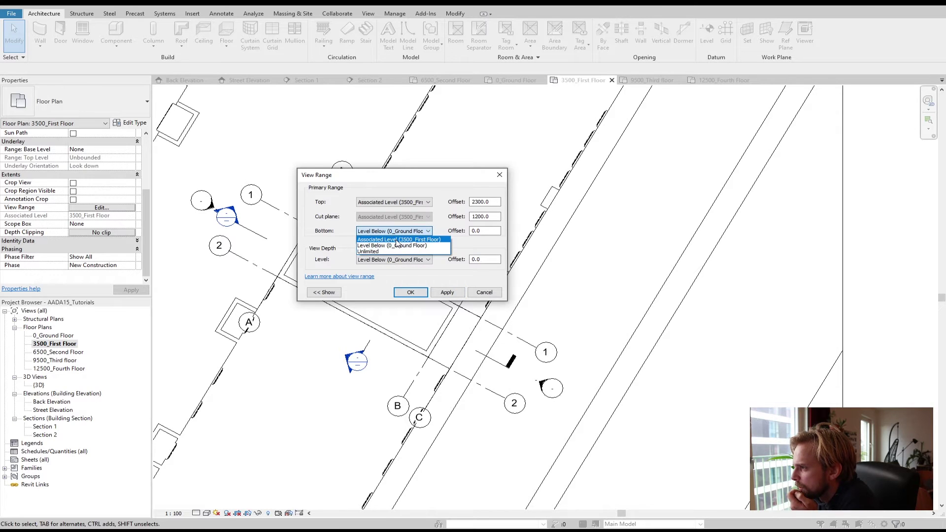
pyautogui.click(396, 240)
pyautogui.click(394, 259)
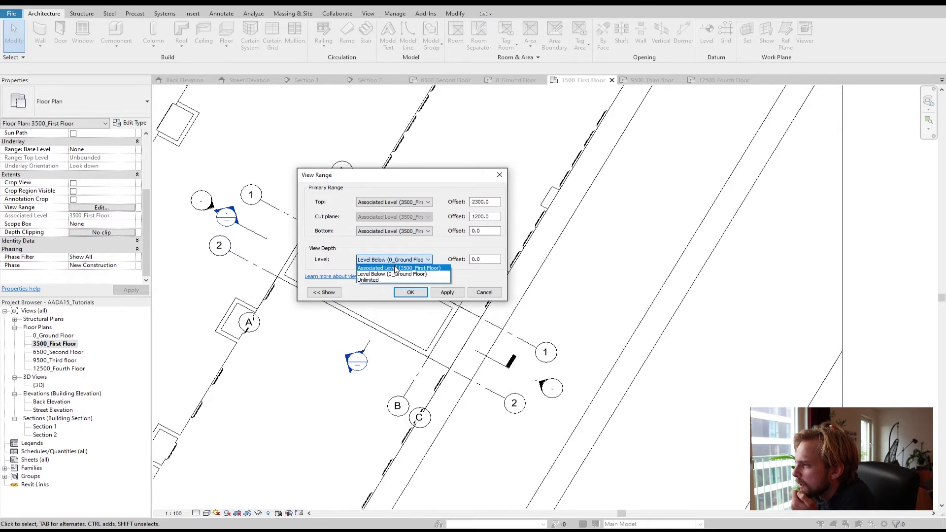
pyautogui.click(394, 268)
pyautogui.click(447, 293)
pyautogui.click(484, 292)
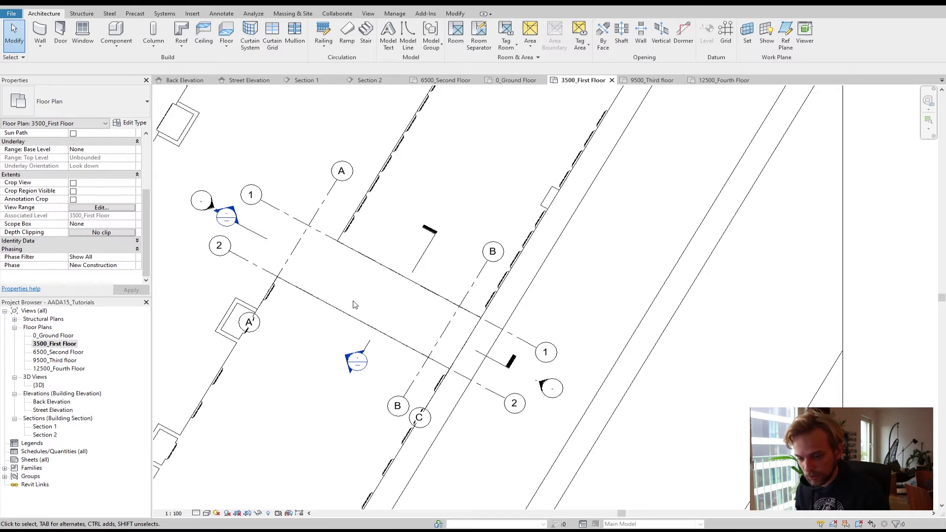
pyautogui.click(398, 295)
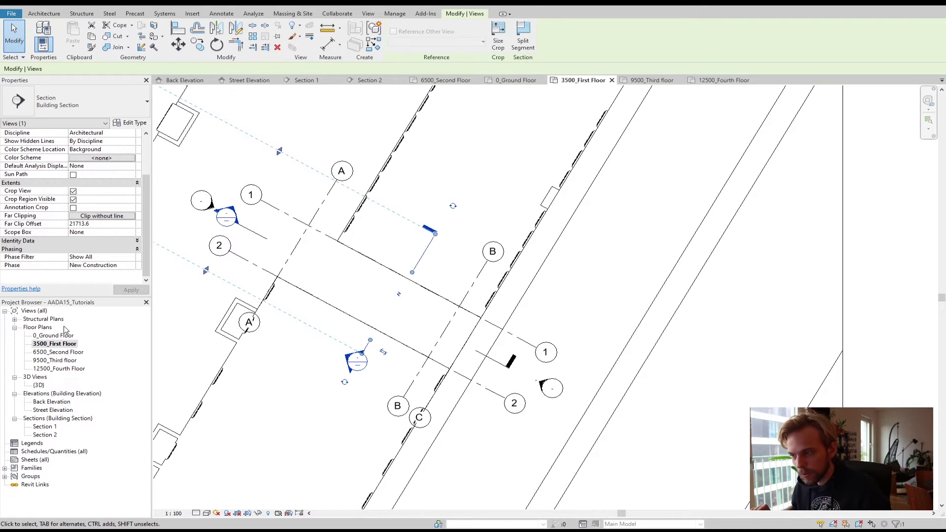
pyautogui.click(496, 141)
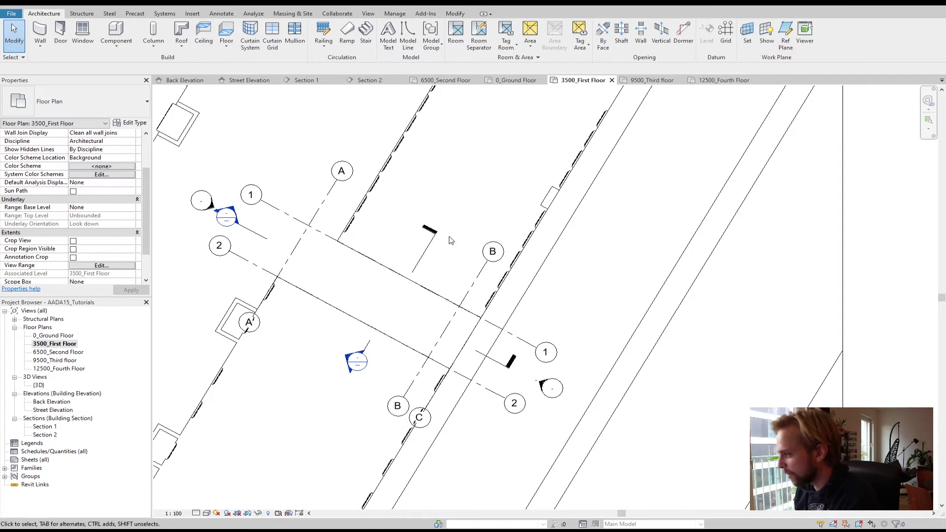
pyautogui.moveTo(449, 239); pyautogui.dragTo(452, 214, button='middle')
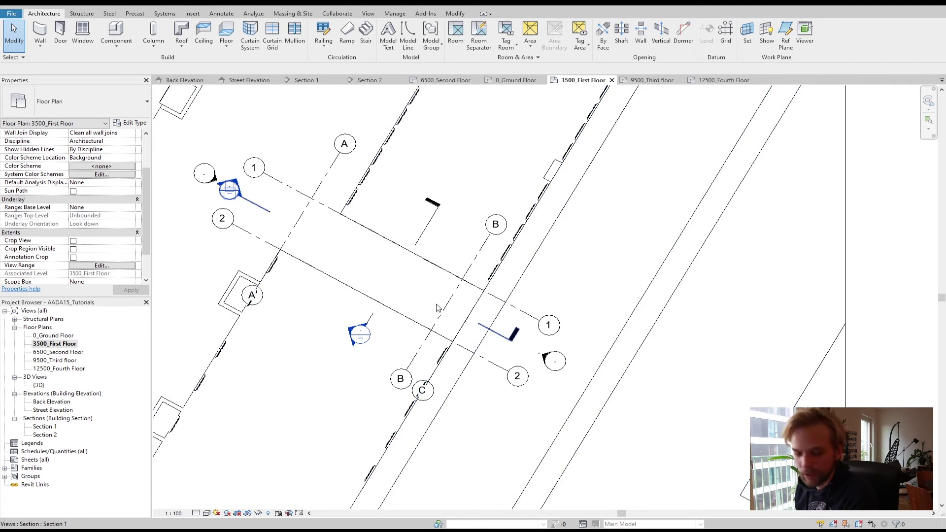
pyautogui.click(38, 30)
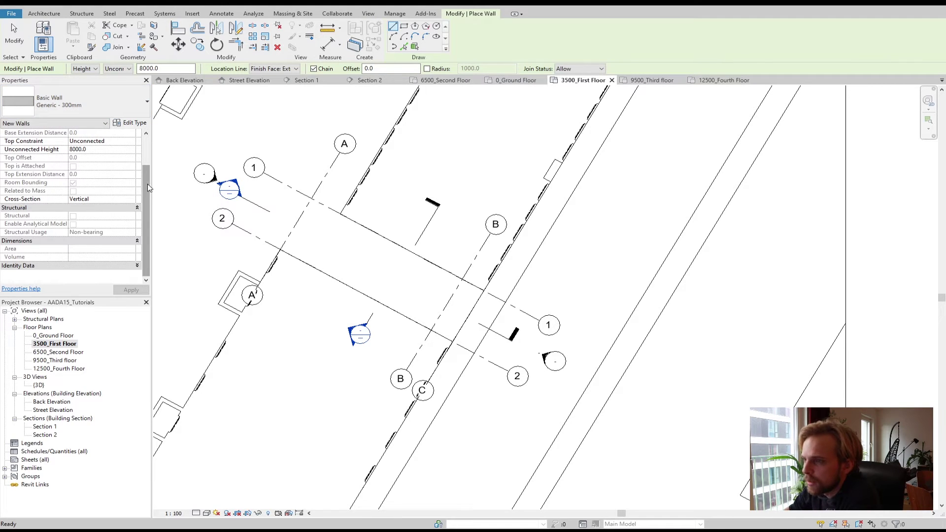
pyautogui.scroll(3, 147, 185)
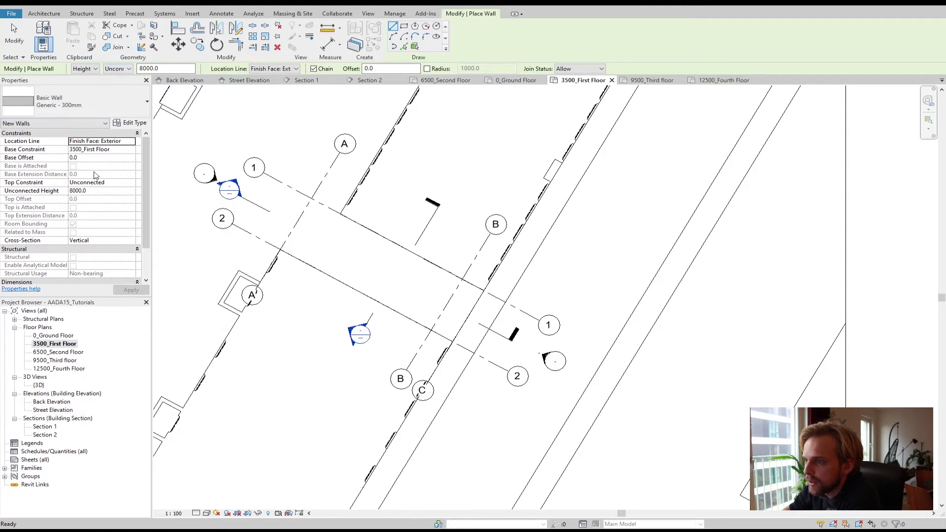
pyautogui.click(124, 70)
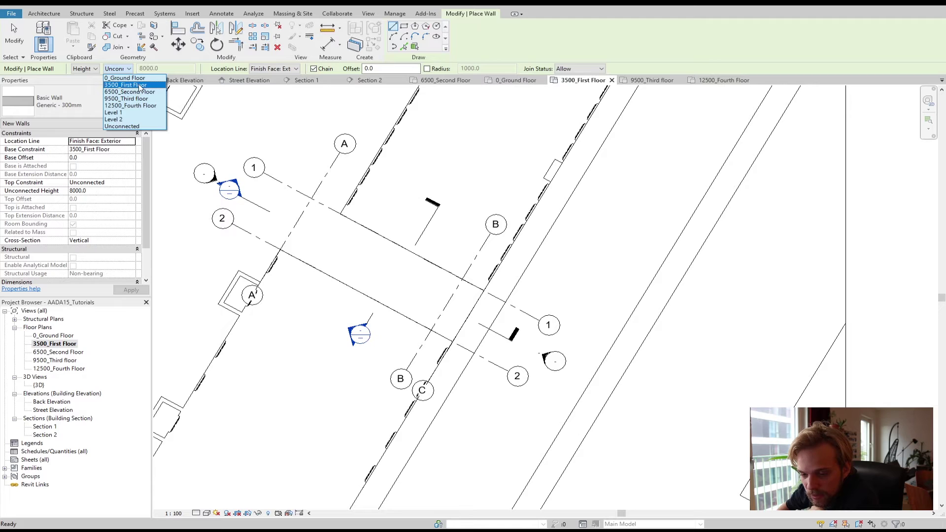
pyautogui.click(138, 92)
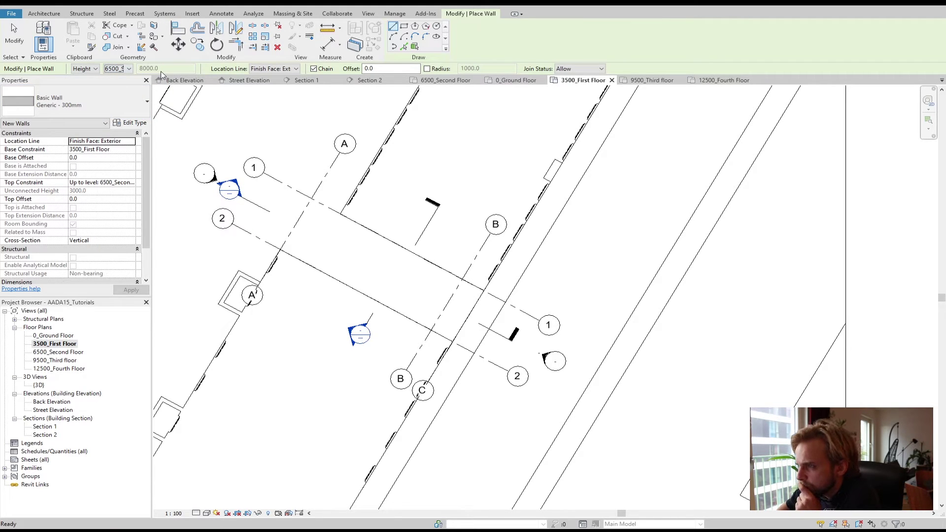
pyautogui.click(289, 69)
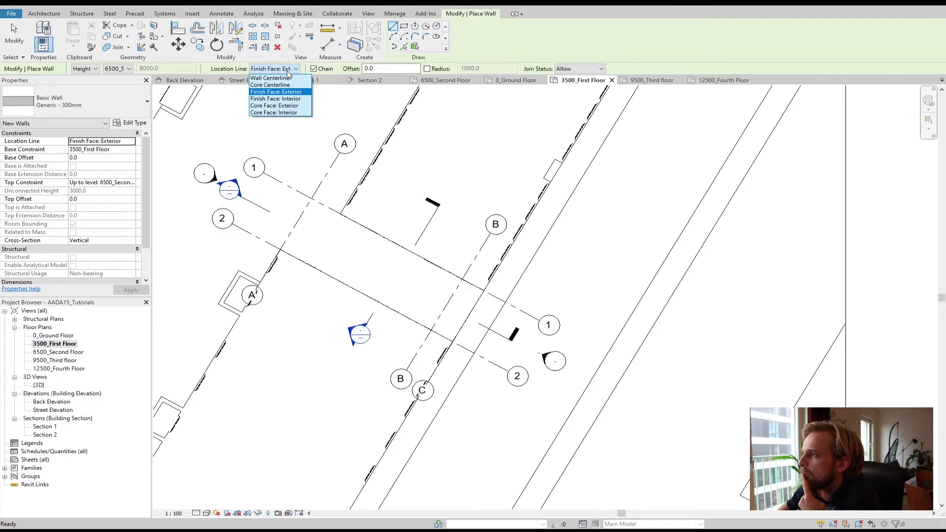
pyautogui.click(288, 70)
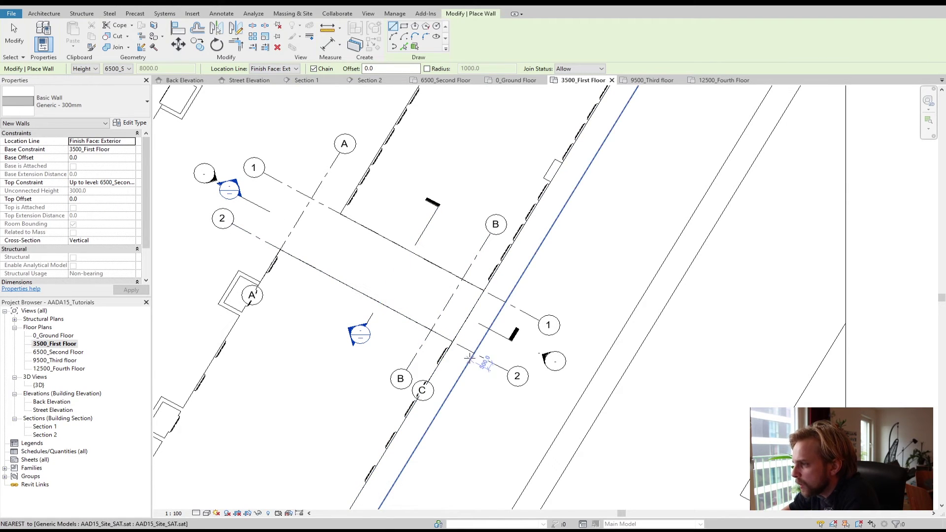
pyautogui.click(475, 352)
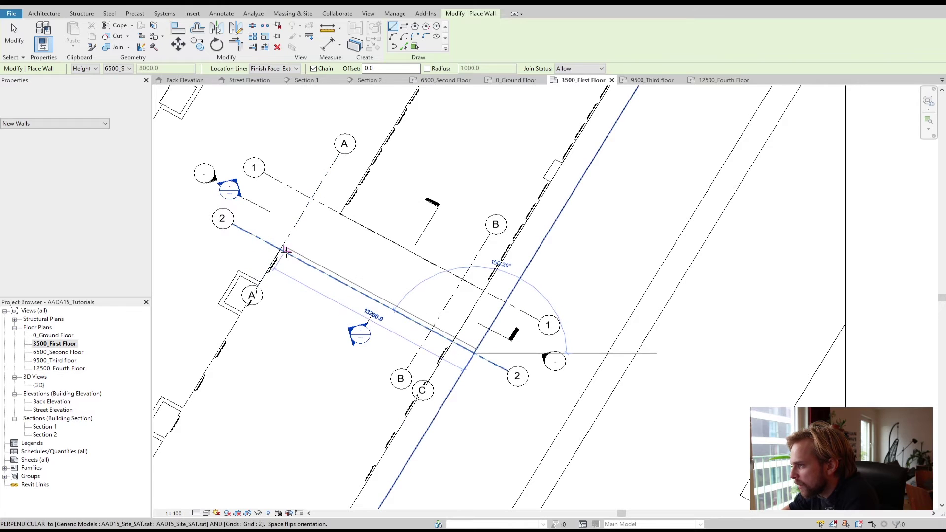
pyautogui.click(280, 250)
pyautogui.click(313, 199)
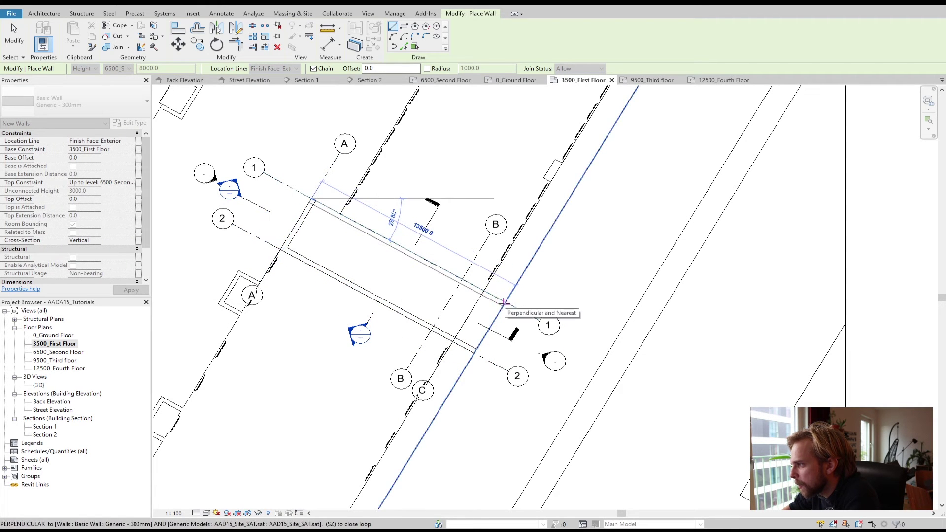
pyautogui.click(504, 301)
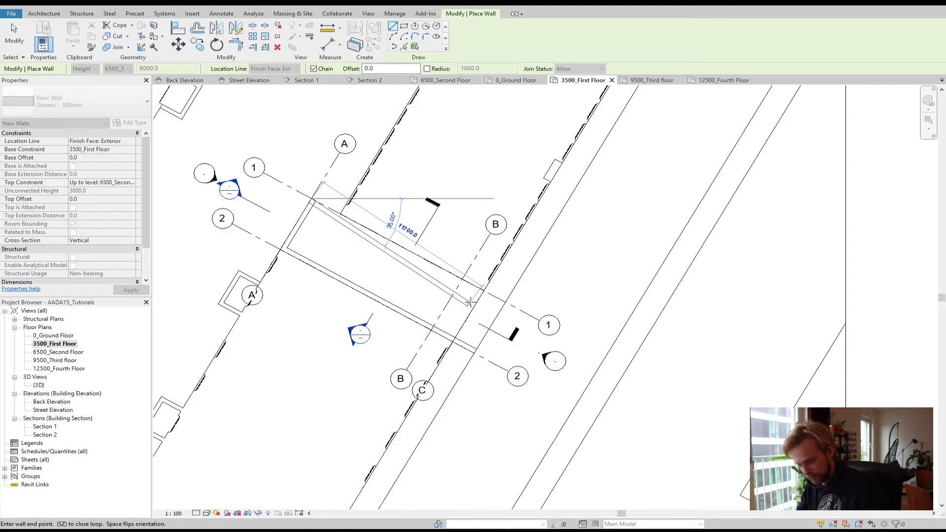
pyautogui.press('Escape')
pyautogui.press('Escape')
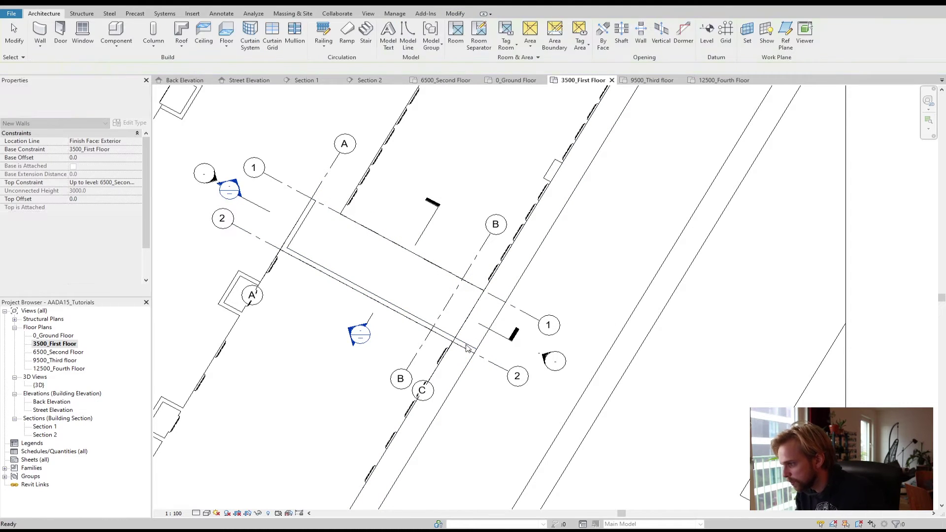
pyautogui.click(467, 348)
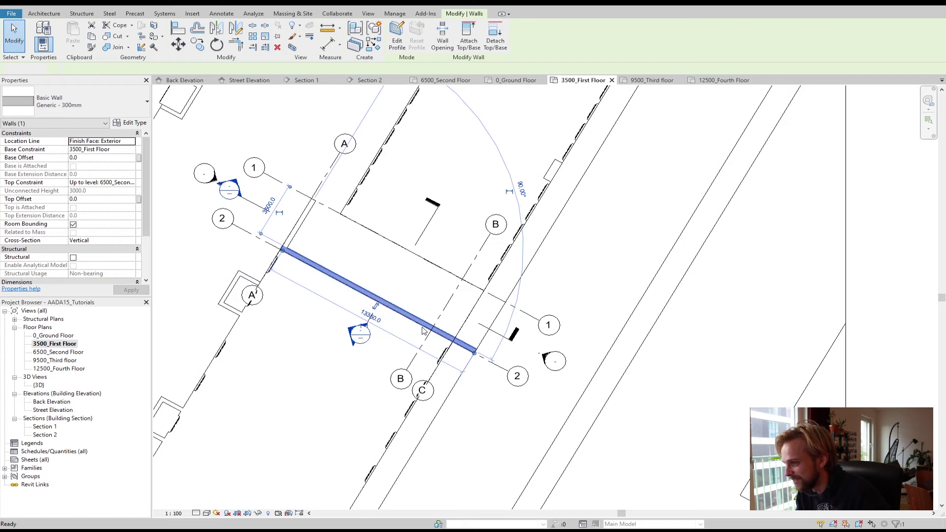
pyautogui.press('Delete')
pyautogui.click(303, 226)
# Step: Delete the leftover short wall and chain a closed wall loop between grids 1 and 2, site edge to grid A
pyautogui.press('Delete')
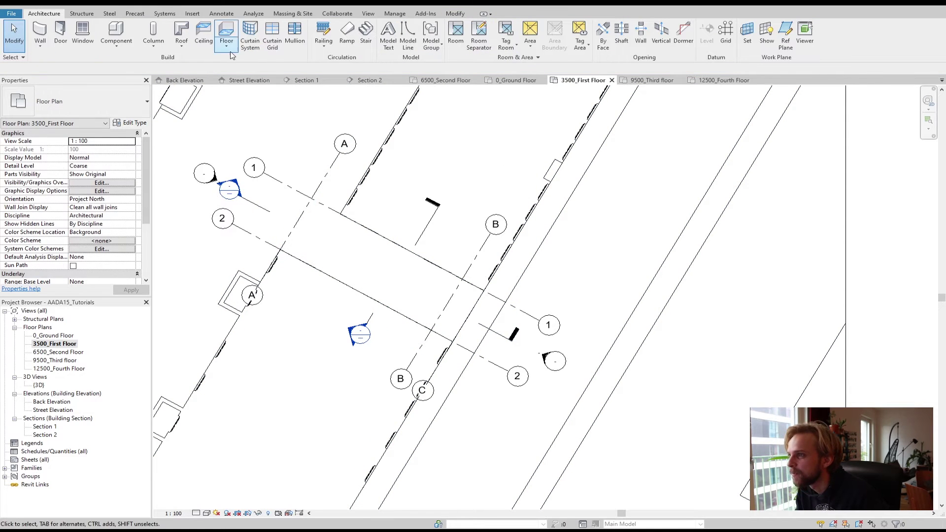
pyautogui.click(41, 31)
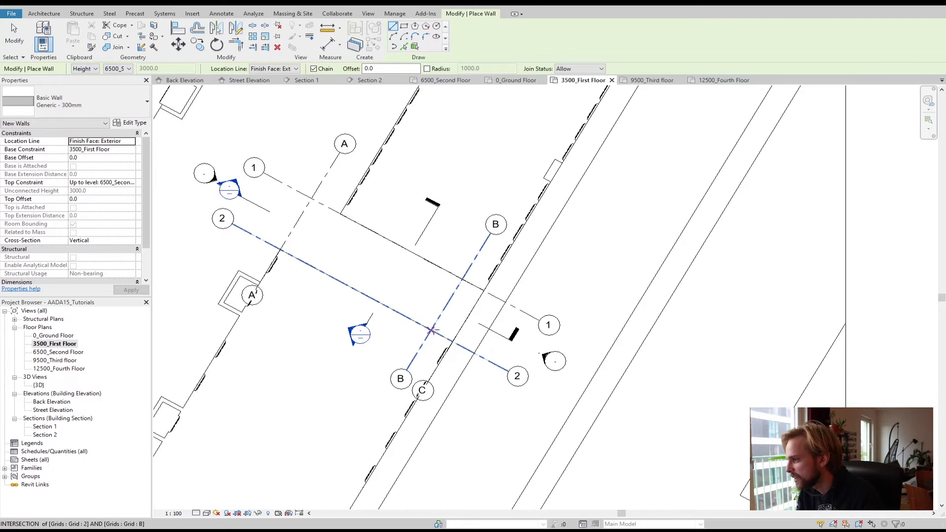
pyautogui.click(431, 330)
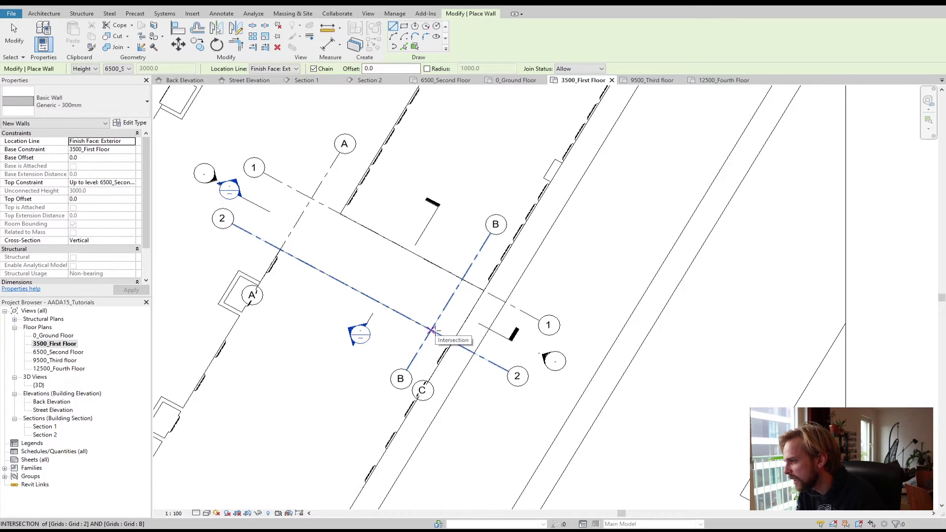
pyautogui.scroll(1, 451, 340)
pyautogui.click(451, 340)
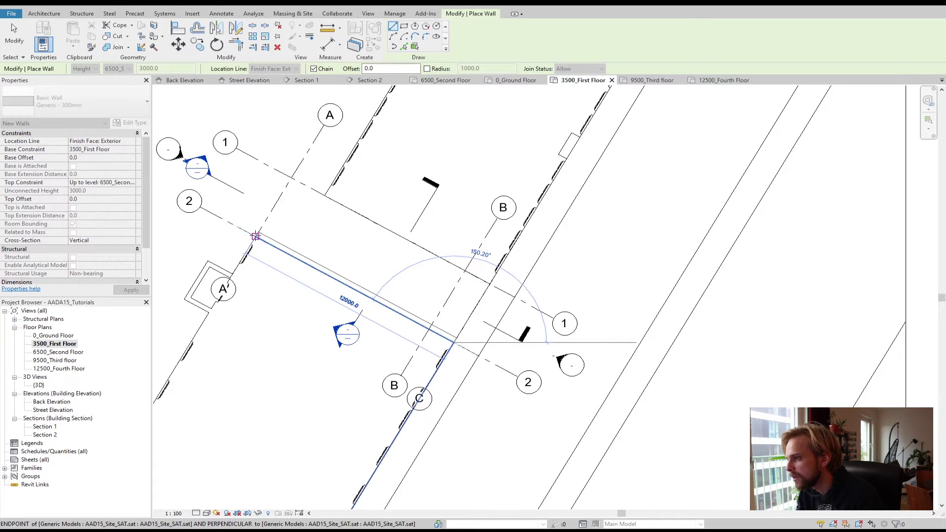
pyautogui.click(255, 236)
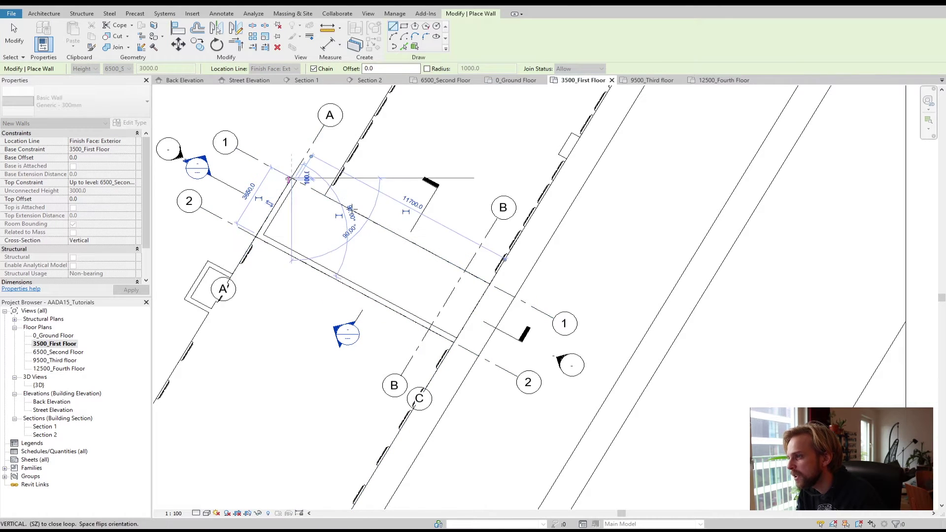
pyautogui.scroll(4, 488, 281)
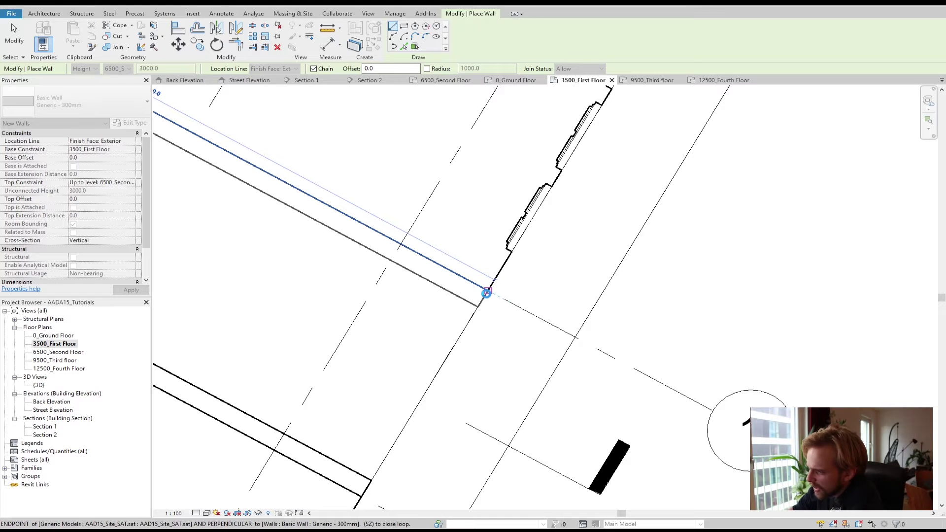
pyautogui.click(486, 292)
pyautogui.scroll(-3, 444, 344)
pyautogui.scroll(2, 417, 394)
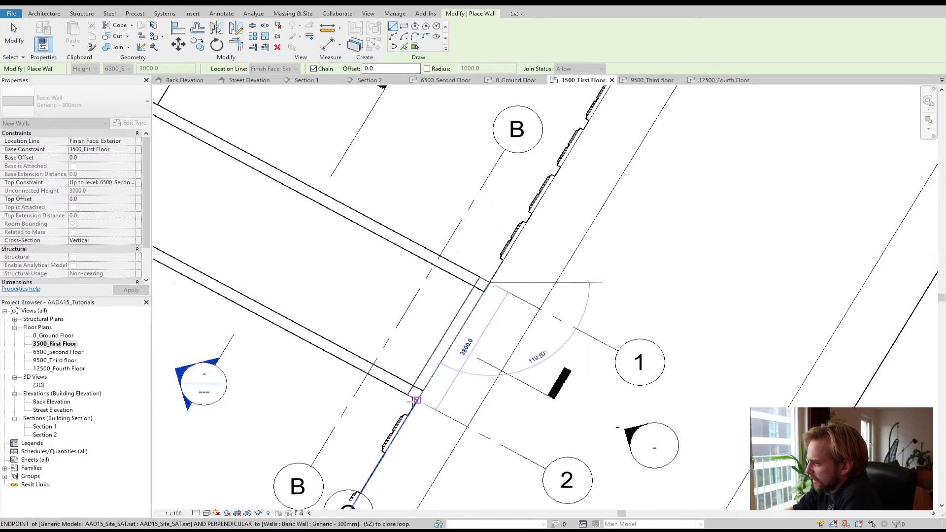
pyautogui.click(419, 393)
pyautogui.scroll(-2, 394, 306)
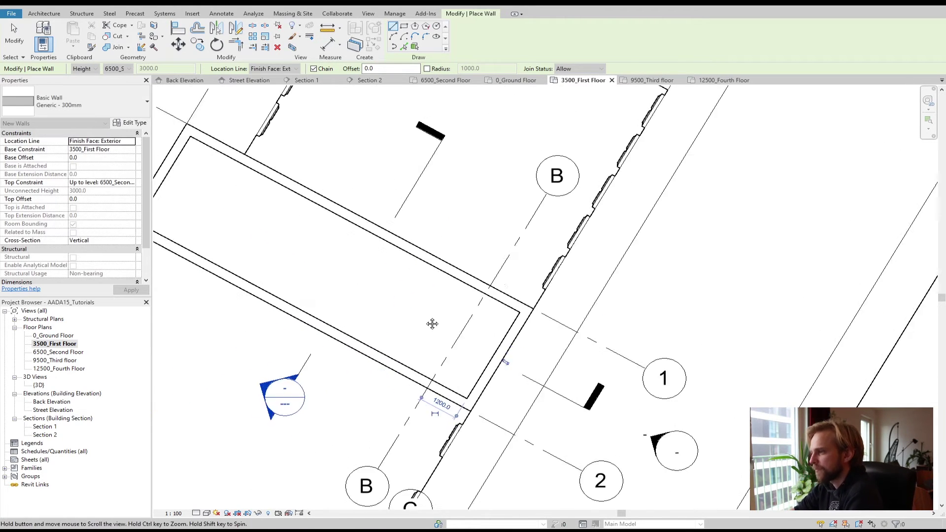
pyautogui.press('Escape')
pyautogui.press('Escape')
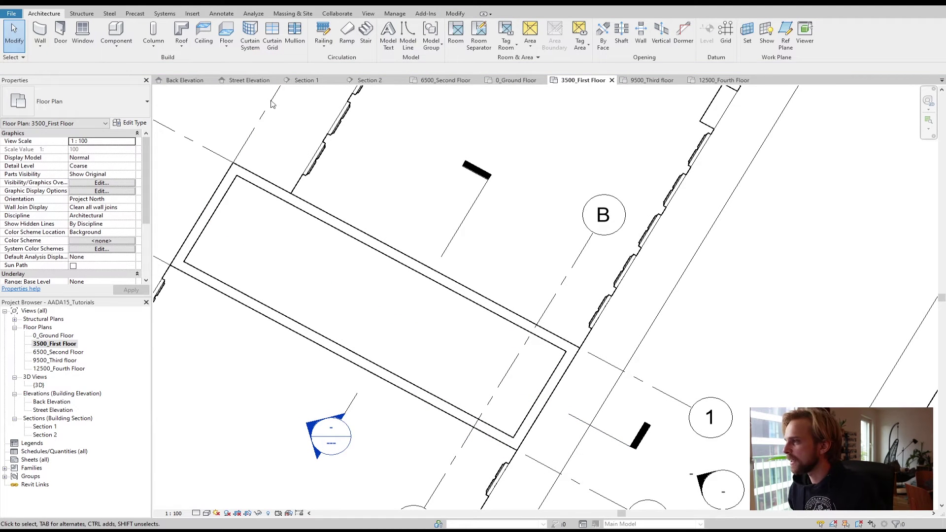
# Step: Zoom and orbit the {3D} view to inspect the recessed first-floor walls from above
pyautogui.doubleClick(39, 384)
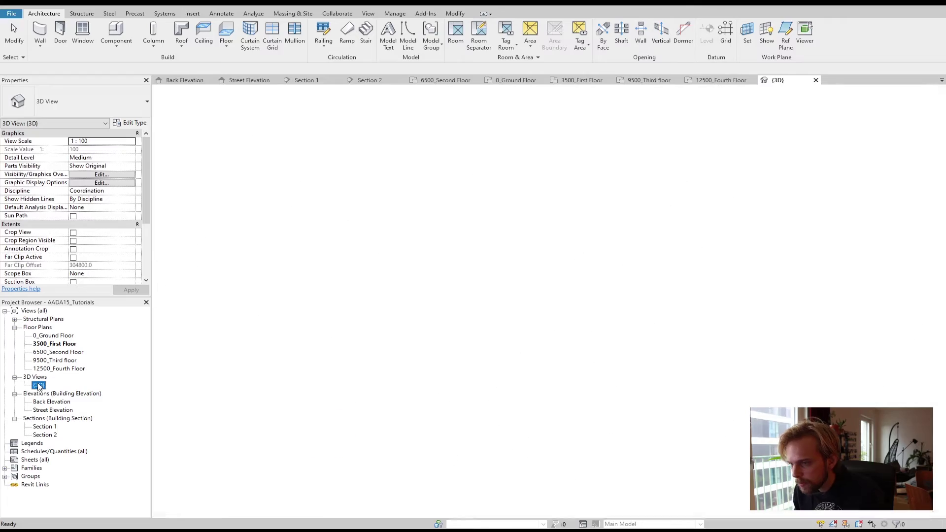
pyautogui.keyDown('shift'); pyautogui.moveTo(510, 318); pyautogui.dragTo(533, 371, button='middle'); pyautogui.keyUp('shift')
pyautogui.scroll(6, 576, 342)
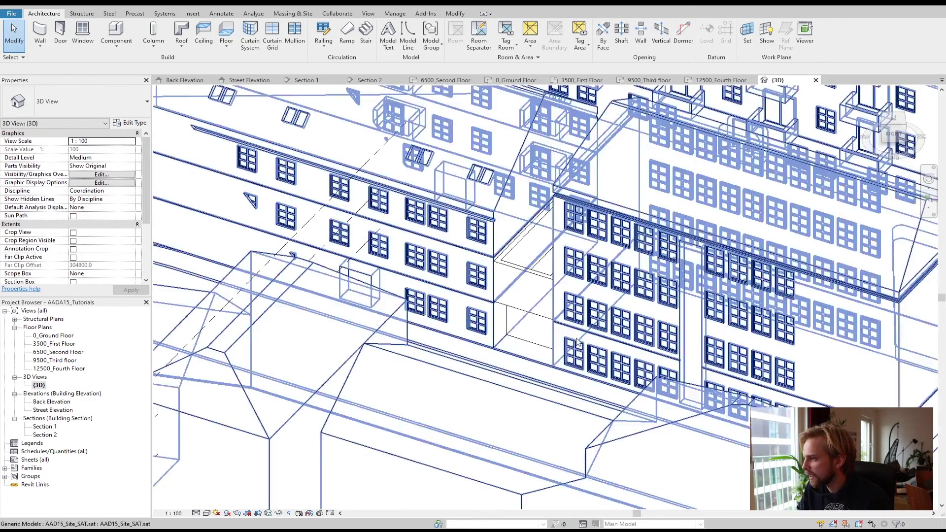
pyautogui.scroll(4, 566, 350)
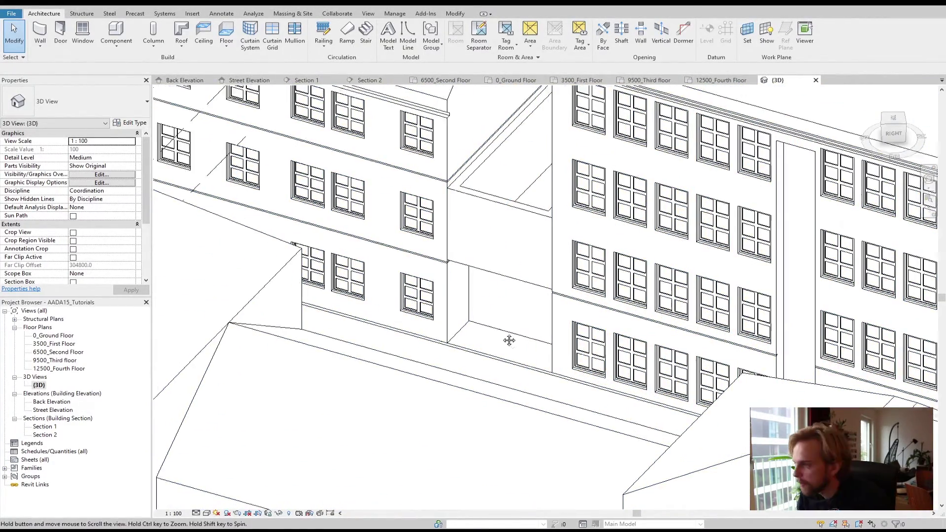
pyautogui.scroll(4, 411, 376)
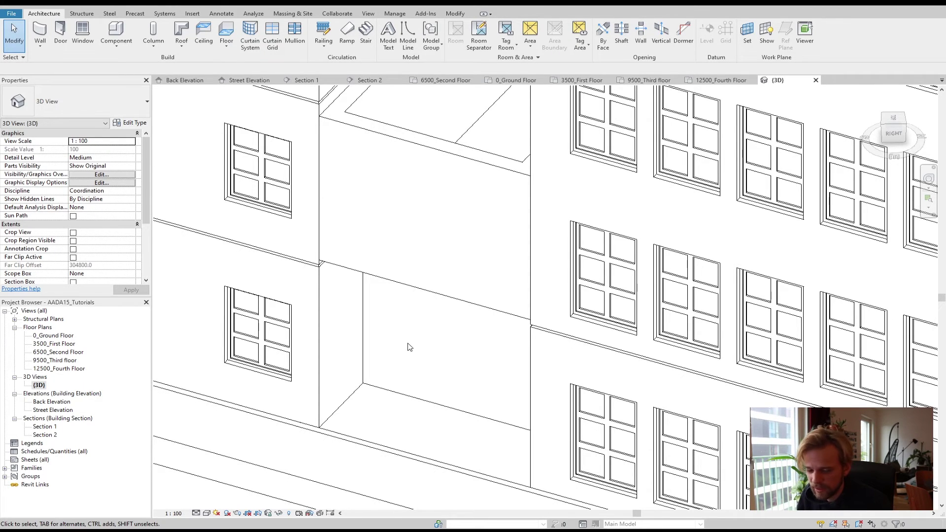
pyautogui.scroll(-6, 408, 347)
pyautogui.keyDown('shift'); pyautogui.moveTo(408, 348); pyautogui.dragTo(355, 419, button='middle'); pyautogui.keyUp('shift')
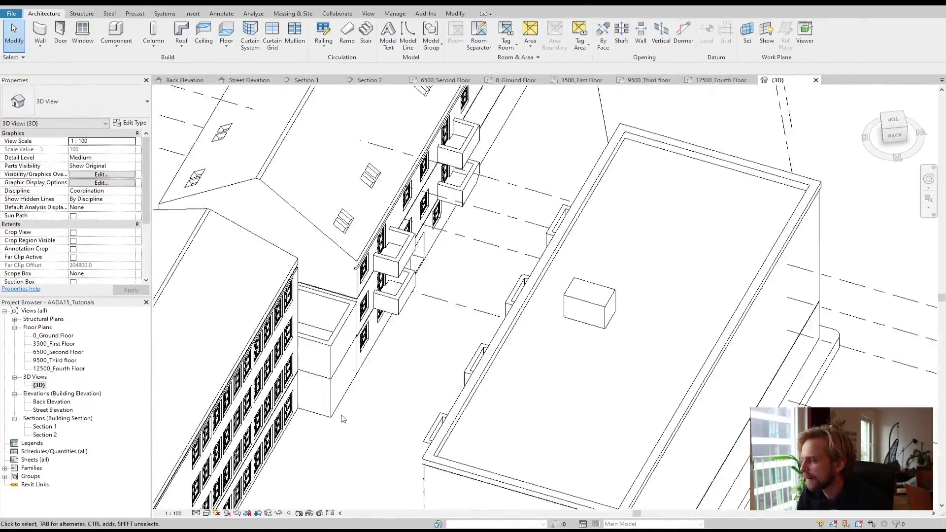
pyautogui.scroll(3, 343, 419)
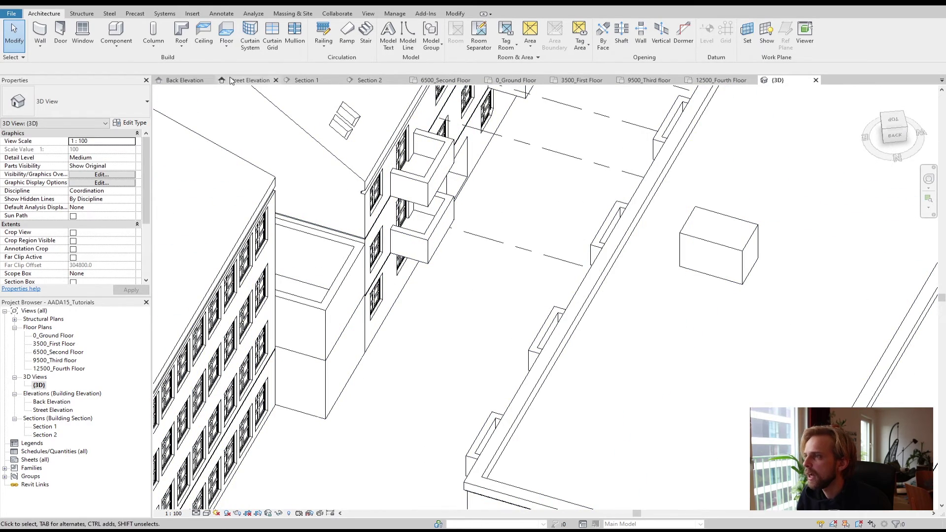
# Step: Open 0_Ground Floor and pan to the grid area
pyautogui.doubleClick(56, 336)
pyautogui.moveTo(321, 249); pyautogui.dragTo(408, 236, button='middle')
pyautogui.scroll(2, 343, 235)
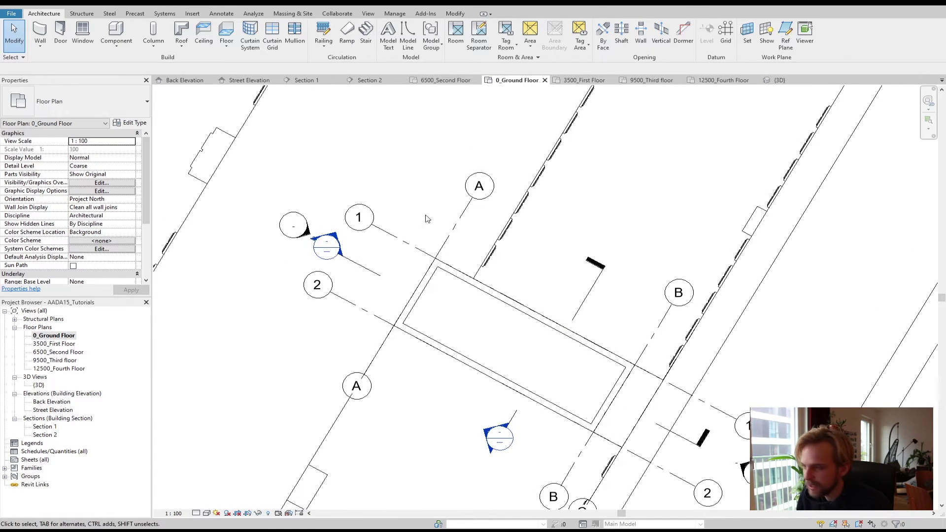
# Step: Create grid D by picking grid A with a 1500 offset
pyautogui.click(725, 39)
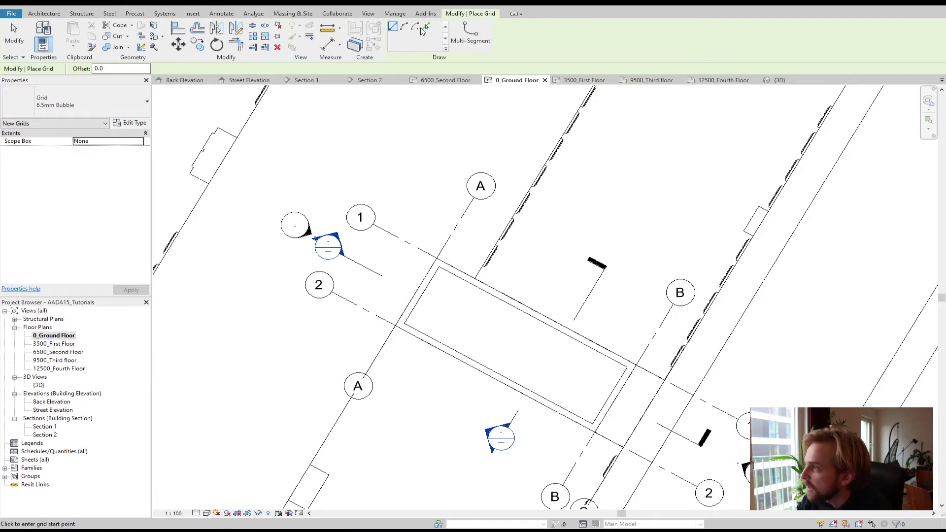
pyautogui.click(425, 28)
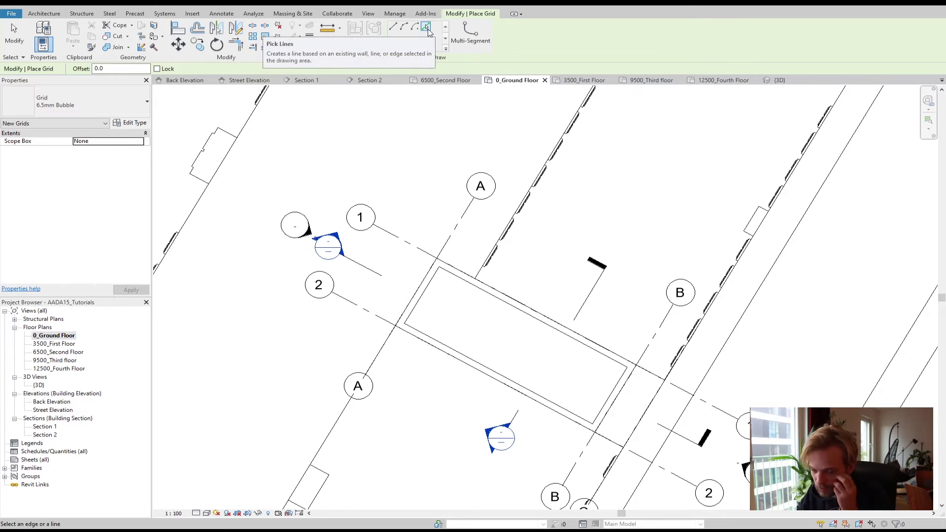
pyautogui.click(127, 68)
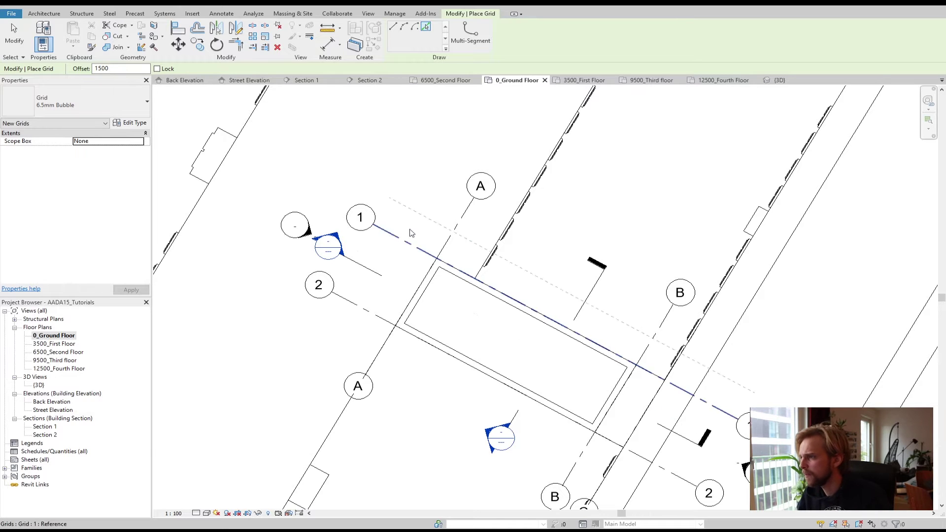
pyautogui.click(457, 228)
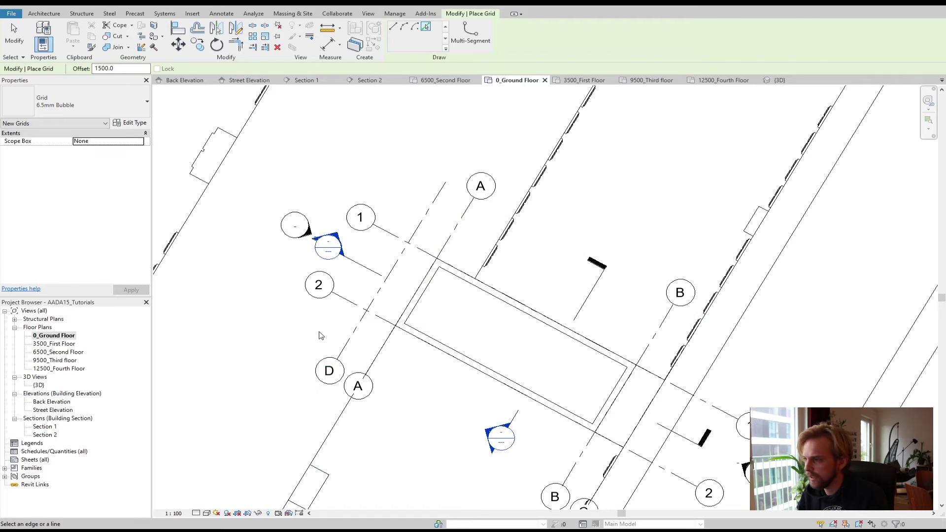
pyautogui.press('Escape')
# Step: Turn on grid D's bubble at its top end so both ends are labelled
pyautogui.click(329, 370)
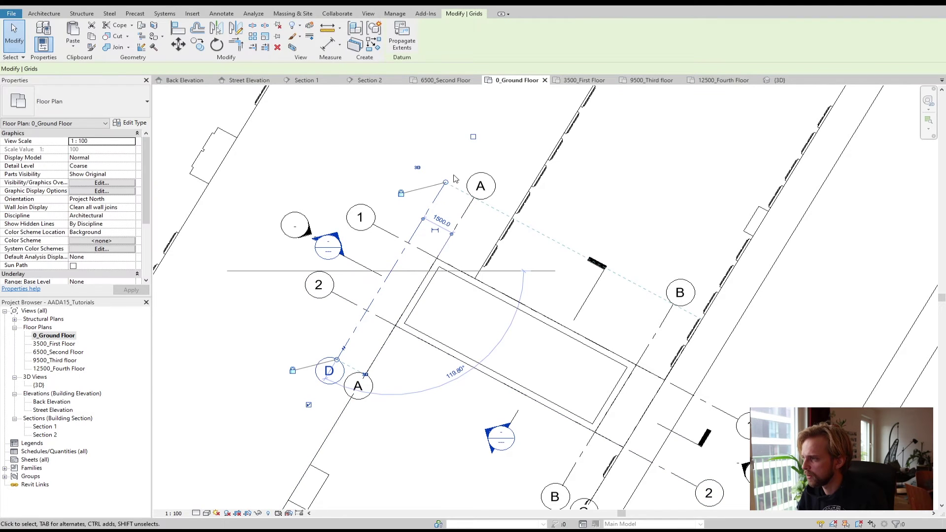
pyautogui.click(473, 136)
pyautogui.press('Escape')
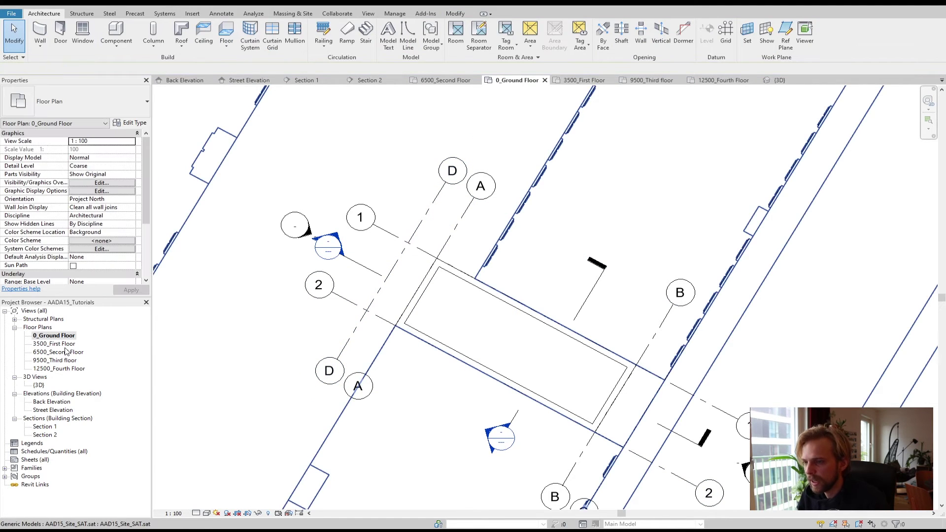
# Step: On the 3500_First Floor plan, show grid D's bubble at its top end
pyautogui.doubleClick(64, 344)
pyautogui.moveTo(232, 238); pyautogui.dragTo(413, 294, button='middle')
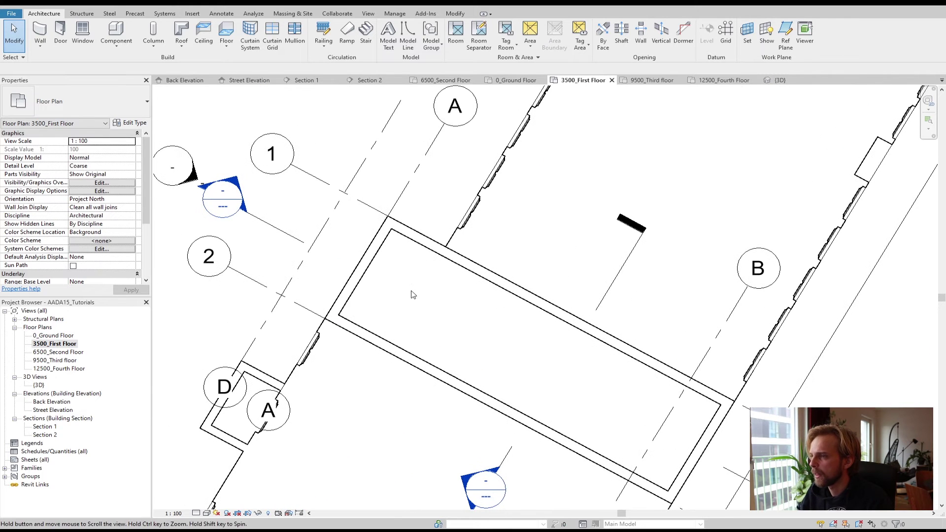
pyautogui.moveTo(376, 179); pyautogui.dragTo(358, 244, button='middle')
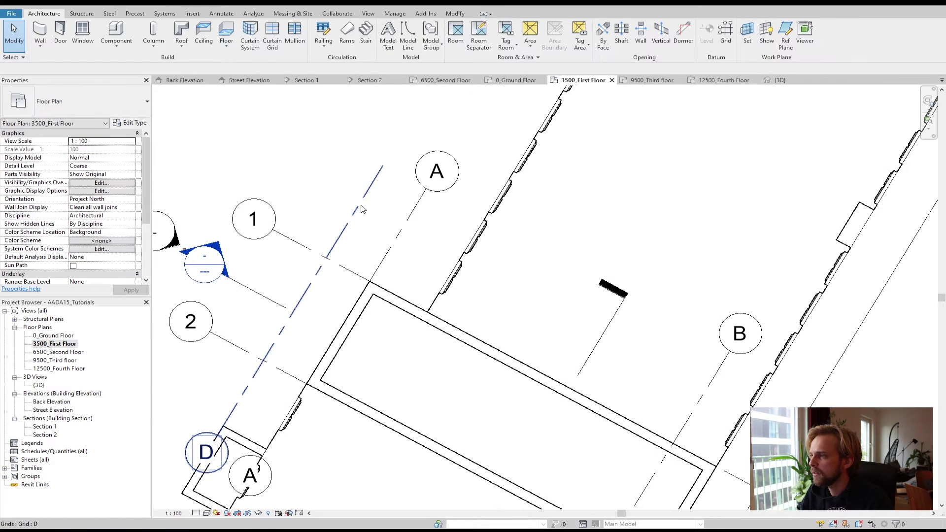
pyautogui.click(336, 241)
pyautogui.click(425, 98)
pyautogui.press('Escape')
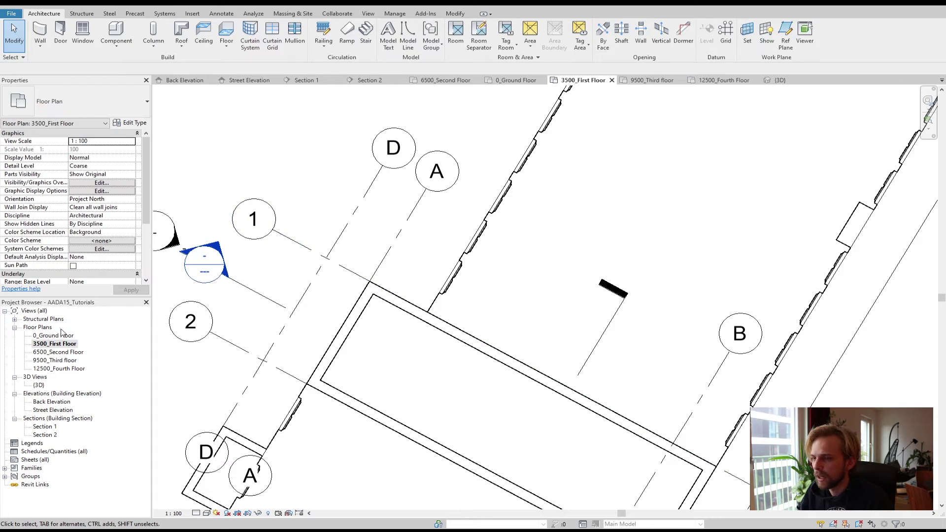
# Step: On 0_Ground Floor, move the rectangle's short left wall onto grid D
pyautogui.doubleClick(54, 335)
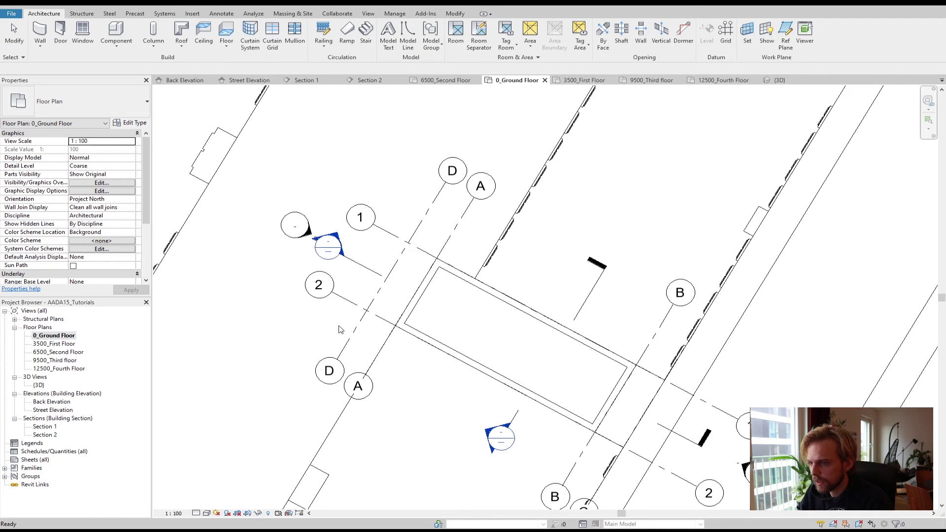
pyautogui.click(424, 288)
pyautogui.scroll(2, 419, 285)
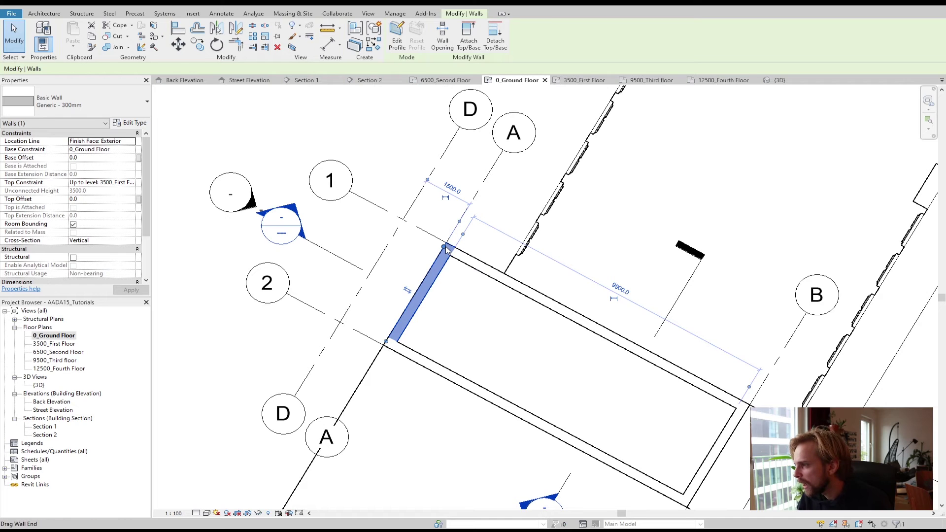
pyautogui.moveTo(446, 249); pyautogui.dragTo(403, 219)
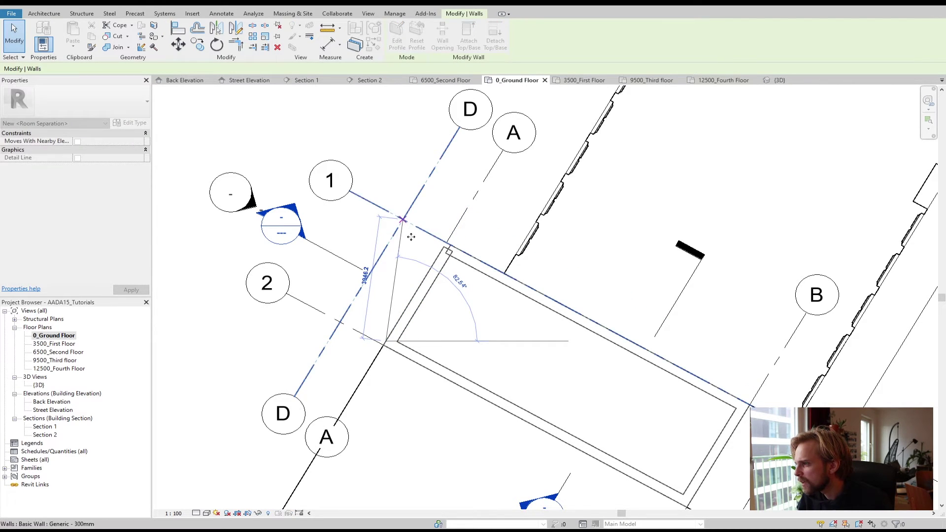
pyautogui.moveTo(388, 346); pyautogui.dragTo(343, 324)
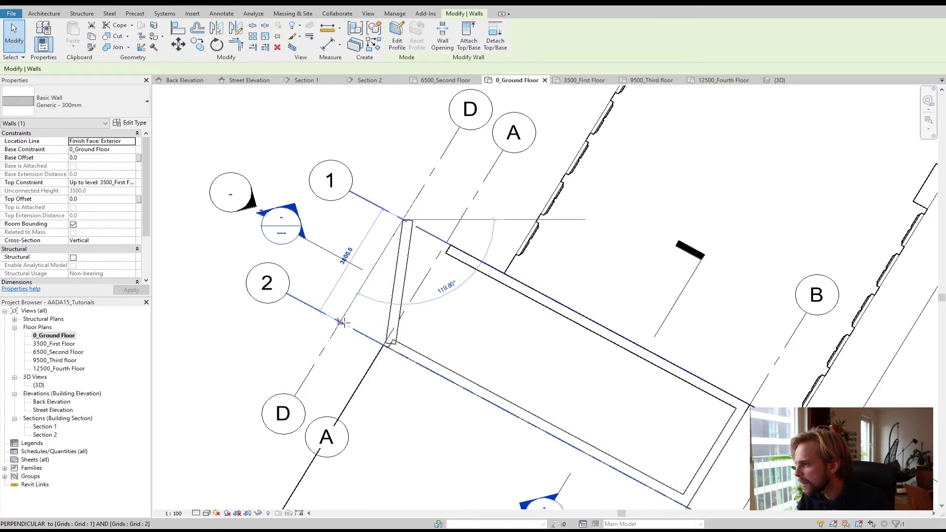
# Step: Extend the lower and upper long walls to meet grid D
pyautogui.click(394, 349)
pyautogui.moveTo(390, 347); pyautogui.dragTo(344, 324)
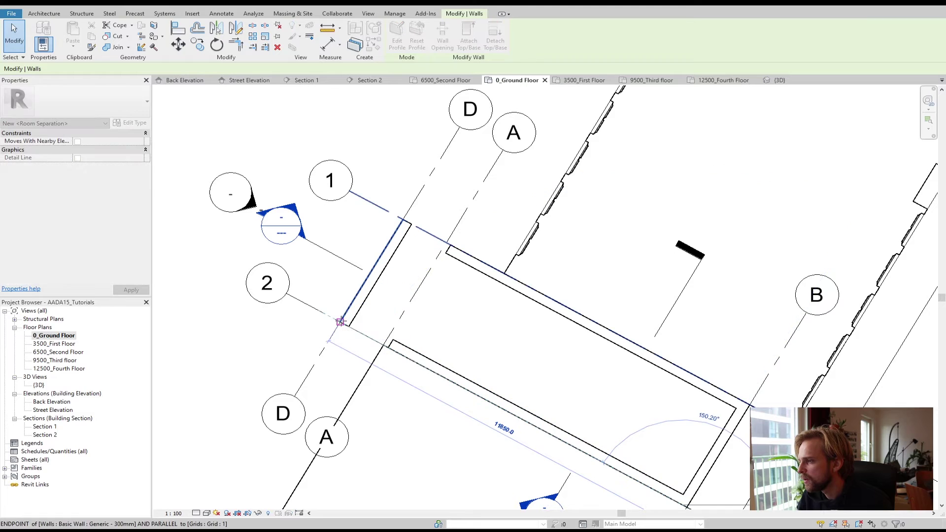
pyautogui.click(464, 266)
pyautogui.moveTo(450, 245); pyautogui.dragTo(407, 222)
pyautogui.click(455, 304)
pyautogui.scroll(-2, 454, 301)
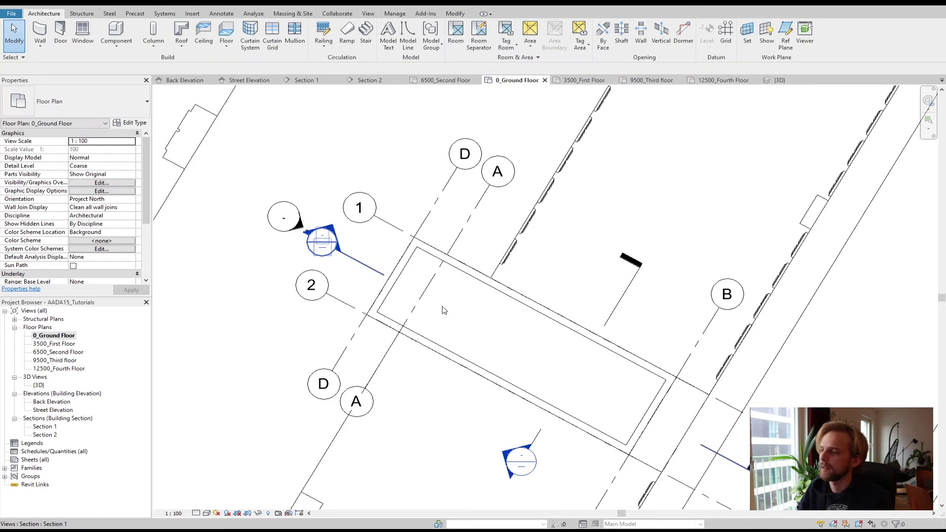
pyautogui.moveTo(453, 302); pyautogui.dragTo(320, 309, button='middle')
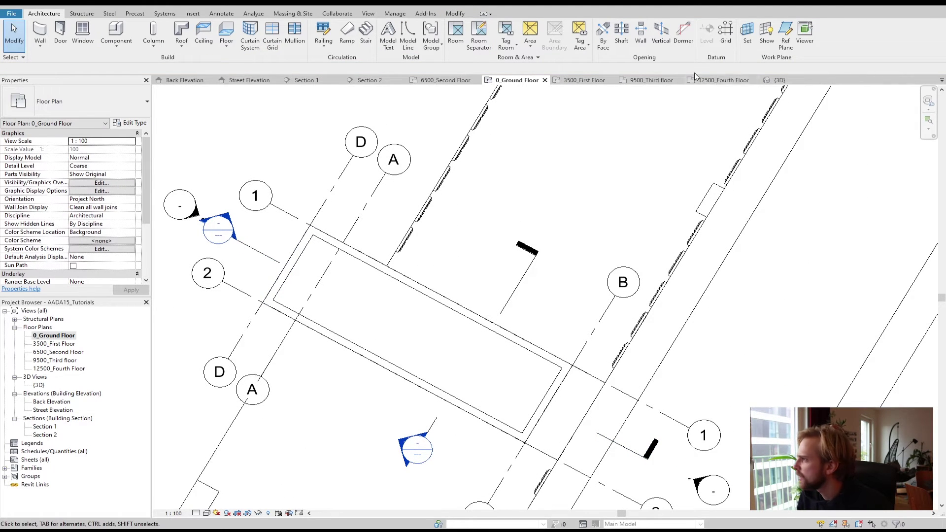
pyautogui.click(777, 80)
pyautogui.moveTo(465, 328); pyautogui.dragTo(614, 204, button='middle')
pyautogui.scroll(5, 532, 252)
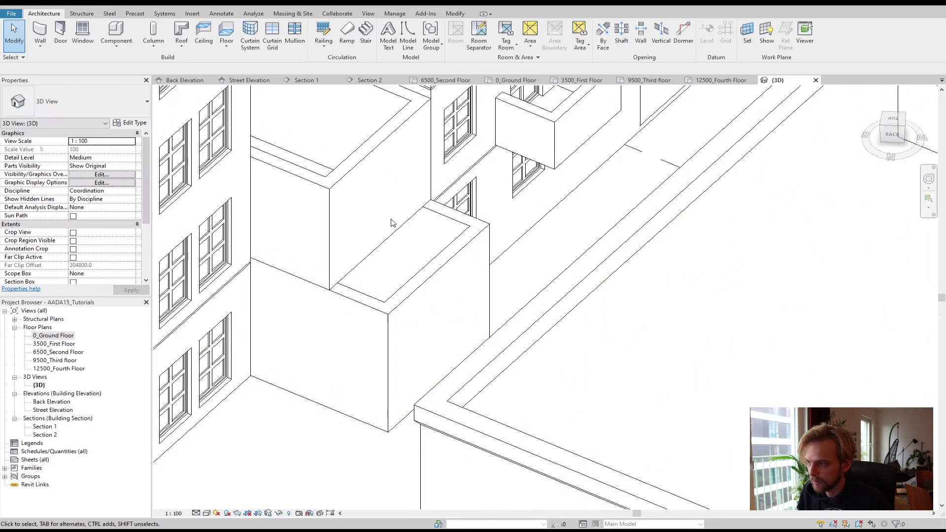
pyautogui.keyDown('shift'); pyautogui.moveTo(393, 220); pyautogui.dragTo(535, 195, button='middle'); pyautogui.keyUp('shift')
pyautogui.scroll(-10, 535, 195)
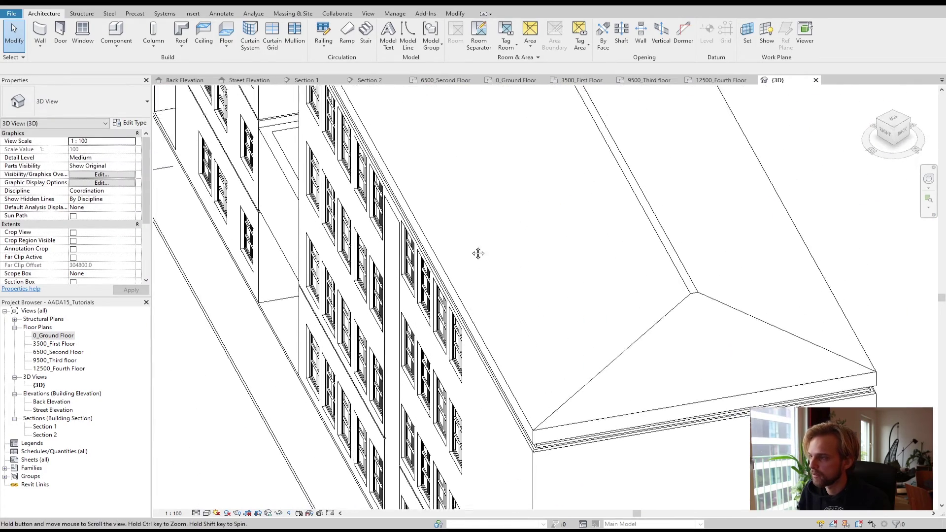
pyautogui.keyDown('shift'); pyautogui.moveTo(407, 245); pyautogui.dragTo(290, 415, button='middle'); pyautogui.keyUp('shift')
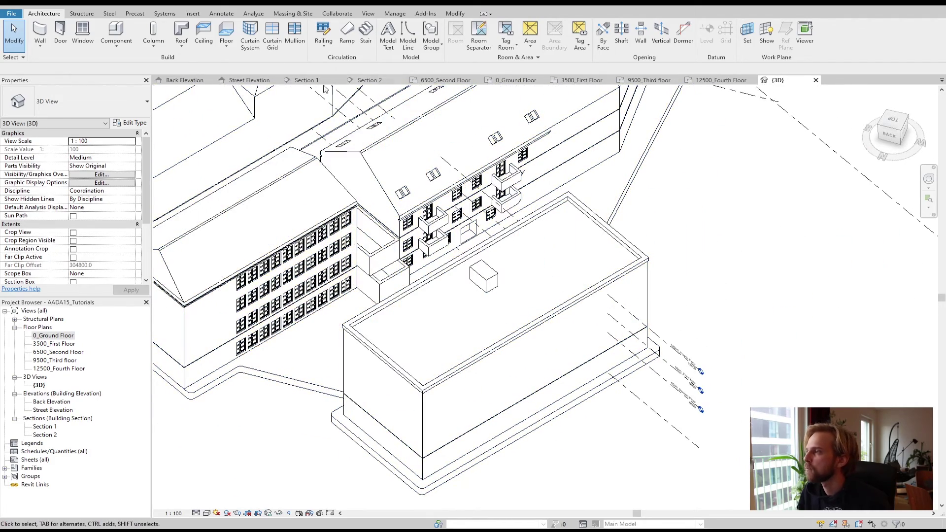
pyautogui.click(515, 81)
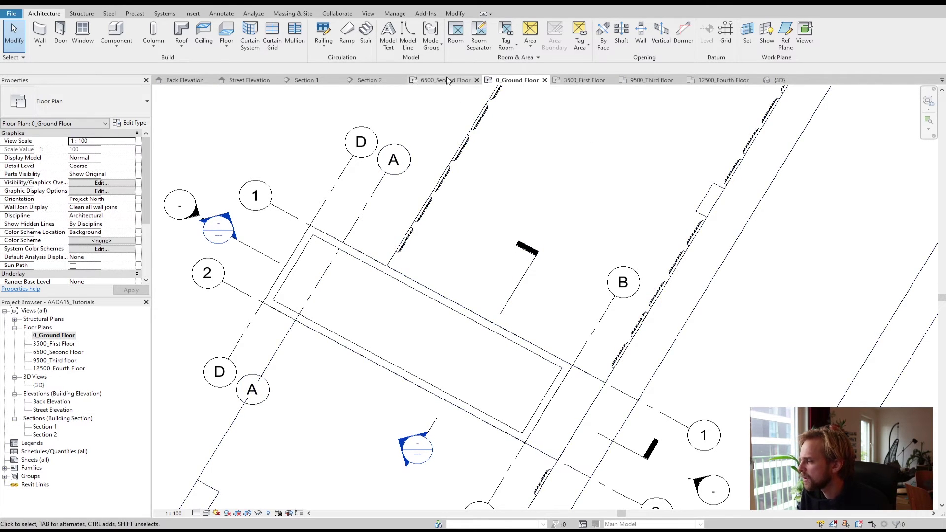
# Step: On the 6500_Second Floor plan, enable grid D's top-end bubble
pyautogui.click(600, 82)
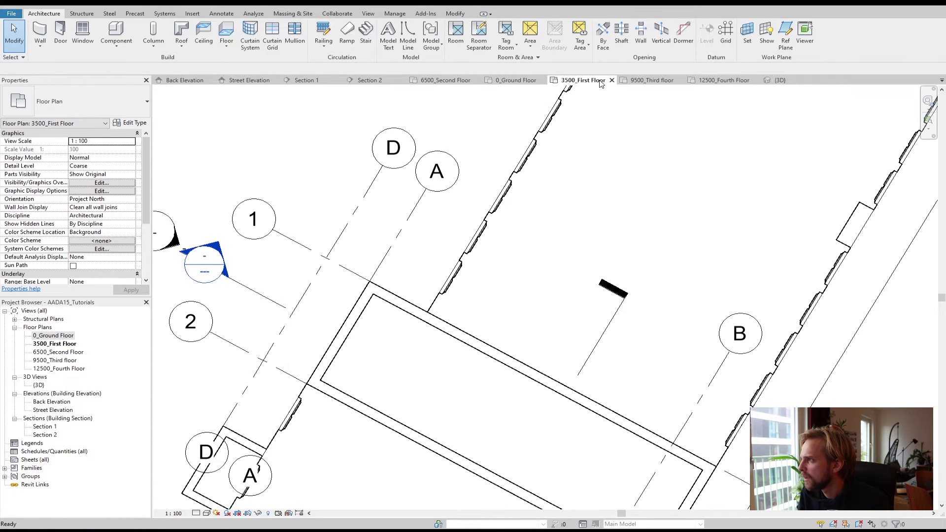
pyautogui.scroll(-4, 521, 242)
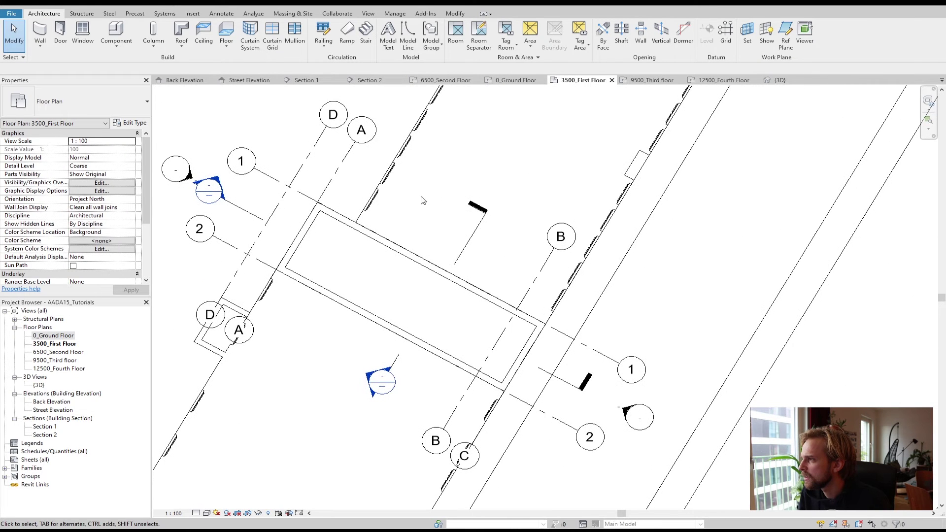
pyautogui.doubleClick(57, 353)
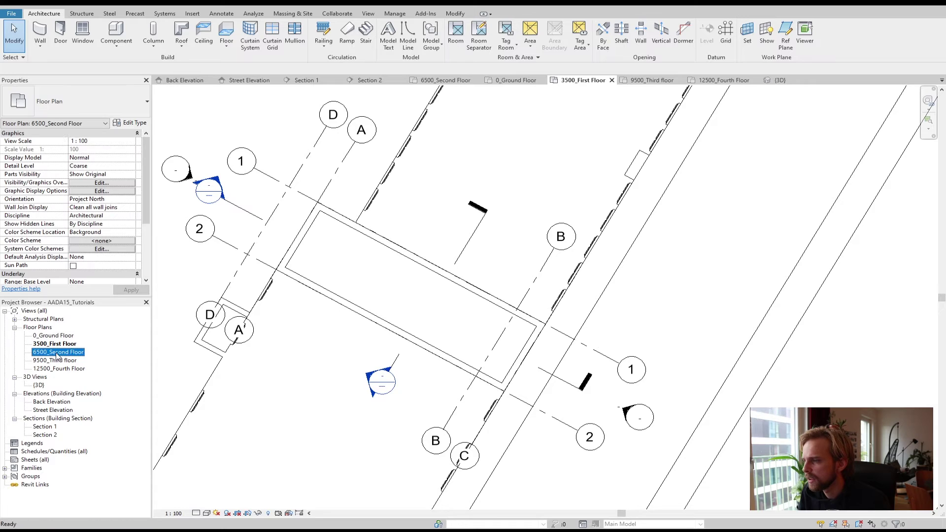
pyautogui.scroll(3, 412, 284)
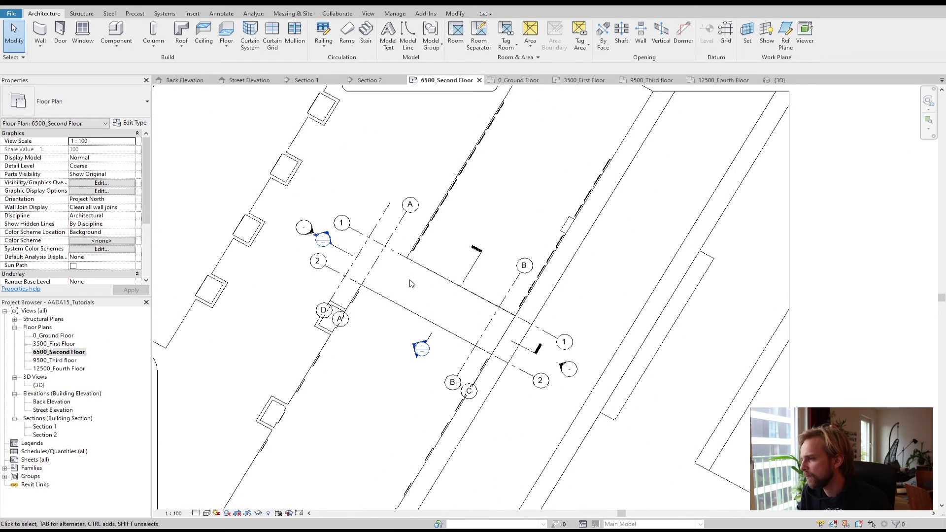
pyautogui.click(384, 214)
pyautogui.click(389, 204)
pyautogui.click(532, 211)
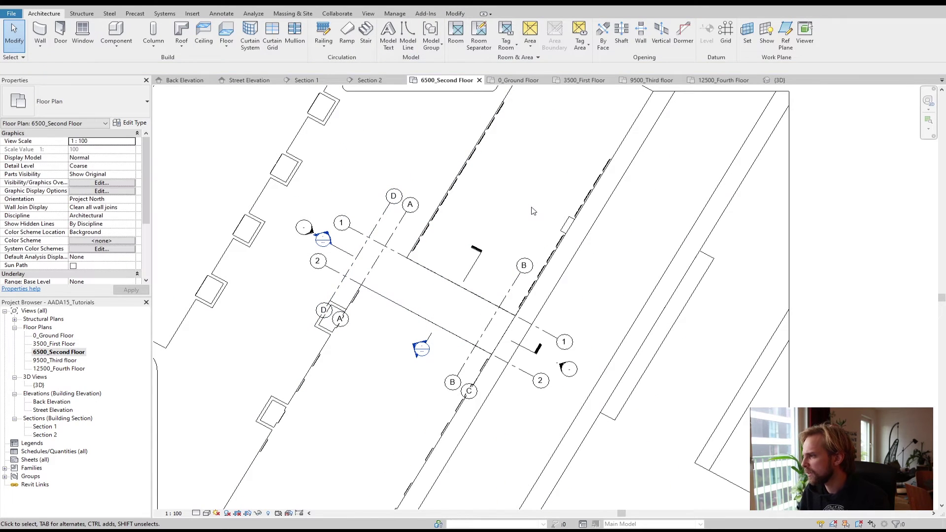
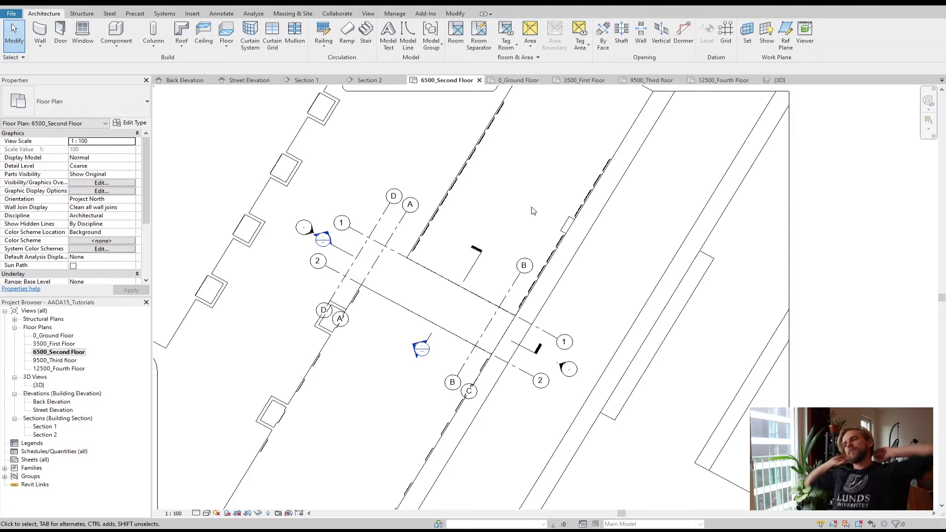
# Step: Start a new wall with its top set to 9500_Third floor
pyautogui.moveTo(500, 215); pyautogui.dragTo(539, 187, button='middle')
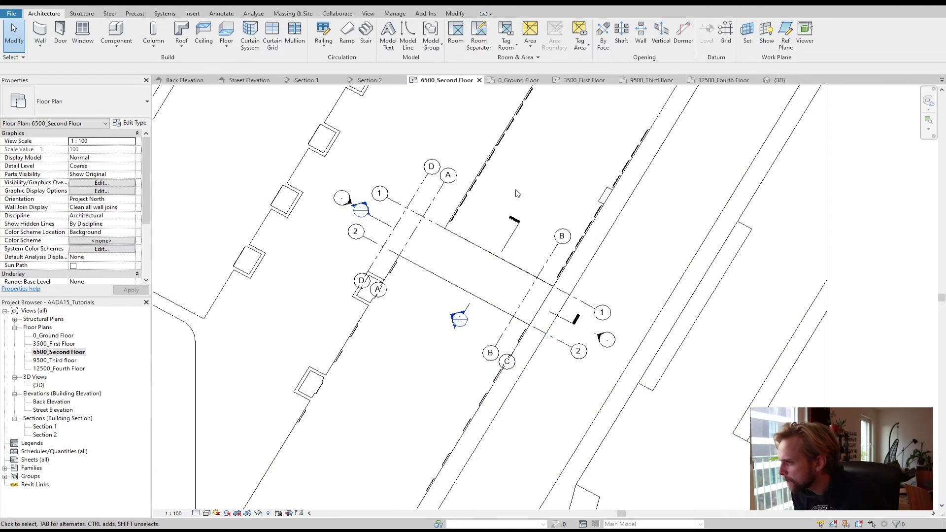
pyautogui.click(40, 33)
pyautogui.click(130, 69)
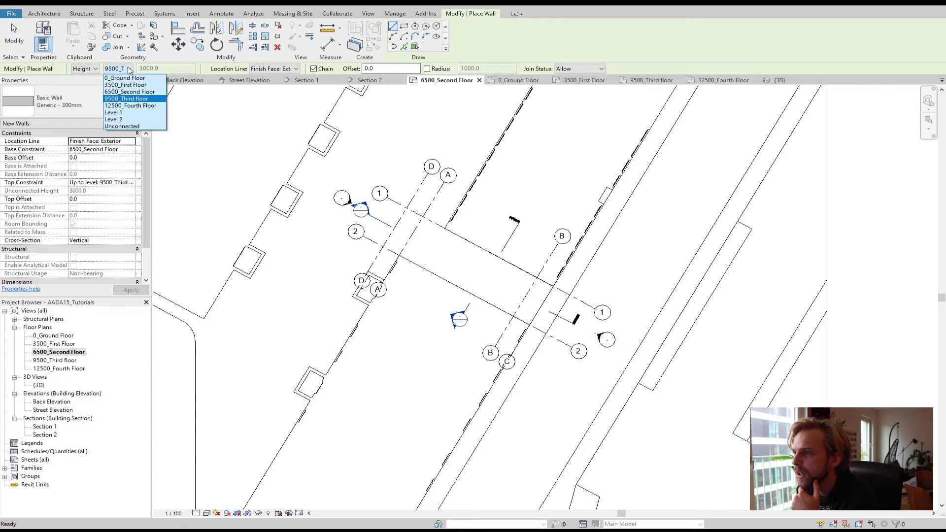
pyautogui.click(115, 98)
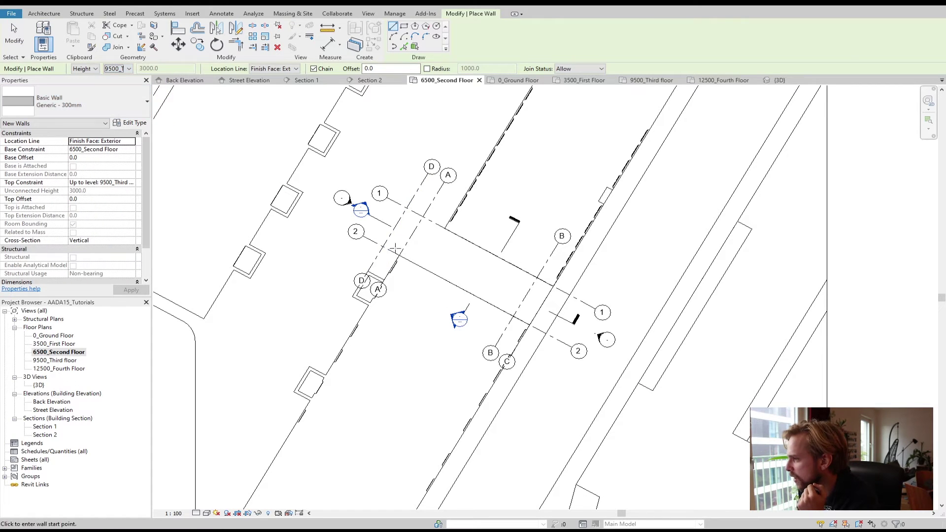
# Step: Draw a closed wall loop around the footprint, starting with the 12000 wall to grid 1
pyautogui.scroll(2, 433, 251)
pyautogui.moveTo(388, 256); pyautogui.dragTo(336, 273, button='middle')
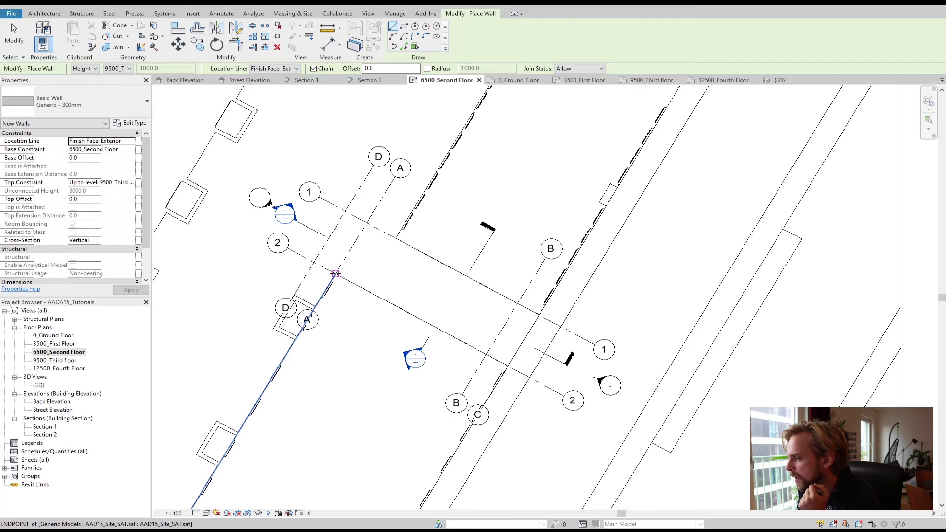
pyautogui.click(336, 274)
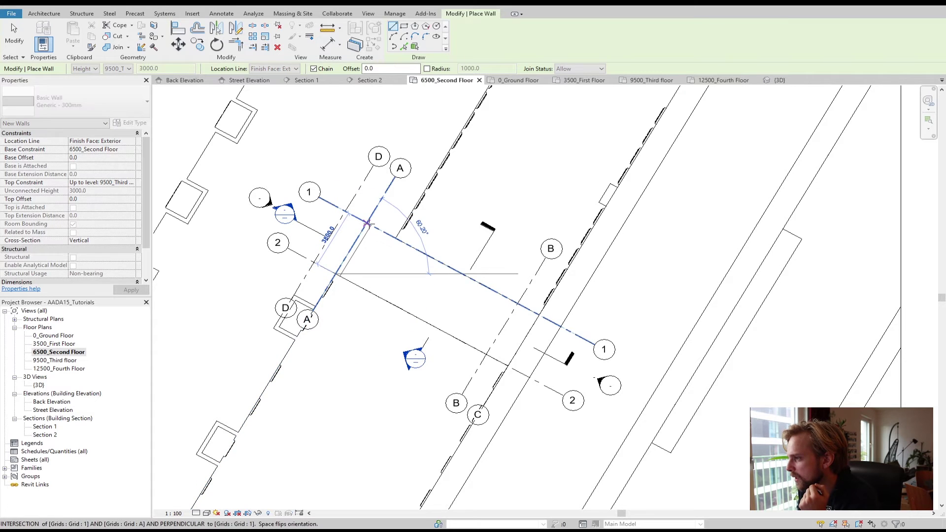
pyautogui.scroll(4, 525, 313)
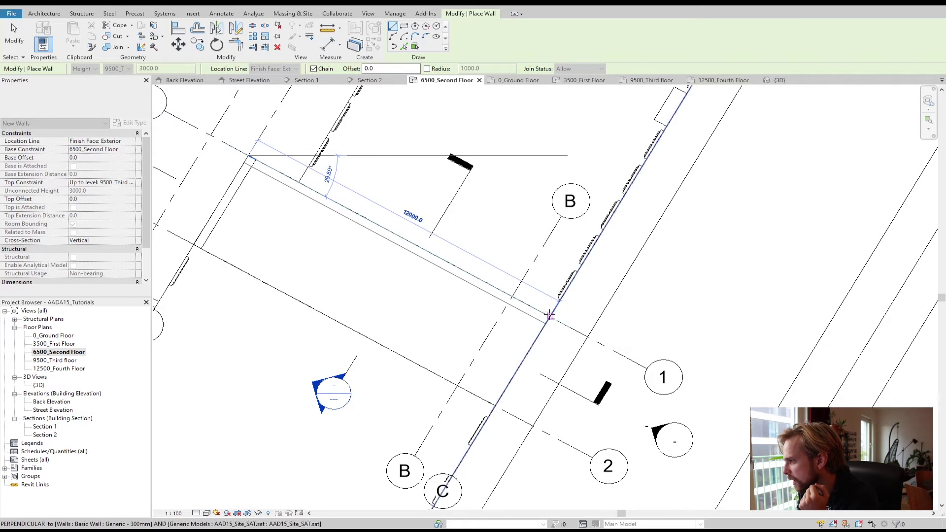
pyautogui.click(550, 315)
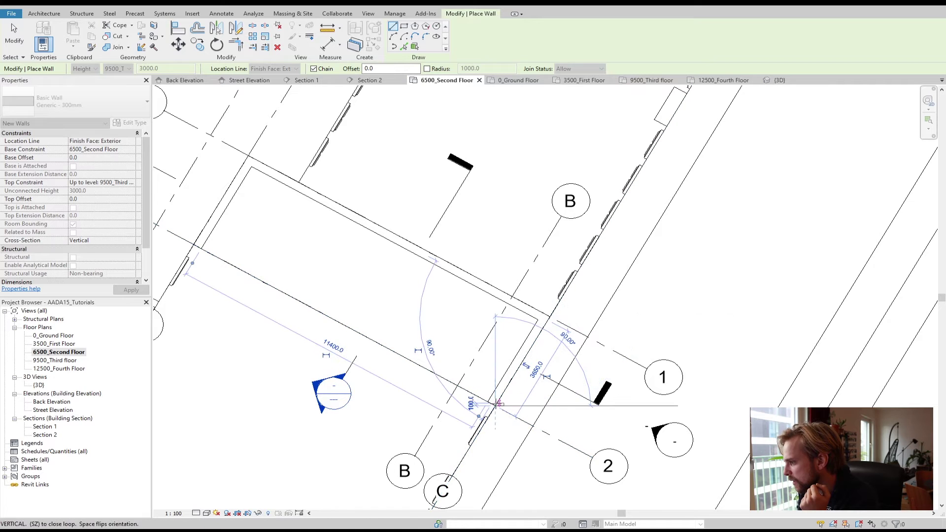
pyautogui.click(496, 403)
pyautogui.click(193, 240)
pyautogui.press('s')
pyautogui.press('z')
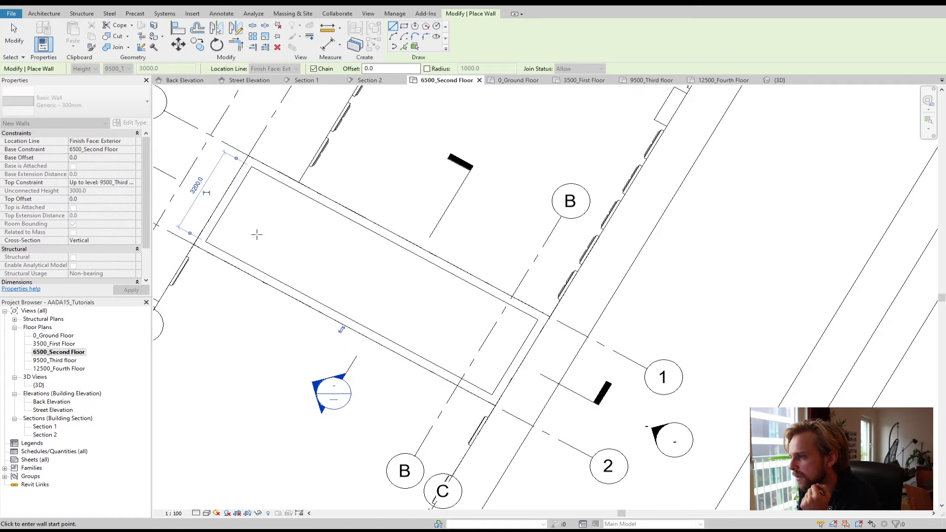
pyautogui.scroll(-1, 278, 231)
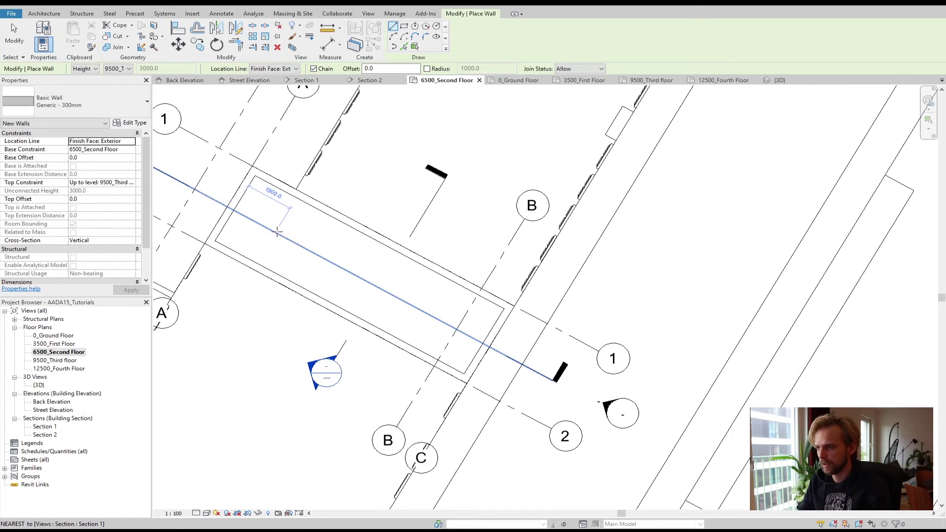
pyautogui.press('Escape')
pyautogui.press('Escape')
# Step: Open the 9500_Third floor plan
pyautogui.doubleClick(59, 360)
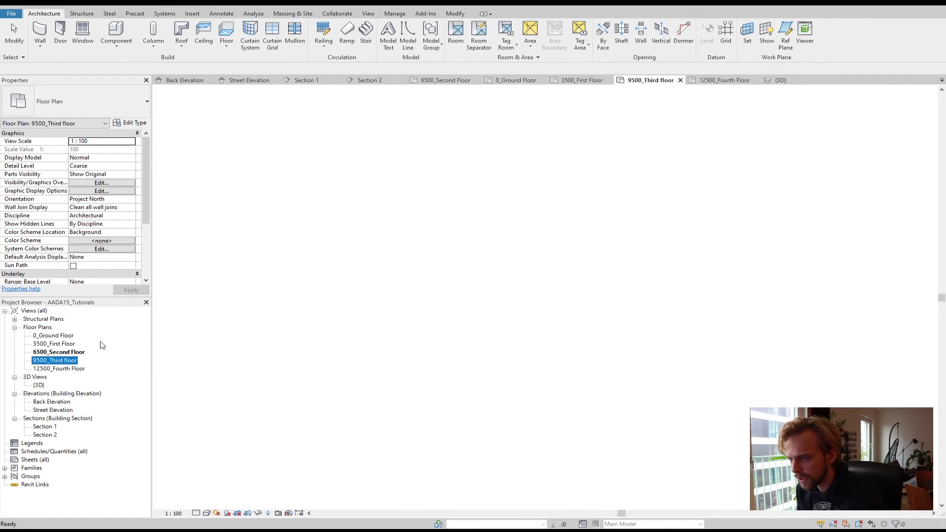
pyautogui.scroll(2, 342, 184)
pyautogui.scroll(1, 334, 188)
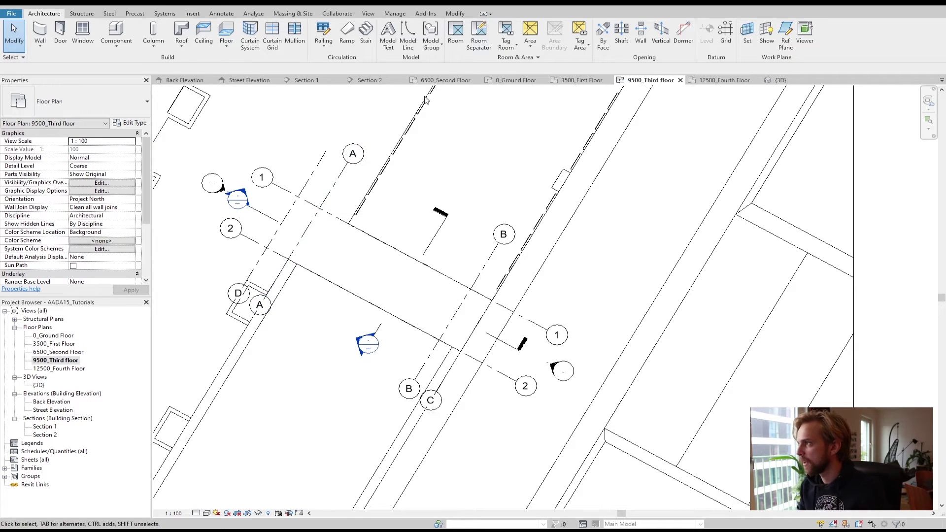
# Step: Create grid E offset 2000 from grid A, with a bubble at its other end
pyautogui.click(726, 33)
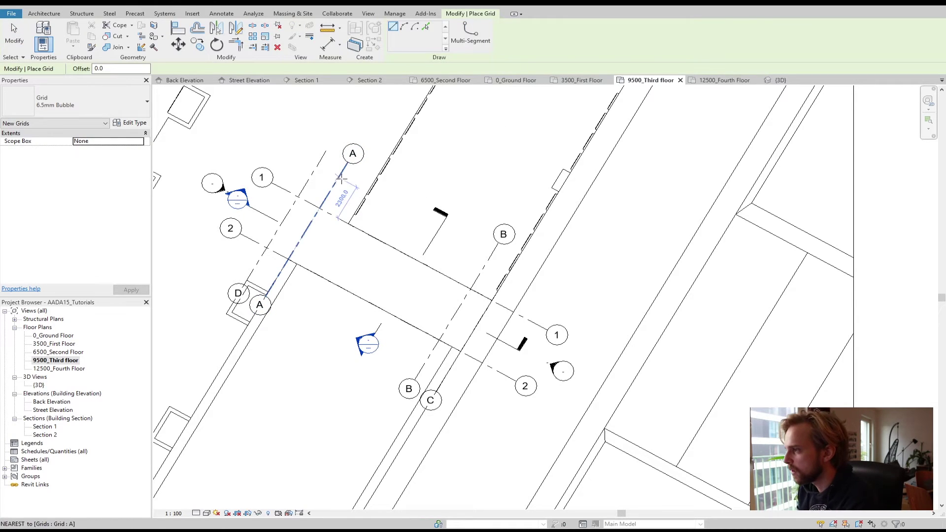
pyautogui.click(98, 68)
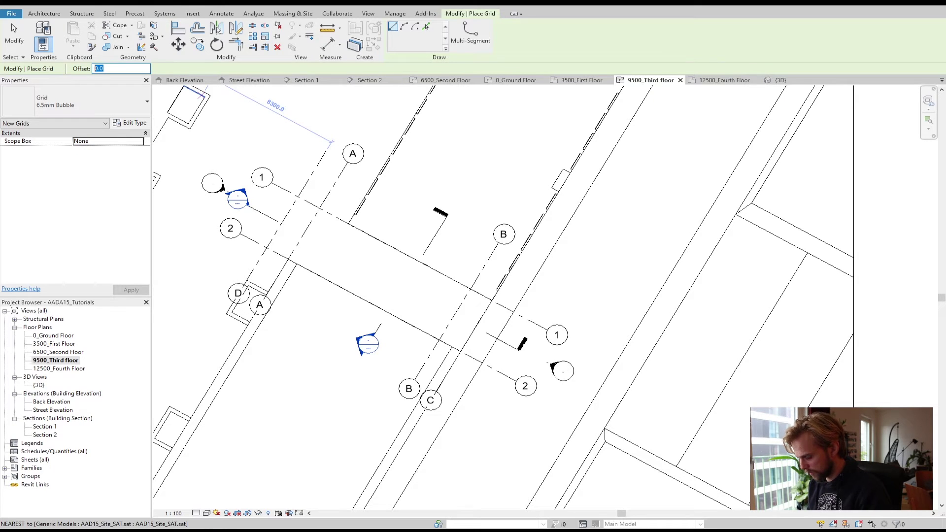
pyautogui.write('2000.0')
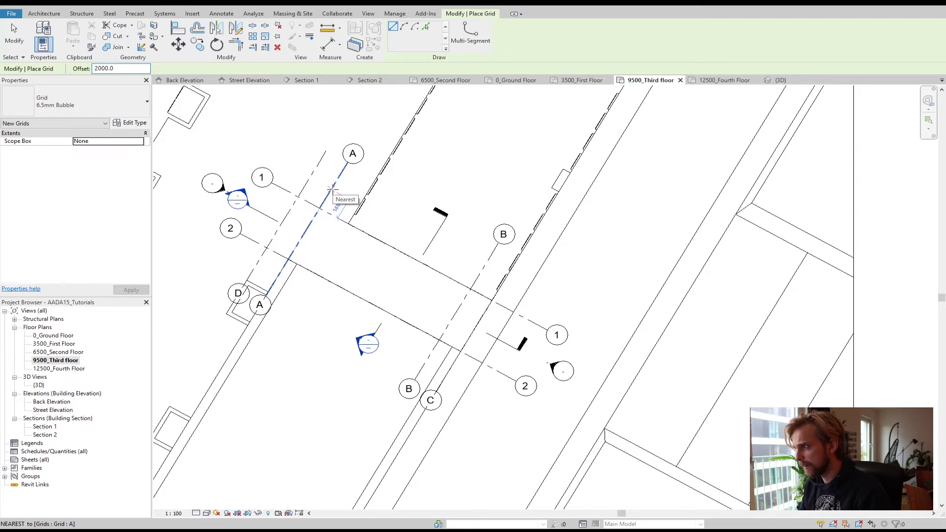
pyautogui.write('pl')
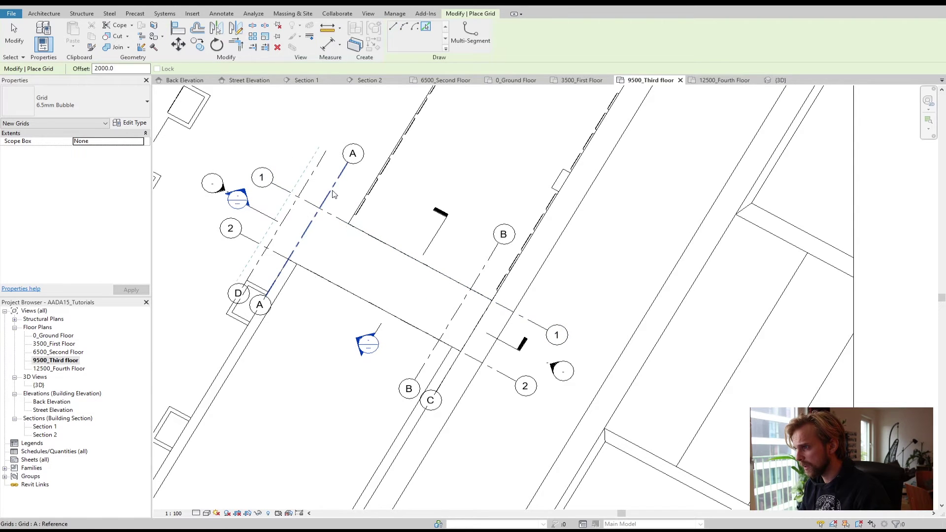
pyautogui.click(335, 196)
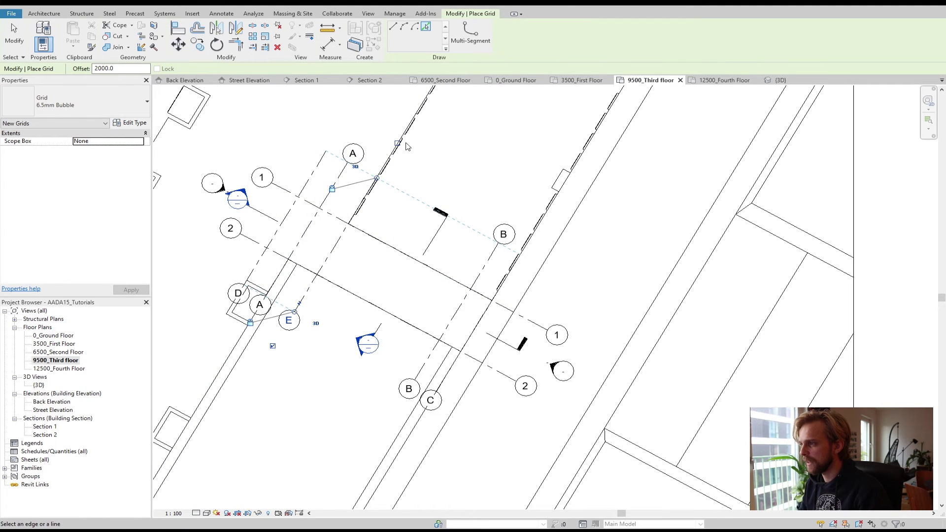
pyautogui.click(398, 144)
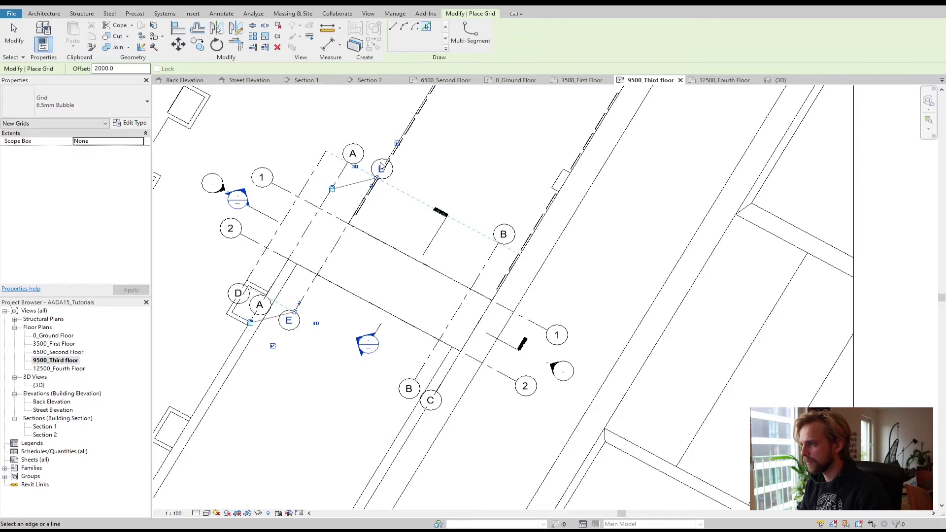
# Step: Add another 2000-offset grid beside the line near grid A
pyautogui.scroll(2, 348, 193)
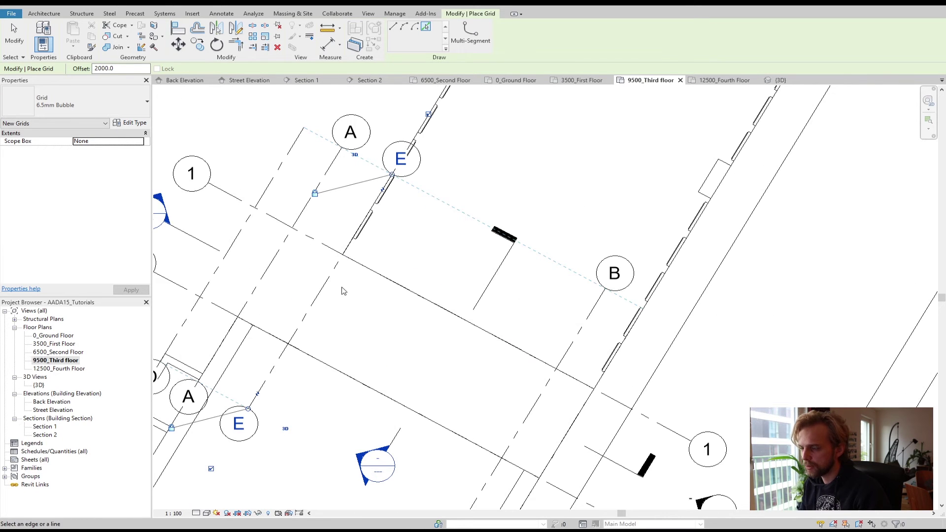
pyautogui.moveTo(382, 209); pyautogui.dragTo(427, 184, button='middle')
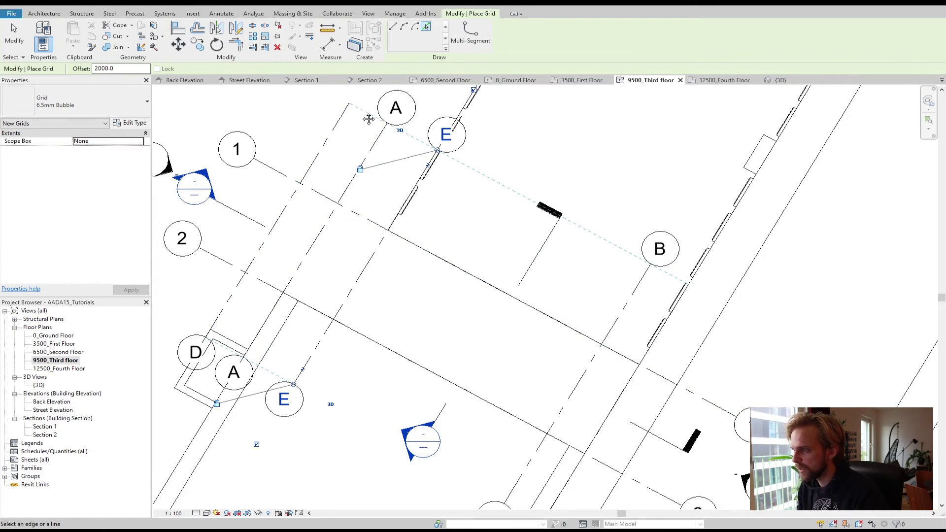
pyautogui.moveTo(368, 119); pyautogui.dragTo(363, 183, button='middle')
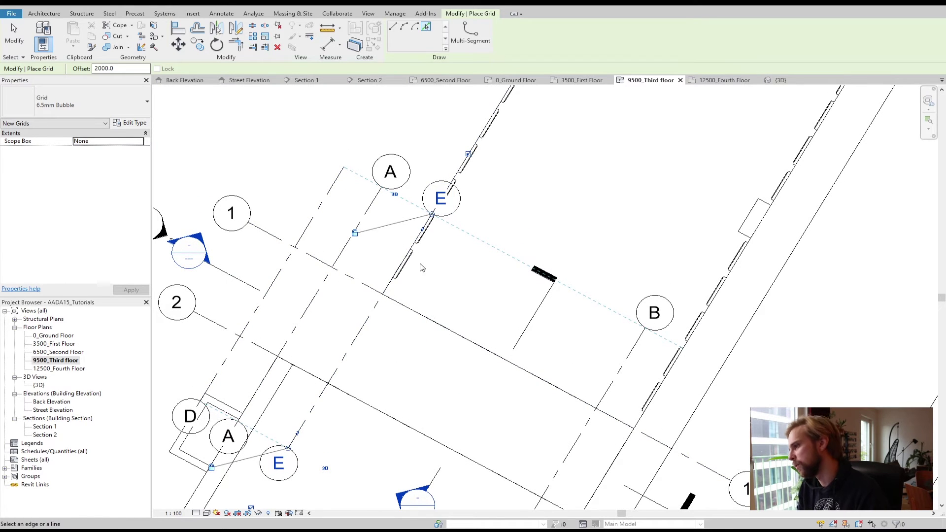
pyautogui.click(337, 175)
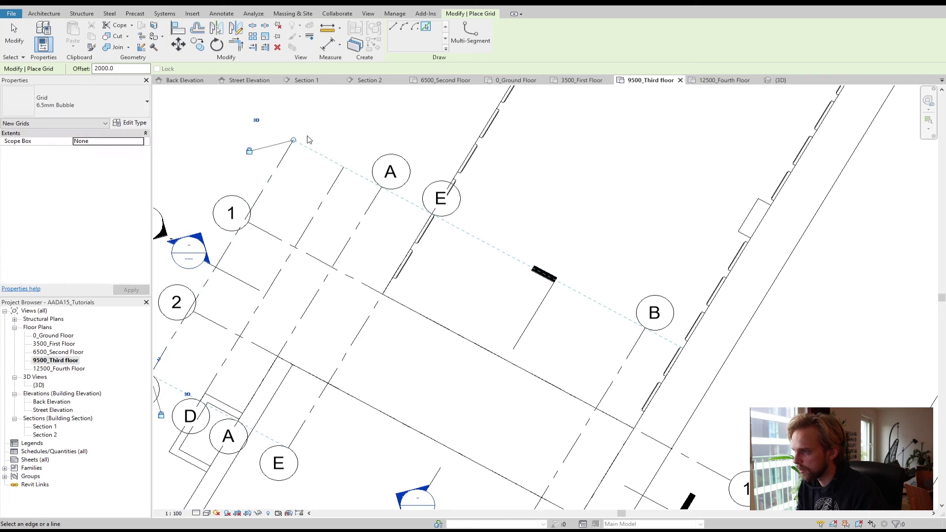
pyautogui.scroll(-1, 314, 161)
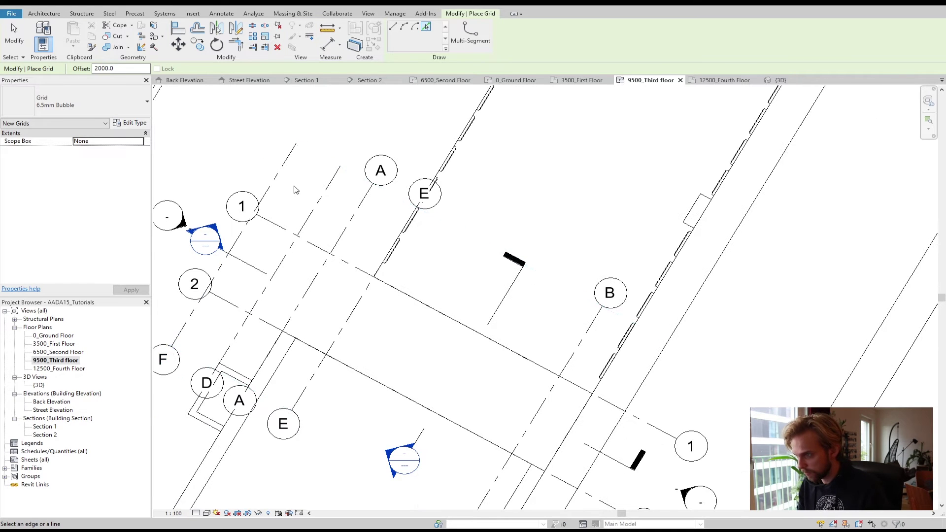
pyautogui.press('Escape')
pyautogui.press('Escape')
# Step: Turn on the top bubble of grid D
pyautogui.click(281, 175)
pyautogui.press('Escape')
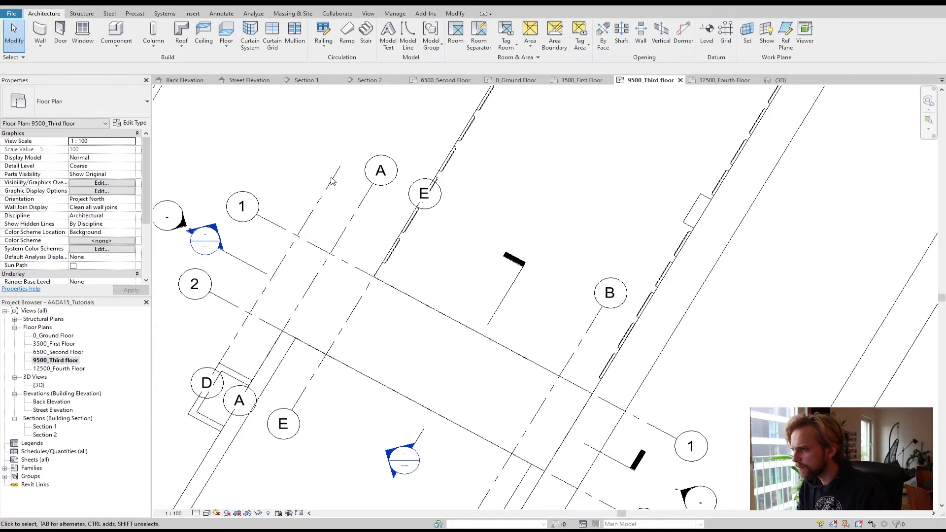
pyautogui.click(337, 170)
pyautogui.click(372, 117)
pyautogui.press('Escape')
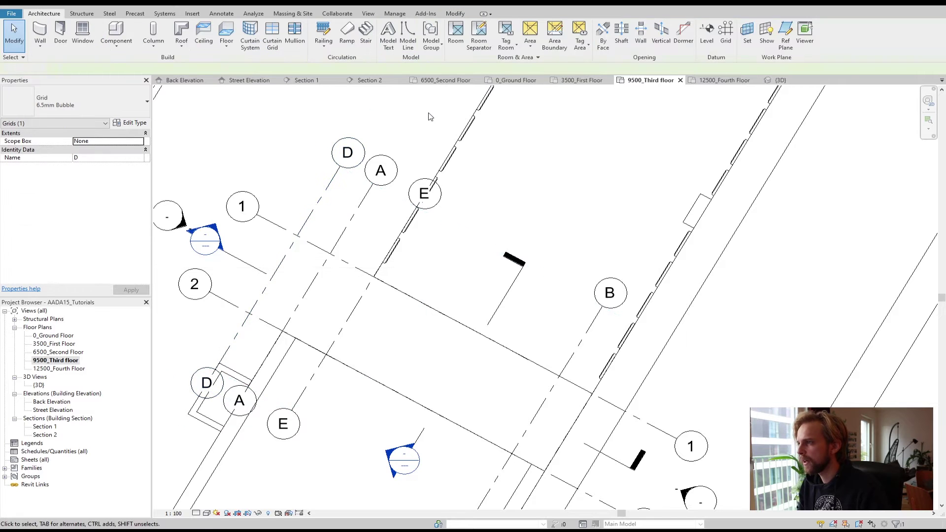
pyautogui.scroll(-1, 431, 119)
pyautogui.moveTo(446, 312); pyautogui.dragTo(363, 243, button='middle')
pyautogui.scroll(1, 365, 240)
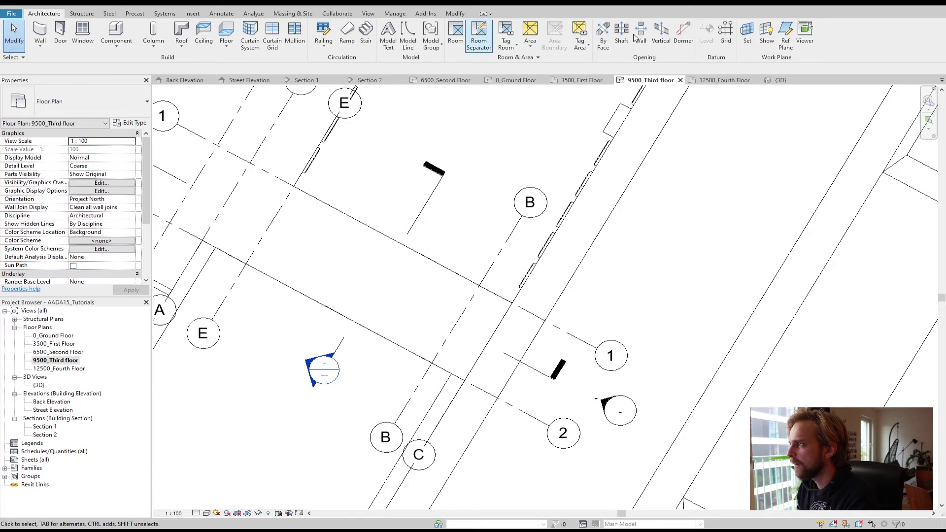
# Step: Draw a wall rectangle along grids 2, E, 1 and B, then inspect one wall's properties
pyautogui.click(40, 31)
pyautogui.click(432, 363)
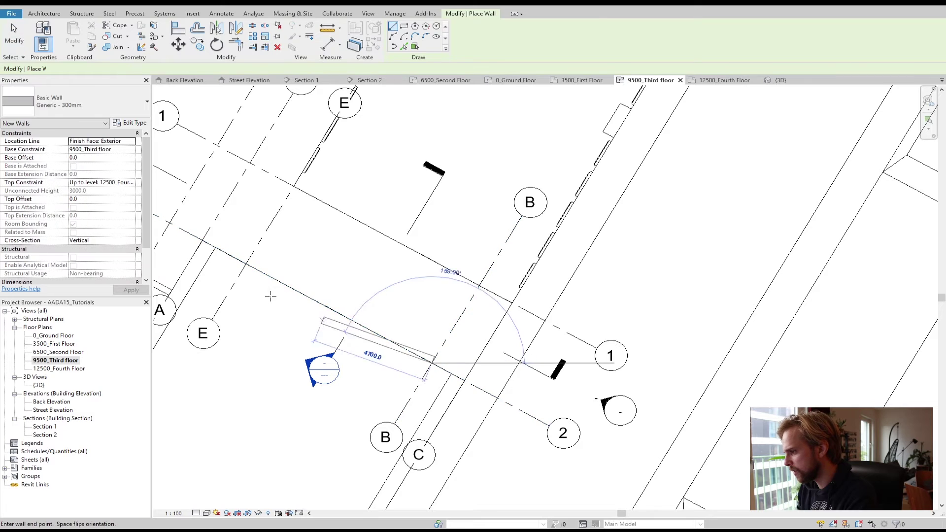
pyautogui.click(247, 264)
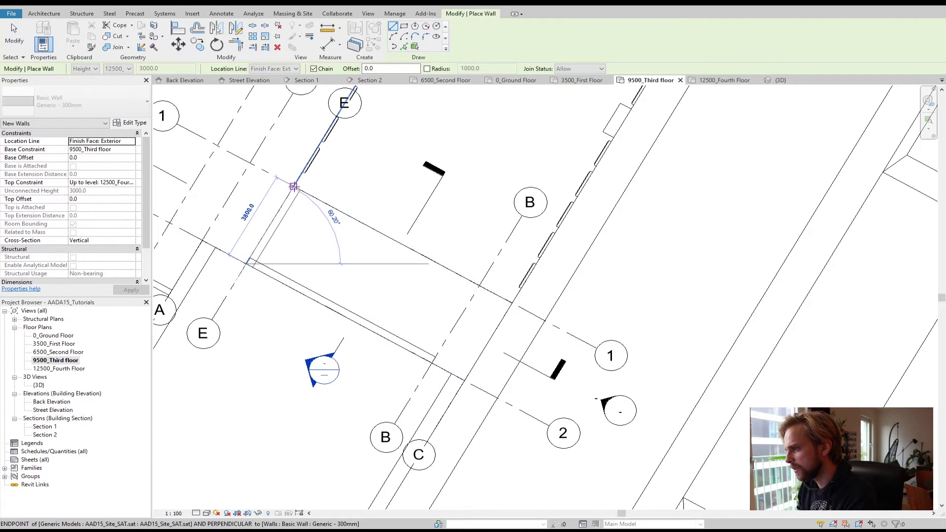
pyautogui.click(294, 186)
pyautogui.click(476, 287)
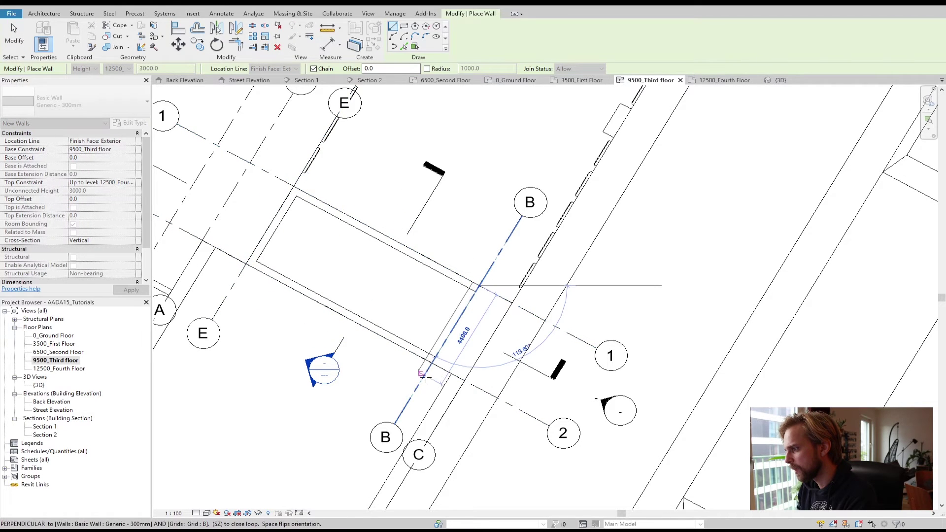
pyautogui.click(431, 363)
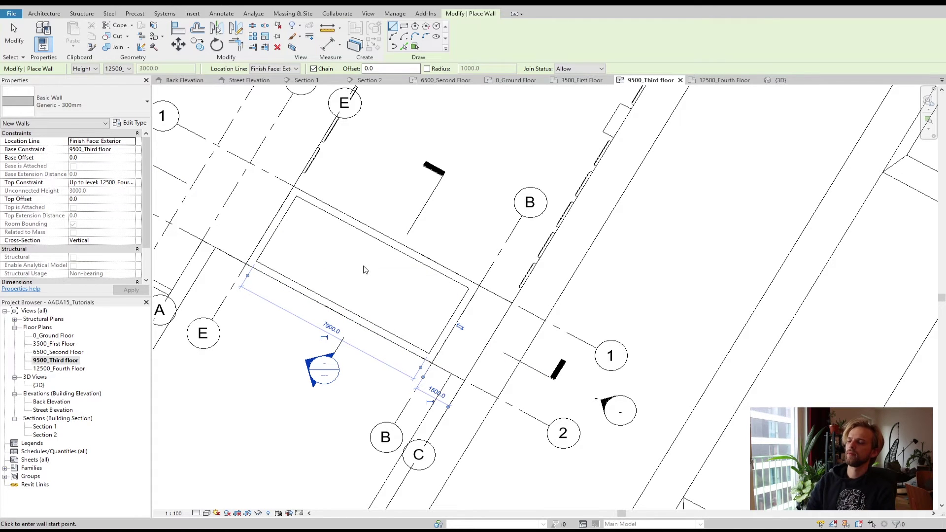
pyautogui.press('Escape')
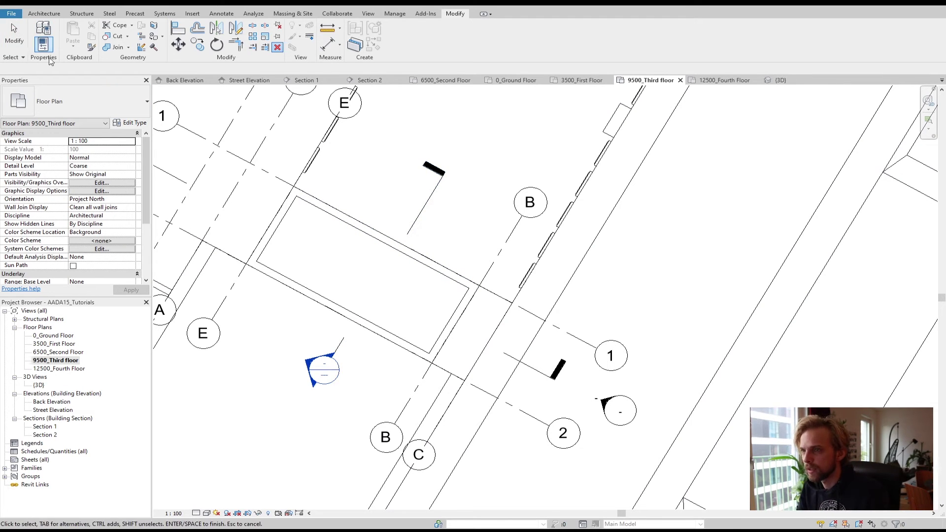
pyautogui.click(327, 214)
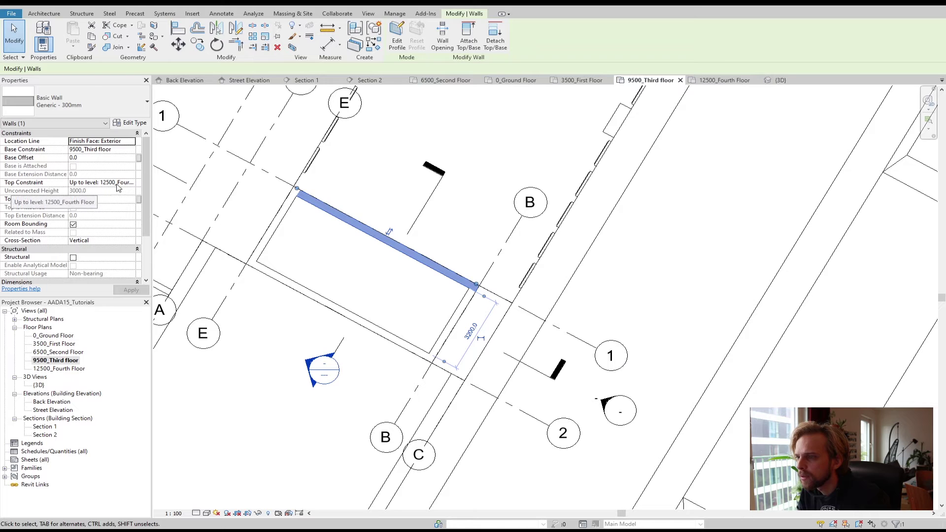
pyautogui.click(411, 160)
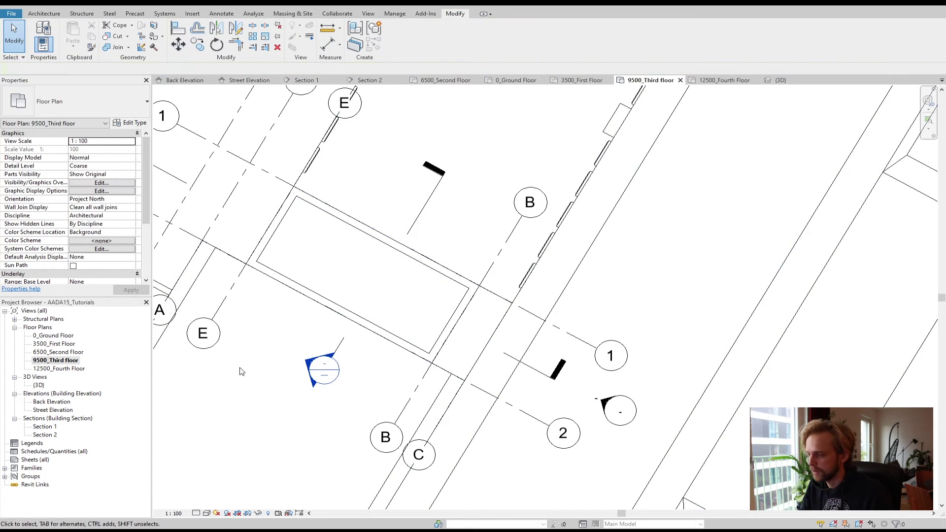
# Step: Switch to the 3D view and orbit to an oblique aerial view of the building
pyautogui.click(783, 80)
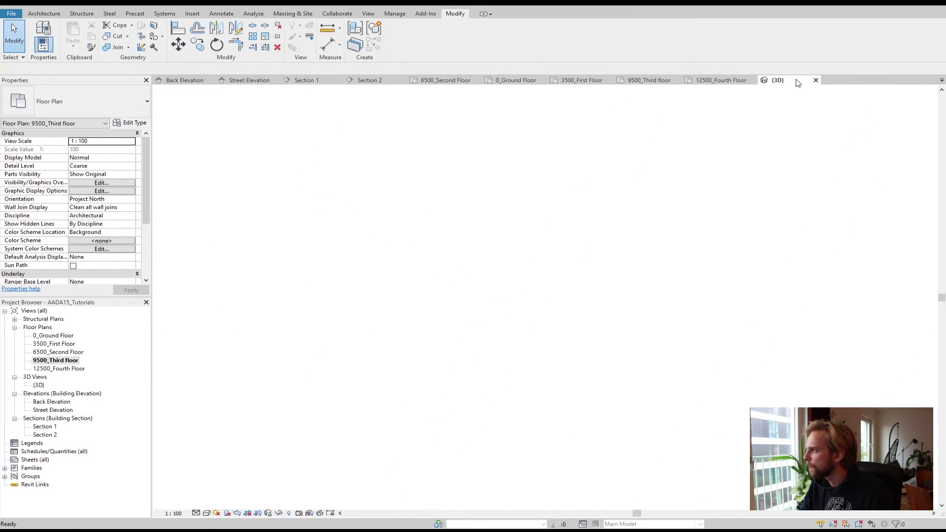
pyautogui.keyDown('shift'); pyautogui.moveTo(452, 293); pyautogui.dragTo(352, 198, button='middle'); pyautogui.keyUp('shift')
pyautogui.scroll(5, 394, 360)
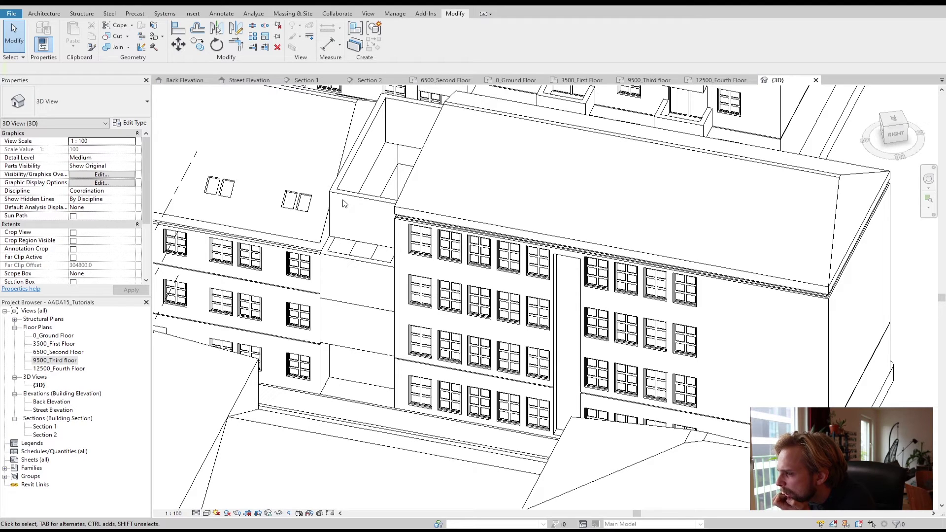
pyautogui.moveTo(363, 206)
pyautogui.keyDown('shift'); pyautogui.mouseDown(button='middle')
pyautogui.moveTo(372, 177)
pyautogui.moveTo(348, 147)
pyautogui.moveTo(338, 185)
pyautogui.moveTo(517, 271)
pyautogui.moveTo(417, 202)
pyautogui.moveTo(378, 202)
pyautogui.mouseUp(button='middle'); pyautogui.keyUp('shift')
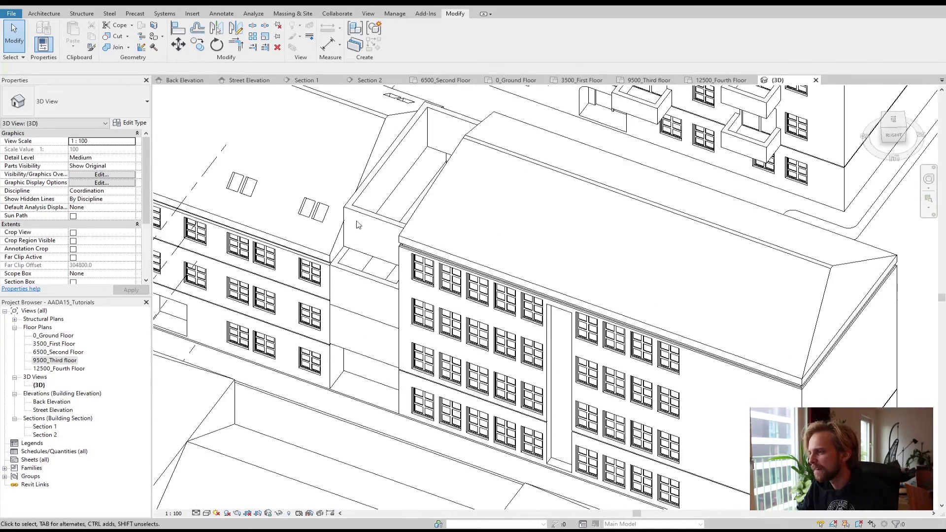
pyautogui.scroll(2, 377, 201)
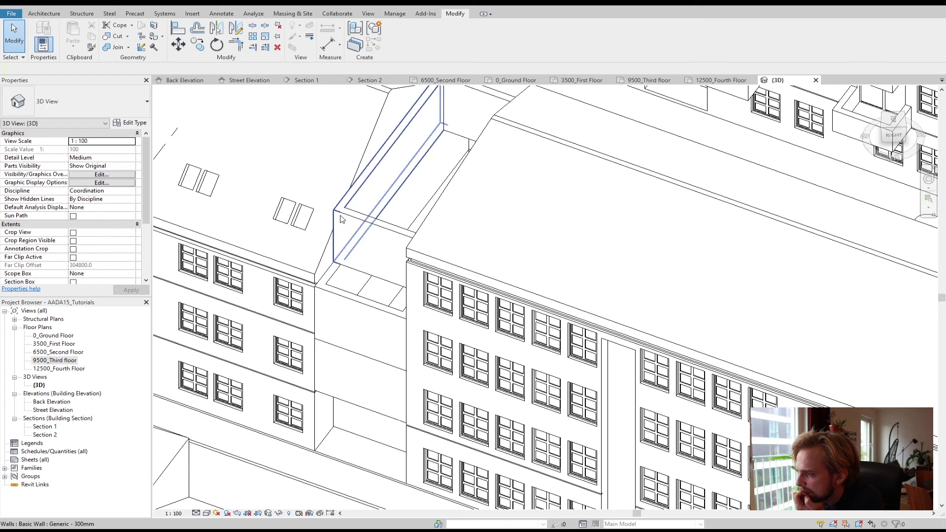
# Step: Change the upper volume's end wall dimension from 11400 to 10000
pyautogui.click(353, 219)
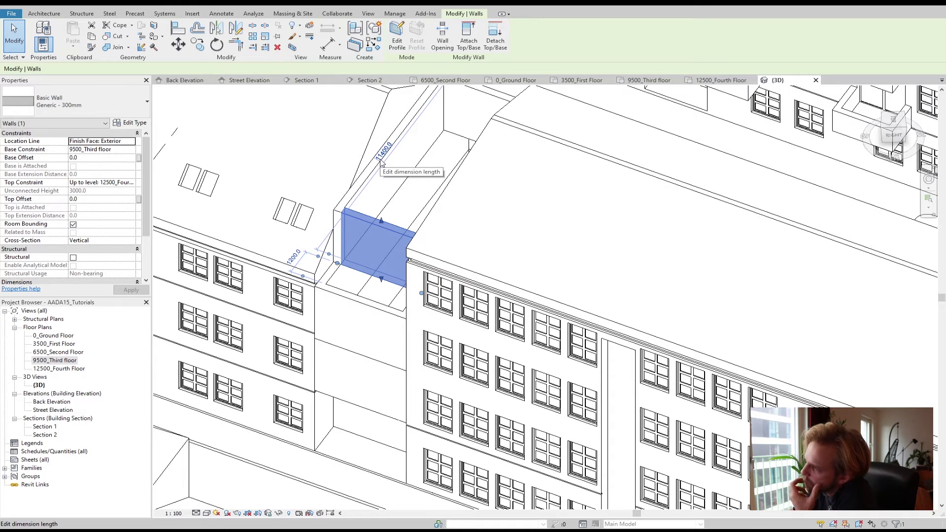
pyautogui.click(380, 160)
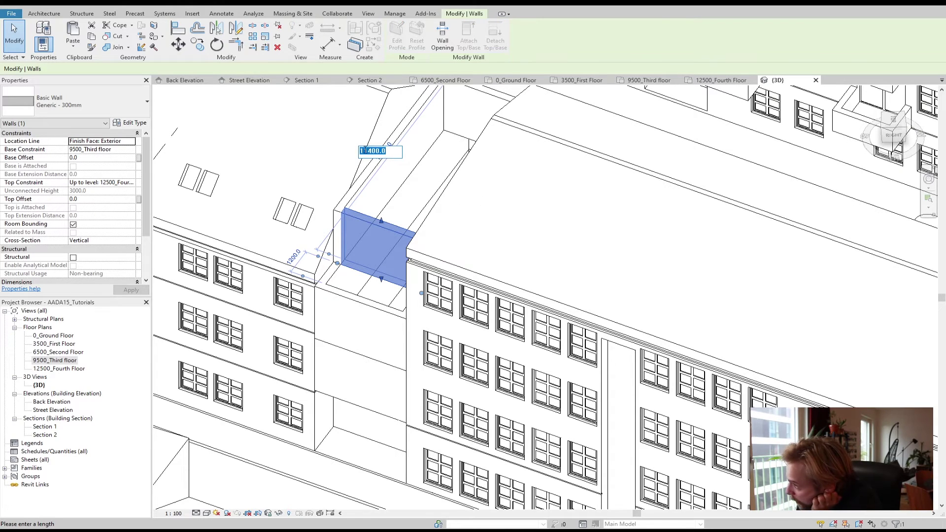
pyautogui.moveTo(363, 151); pyautogui.dragTo(376, 151)
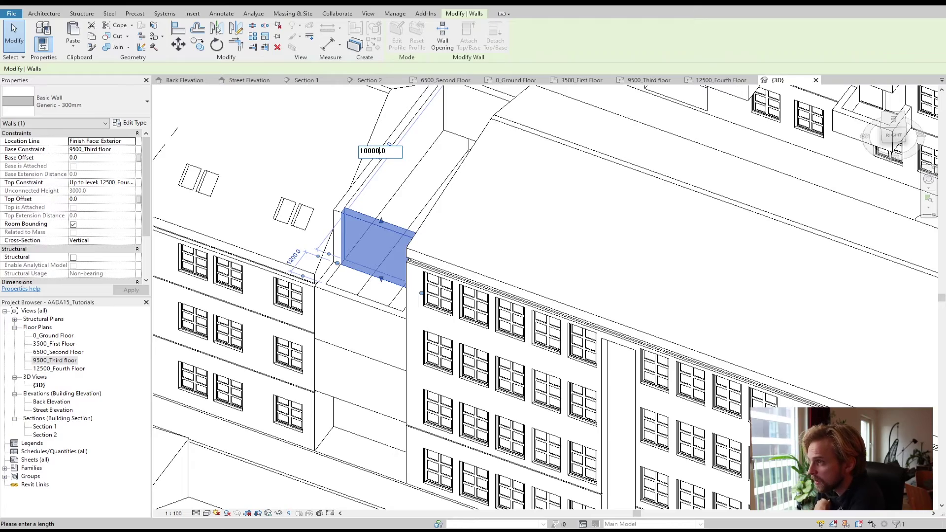
pyautogui.press('Return')
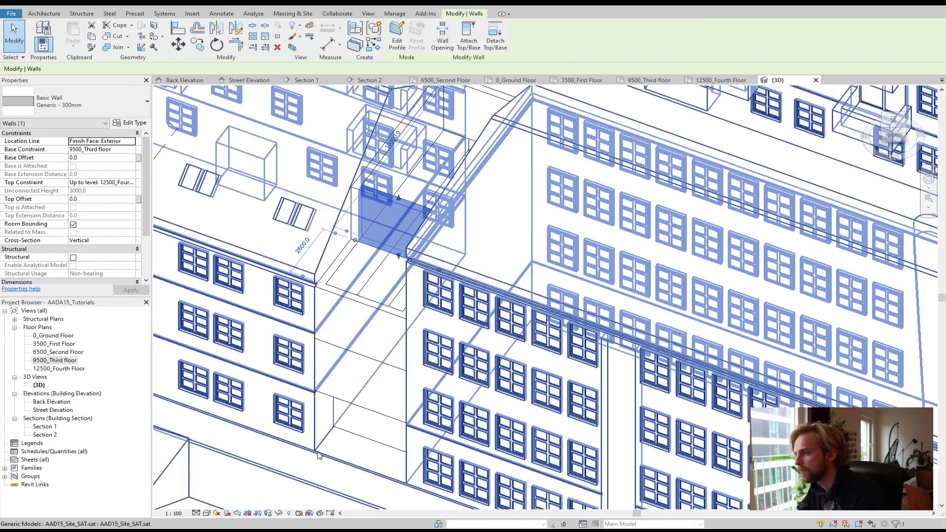
pyautogui.press('Escape')
pyautogui.scroll(-2, 427, 296)
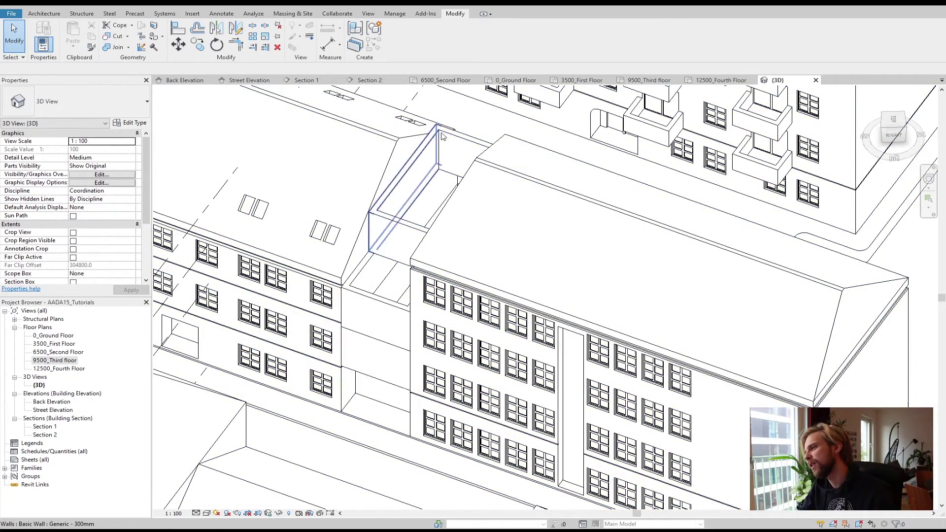
# Step: Open the Section 1 building section and bring up its visual style options
pyautogui.scroll(-2, 352, 419)
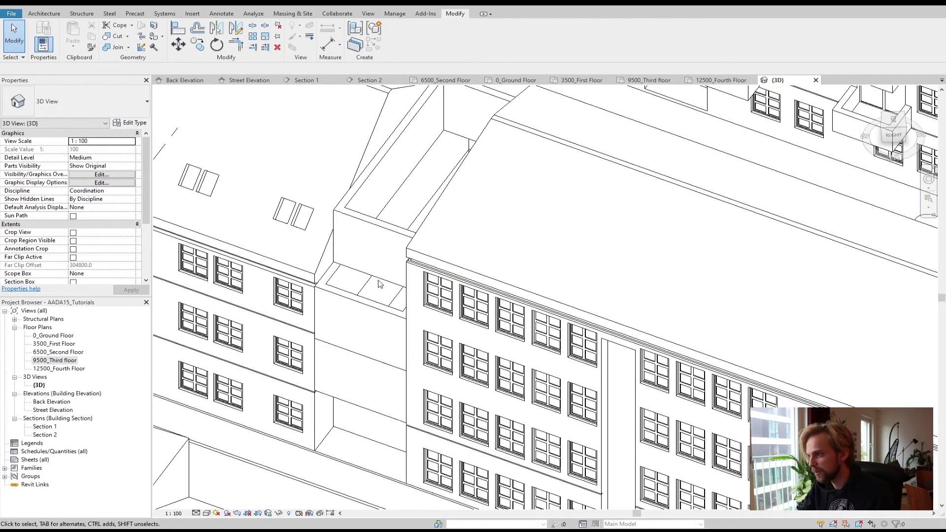
pyautogui.keyDown('shift'); pyautogui.moveTo(366, 443); pyautogui.dragTo(333, 232, button='middle'); pyautogui.keyUp('shift')
pyautogui.scroll(2, 333, 232)
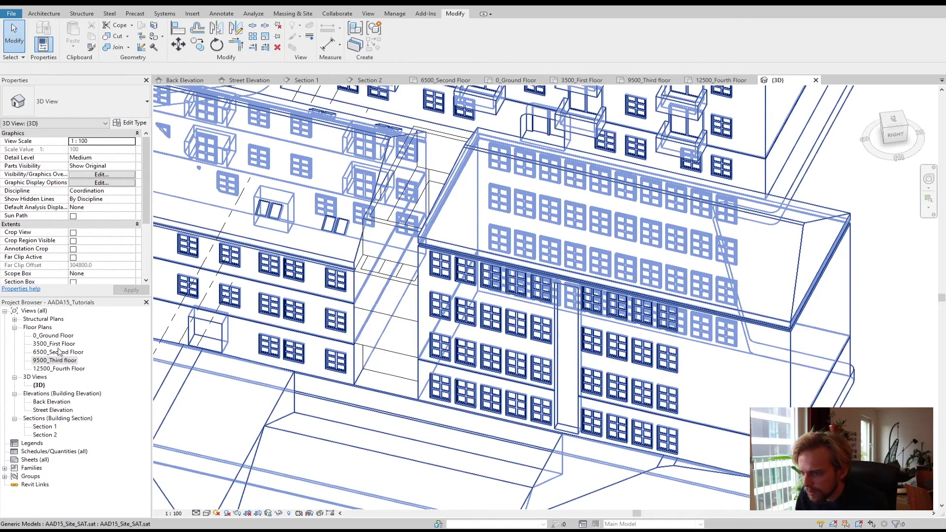
pyautogui.doubleClick(46, 427)
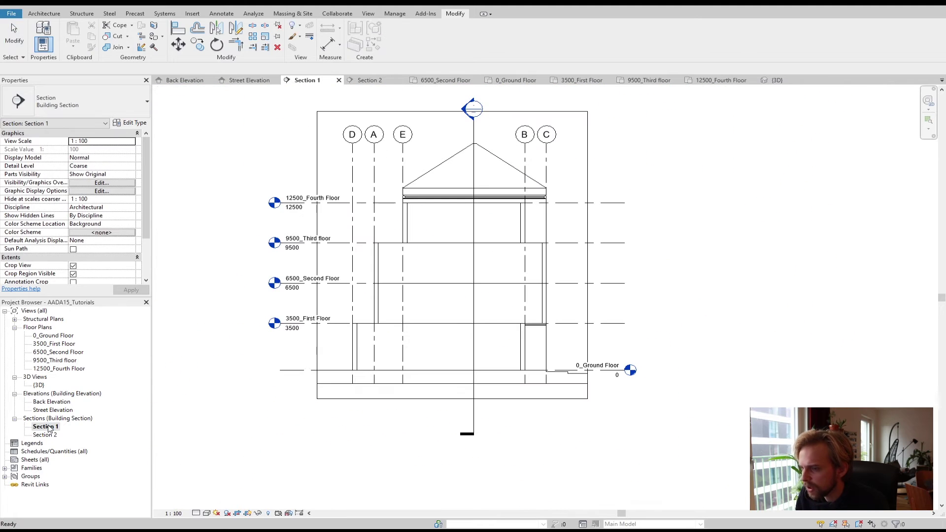
pyautogui.moveTo(741, 351); pyautogui.dragTo(724, 342, button='middle')
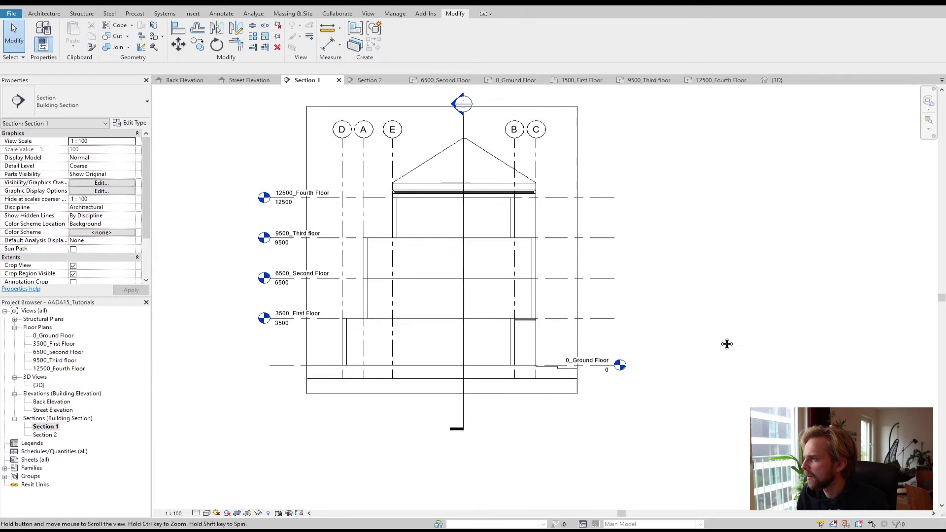
pyautogui.click(206, 513)
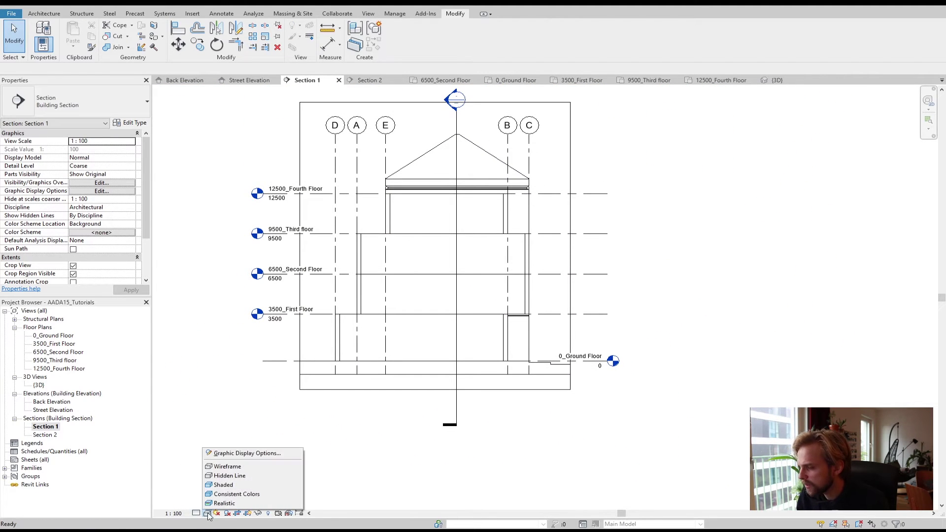
# Step: Set Section 1 to Consistent Colors, save the project, and open the 0_Ground Floor plan
pyautogui.click(244, 493)
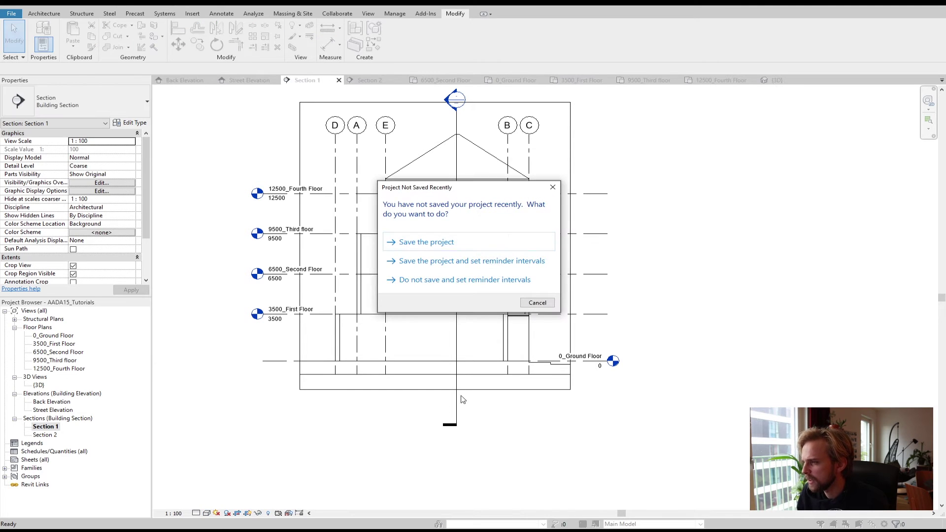
pyautogui.click(432, 244)
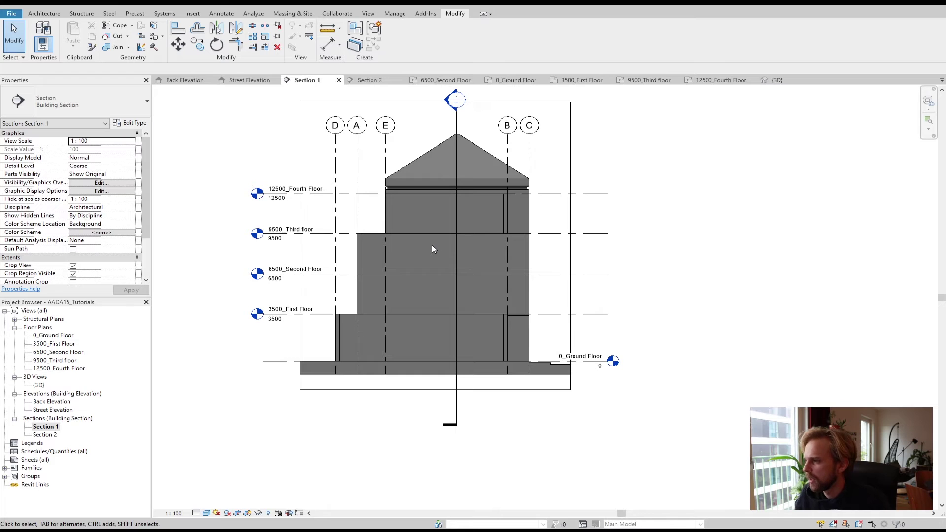
pyautogui.scroll(3, 414, 239)
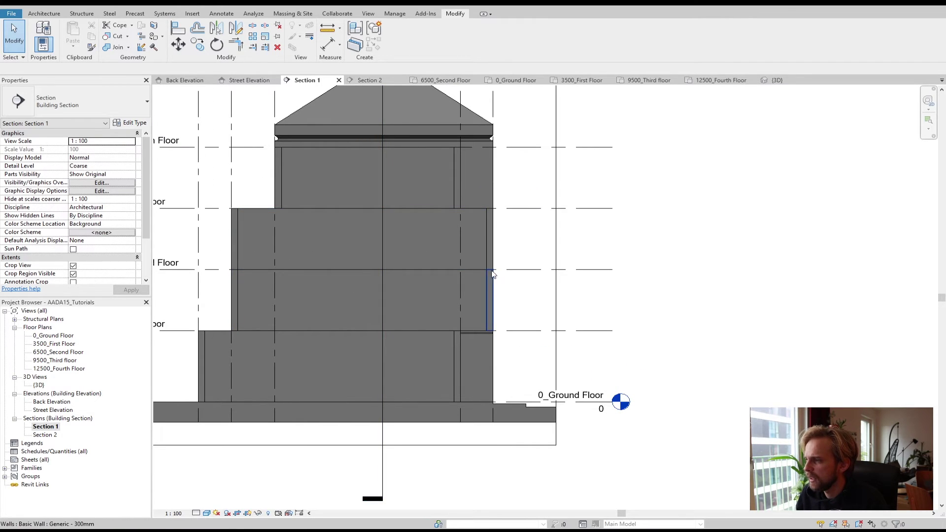
pyautogui.scroll(3, 469, 348)
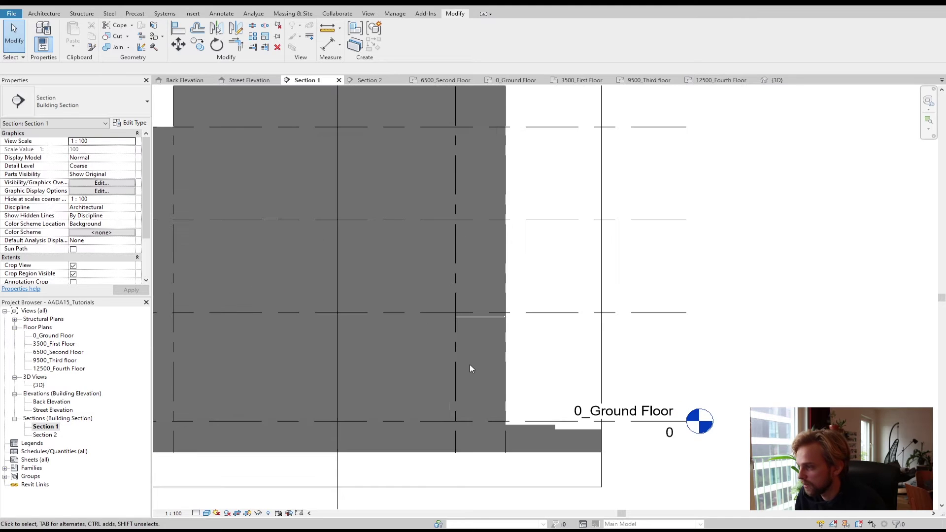
pyautogui.scroll(-5, 474, 327)
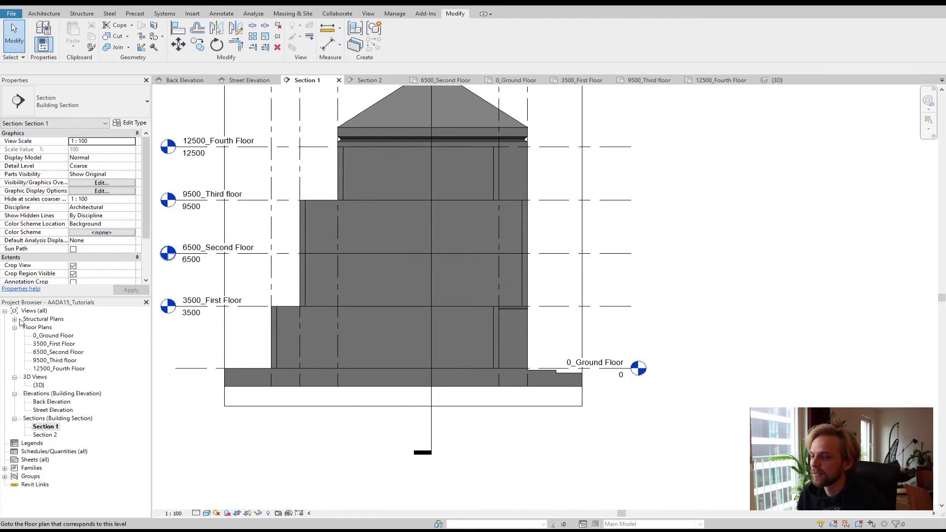
pyautogui.doubleClick(52, 335)
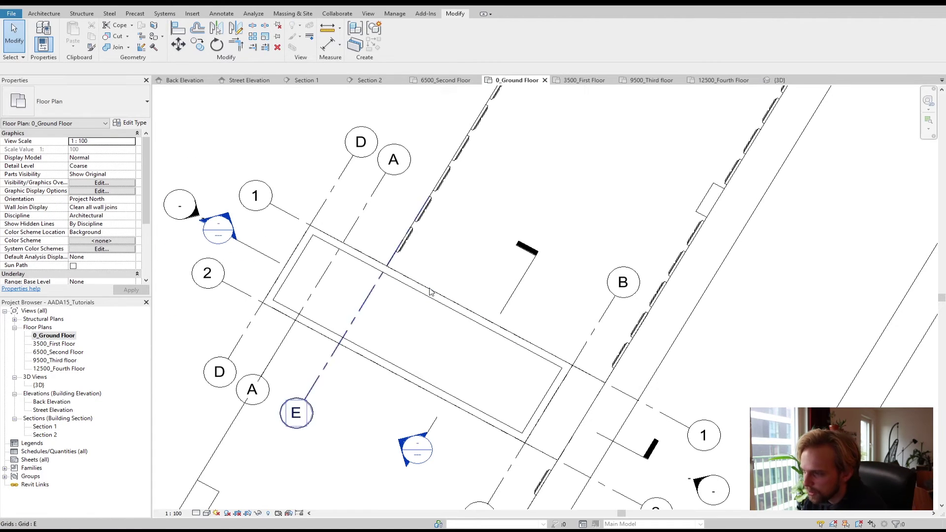
# Step: Start a new floor sketch on the 0_Ground Floor plan from the Architecture tab
pyautogui.moveTo(415, 331); pyautogui.dragTo(393, 309, button='middle')
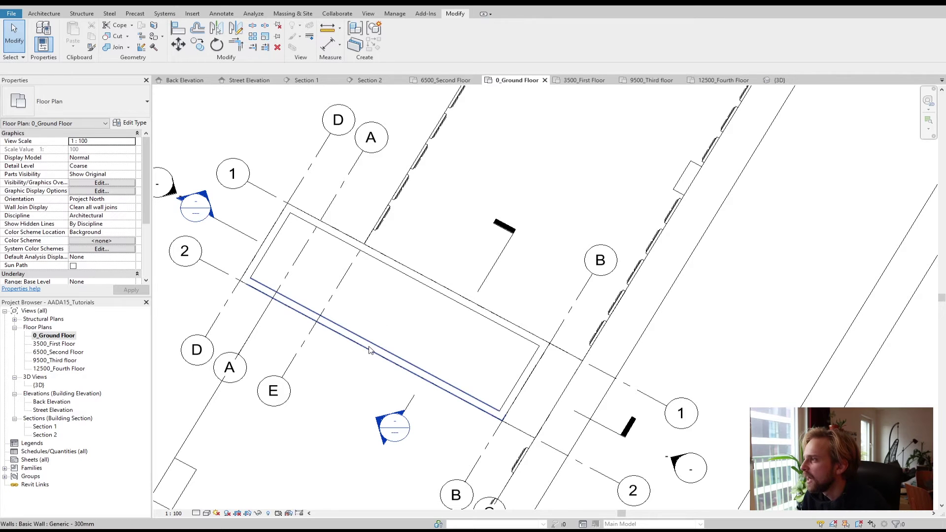
pyautogui.click(33, 14)
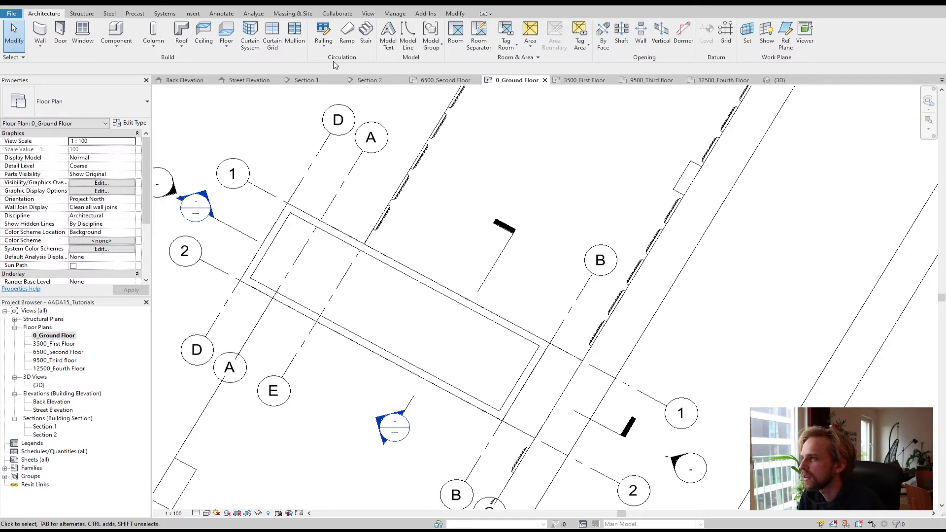
pyautogui.click(225, 30)
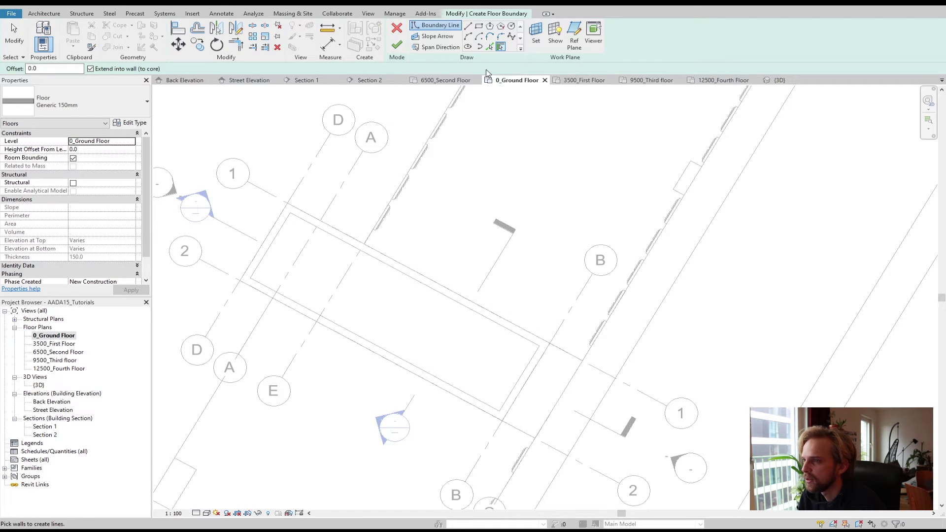
# Step: Pick the four ground-floor walls as a Generic 150mm floor boundary, creating a 36.480 m² floor
pyautogui.click(59, 102)
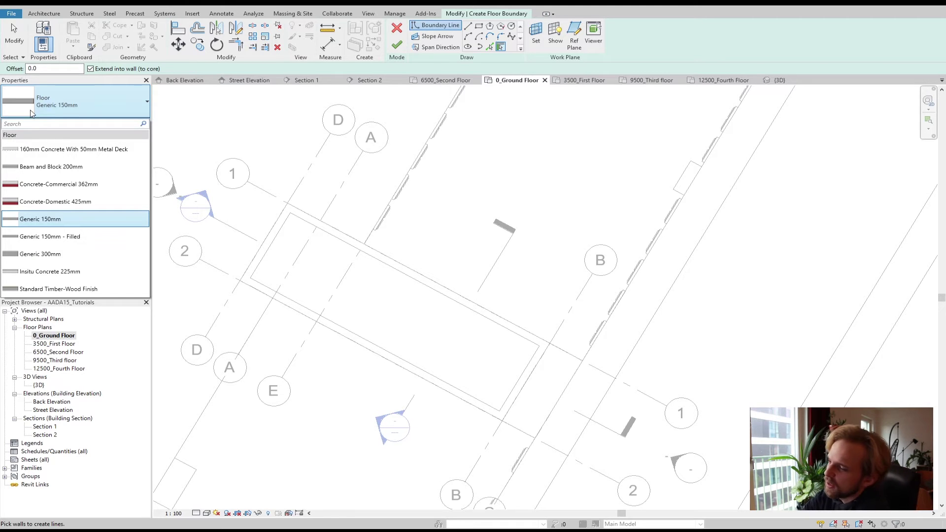
pyautogui.moveTo(100, 217)
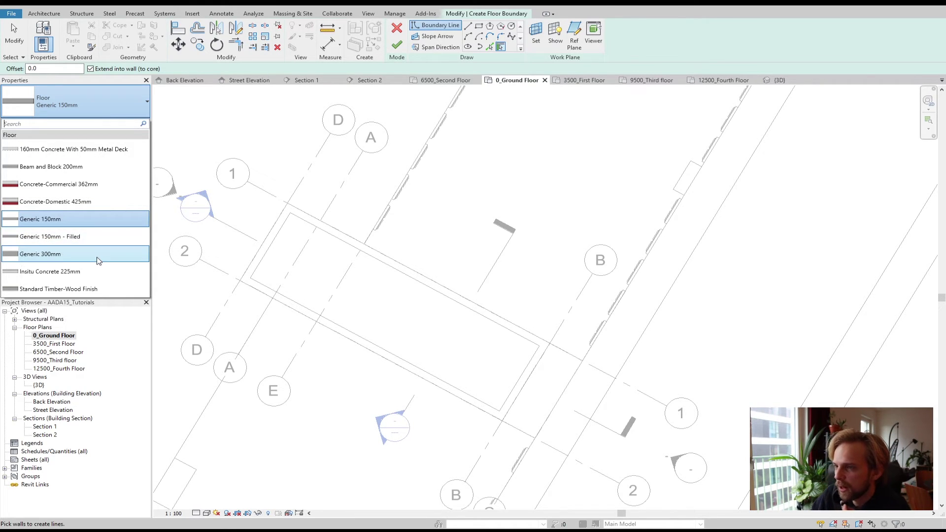
pyautogui.moveTo(98, 261)
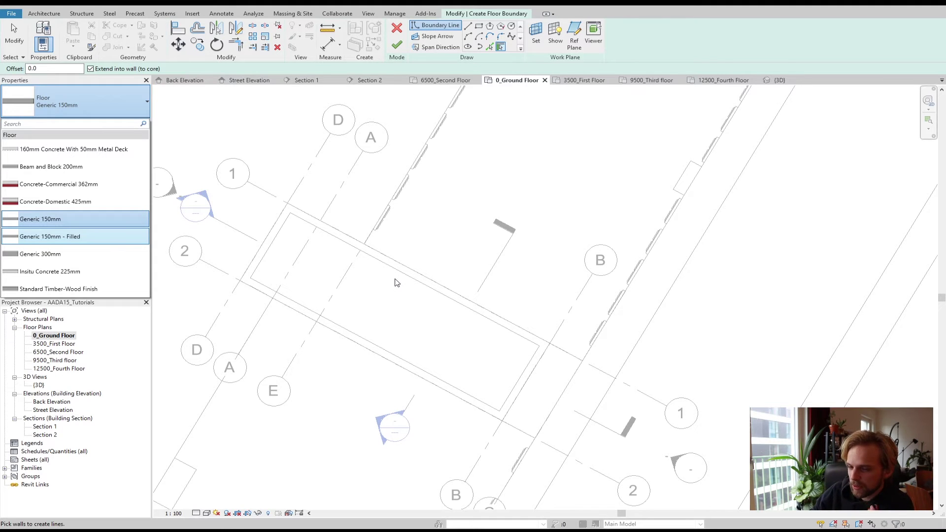
pyautogui.click(76, 219)
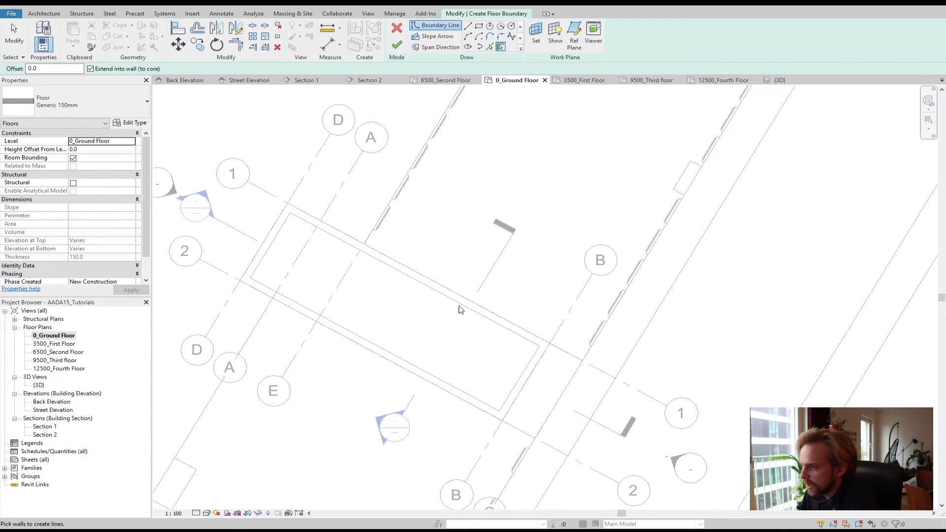
pyautogui.click(389, 360)
pyautogui.click(258, 269)
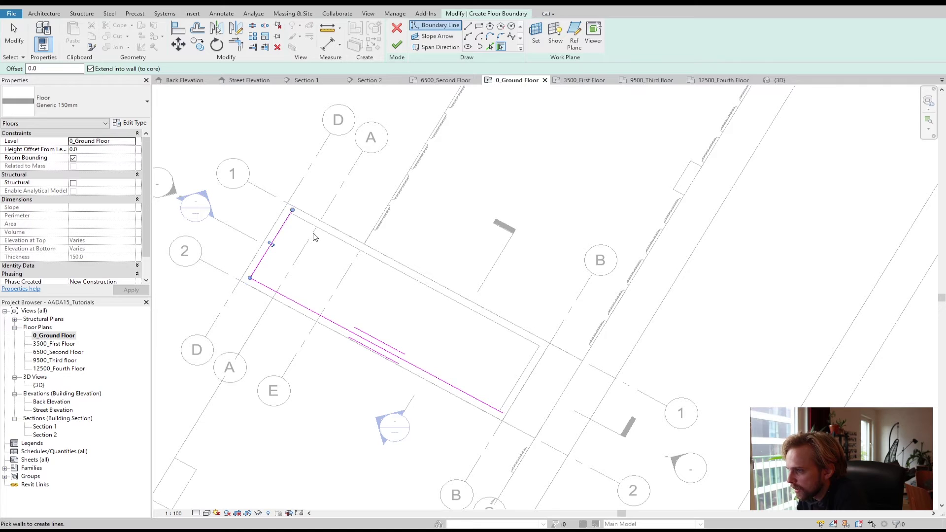
pyautogui.click(345, 242)
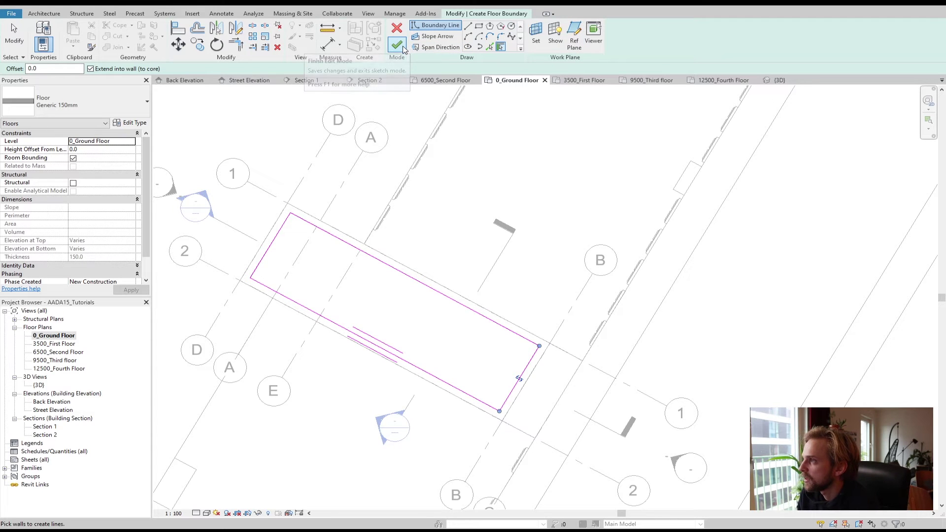
pyautogui.click(397, 45)
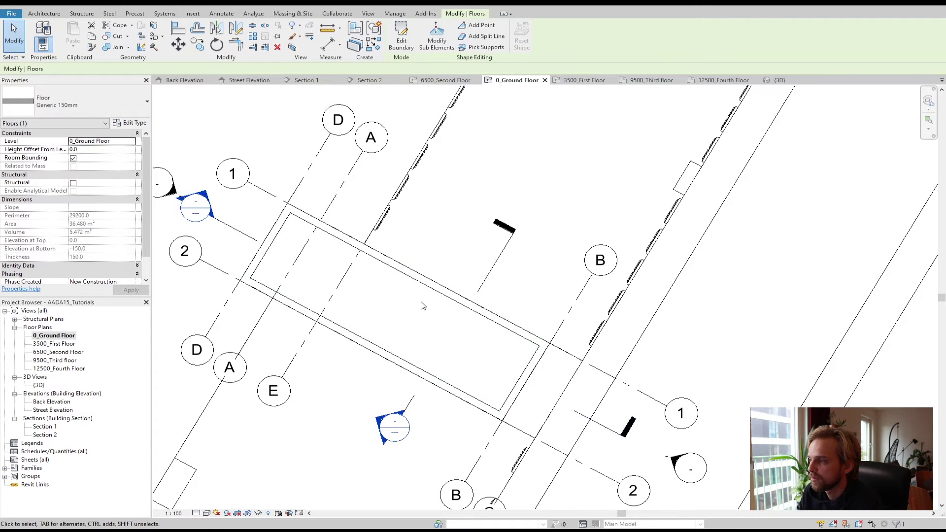
# Step: In Section 1, show the 0_Ground Floor level head on the left end only
pyautogui.press('Escape')
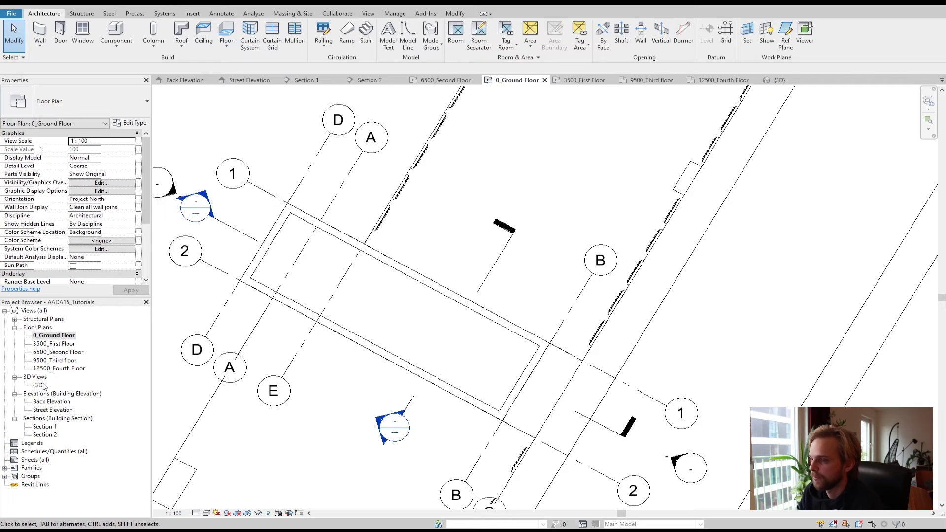
pyautogui.doubleClick(54, 344)
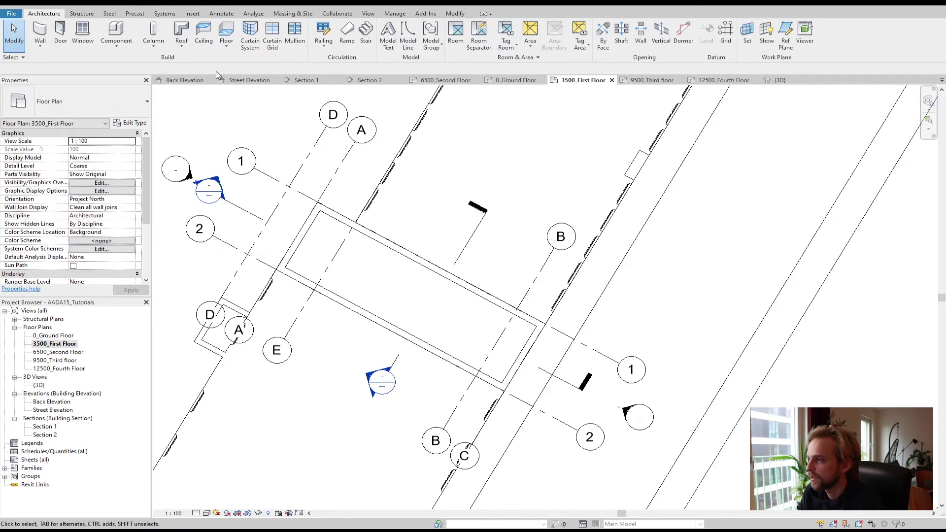
pyautogui.doubleClick(46, 427)
pyautogui.scroll(2, 334, 440)
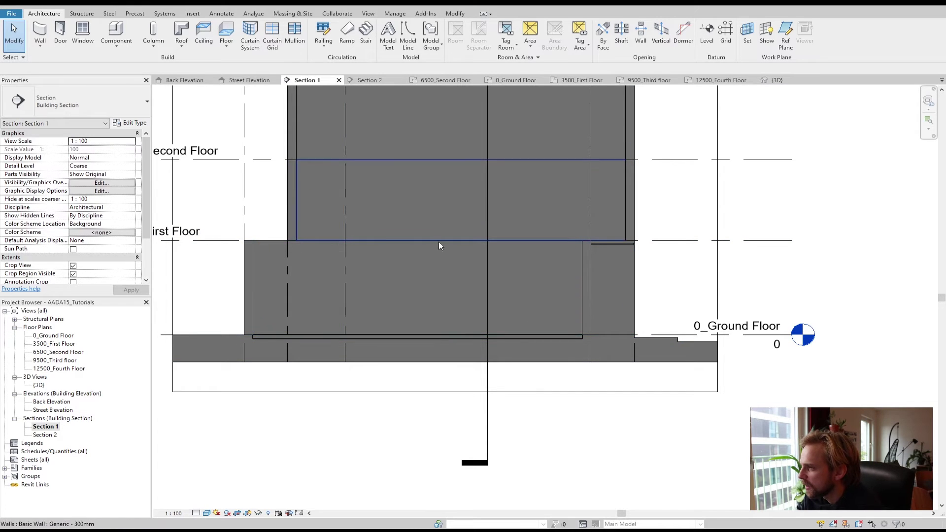
pyautogui.scroll(-2, 594, 247)
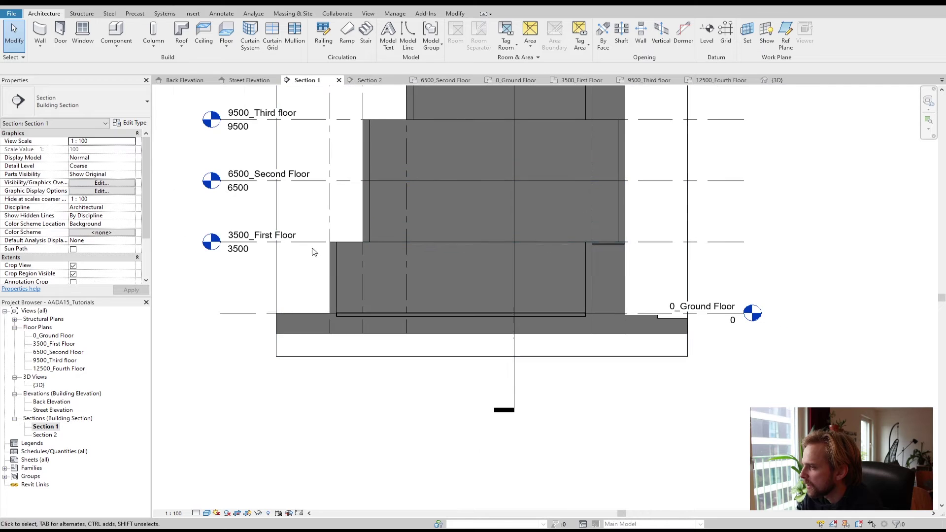
pyautogui.click(699, 314)
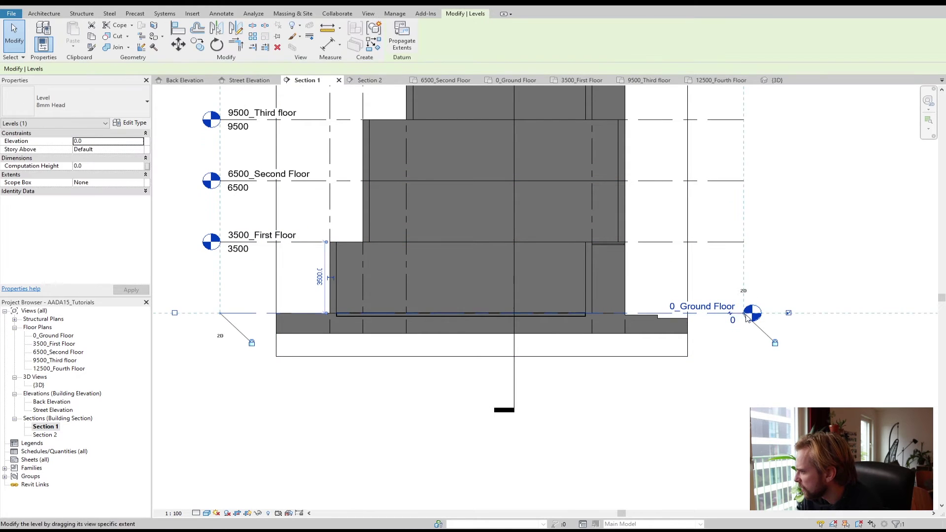
pyautogui.click(175, 313)
pyautogui.click(705, 343)
pyautogui.click(709, 314)
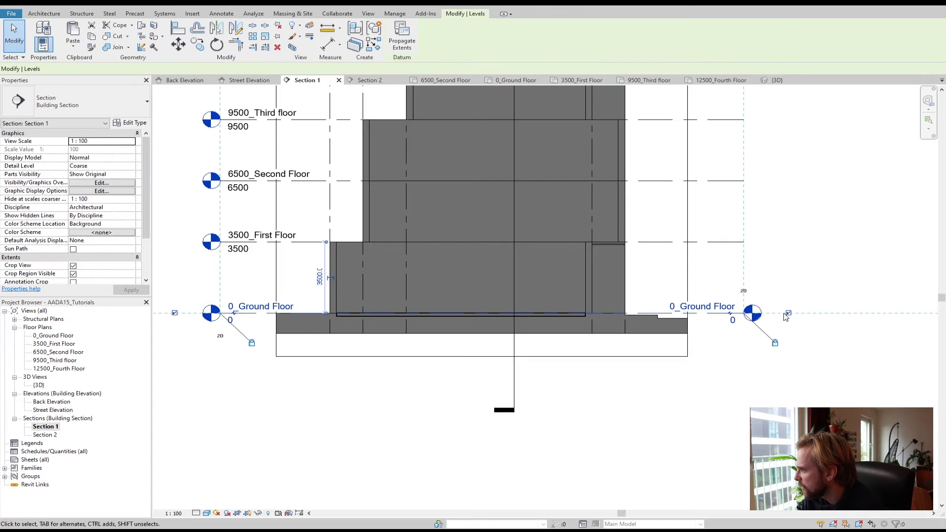
pyautogui.click(771, 314)
pyautogui.click(804, 257)
# Step: Open the 3500_First Floor plan
pyautogui.moveTo(516, 329); pyautogui.dragTo(510, 359, button='middle')
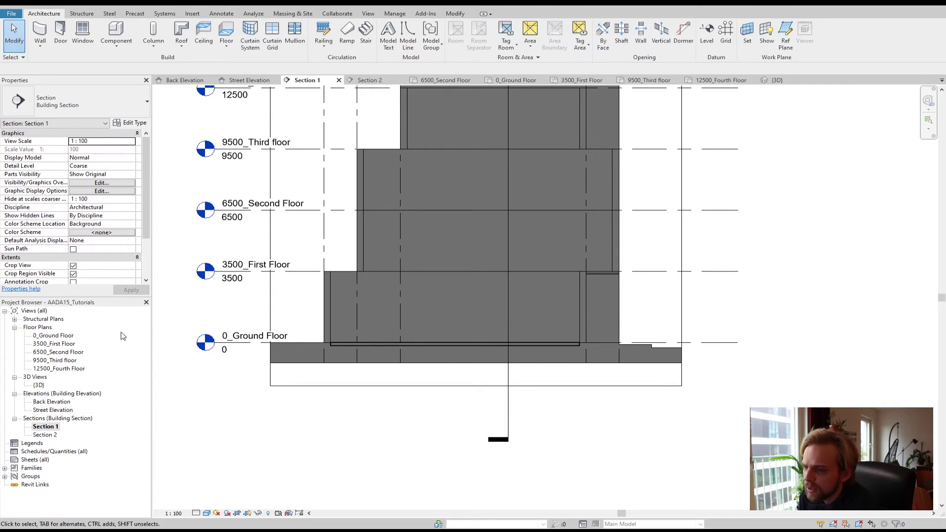
pyautogui.scroll(1, 335, 274)
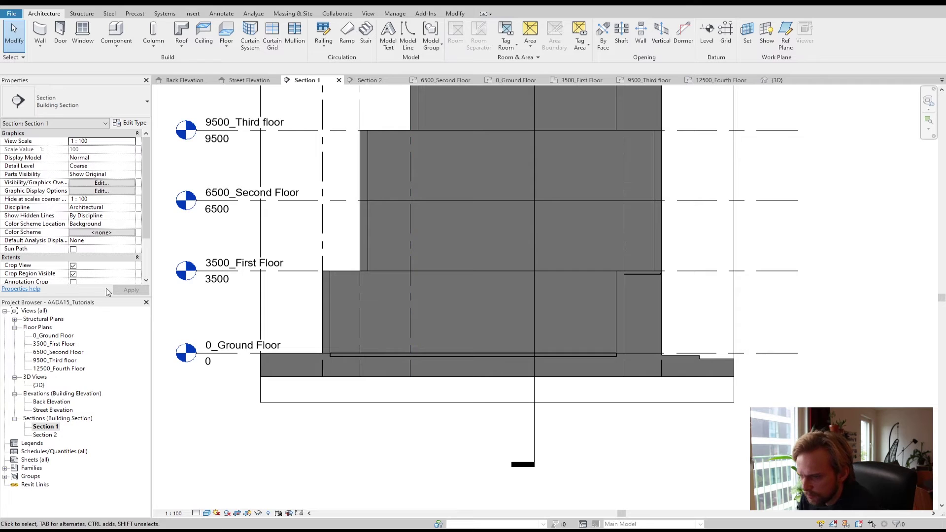
pyautogui.doubleClick(54, 344)
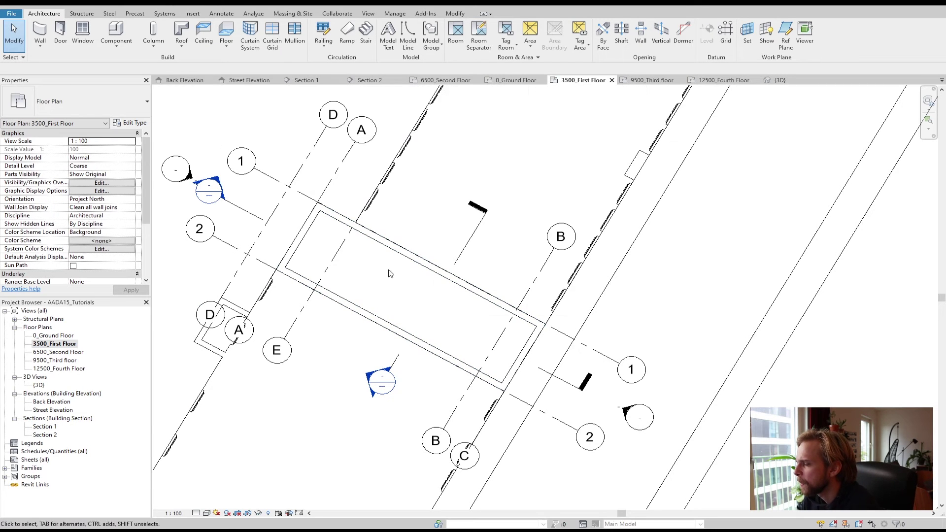
pyautogui.moveTo(391, 273); pyautogui.dragTo(383, 292, button='middle')
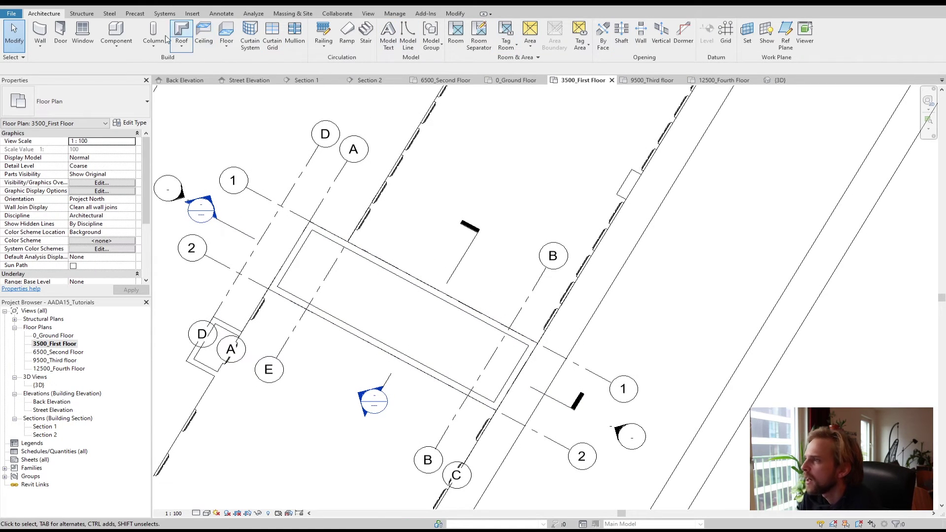
pyautogui.click(226, 33)
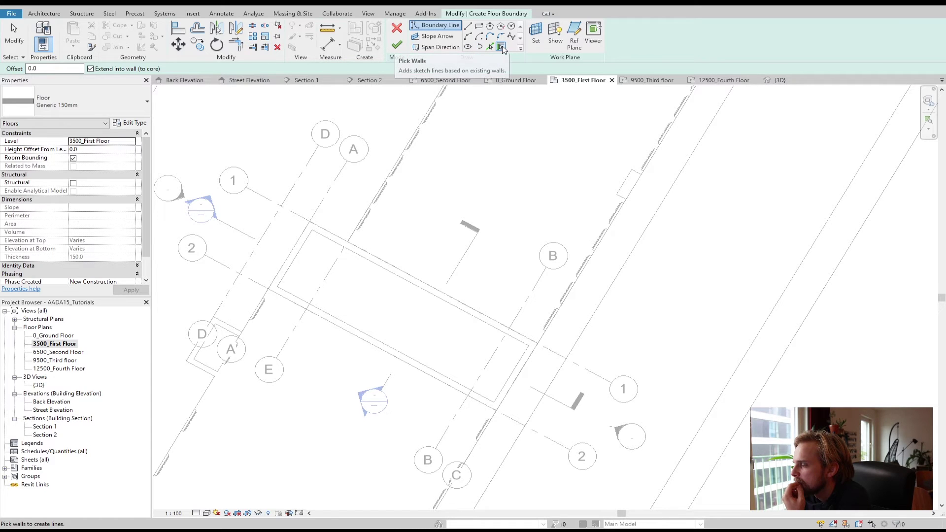
pyautogui.click(489, 47)
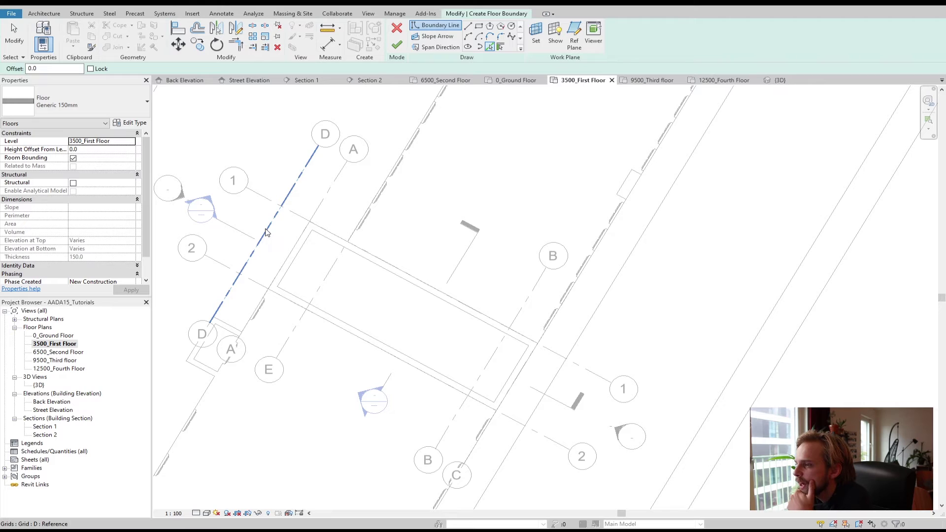
pyautogui.click(266, 231)
pyautogui.click(268, 287)
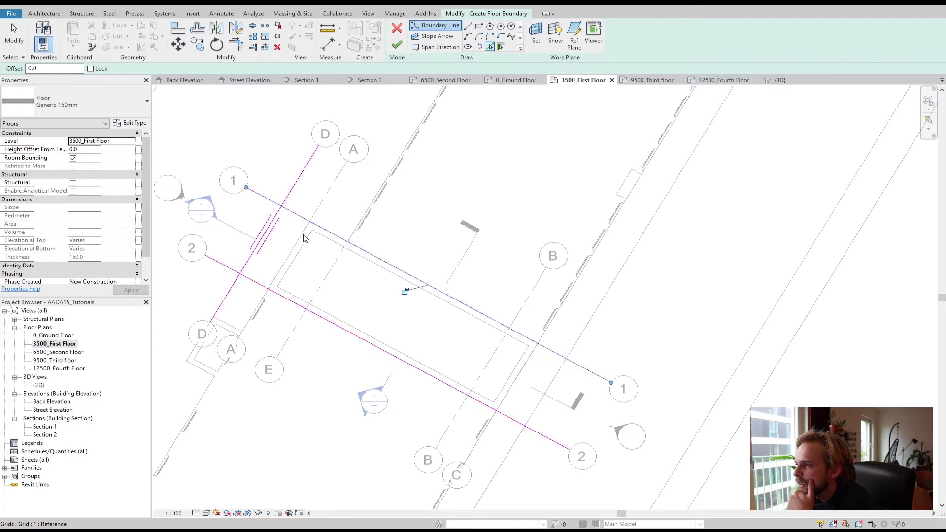
pyautogui.click(304, 238)
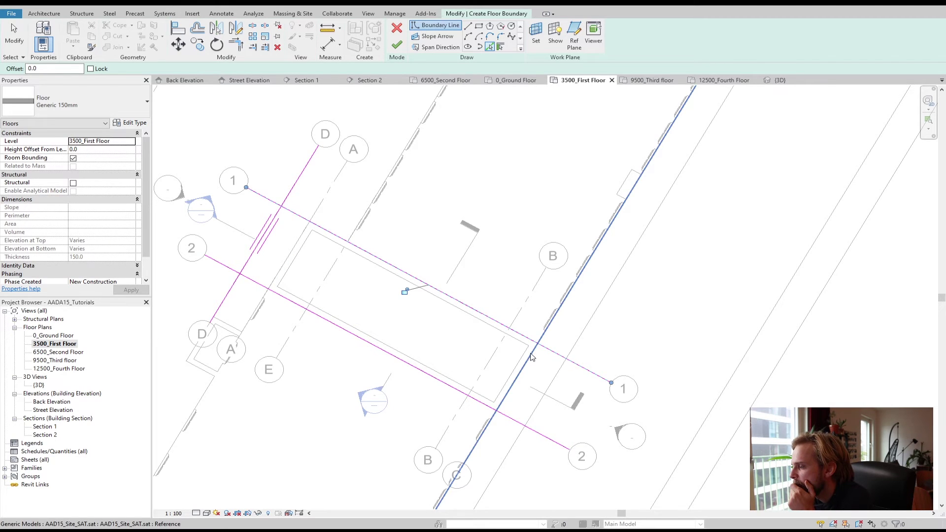
pyautogui.click(532, 358)
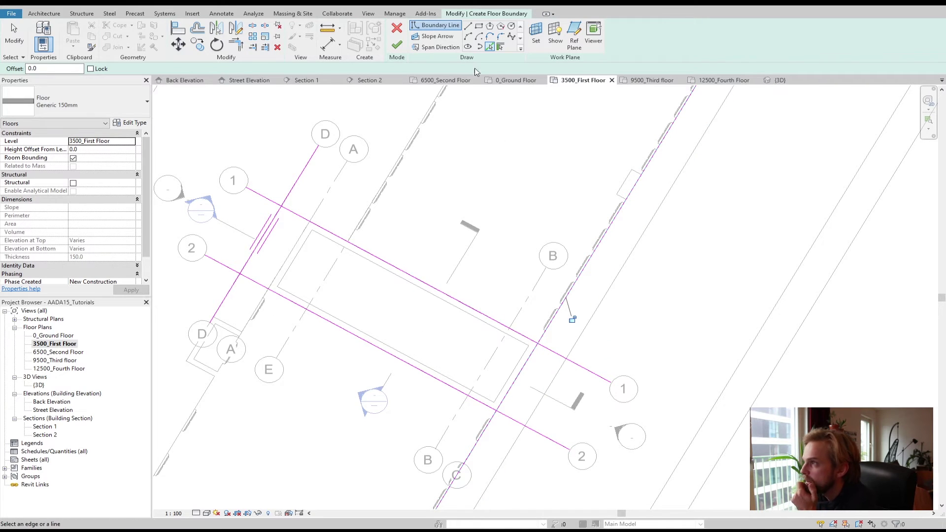
pyautogui.click(396, 47)
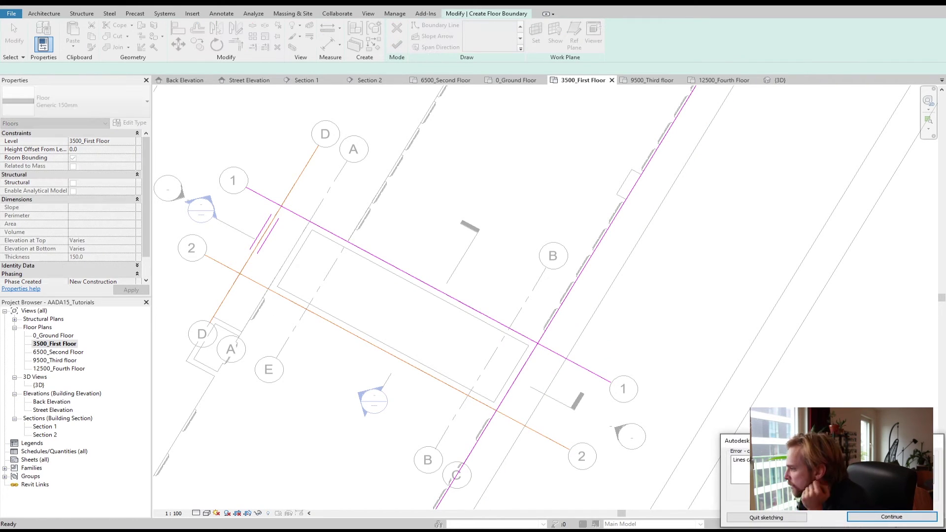
pyautogui.moveTo(521, 268); pyautogui.dragTo(472, 248)
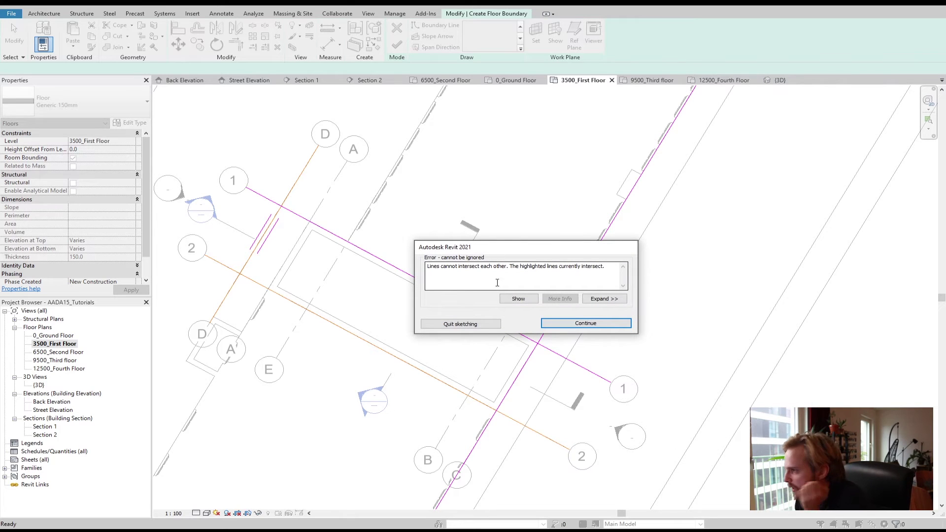
pyautogui.click(570, 329)
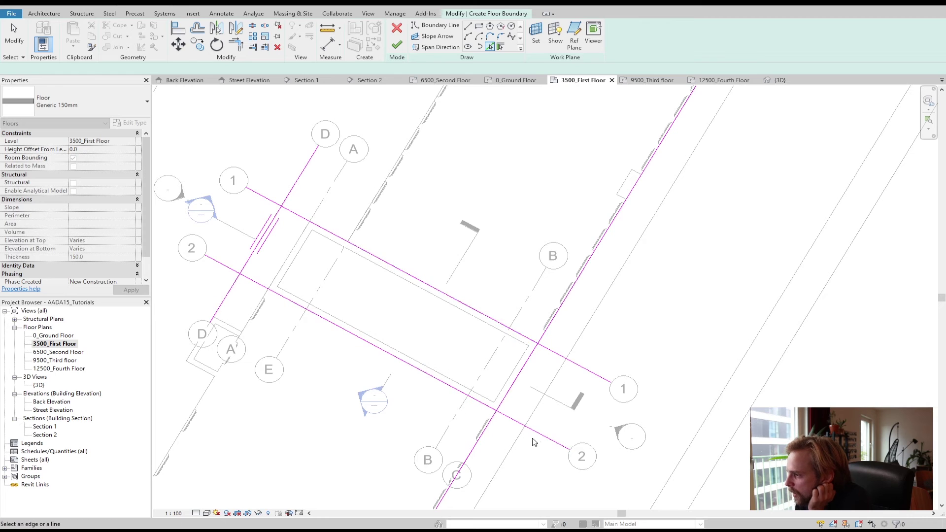
pyautogui.click(561, 447)
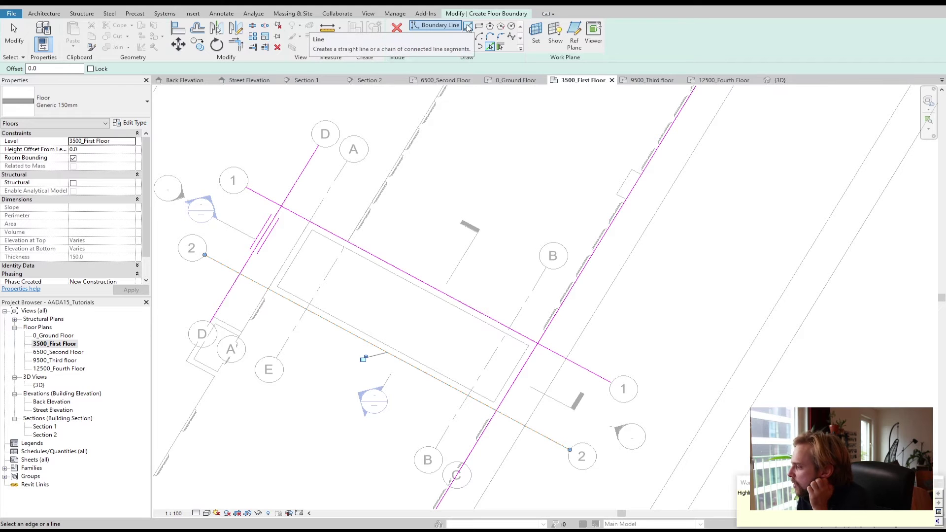
pyautogui.click(398, 34)
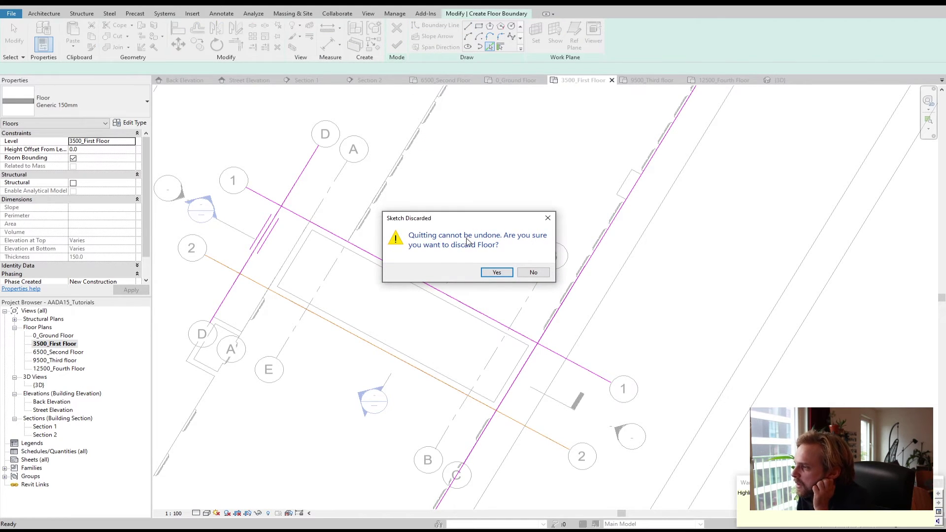
pyautogui.click(492, 269)
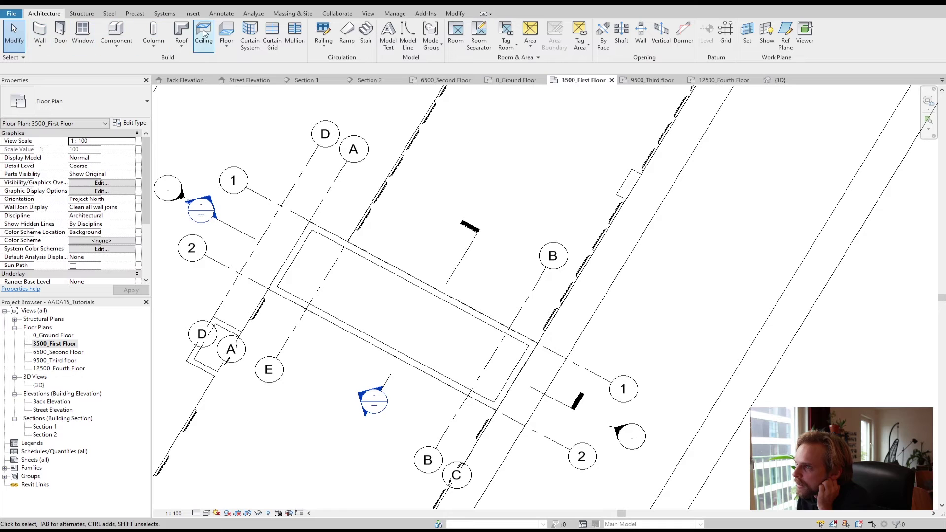
# Step: Sketch a closed floor boundary with straight lines, starting and ending at grid 2/D
pyautogui.click(225, 32)
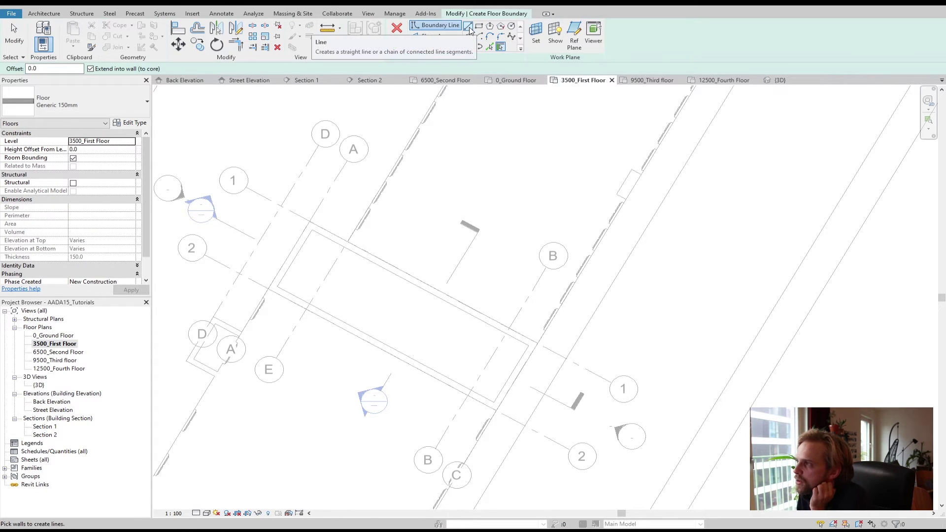
pyautogui.click(468, 26)
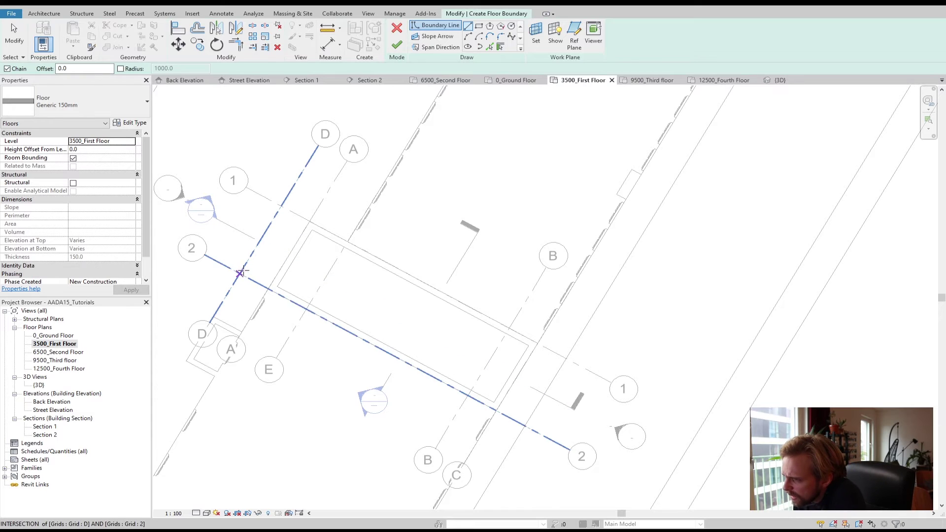
pyautogui.click(240, 273)
pyautogui.click(281, 206)
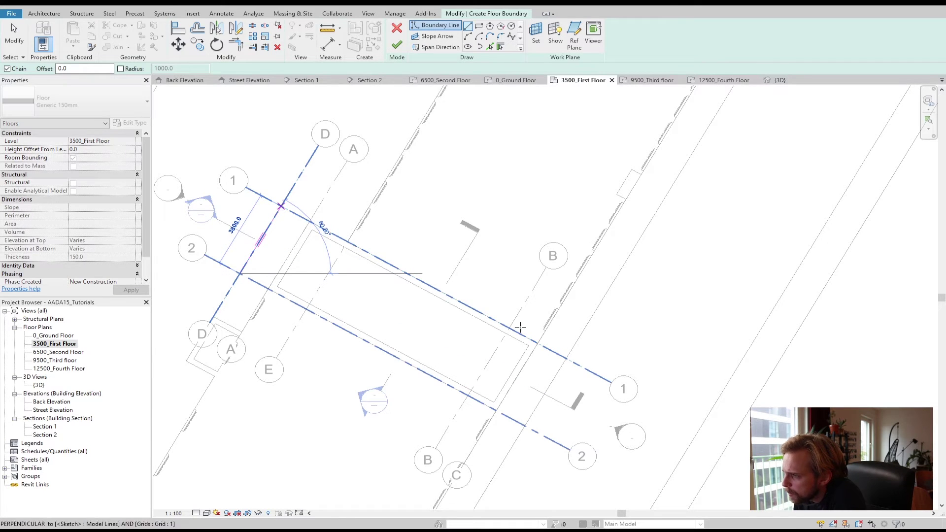
pyautogui.click(537, 343)
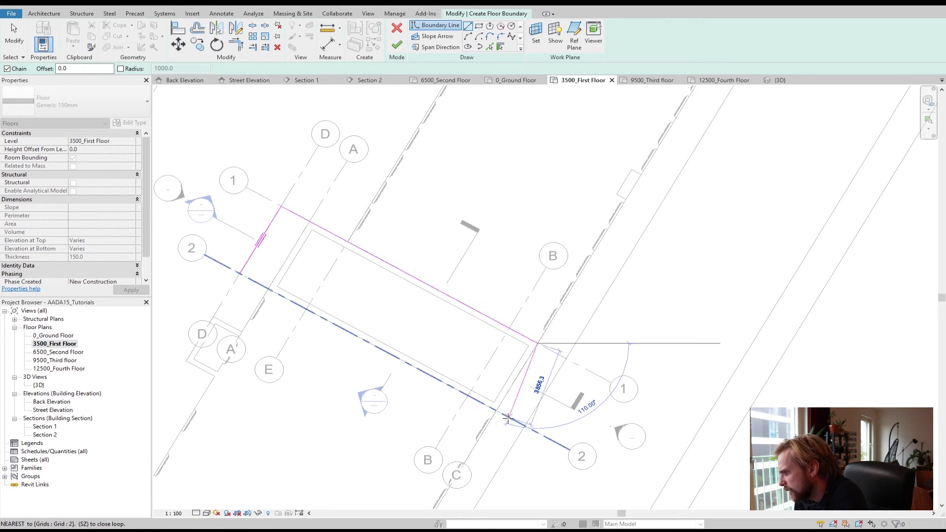
pyautogui.click(496, 409)
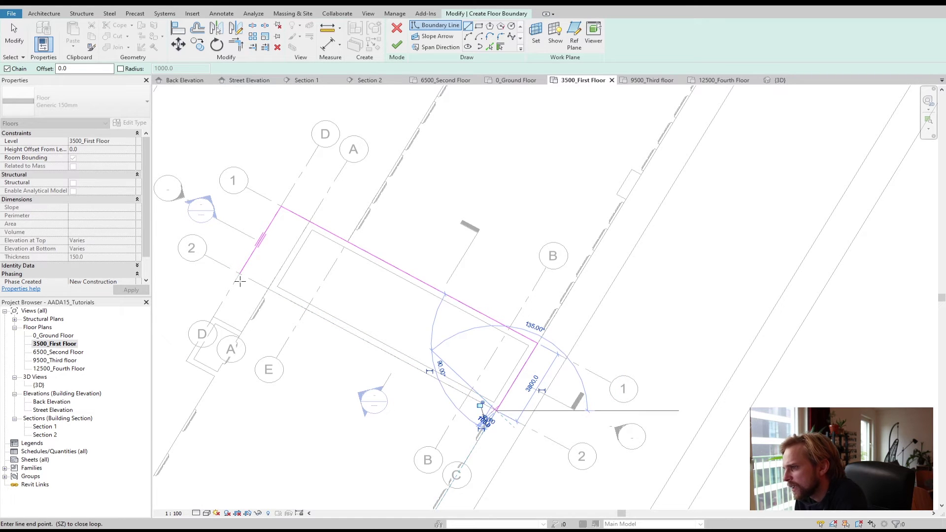
pyautogui.click(240, 274)
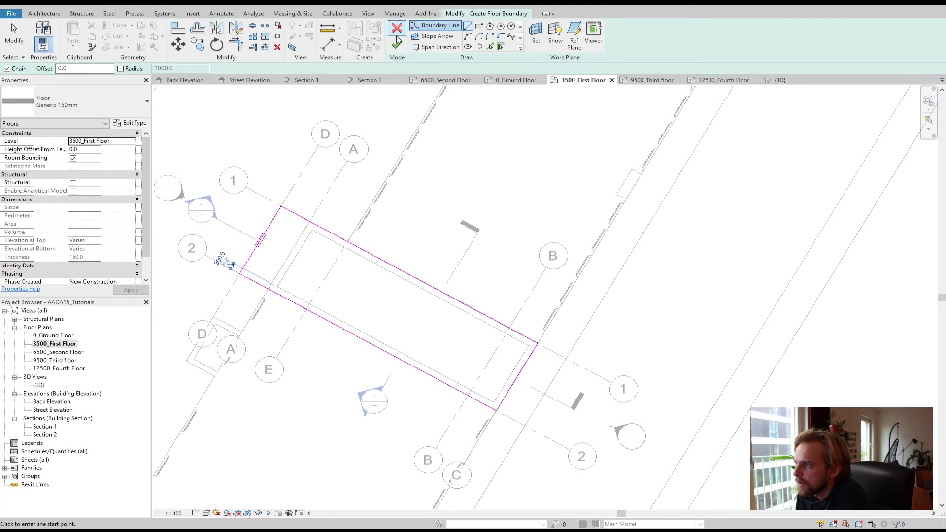
# Step: Finish the 51.300 m² Generic 150mm first-floor slab and attach the walls below to it
pyautogui.click(398, 46)
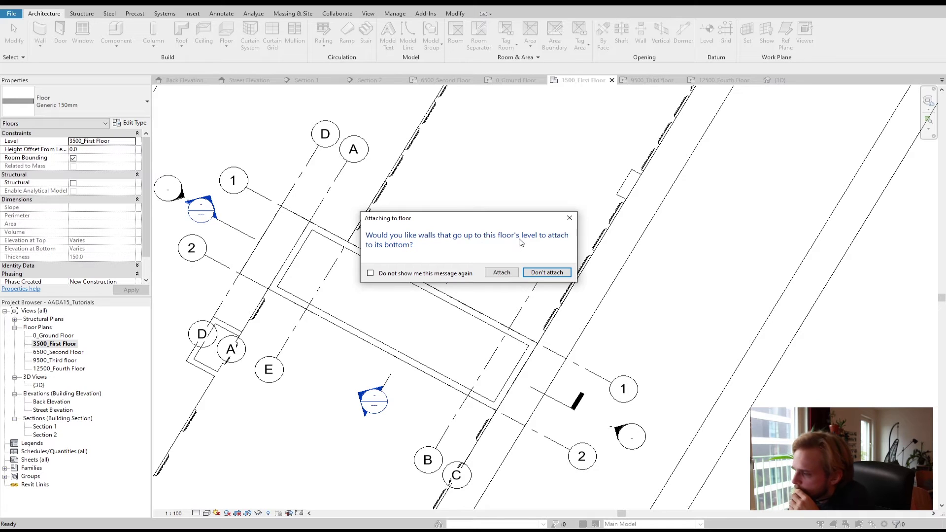
pyautogui.click(506, 272)
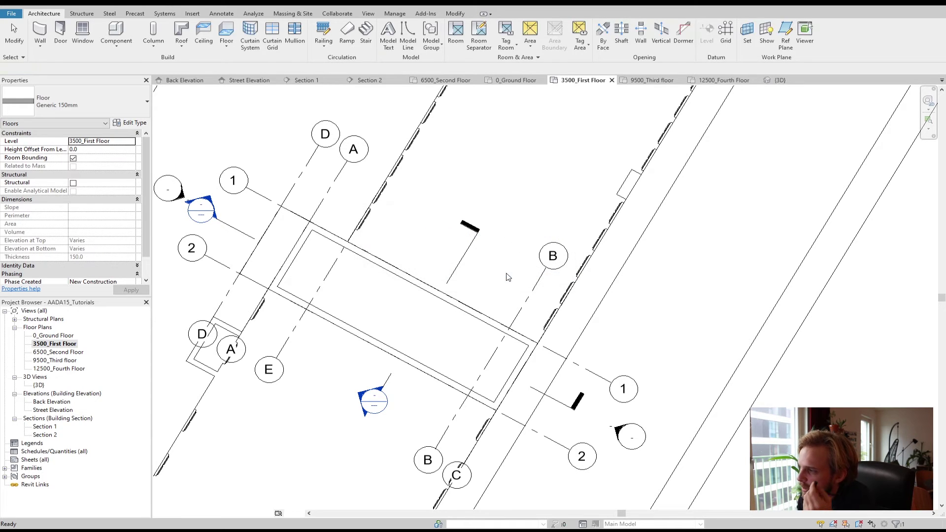
pyautogui.press('Escape')
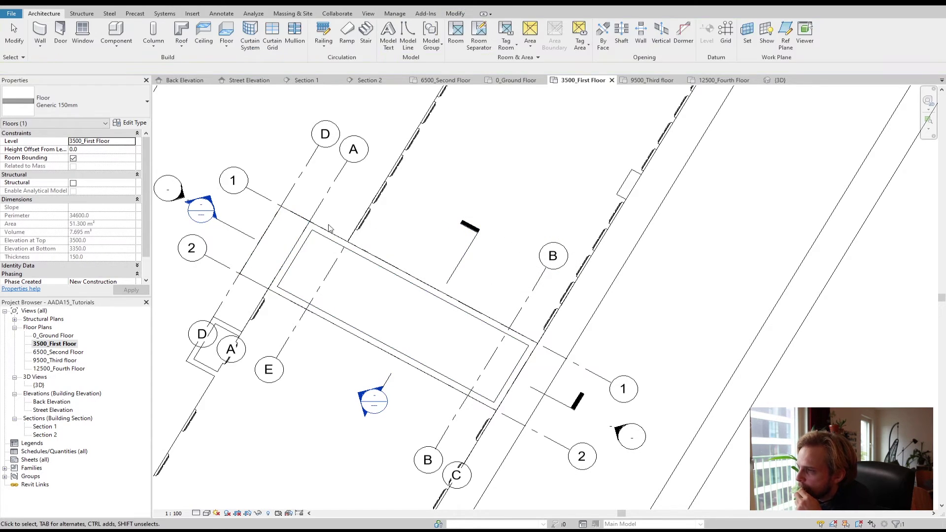
pyautogui.click(295, 218)
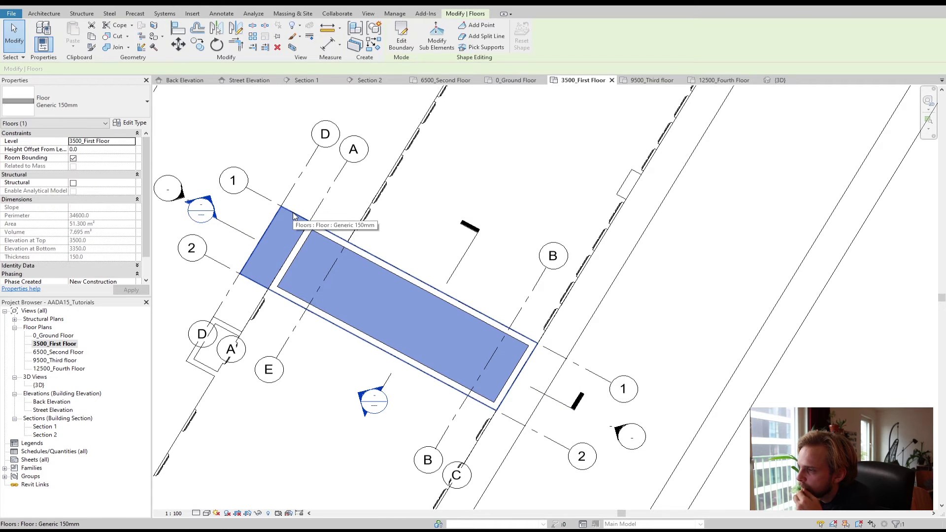
pyautogui.press('Escape')
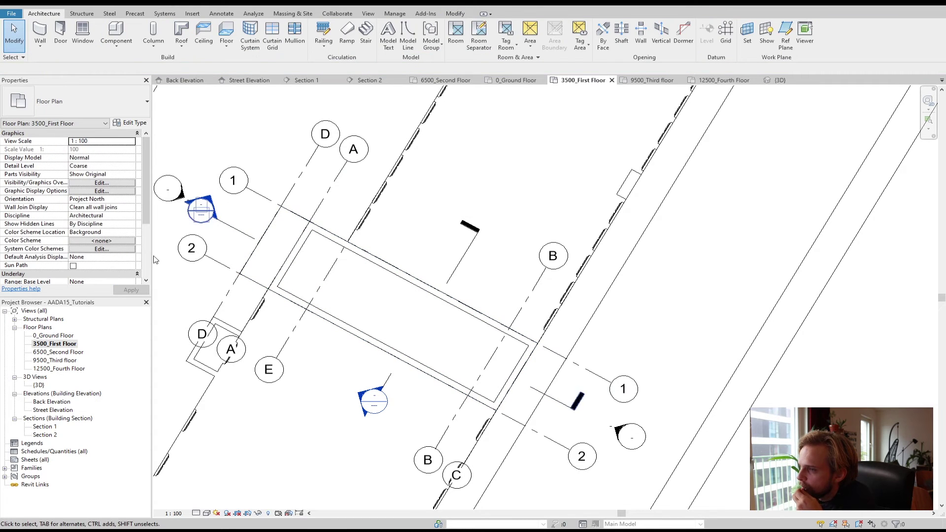
# Step: Open Section 1, frame the slab end and select the ground-floor slab
pyautogui.doubleClick(43, 427)
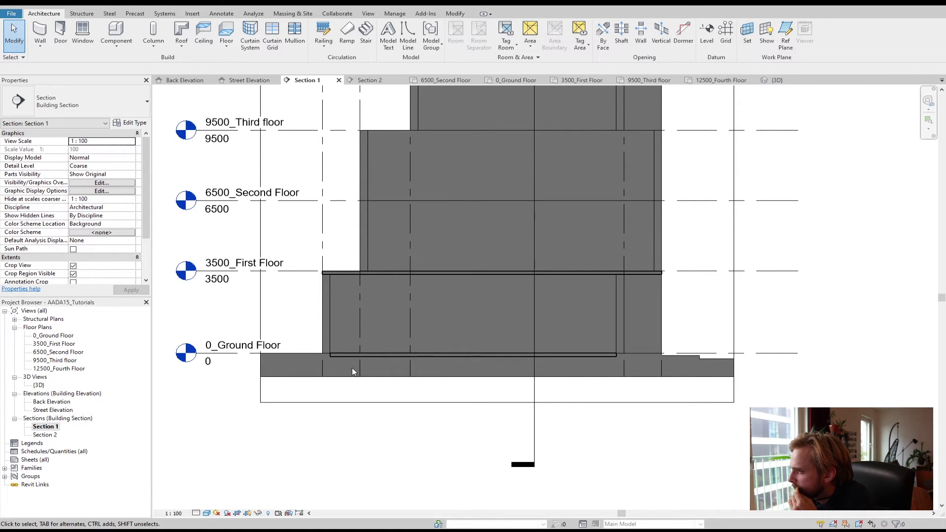
pyautogui.scroll(2, 324, 275)
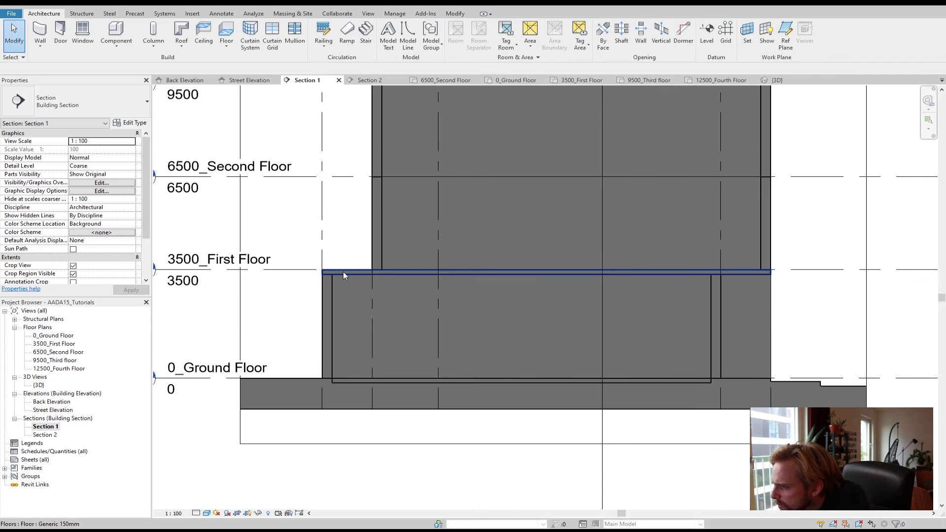
pyautogui.moveTo(751, 287); pyautogui.dragTo(645, 317, button='middle')
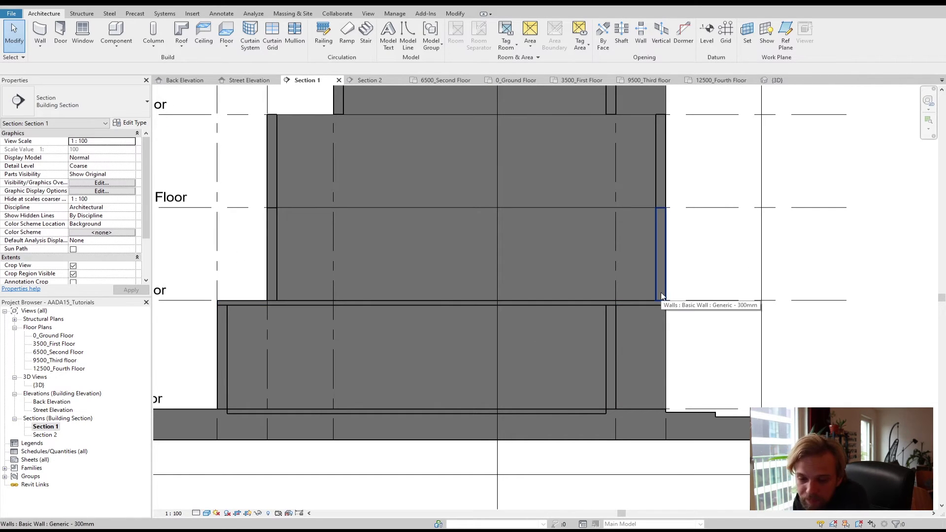
pyautogui.moveTo(582, 336); pyautogui.dragTo(594, 289, button='middle')
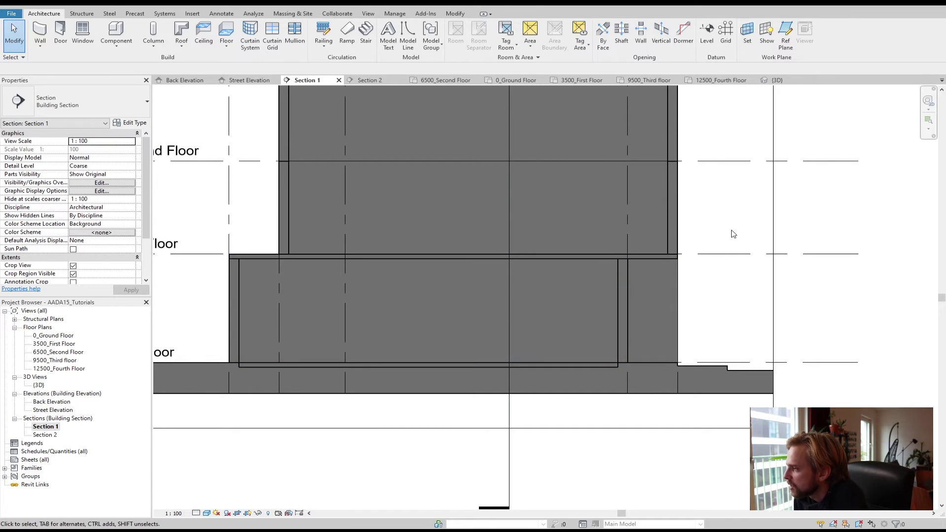
pyautogui.scroll(1, 619, 365)
pyautogui.click(619, 365)
# Step: Zoom in on the slab end and inspect the adjoining ground-floor wall
pyautogui.scroll(2, 620, 365)
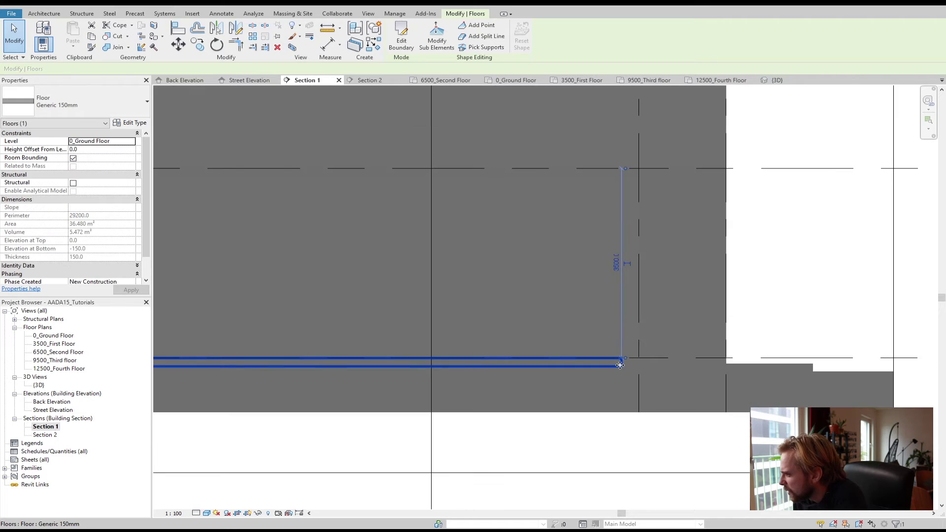
pyautogui.scroll(2, 619, 365)
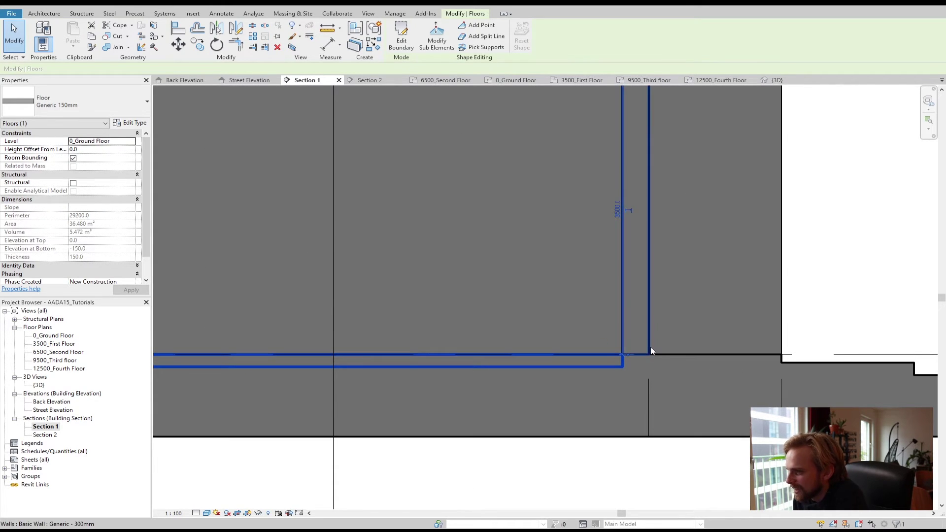
pyautogui.scroll(-4, 649, 355)
pyautogui.click(662, 422)
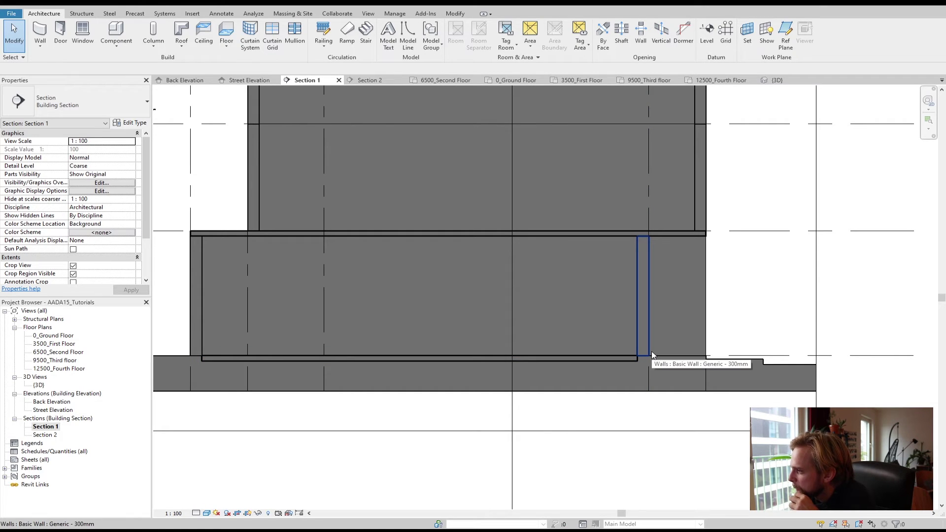
pyautogui.click(651, 351)
pyautogui.press('Escape')
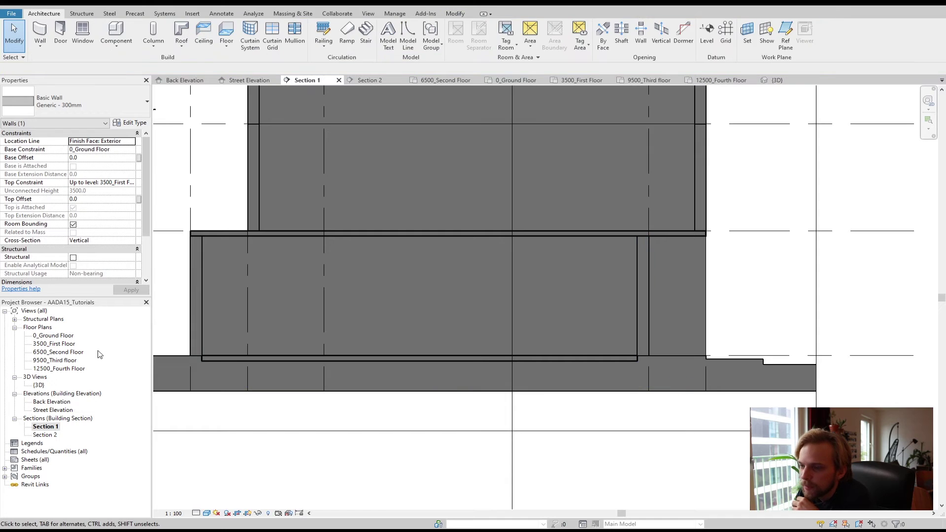
# Step: Check the 0_Ground Floor plan, then select both ground-floor walls back in Section 1
pyautogui.click(56, 337)
pyautogui.doubleClick(56, 337)
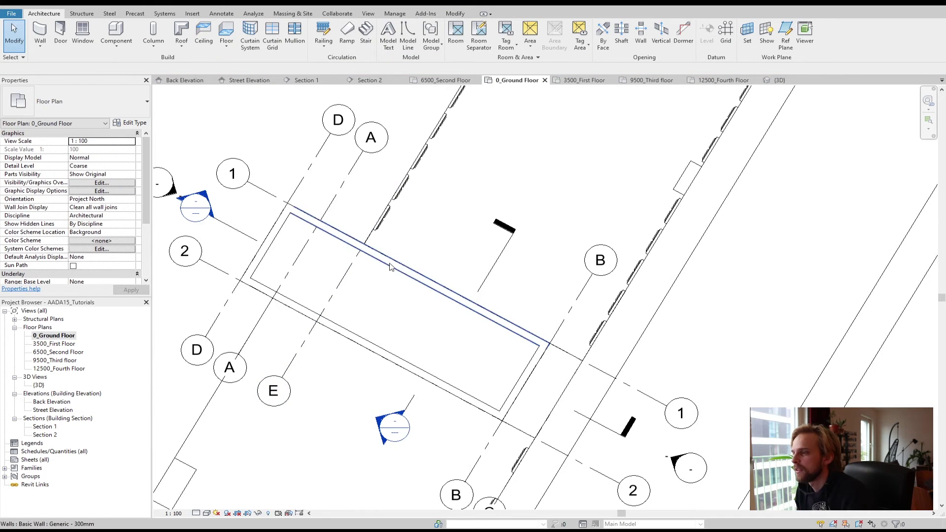
pyautogui.doubleClick(45, 426)
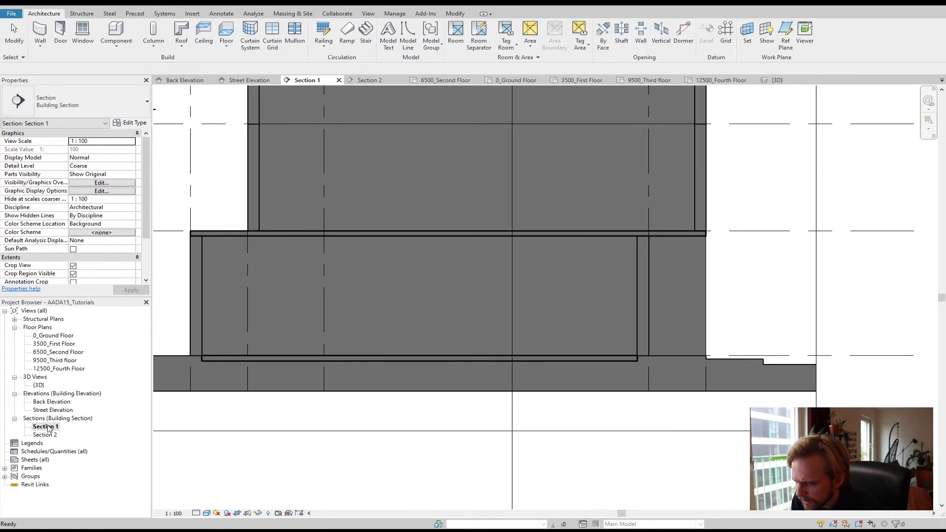
pyautogui.click(205, 268)
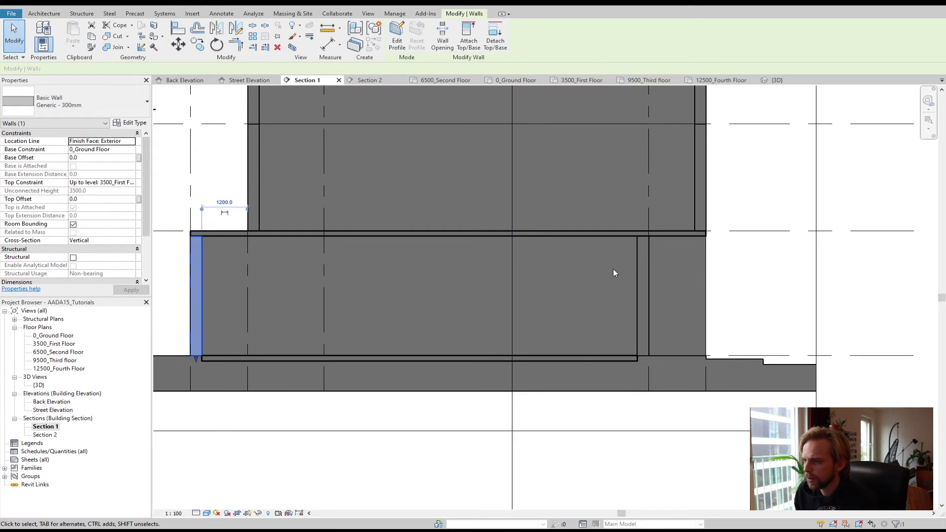
pyautogui.keyDown('ctrl'); pyautogui.click(639, 264); pyautogui.keyUp('ctrl')
pyautogui.scroll(3, 640, 367)
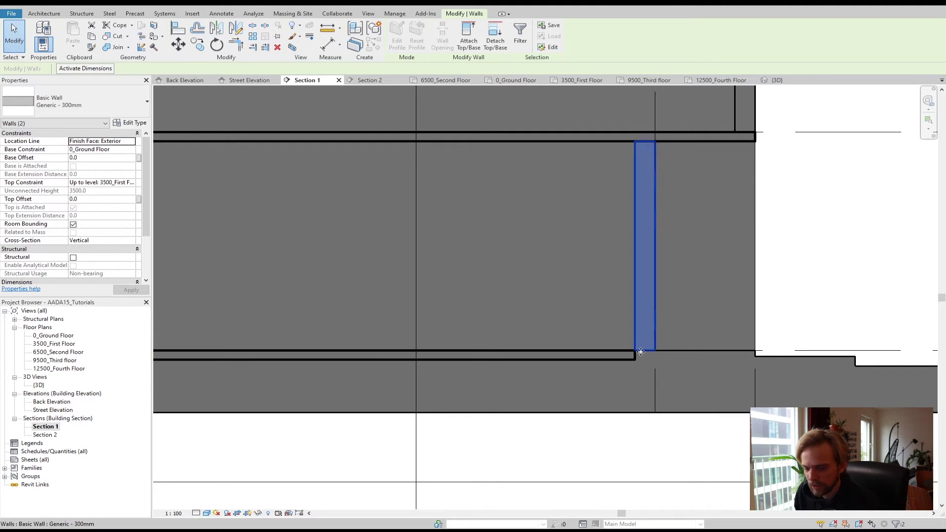
pyautogui.scroll(-2, 641, 352)
pyautogui.press('Escape')
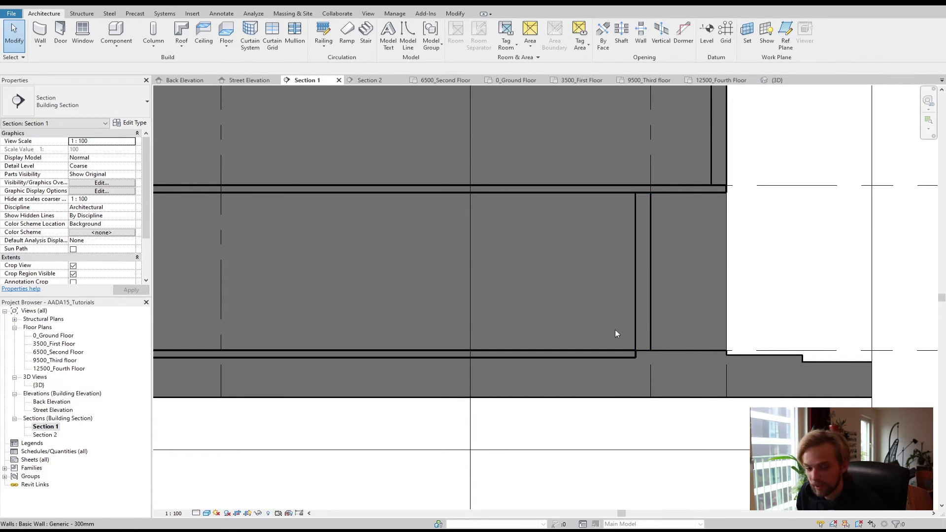
# Step: On 0_Ground Floor, select the four-wall chain and set its Base Offset to -500
pyautogui.doubleClick(54, 336)
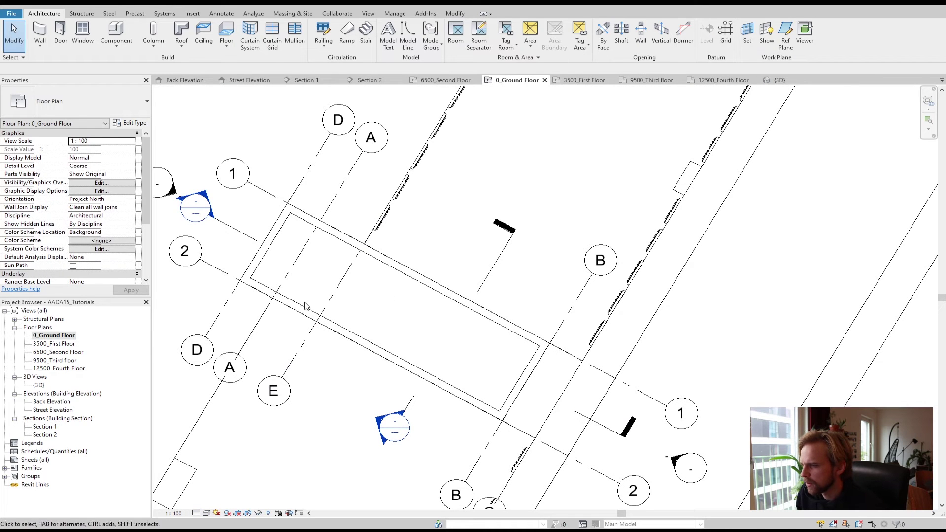
pyautogui.click(308, 313)
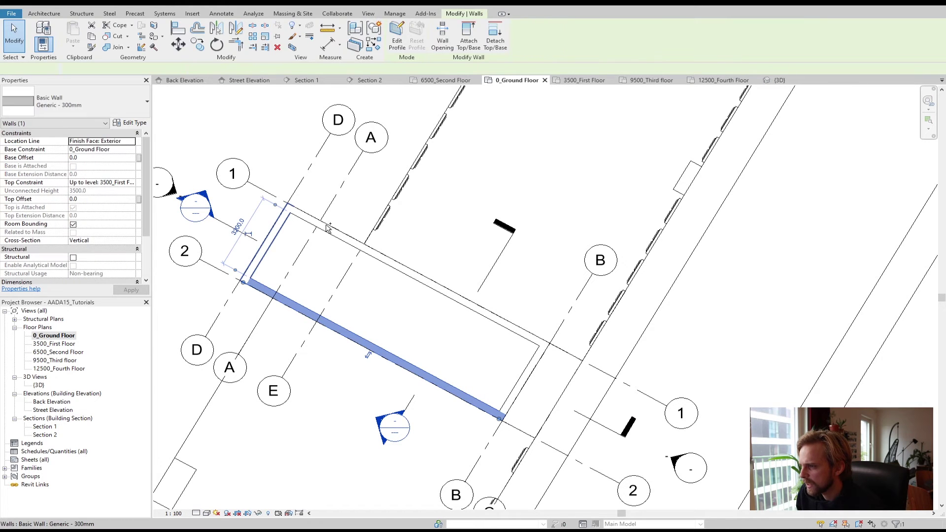
pyautogui.keyDown('ctrl'); pyautogui.click(265, 251); pyautogui.keyUp('ctrl')
pyautogui.press('Tab')
pyautogui.click(526, 374)
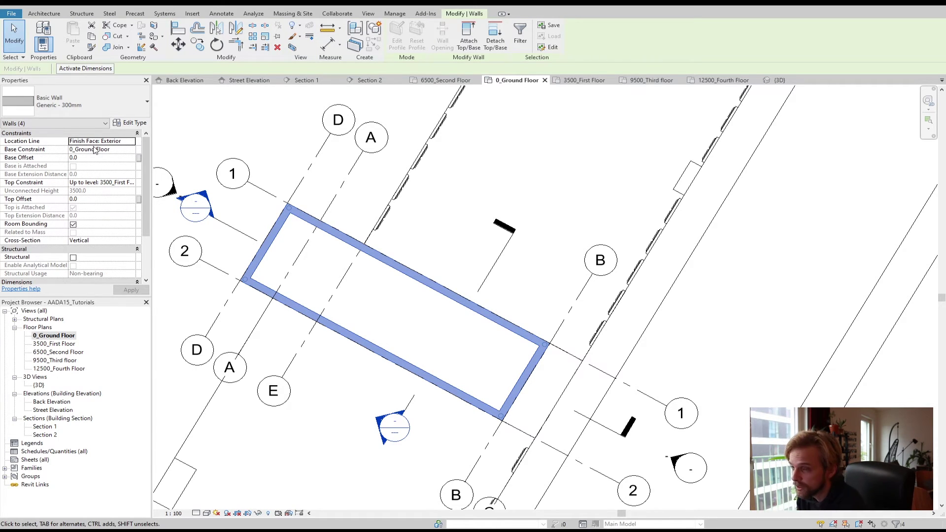
pyautogui.click(76, 157)
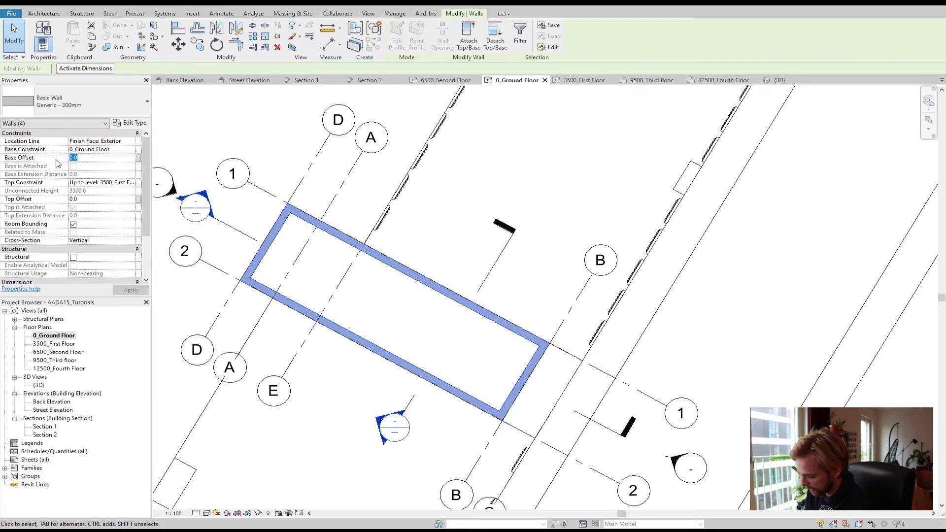
pyautogui.write('-5')
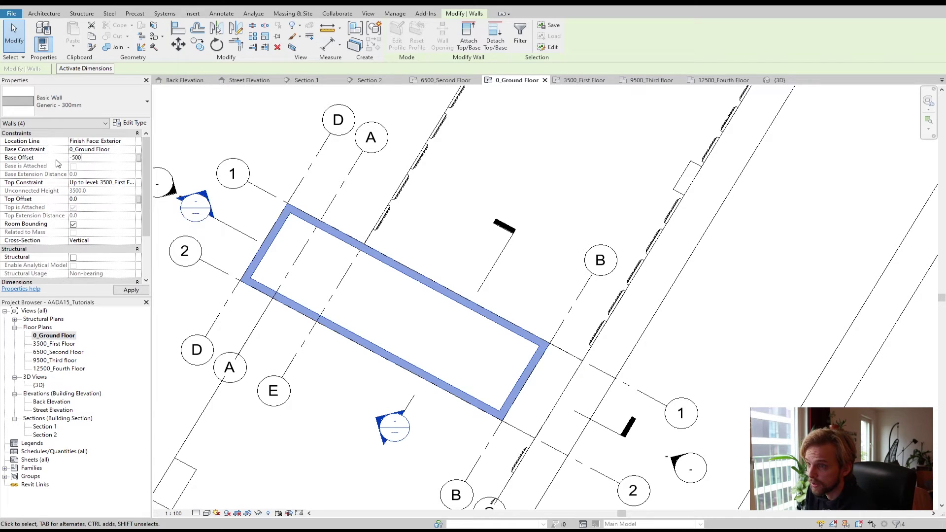
pyautogui.click(133, 289)
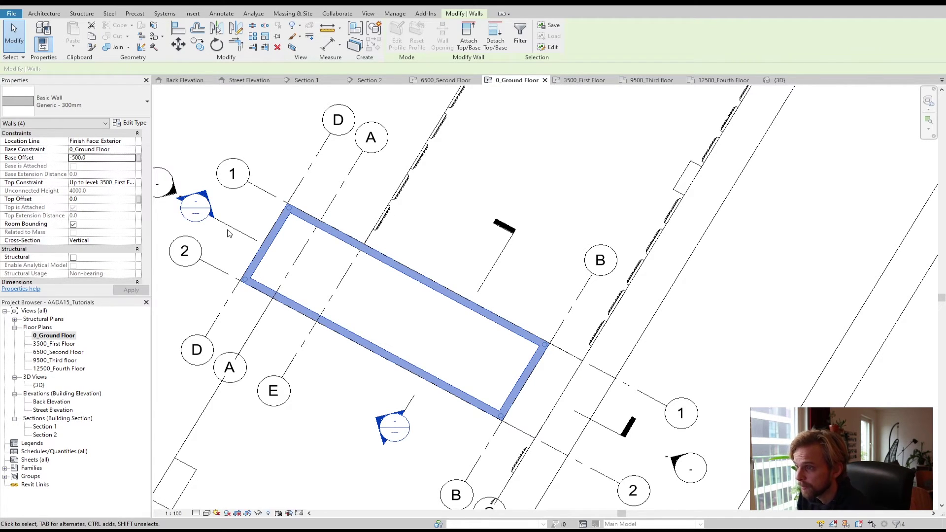
pyautogui.press('Escape')
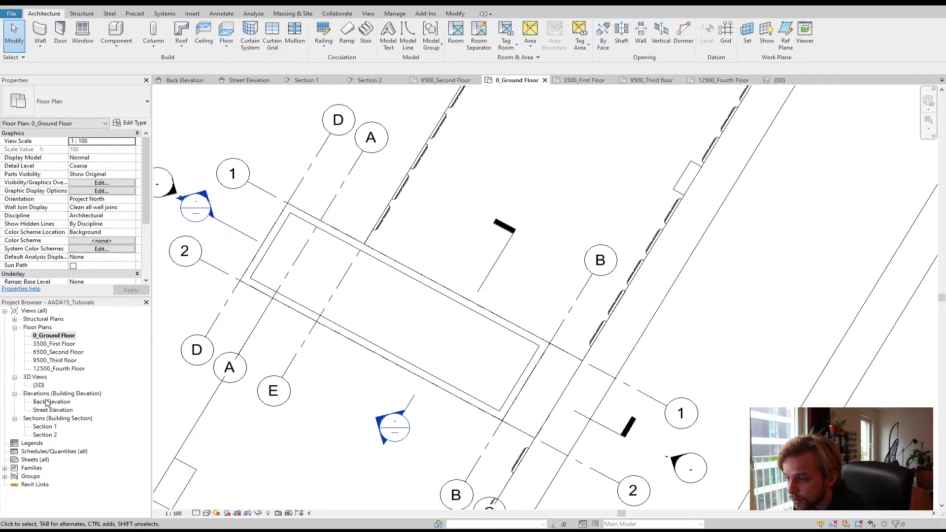
pyautogui.doubleClick(43, 427)
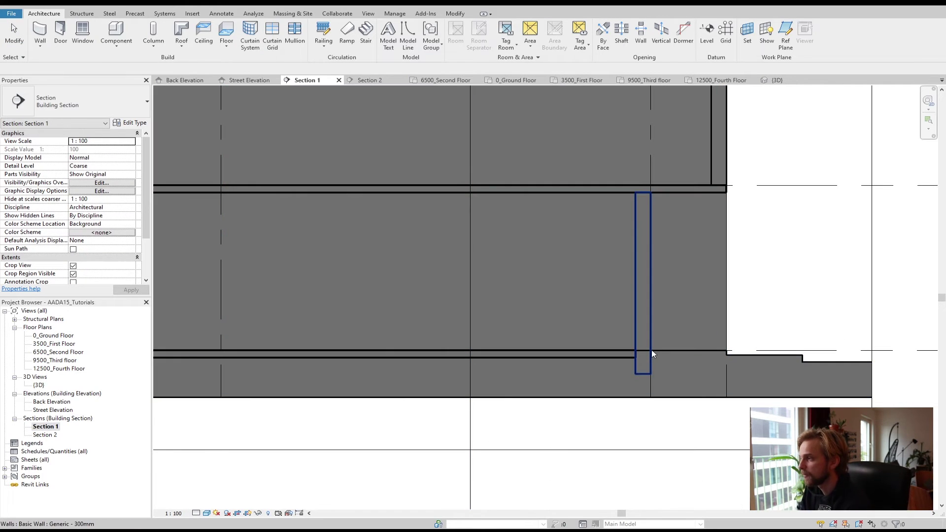
pyautogui.scroll(-2, 608, 393)
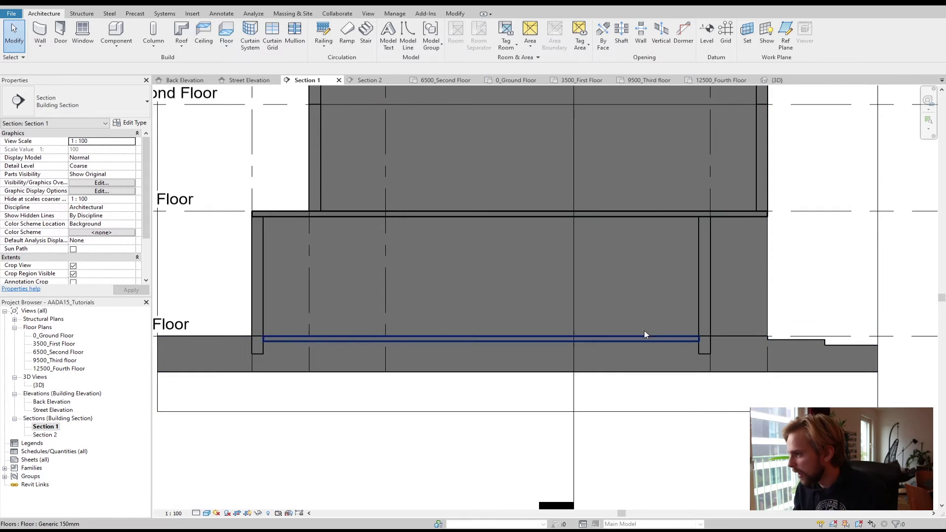
pyautogui.scroll(-1, 643, 331)
pyautogui.moveTo(652, 297); pyautogui.dragTo(657, 387, button='middle')
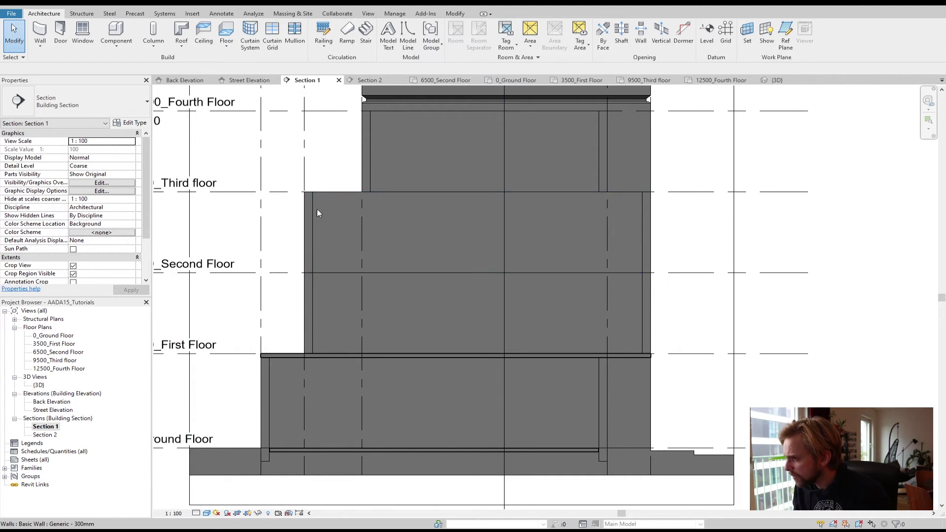
pyautogui.moveTo(545, 187); pyautogui.dragTo(531, 270, button='middle')
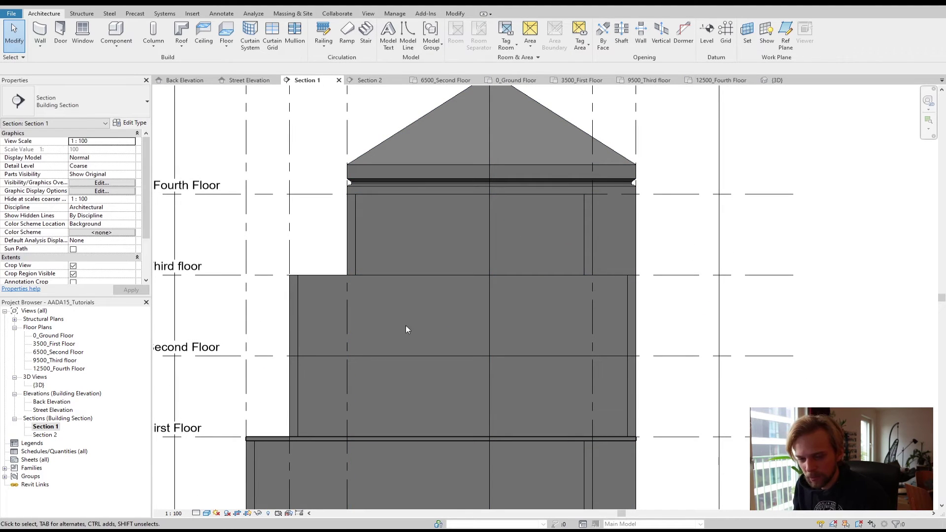
pyautogui.moveTo(347, 381); pyautogui.dragTo(349, 351, button='middle')
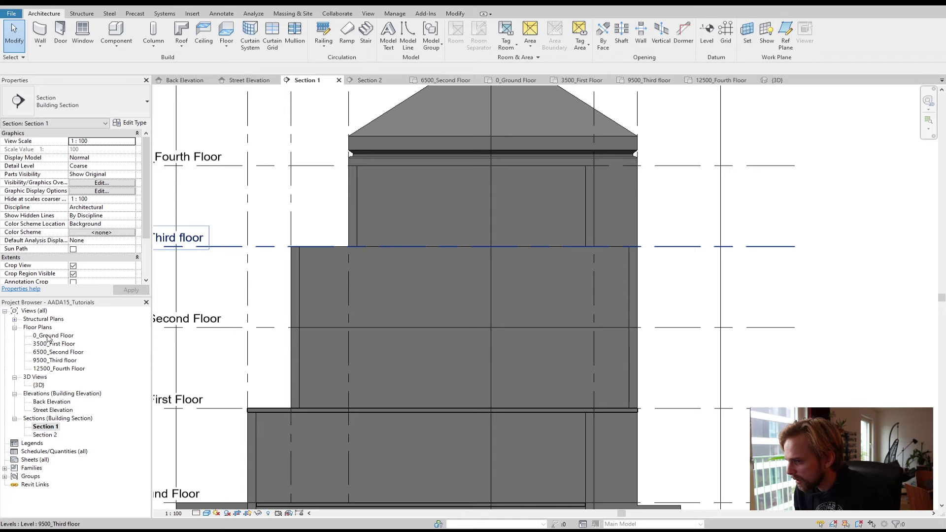
# Step: On 6500_Second Floor, sketch a floor by picking the four enclosing walls and finish it
pyautogui.doubleClick(55, 352)
pyautogui.moveTo(354, 293); pyautogui.dragTo(377, 316, button='middle')
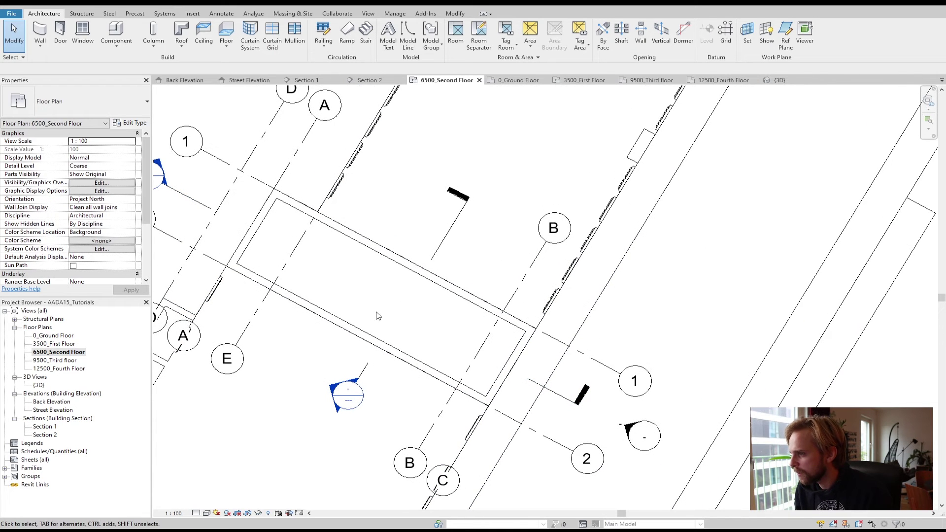
pyautogui.click(226, 33)
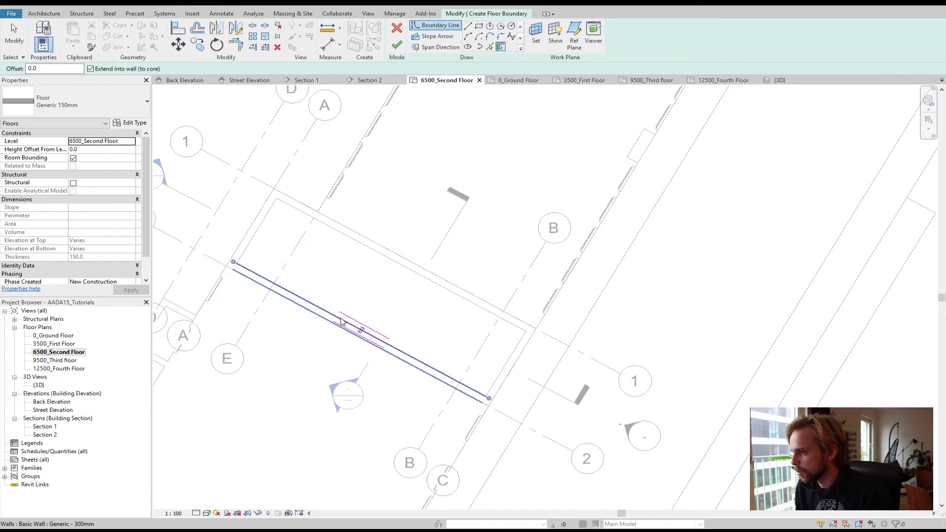
pyautogui.click(344, 315)
pyautogui.click(261, 224)
pyautogui.click(334, 232)
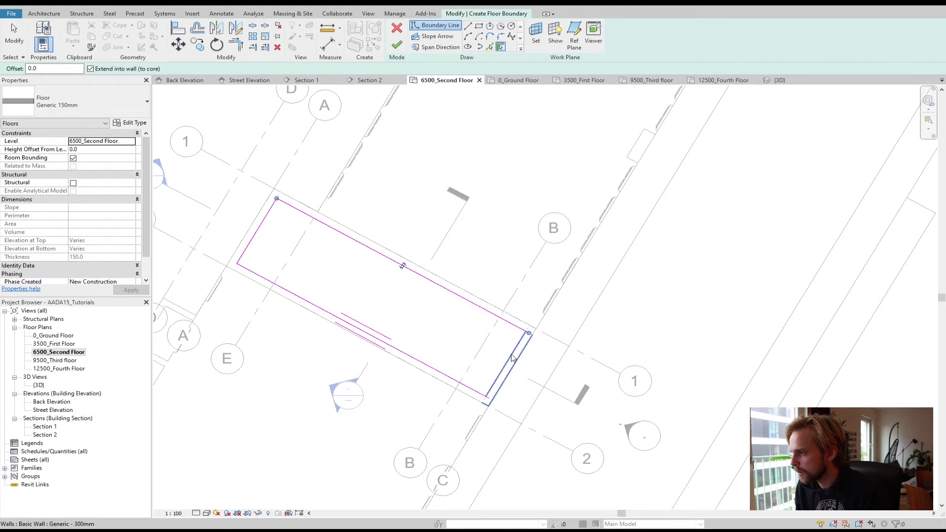
pyautogui.click(490, 333)
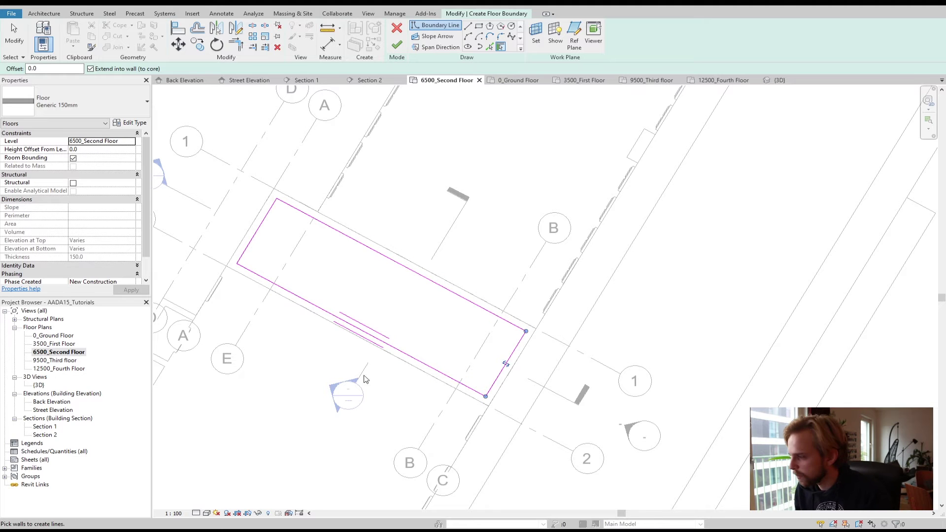
pyautogui.click(396, 45)
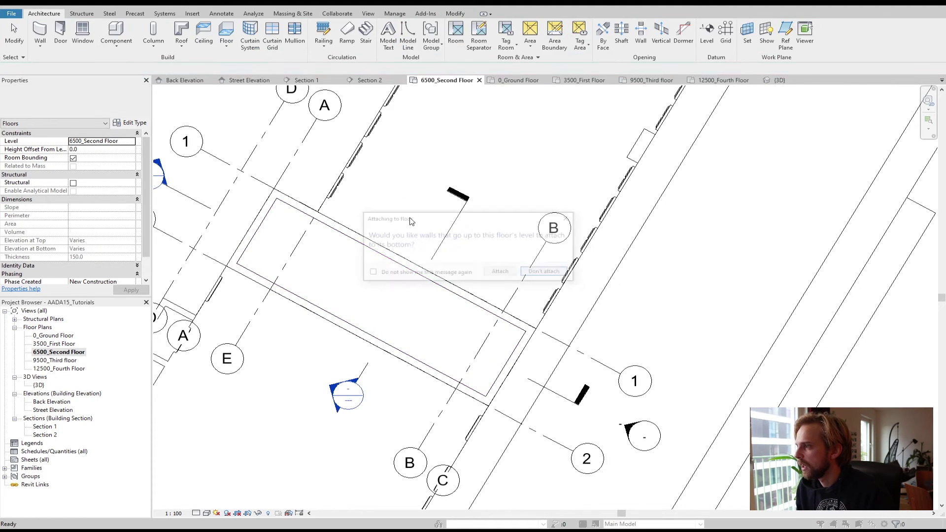
# Step: Answer the wall-attachment prompt and dismiss the four resulting warnings
pyautogui.click(542, 274)
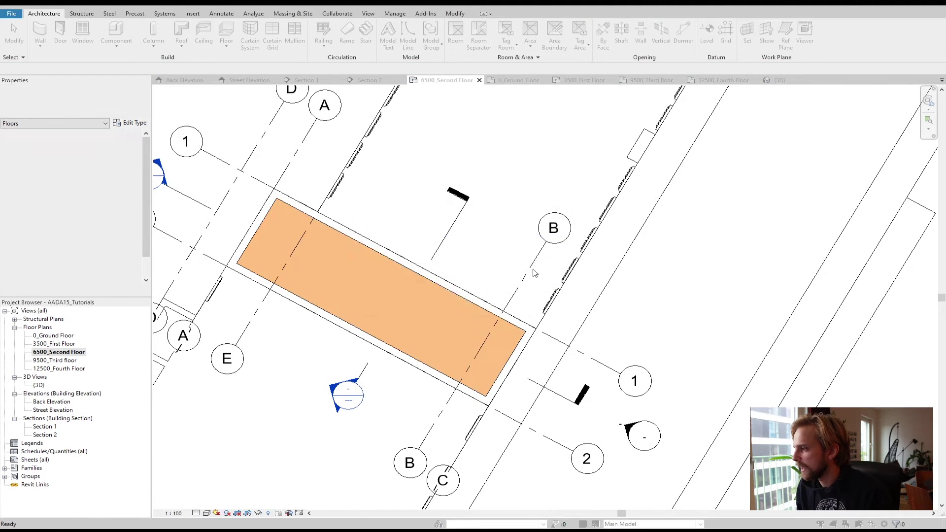
pyautogui.moveTo(406, 241); pyautogui.dragTo(524, 246)
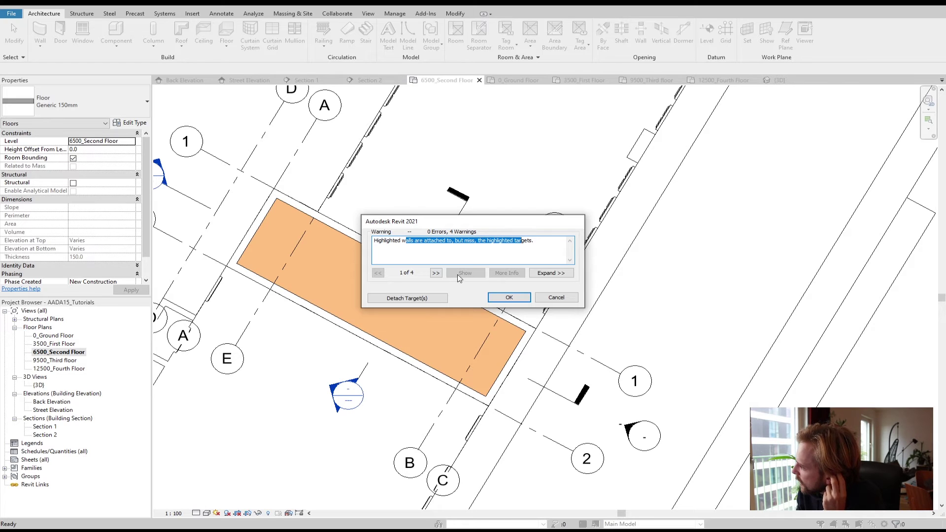
pyautogui.click(436, 273)
pyautogui.click(436, 273)
pyautogui.click(436, 272)
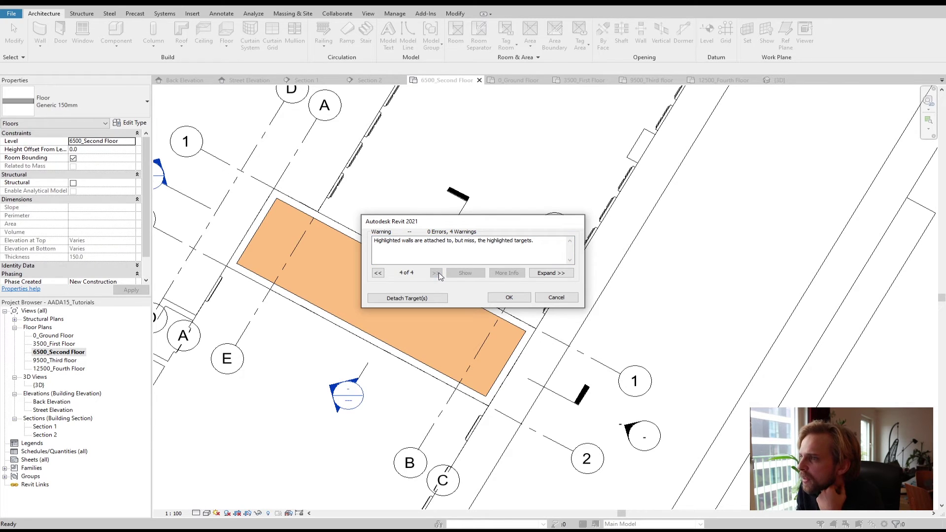
pyautogui.click(378, 273)
pyautogui.click(378, 273)
pyautogui.click(378, 272)
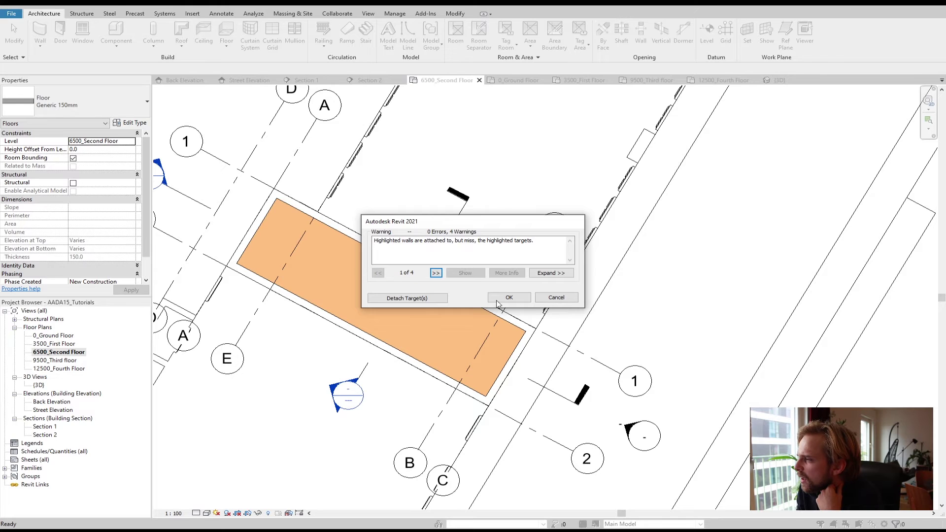
pyautogui.click(524, 302)
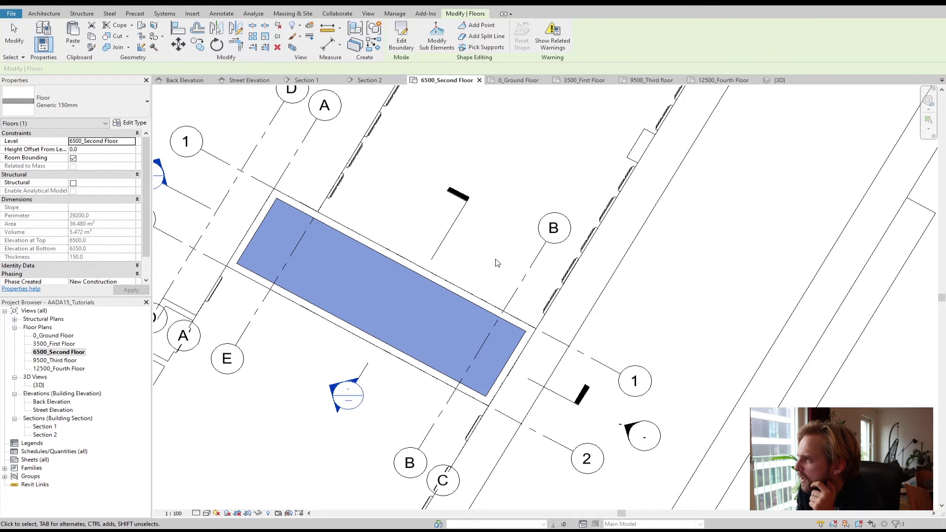
pyautogui.click(496, 262)
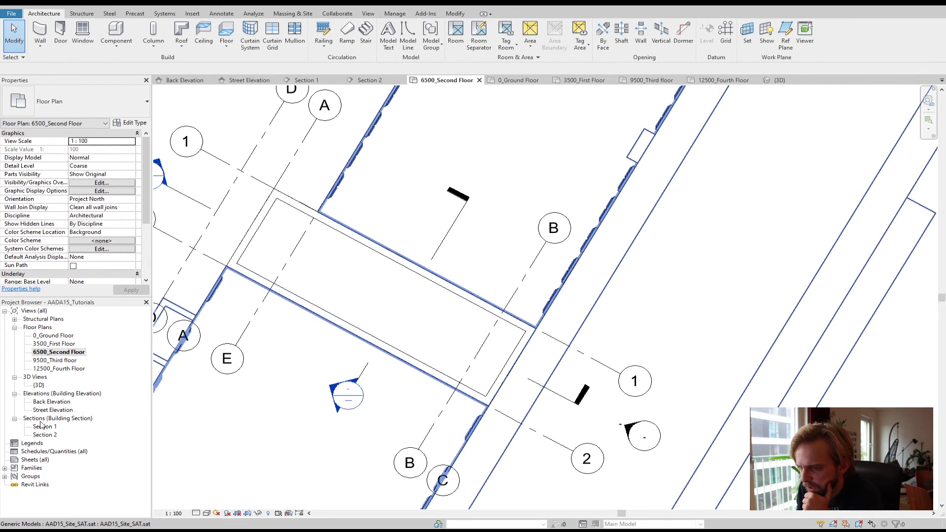
# Step: Open the {3D} view, zoom in and orbit to examine the windowed façade
pyautogui.doubleClick(39, 385)
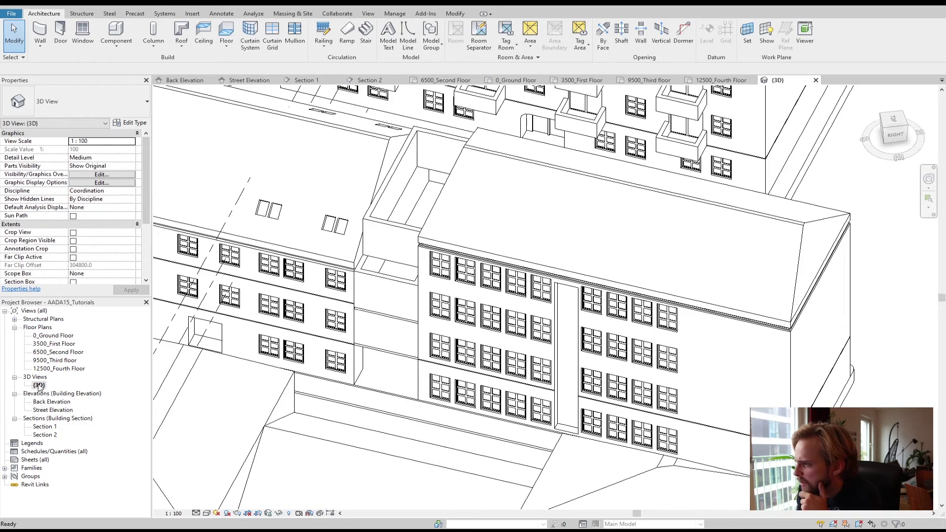
pyautogui.scroll(2, 369, 315)
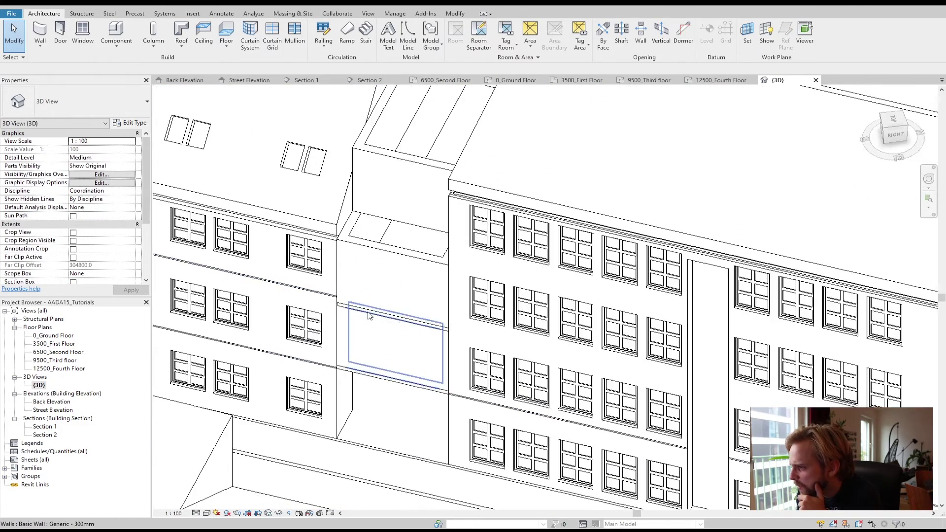
pyautogui.scroll(5, 370, 315)
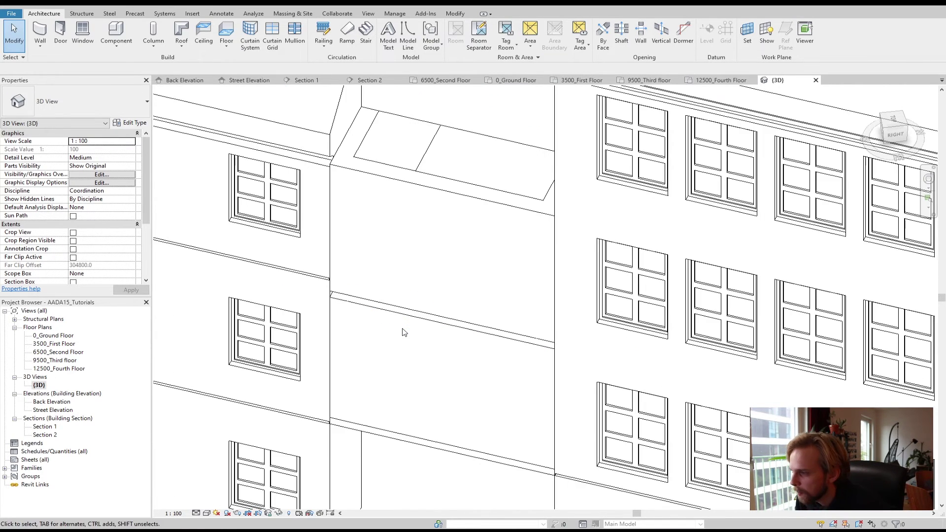
pyautogui.keyDown('shift'); pyautogui.moveTo(434, 358); pyautogui.dragTo(377, 344, button='middle'); pyautogui.keyUp('shift')
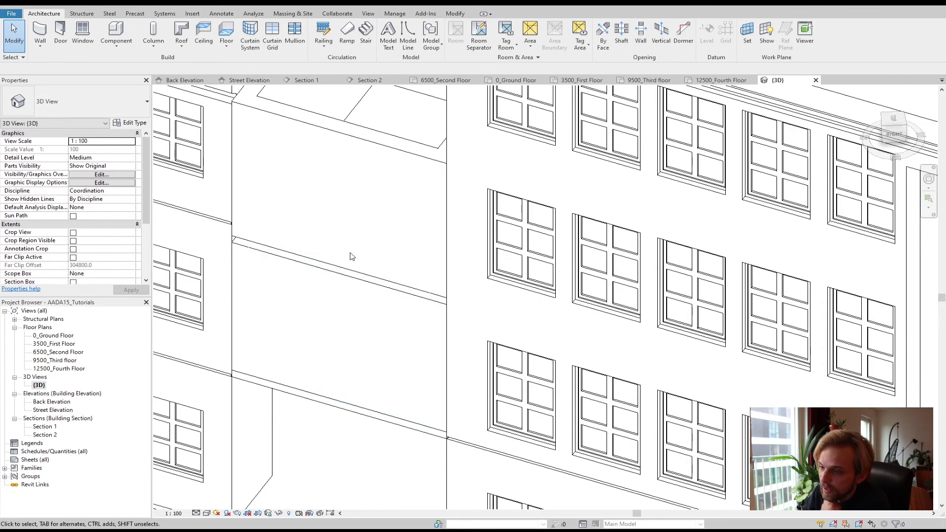
# Step: Remove the second-floor slab in Section 1 and return to the 6500_Second Floor plan
pyautogui.doubleClick(52, 427)
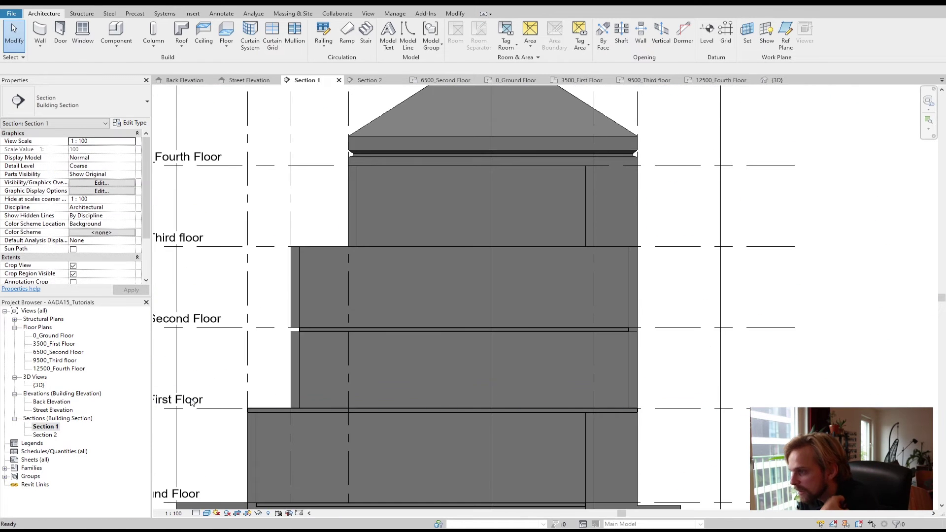
pyautogui.scroll(5, 306, 317)
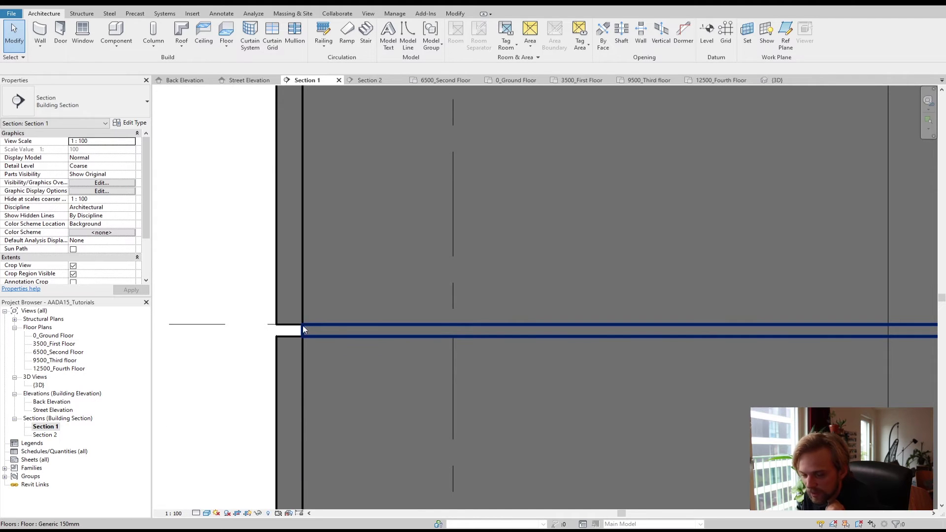
pyautogui.scroll(-3, 272, 331)
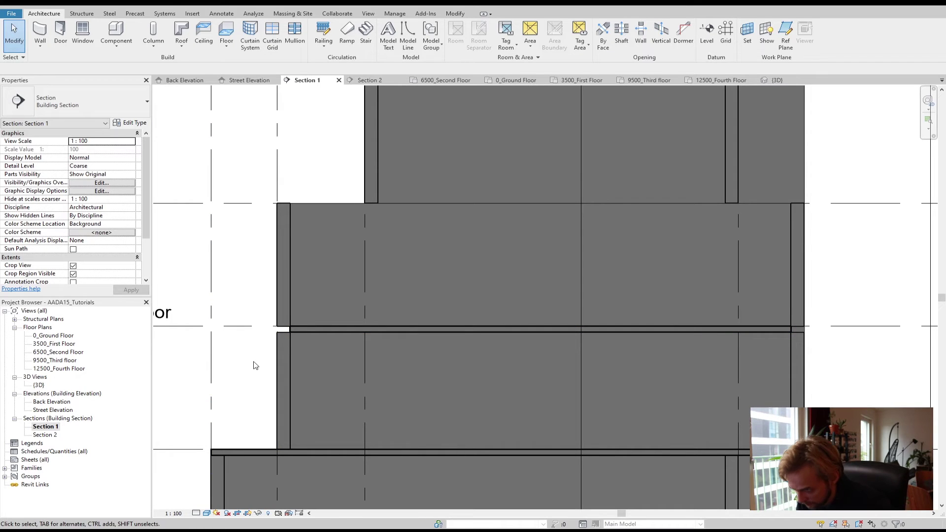
pyautogui.click(306, 329)
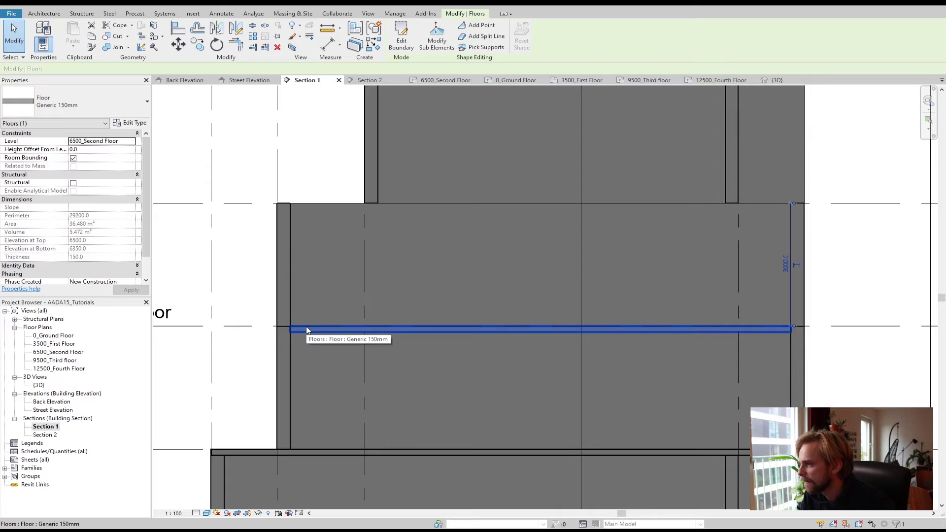
pyautogui.press('Escape')
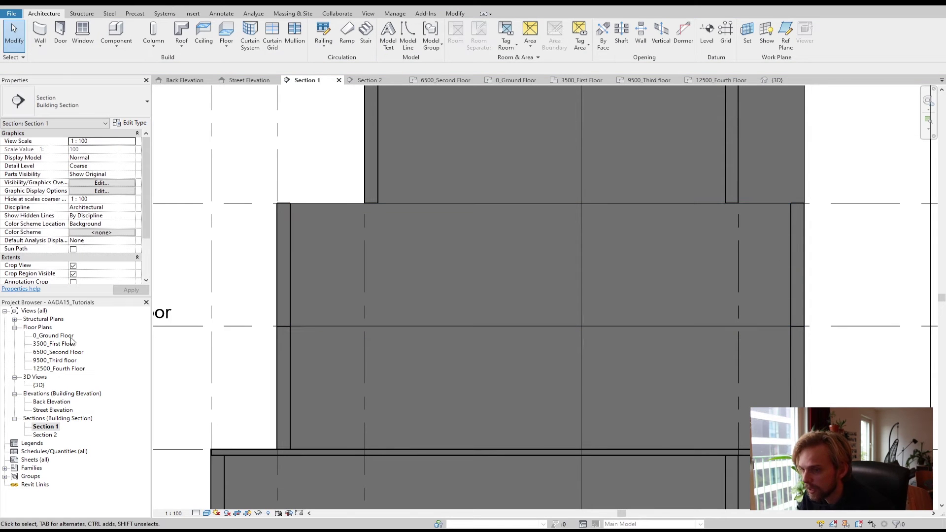
pyautogui.doubleClick(66, 352)
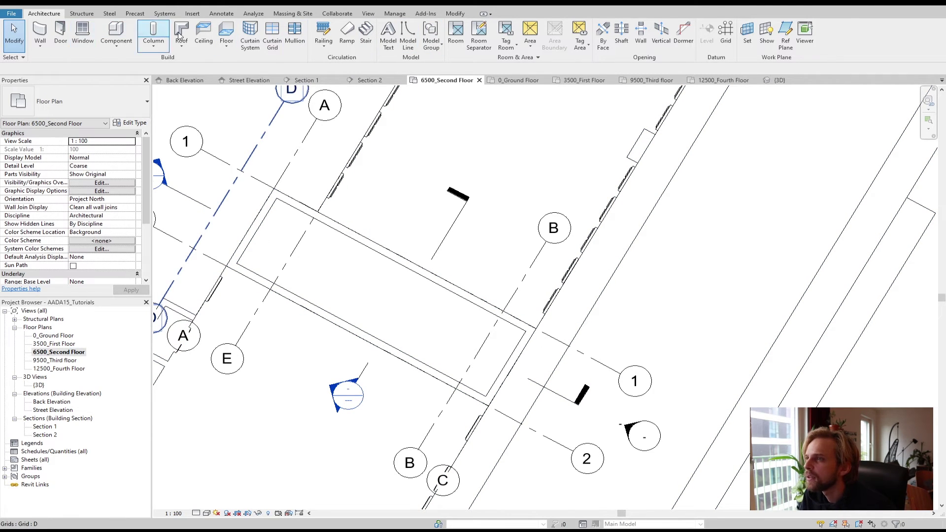
# Step: Redraw the 6500_Second Floor slab from the four walls, choosing Don't attach, then view in 3D
pyautogui.click(226, 31)
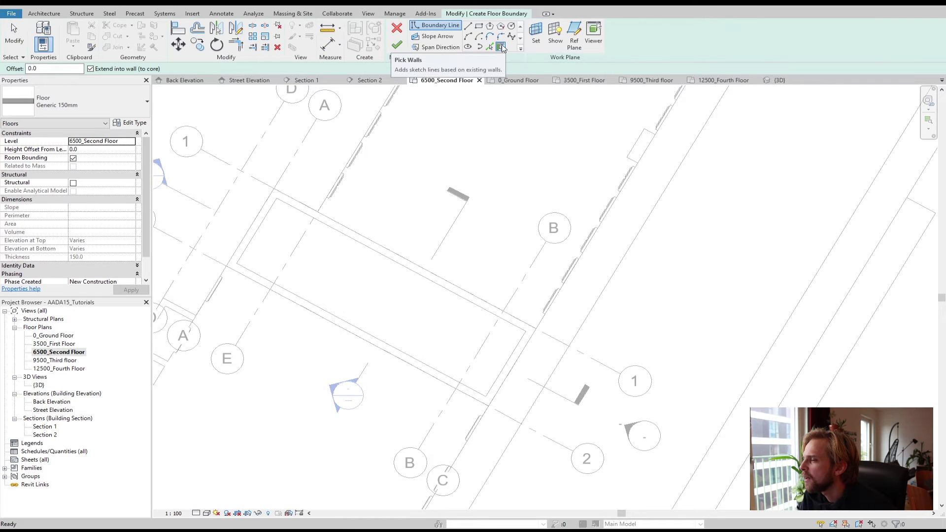
pyautogui.click(321, 311)
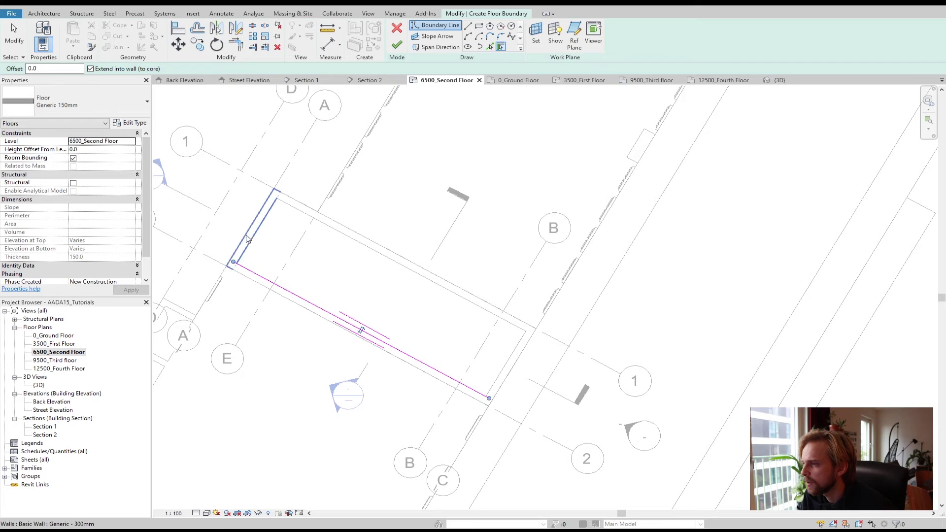
pyautogui.click(246, 239)
pyautogui.click(424, 276)
pyautogui.click(508, 363)
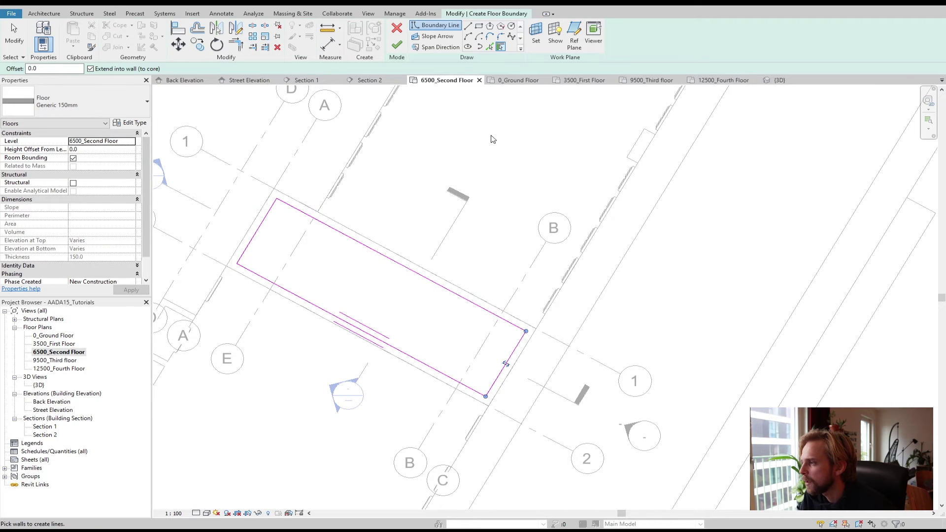
pyautogui.click(396, 45)
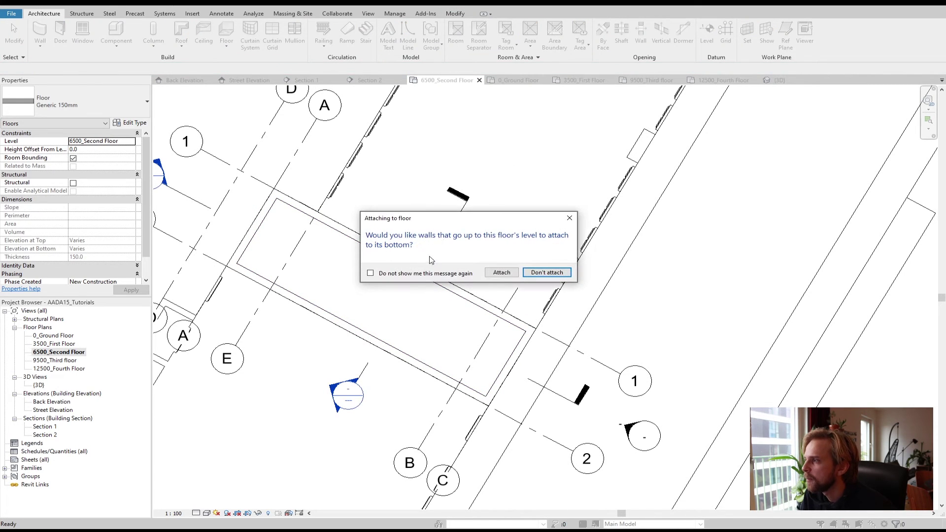
pyautogui.click(545, 273)
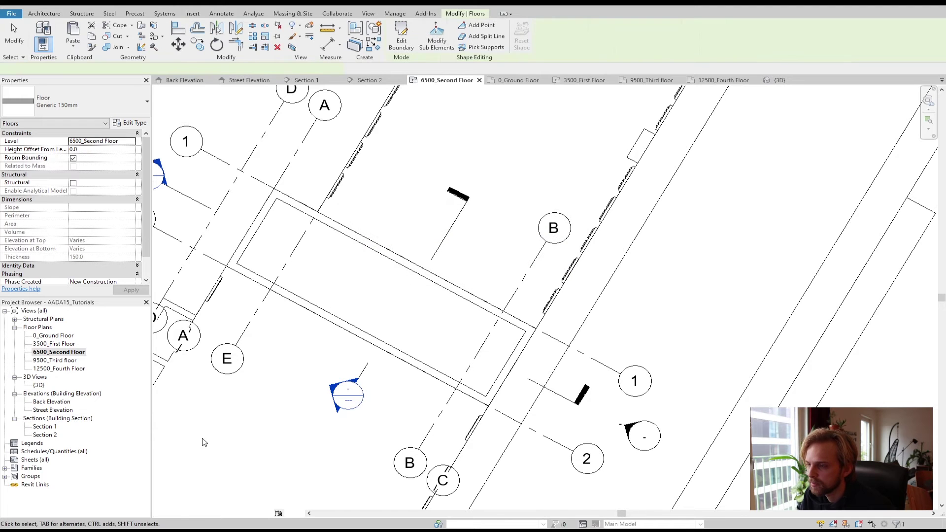
pyautogui.click(238, 412)
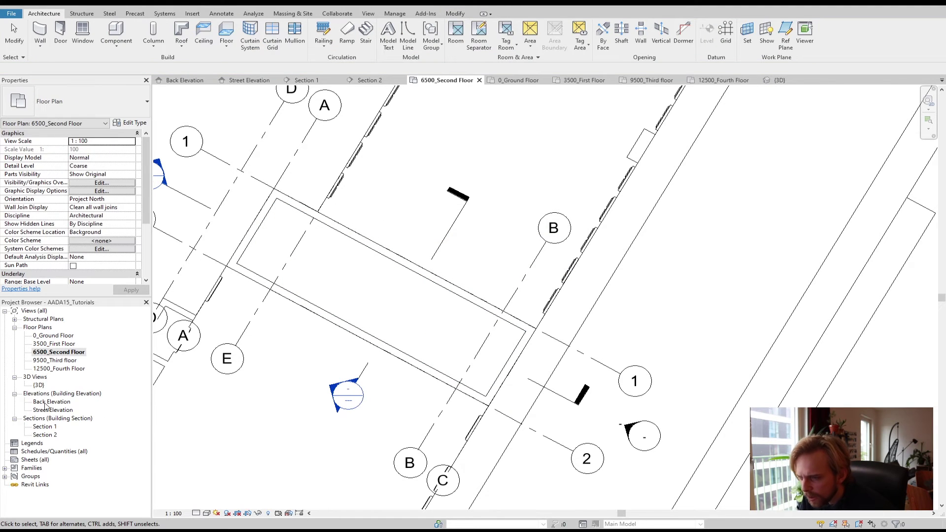
pyautogui.doubleClick(39, 386)
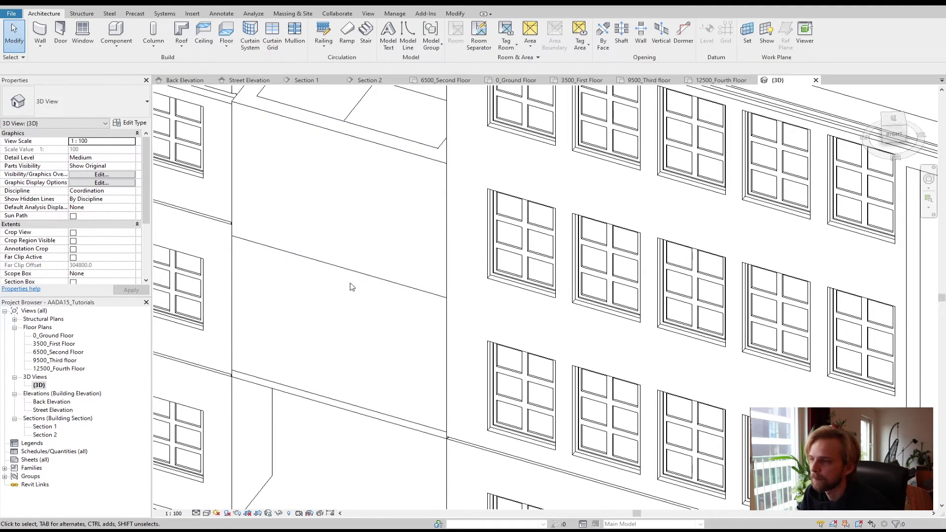
# Step: Compare Section 1 with the 9500_Third floor plan, ending on the third floor plan
pyautogui.doubleClick(43, 427)
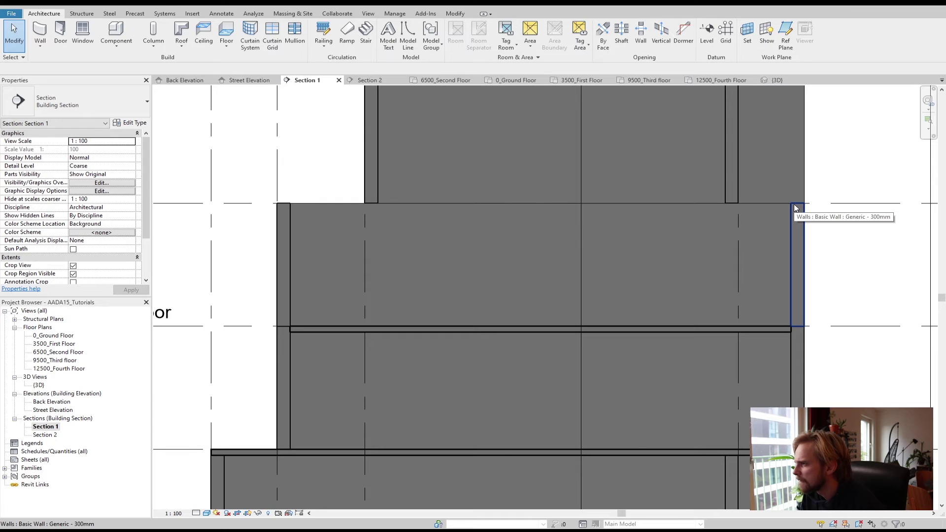
pyautogui.doubleClick(54, 360)
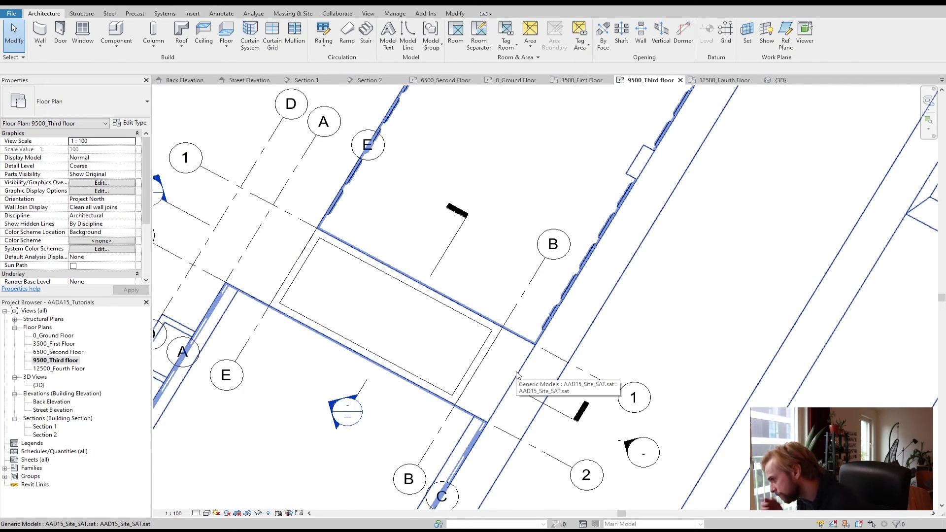
pyautogui.doubleClick(45, 426)
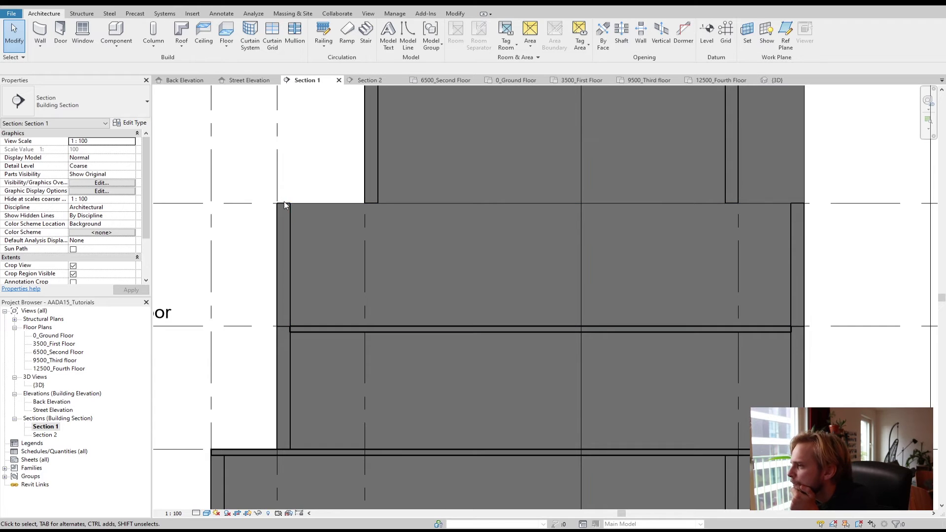
pyautogui.doubleClick(64, 360)
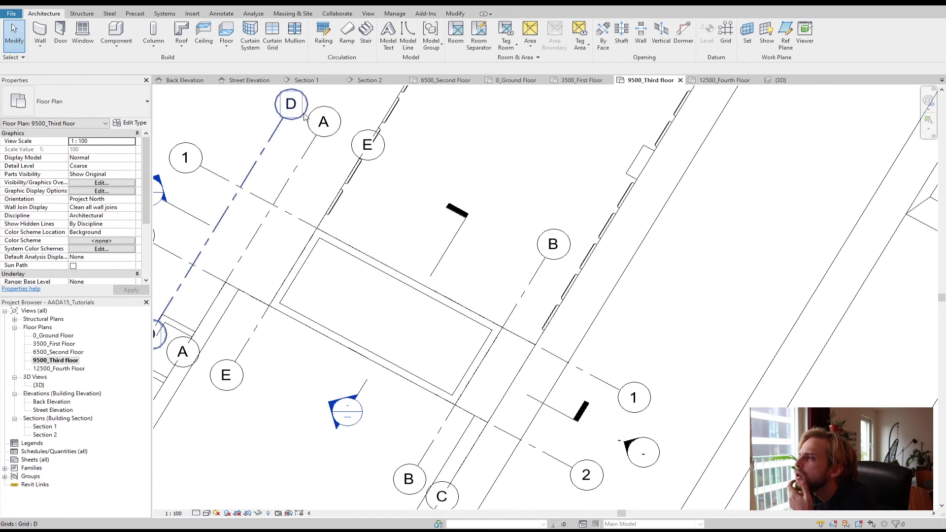
# Step: Draw a rectangular 45.600 m² Generic 150mm floor on 9500_Third floor, attaching the walls below
pyautogui.click(227, 32)
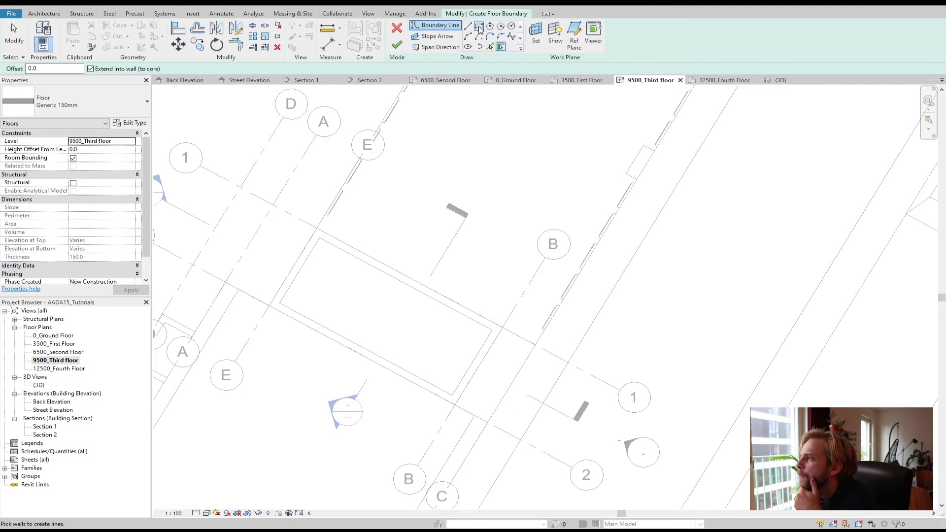
pyautogui.click(468, 26)
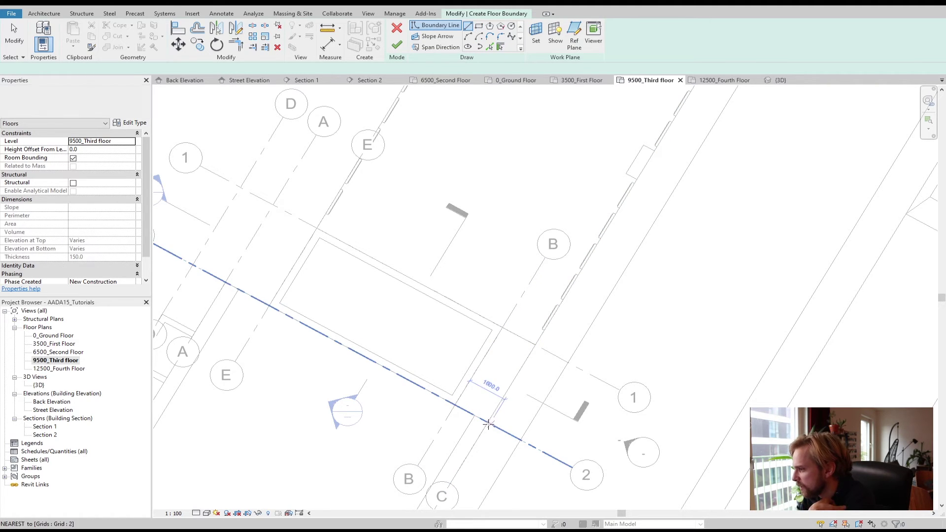
pyautogui.click(488, 422)
pyautogui.click(225, 283)
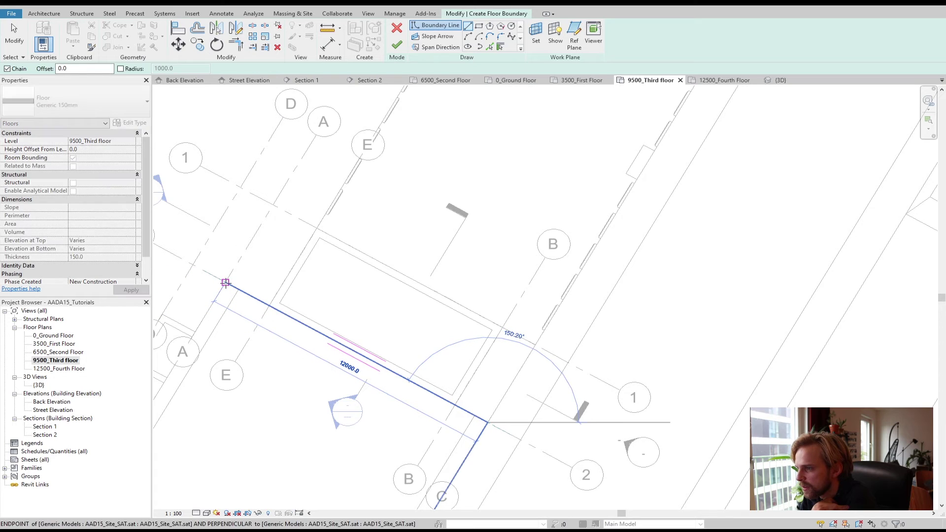
pyautogui.click(272, 205)
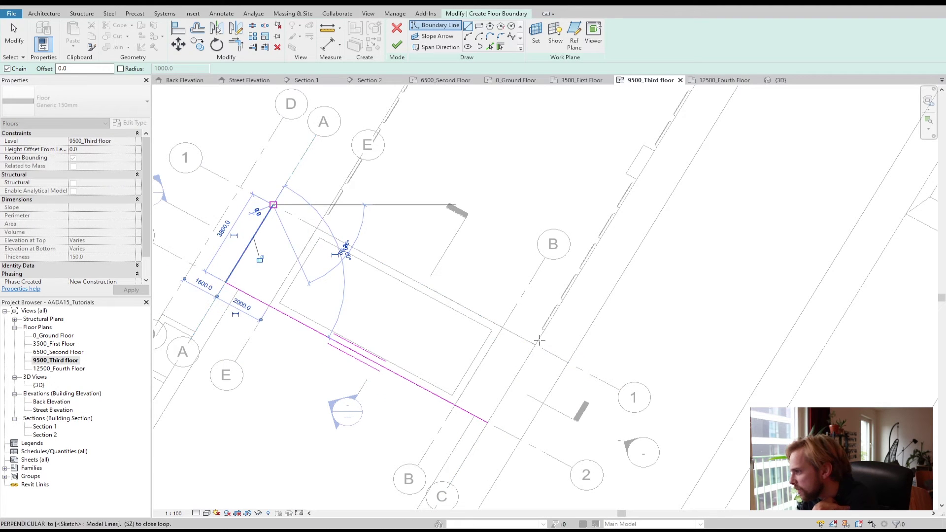
pyautogui.click(535, 345)
pyautogui.click(487, 422)
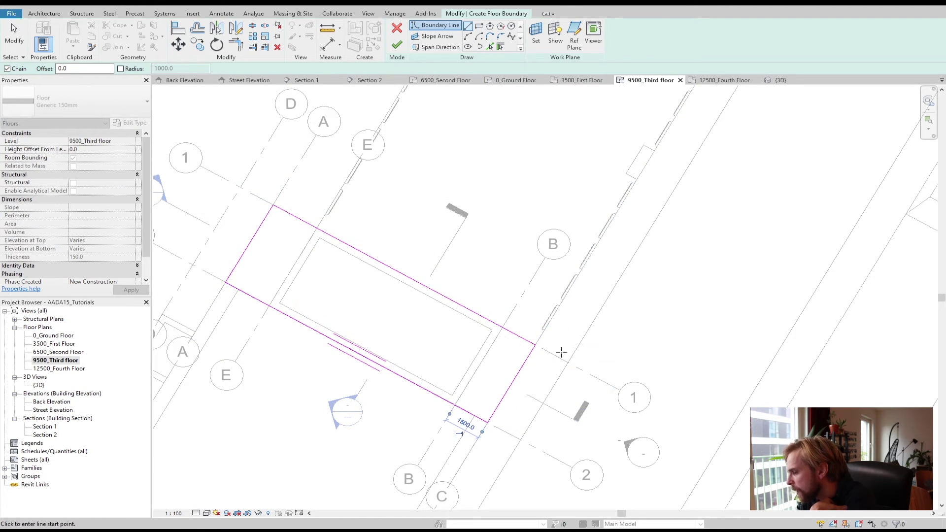
pyautogui.click(397, 44)
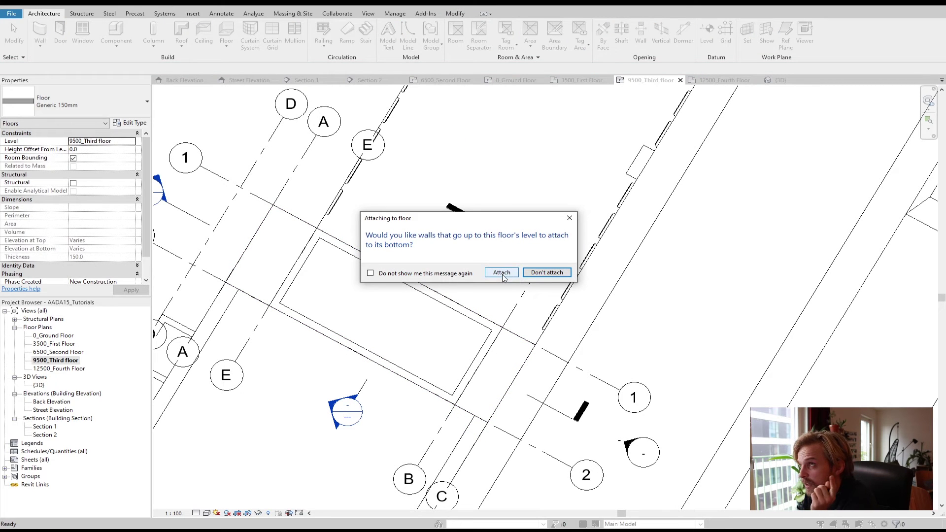
pyautogui.click(501, 273)
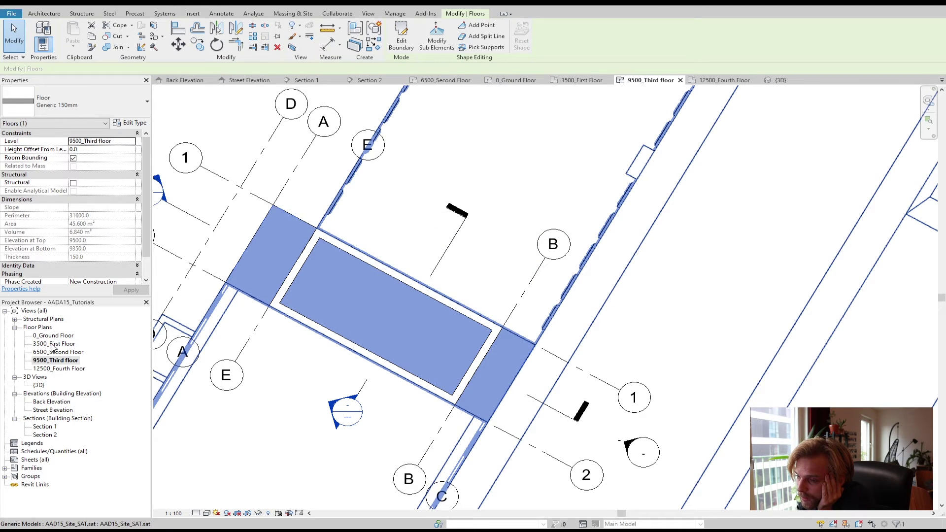
# Step: In Section 1, deselect and zoom out to see slabs from 0_Ground Floor to 12500_Fourth Floor
pyautogui.doubleClick(55, 427)
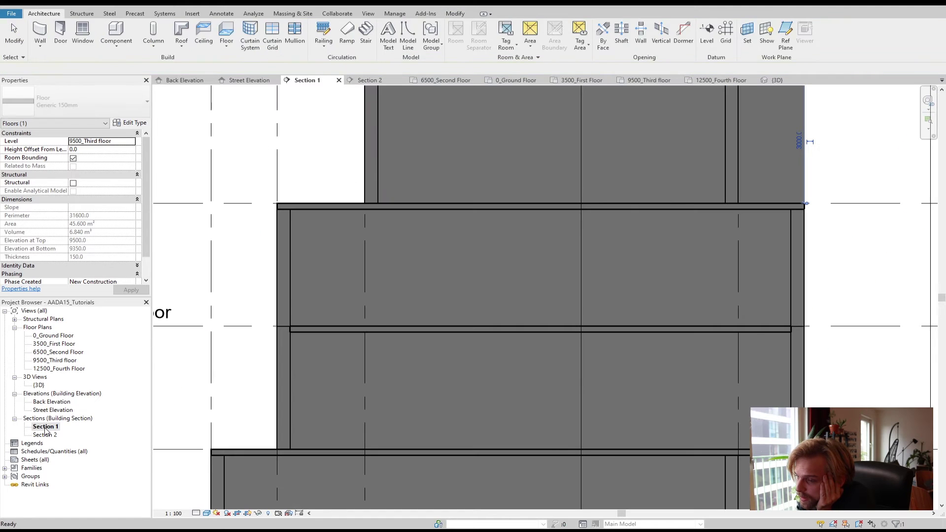
pyautogui.click(283, 167)
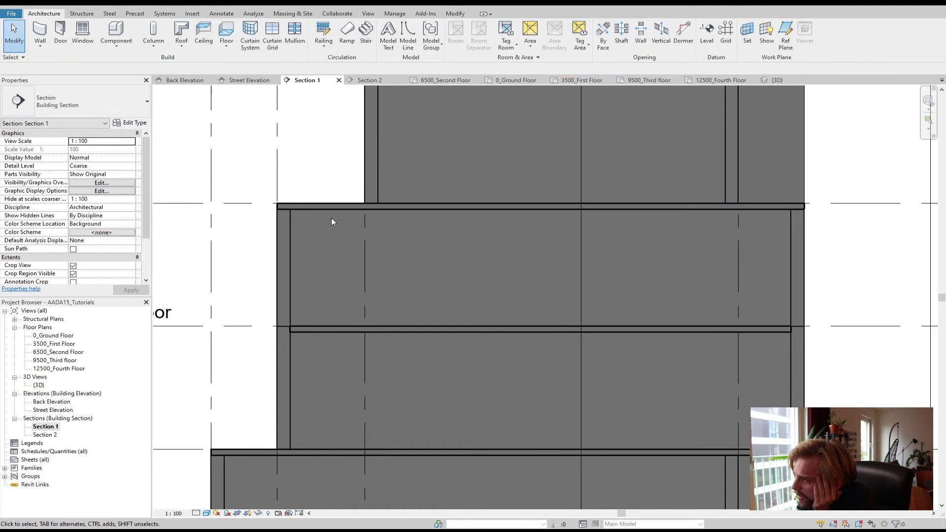
pyautogui.moveTo(332, 220); pyautogui.dragTo(606, 271, button='middle')
pyautogui.scroll(-2, 583, 288)
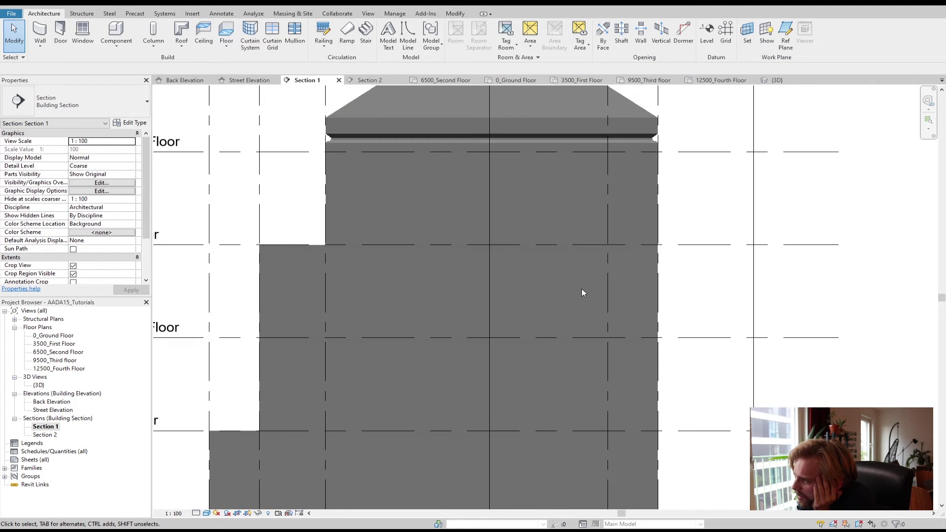
pyautogui.scroll(-3, 548, 280)
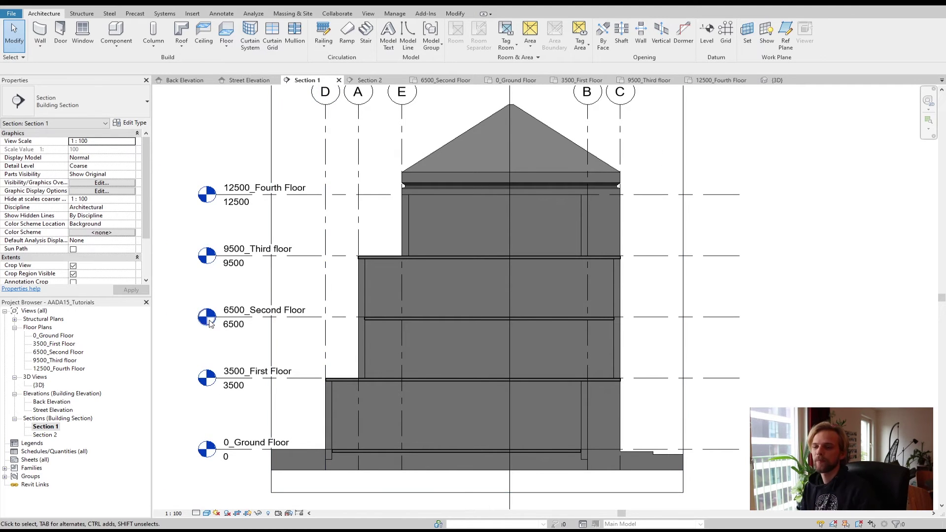
# Step: In the {3D} view, switch Shadows on and orbit around the building to inspect them
pyautogui.doubleClick(39, 385)
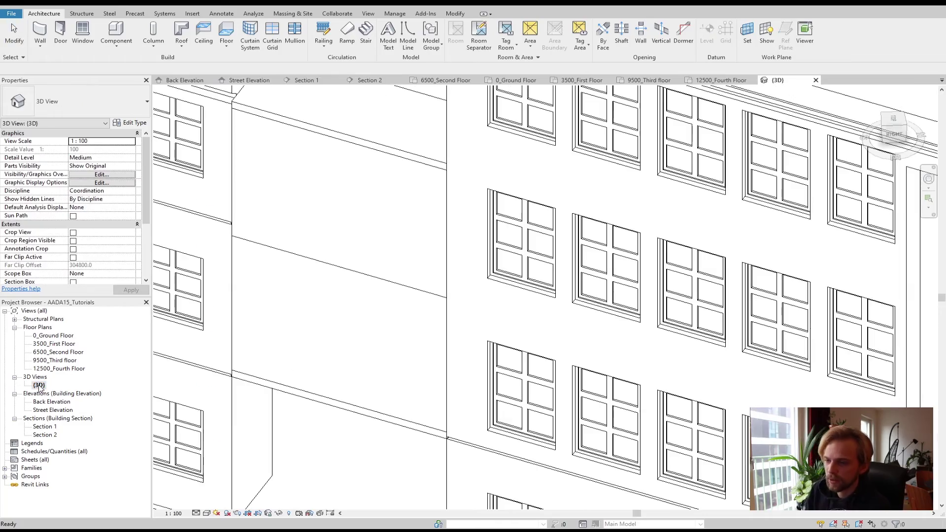
pyautogui.scroll(-2, 379, 300)
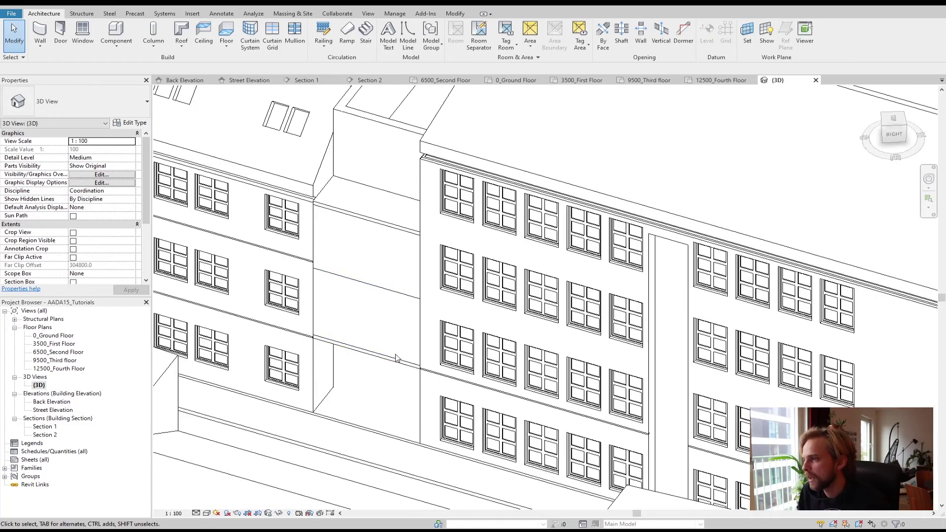
pyautogui.keyDown('shift'); pyautogui.moveTo(363, 408); pyautogui.dragTo(453, 364, button='middle'); pyautogui.keyUp('shift')
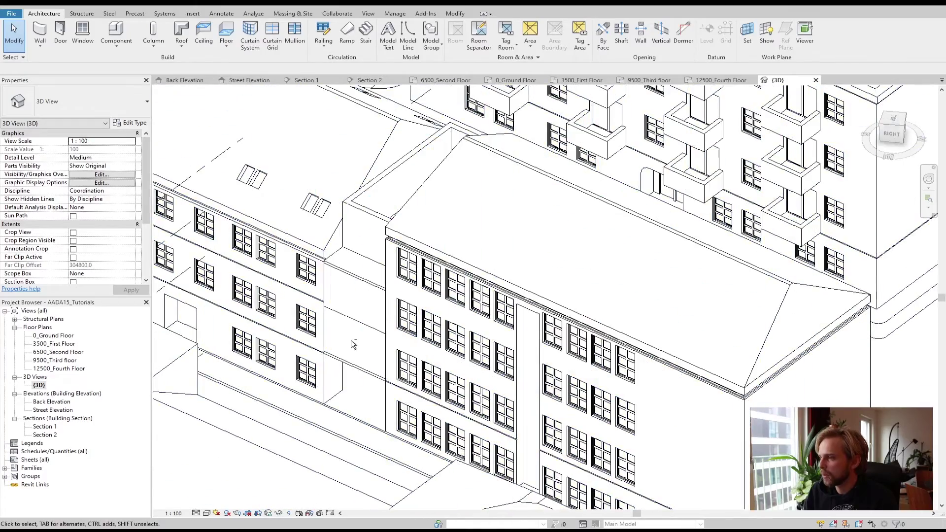
pyautogui.keyDown('shift'); pyautogui.moveTo(382, 349); pyautogui.dragTo(380, 377, button='middle'); pyautogui.keyUp('shift')
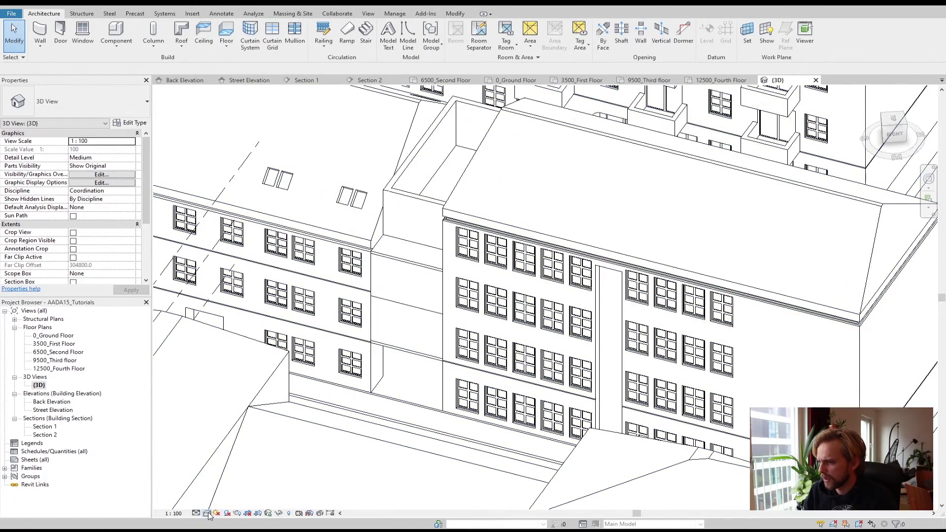
pyautogui.click(217, 512)
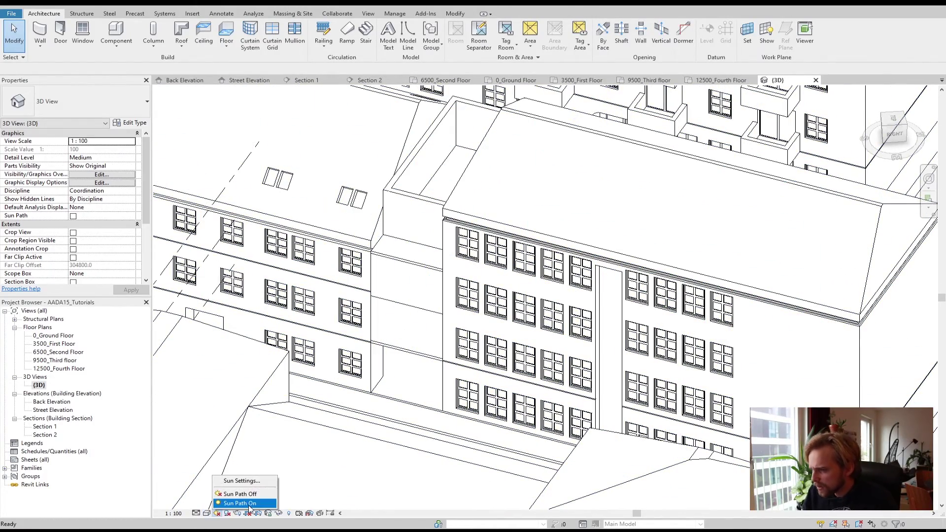
pyautogui.click(227, 514)
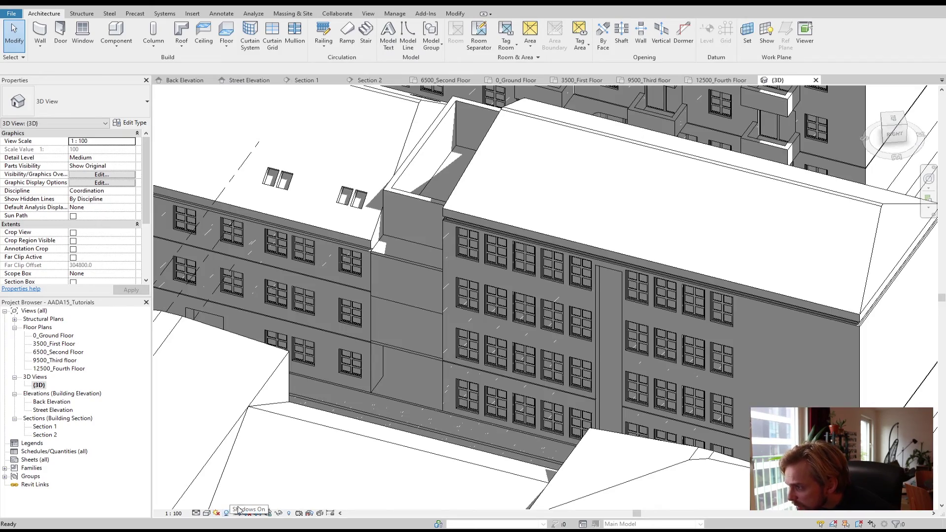
pyautogui.moveTo(436, 303)
pyautogui.keyDown('shift'); pyautogui.mouseDown(button='middle')
pyautogui.moveTo(457, 320)
pyautogui.moveTo(452, 344)
pyautogui.moveTo(511, 374)
pyautogui.moveTo(323, 384)
pyautogui.moveTo(520, 417)
pyautogui.mouseUp(button='middle'); pyautogui.keyUp('shift')
pyautogui.scroll(5, 340, 253)
pyautogui.scroll(-5, 340, 253)
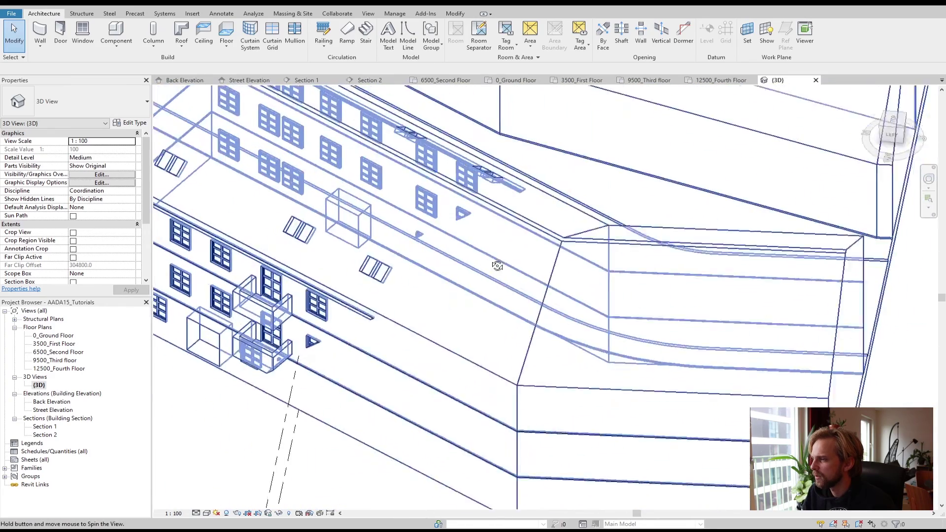
pyautogui.keyDown('shift'); pyautogui.moveTo(340, 254); pyautogui.dragTo(516, 337, button='middle'); pyautogui.keyUp('shift')
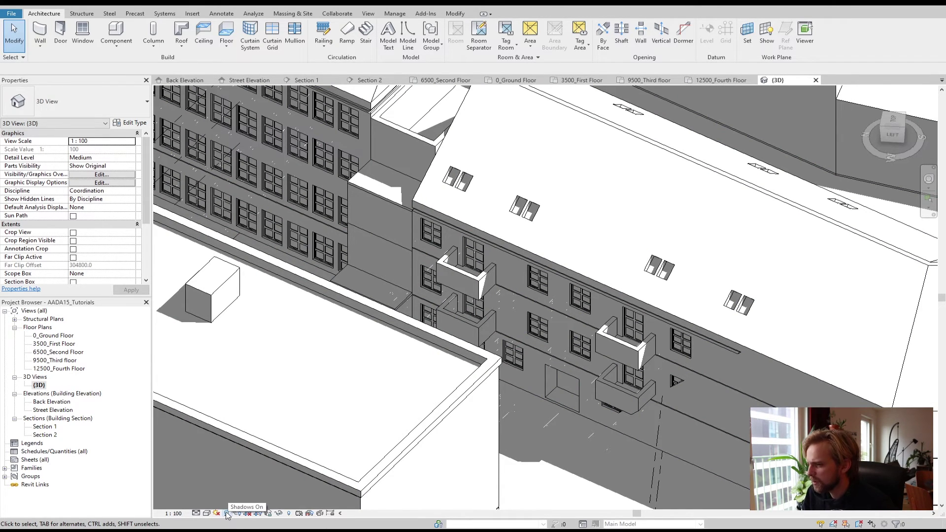
# Step: Light the 3D view with the Sunlight from Top Right preset in Sun Settings
pyautogui.click(206, 513)
pyautogui.click(217, 514)
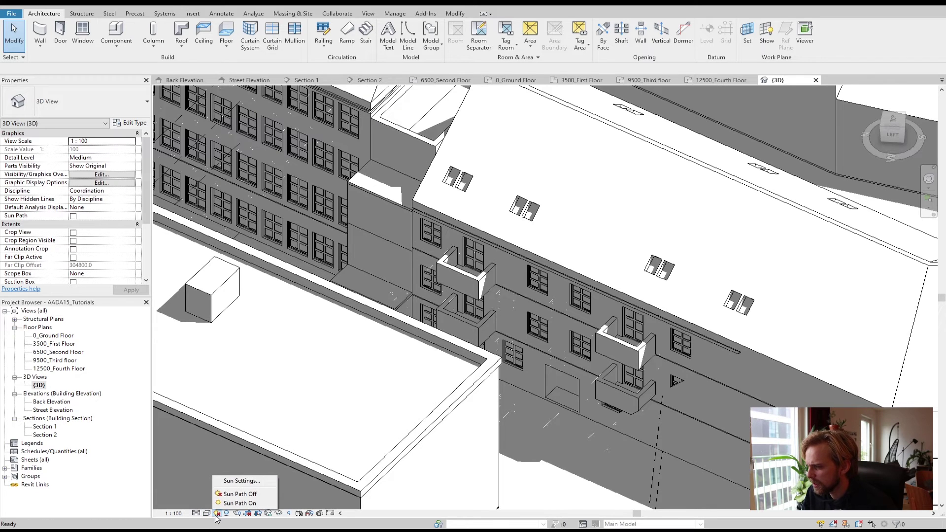
pyautogui.click(243, 480)
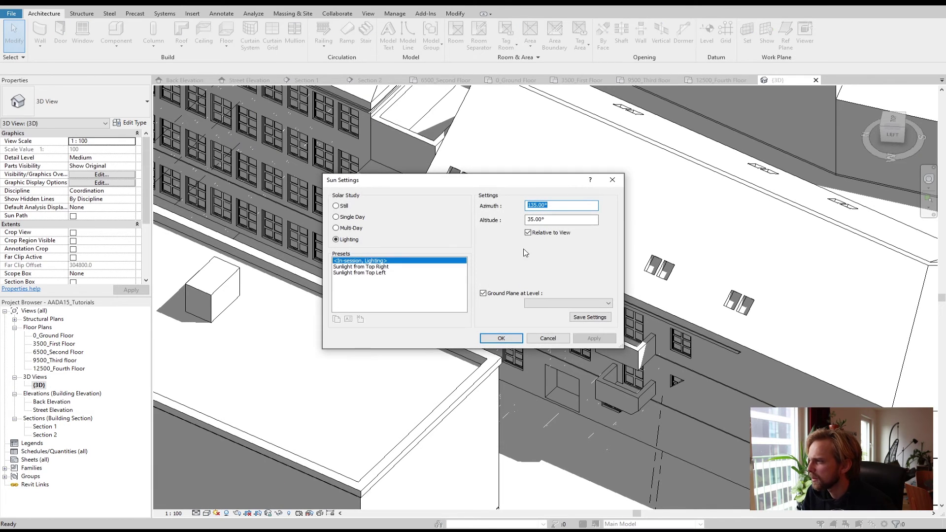
pyautogui.moveTo(493, 181); pyautogui.dragTo(658, 158)
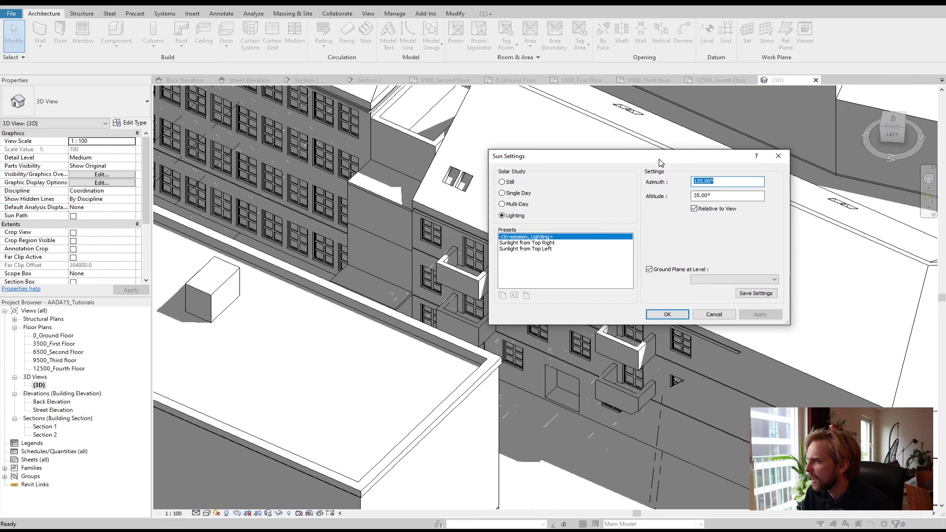
pyautogui.click(543, 243)
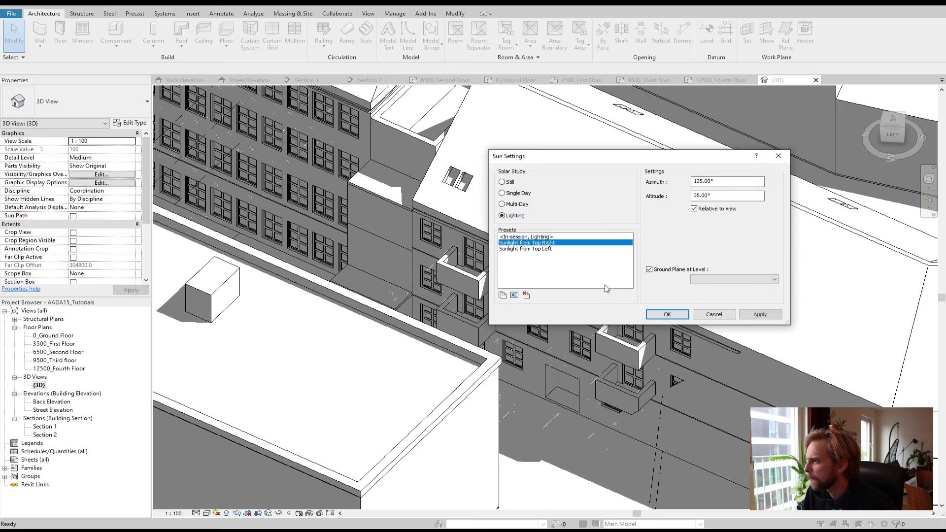
pyautogui.click(667, 314)
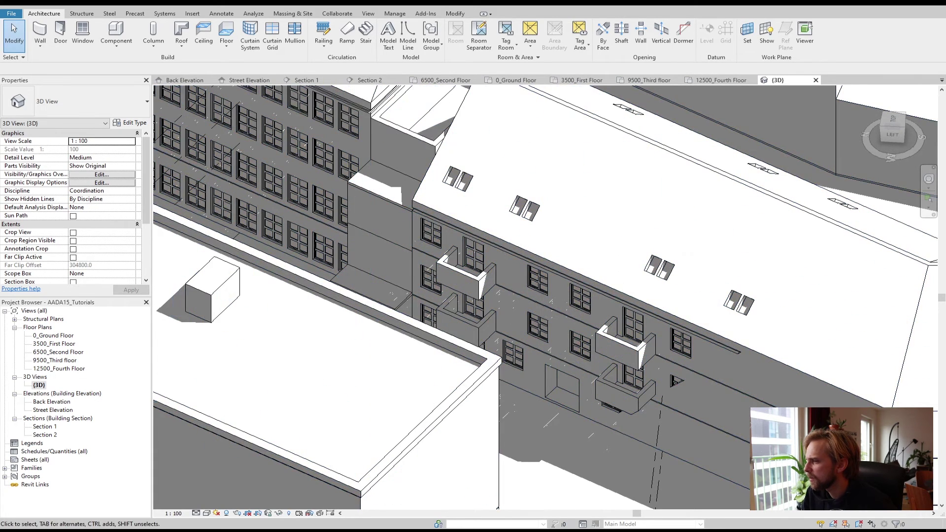
# Step: Switch to the Sunlight from Top Left preset and orbit to check the new shadows
pyautogui.click(217, 513)
pyautogui.click(235, 484)
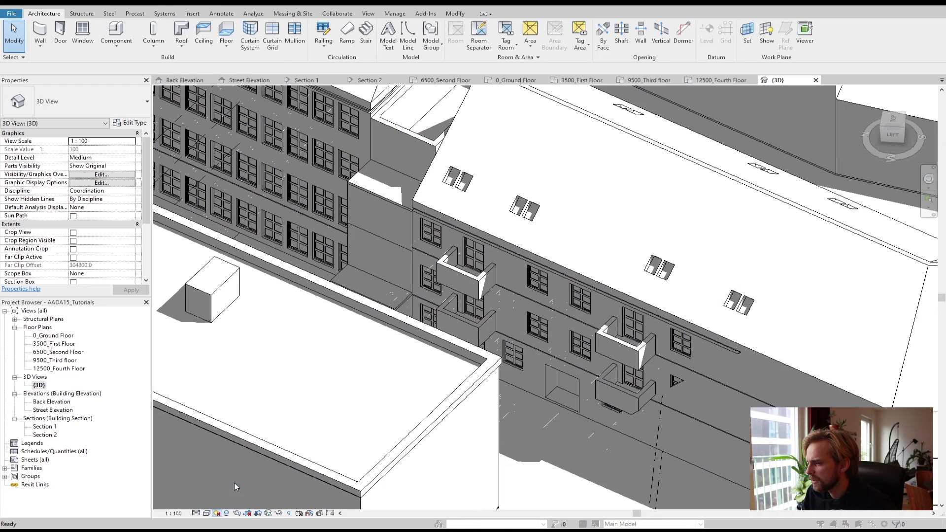
pyautogui.click(533, 249)
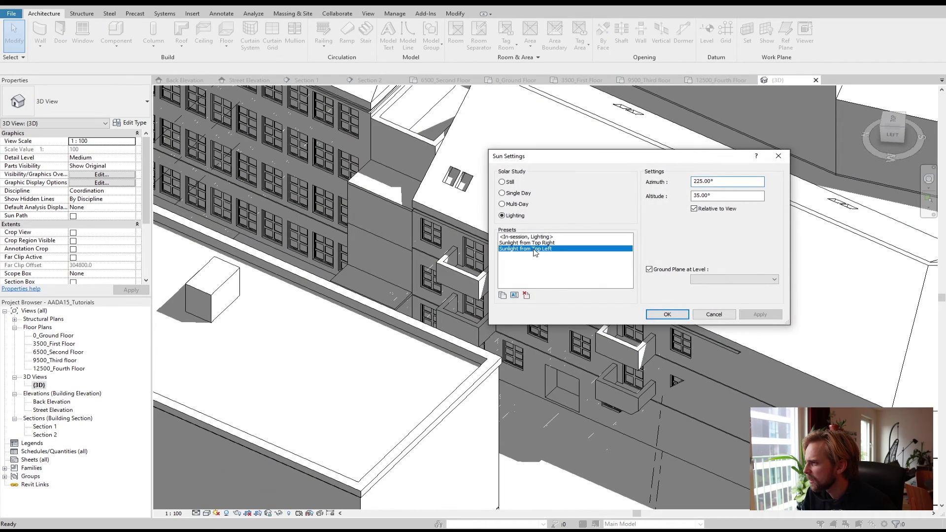
pyautogui.click(657, 313)
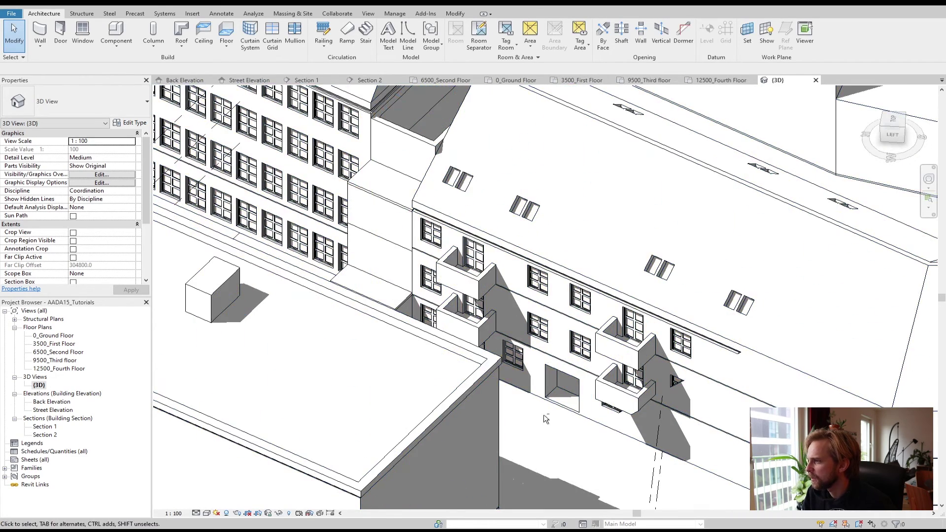
pyautogui.moveTo(546, 419)
pyautogui.keyDown('shift'); pyautogui.mouseDown(button='middle')
pyautogui.moveTo(616, 338)
pyautogui.moveTo(697, 351)
pyautogui.moveTo(175, 123)
pyautogui.moveTo(308, 327)
pyautogui.mouseUp(button='middle'); pyautogui.keyUp('shift')
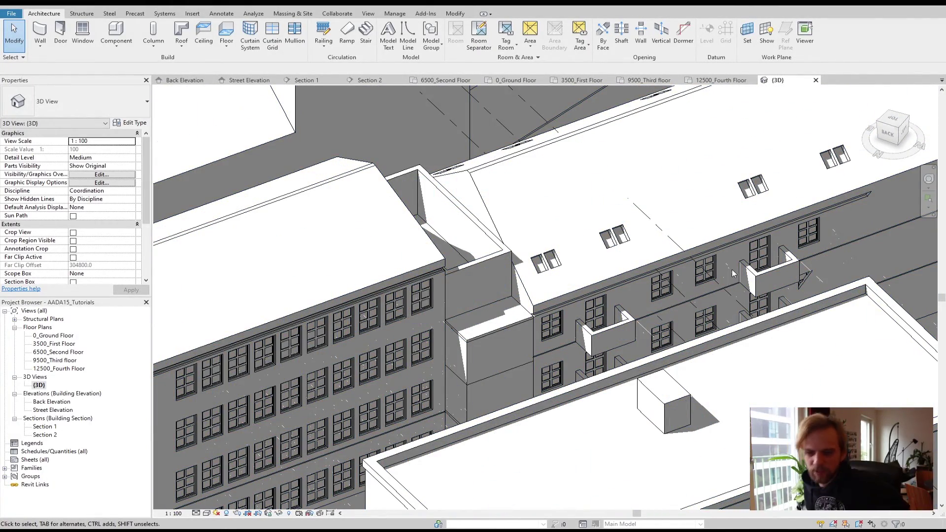
pyautogui.keyDown('shift'); pyautogui.moveTo(733, 273); pyautogui.dragTo(677, 236, button='middle'); pyautogui.keyUp('shift')
pyautogui.moveTo(631, 262)
pyautogui.keyDown('shift'); pyautogui.mouseDown(button='middle')
pyautogui.moveTo(633, 306)
pyautogui.moveTo(653, 339)
pyautogui.moveTo(559, 362)
pyautogui.moveTo(483, 366)
pyautogui.moveTo(460, 274)
pyautogui.moveTo(632, 282)
pyautogui.moveTo(441, 337)
pyautogui.moveTo(500, 294)
pyautogui.mouseUp(button='middle'); pyautogui.keyUp('shift')
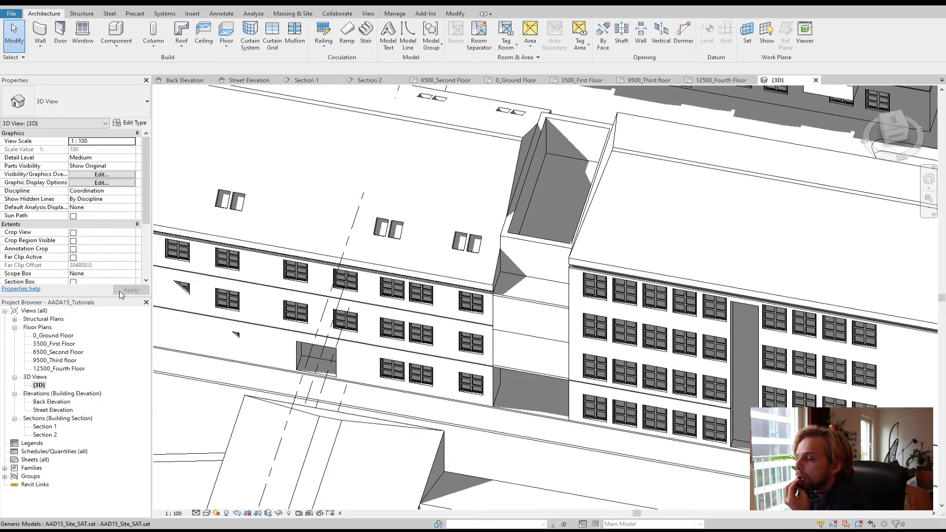
# Step: Open the 12500_Fourth Floor plan from the Project Browser
pyautogui.doubleClick(73, 360)
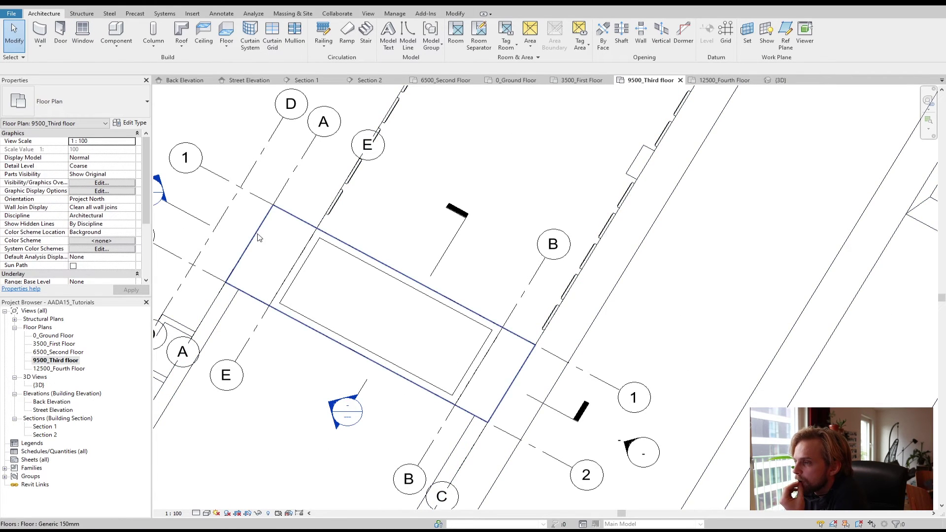
pyautogui.doubleClick(77, 369)
pyautogui.scroll(3, 388, 257)
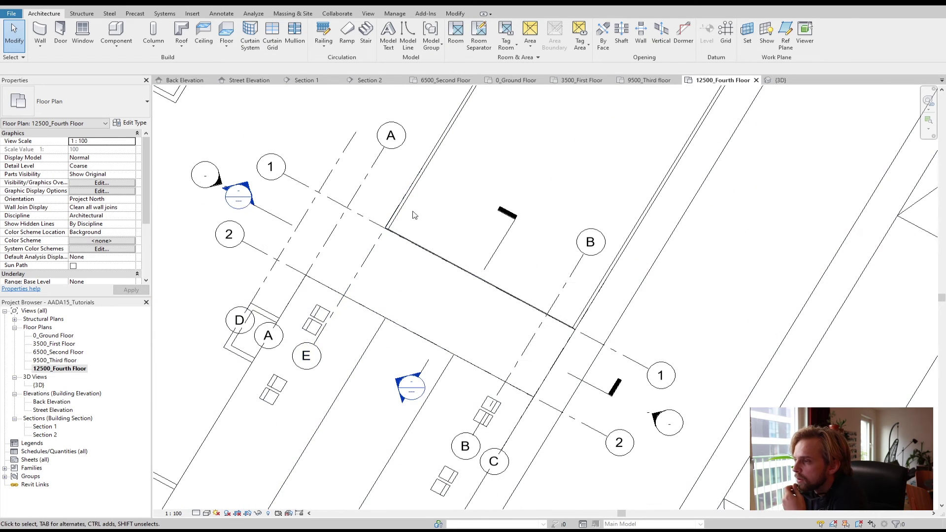
pyautogui.doubleClick(47, 362)
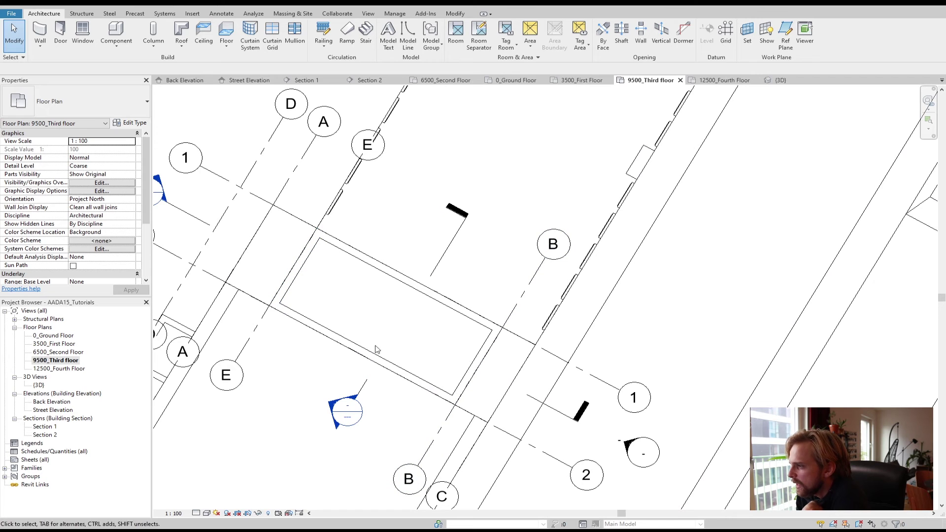
pyautogui.doubleClick(57, 369)
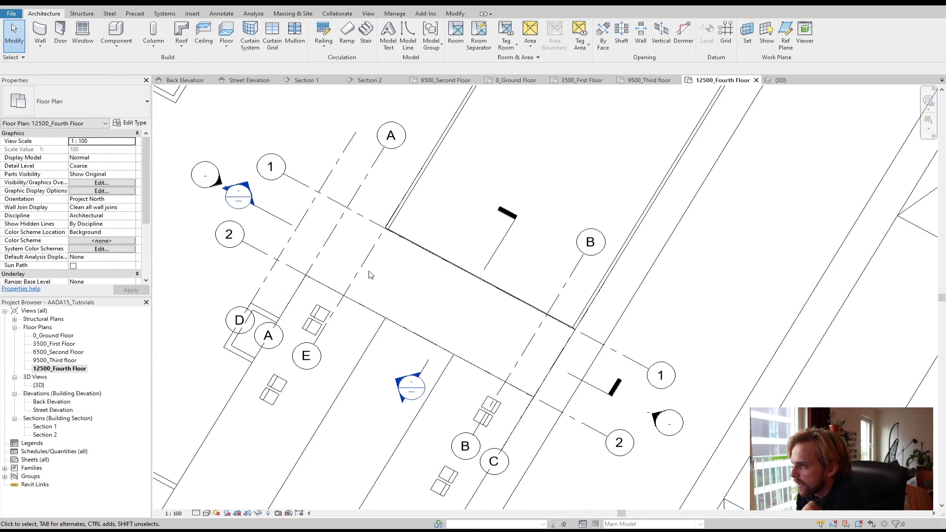
# Step: Turn on grid E's bubble at its upper end, then deselect the grid
pyautogui.click(357, 285)
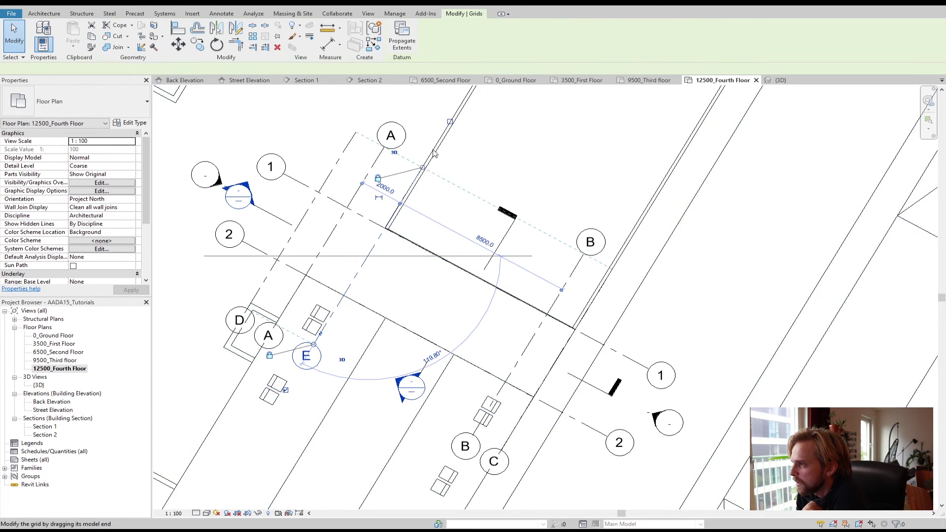
pyautogui.click(449, 122)
pyautogui.press('Escape')
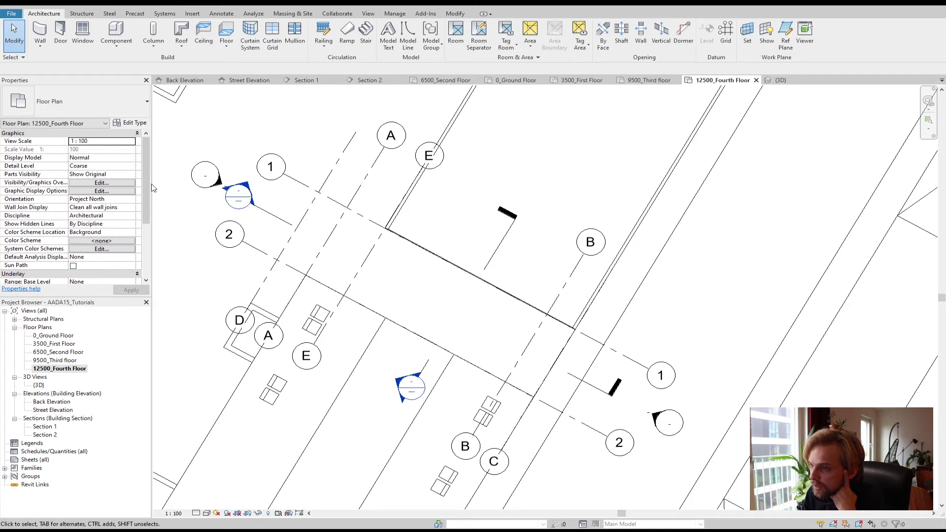
pyautogui.moveTo(145, 190); pyautogui.dragTo(146, 248)
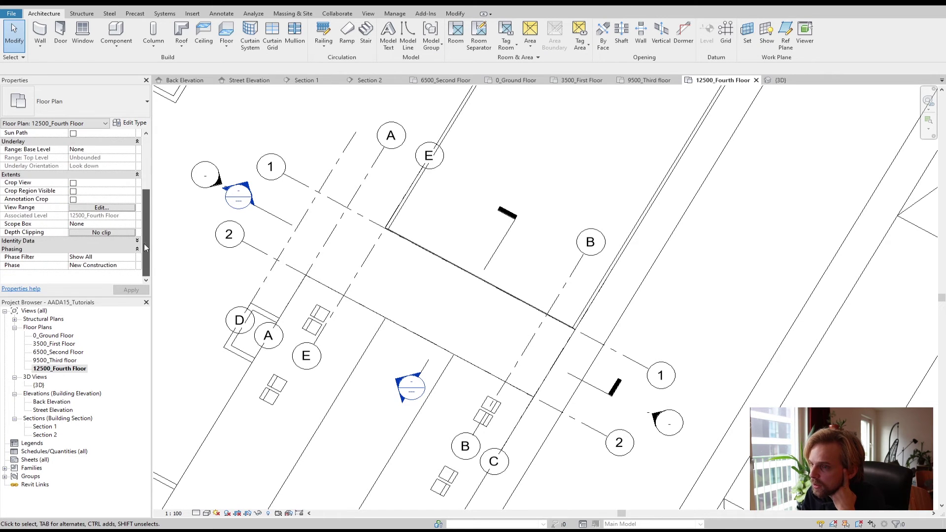
# Step: Set the fourth floor view range's View Depth to Unlimited, apply it and confirm
pyautogui.click(84, 208)
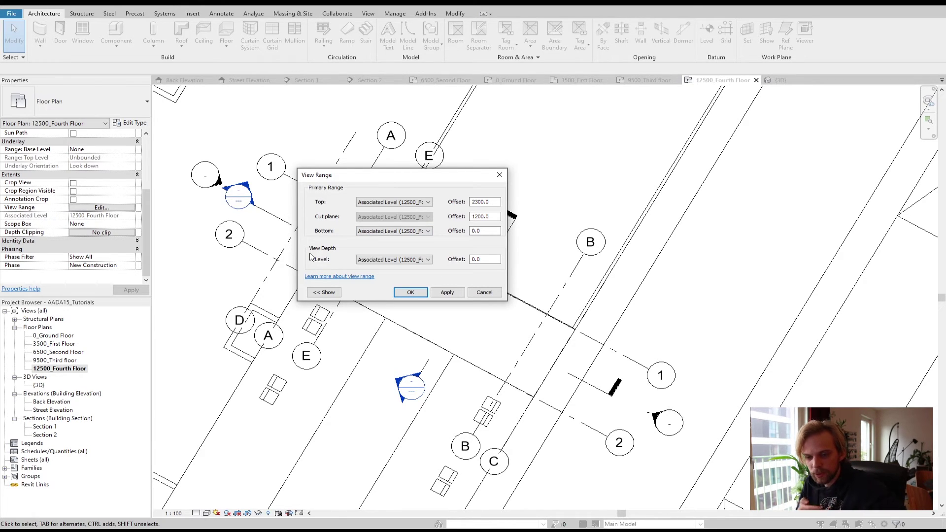
pyautogui.click(419, 262)
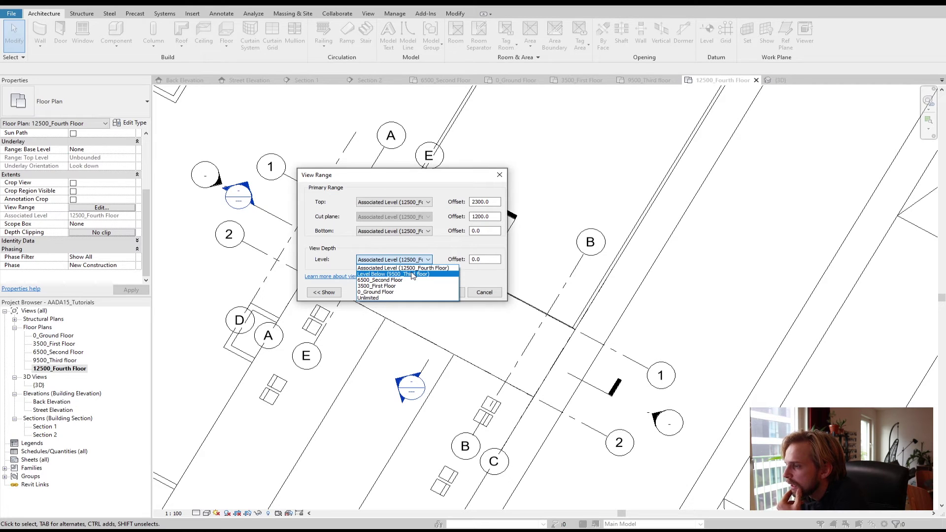
pyautogui.click(400, 299)
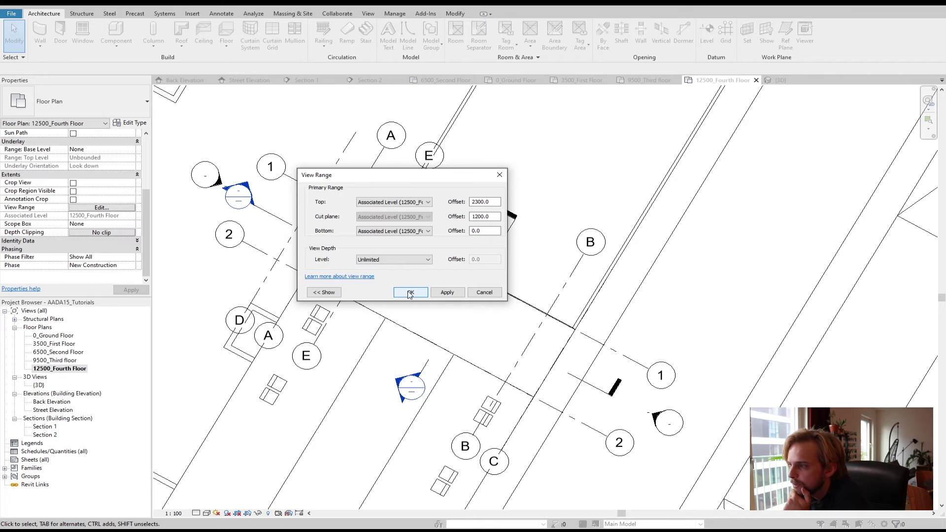
pyautogui.click(448, 292)
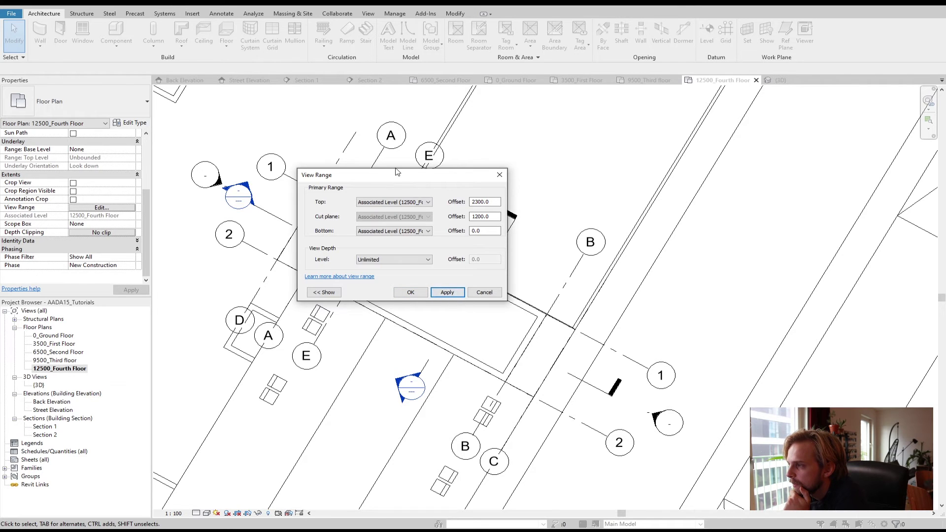
pyautogui.moveTo(399, 174); pyautogui.dragTo(590, 164)
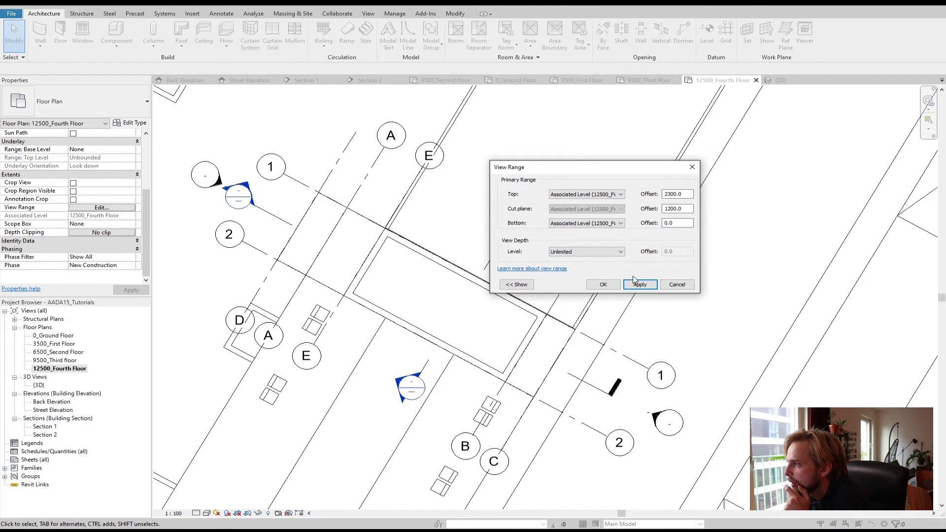
pyautogui.click(609, 287)
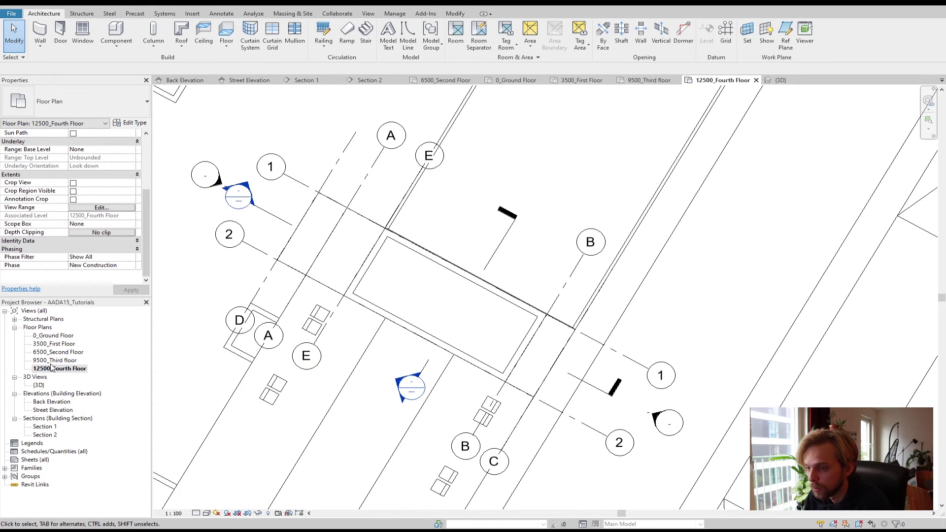
# Step: Start a roof by footprint and pick the left, top, right and bottom walls as edges
pyautogui.moveTo(469, 285); pyautogui.dragTo(401, 272, button='middle')
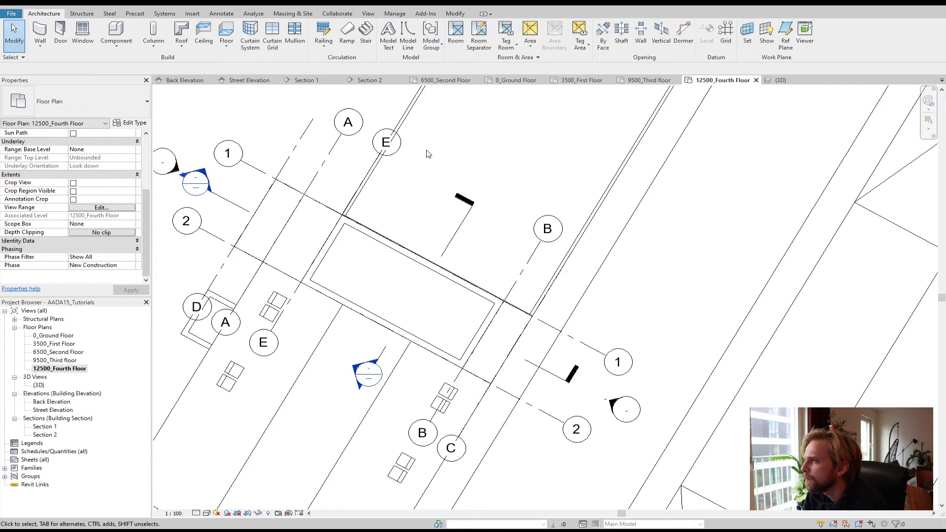
pyautogui.click(180, 31)
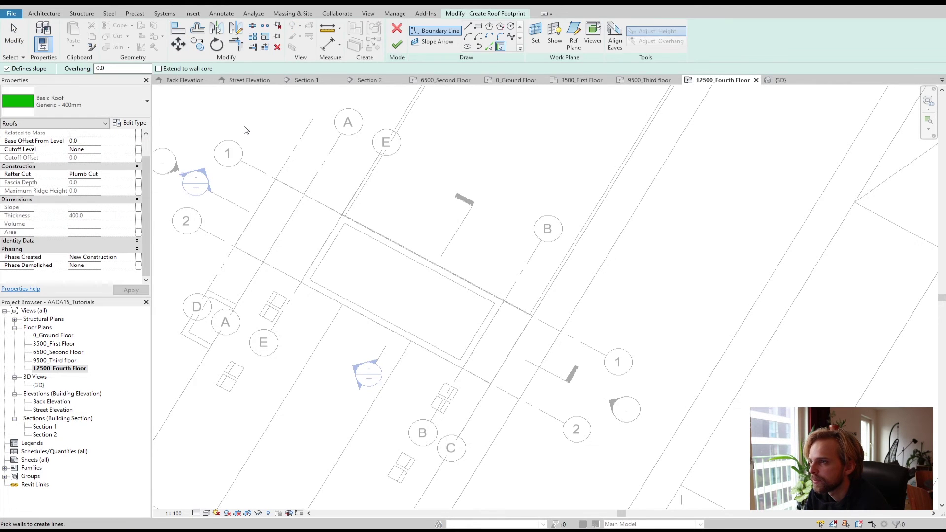
pyautogui.moveTo(435, 179); pyautogui.dragTo(324, 164, button='middle')
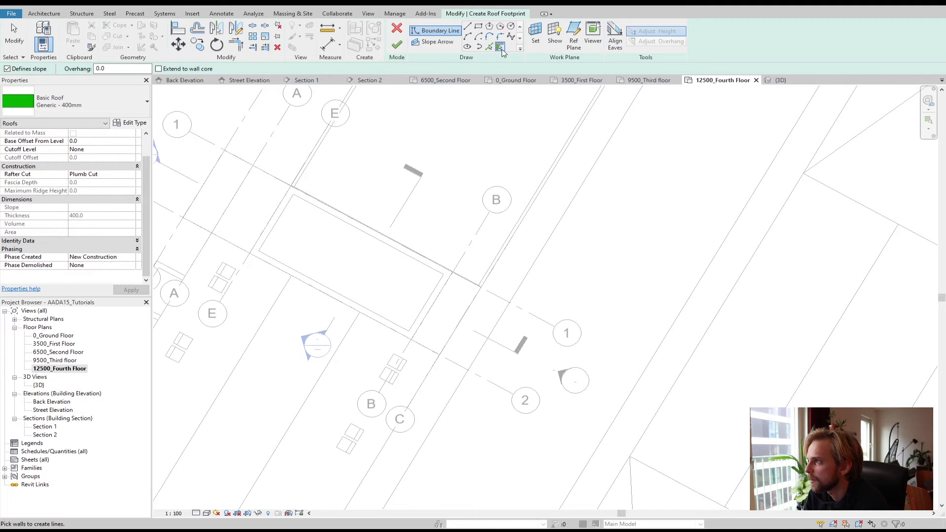
pyautogui.click(275, 224)
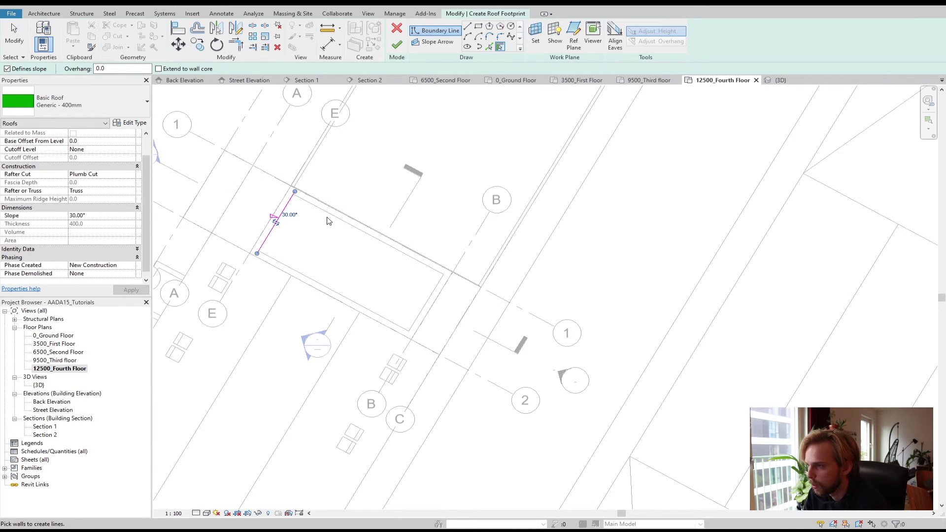
pyautogui.click(340, 220)
pyautogui.click(435, 299)
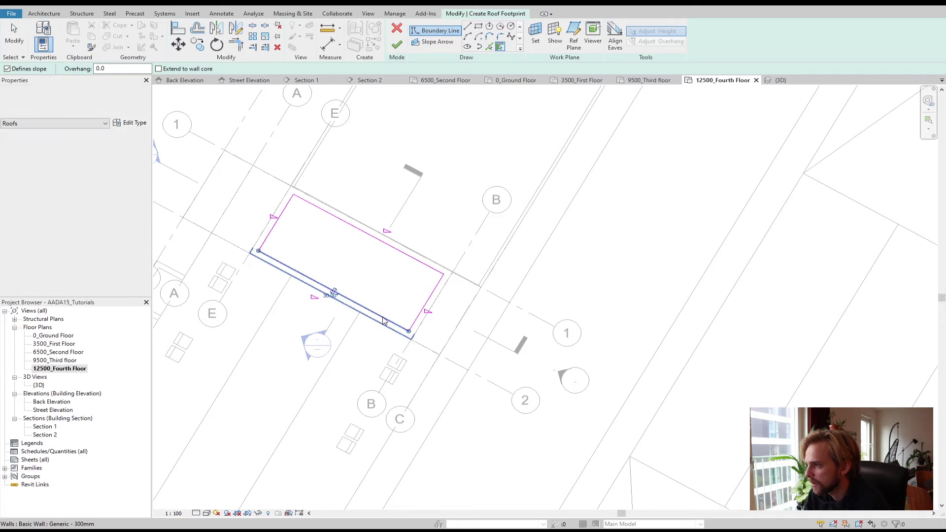
pyautogui.click(335, 290)
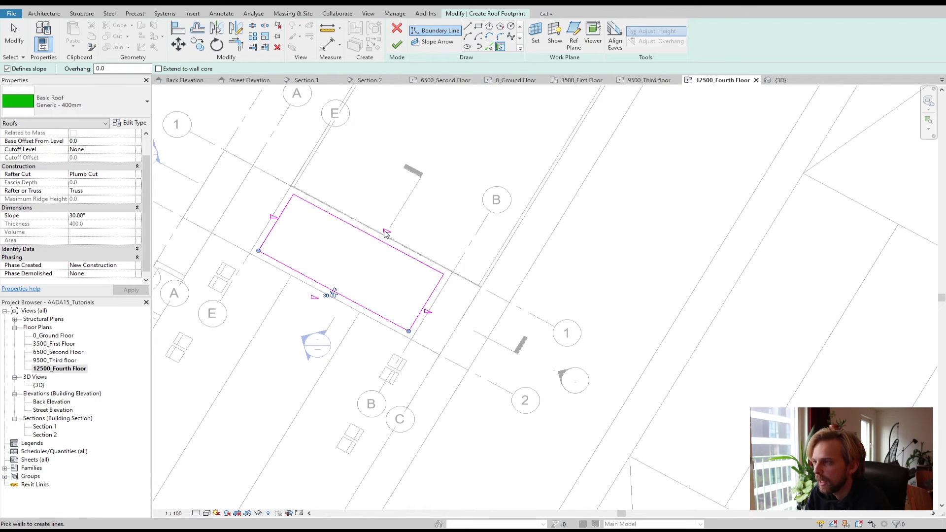
# Step: Keep the 30.00° edge slope and finish the sketch to generate the hip roof
pyautogui.scroll(2, 387, 234)
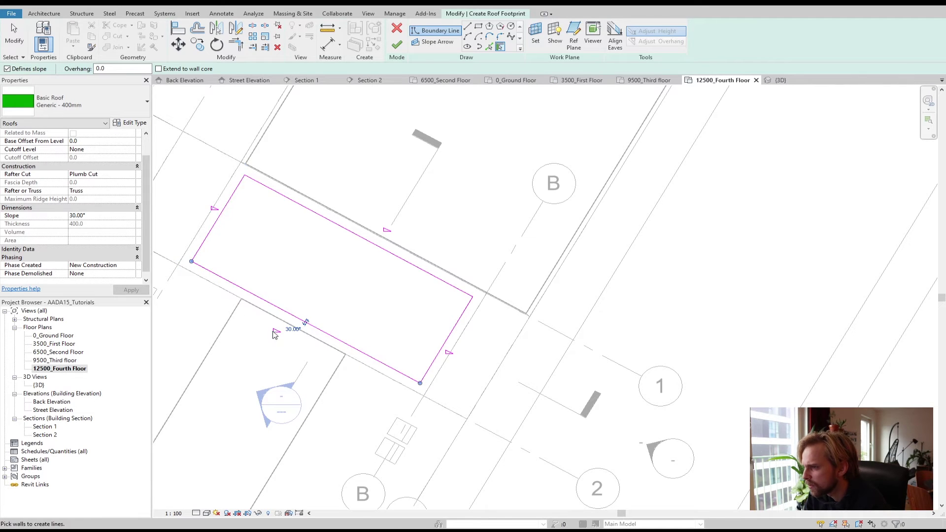
pyautogui.click(288, 329)
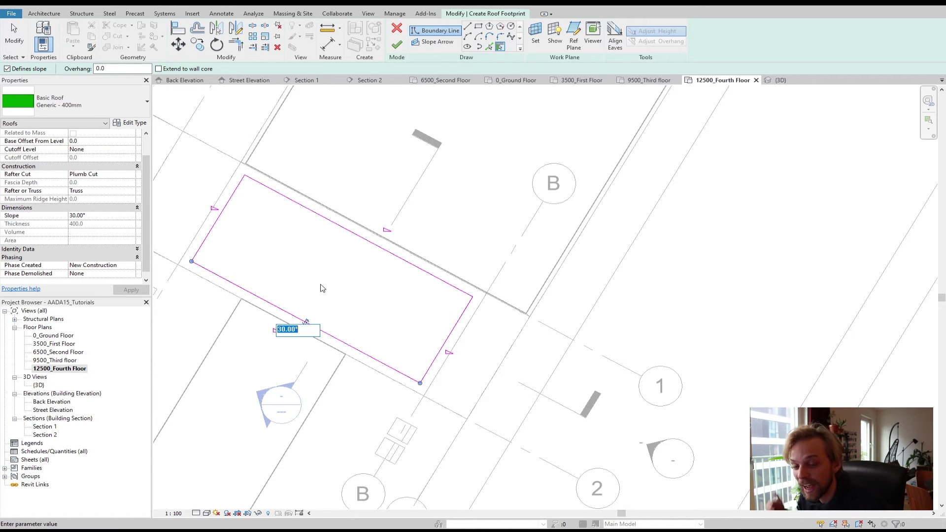
pyautogui.click(419, 160)
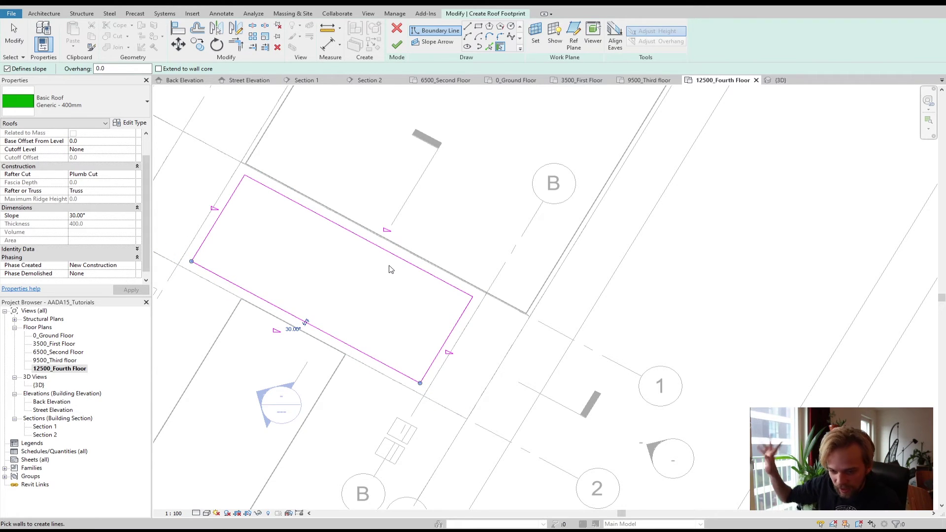
pyautogui.click(397, 45)
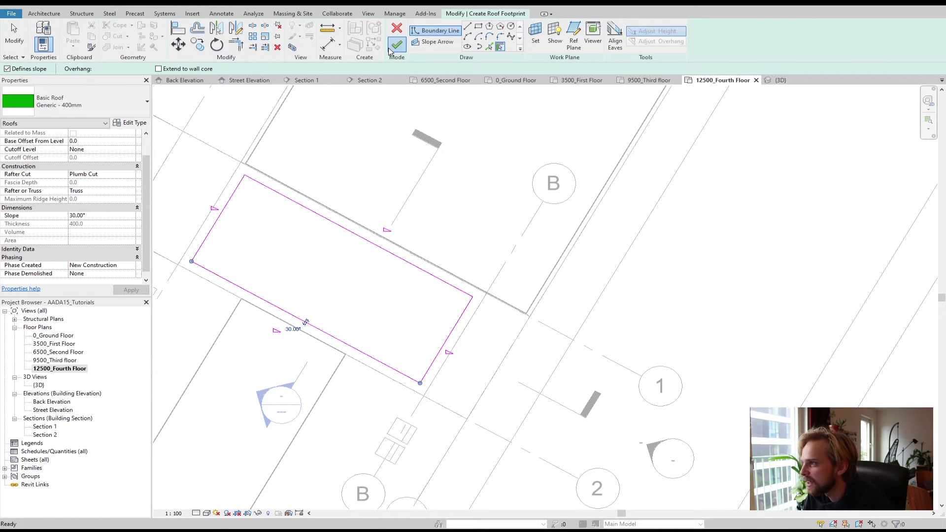
pyautogui.click(357, 154)
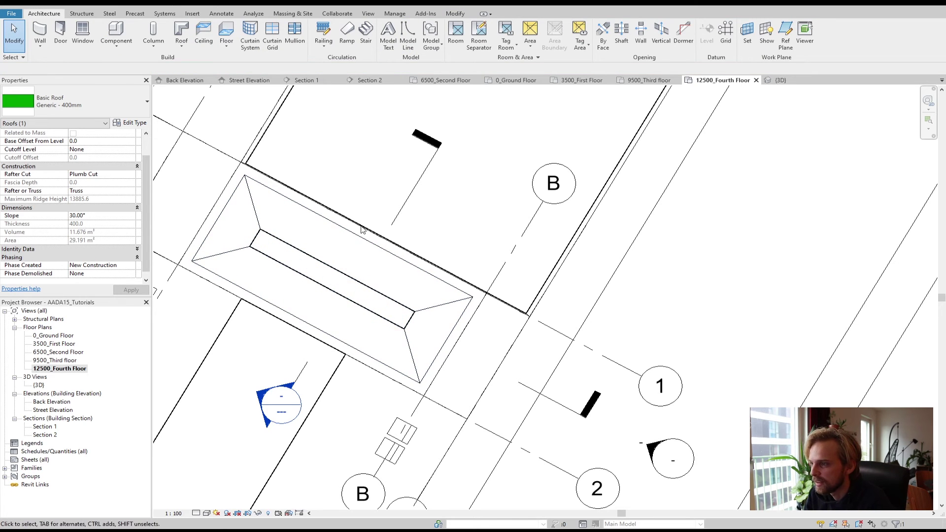
# Step: Open the {3D} view and tile it beside the 12500_Fourth Floor plan
pyautogui.click(780, 79)
pyautogui.moveTo(763, 192); pyautogui.dragTo(471, 37)
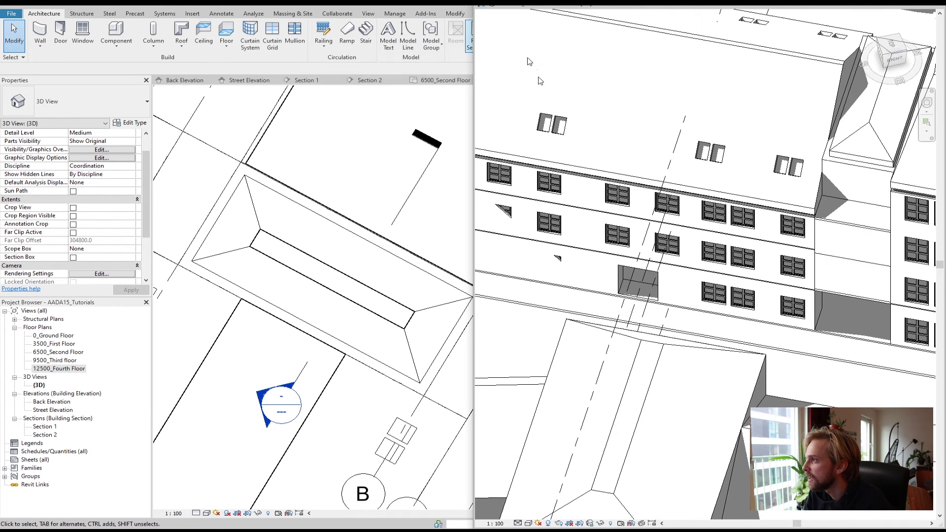
pyautogui.moveTo(527, 3); pyautogui.dragTo(943, 186)
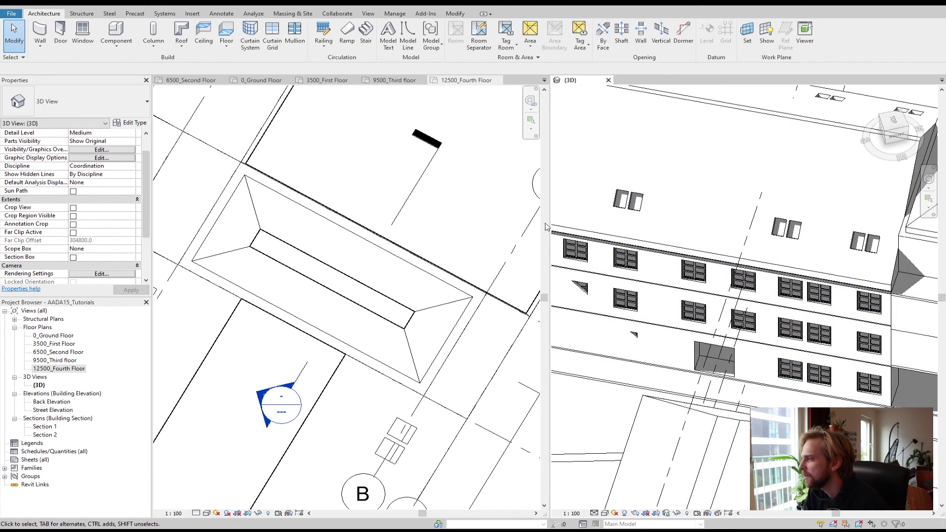
# Step: Orbit and zoom the 3D view to inspect the new hip roof
pyautogui.moveTo(557, 226)
pyautogui.keyDown('shift'); pyautogui.mouseDown(button='middle')
pyautogui.moveTo(751, 226)
pyautogui.moveTo(586, 238)
pyautogui.mouseUp(button='middle'); pyautogui.keyUp('shift')
pyautogui.scroll(5, 849, 262)
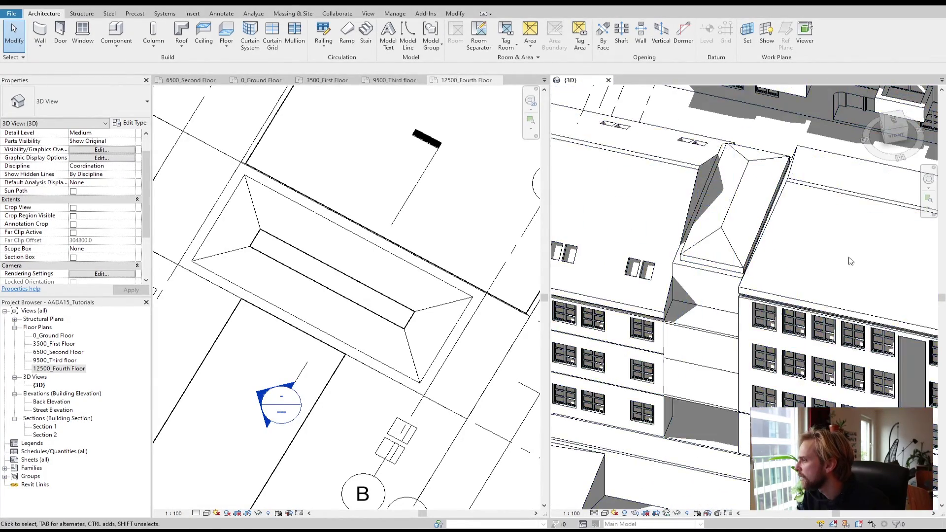
pyautogui.scroll(2, 857, 269)
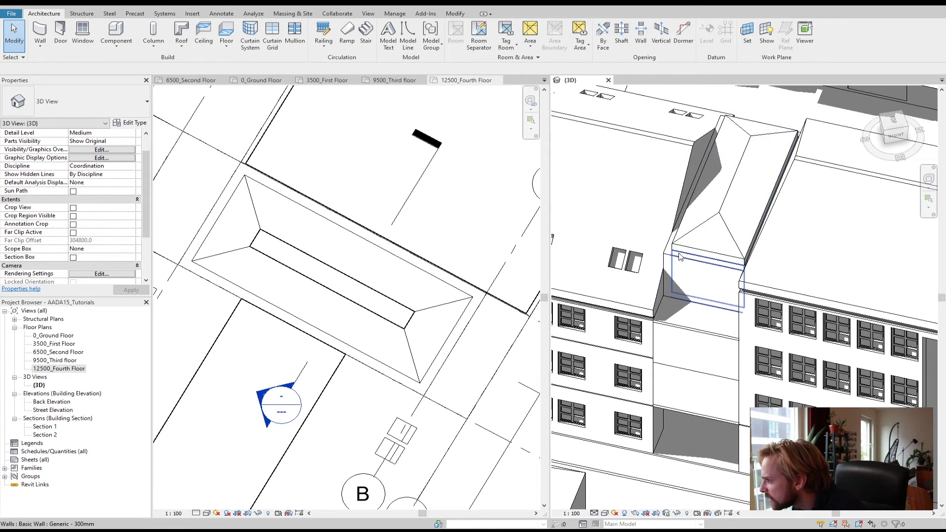
pyautogui.scroll(6, 679, 256)
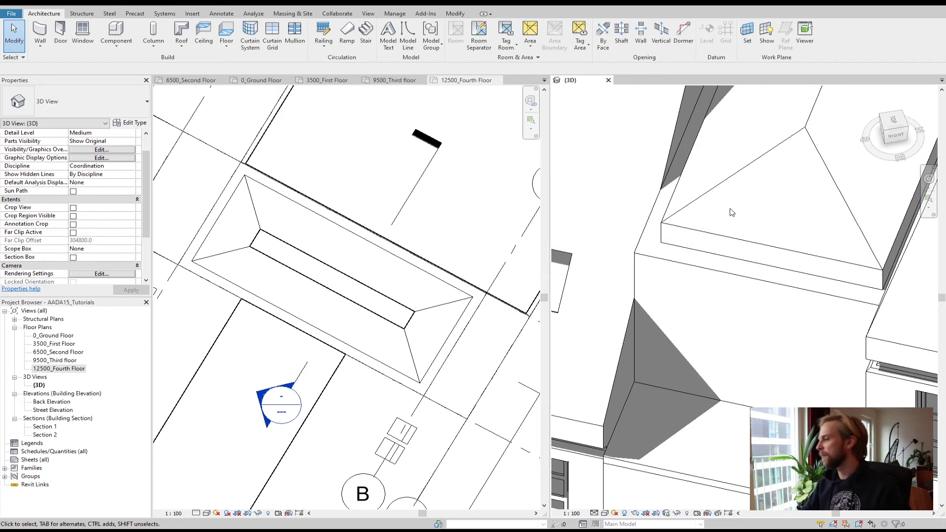
pyautogui.keyDown('shift'); pyautogui.moveTo(732, 212); pyautogui.dragTo(682, 276, button='middle'); pyautogui.keyUp('shift')
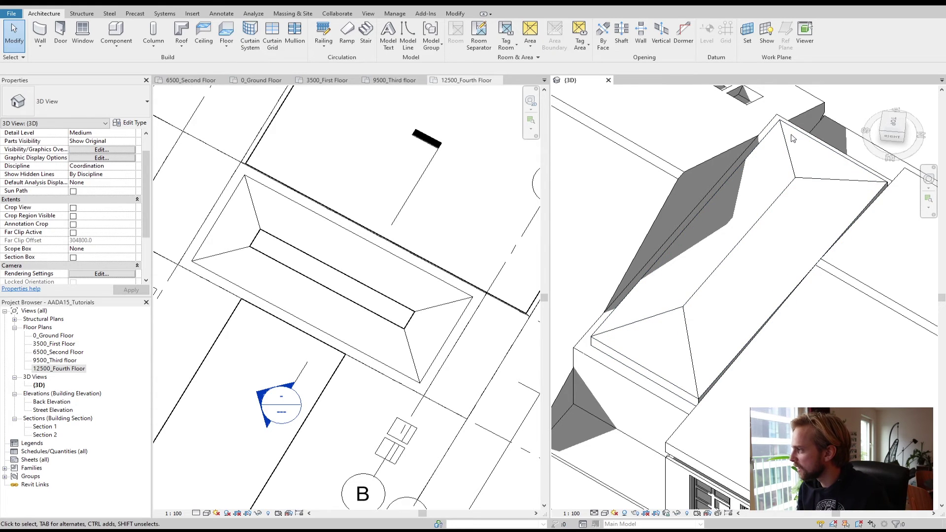
pyautogui.scroll(-3, 729, 149)
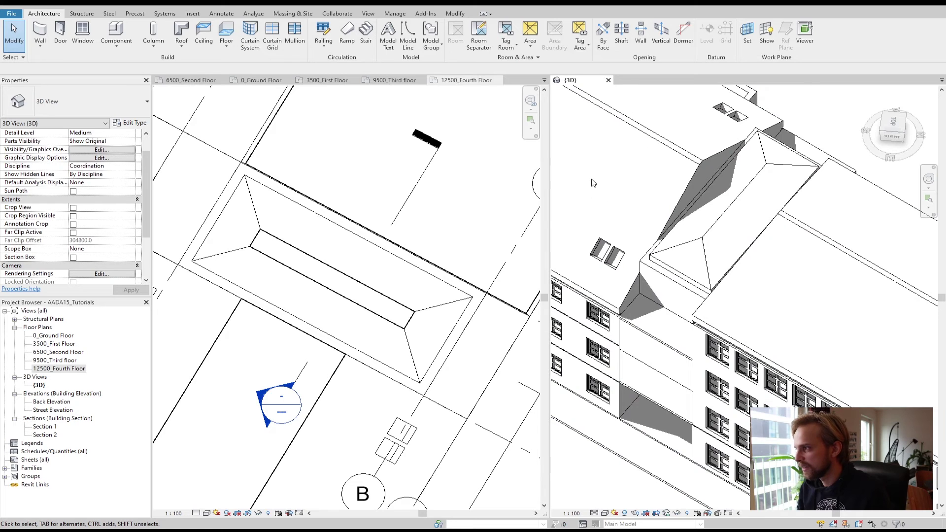
# Step: Select and remove the hip roof, then make the fourth floor plan the active view
pyautogui.click(703, 249)
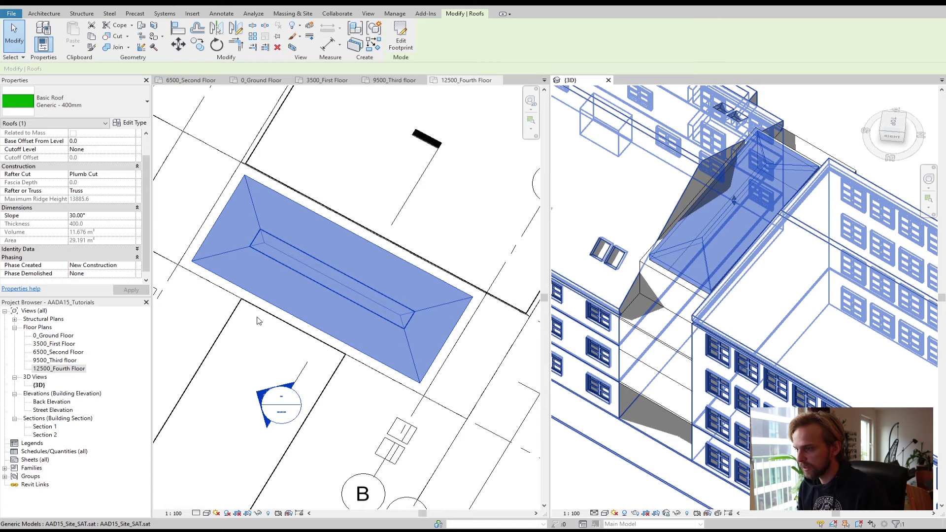
pyautogui.scroll(5, 641, 248)
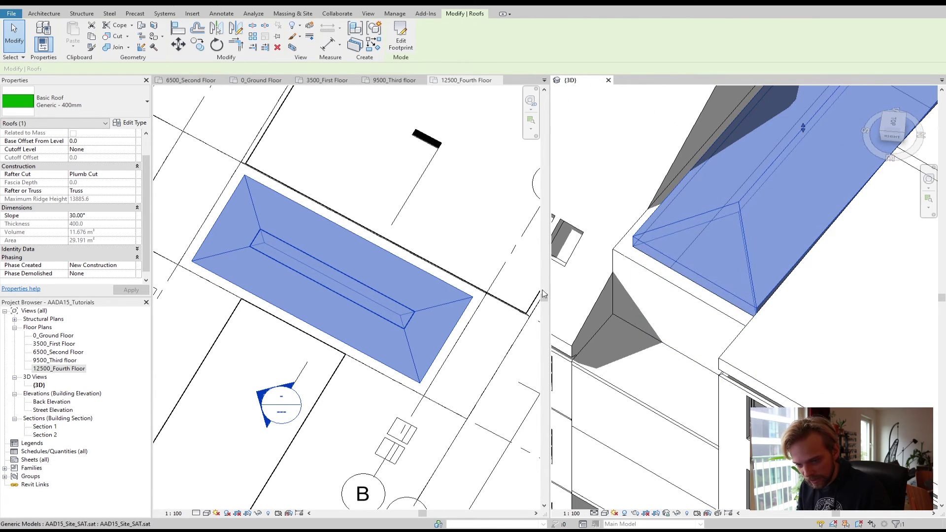
pyautogui.press('Escape')
pyautogui.click(273, 252)
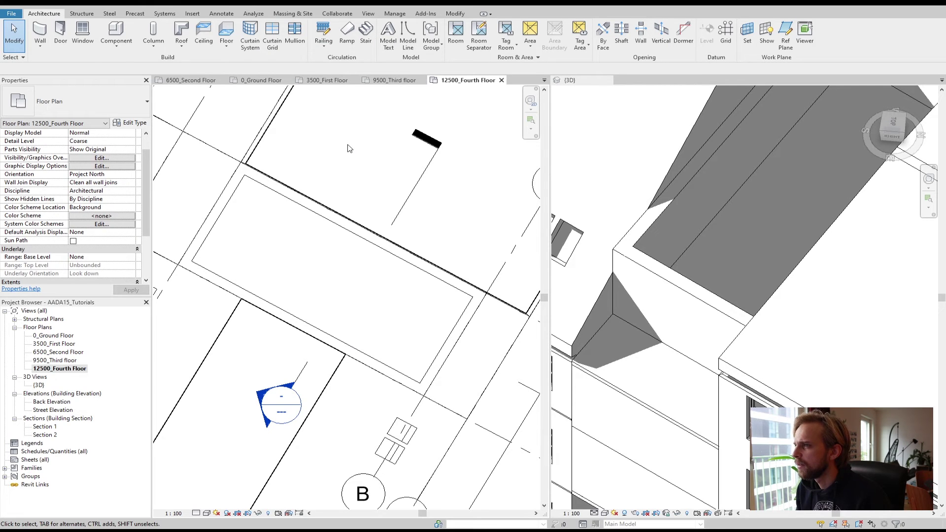
# Step: Start a new Roof by Footprint with the Generic - 400mm - Filled roof type
pyautogui.click(182, 31)
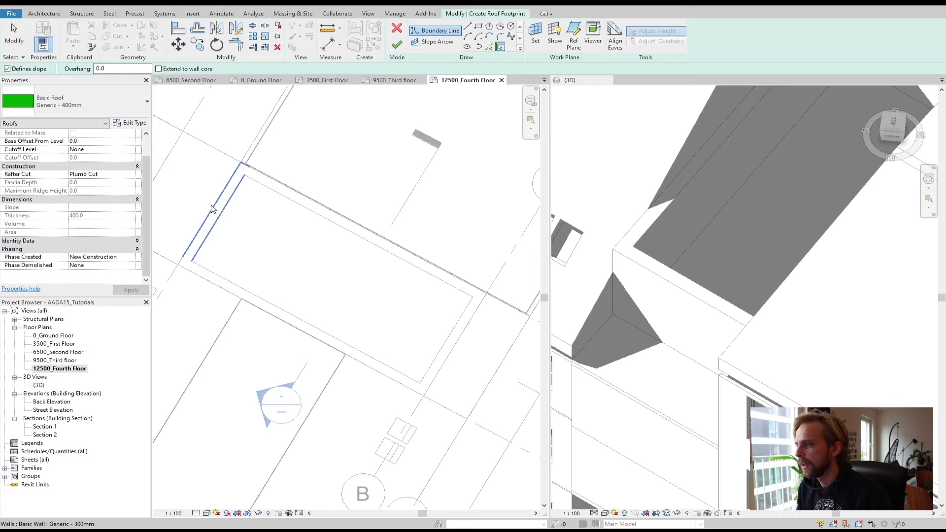
pyautogui.click(100, 100)
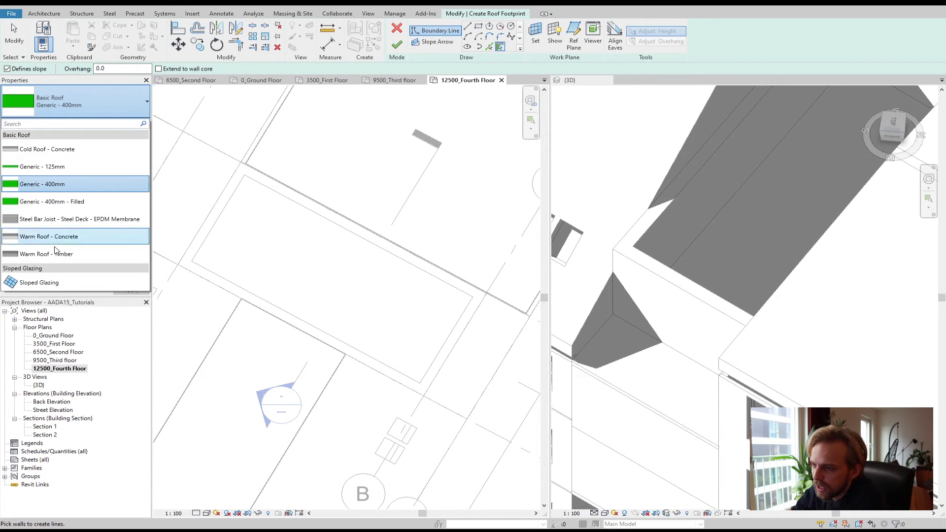
pyautogui.click(80, 202)
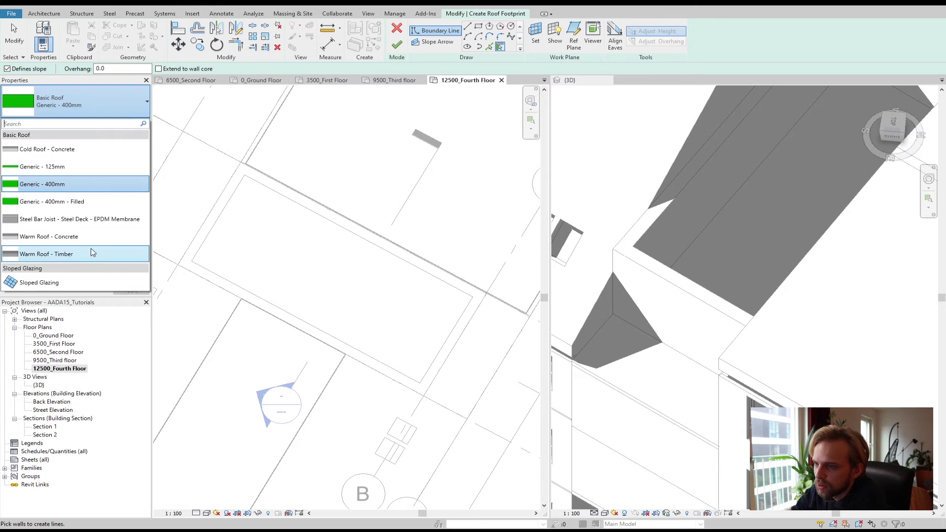
pyautogui.click(96, 110)
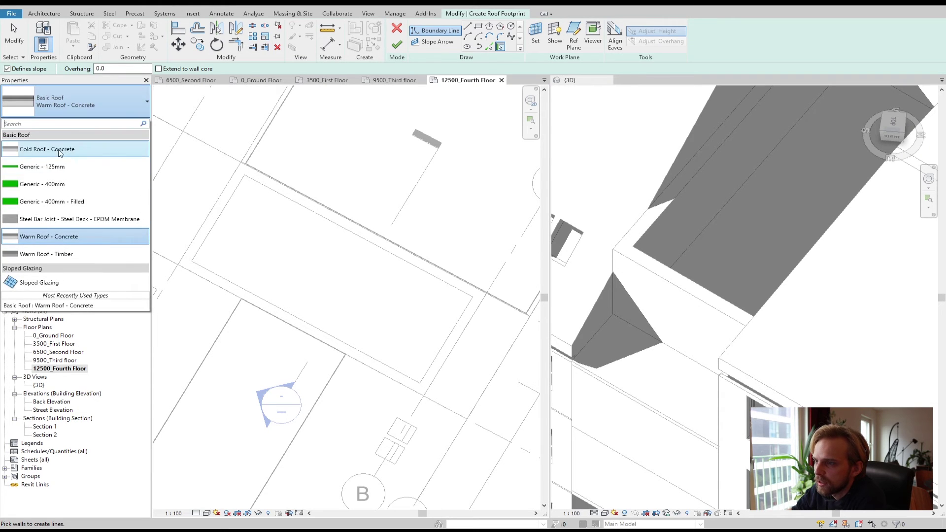
pyautogui.click(95, 199)
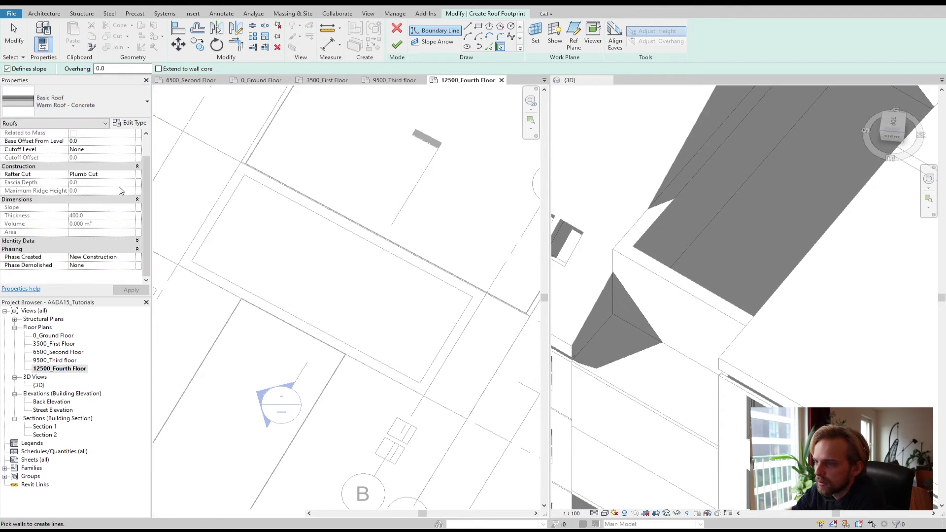
pyautogui.moveTo(279, 237); pyautogui.dragTo(295, 266, button='middle')
pyautogui.moveTo(224, 251); pyautogui.dragTo(174, 214, button='middle')
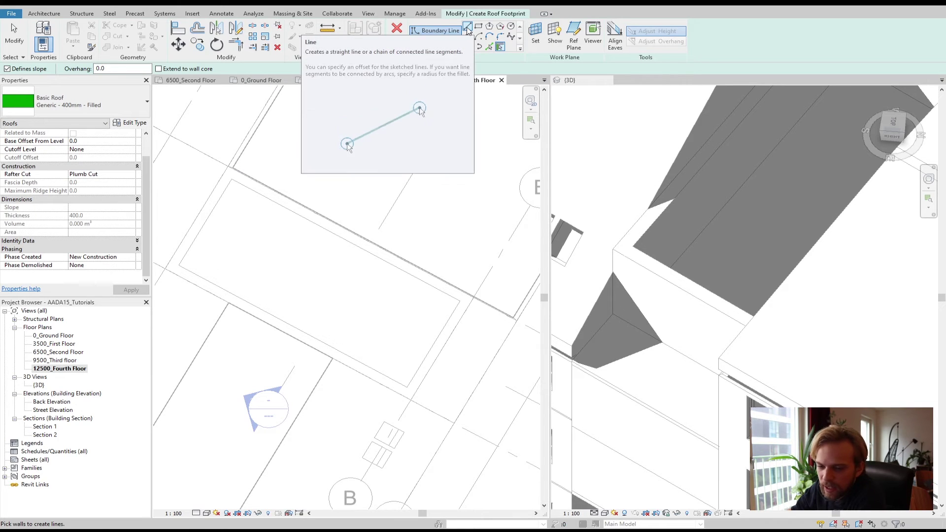
# Step: Sketch straight boundary lines from the grid corner along the walls, including a 3800 segment
pyautogui.click(467, 30)
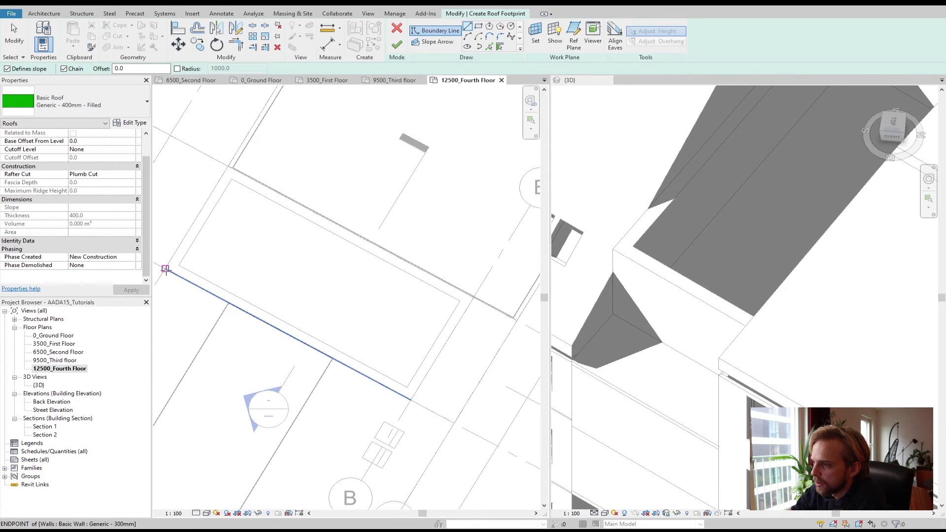
pyautogui.click(165, 268)
pyautogui.click(227, 166)
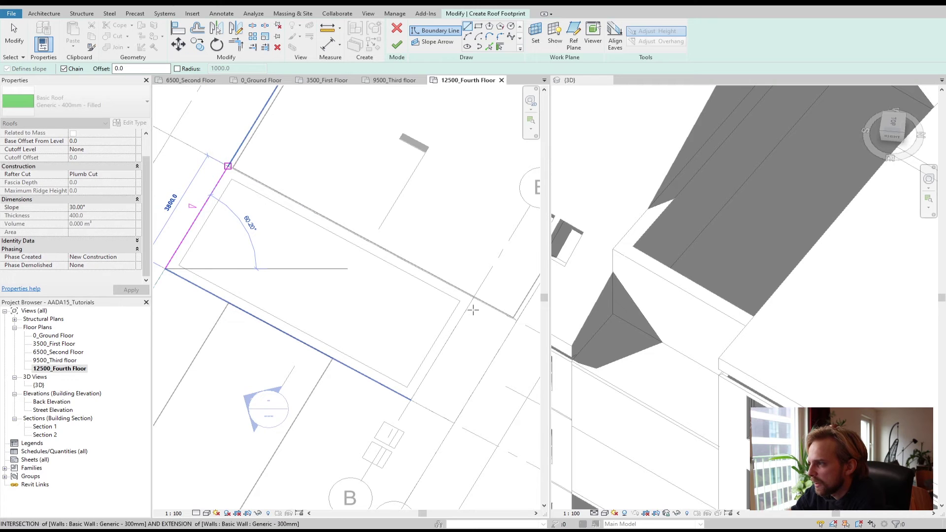
pyautogui.scroll(4, 462, 304)
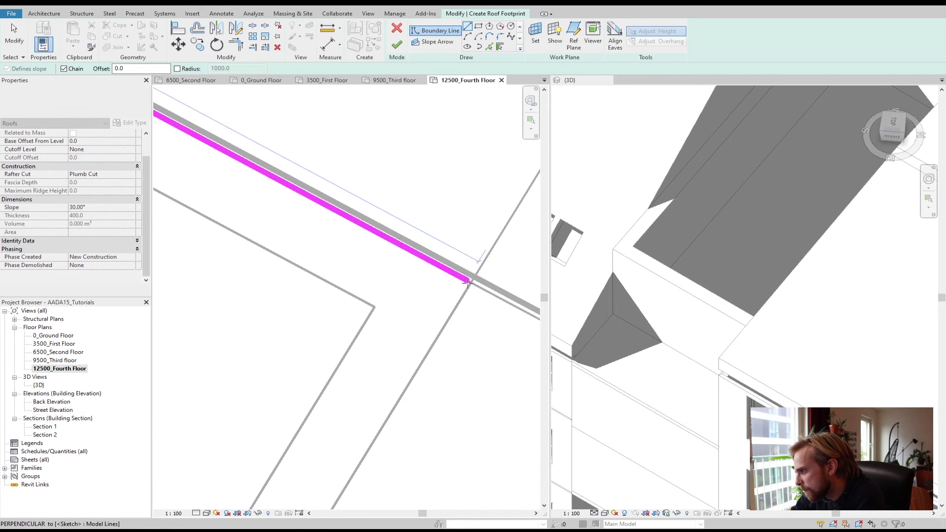
pyautogui.click(408, 321)
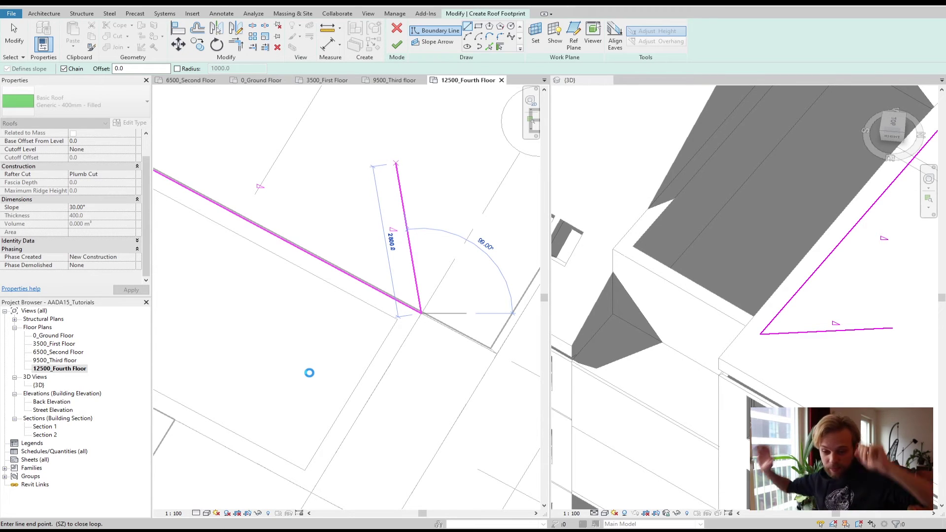
pyautogui.click(310, 496)
pyautogui.moveTo(308, 432); pyautogui.dragTo(445, 362, button='middle')
pyautogui.scroll(-2, 357, 382)
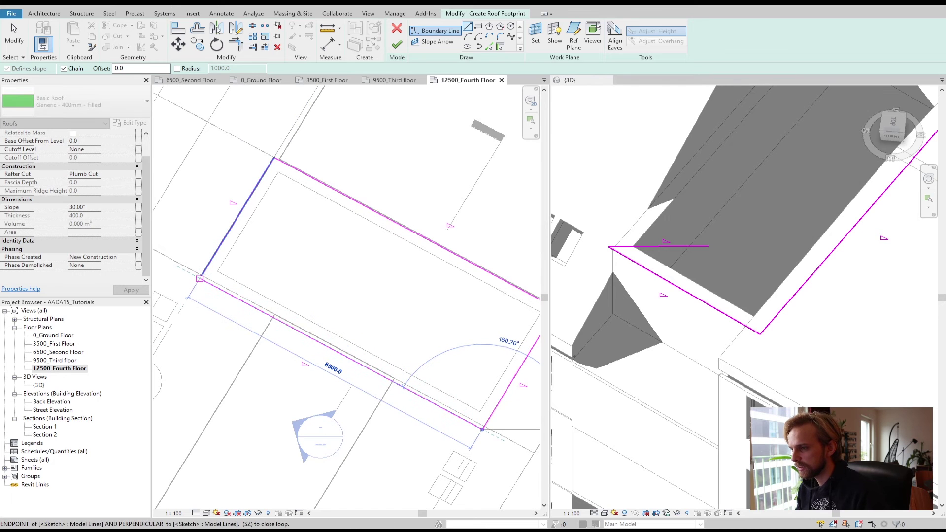
pyautogui.scroll(2, 201, 274)
pyautogui.scroll(2, 201, 274)
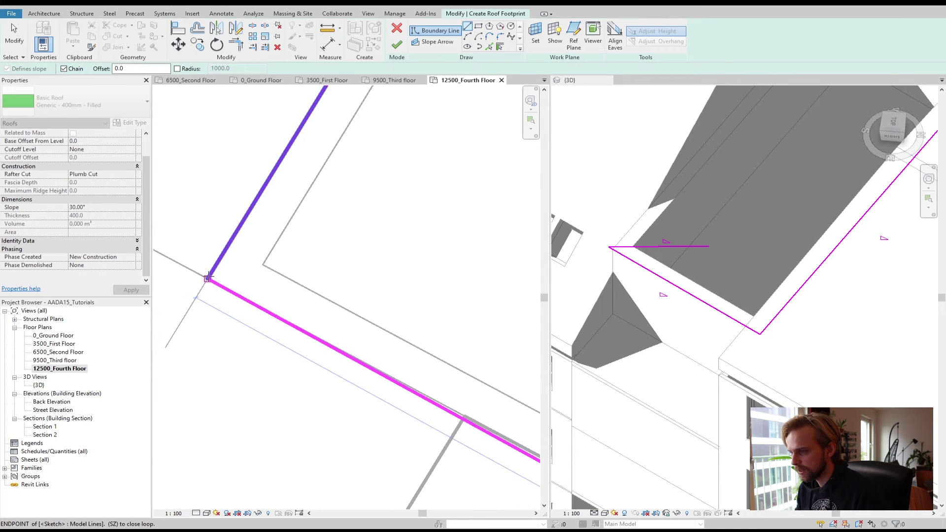
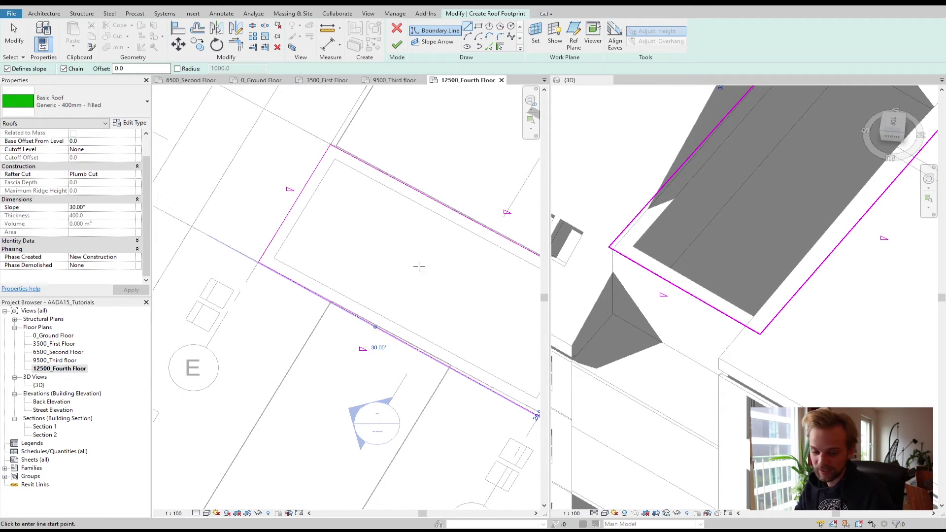
# Step: Pan and zoom to the roof boundary corner, cancelling a stray boundary line
pyautogui.moveTo(419, 267); pyautogui.dragTo(306, 243, button='middle')
pyautogui.scroll(3, 386, 353)
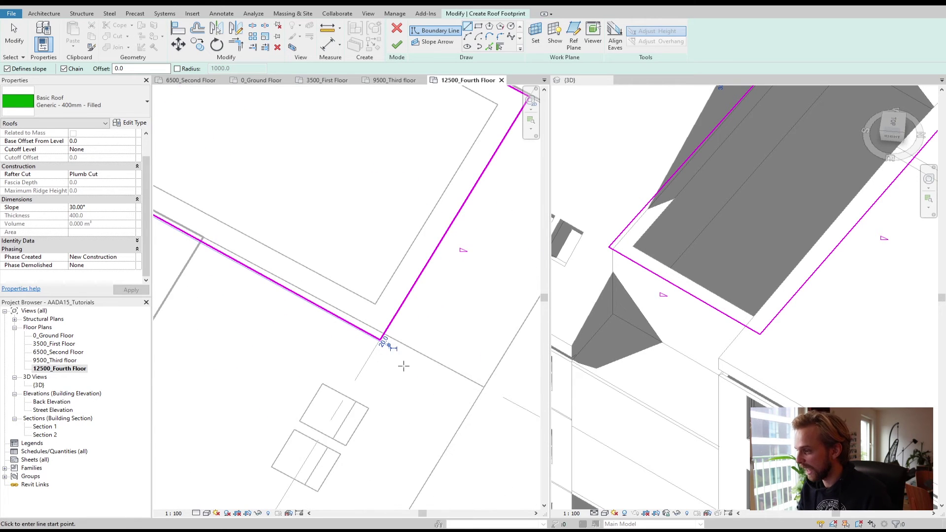
pyautogui.scroll(2, 386, 353)
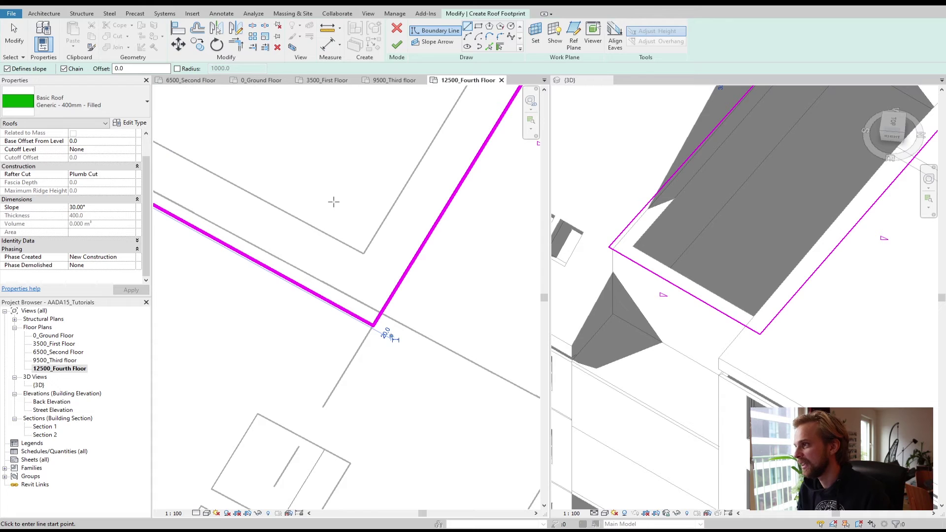
pyautogui.click(372, 325)
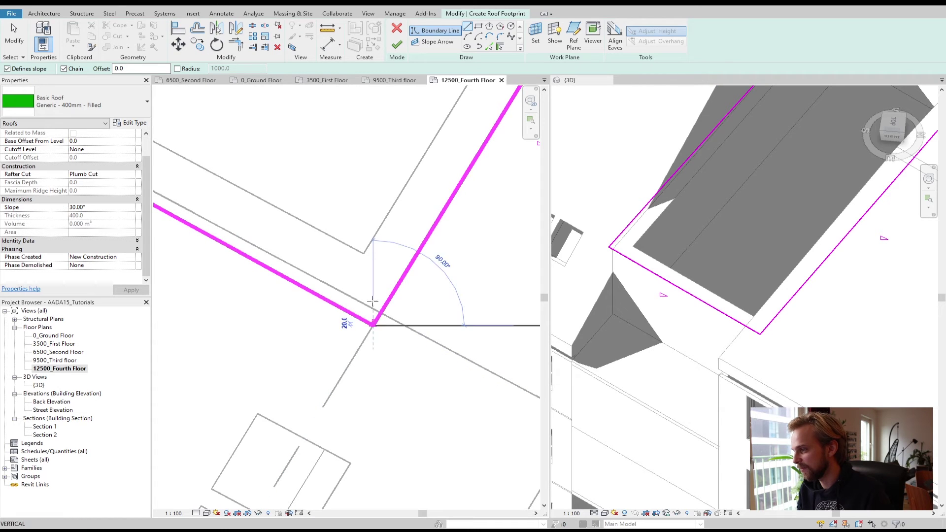
pyautogui.press('Escape')
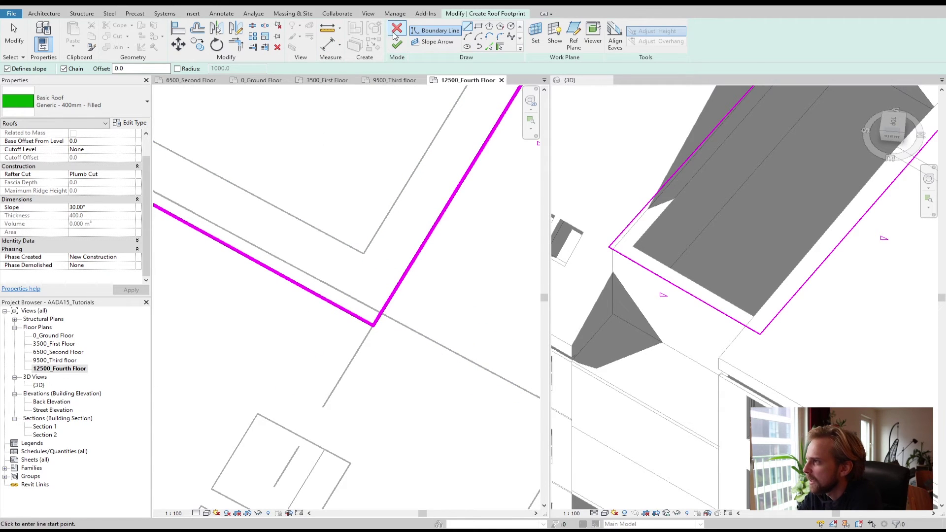
# Step: Finish the footprint sketch to create the 30° Generic 400mm hipped roof
pyautogui.click(396, 46)
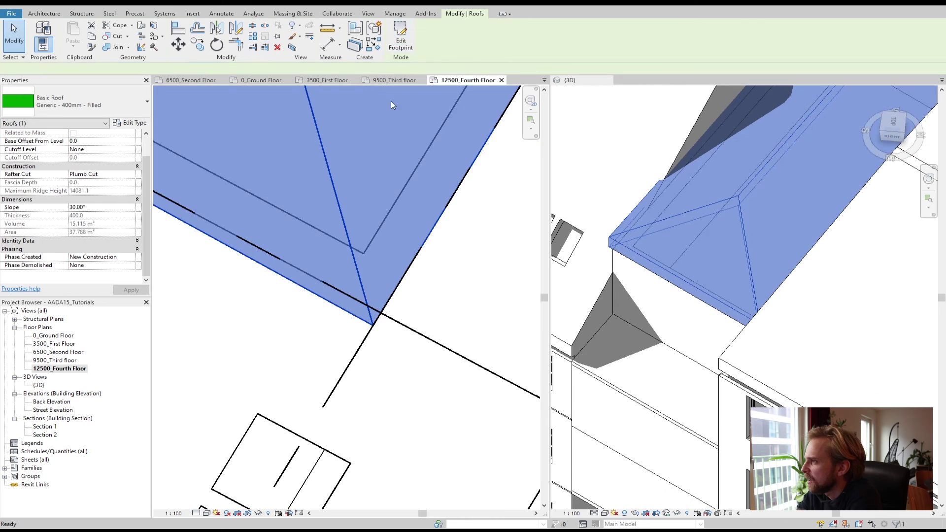
pyautogui.scroll(-5, 365, 273)
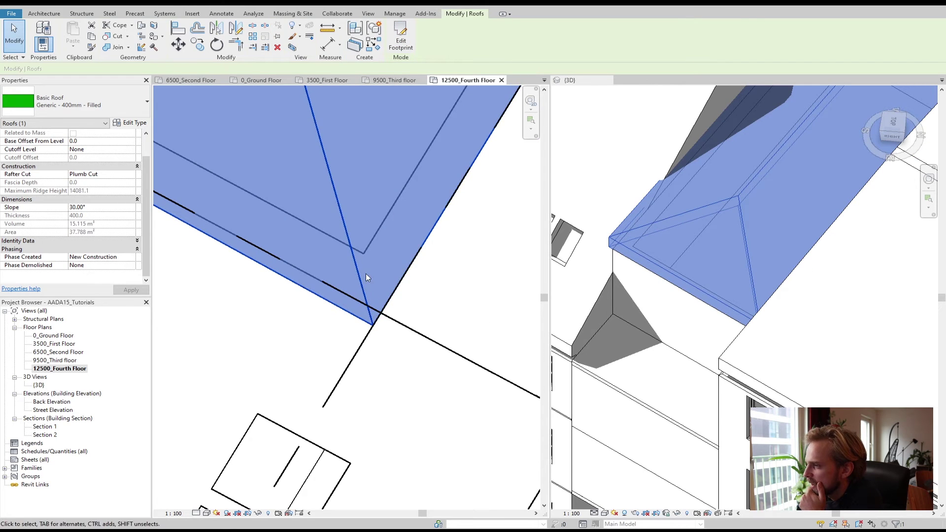
pyautogui.click(268, 241)
pyautogui.scroll(-5, 363, 370)
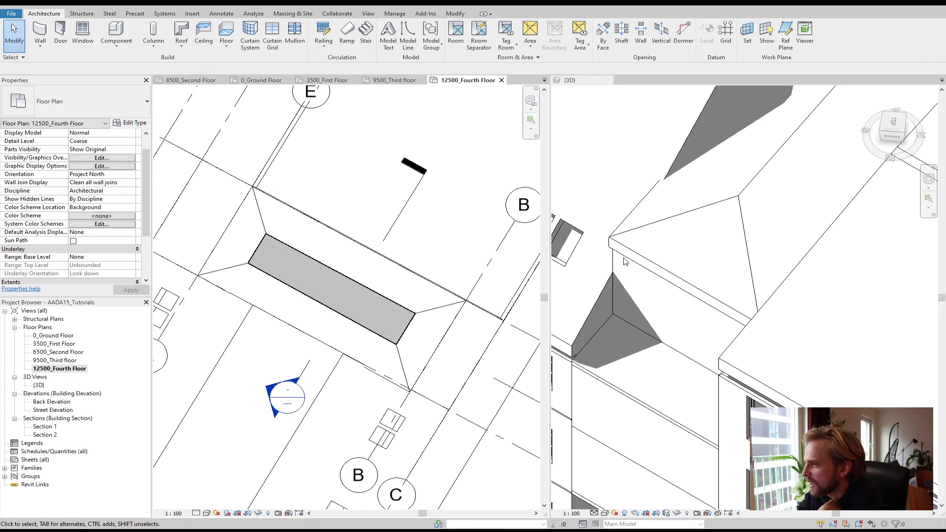
pyautogui.scroll(5, 630, 264)
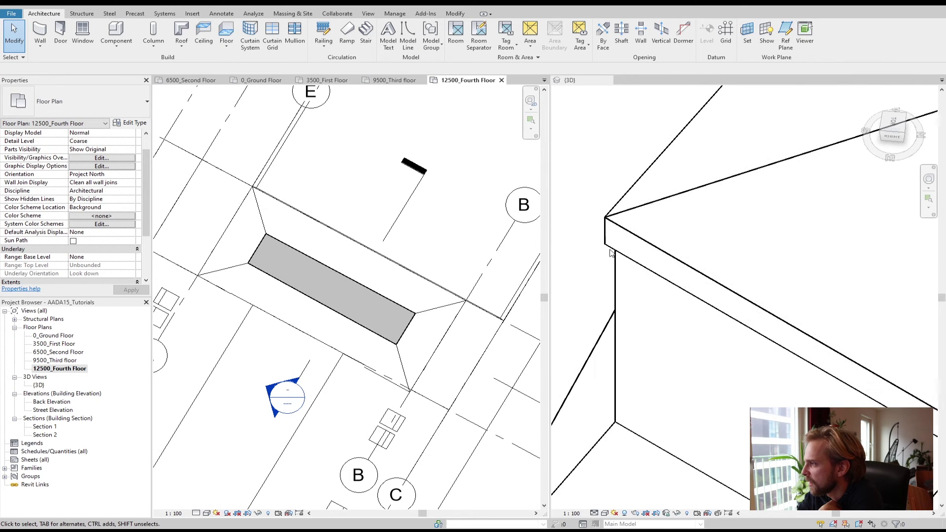
pyautogui.scroll(-3, 723, 344)
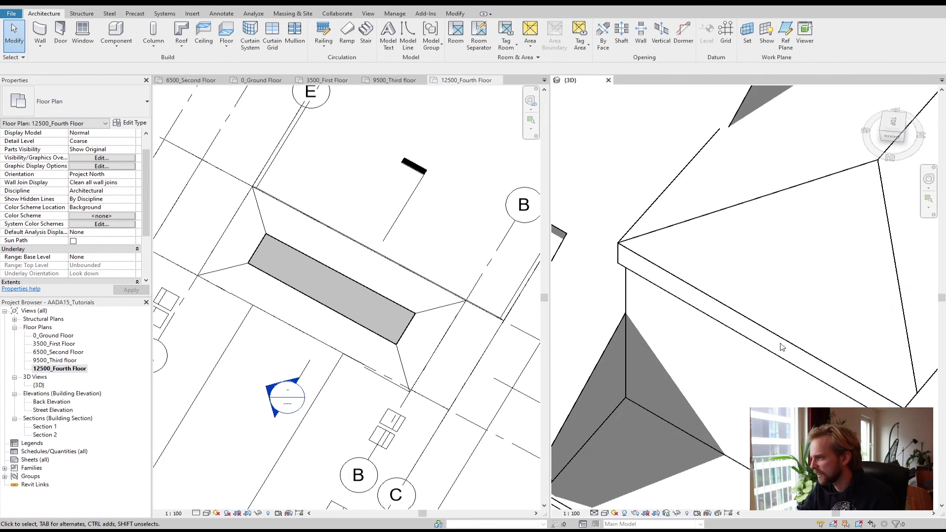
# Step: Orbit the 3D view to the windowed facade, then select the roof in the 12500_Fourth Floor plan
pyautogui.keyDown('shift'); pyautogui.moveTo(723, 344); pyautogui.dragTo(542, 420, button='middle'); pyautogui.keyUp('shift')
pyautogui.keyDown('shift'); pyautogui.moveTo(661, 387); pyautogui.dragTo(679, 374, button='middle'); pyautogui.keyUp('shift')
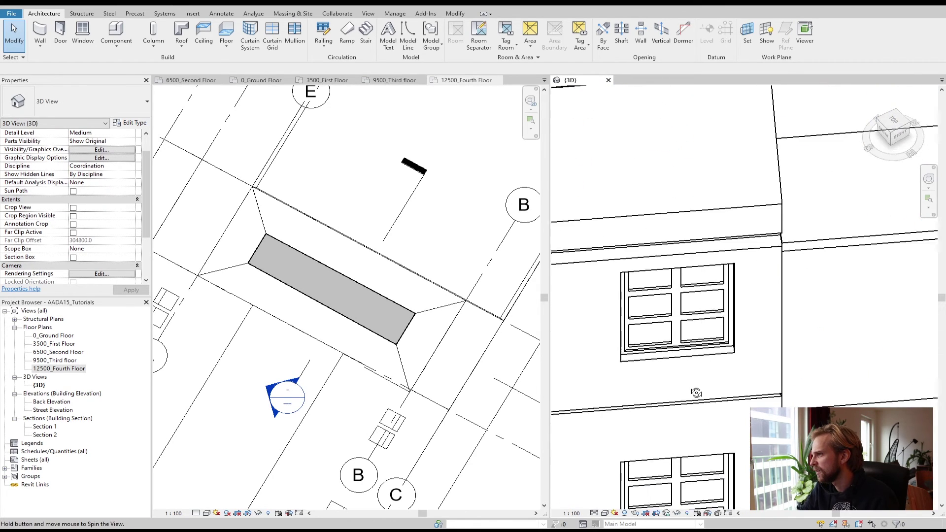
pyautogui.scroll(5, 696, 359)
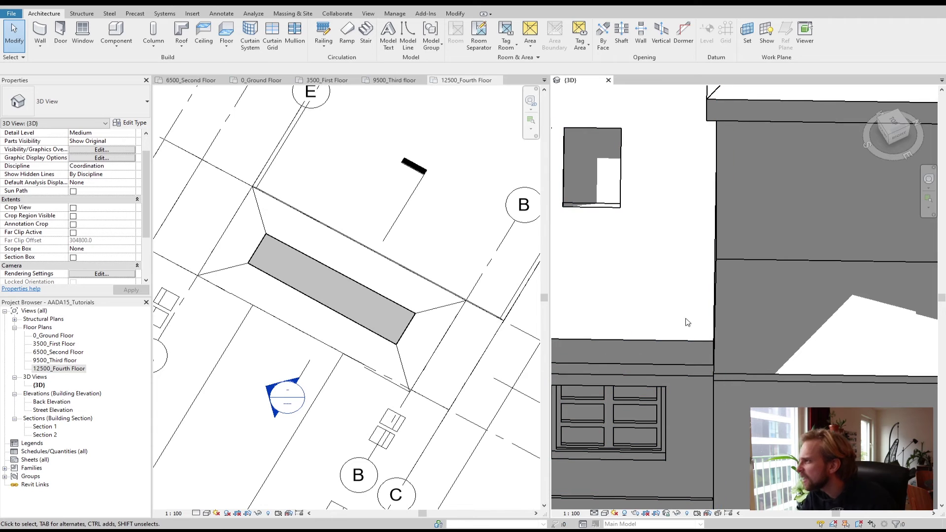
pyautogui.scroll(3, 240, 187)
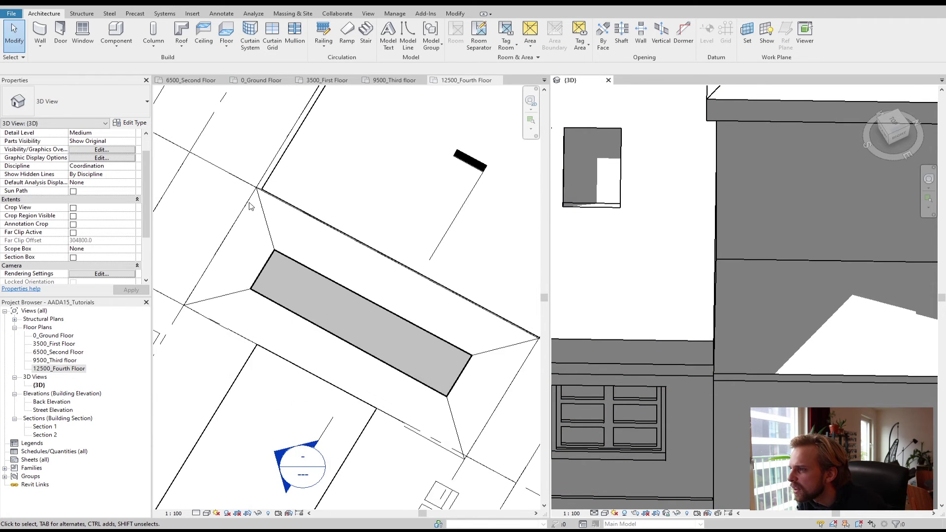
pyautogui.click(267, 207)
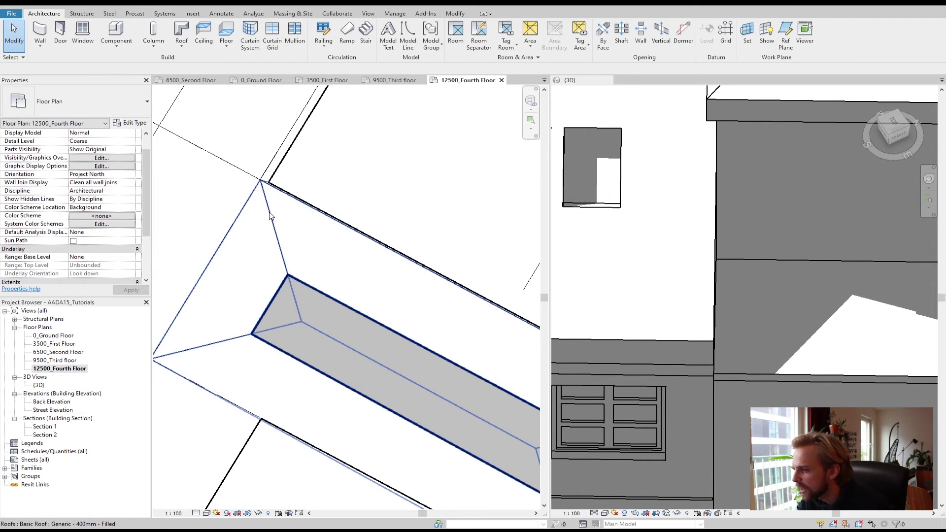
pyautogui.click(274, 220)
pyautogui.scroll(1, 273, 180)
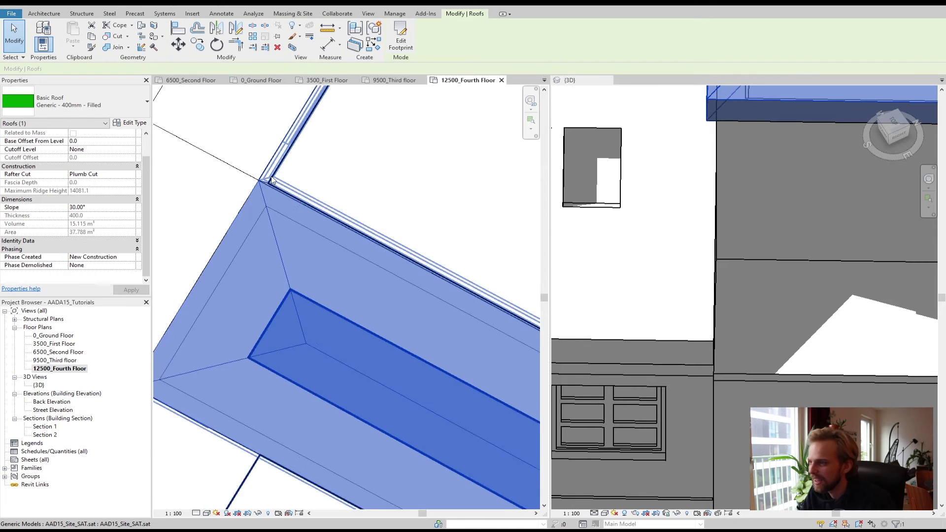
pyautogui.scroll(4, 272, 180)
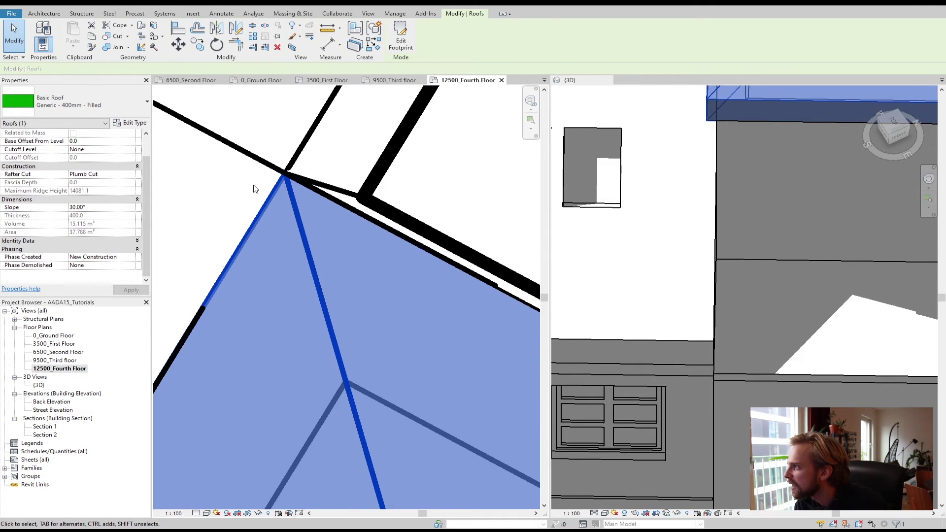
pyautogui.scroll(-5, 253, 189)
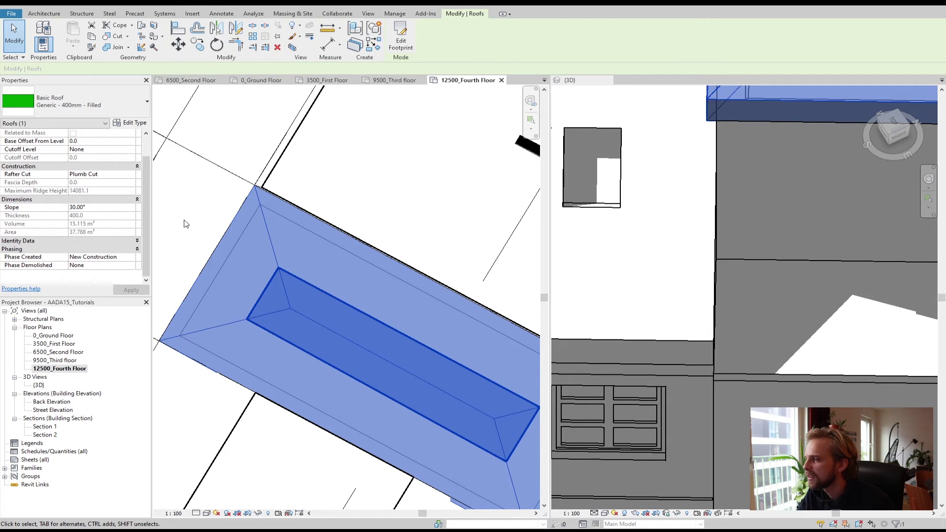
# Step: View Section 1 and then Section 2, zooming in on the new pitched roof above the walls
pyautogui.doubleClick(47, 427)
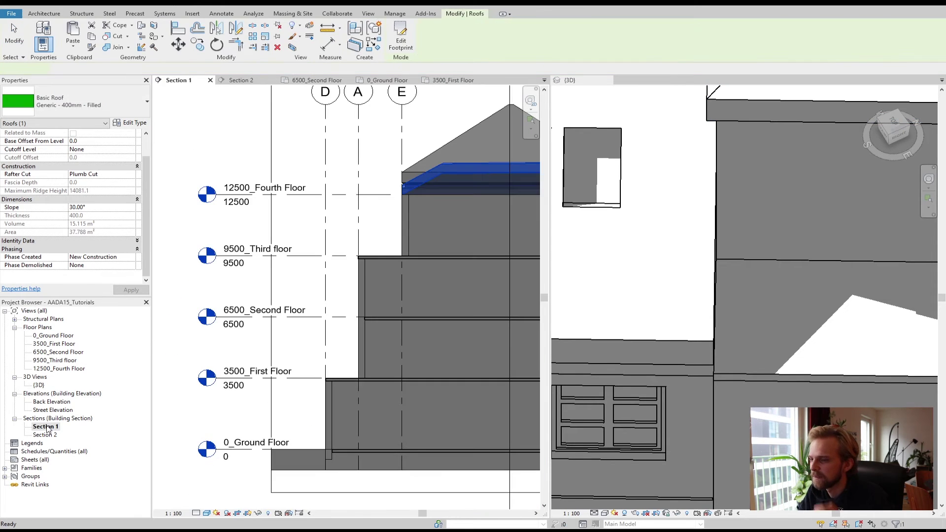
pyautogui.scroll(6, 287, 298)
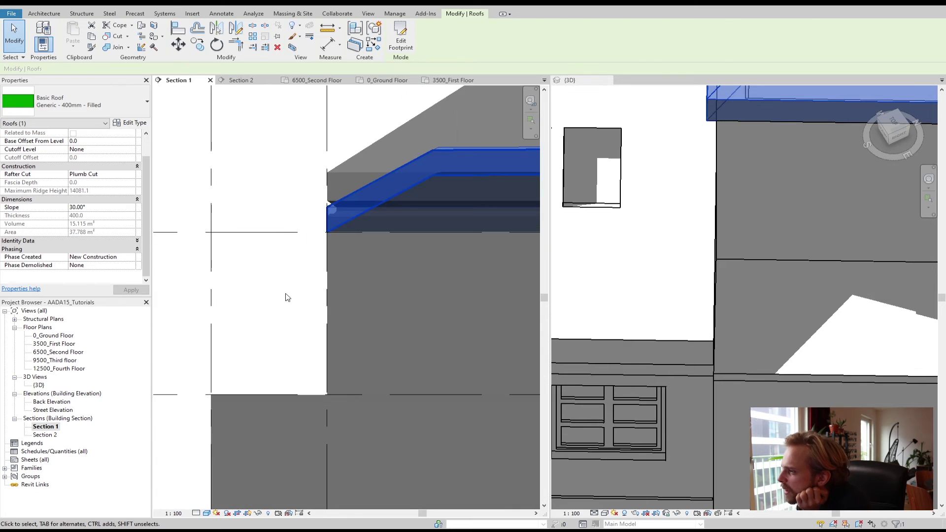
pyautogui.click(287, 297)
pyautogui.scroll(2, 356, 198)
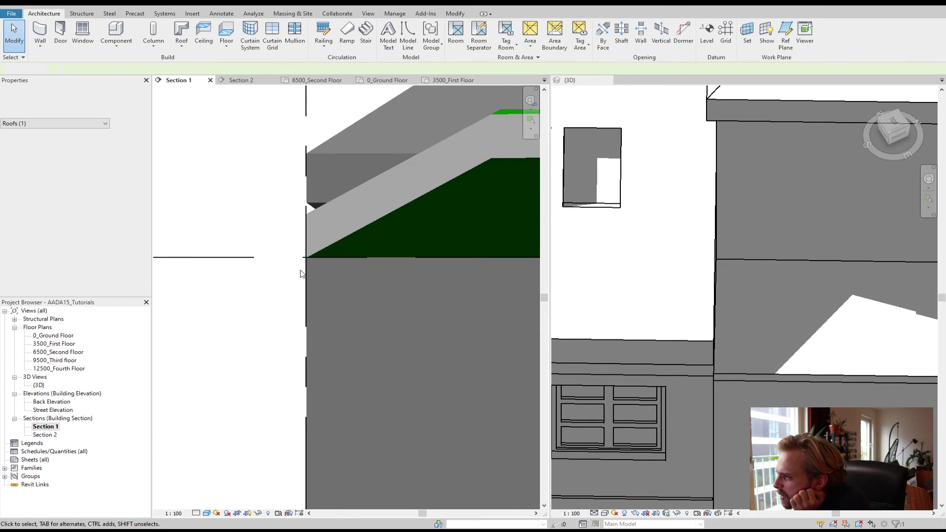
pyautogui.doubleClick(46, 435)
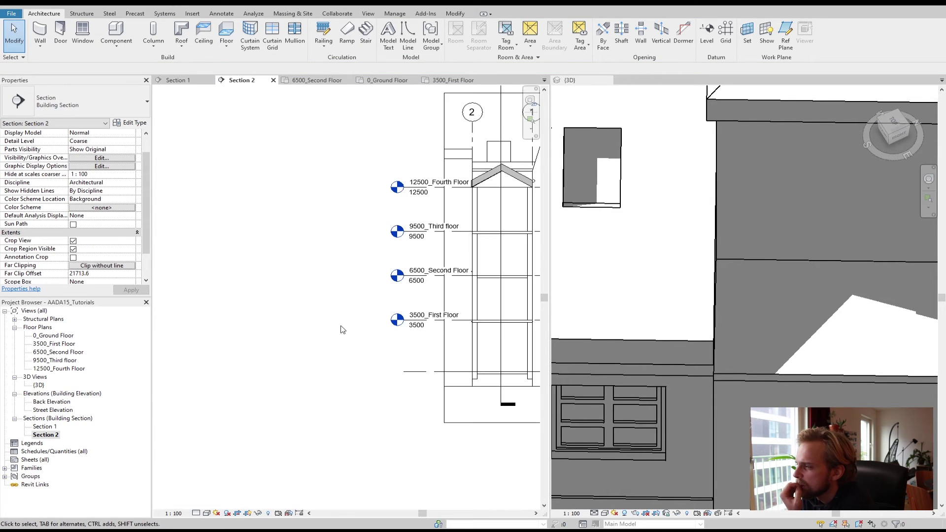
pyautogui.scroll(6, 302, 249)
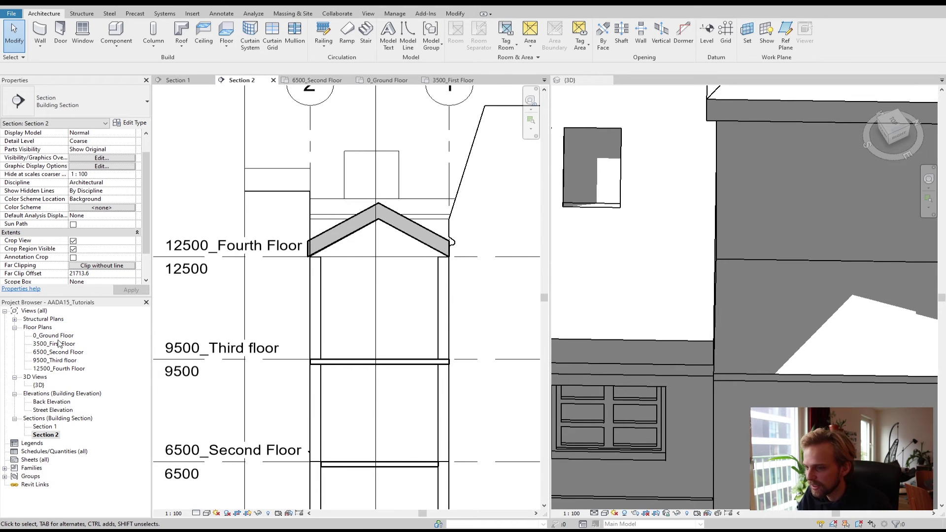
# Step: In 12500_Fourth Floor, zoom to the 30° hipped roof and double-click it to edit its footprint
pyautogui.doubleClick(59, 368)
pyautogui.scroll(3, 360, 345)
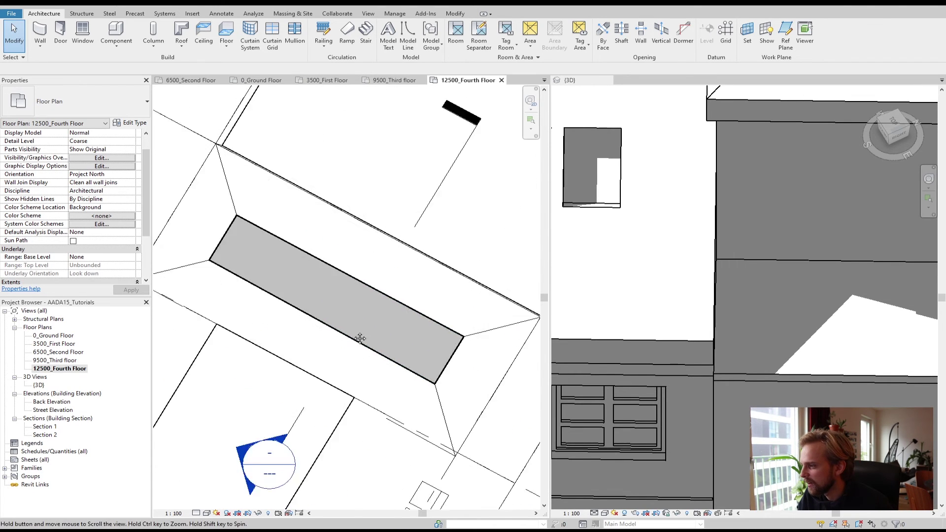
pyautogui.scroll(2, 362, 371)
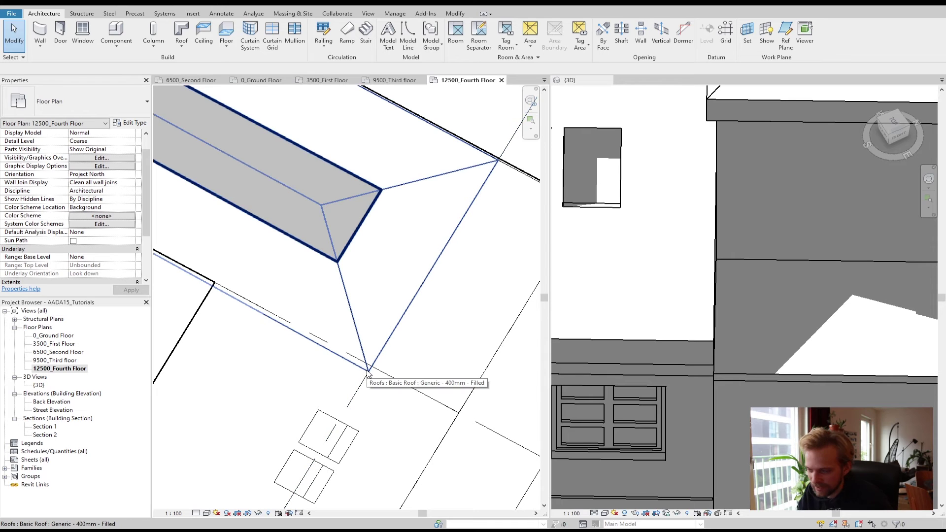
pyautogui.doubleClick(367, 373)
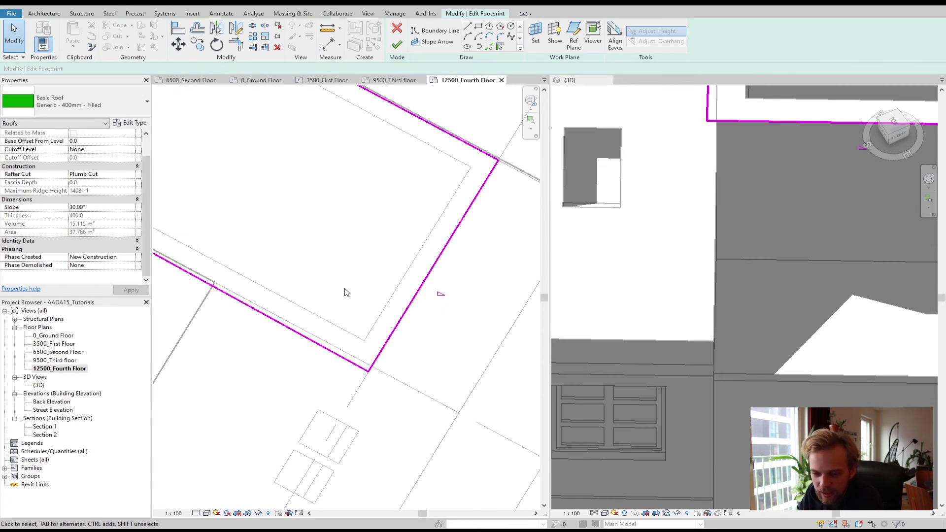
# Step: Try reshaping the footprint lines, dismissing the join error and undoing the change
pyautogui.moveTo(369, 372); pyautogui.dragTo(360, 339)
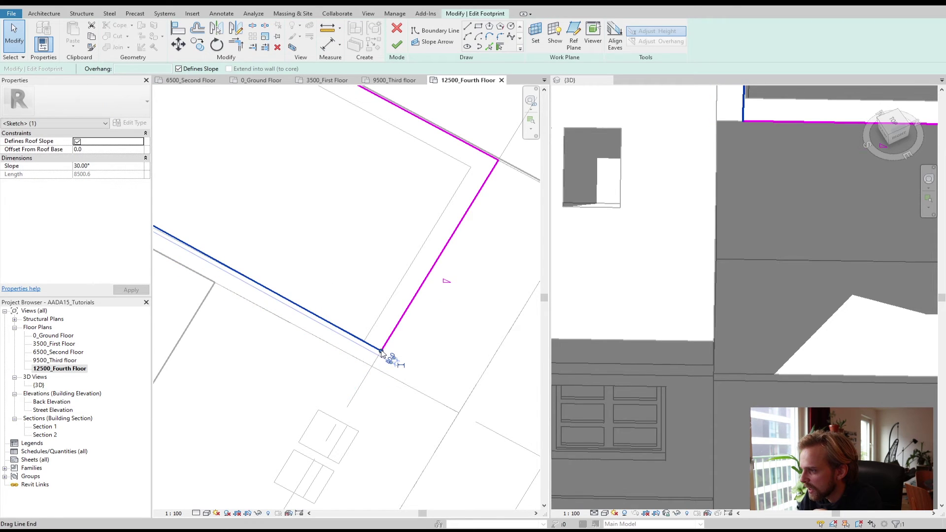
pyautogui.press('Escape')
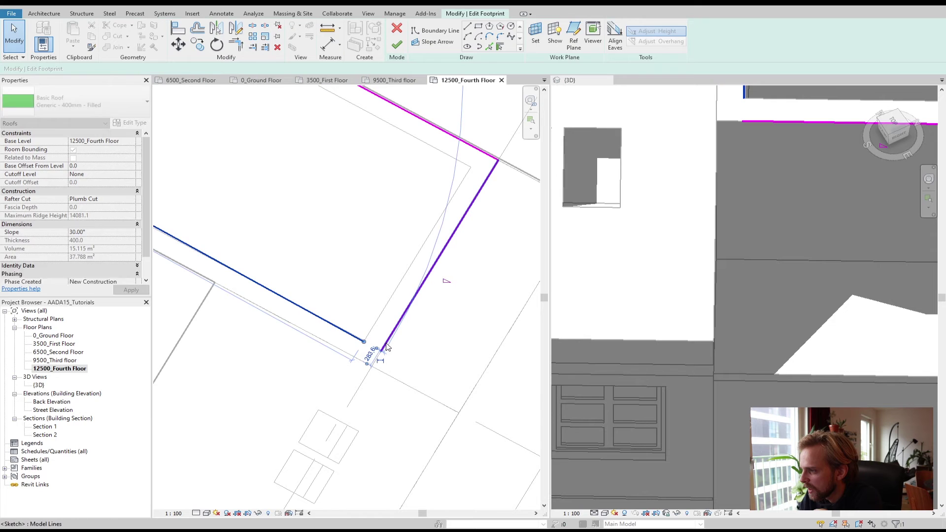
pyautogui.click(379, 349)
pyautogui.moveTo(381, 351)
pyautogui.mouseDown()
pyautogui.moveTo(367, 340)
pyautogui.moveTo(338, 394)
pyautogui.moveTo(399, 308)
pyautogui.mouseUp()
pyautogui.scroll(4, 367, 341)
pyautogui.scroll(2, 368, 344)
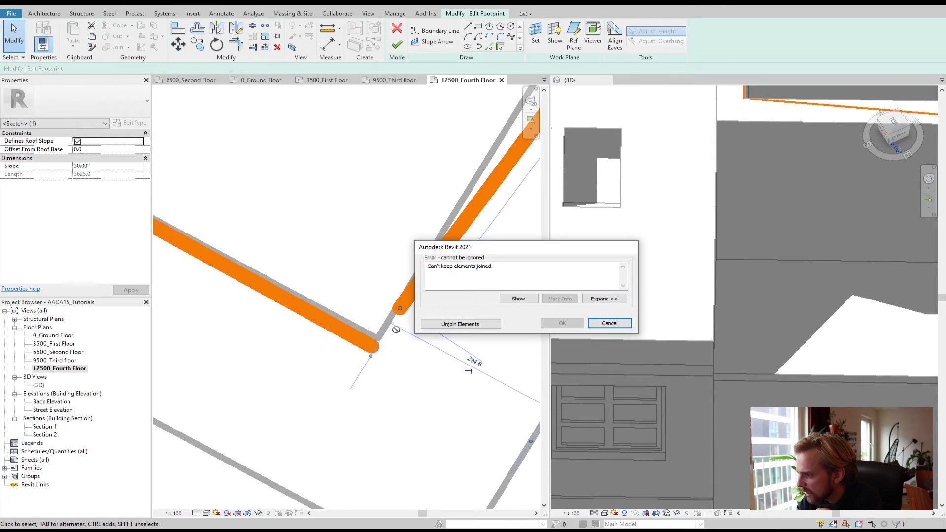
pyautogui.click(609, 323)
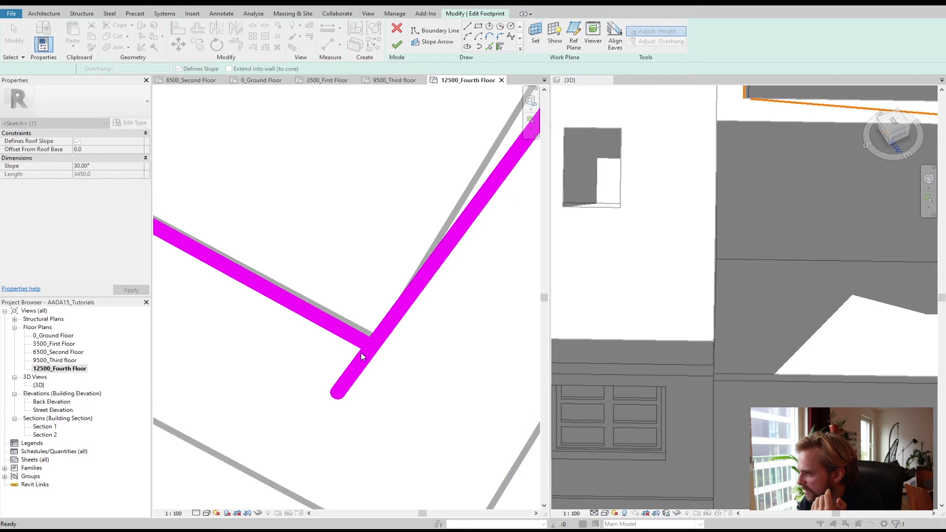
pyautogui.moveTo(335, 398)
pyautogui.mouseDown()
pyautogui.moveTo(429, 409)
pyautogui.moveTo(452, 445)
pyautogui.mouseUp()
pyautogui.click(468, 395)
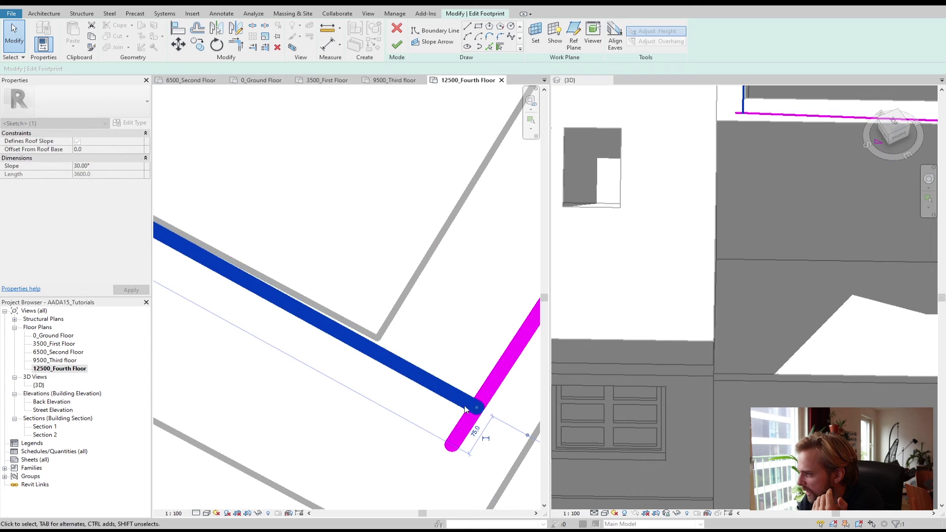
pyautogui.hotkey('ctrl', 'z')
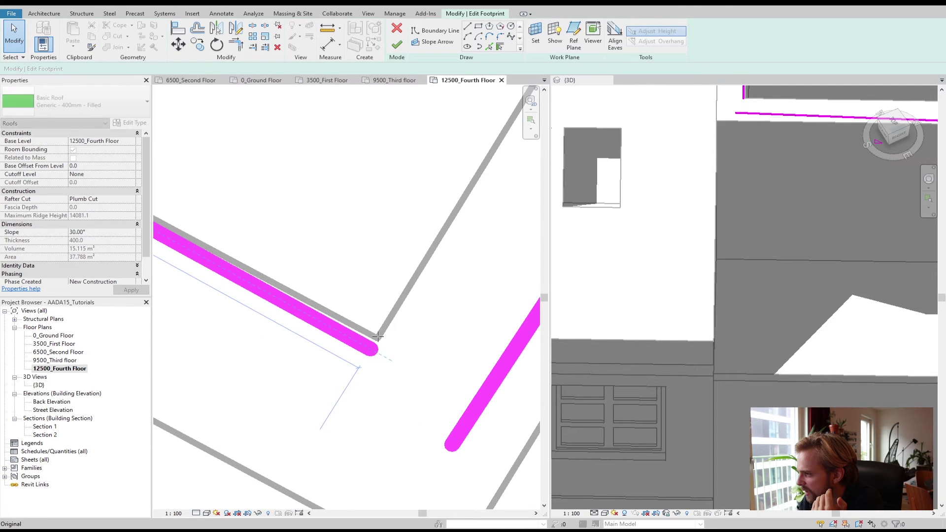
# Step: Delete the four old roof boundary lines from the sketch
pyautogui.click(372, 346)
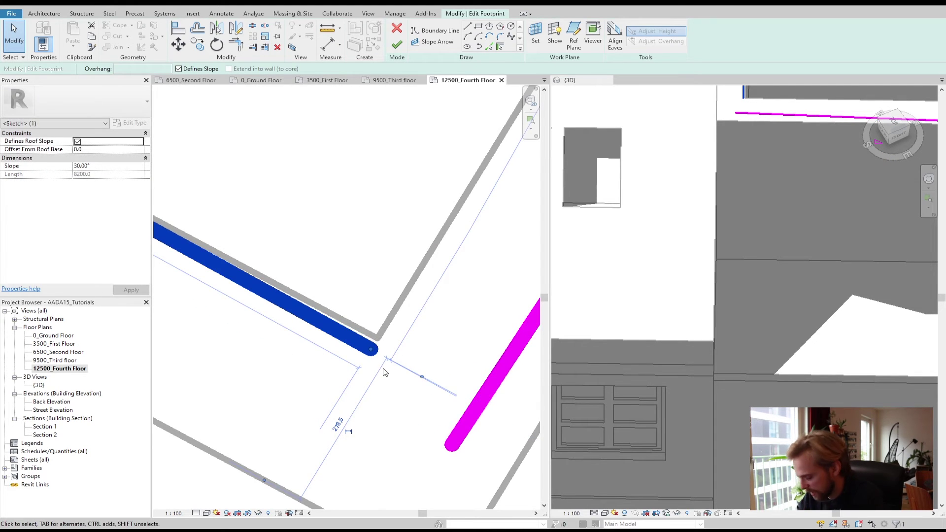
pyautogui.press('Delete')
pyautogui.click(463, 412)
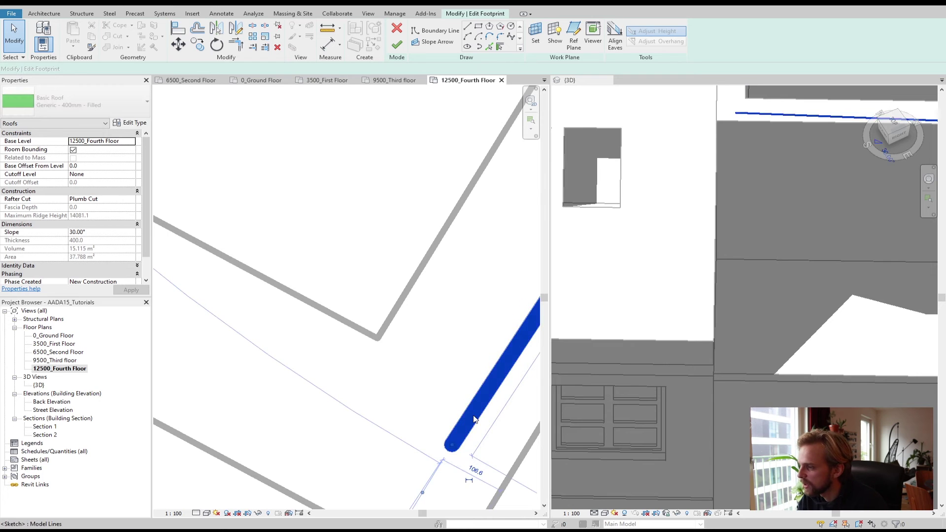
pyautogui.press('Delete')
pyautogui.scroll(-3, 374, 379)
pyautogui.scroll(2, 339, 320)
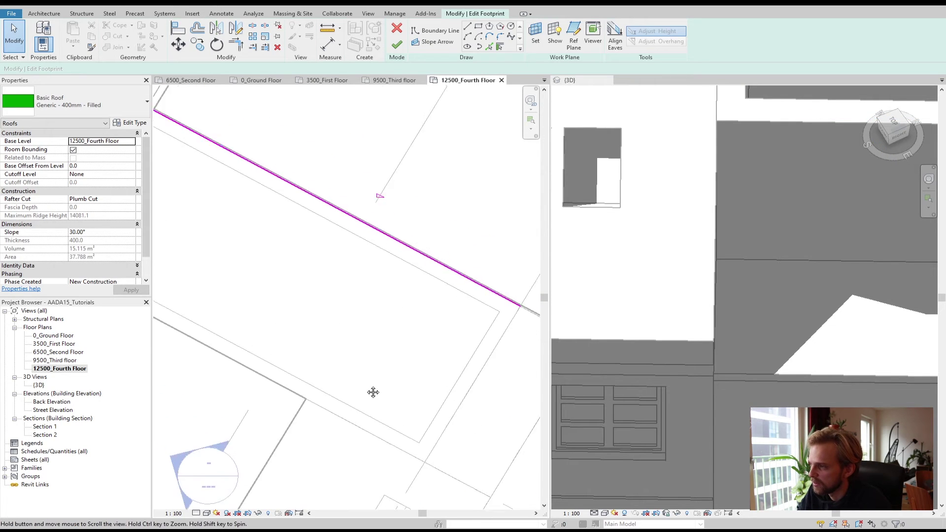
pyautogui.click(513, 339)
pyautogui.press('Delete')
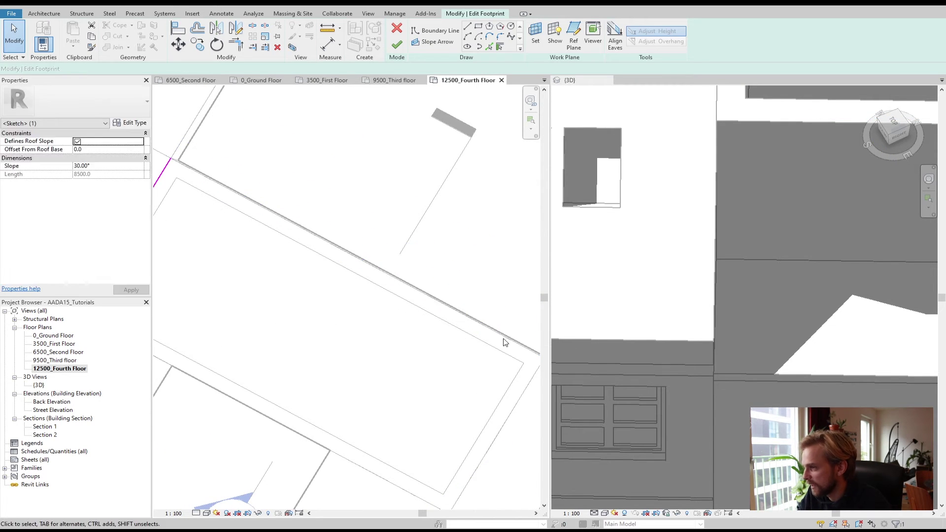
pyautogui.click(166, 171)
pyautogui.press('Delete')
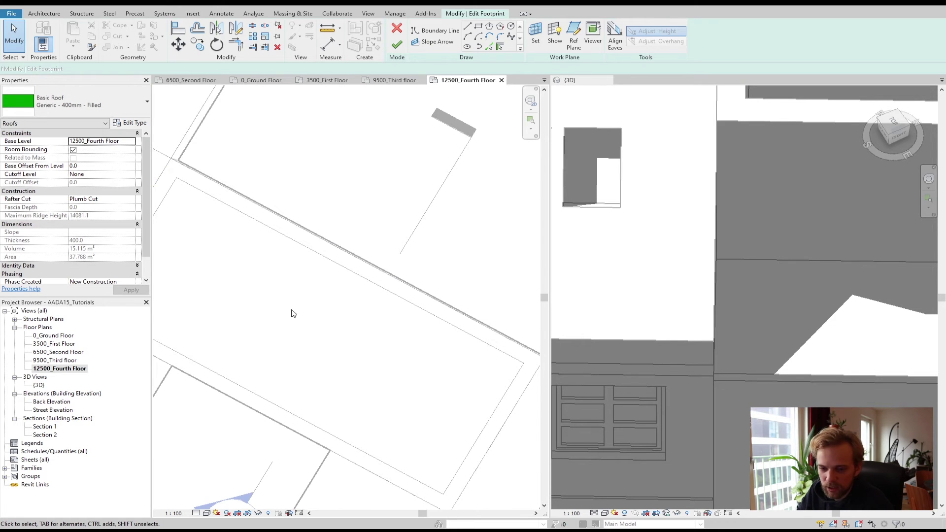
pyautogui.scroll(-3, 296, 315)
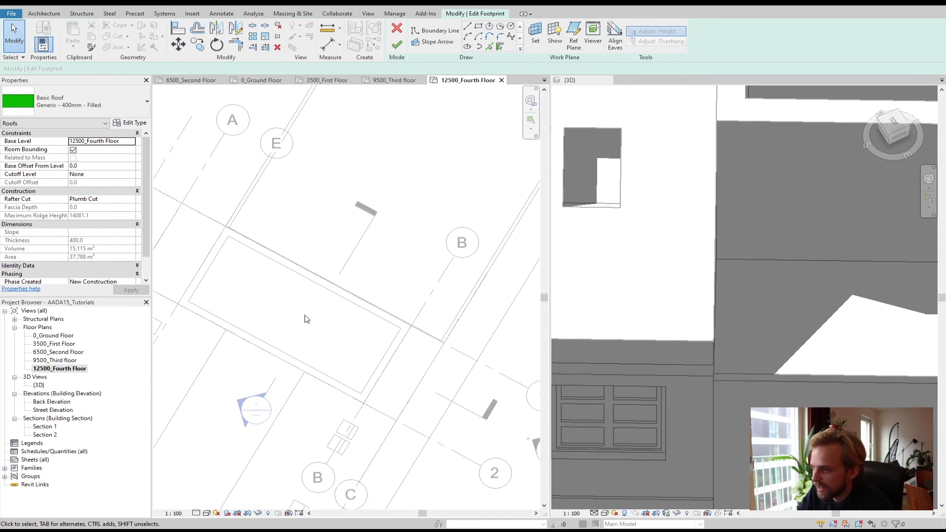
# Step: Draw a closed boundary rectangle through the four outer wall corners of the block
pyautogui.click(467, 26)
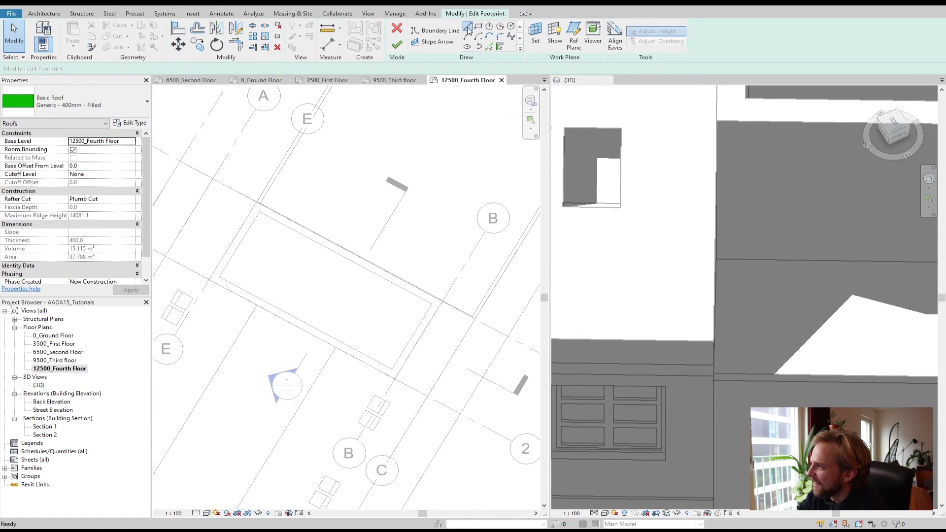
pyautogui.click(213, 278)
pyautogui.scroll(3, 257, 202)
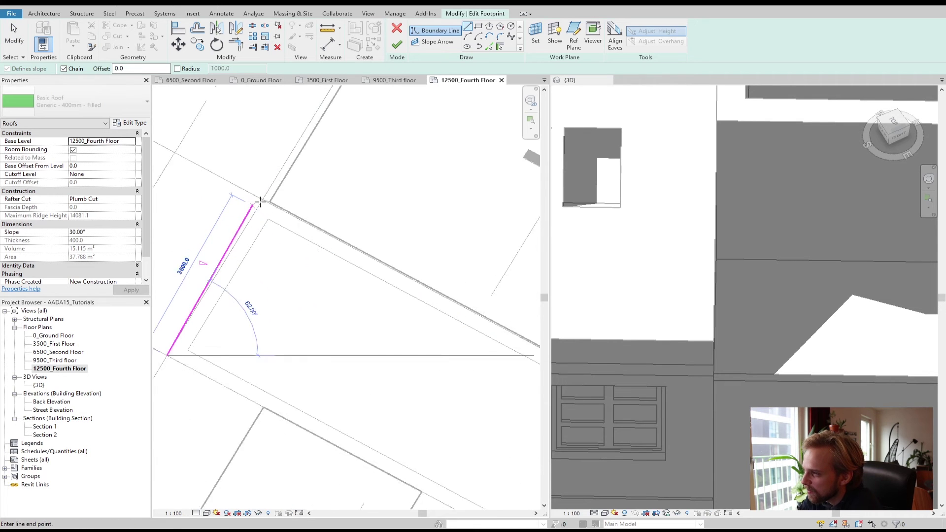
pyautogui.click(260, 202)
pyautogui.scroll(-2, 316, 325)
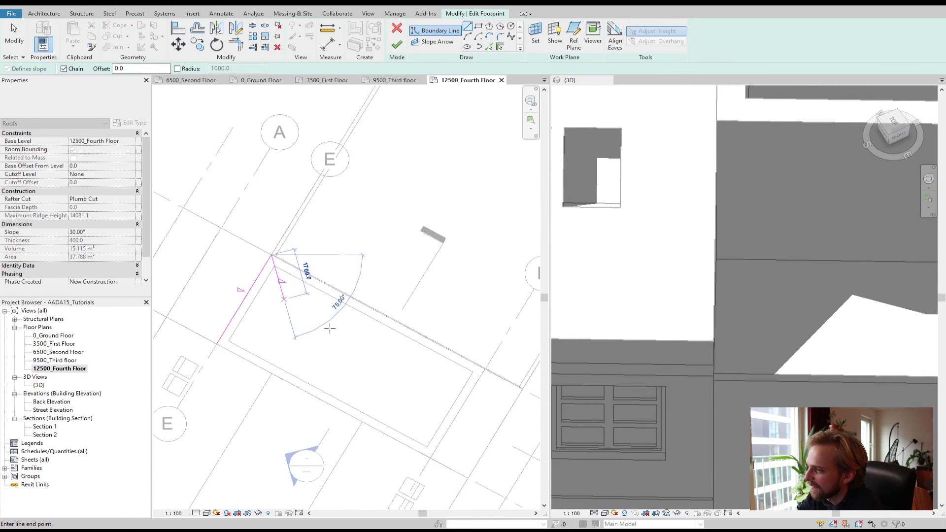
pyautogui.scroll(-1, 329, 328)
pyautogui.moveTo(395, 363); pyautogui.dragTo(304, 319, button='middle')
pyautogui.scroll(4, 335, 311)
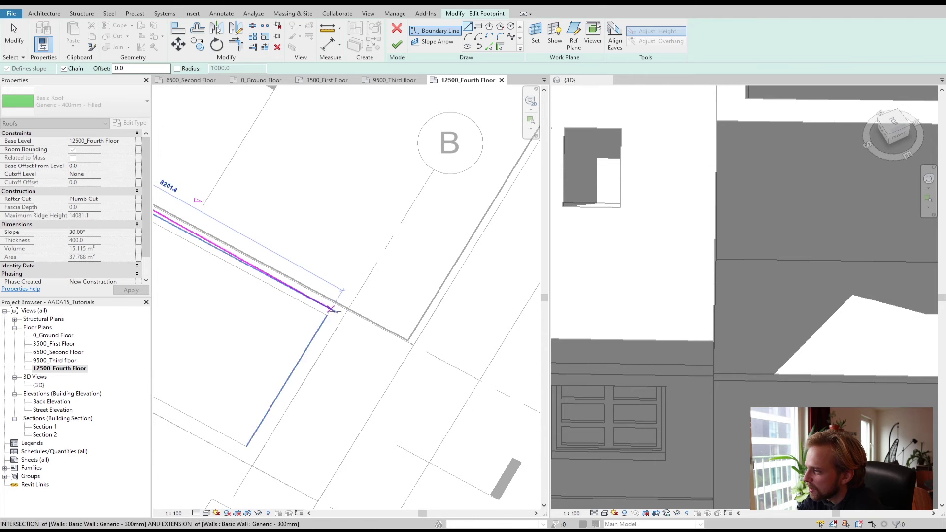
pyautogui.click(345, 312)
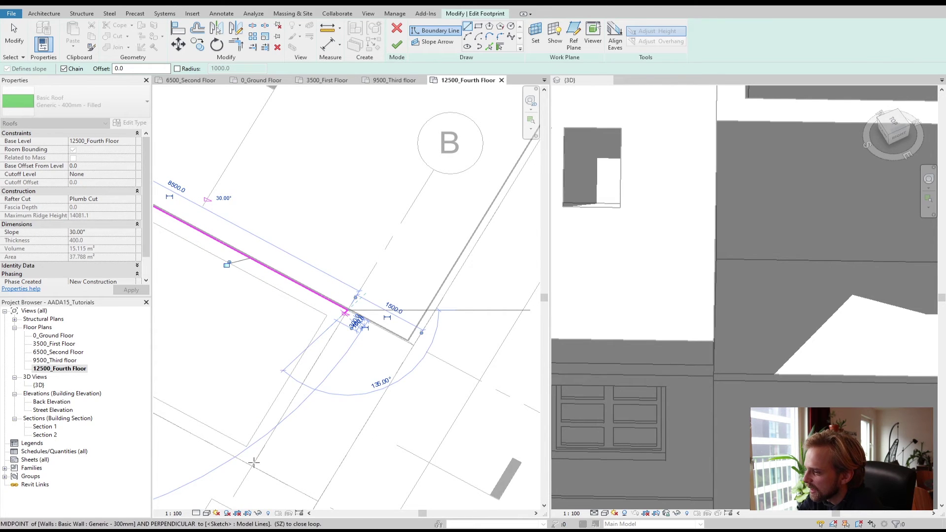
pyautogui.click(254, 462)
pyautogui.scroll(-1, 251, 453)
pyautogui.moveTo(258, 355); pyautogui.dragTo(454, 412, button='middle')
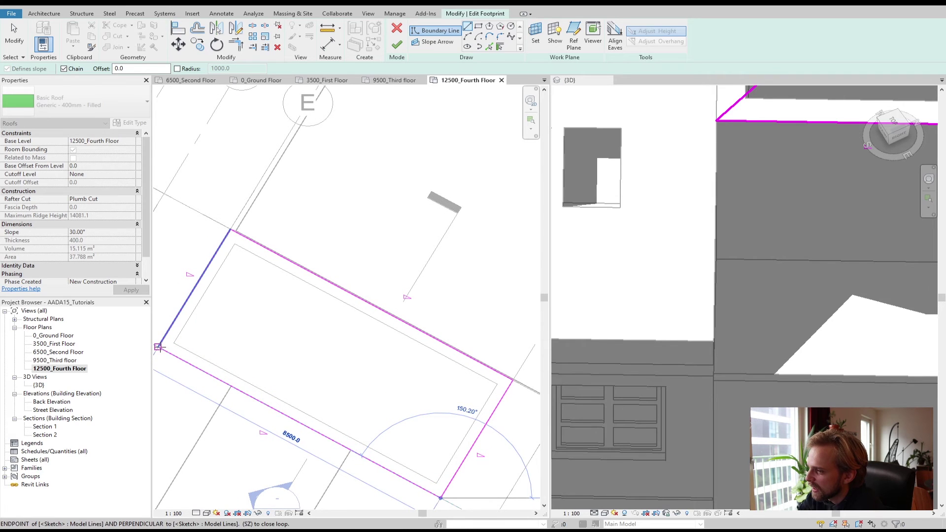
pyautogui.click(159, 347)
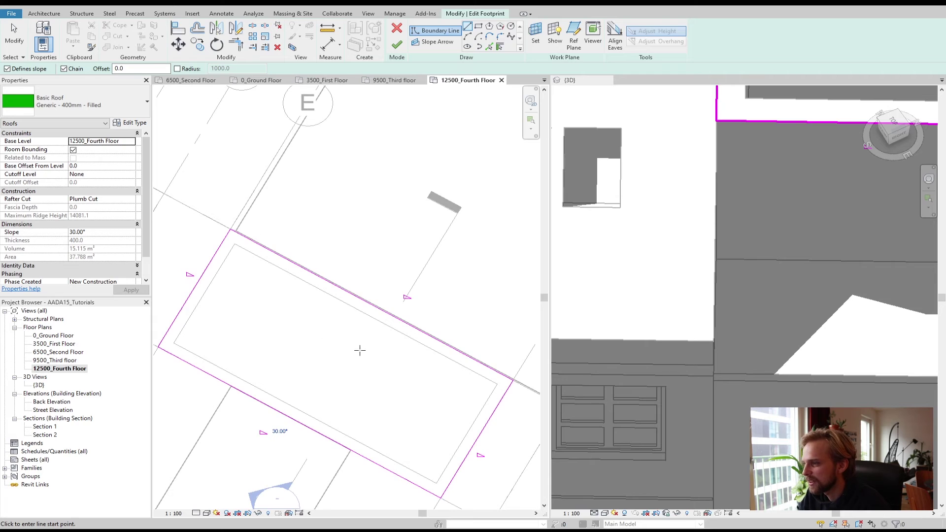
# Step: Stop drawing and check the top boundary edge's 30.00° slope
pyautogui.moveTo(360, 350); pyautogui.dragTo(315, 311, button='middle')
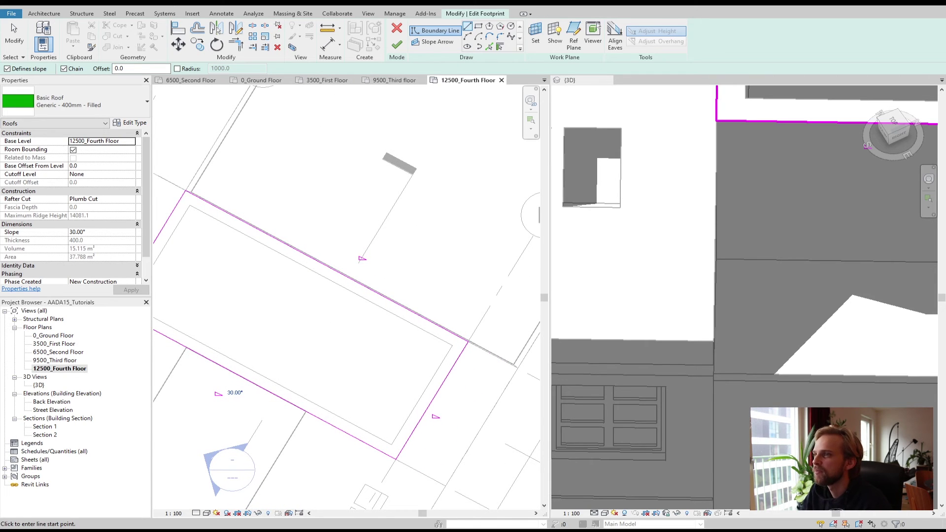
pyautogui.click(10, 35)
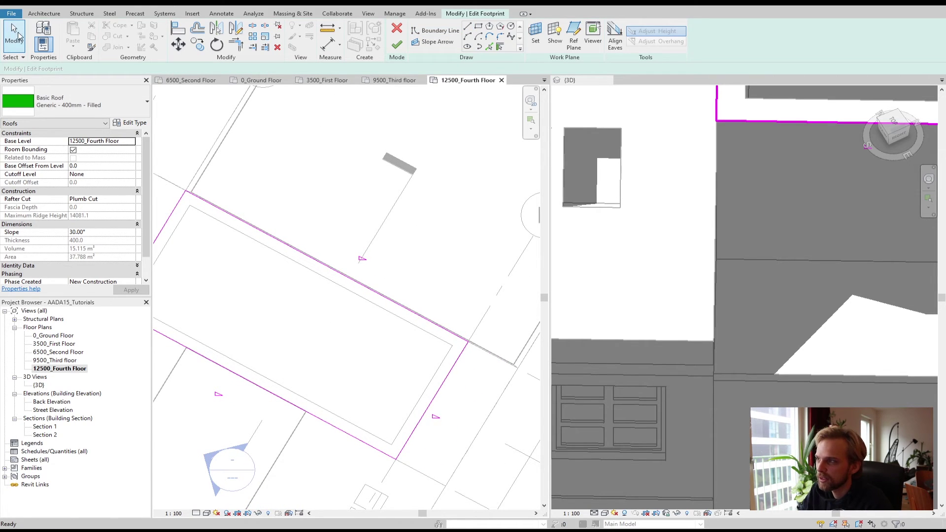
pyautogui.click(229, 217)
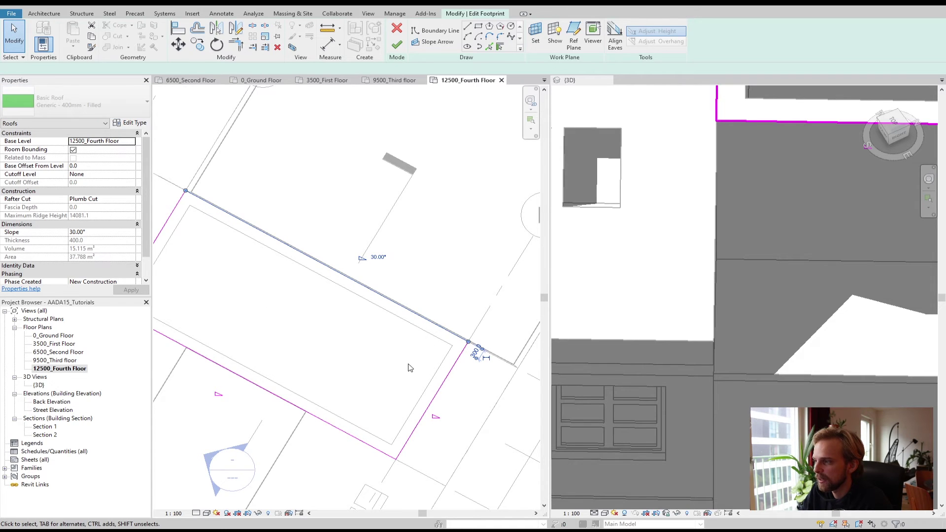
pyautogui.moveTo(408, 332); pyautogui.dragTo(414, 291, button='middle')
pyautogui.press('Escape')
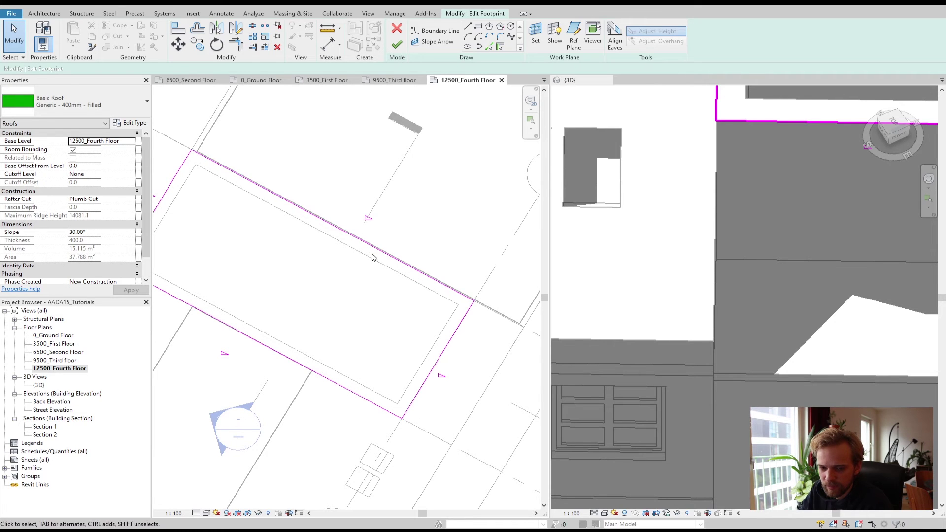
# Step: Set the top and bottom footprint edges to a 75° slope
pyautogui.scroll(-2, 371, 256)
pyautogui.click(371, 249)
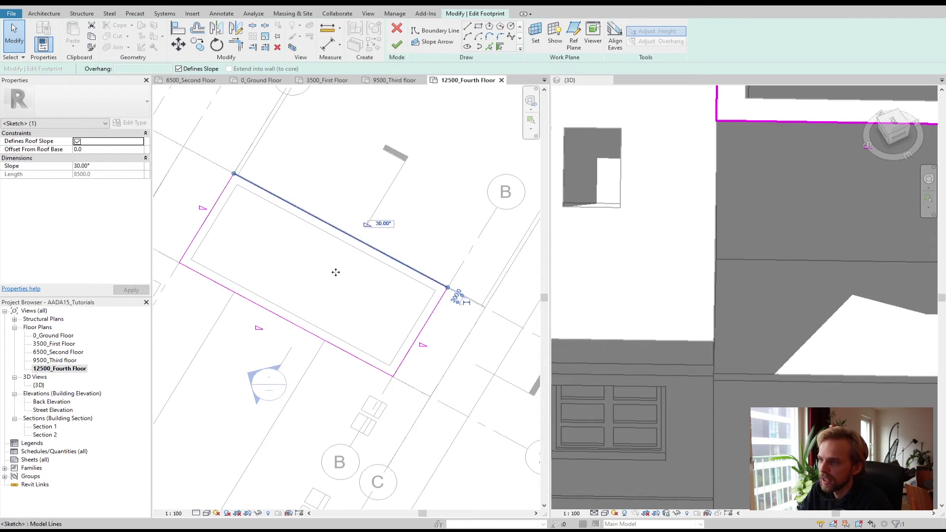
pyautogui.press('Escape')
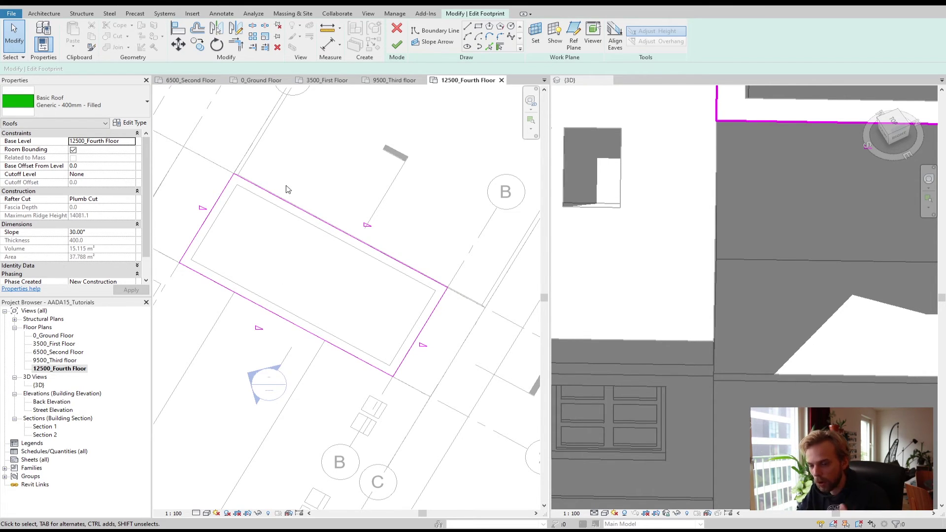
pyautogui.click(362, 247)
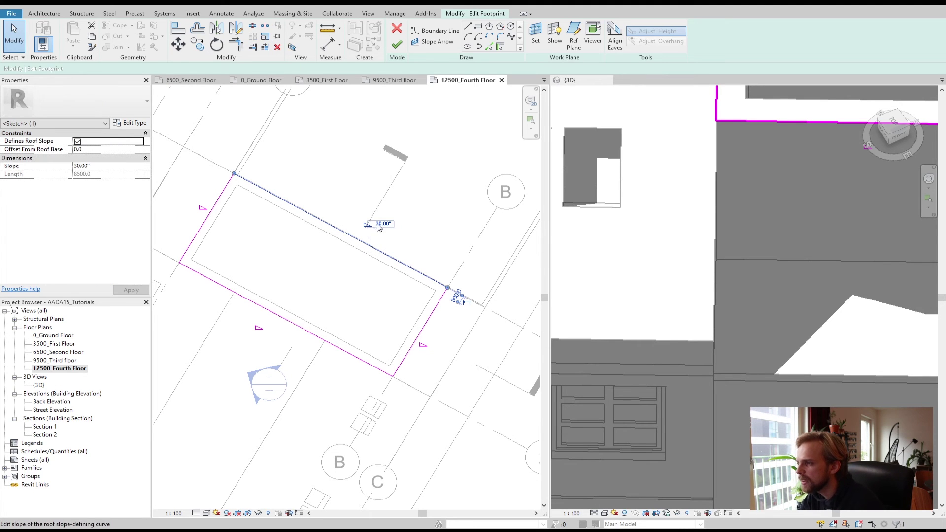
pyautogui.click(377, 224)
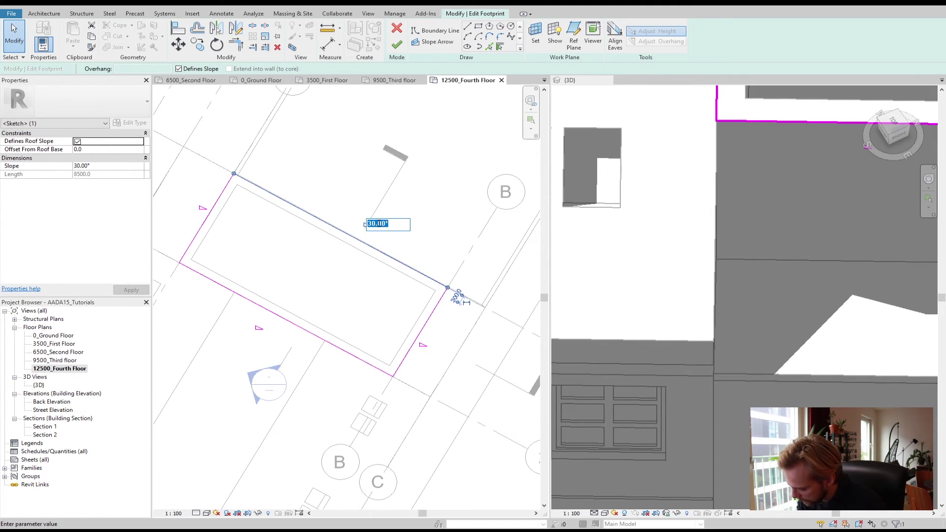
pyautogui.press('Return')
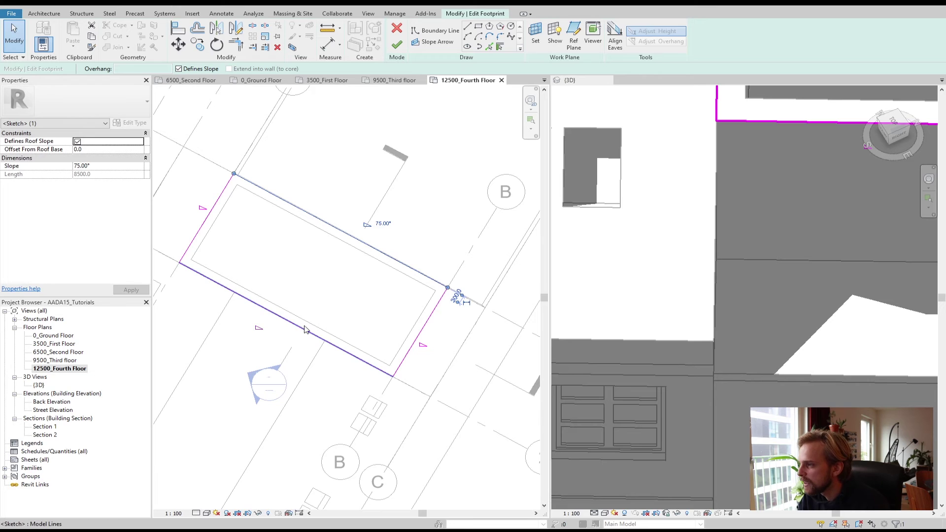
pyautogui.click(303, 329)
pyautogui.click(270, 326)
pyautogui.write('75')
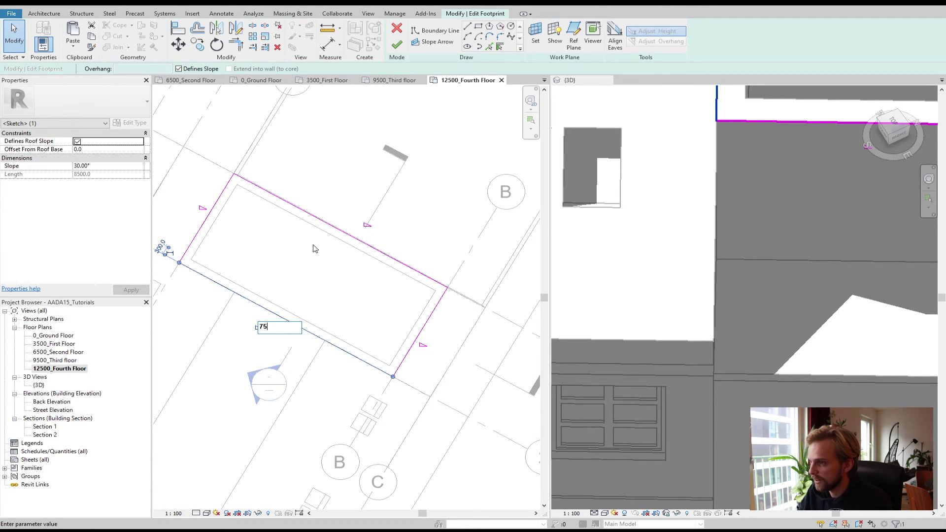
pyautogui.press('Return')
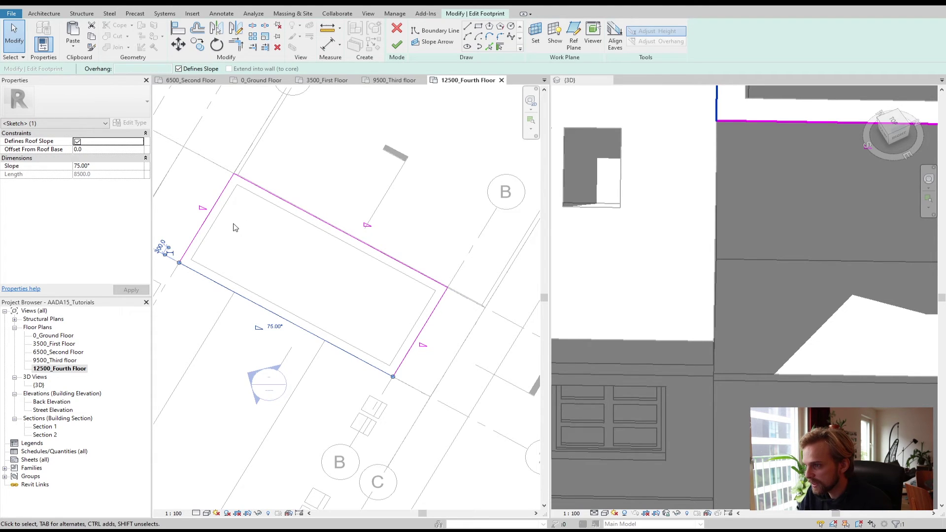
# Step: Set the left and right footprint edges to a 75° slope
pyautogui.click(209, 217)
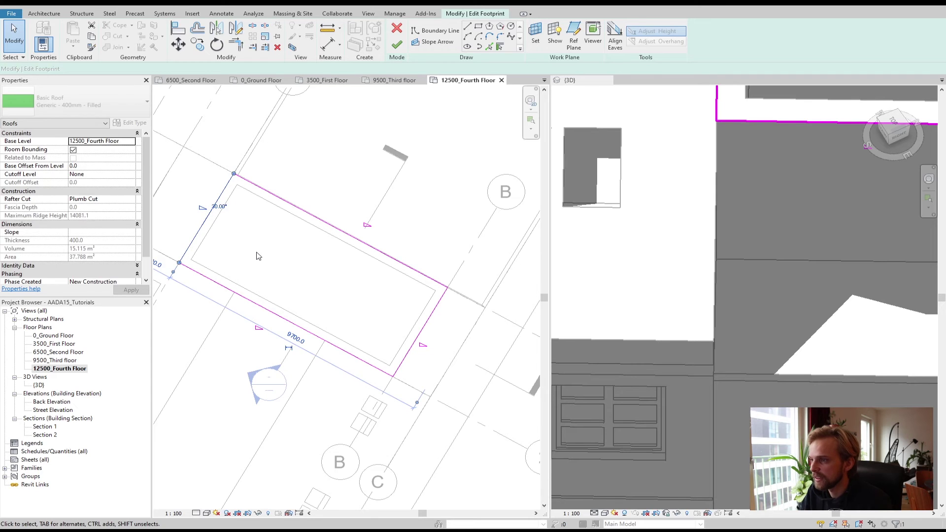
pyautogui.click(207, 207)
pyautogui.write('75')
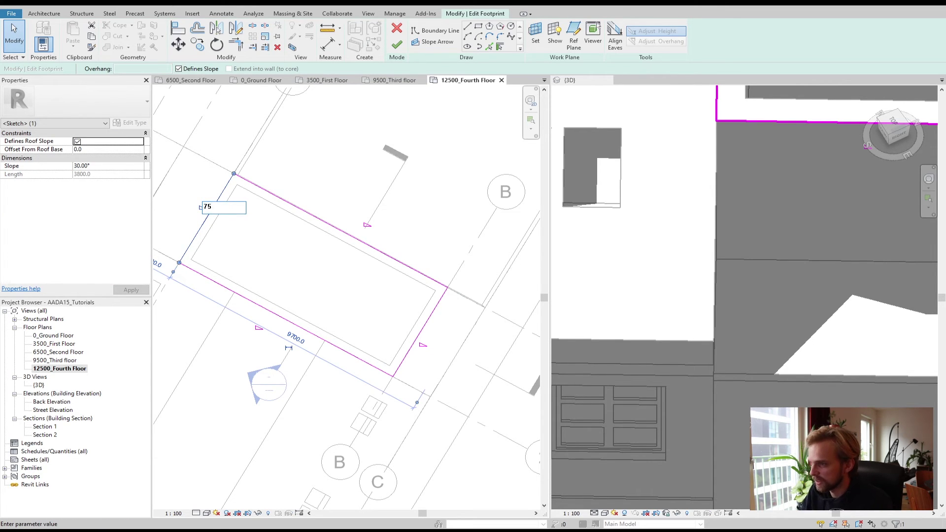
pyautogui.press('Return')
pyautogui.click(423, 331)
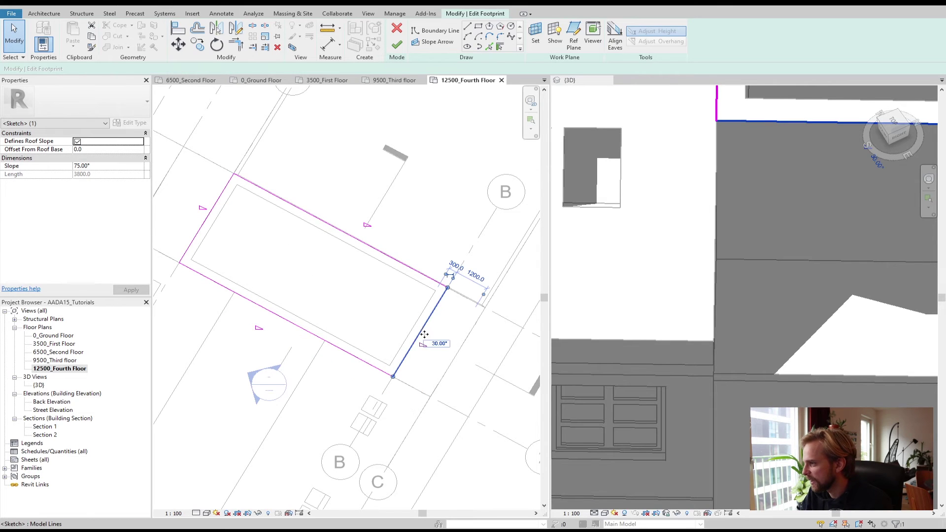
pyautogui.click(439, 343)
pyautogui.write('75')
pyautogui.press('Return')
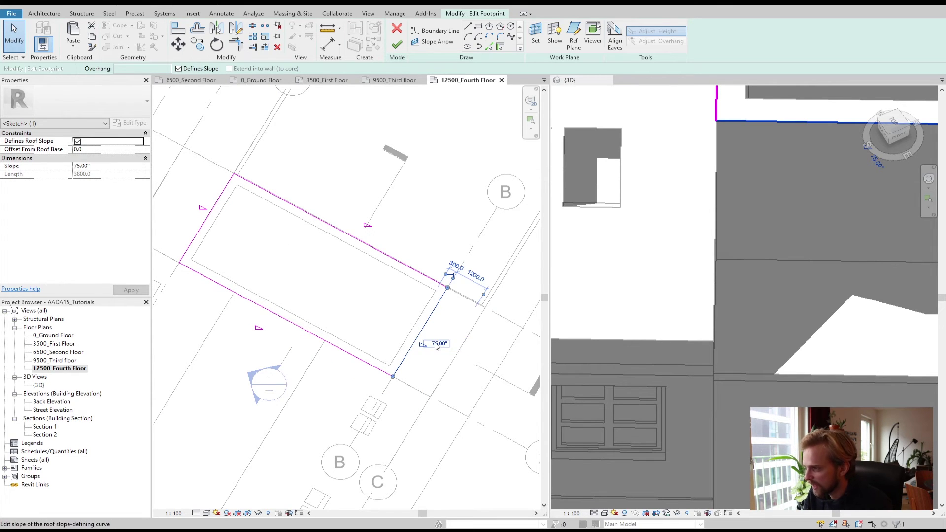
pyautogui.click(380, 268)
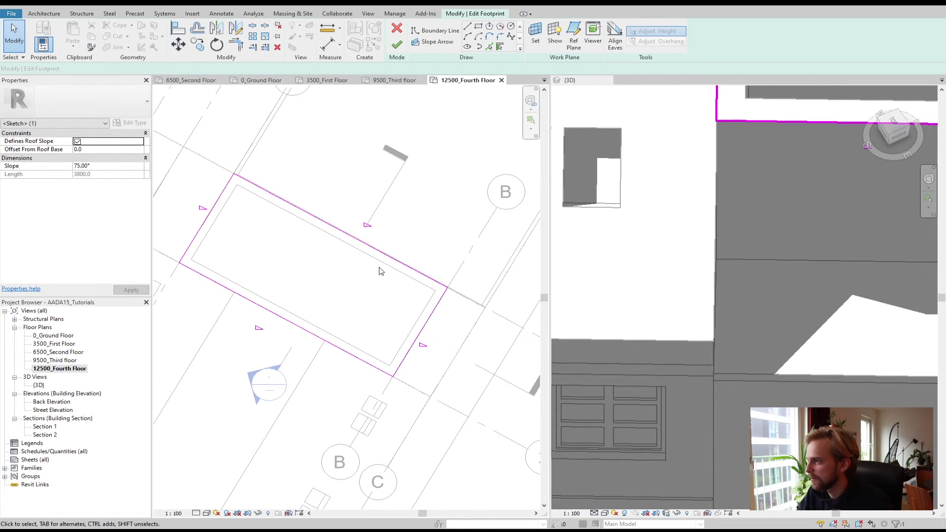
pyautogui.click(397, 45)
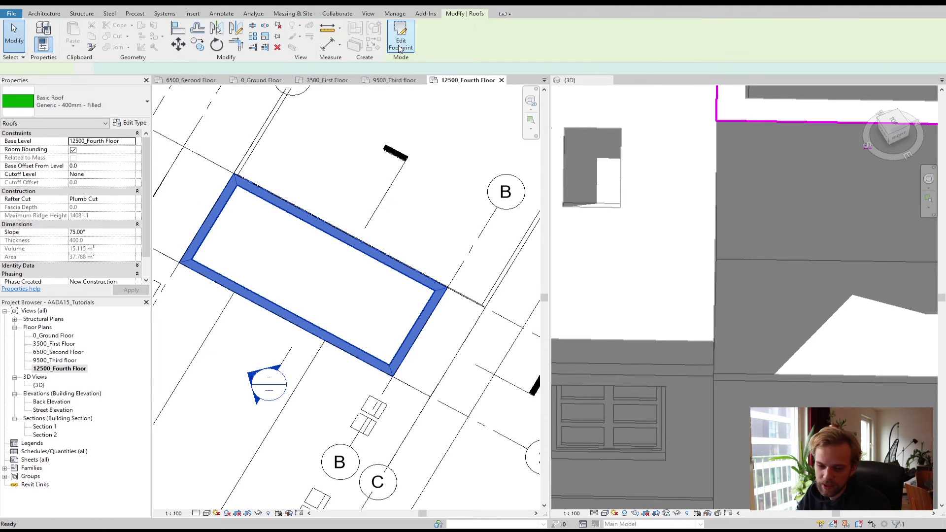
pyautogui.click(338, 167)
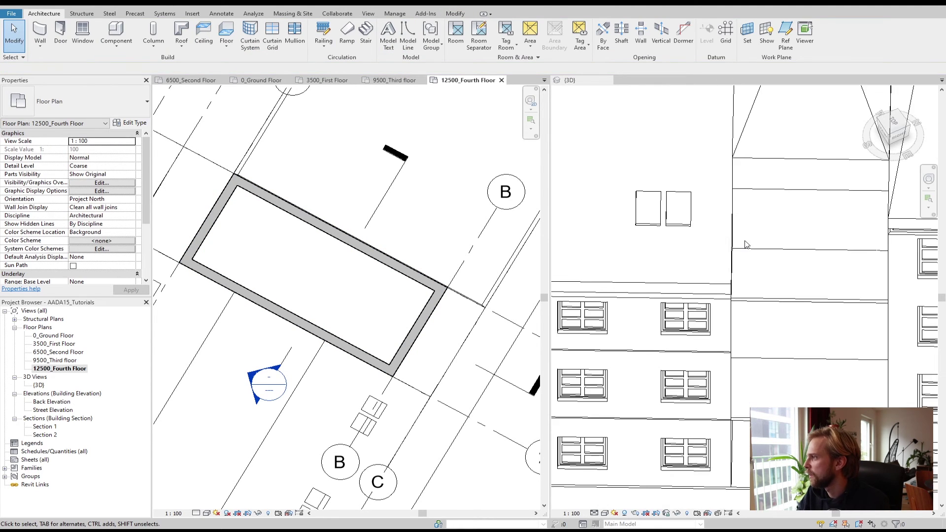
pyautogui.scroll(-5, 745, 245)
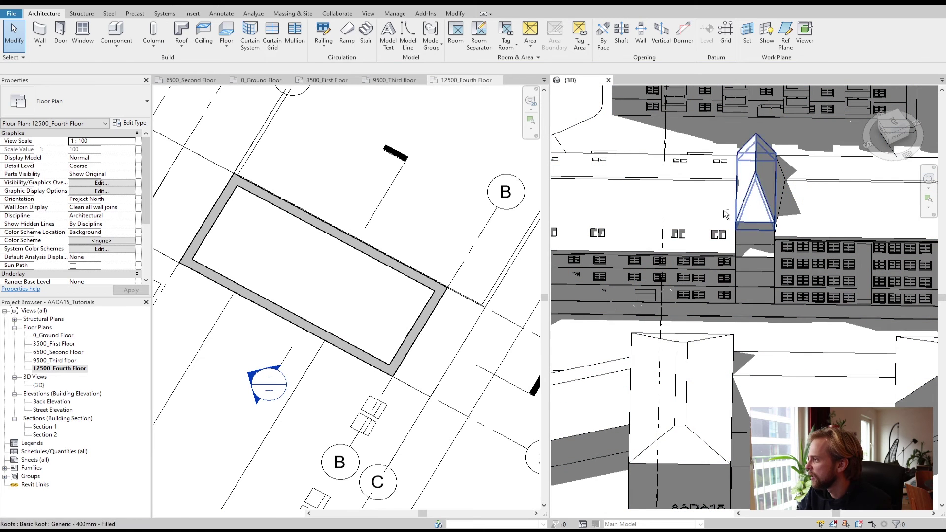
pyautogui.moveTo(731, 260); pyautogui.dragTo(677, 322, button='middle')
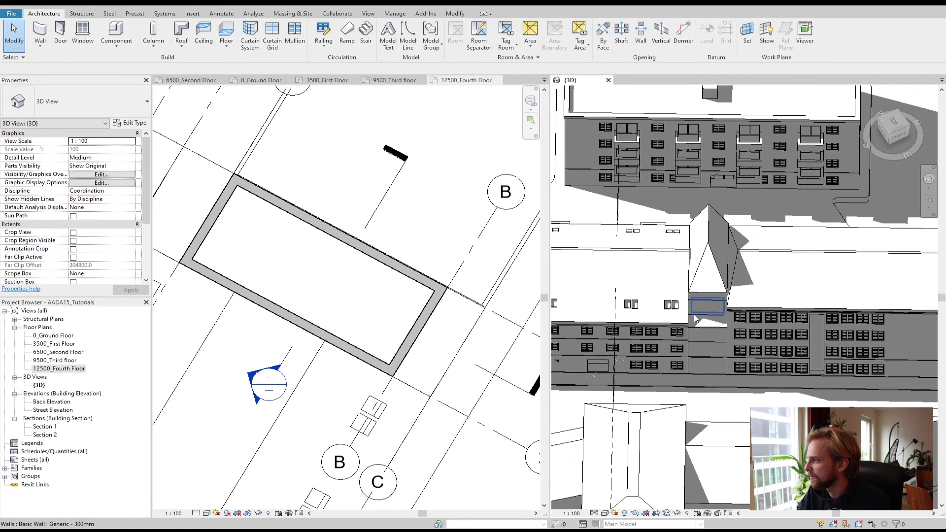
pyautogui.click(707, 320)
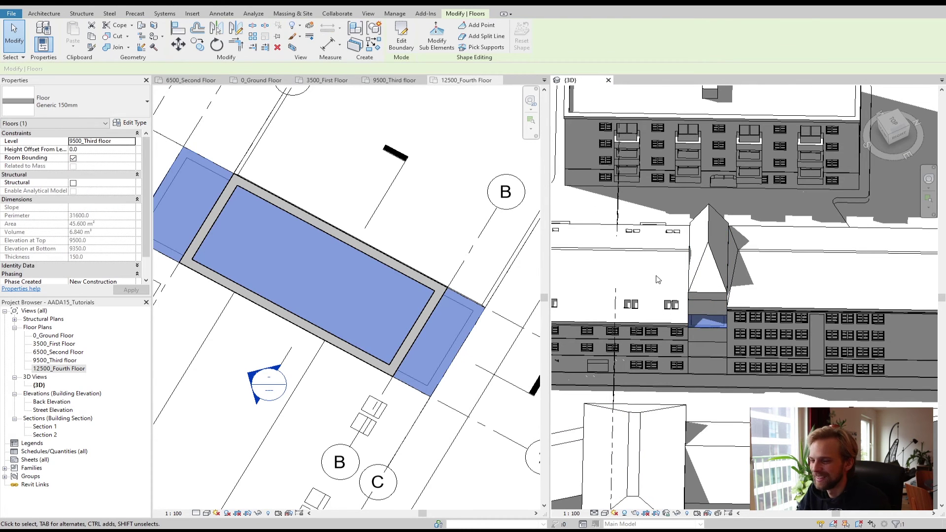
pyautogui.press('Escape')
pyautogui.press('h')
pyautogui.press('l')
pyautogui.keyDown('shift'); pyautogui.moveTo(683, 288); pyautogui.dragTo(686, 330, button='middle'); pyautogui.keyUp('shift')
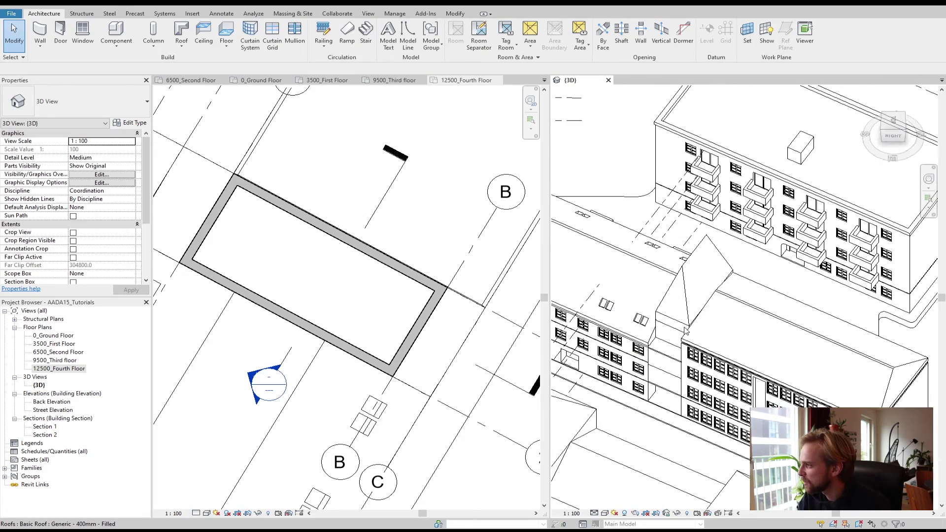
pyautogui.scroll(5, 684, 332)
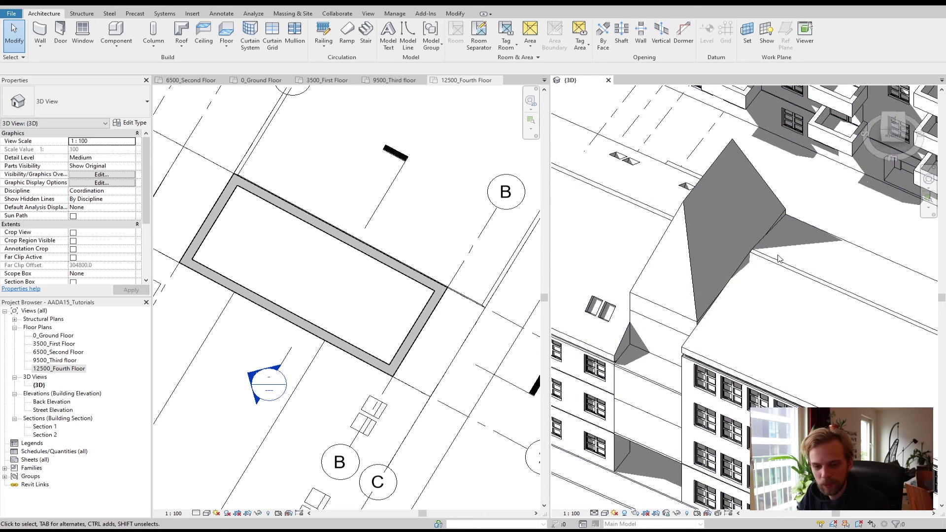
pyautogui.doubleClick(383, 264)
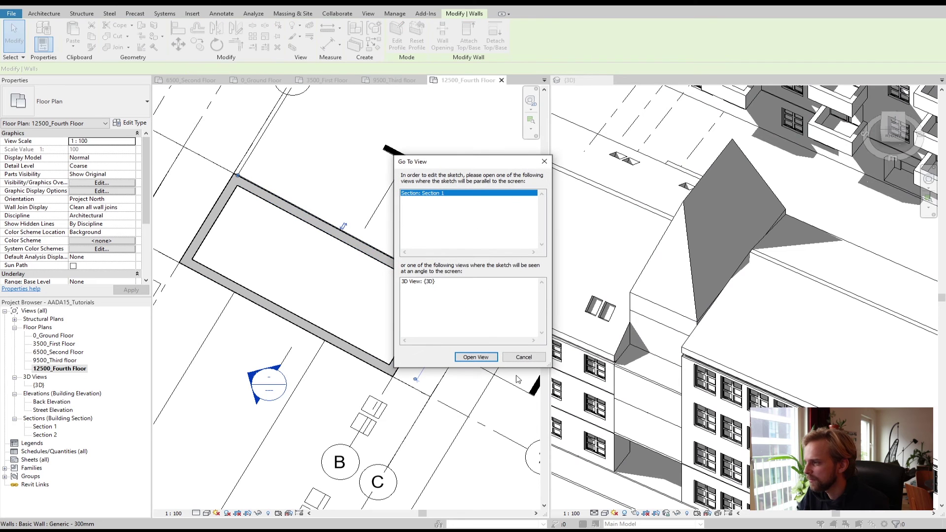
pyautogui.click(523, 356)
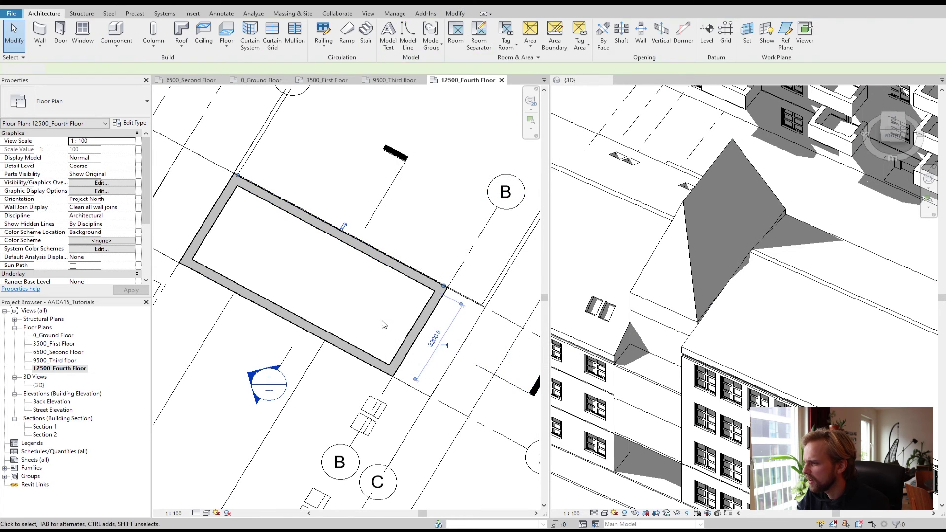
# Step: Edit the dormer roof footprint and turn off Defines Roof Slope on both long edges
pyautogui.doubleClick(409, 354)
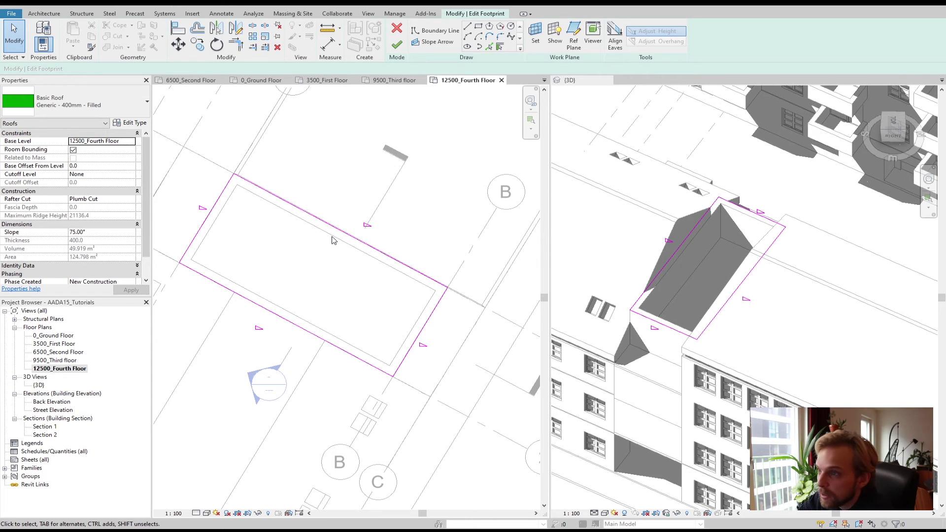
pyautogui.click(418, 347)
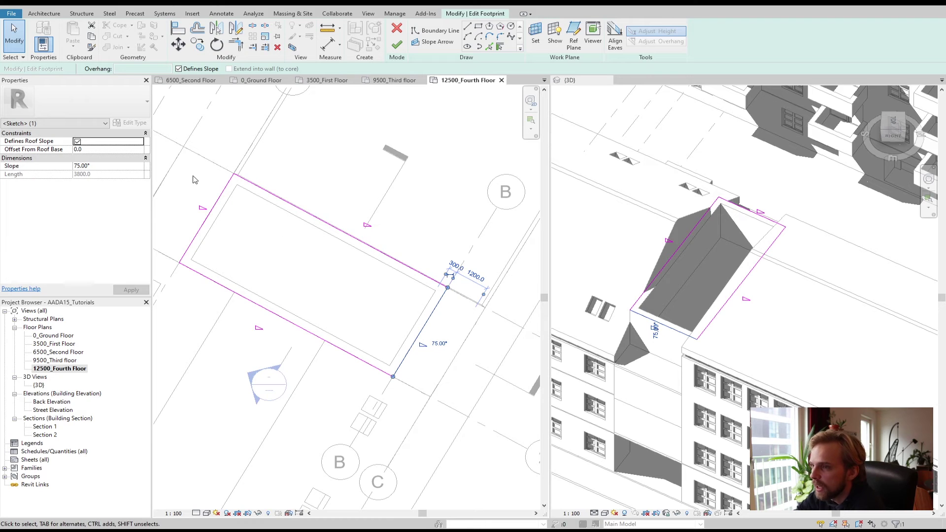
pyautogui.click(382, 339)
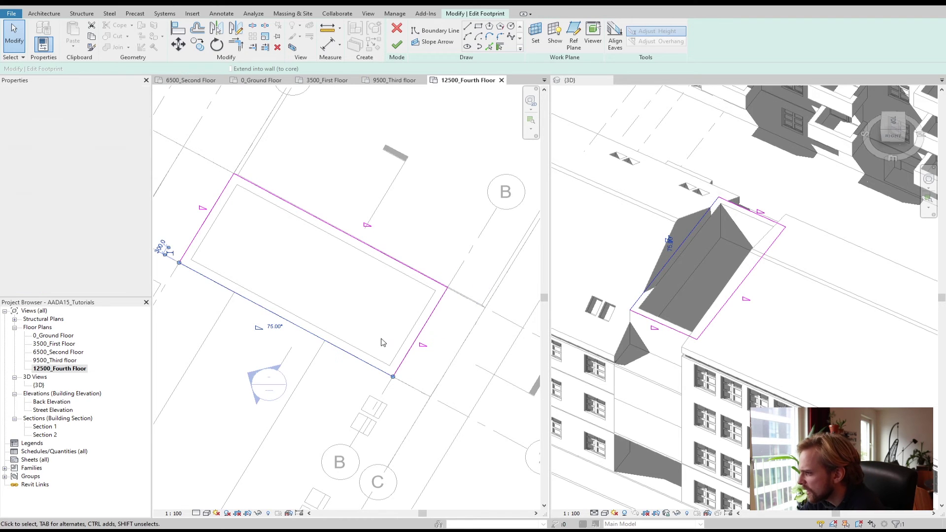
pyautogui.click(429, 327)
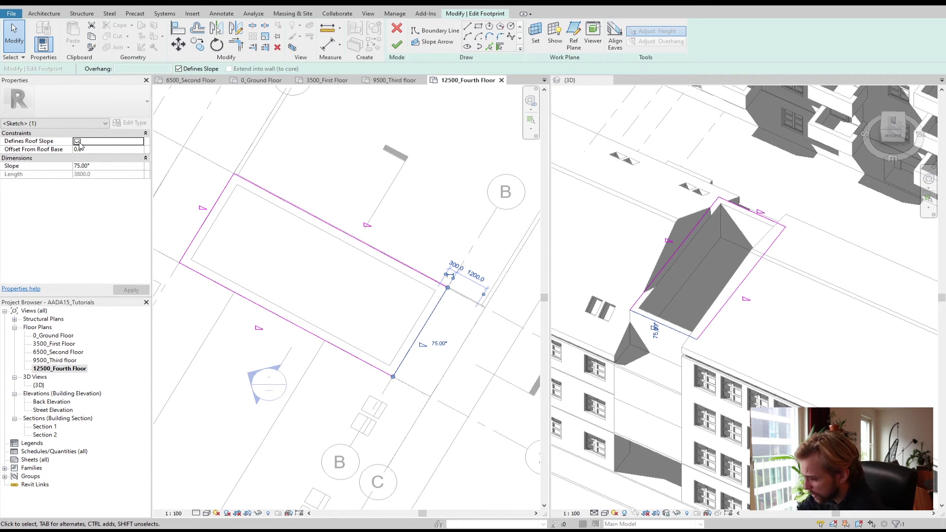
pyautogui.click(331, 343)
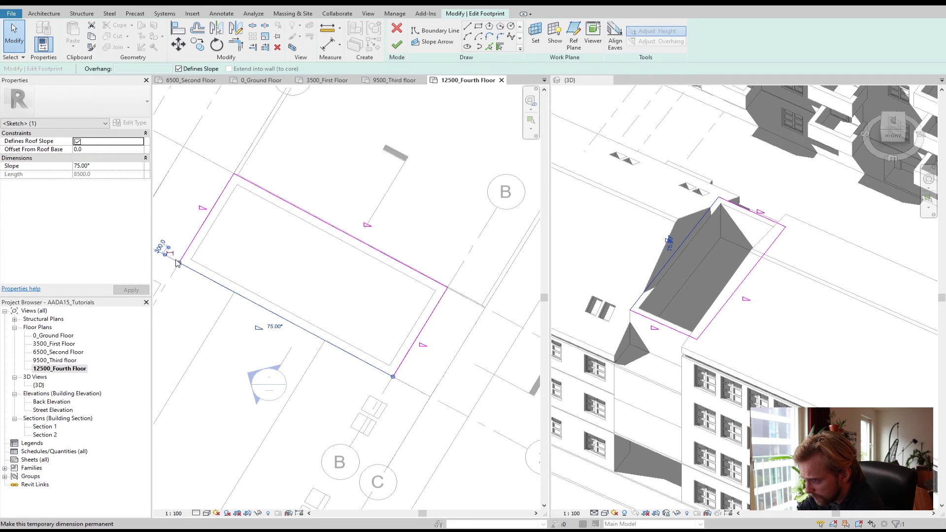
pyautogui.click(77, 142)
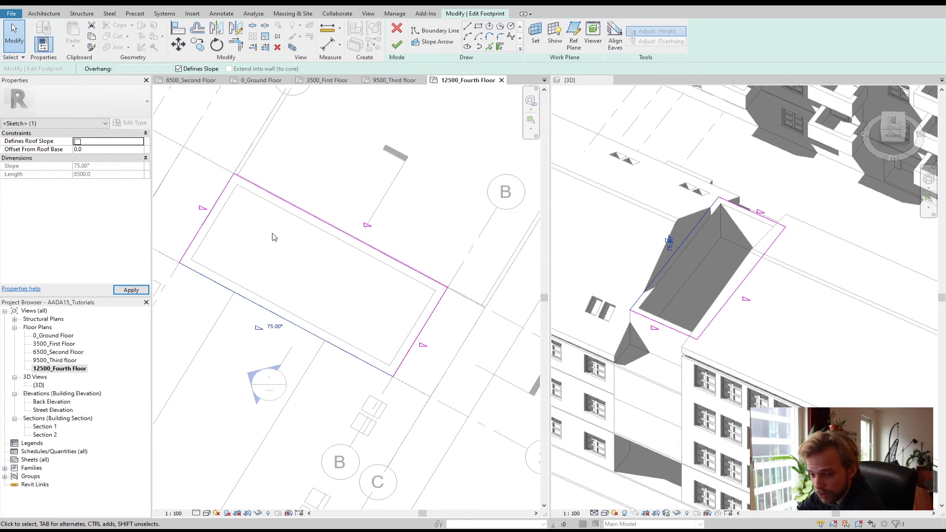
pyautogui.click(351, 235)
pyautogui.click(367, 225)
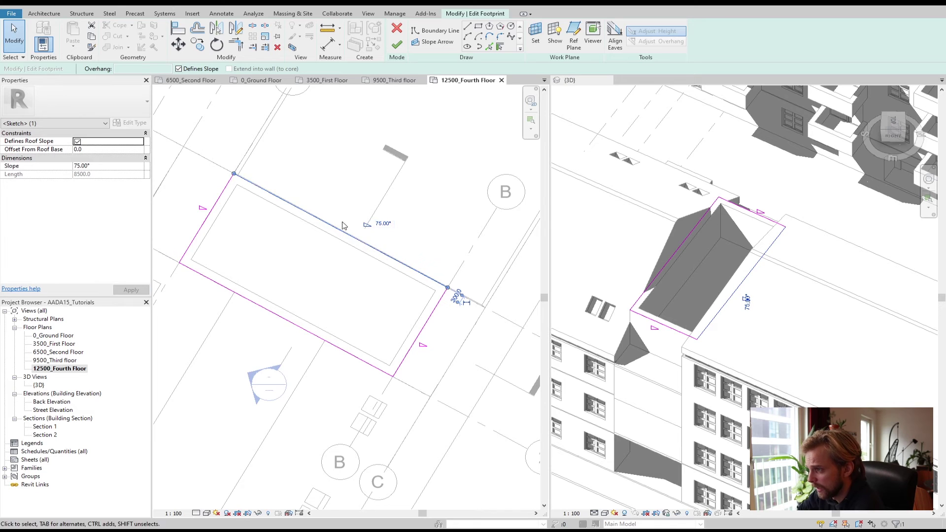
pyautogui.click(77, 143)
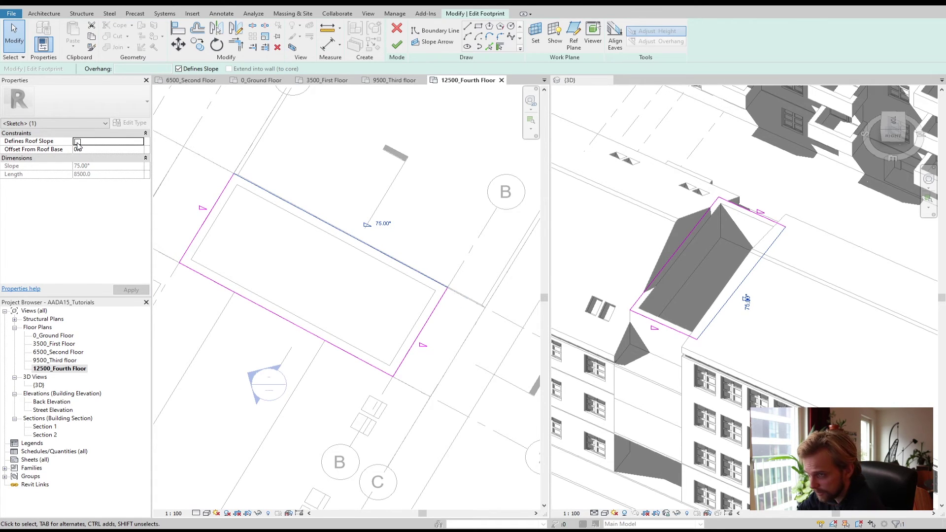
pyautogui.click(307, 205)
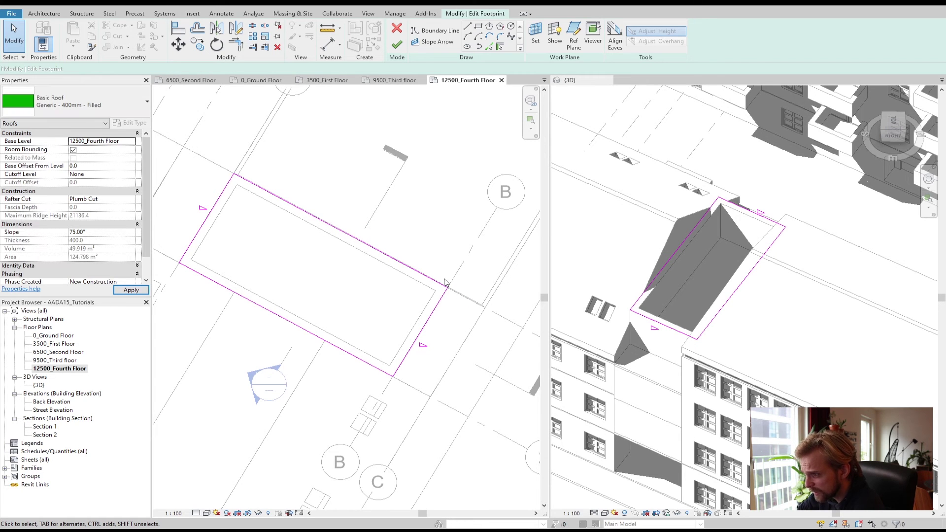
# Step: Change the left and right short edges' slopes from 75° to 45°
pyautogui.click(208, 215)
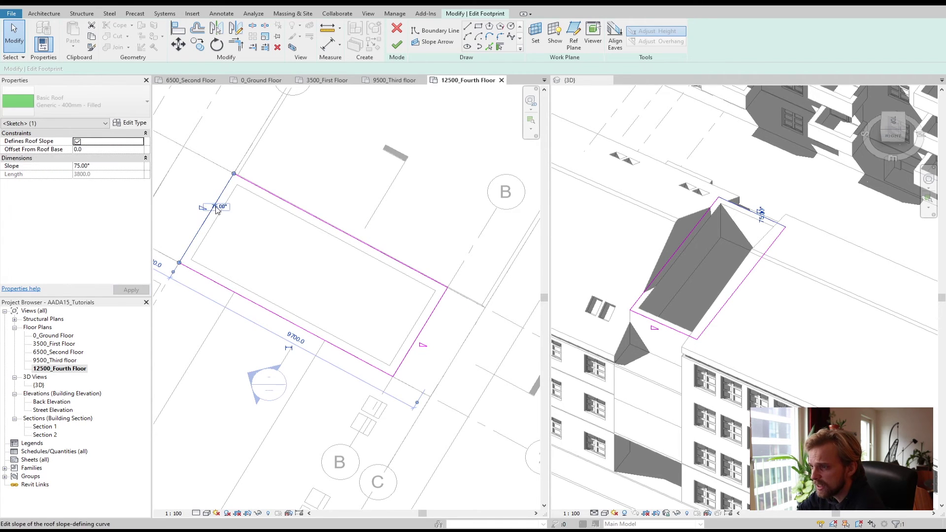
pyautogui.click(210, 206)
pyautogui.moveTo(211, 206); pyautogui.dragTo(201, 209)
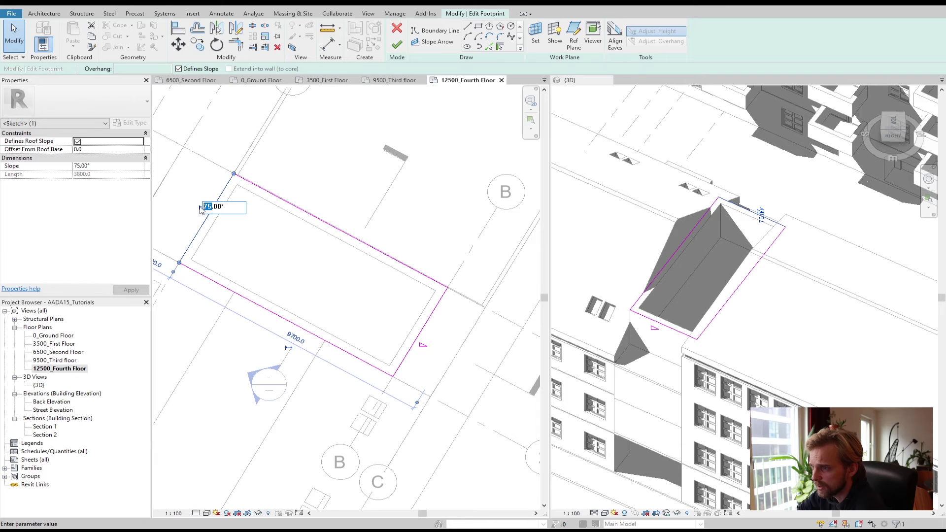
pyautogui.write('45')
pyautogui.click(335, 292)
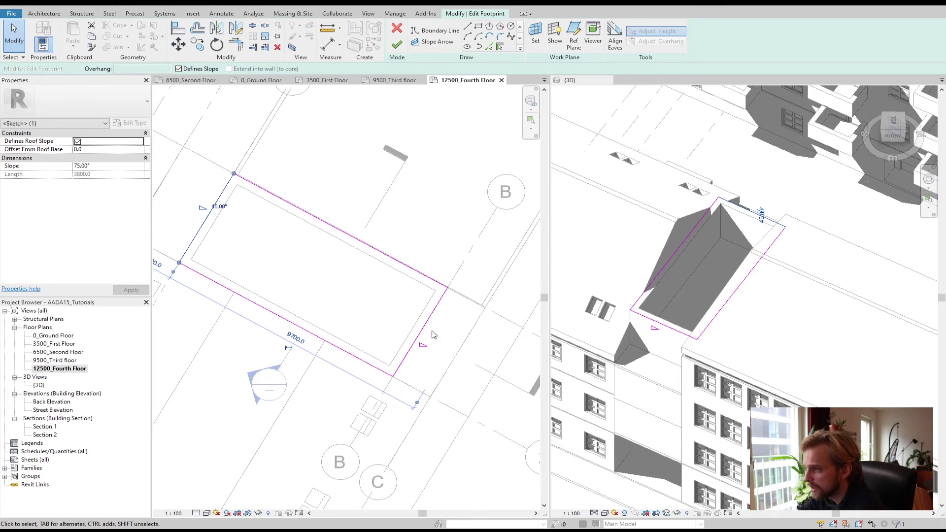
pyautogui.click(427, 319)
pyautogui.click(439, 343)
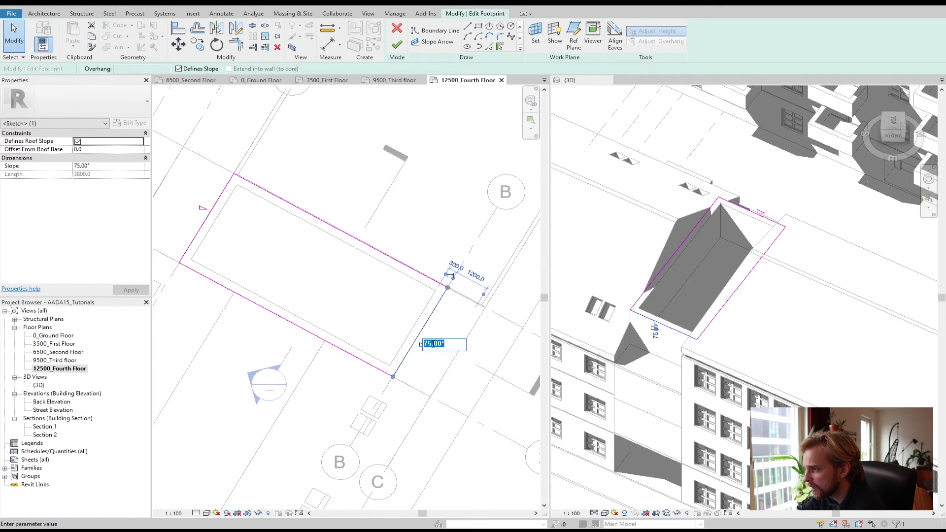
pyautogui.write('45')
pyautogui.press('Return')
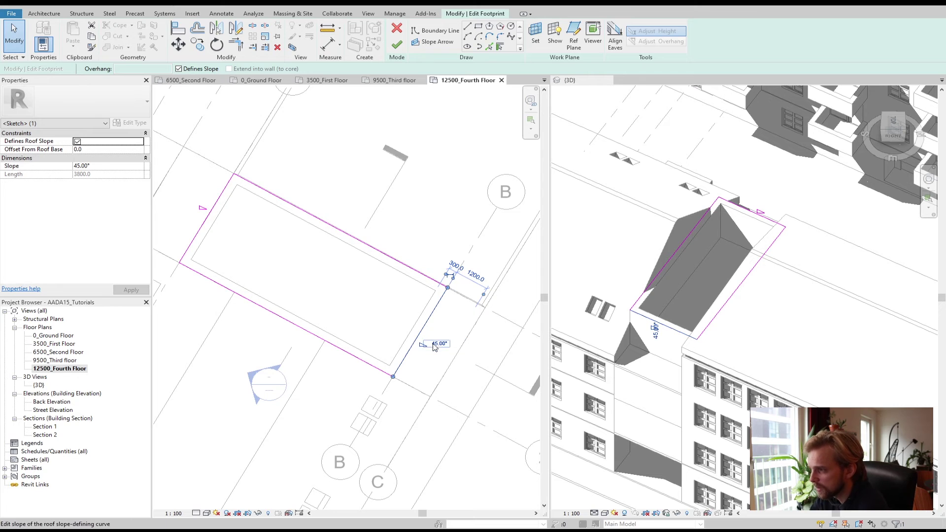
pyautogui.click(382, 292)
pyautogui.click(397, 44)
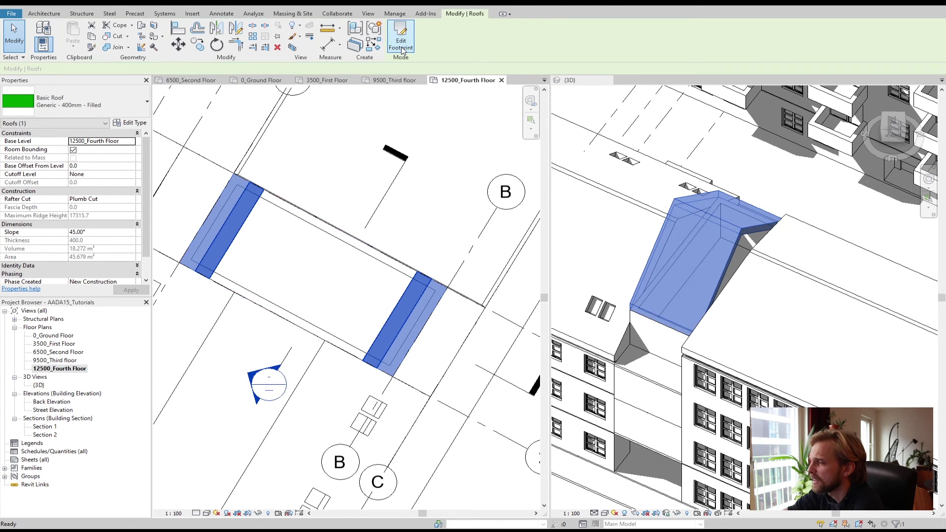
pyautogui.press('Escape')
pyautogui.click(687, 274)
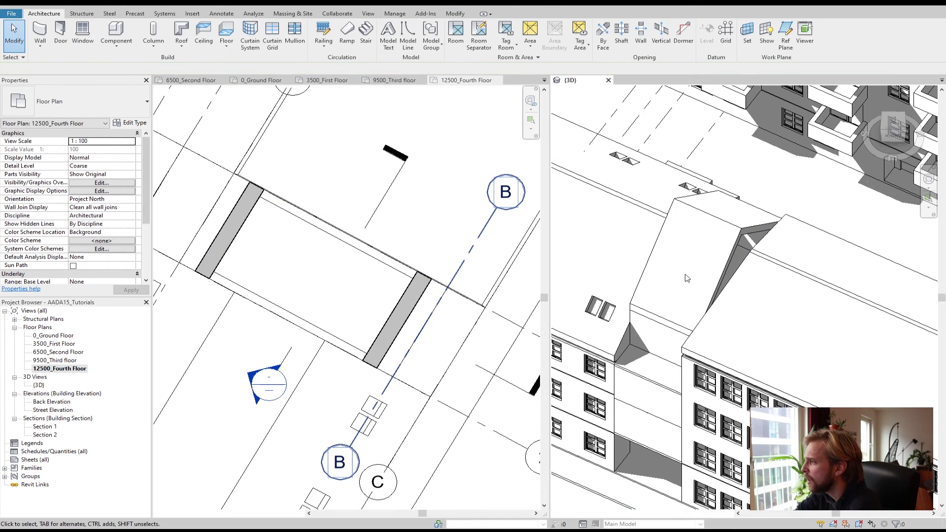
pyautogui.keyDown('shift'); pyautogui.moveTo(683, 302); pyautogui.dragTo(700, 313, button='middle'); pyautogui.keyUp('shift')
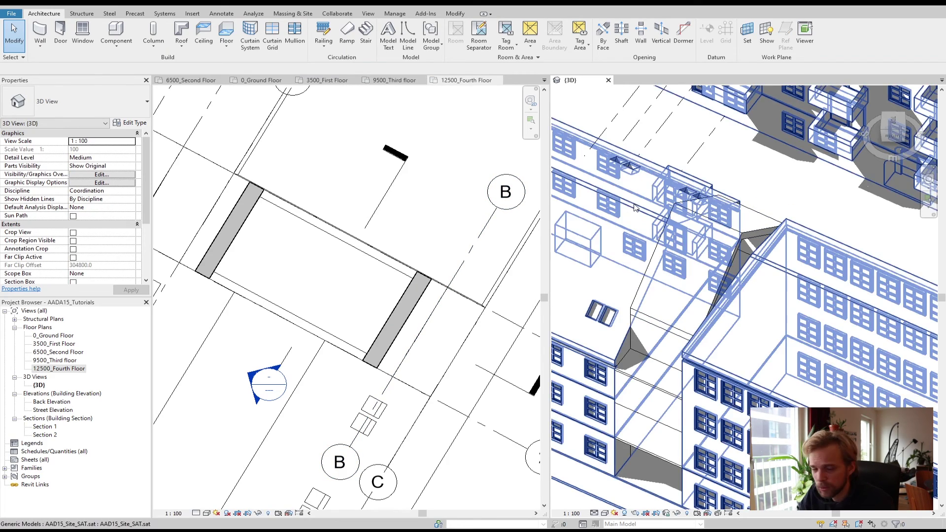
pyautogui.keyDown('shift'); pyautogui.moveTo(635, 208); pyautogui.dragTo(714, 227, button='middle'); pyautogui.keyUp('shift')
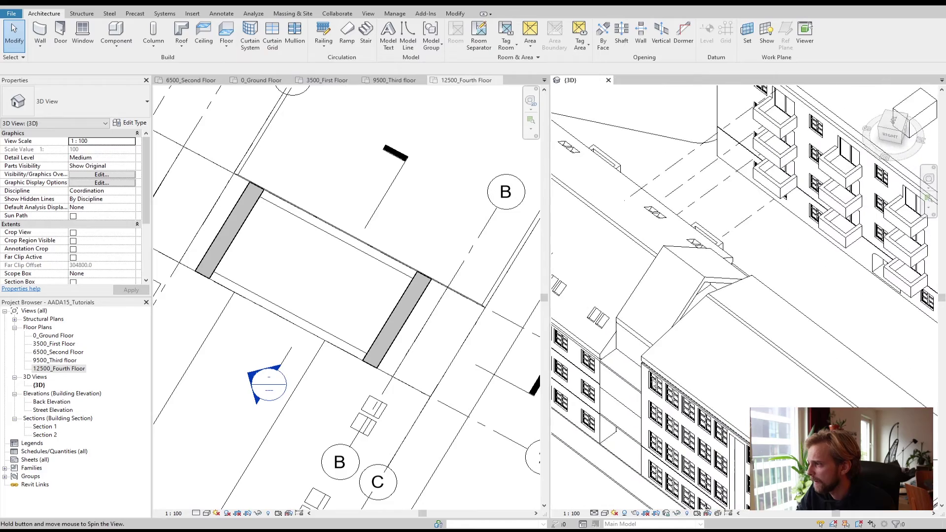
pyautogui.scroll(4, 617, 333)
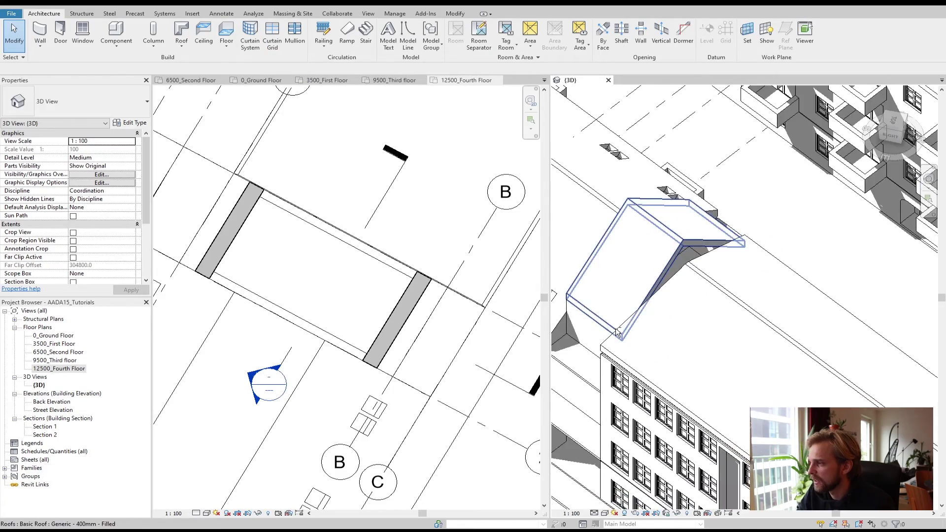
pyautogui.keyDown('shift'); pyautogui.moveTo(618, 333); pyautogui.dragTo(669, 340, button='middle'); pyautogui.keyUp('shift')
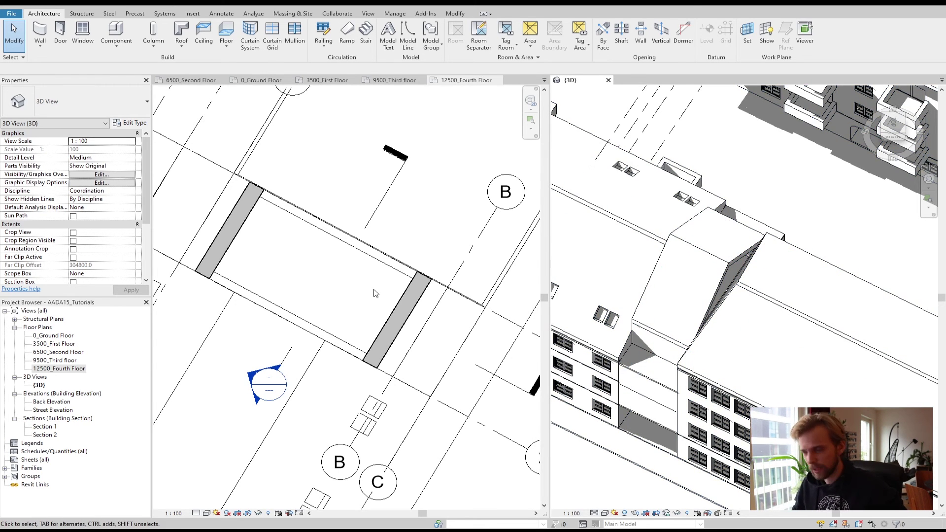
# Step: In the 9500_Third floor plan, select the four dormer walls
pyautogui.doubleClick(55, 361)
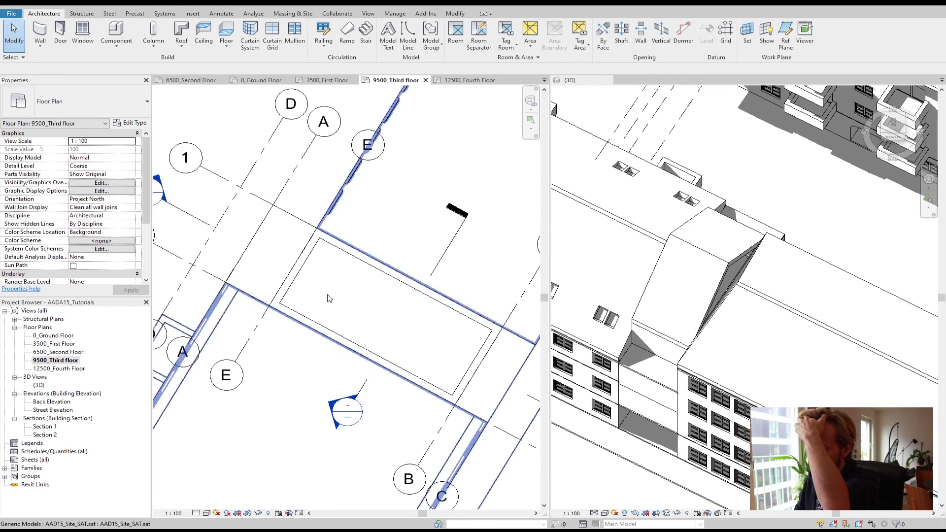
pyautogui.click(382, 276)
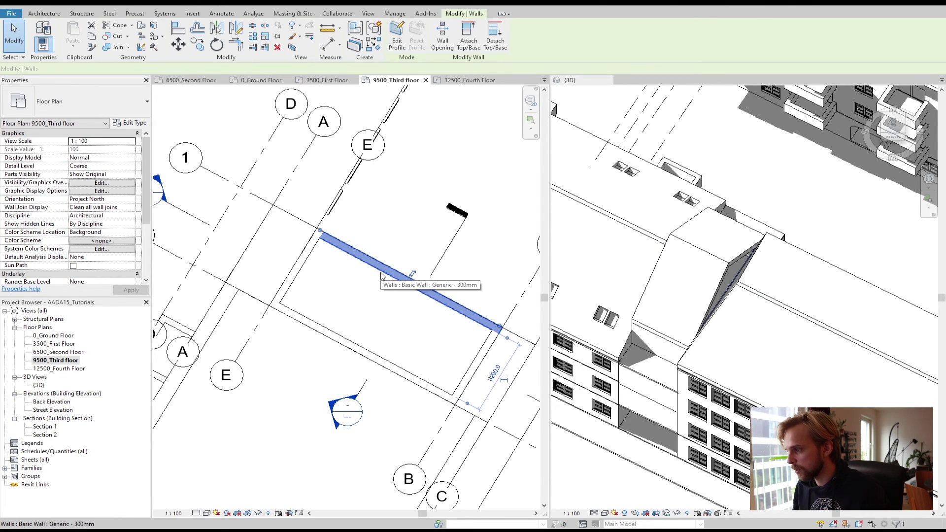
pyautogui.keyDown('ctrl'); pyautogui.click(302, 270); pyautogui.keyUp('ctrl')
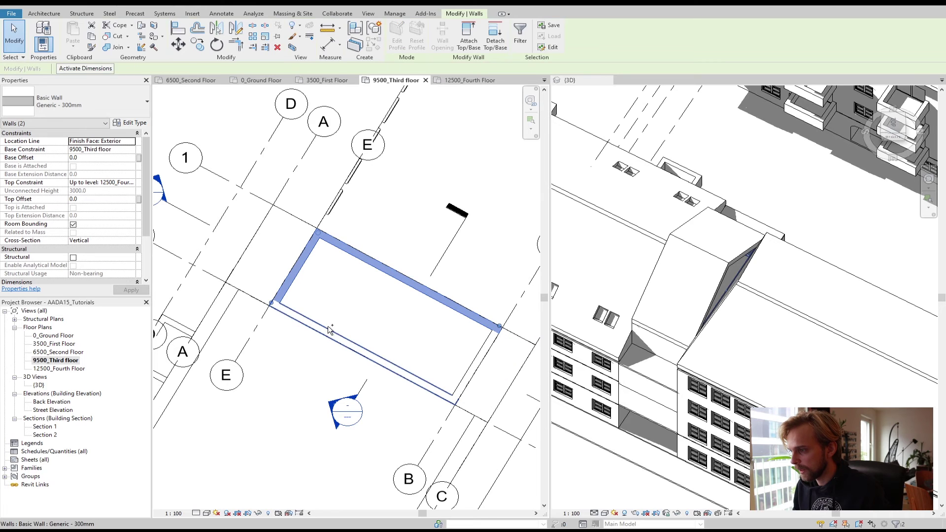
pyautogui.keyDown('ctrl'); pyautogui.click(327, 332); pyautogui.keyUp('ctrl')
pyautogui.keyDown('ctrl'); pyautogui.click(483, 352); pyautogui.keyUp('ctrl')
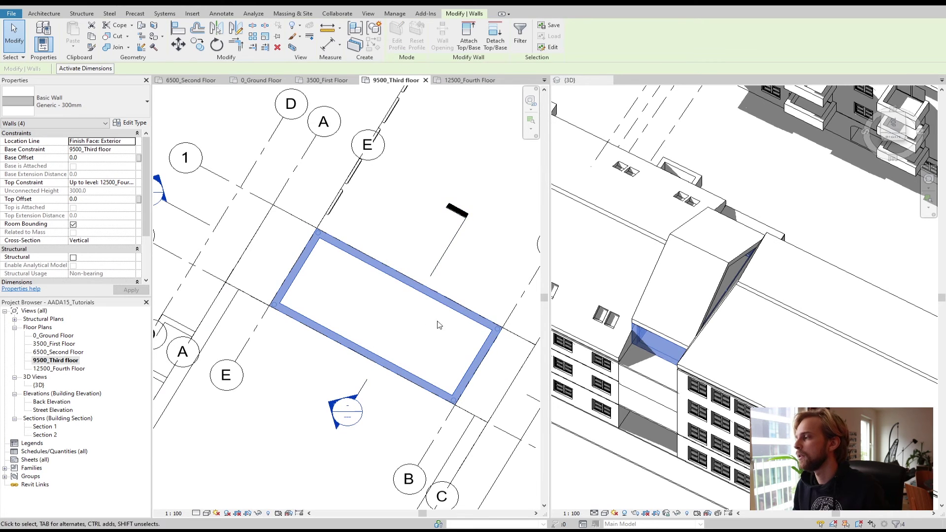
pyautogui.keyDown('shift'); pyautogui.moveTo(749, 296); pyautogui.dragTo(697, 341, button='middle'); pyautogui.keyUp('shift')
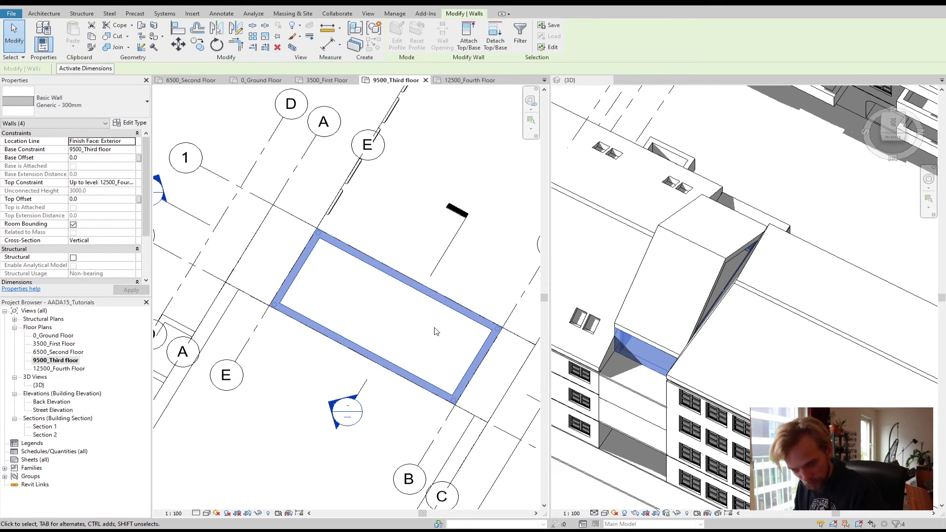
# Step: Attach the selected walls' tops to the dormer roof picked in the 3D view
pyautogui.click(466, 38)
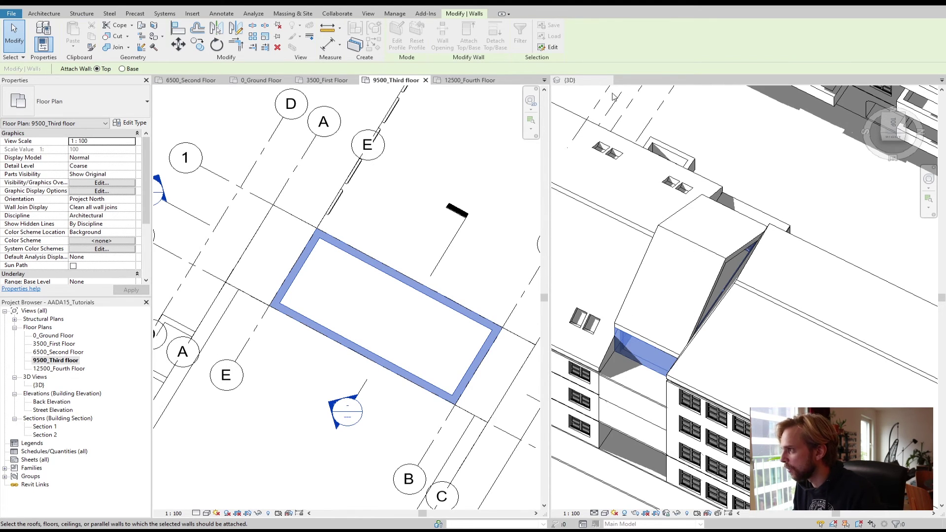
pyautogui.click(708, 253)
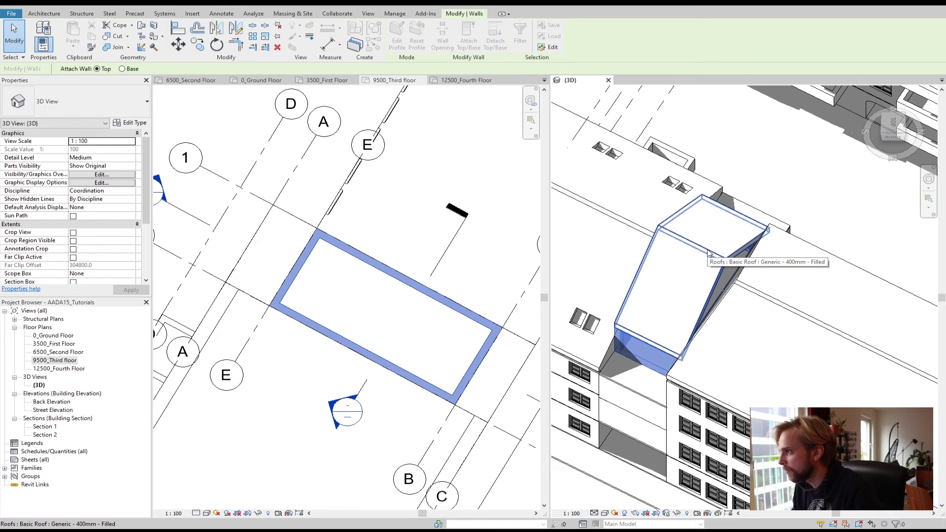
pyautogui.click(669, 305)
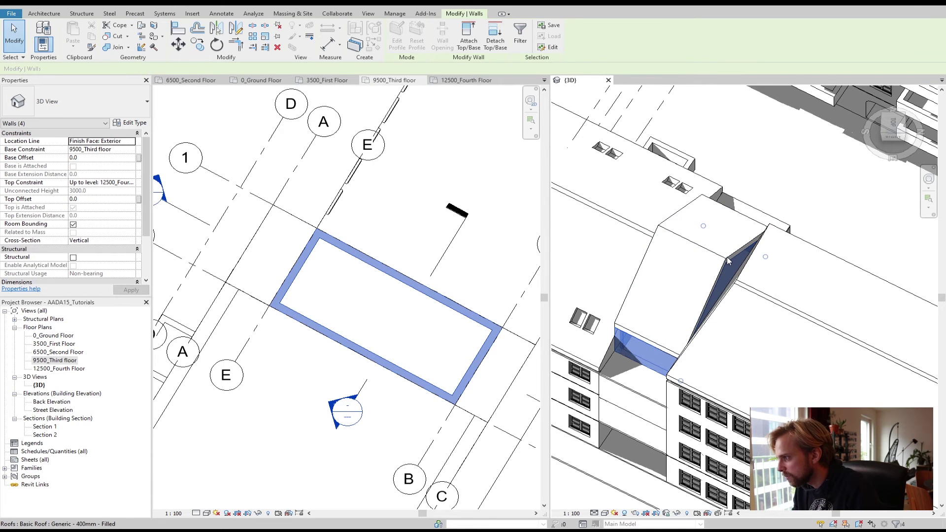
pyautogui.keyDown('shift'); pyautogui.moveTo(574, 341); pyautogui.dragTo(664, 335, button='middle'); pyautogui.keyUp('shift')
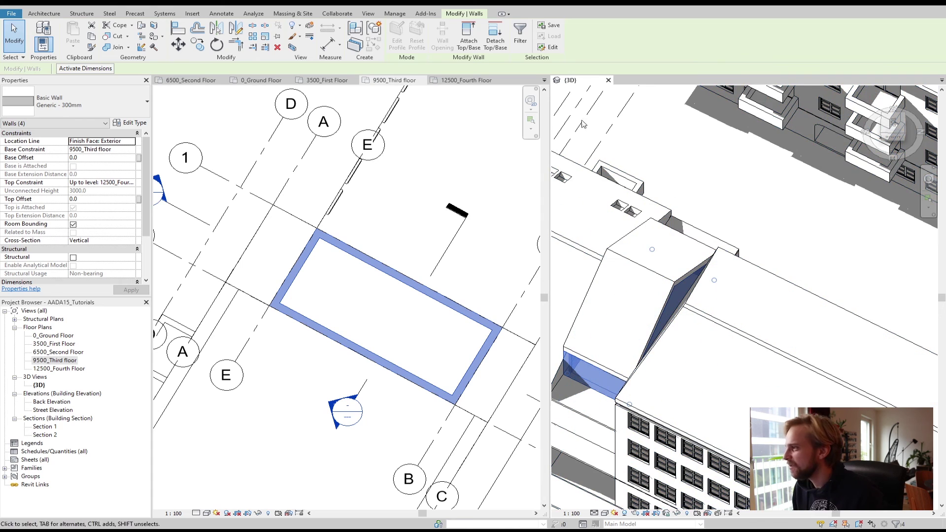
# Step: Orbit the 3D view and delete the 45° Generic 400mm roof over the gap between buildings
pyautogui.click(481, 168)
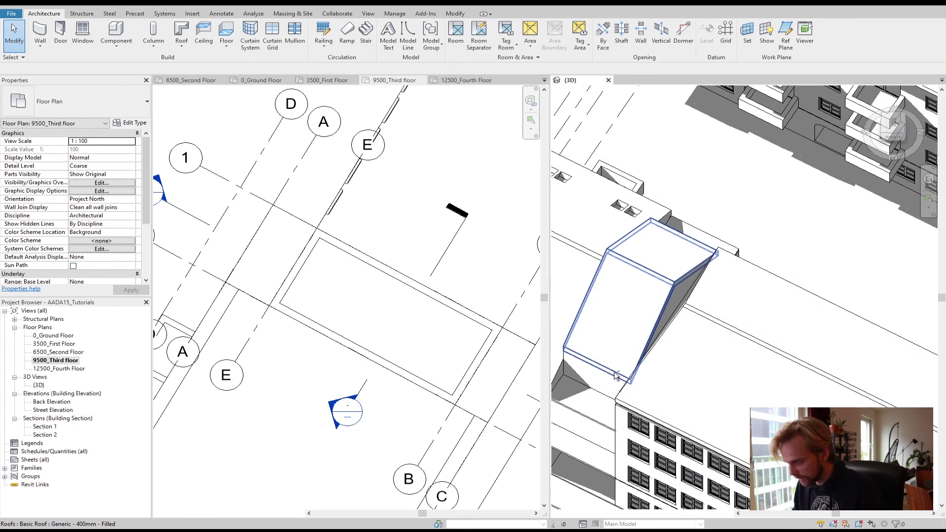
pyautogui.keyDown('shift'); pyautogui.moveTo(666, 376); pyautogui.dragTo(657, 369, button='middle'); pyautogui.keyUp('shift')
pyautogui.scroll(6, 746, 289)
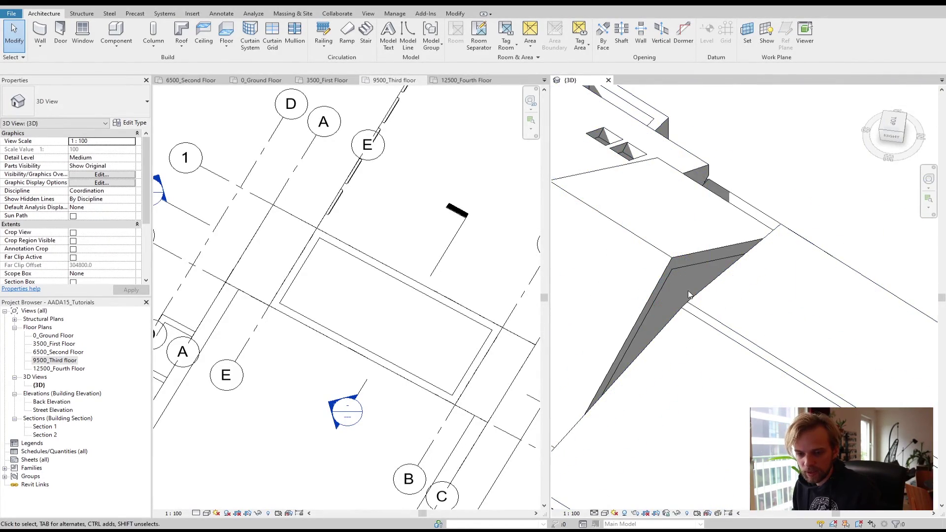
pyautogui.scroll(-6, 689, 294)
pyautogui.moveTo(700, 298)
pyautogui.keyDown('shift'); pyautogui.mouseDown(button='middle')
pyautogui.moveTo(773, 328)
pyautogui.moveTo(735, 309)
pyautogui.moveTo(736, 264)
pyautogui.moveTo(774, 358)
pyautogui.mouseUp(button='middle'); pyautogui.keyUp('shift')
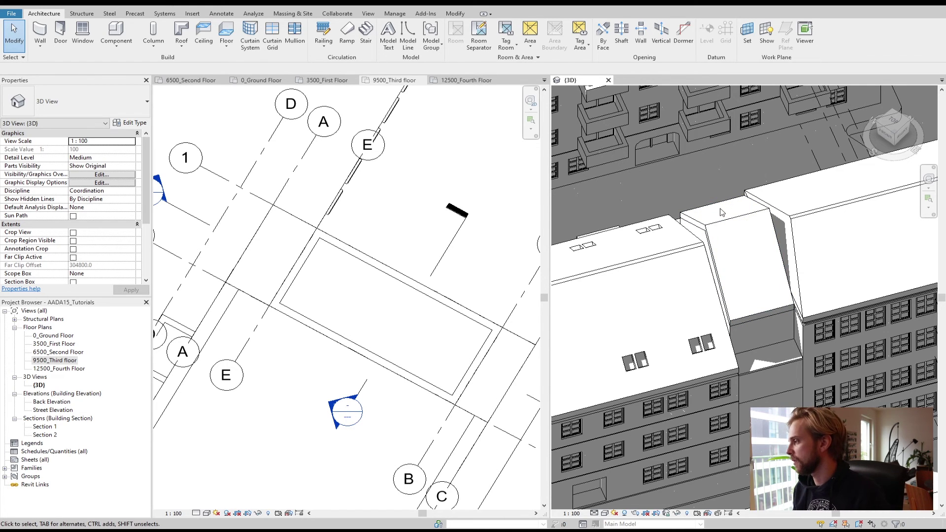
pyautogui.click(760, 220)
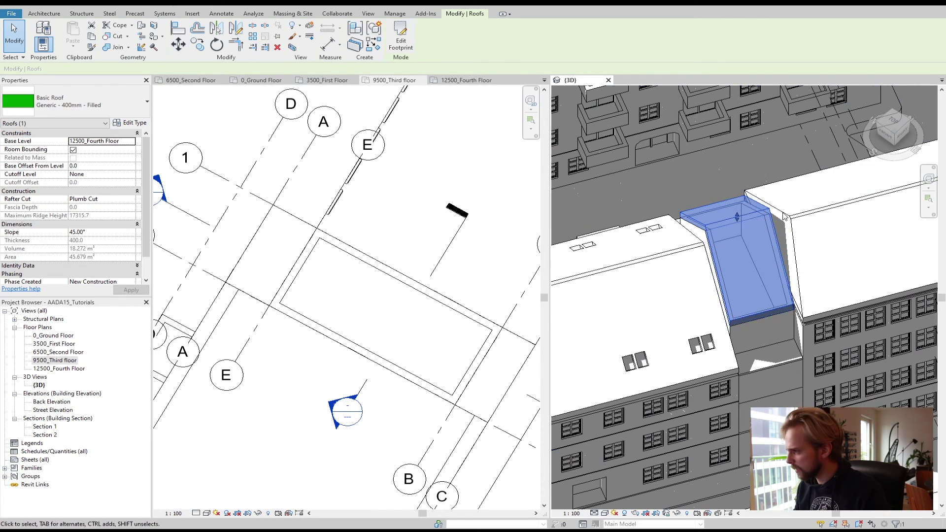
pyautogui.press('Delete')
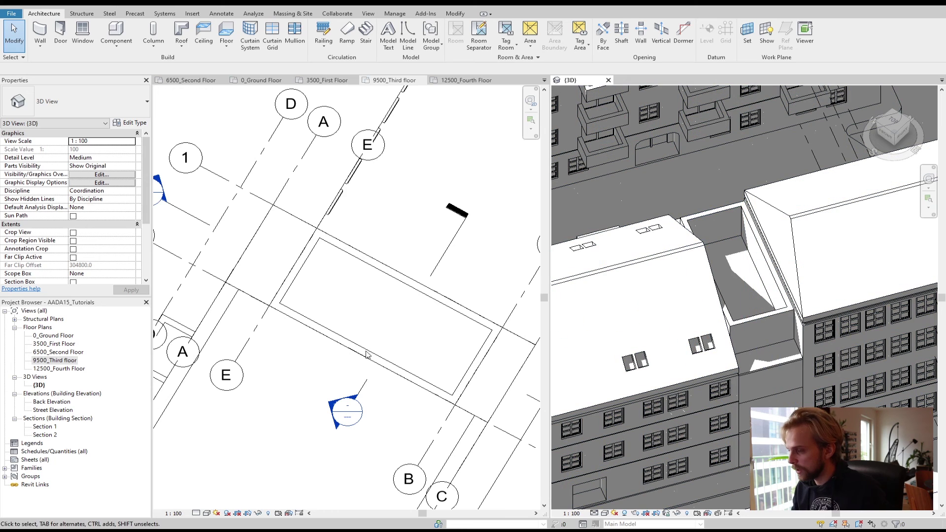
# Step: In 12500_Fourth Floor, sketch a floor by picking the four walls and finish it
pyautogui.click(394, 340)
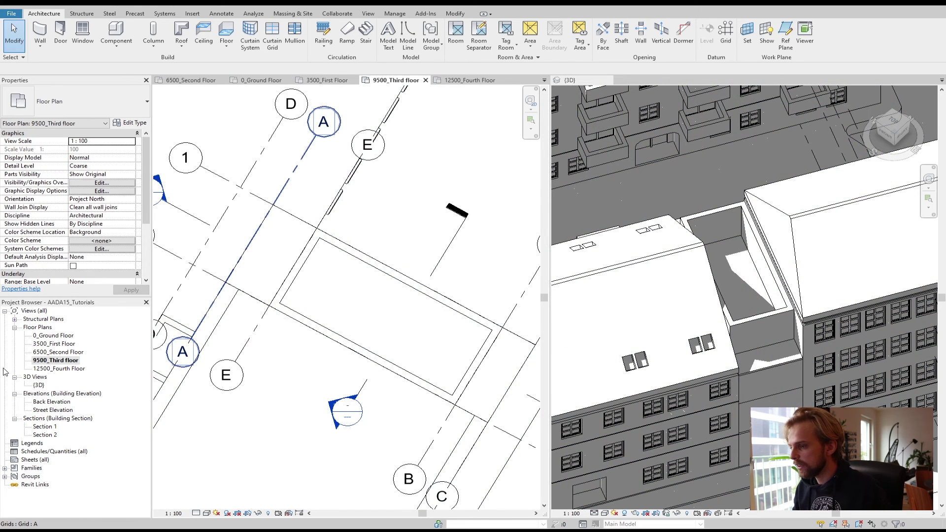
pyautogui.doubleClick(62, 369)
pyautogui.scroll(-1, 301, 256)
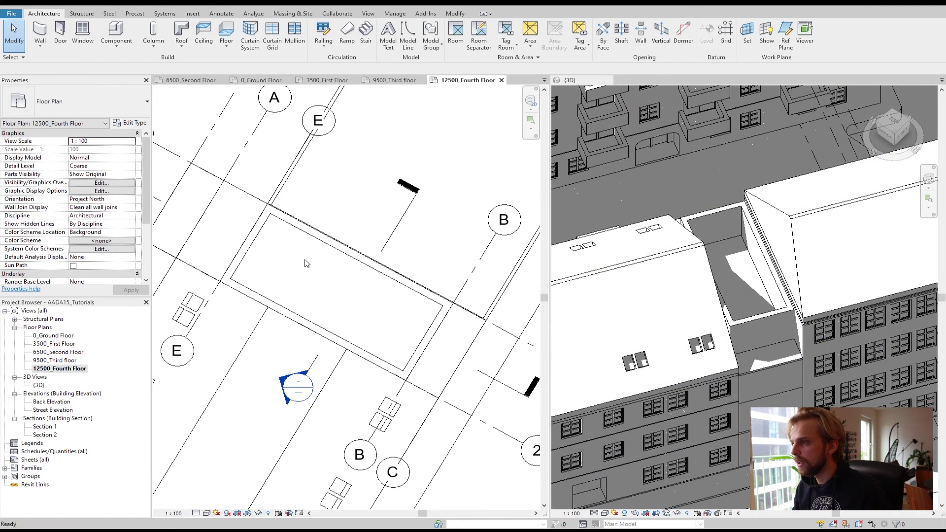
pyautogui.click(228, 37)
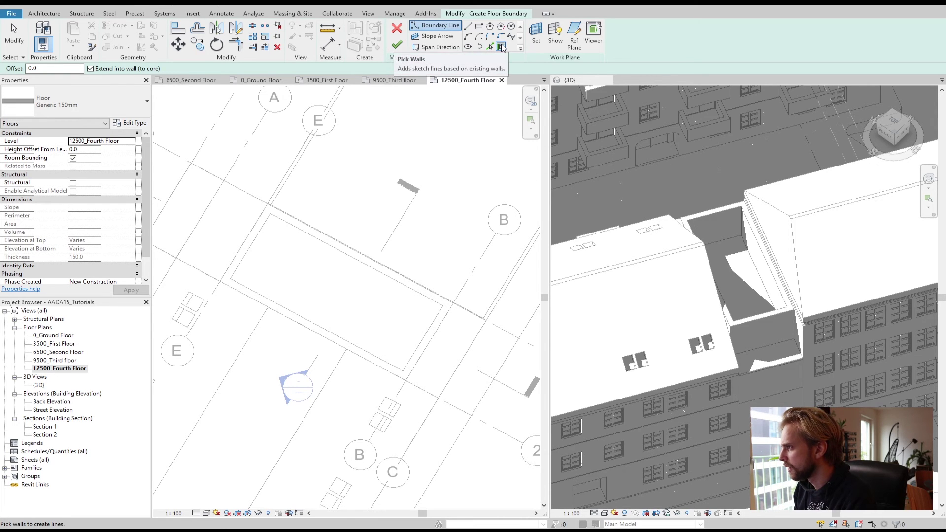
pyautogui.click(250, 250)
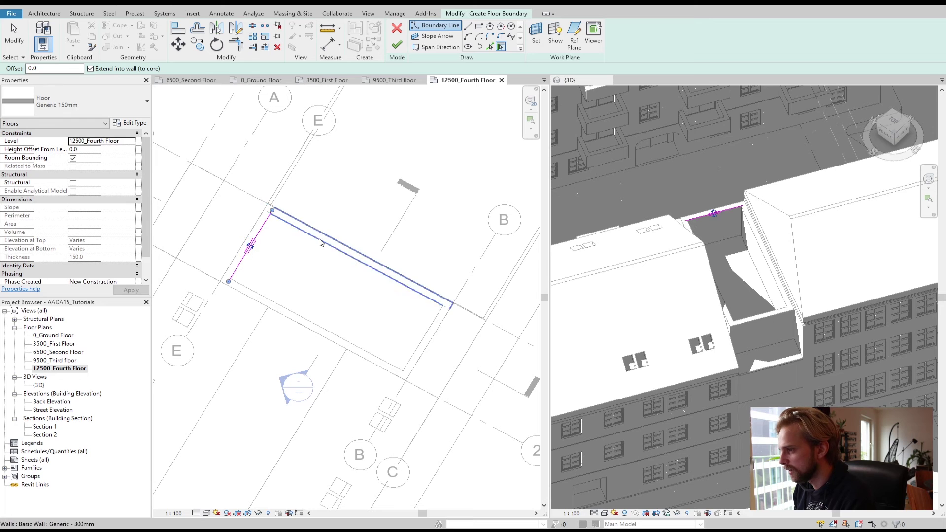
pyautogui.click(345, 253)
pyautogui.click(433, 336)
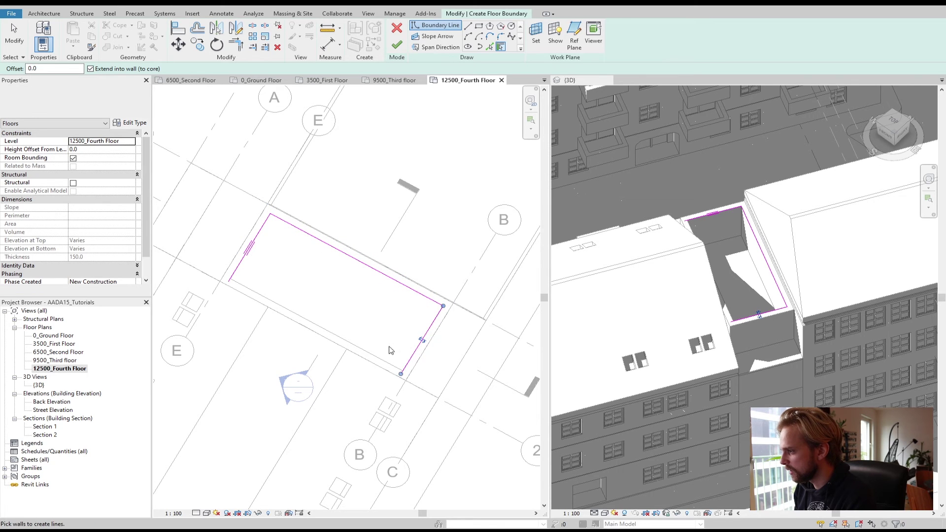
pyautogui.click(313, 325)
pyautogui.click(397, 44)
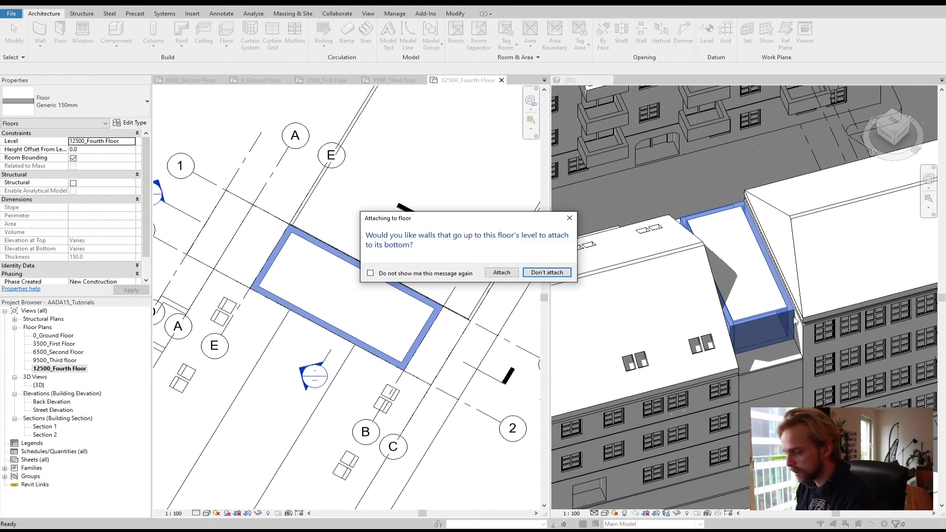
# Step: Leave the walls unattached and join the Generic 150mm floor with the overlapping walls
pyautogui.click(546, 272)
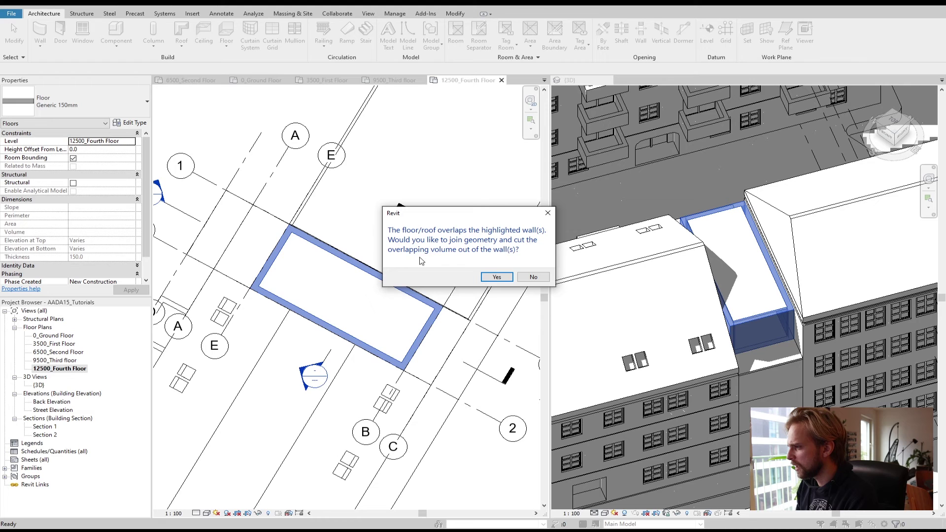
pyautogui.click(497, 276)
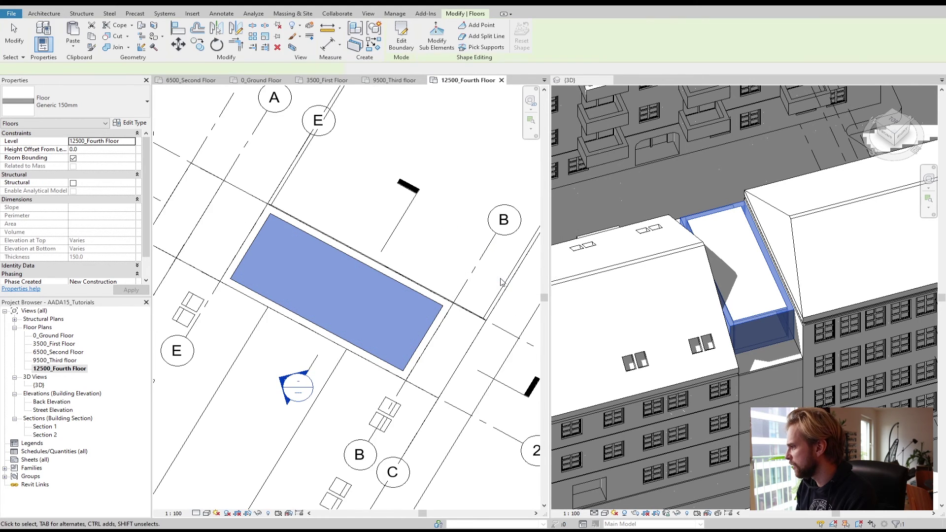
pyautogui.press('Escape')
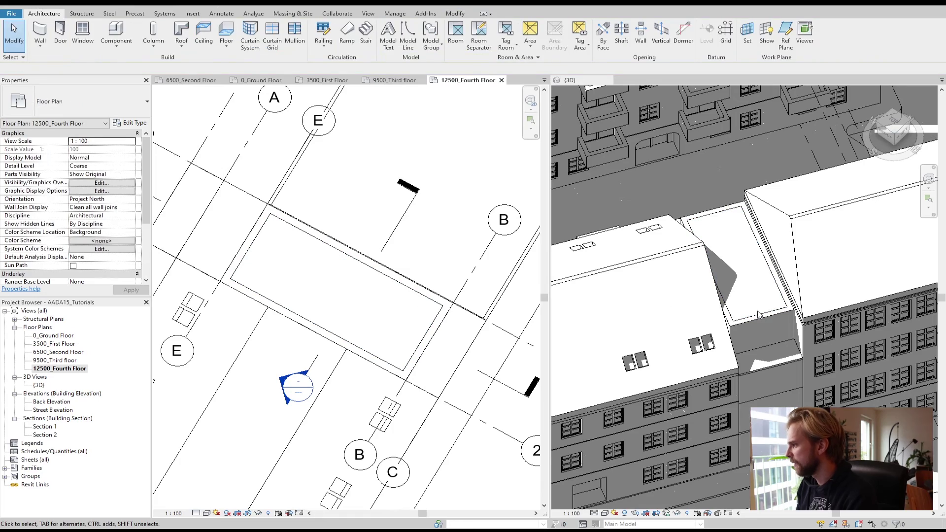
pyautogui.click(710, 327)
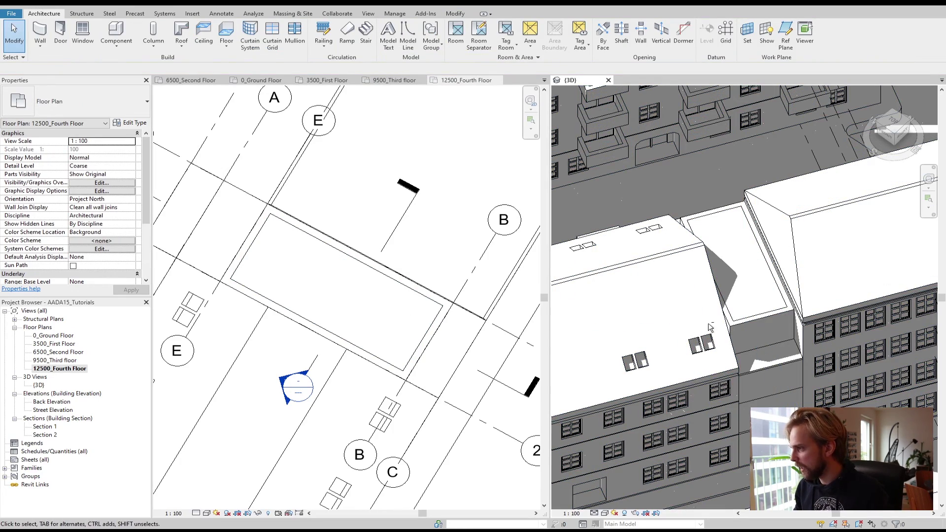
pyautogui.keyDown('shift'); pyautogui.moveTo(766, 367); pyautogui.dragTo(716, 343, button='middle'); pyautogui.keyUp('shift')
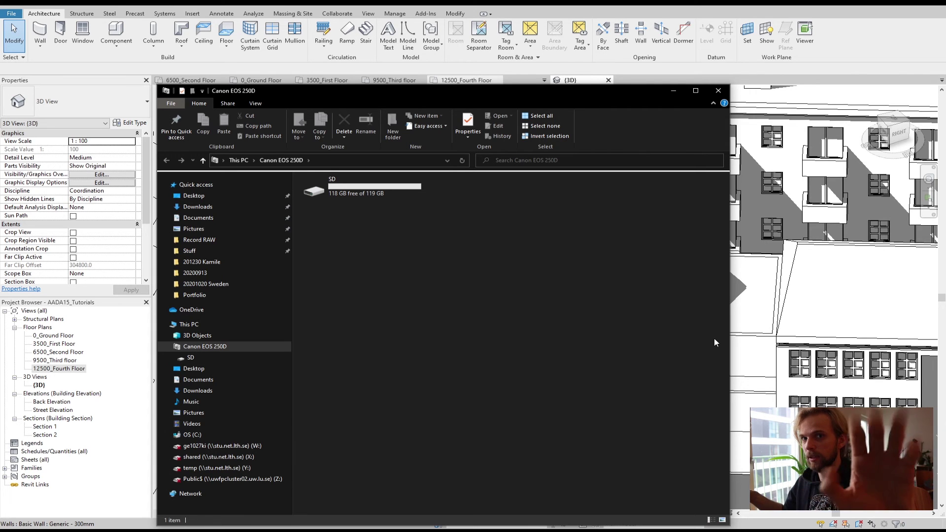
pyautogui.click(673, 90)
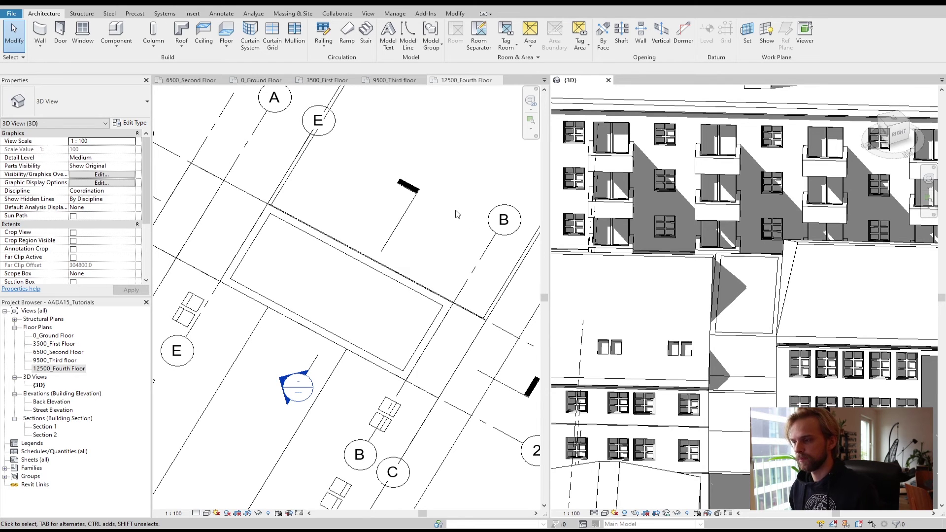
pyautogui.scroll(-2, 457, 214)
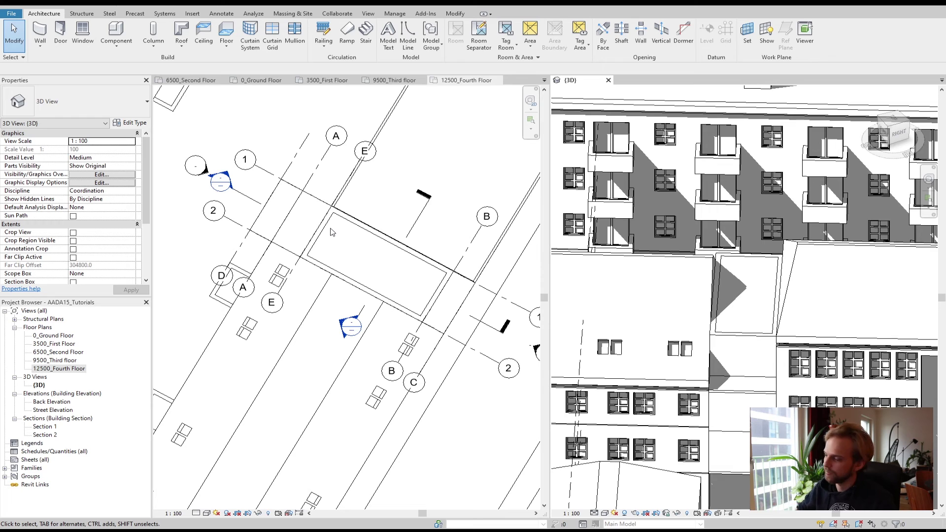
# Step: Orbit the 3D view to inspect the building's back side, then open the 3500_First Floor plan
pyautogui.click(372, 268)
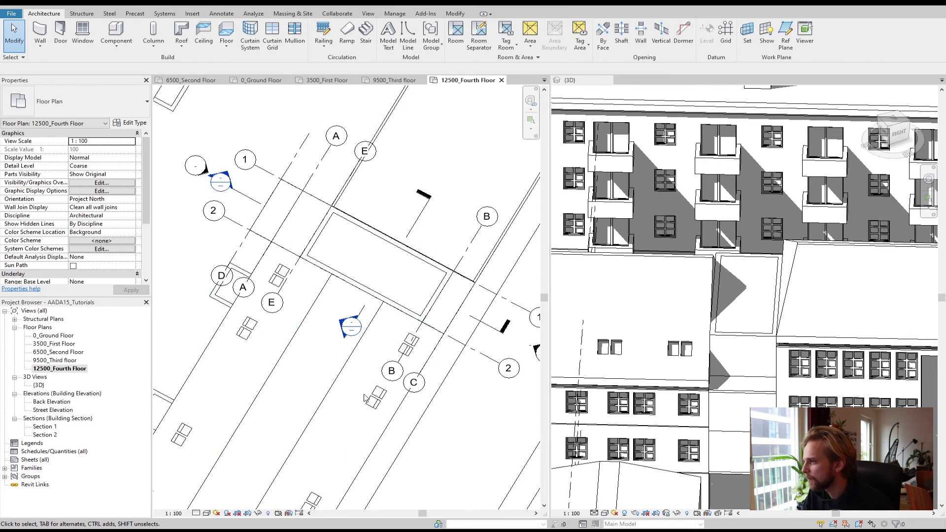
pyautogui.scroll(-2, 720, 425)
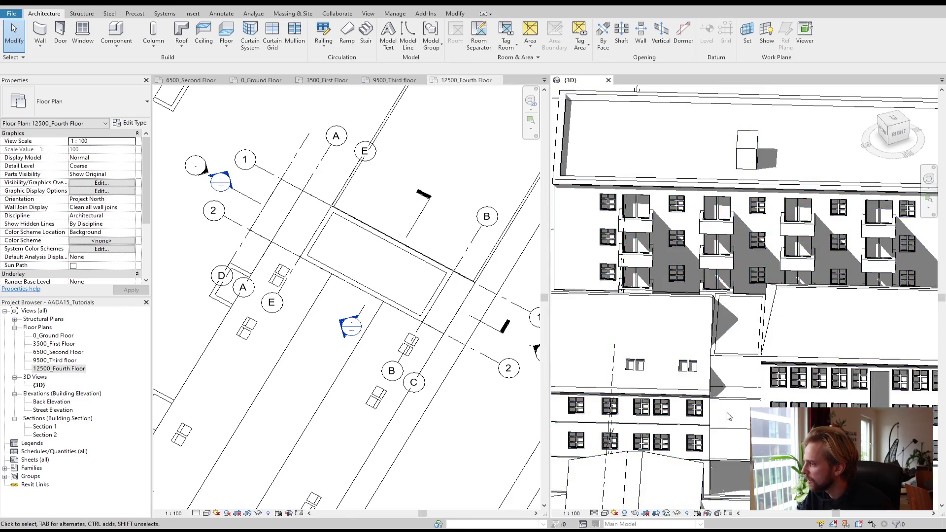
pyautogui.moveTo(723, 393); pyautogui.dragTo(754, 401, button='middle')
pyautogui.moveTo(567, 474)
pyautogui.keyDown('shift'); pyautogui.mouseDown(button='middle')
pyautogui.moveTo(477, 409)
pyautogui.moveTo(691, 445)
pyautogui.moveTo(687, 458)
pyautogui.mouseUp(button='middle'); pyautogui.keyUp('shift')
pyautogui.scroll(5, 680, 487)
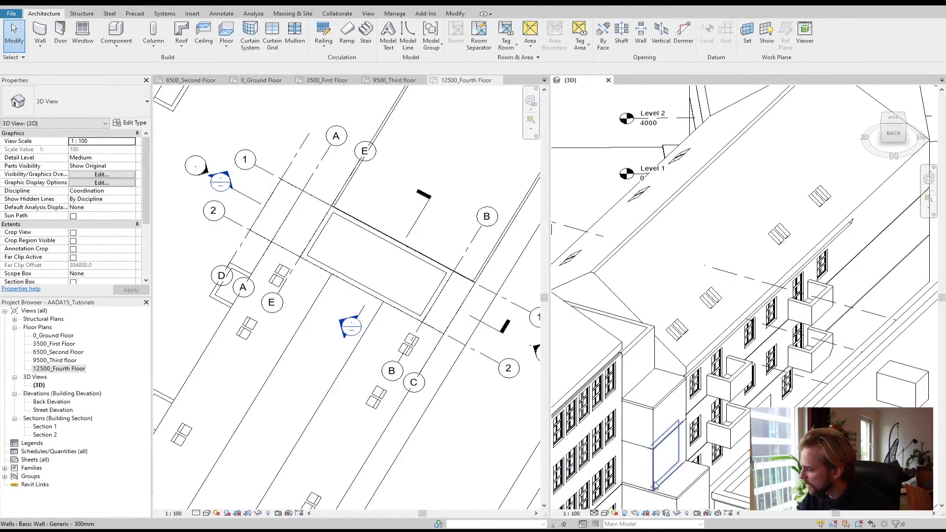
pyautogui.scroll(-5, 707, 460)
pyautogui.moveTo(708, 461)
pyautogui.keyDown('shift'); pyautogui.mouseDown(button='middle')
pyautogui.moveTo(728, 417)
pyautogui.moveTo(647, 419)
pyautogui.mouseUp(button='middle'); pyautogui.keyUp('shift')
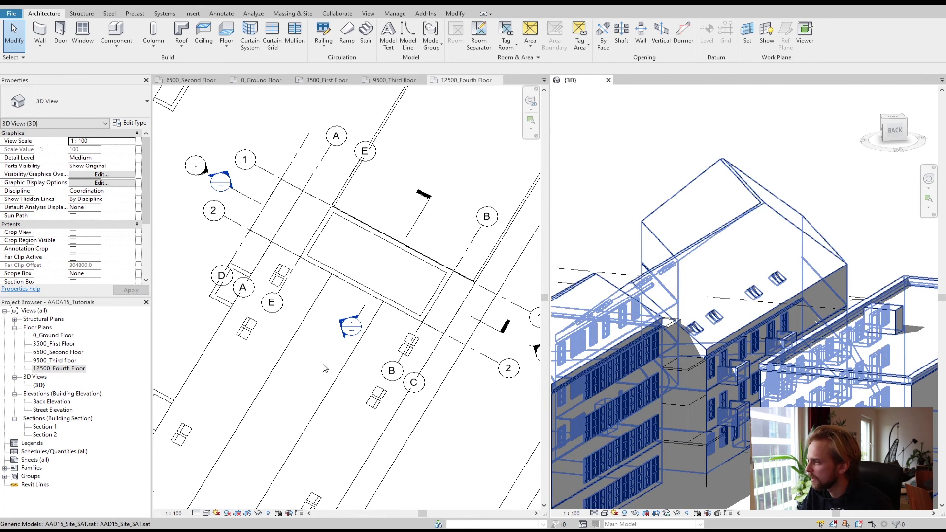
pyautogui.doubleClick(41, 344)
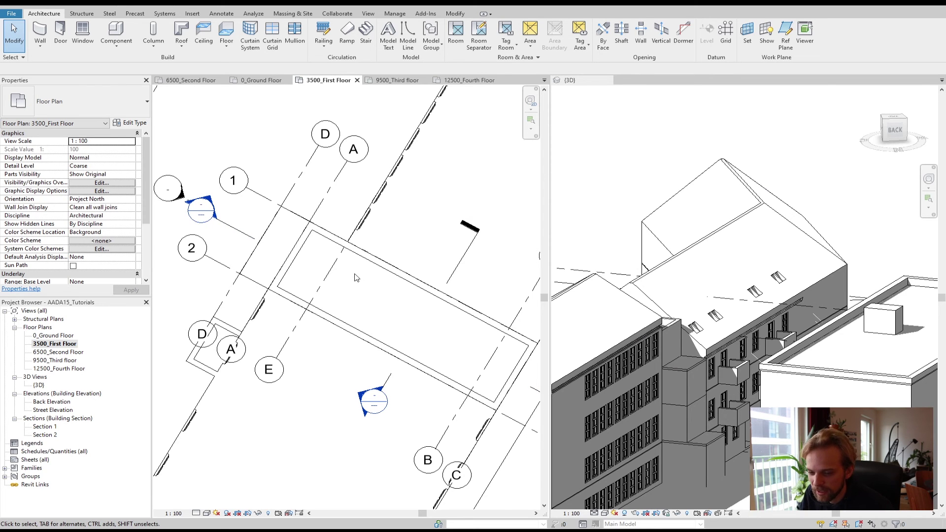
# Step: Start the Wall tool with the Generic - 140mm Masonry wall type
pyautogui.scroll(3, 355, 275)
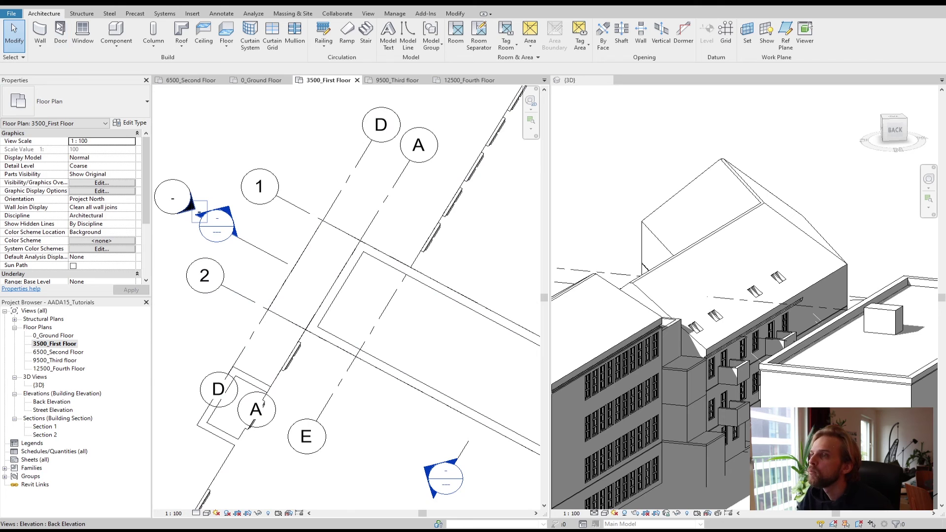
pyautogui.click(40, 31)
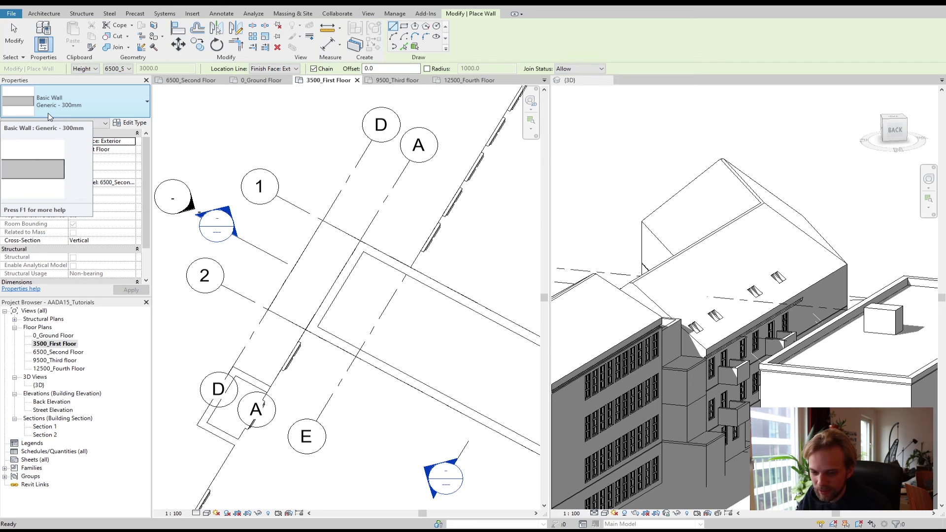
pyautogui.click(48, 112)
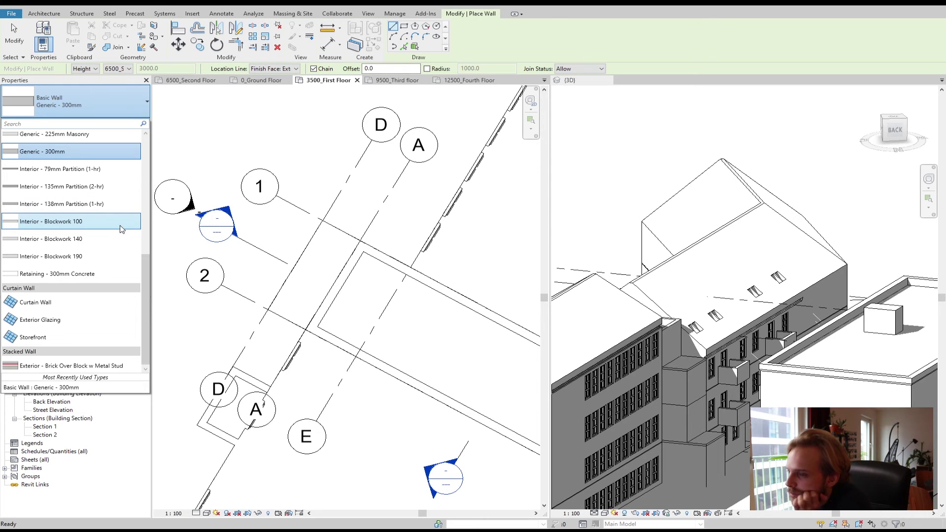
pyautogui.scroll(2, 123, 228)
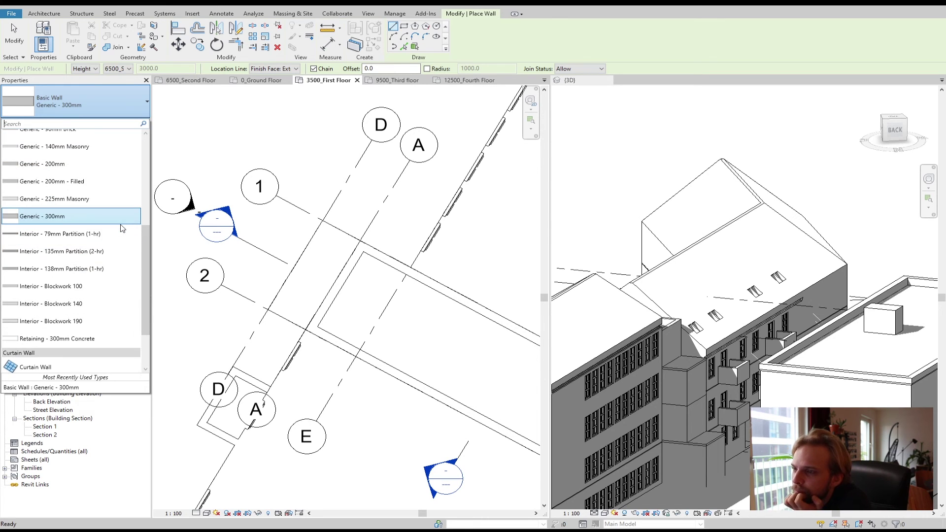
pyautogui.scroll(2, 122, 226)
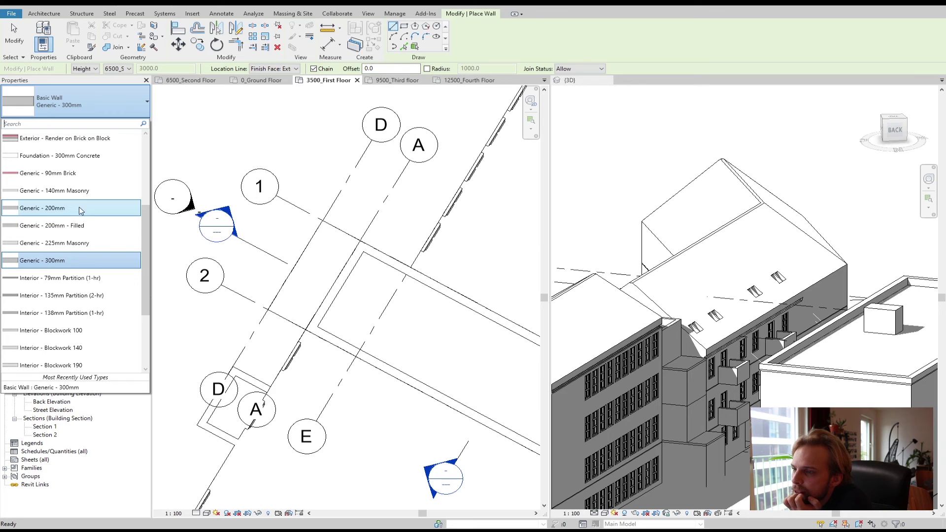
pyautogui.click(89, 200)
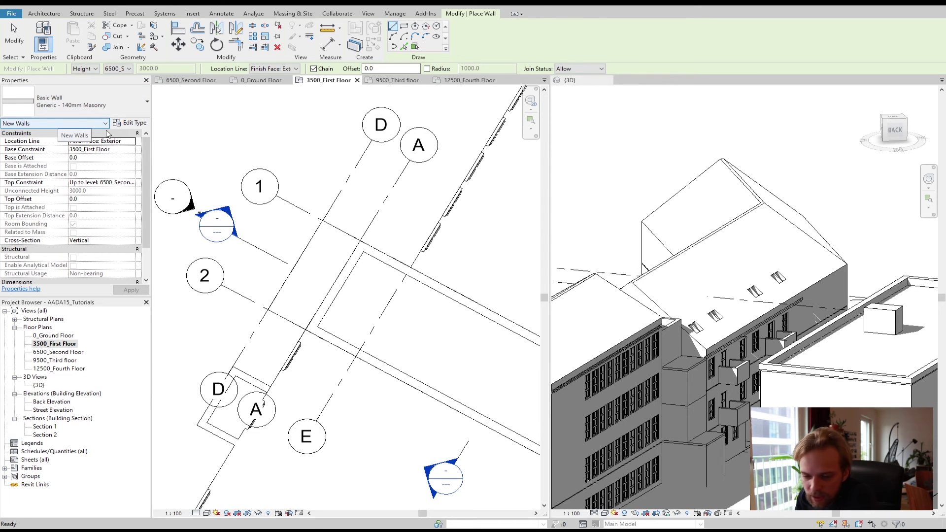
# Step: Set the wall top to Unconnected with a height of 1100
pyautogui.scroll(2, 305, 329)
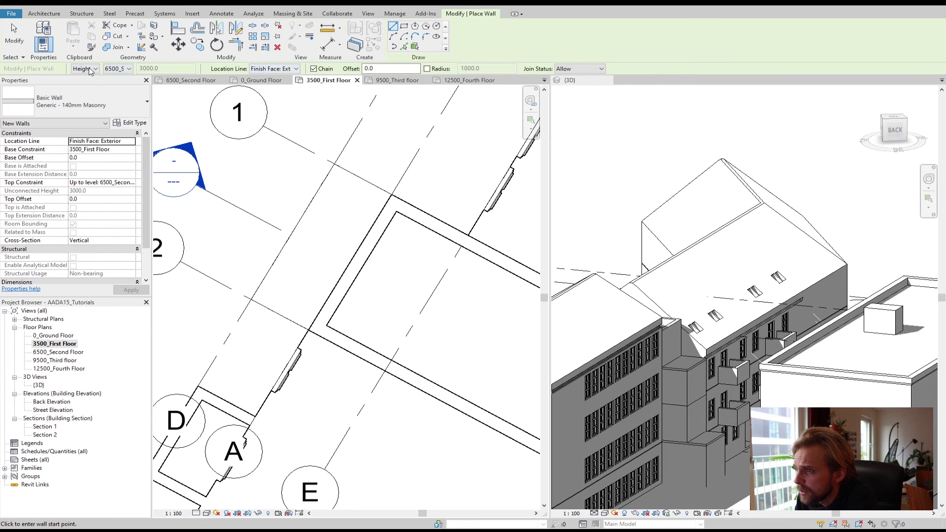
pyautogui.click(124, 70)
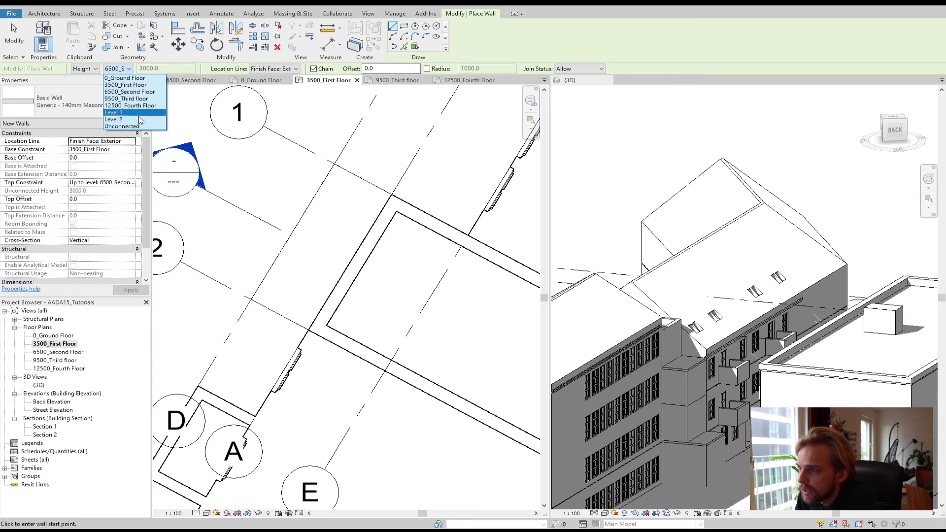
pyautogui.click(124, 126)
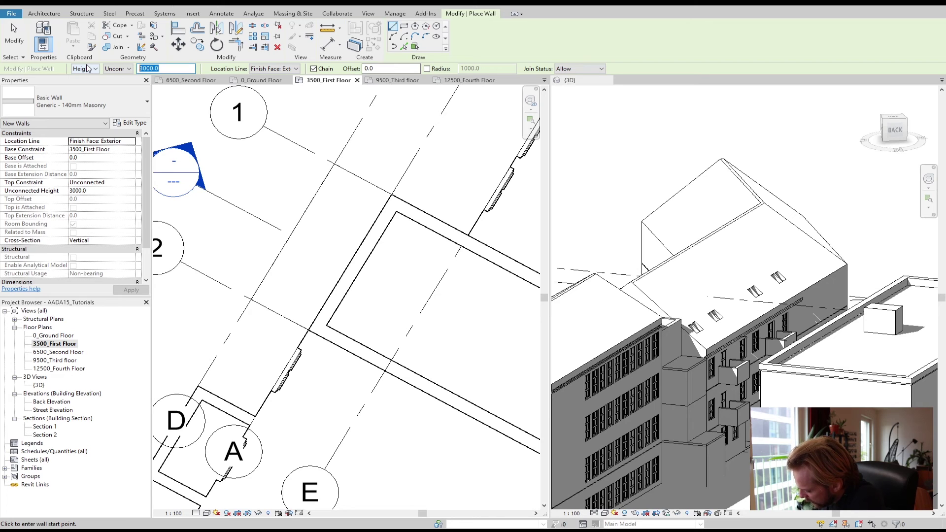
pyautogui.write('1')
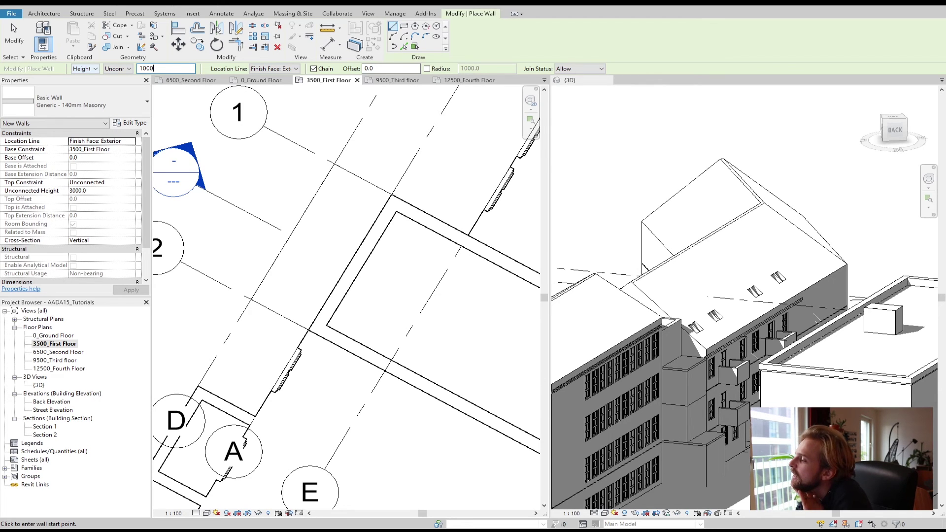
pyautogui.press('BackSpace')
pyautogui.press('BackSpace')
pyautogui.press('BackSpace')
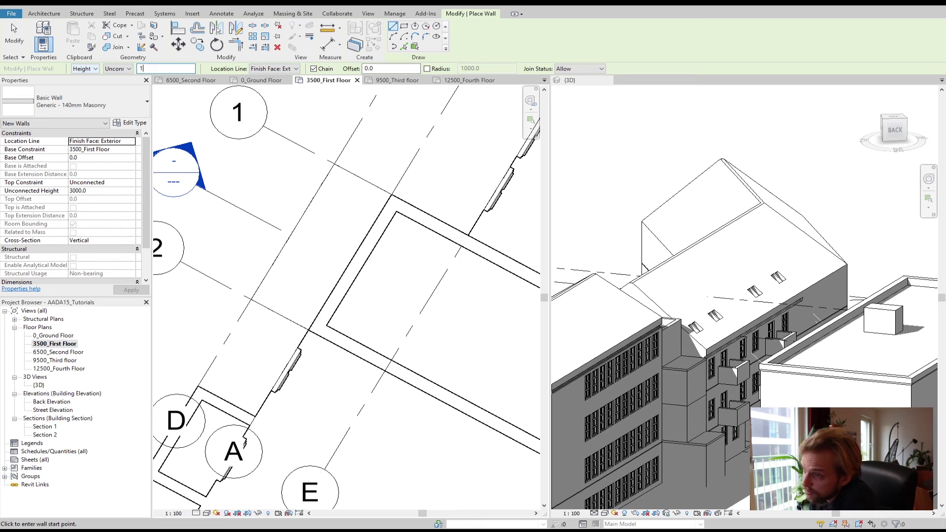
pyautogui.write('100')
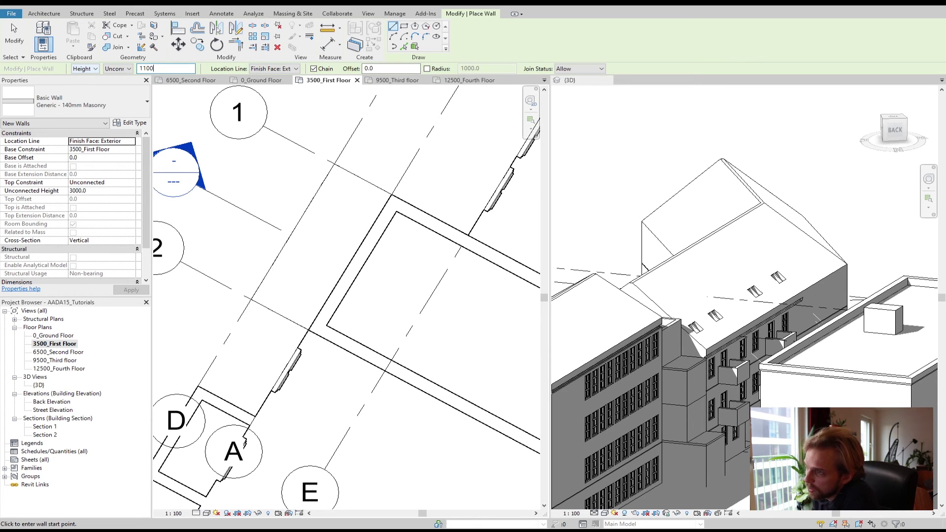
pyautogui.press('Return')
# Step: Chain three masonry walls from the existing wall endpoint back to the building, then start a floor with SB
pyautogui.moveTo(265, 180); pyautogui.dragTo(285, 165, button='middle')
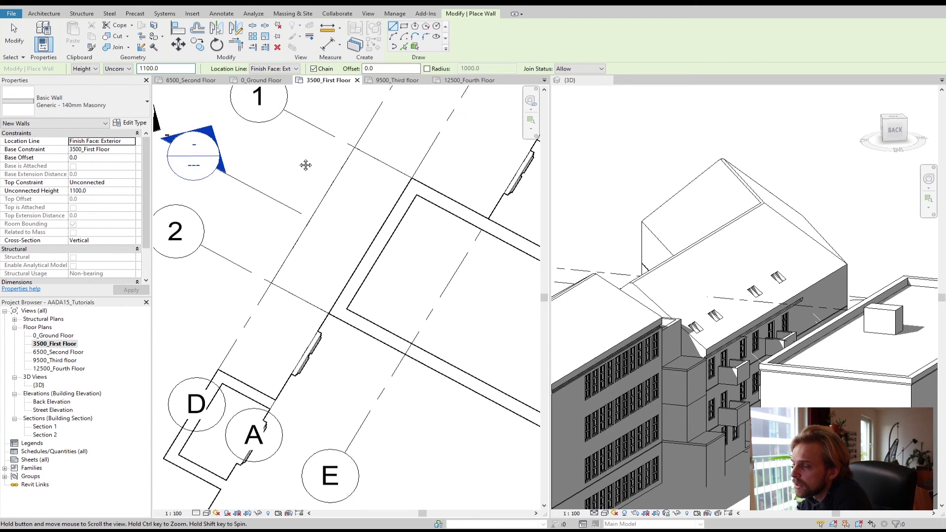
pyautogui.click(328, 315)
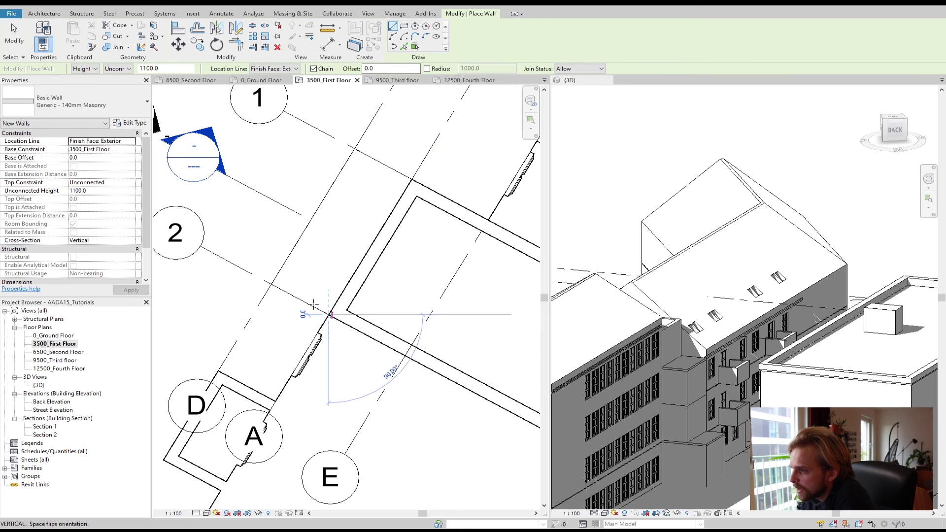
pyautogui.click(271, 284)
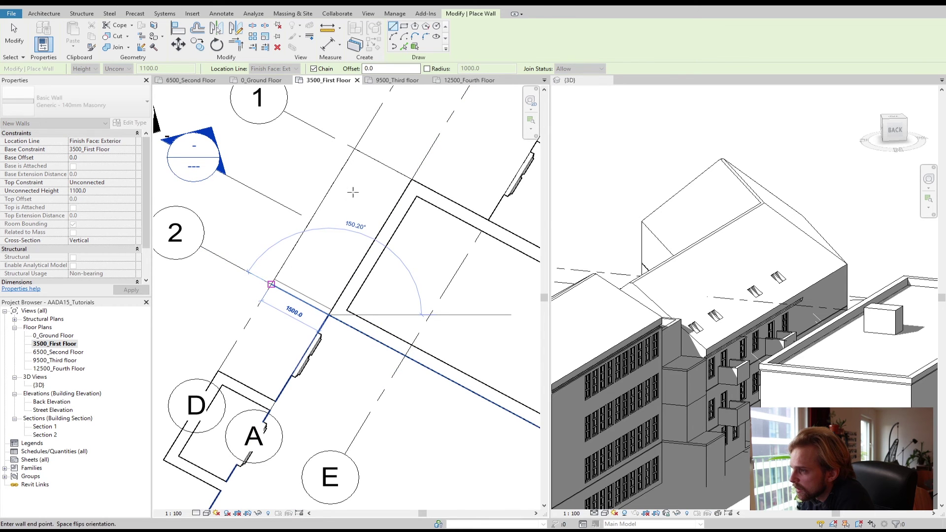
pyautogui.click(356, 150)
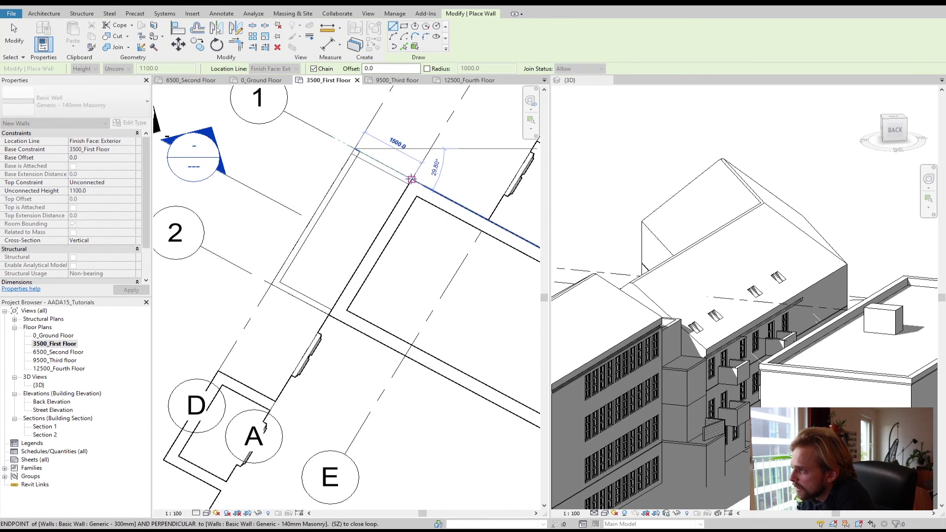
pyautogui.click(410, 178)
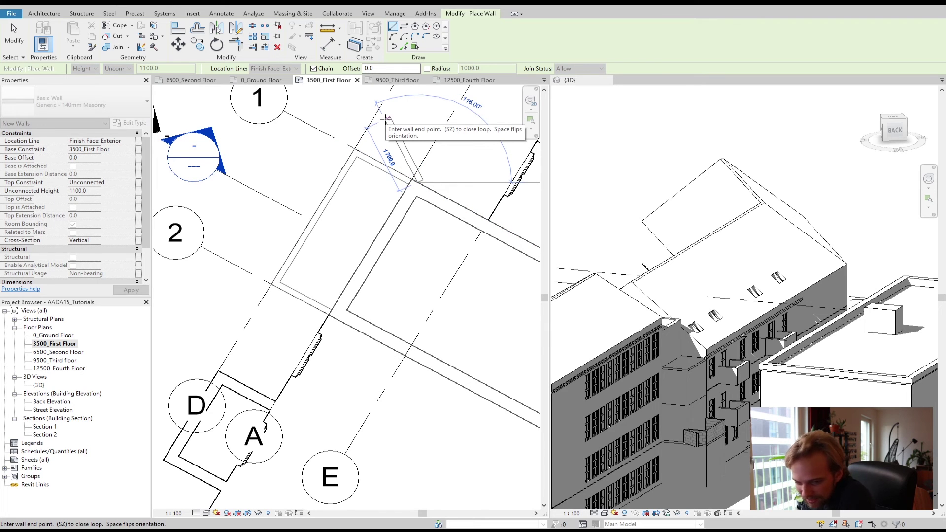
pyautogui.press('Escape')
pyautogui.press('Escape')
pyautogui.press('s')
pyautogui.press('b')
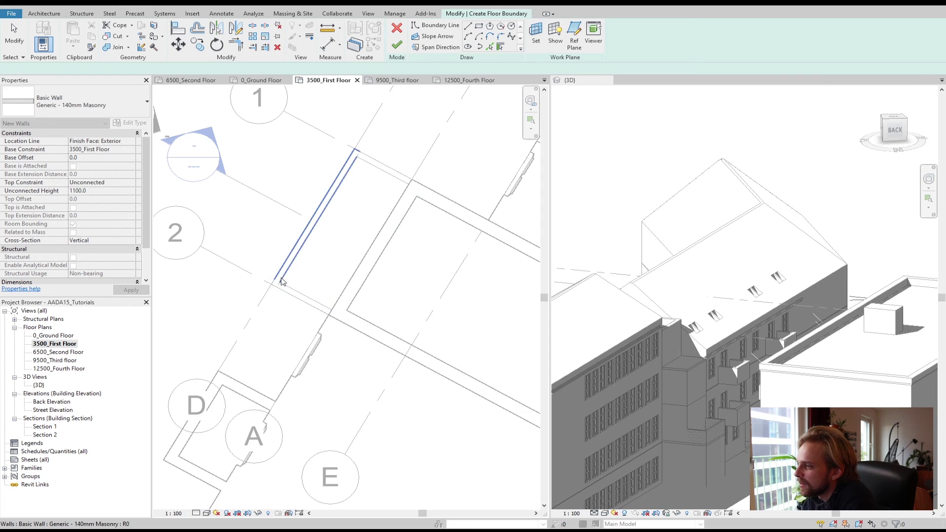
# Step: Review the plan's display style and the Generic 150mm floor type properties
pyautogui.scroll(5, 704, 446)
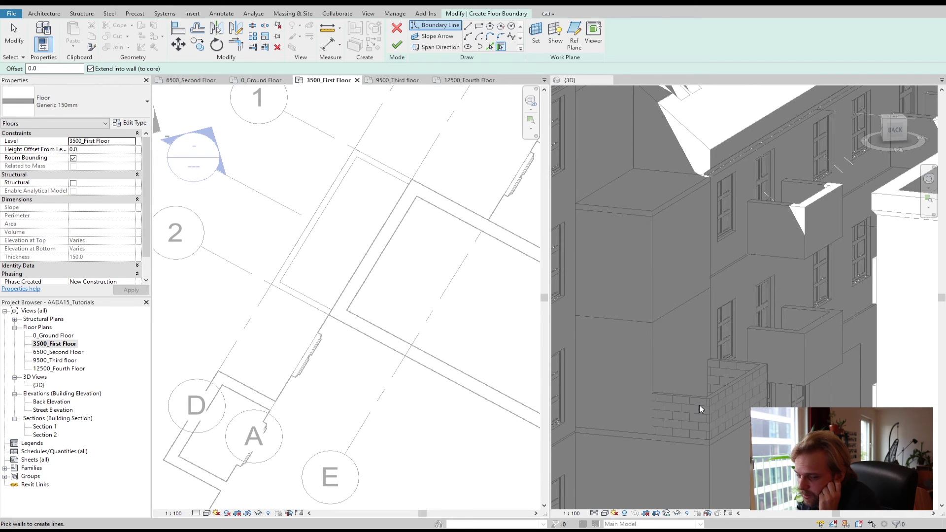
pyautogui.click(207, 513)
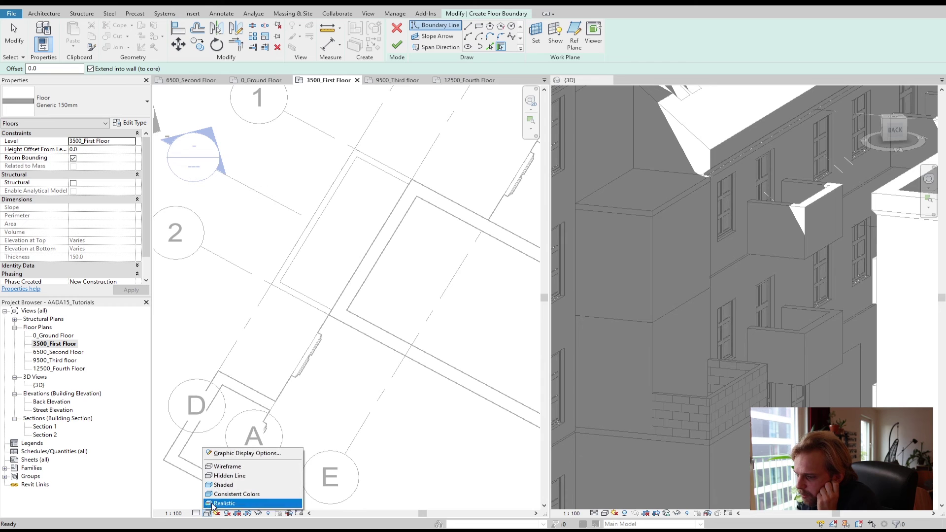
pyautogui.click(243, 475)
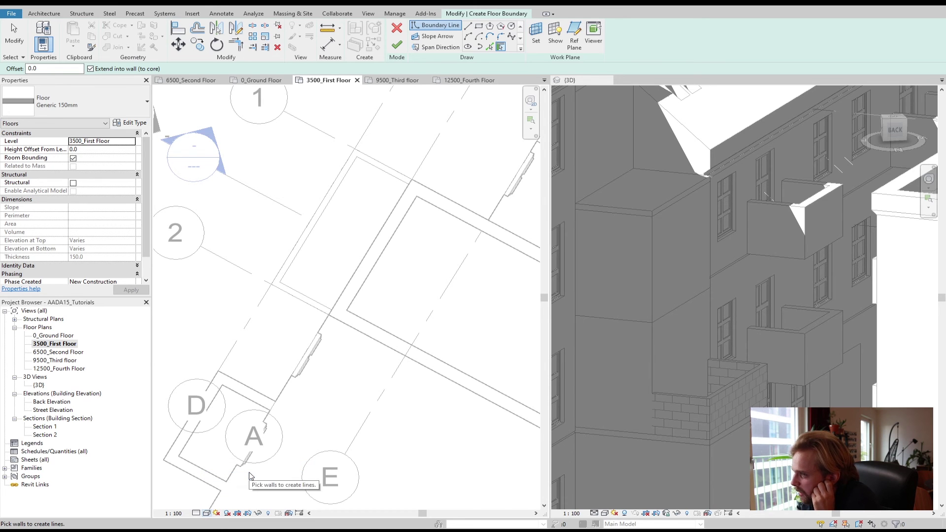
pyautogui.click(130, 123)
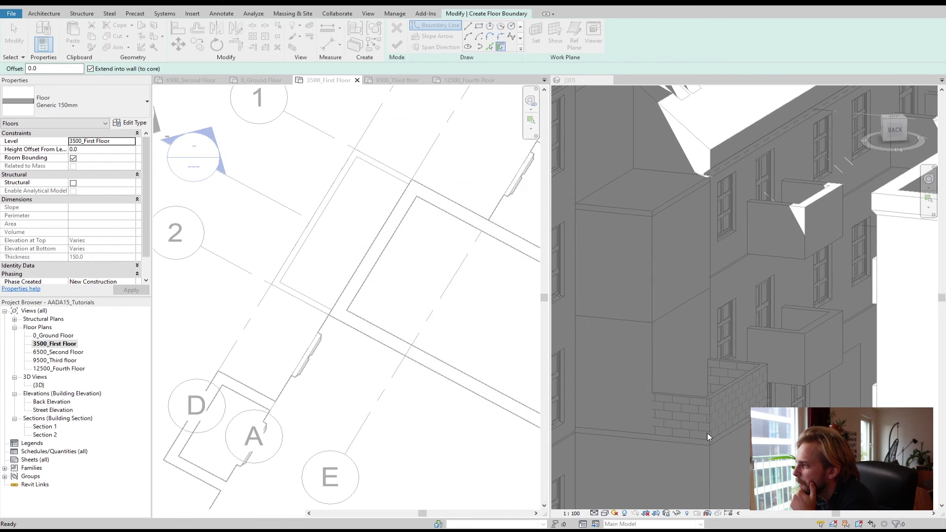
pyautogui.click(572, 127)
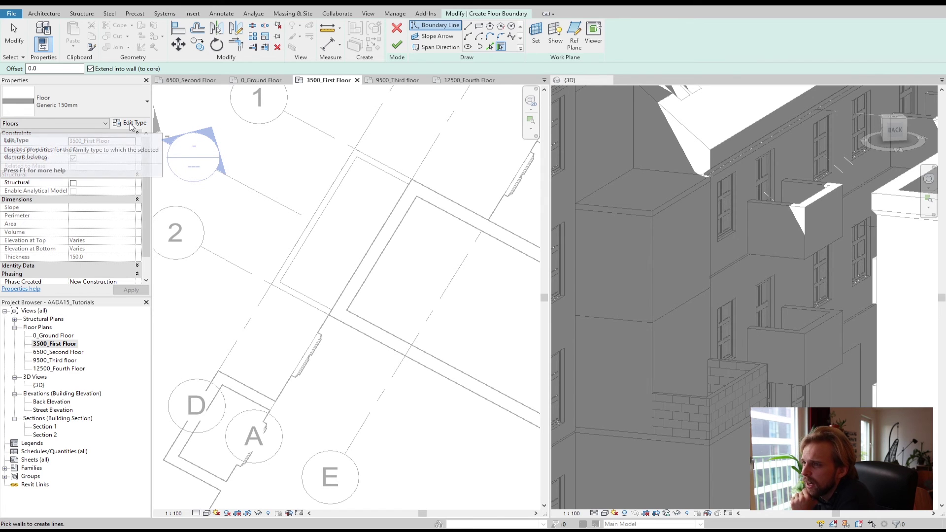
# Step: Pick the lower new wall as a boundary, then cancel and discard the floor sketch
pyautogui.click(316, 301)
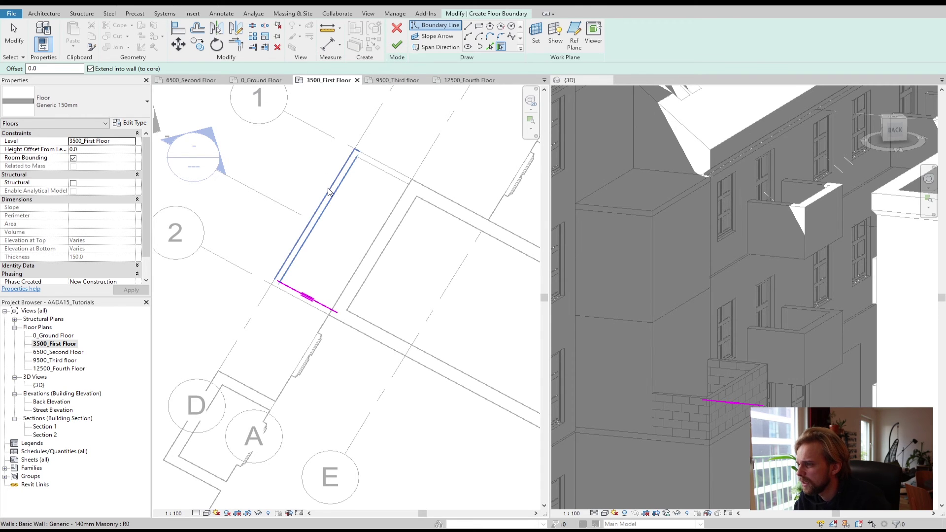
pyautogui.press('Escape')
pyautogui.press('Escape')
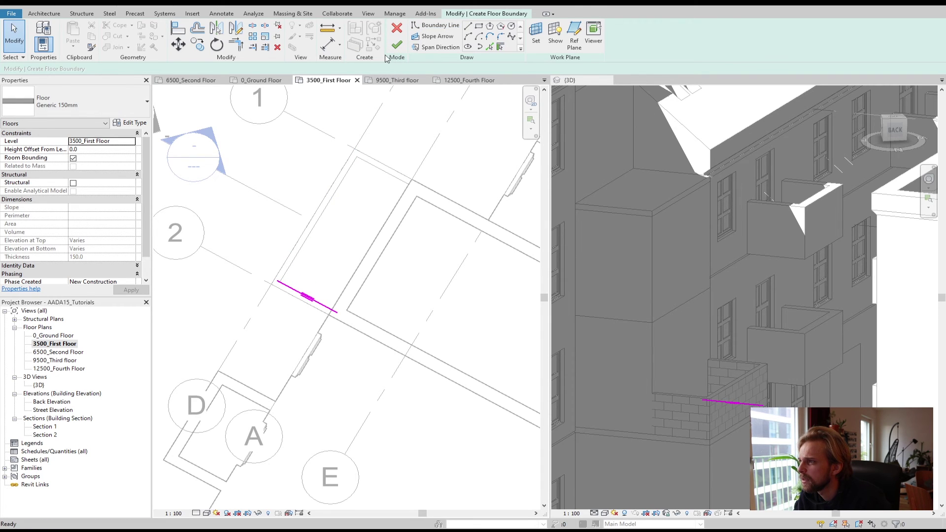
pyautogui.click(397, 28)
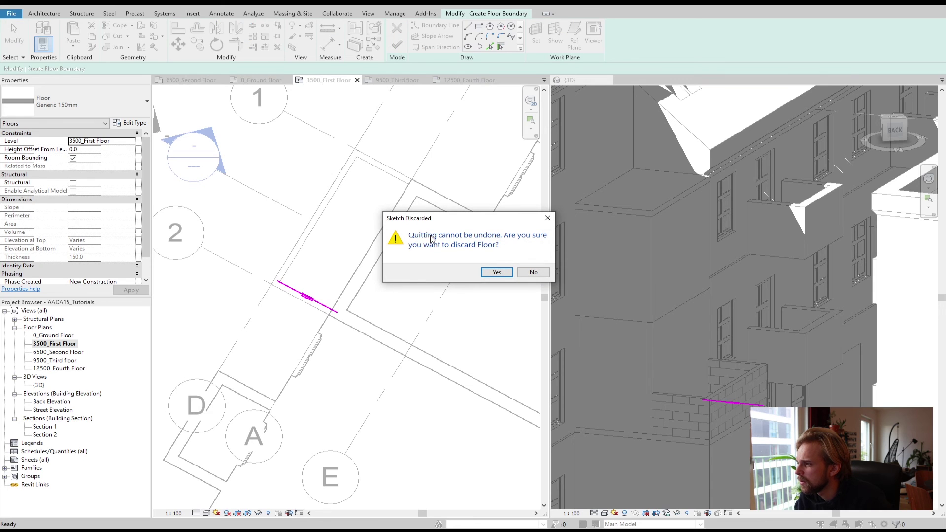
pyautogui.click(497, 272)
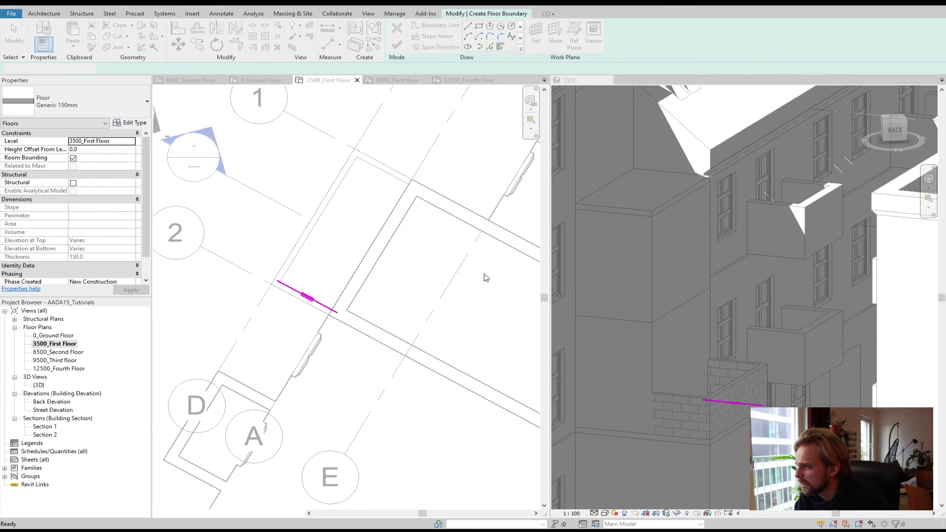
# Step: Select the three new masonry walls and open their type properties
pyautogui.click(299, 298)
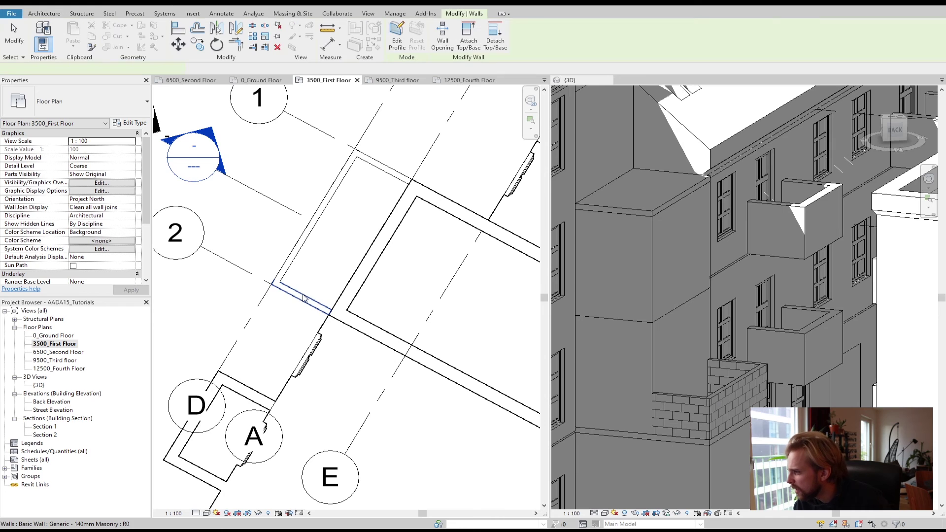
pyautogui.keyDown('ctrl'); pyautogui.click(298, 255); pyautogui.keyUp('ctrl')
pyautogui.keyDown('ctrl'); pyautogui.click(392, 178); pyautogui.keyUp('ctrl')
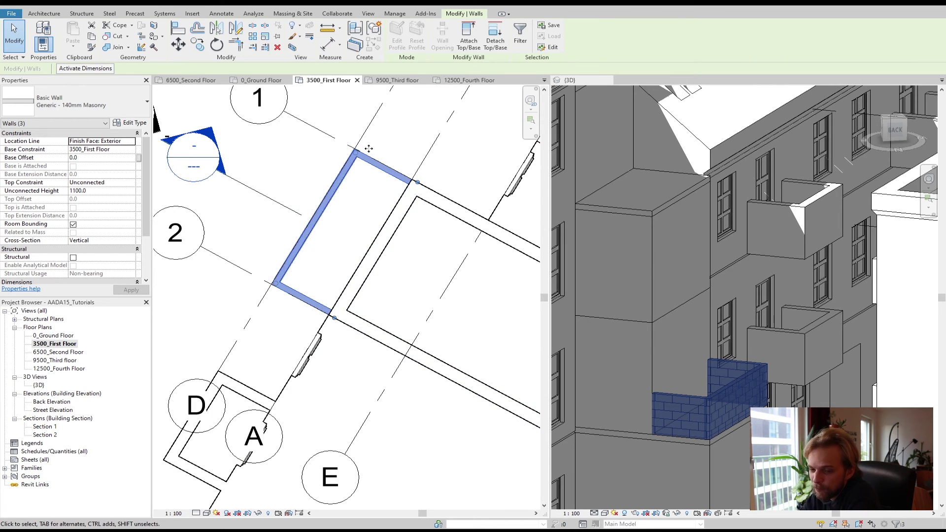
pyautogui.click(137, 124)
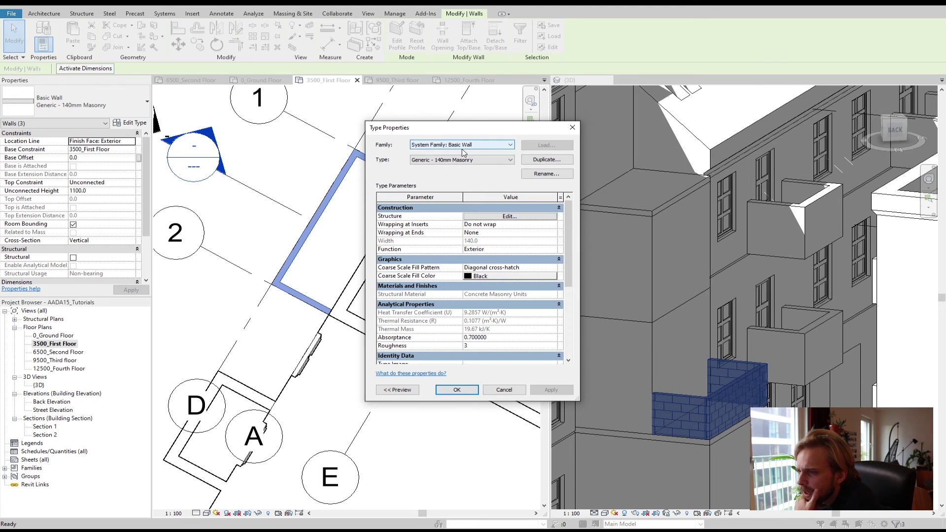
pyautogui.moveTo(479, 131); pyautogui.dragTo(322, 163)
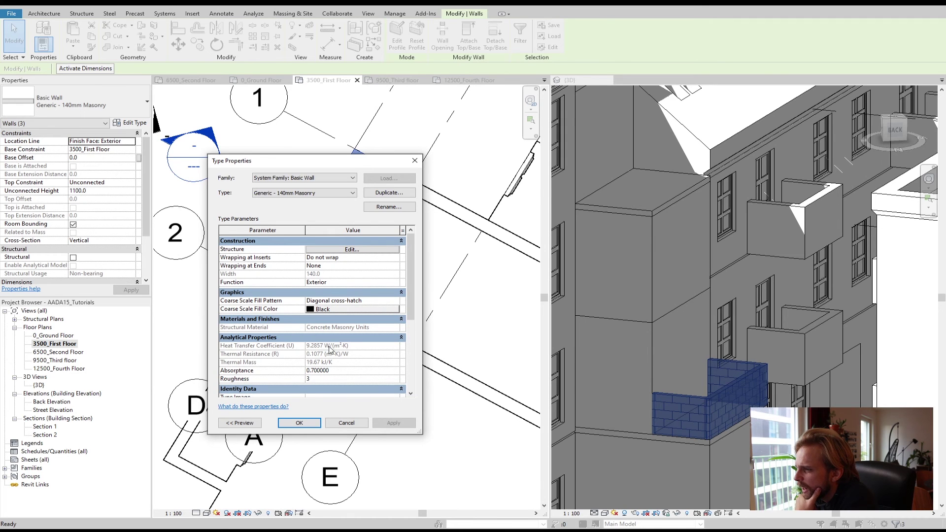
pyautogui.moveTo(413, 266)
pyautogui.mouseDown()
pyautogui.moveTo(413, 293)
pyautogui.moveTo(413, 266)
pyautogui.mouseUp()
# Step: Set the Coarse Scale Fill Pattern to <No pattern>, apply and confirm, then select the short wall
pyautogui.click(344, 301)
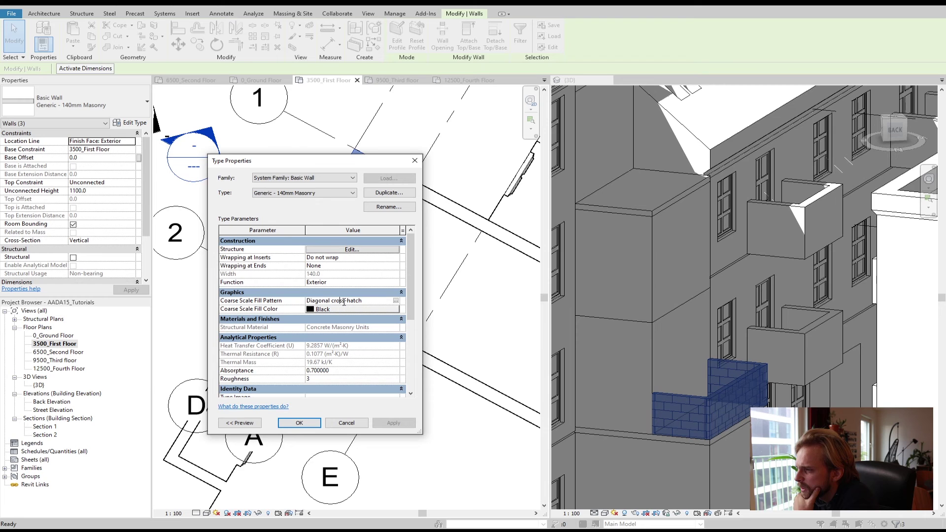
pyautogui.click(395, 300)
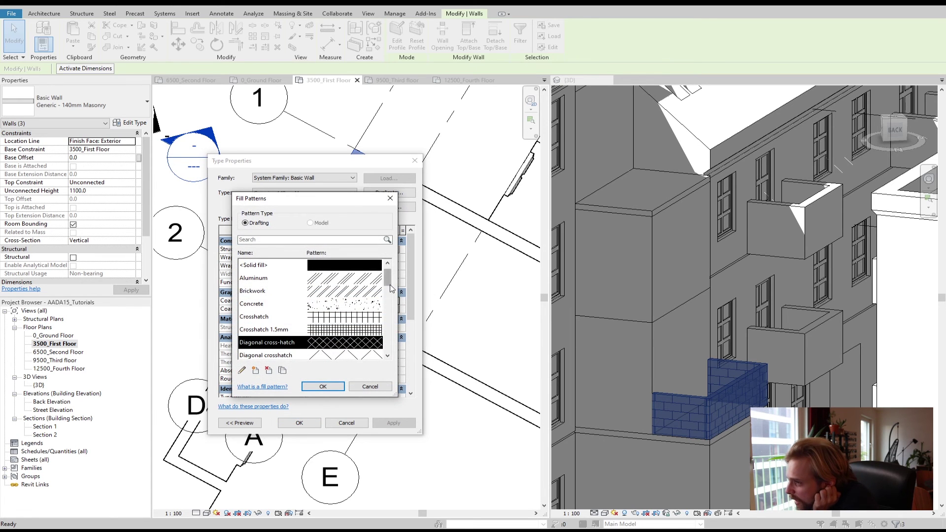
pyautogui.moveTo(389, 286)
pyautogui.mouseDown()
pyautogui.moveTo(385, 306)
pyautogui.moveTo(387, 270)
pyautogui.mouseUp()
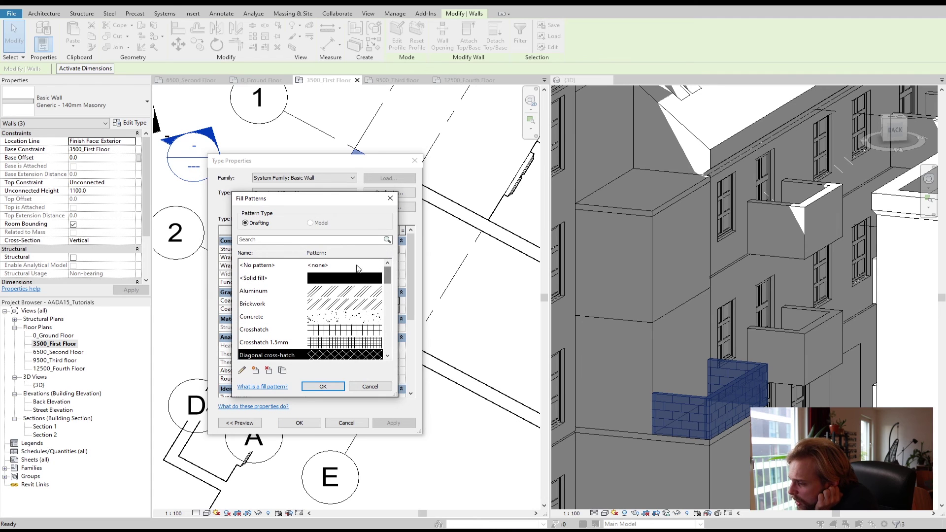
pyautogui.click(320, 266)
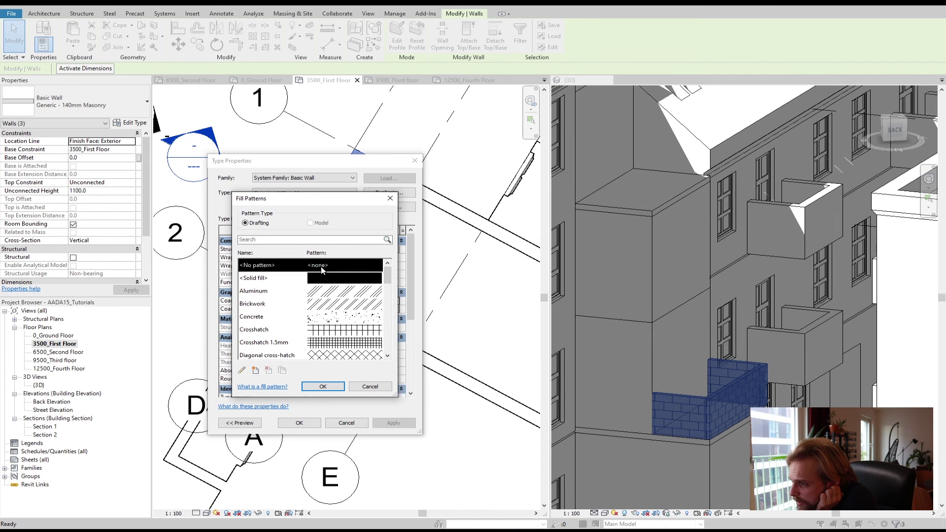
pyautogui.click(323, 387)
pyautogui.click(393, 424)
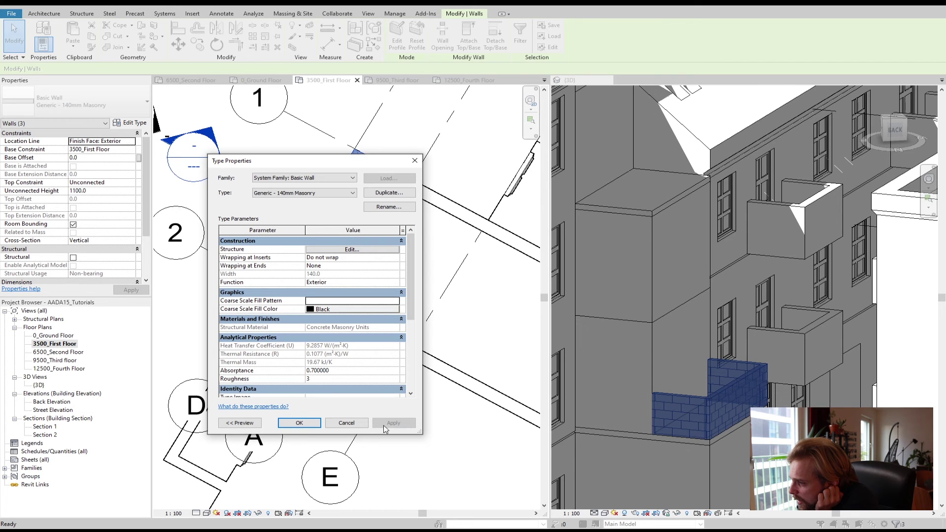
pyautogui.click(299, 424)
pyautogui.press('Escape')
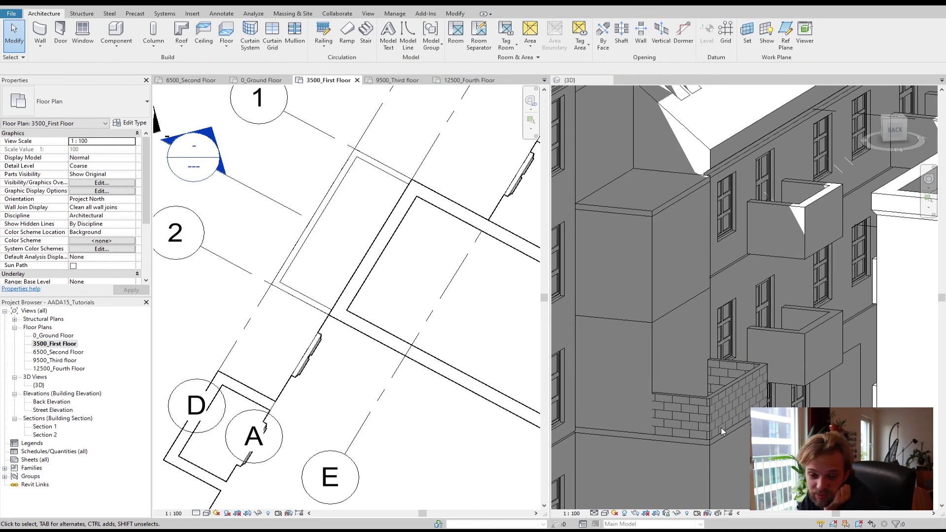
pyautogui.click(303, 301)
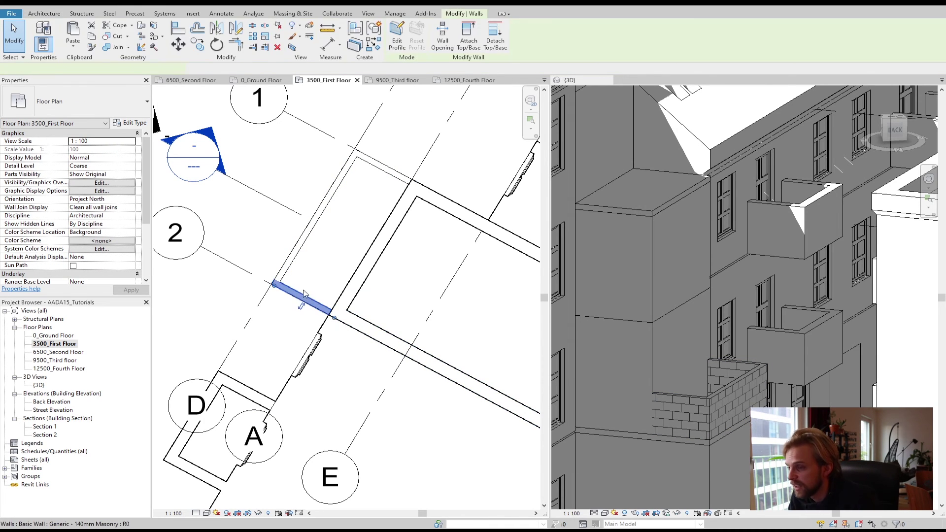
pyautogui.keyDown('ctrl'); pyautogui.click(300, 256); pyautogui.keyUp('ctrl')
pyautogui.keyDown('ctrl'); pyautogui.click(404, 182); pyautogui.keyUp('ctrl')
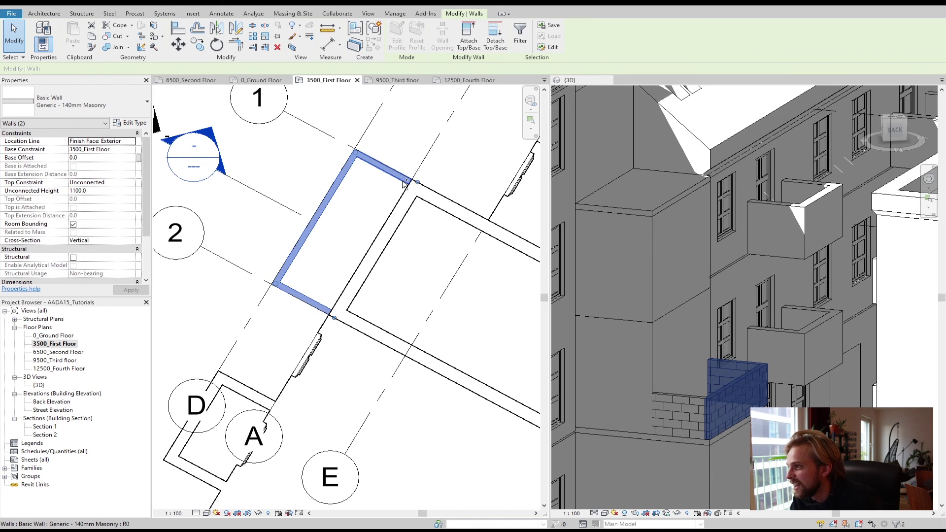
pyautogui.click(131, 123)
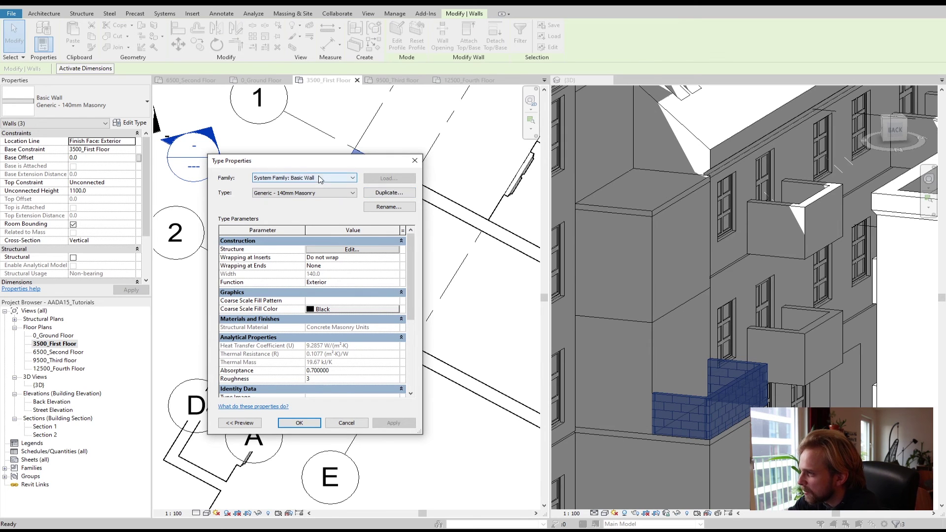
pyautogui.click(345, 250)
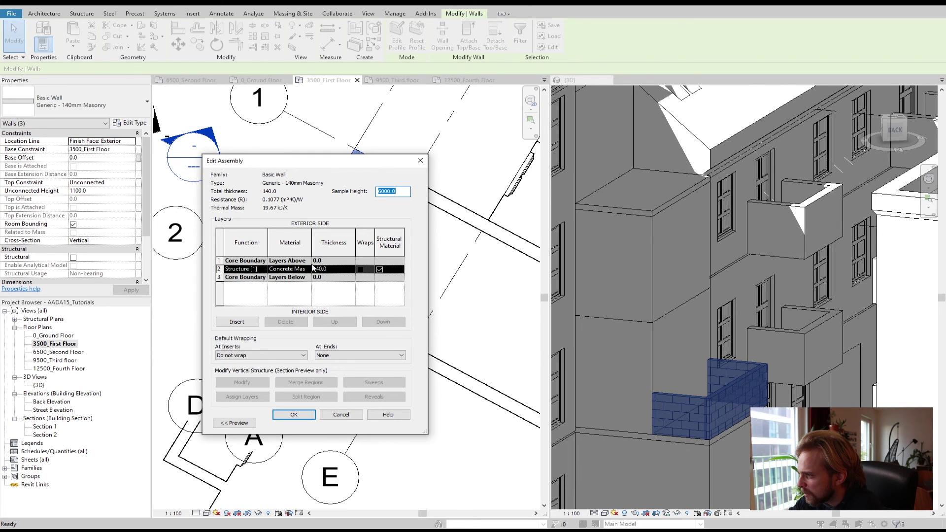
pyautogui.click(243, 269)
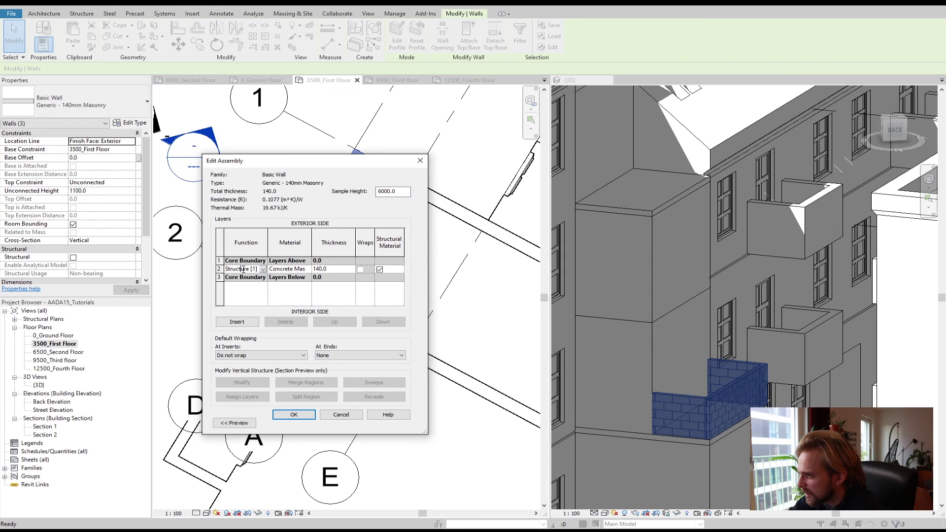
pyautogui.click(265, 269)
pyautogui.click(266, 270)
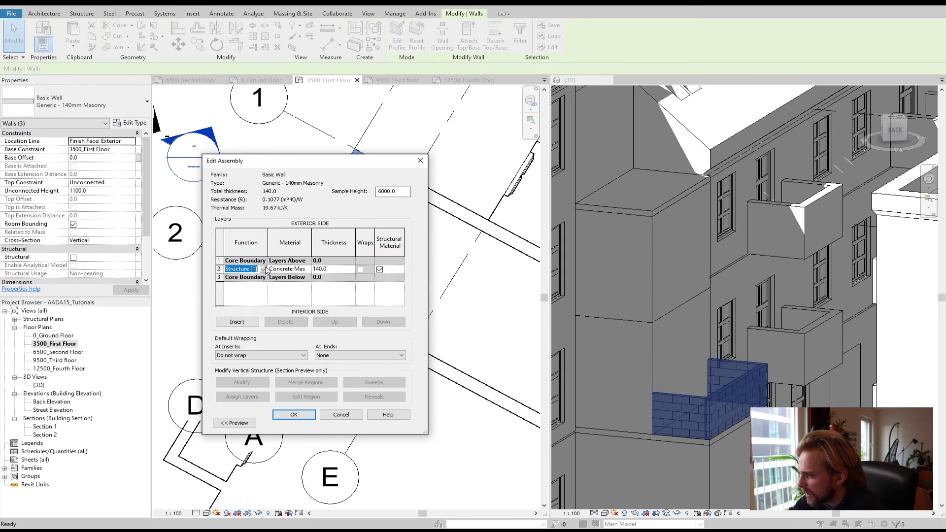
pyautogui.click(290, 268)
pyautogui.click(307, 269)
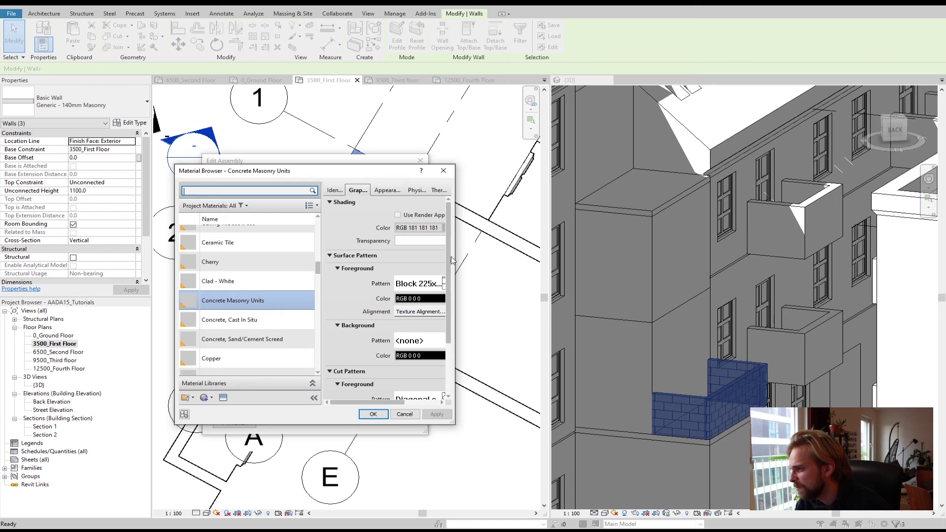
pyautogui.scroll(-2, 435, 254)
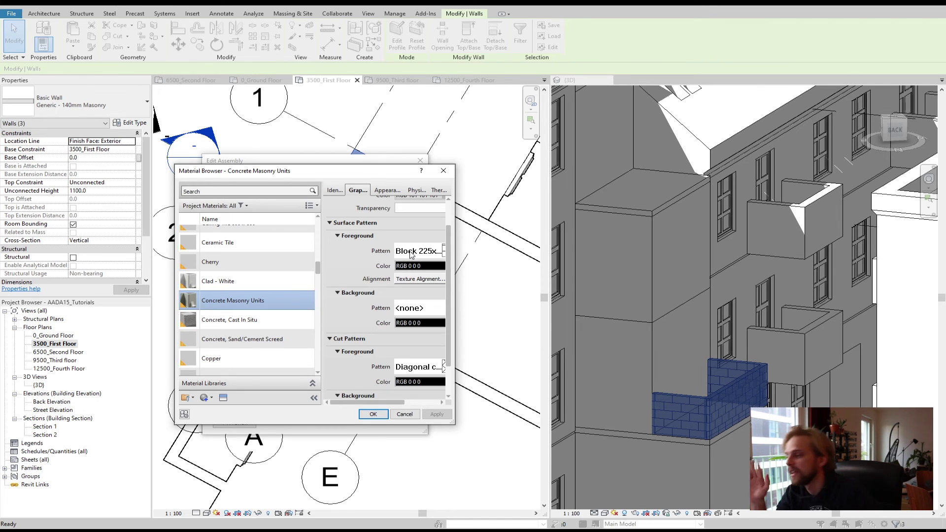
pyautogui.click(400, 417)
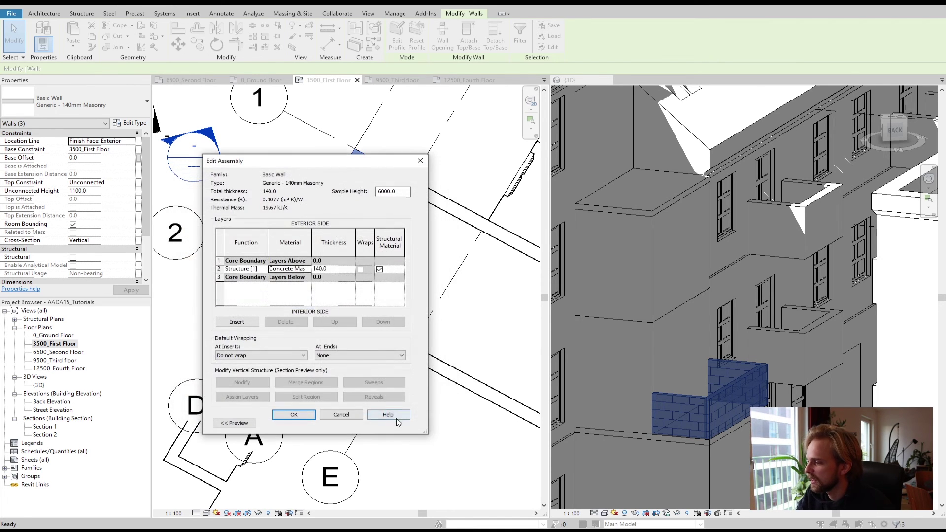
pyautogui.click(344, 414)
pyautogui.click(342, 421)
# Step: Clear the selection and open the 9500_Third floor plan
pyautogui.click(421, 300)
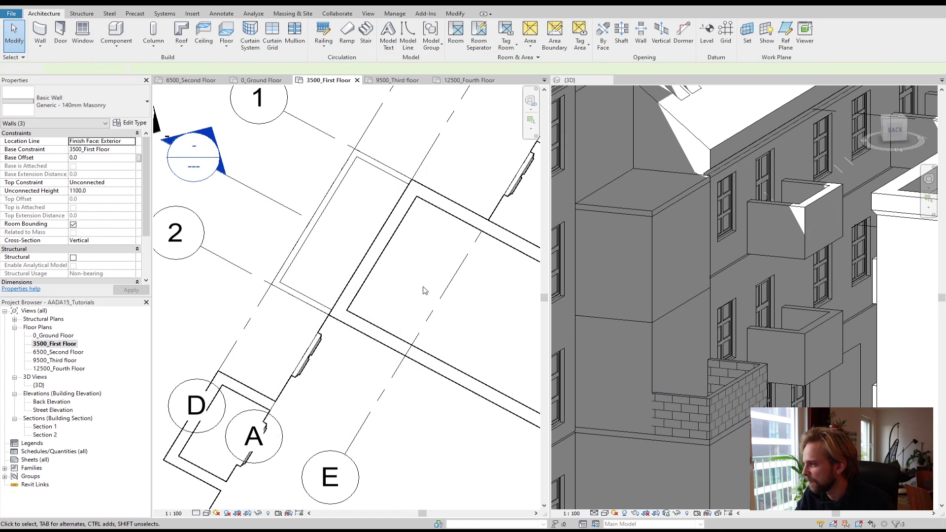
pyautogui.scroll(-2, 396, 308)
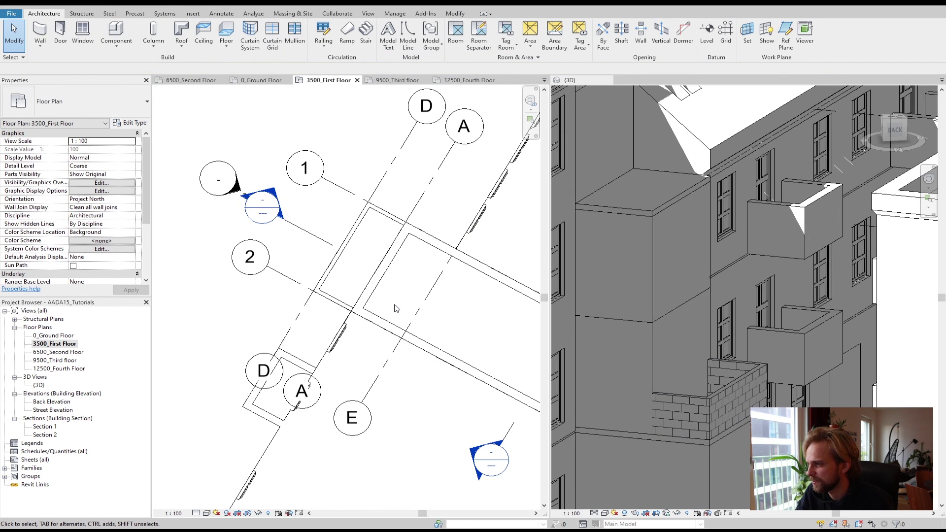
pyautogui.moveTo(395, 294); pyautogui.dragTo(307, 335, button='middle')
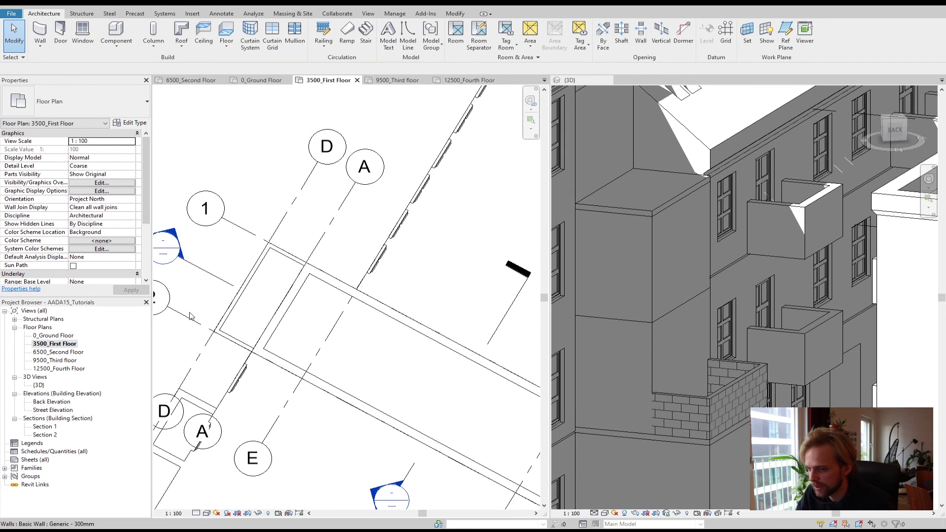
pyautogui.doubleClick(58, 360)
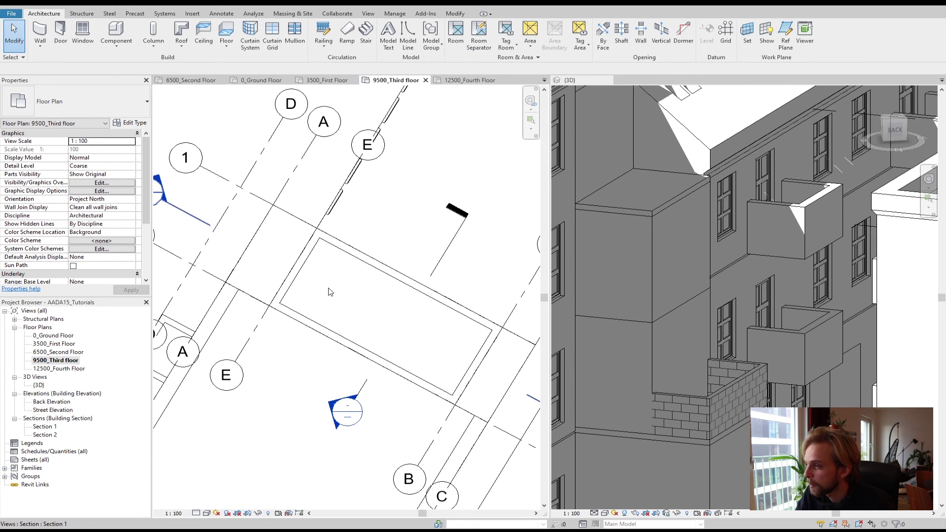
pyautogui.moveTo(328, 295)
pyautogui.mouseDown(button='middle')
pyautogui.moveTo(322, 320)
pyautogui.moveTo(264, 320)
pyautogui.moveTo(334, 312)
pyautogui.mouseUp(button='middle')
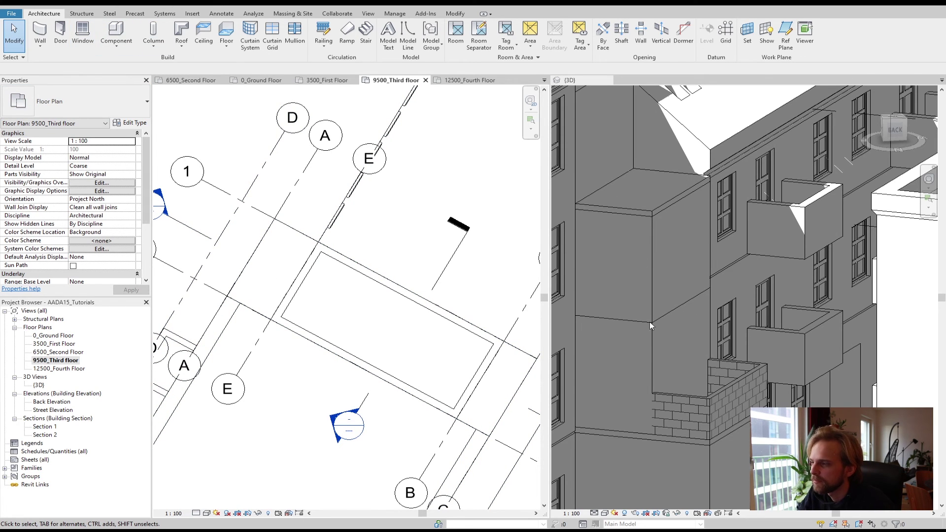
# Step: Change the three parapet walls in the 3D view to Interior - 135mm Partition (2-hr)
pyautogui.click(704, 419)
pyautogui.click(690, 414)
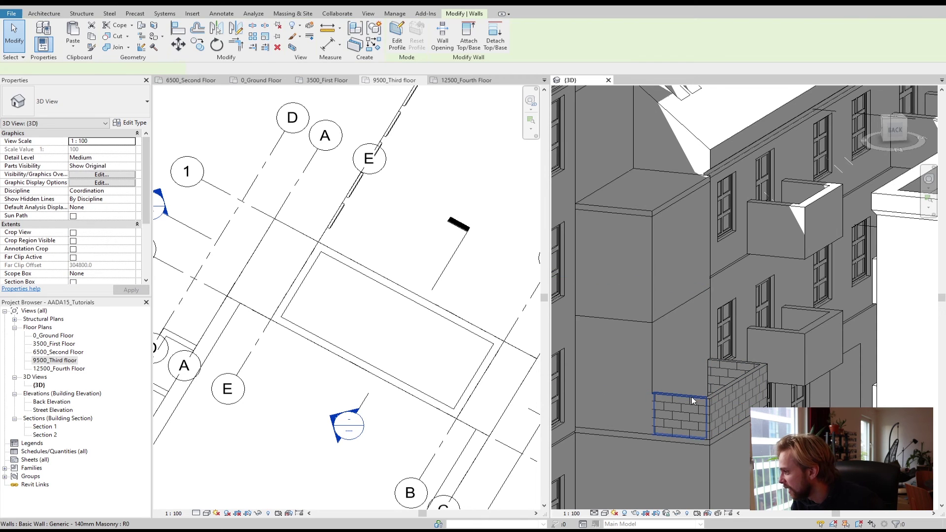
pyautogui.keyDown('ctrl'); pyautogui.click(739, 366); pyautogui.keyUp('ctrl')
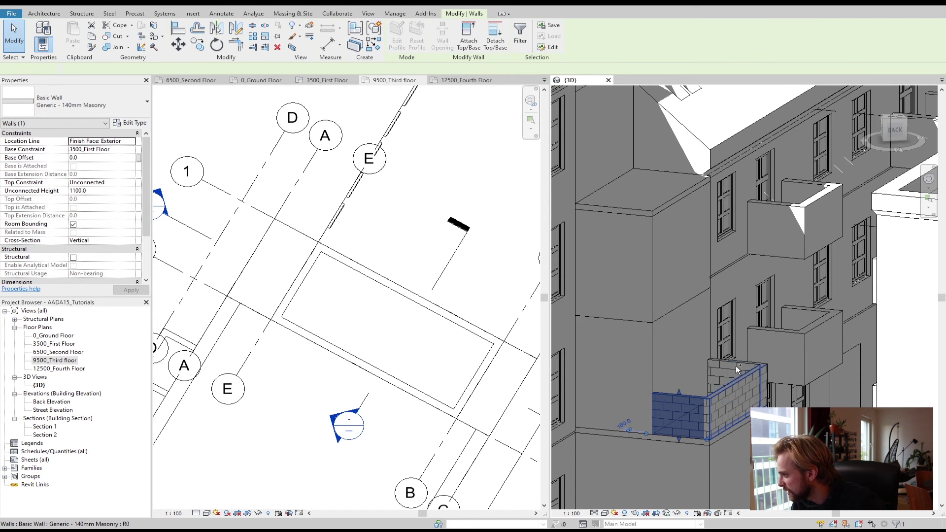
pyautogui.keyDown('ctrl'); pyautogui.click(737, 364); pyautogui.keyUp('ctrl')
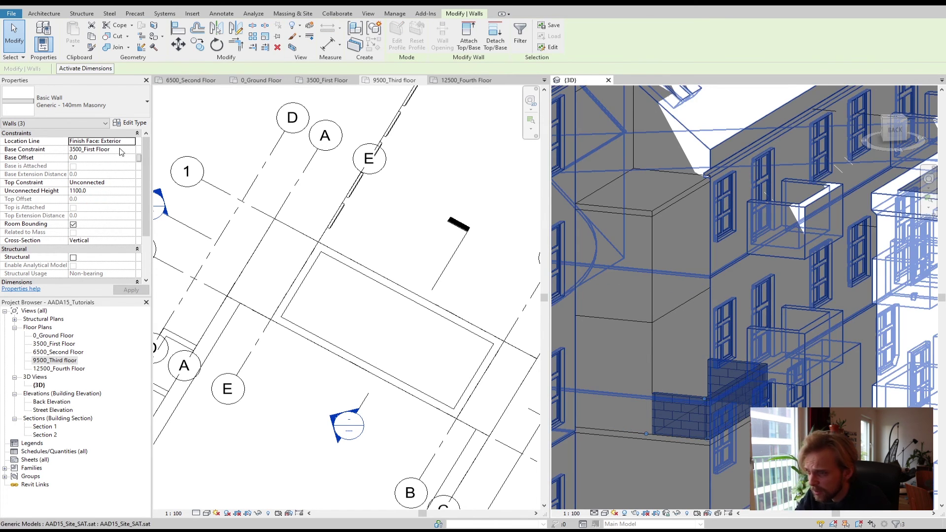
pyautogui.click(89, 103)
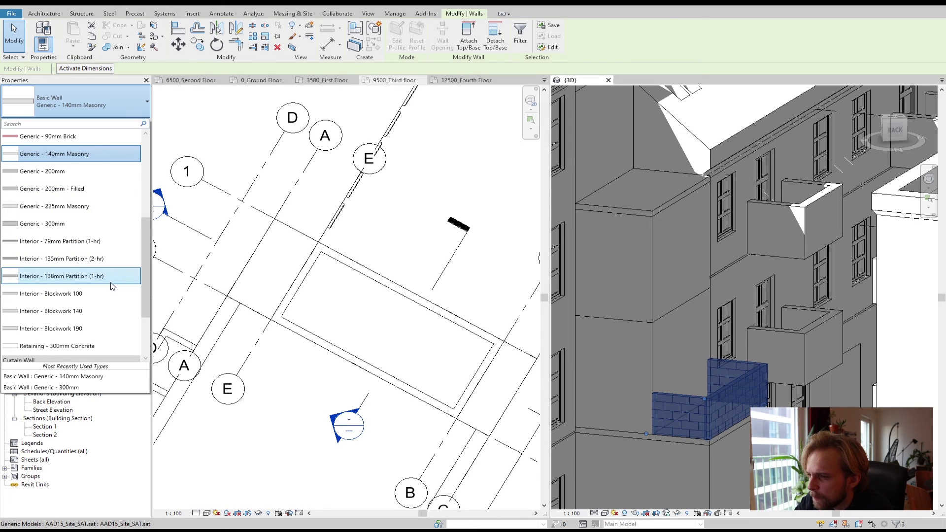
pyautogui.scroll(-1, 112, 287)
pyautogui.scroll(5, 112, 287)
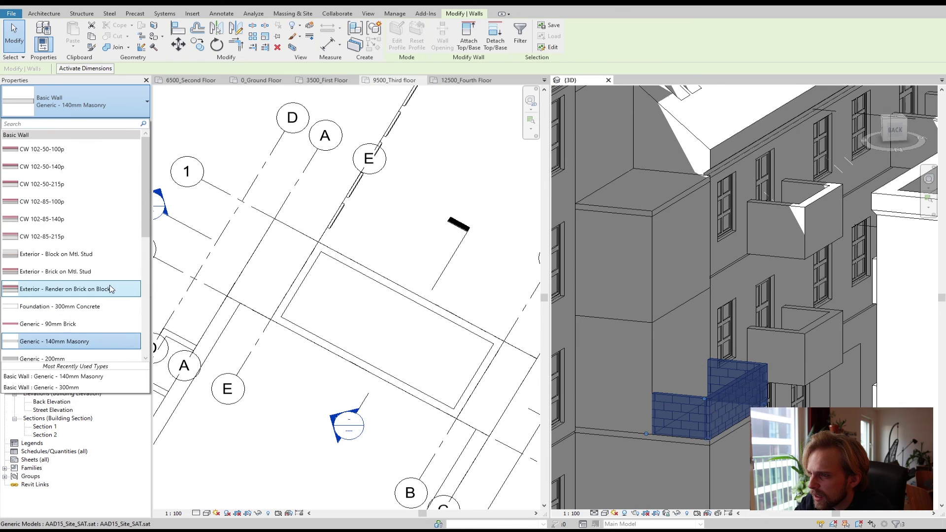
pyautogui.scroll(-3, 110, 289)
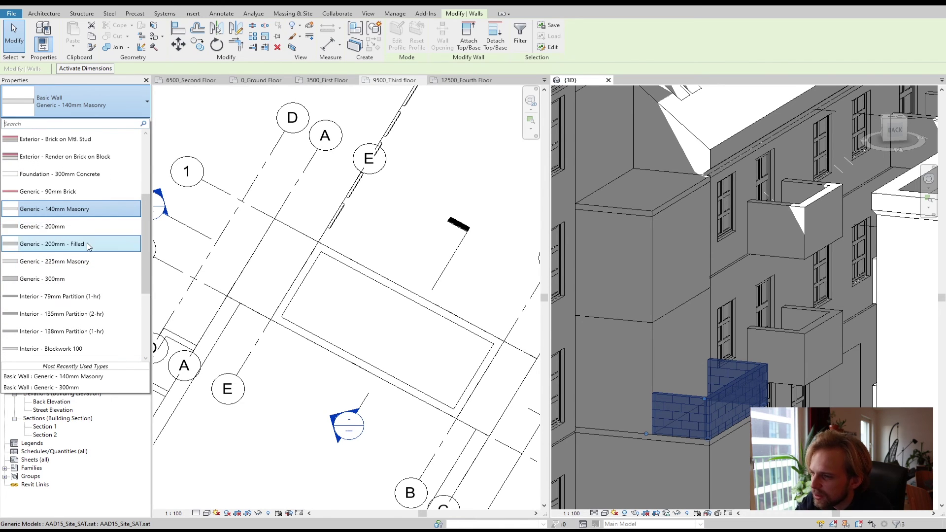
pyautogui.click(103, 313)
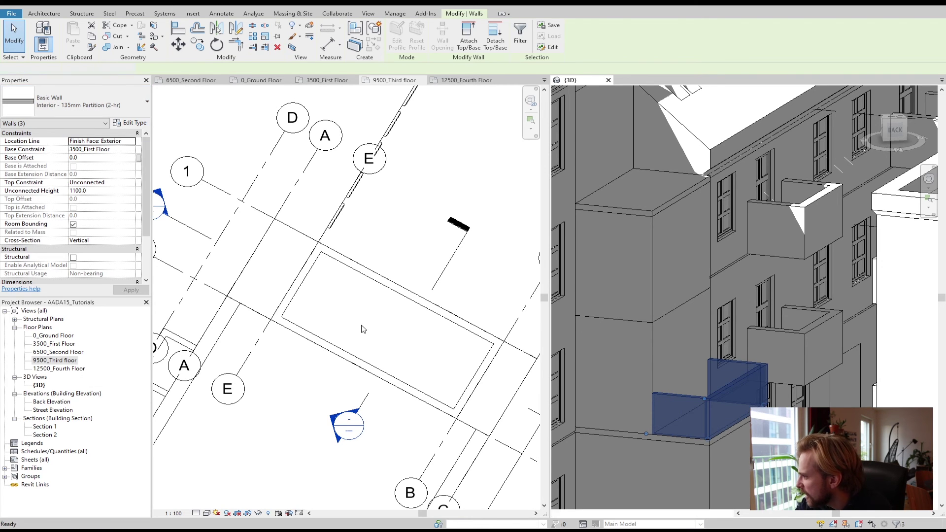
pyautogui.press('Escape')
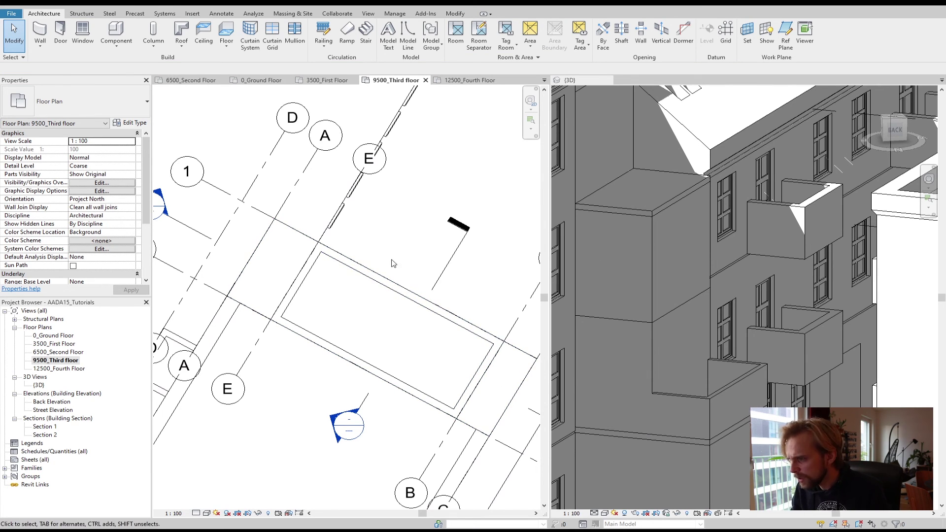
# Step: Start an Interior - 135mm Partition (2-hr) wall at the grid intersection and save the project
pyautogui.click(40, 30)
pyautogui.moveTo(222, 247); pyautogui.dragTo(262, 249, button='middle')
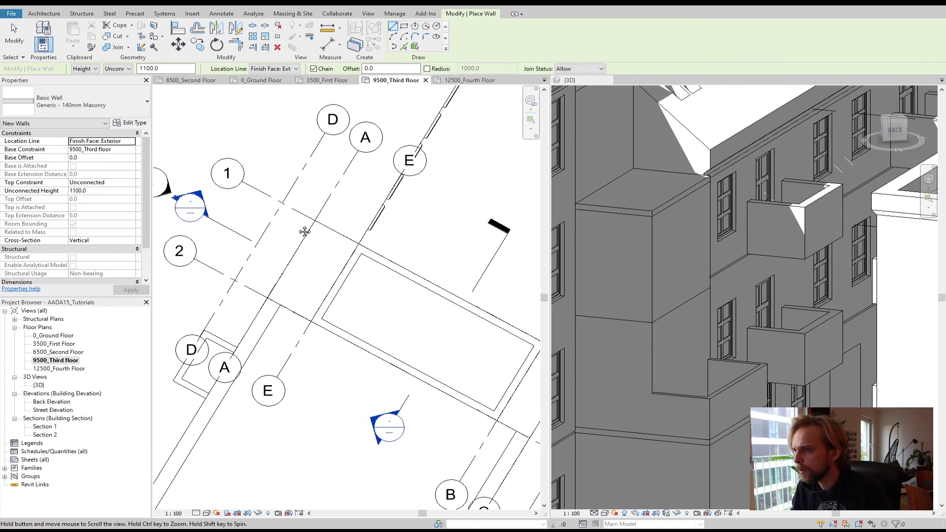
pyautogui.click(111, 106)
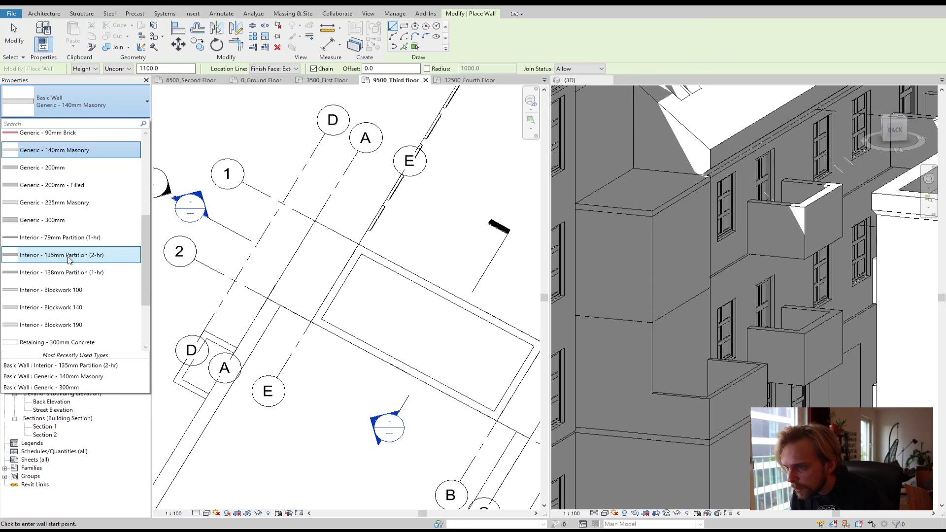
pyautogui.click(69, 255)
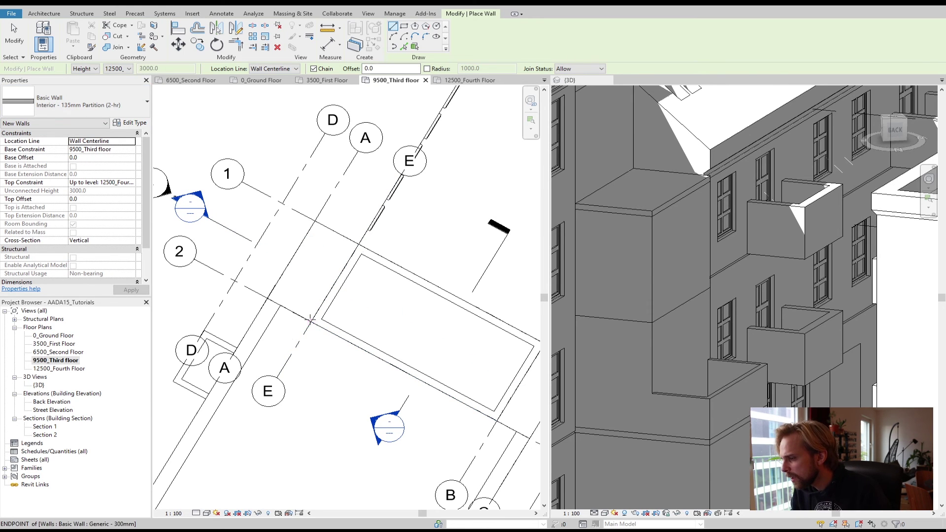
pyautogui.click(267, 299)
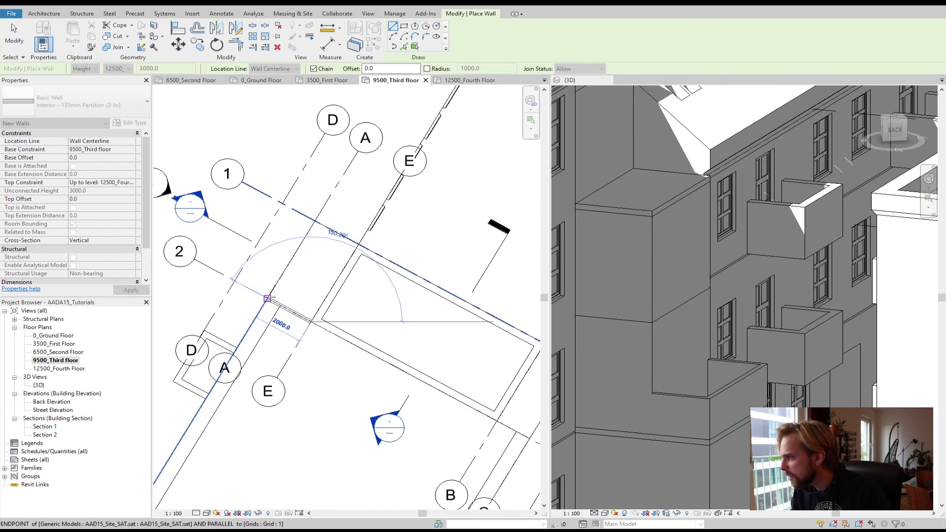
pyautogui.scroll(5, 267, 298)
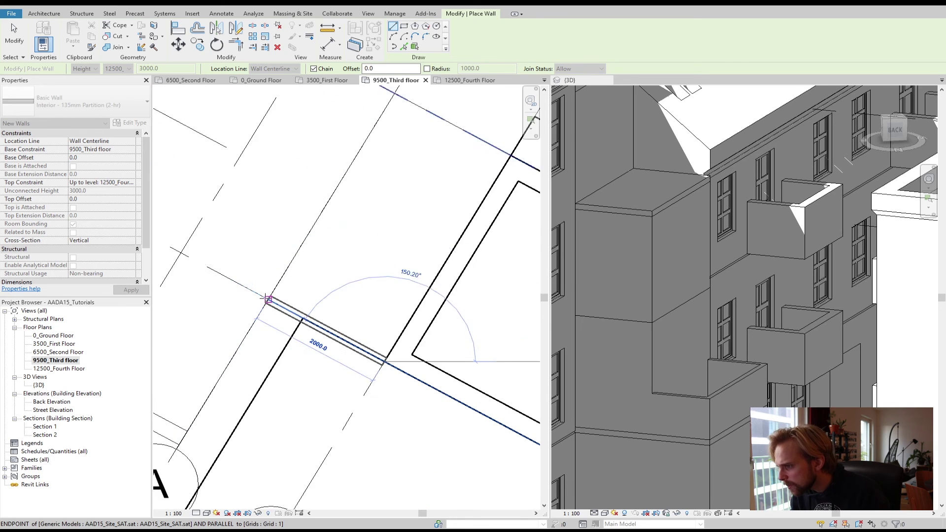
pyautogui.scroll(2, 267, 299)
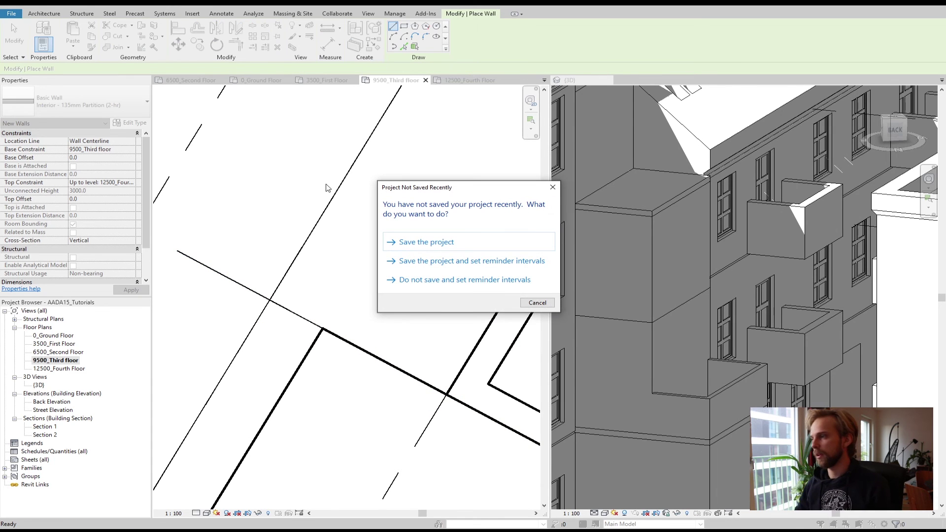
pyautogui.click(430, 243)
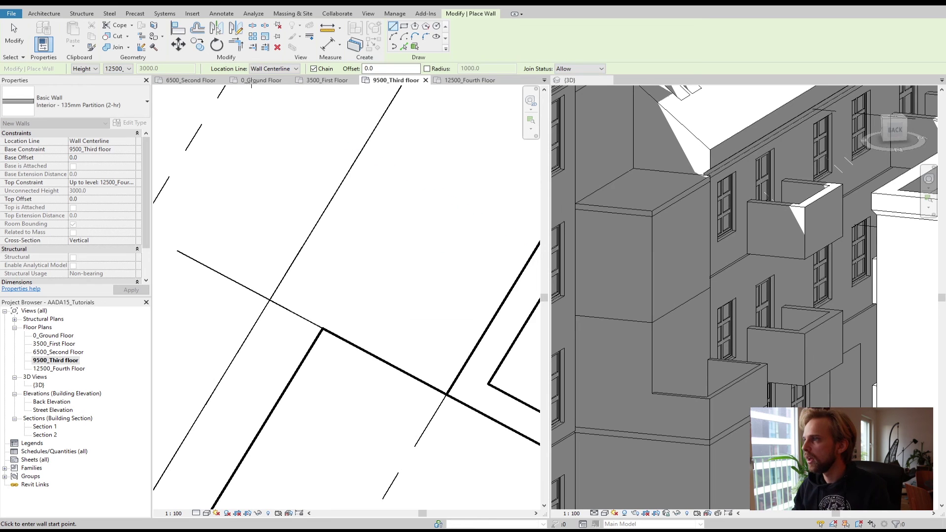
# Step: Set Location Line to Finish Face: Exterior and an unconnected height of 1100
pyautogui.click(284, 70)
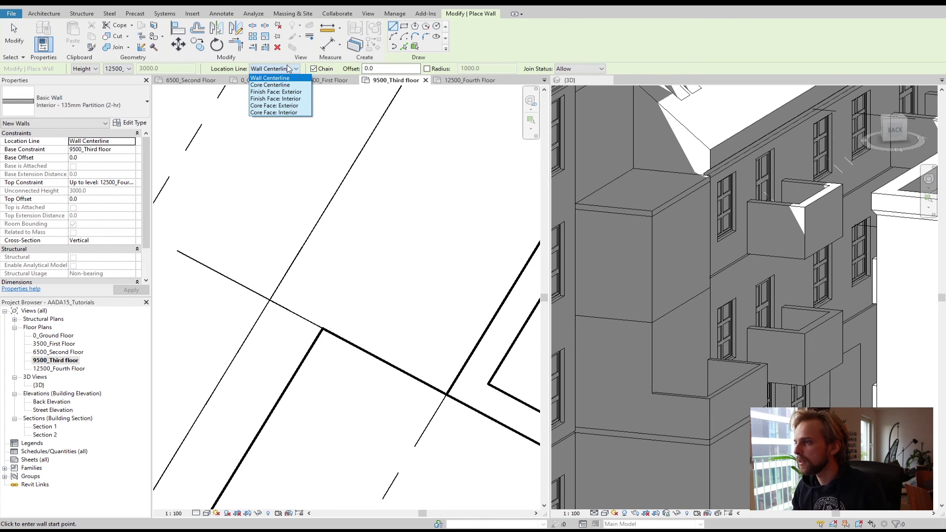
pyautogui.click(275, 92)
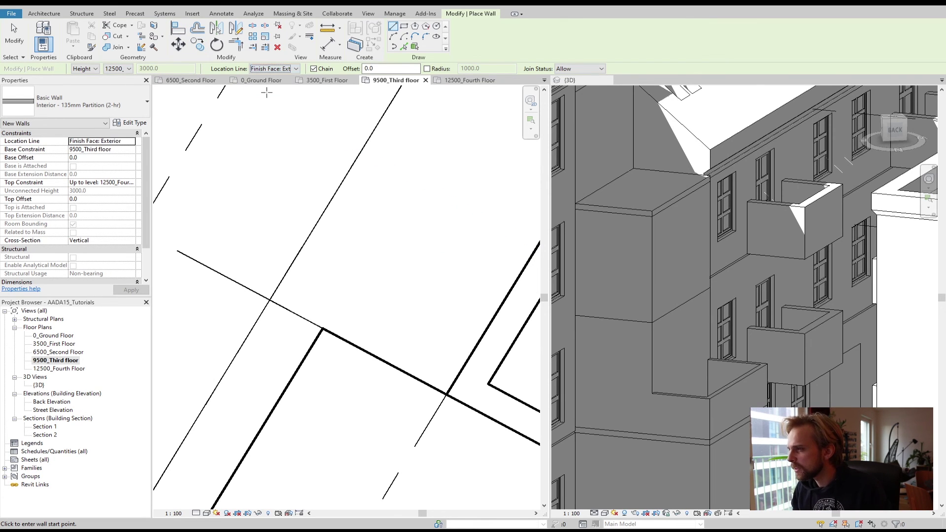
pyautogui.click(117, 69)
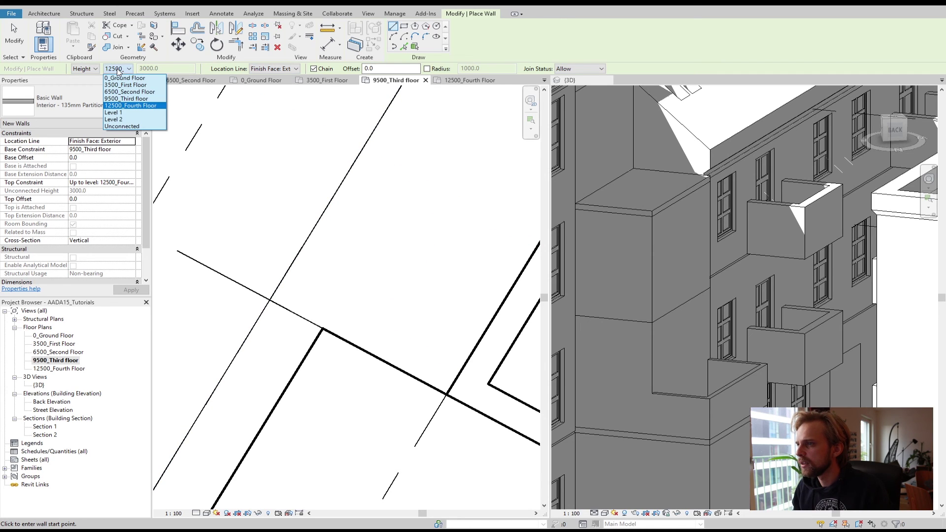
pyautogui.click(121, 126)
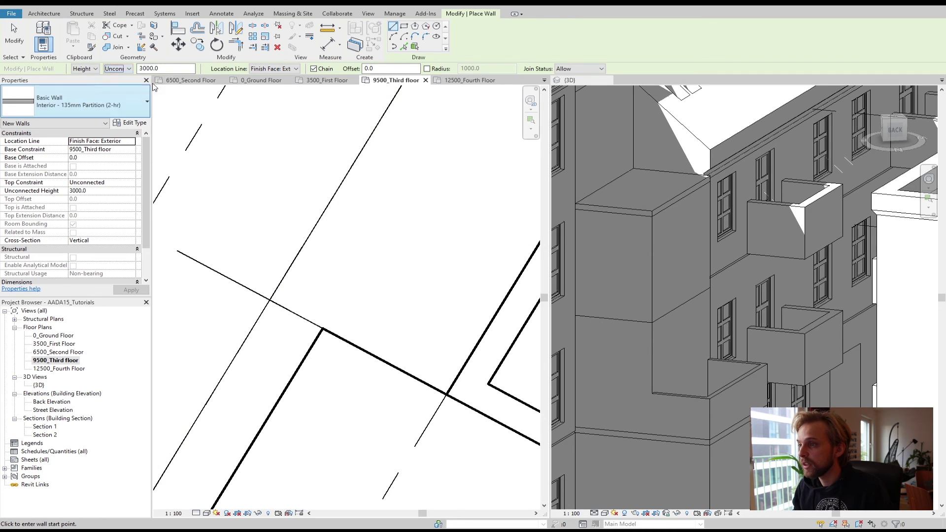
pyautogui.write('1100')
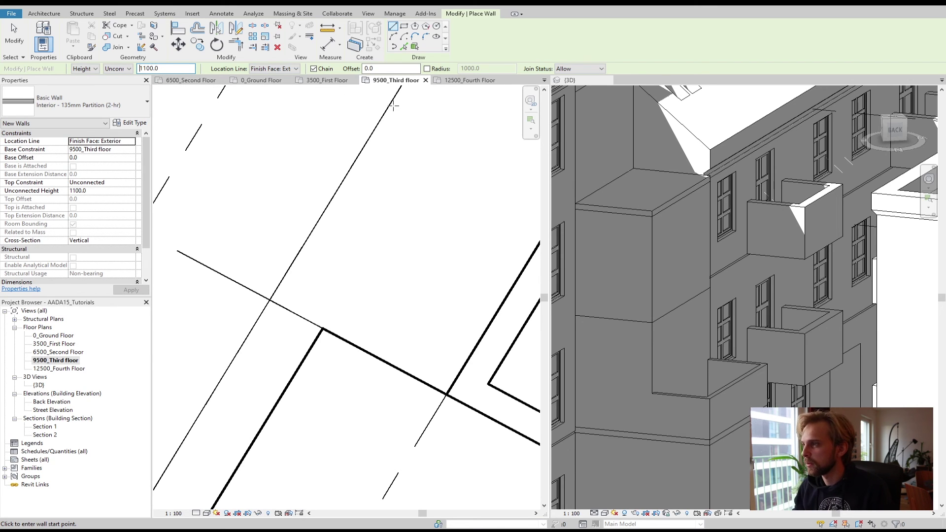
# Step: Draw the walls along the balcony edge, including a 2000 mm segment, then start a floor with SB
pyautogui.moveTo(399, 245); pyautogui.dragTo(350, 253, button='middle')
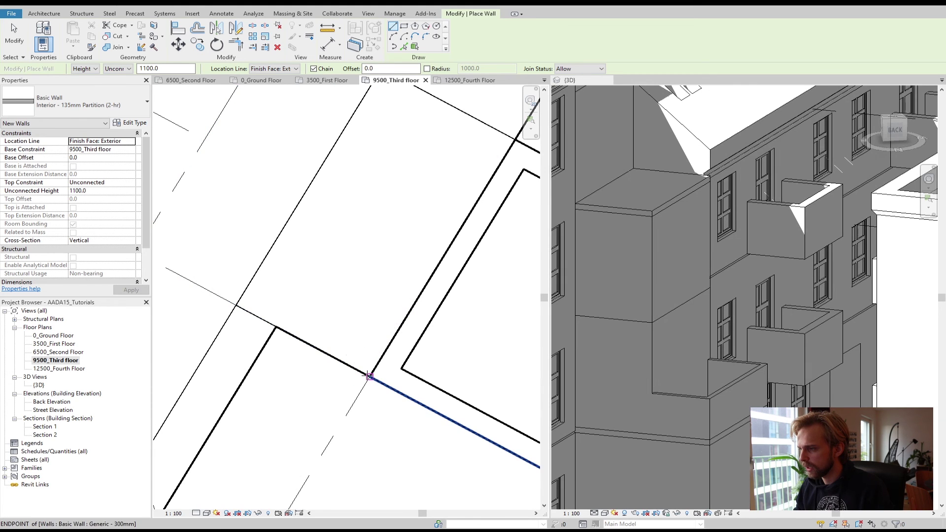
pyautogui.click(237, 306)
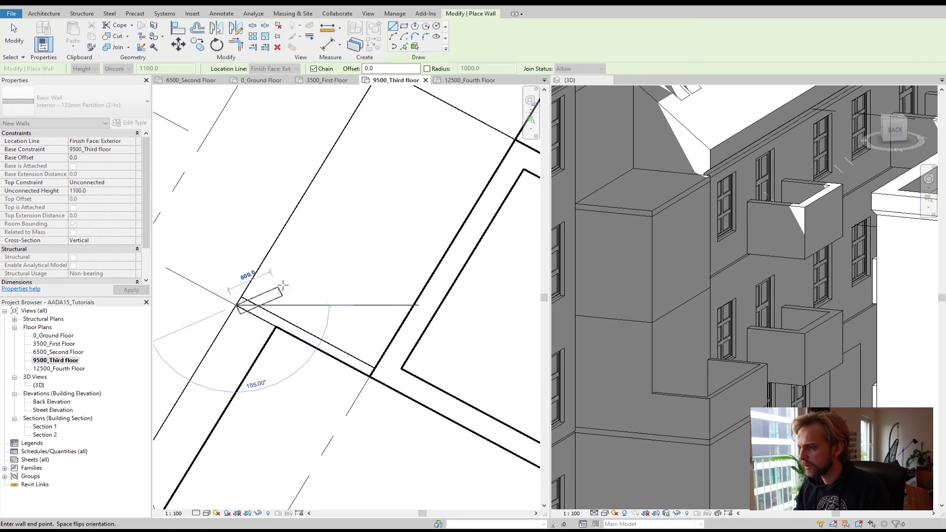
pyautogui.scroll(-2, 283, 285)
pyautogui.click(348, 144)
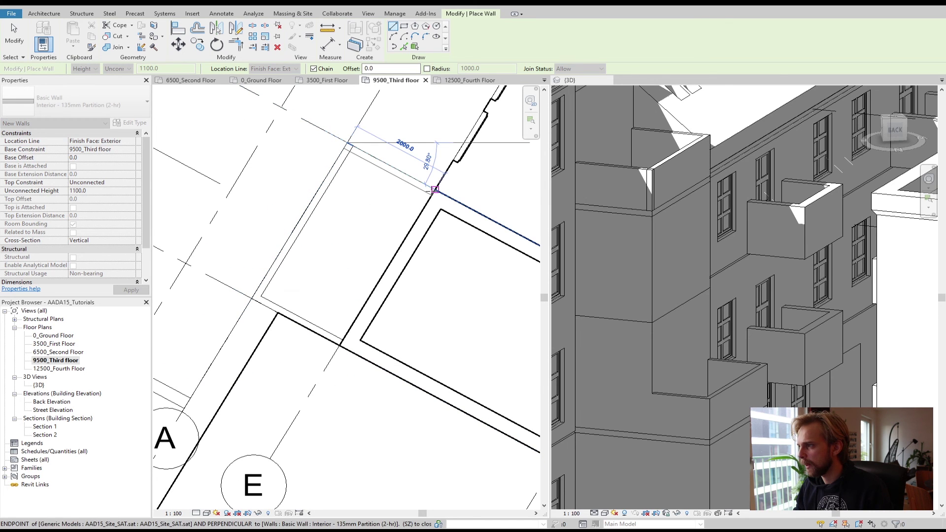
pyautogui.click(434, 190)
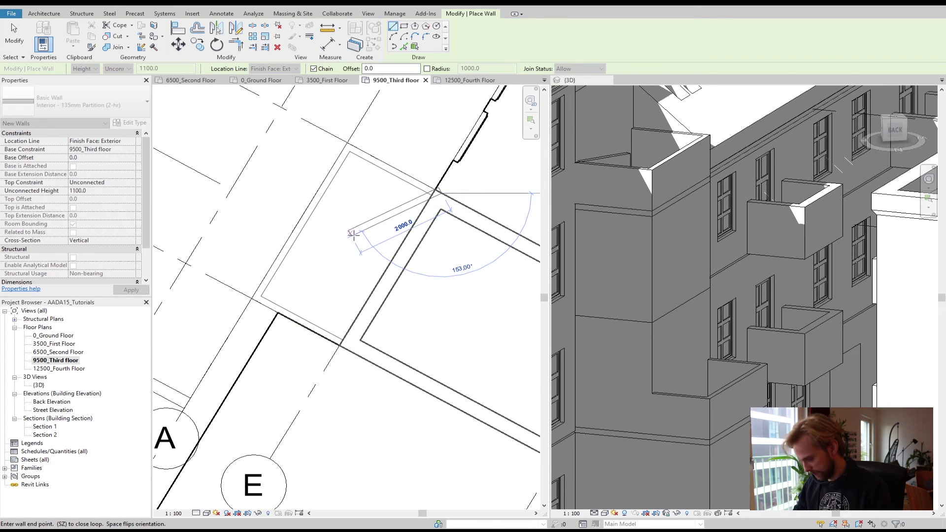
pyautogui.press('Escape')
pyautogui.press('Escape')
pyautogui.press('s')
pyautogui.press('b')
pyautogui.moveTo(359, 246); pyautogui.dragTo(242, 210, button='middle')
# Step: Orbit the 3D view to face the building's right side
pyautogui.click(684, 318)
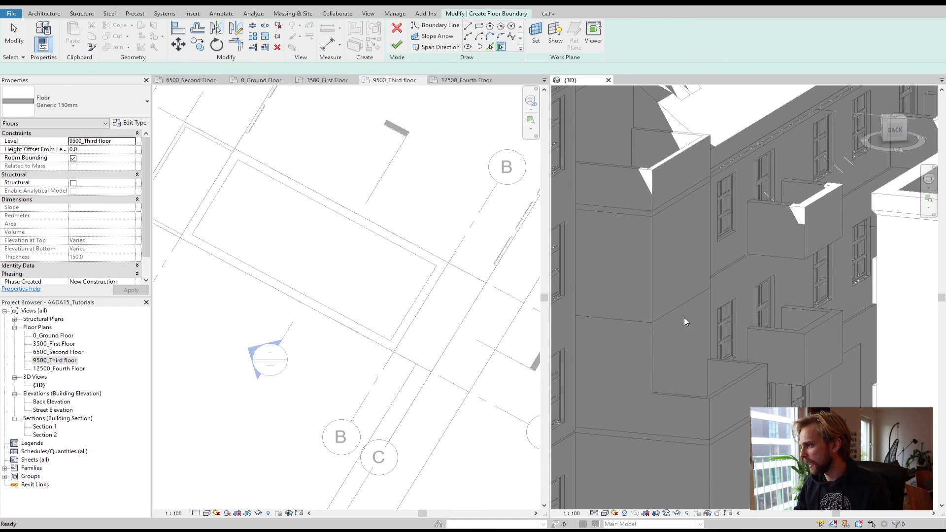
pyautogui.scroll(-4, 684, 317)
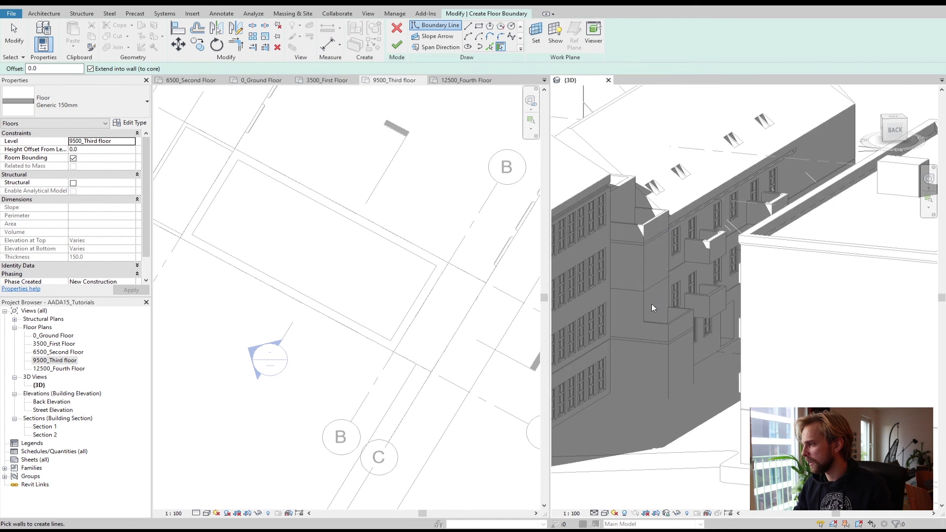
pyautogui.moveTo(627, 295)
pyautogui.keyDown('shift'); pyautogui.mouseDown(button='middle')
pyautogui.moveTo(699, 327)
pyautogui.moveTo(807, 326)
pyautogui.moveTo(769, 311)
pyautogui.mouseUp(button='middle'); pyautogui.keyUp('shift')
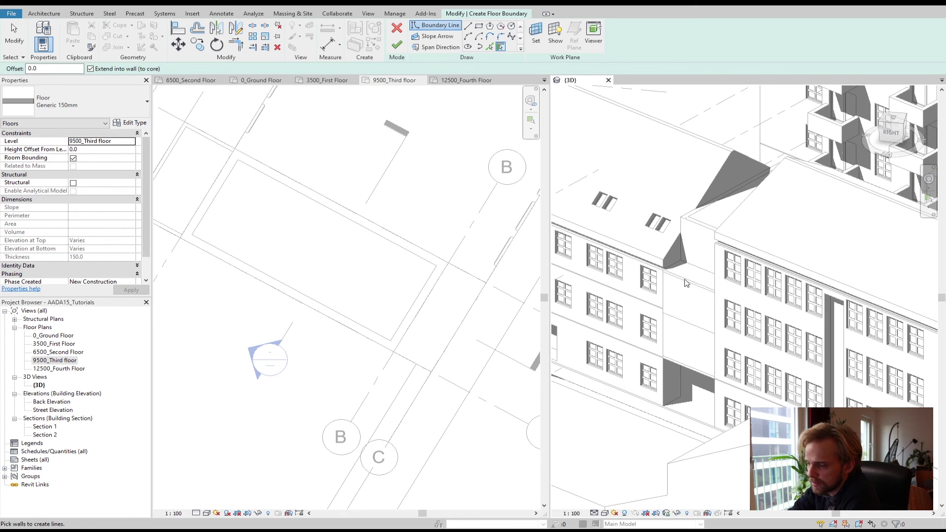
# Step: Switch the floor boundary to the Line tool and start, then cancel, a line at the grid
pyautogui.click(430, 291)
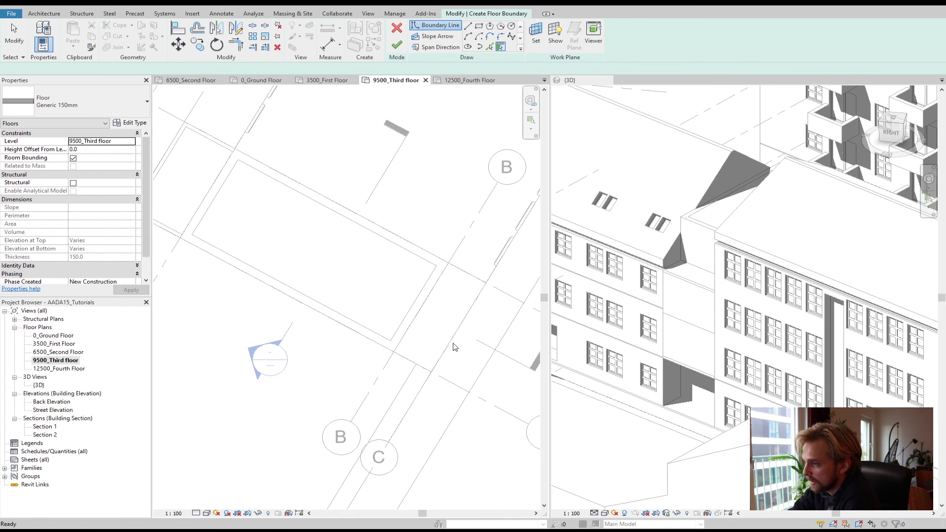
pyautogui.rightClick(355, 268)
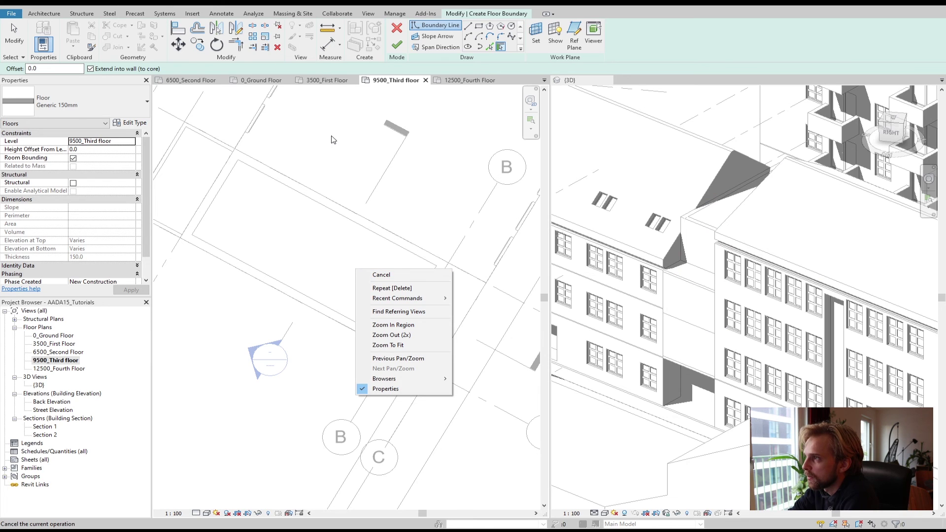
pyautogui.click(338, 142)
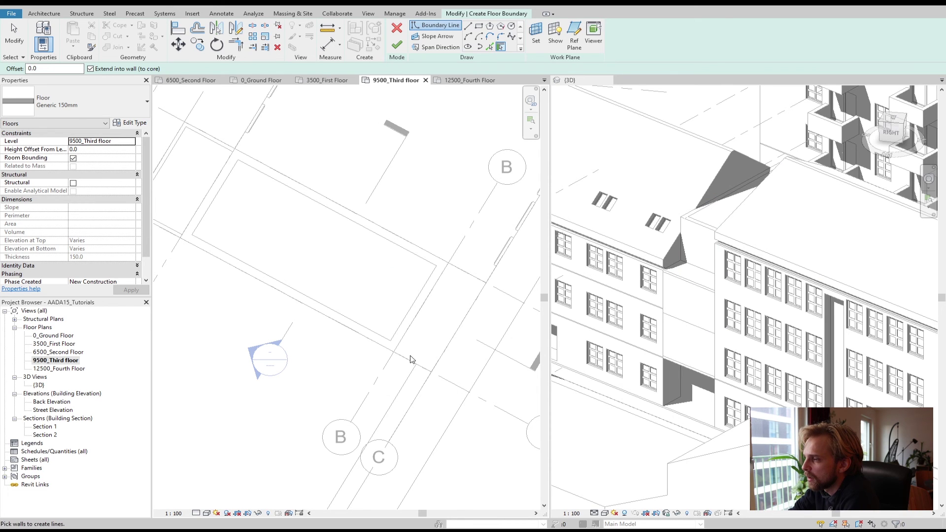
pyautogui.click(468, 25)
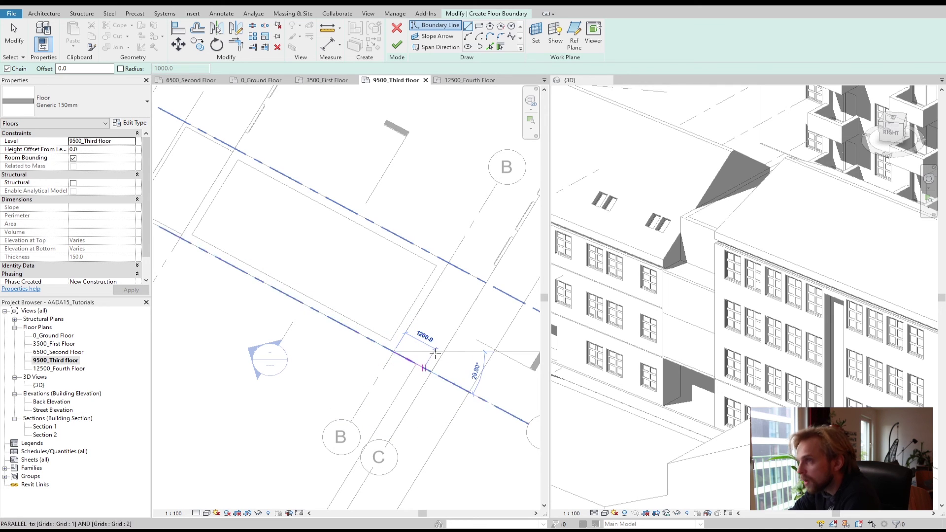
pyautogui.click(394, 352)
pyautogui.press('Escape')
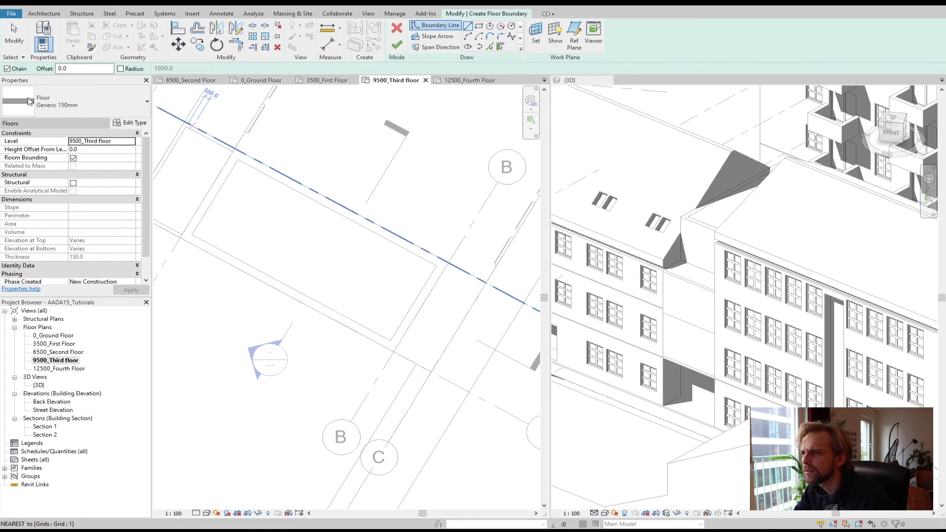
# Step: Leave the floor sketch and clear the selection in the plan
pyautogui.click(397, 28)
pyautogui.scroll(3, 429, 330)
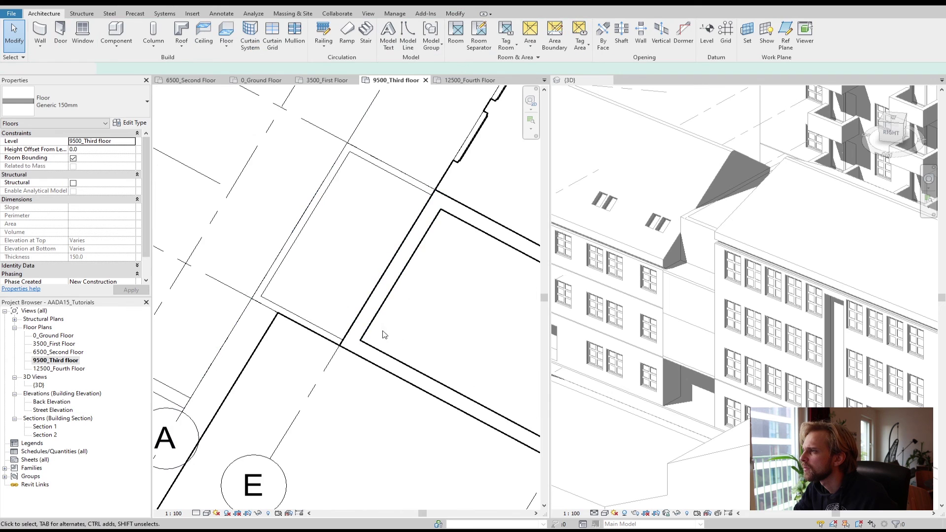
pyautogui.scroll(-5, 430, 330)
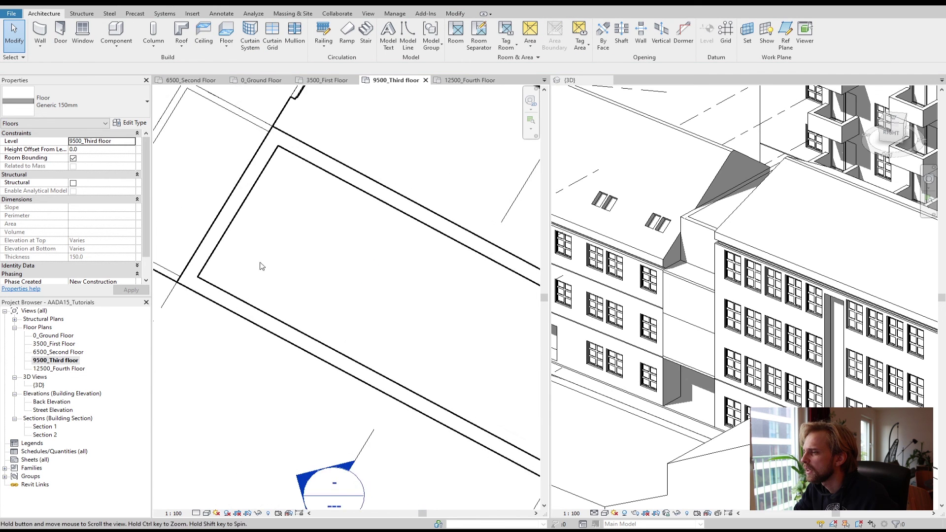
pyautogui.click(277, 293)
# Step: Draw two 1100 mm walls between the existing wall endpoints, then start a floor with SB
pyautogui.click(40, 34)
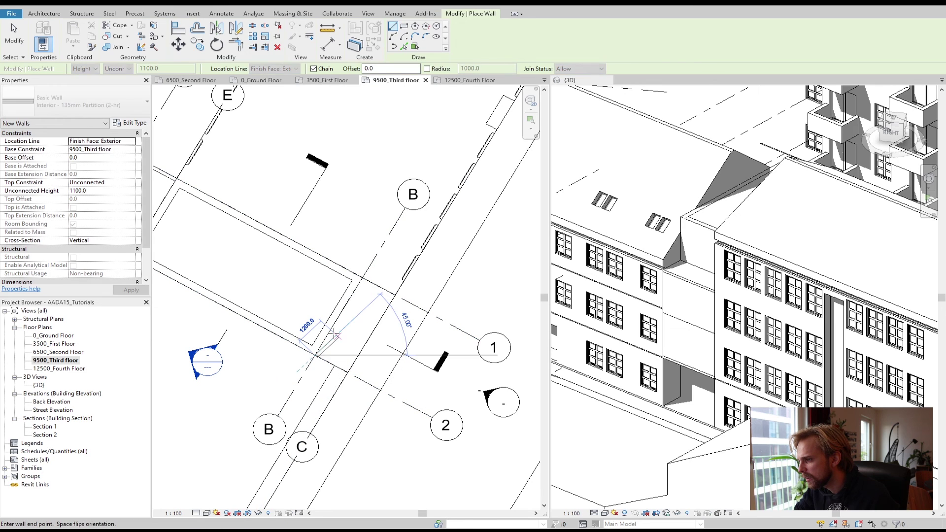
pyautogui.click(364, 278)
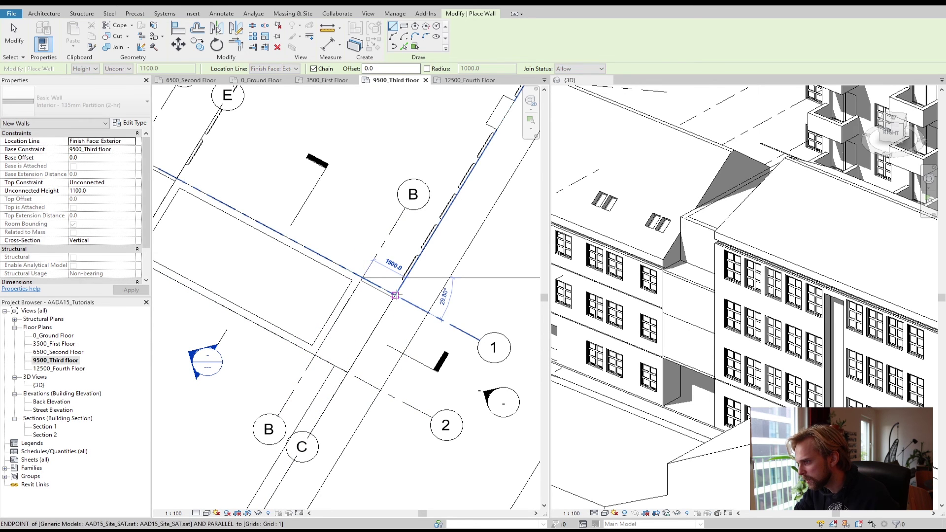
pyautogui.click(395, 295)
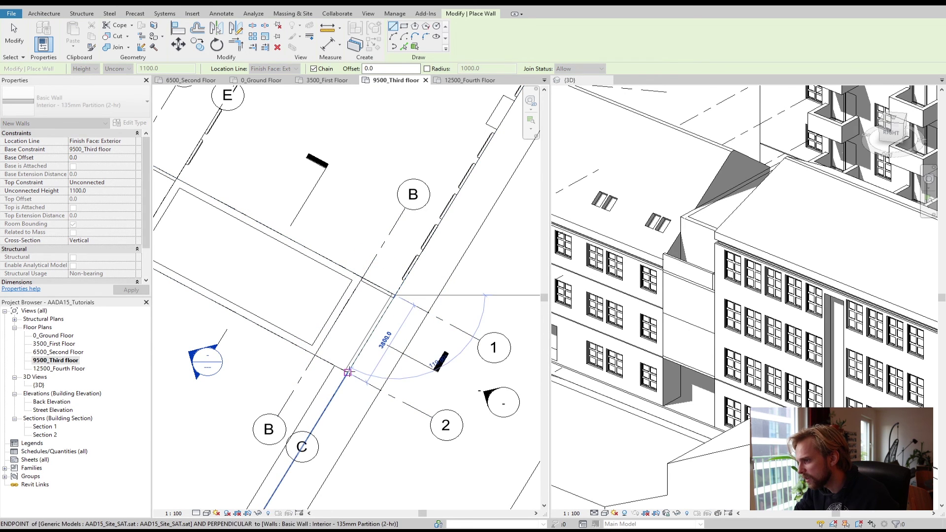
pyautogui.click(315, 355)
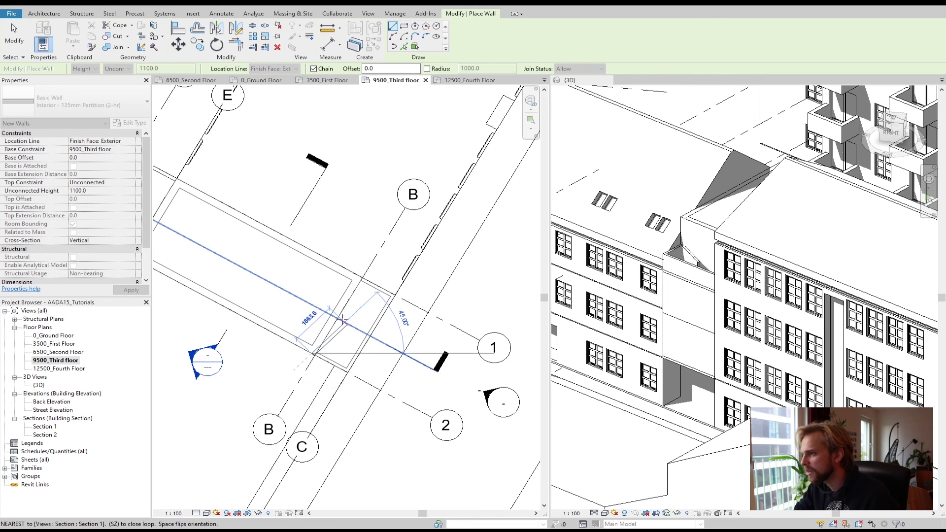
pyautogui.press('Escape')
pyautogui.press('Escape')
pyautogui.press('s')
pyautogui.press('b')
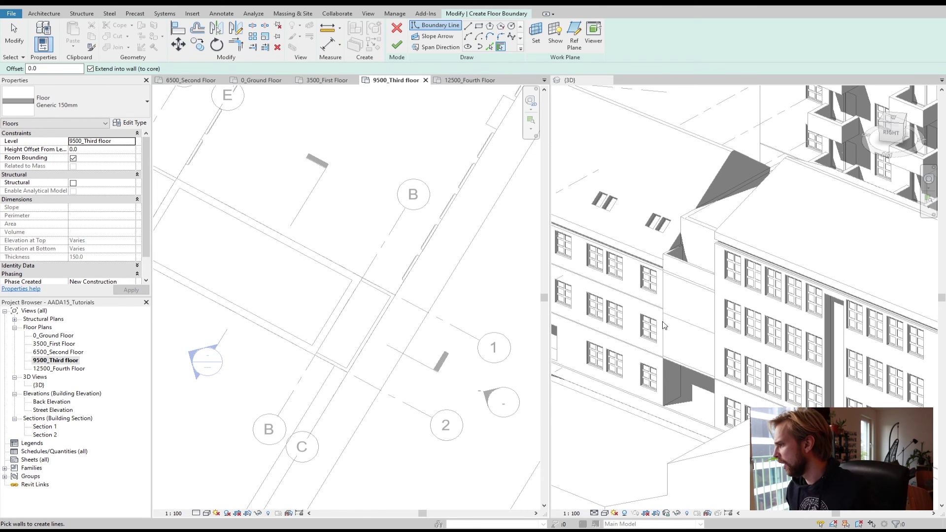
# Step: Orbit the 3D view from above to inspect the new low walls
pyautogui.scroll(5, 703, 382)
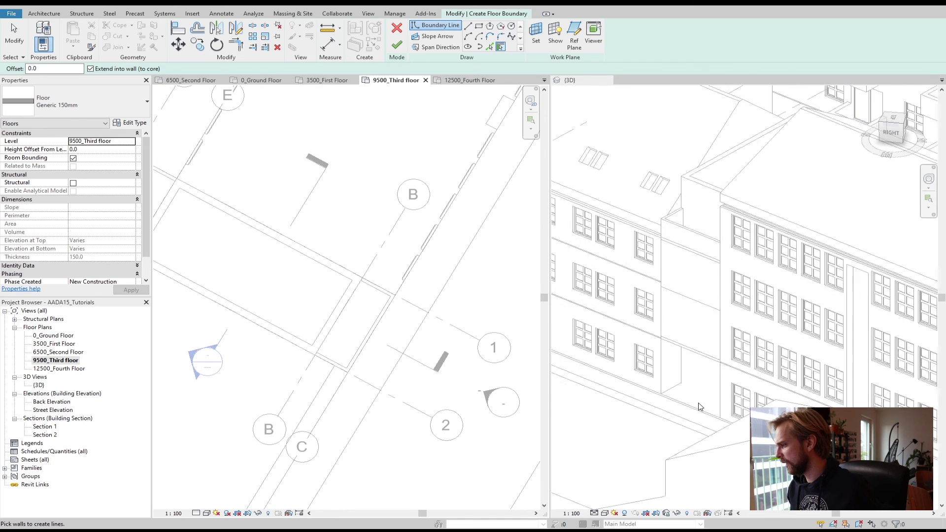
pyautogui.click(699, 405)
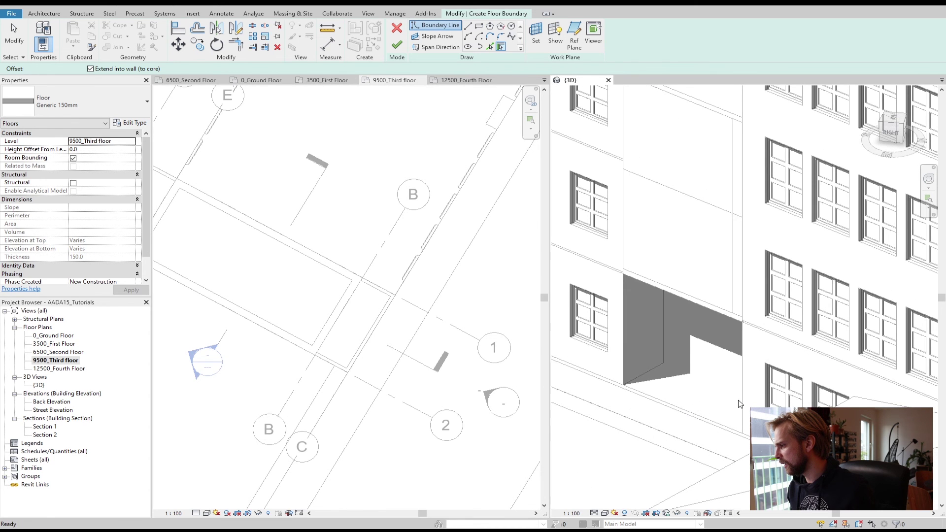
pyautogui.scroll(-2, 680, 404)
pyautogui.moveTo(655, 404)
pyautogui.keyDown('shift'); pyautogui.mouseDown(button='middle')
pyautogui.moveTo(743, 416)
pyautogui.moveTo(883, 328)
pyautogui.moveTo(764, 331)
pyautogui.moveTo(656, 434)
pyautogui.moveTo(640, 410)
pyautogui.mouseUp(button='middle'); pyautogui.keyUp('shift')
pyautogui.scroll(3, 673, 386)
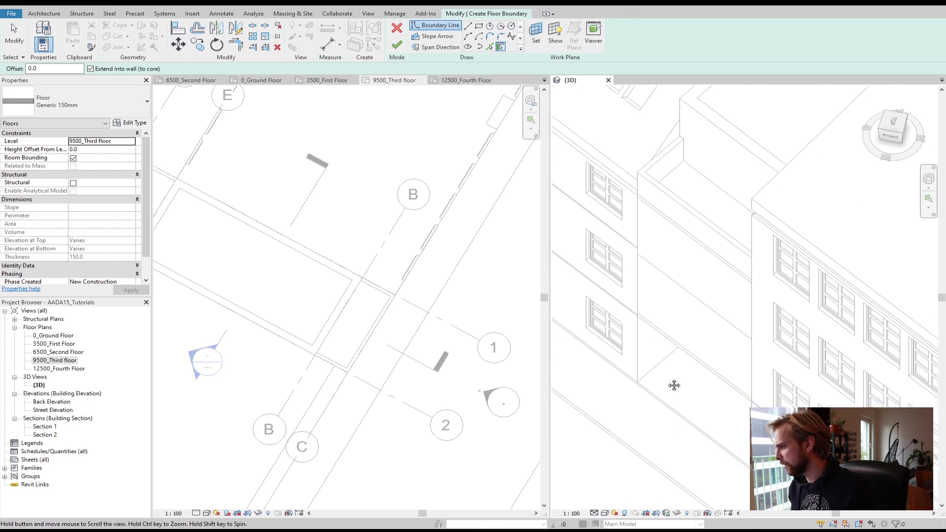
pyautogui.scroll(2, 563, 414)
pyautogui.keyDown('shift'); pyautogui.moveTo(564, 413); pyautogui.dragTo(700, 401, button='middle'); pyautogui.keyUp('shift')
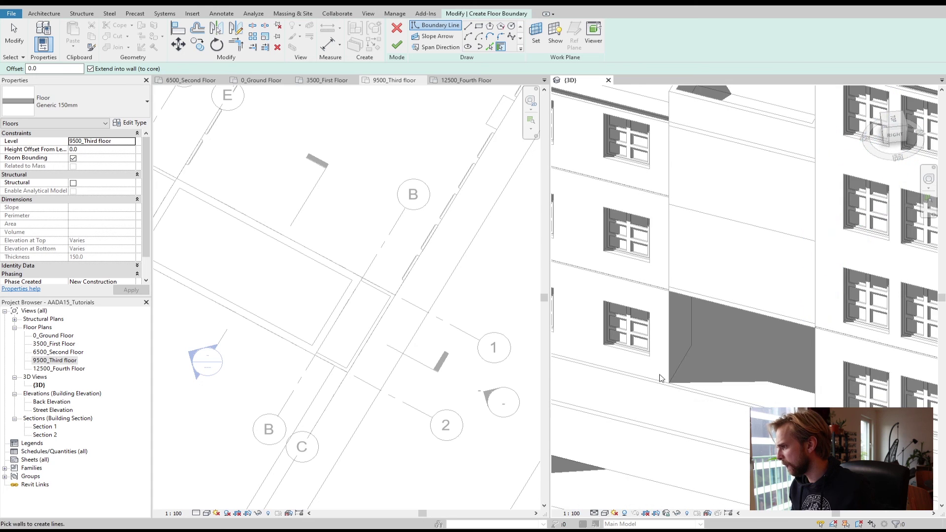
pyautogui.click(546, 127)
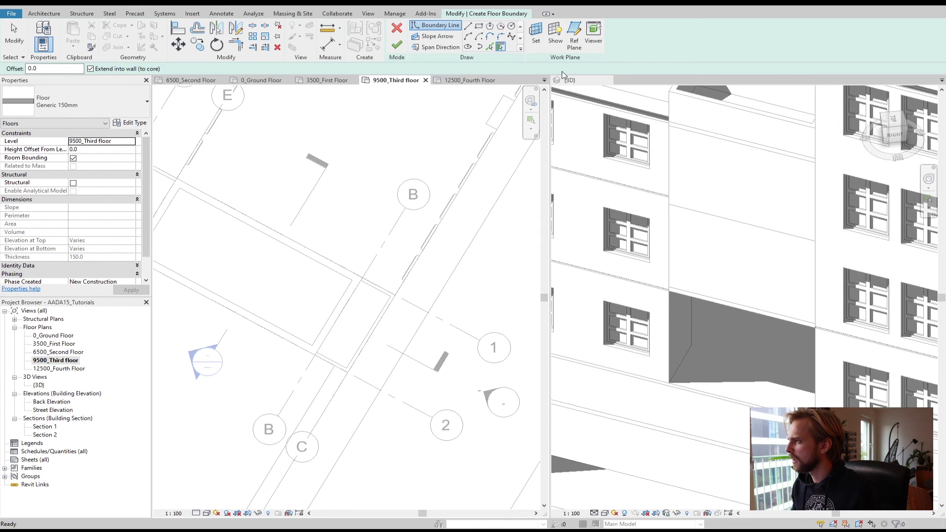
# Step: Pull the 3D view into its own window and zoom and pan to show the whole site
pyautogui.moveTo(566, 80)
pyautogui.mouseDown()
pyautogui.moveTo(492, 105)
pyautogui.moveTo(494, 127)
pyautogui.moveTo(535, 122)
pyautogui.moveTo(555, 84)
pyautogui.moveTo(562, 89)
pyautogui.mouseUp()
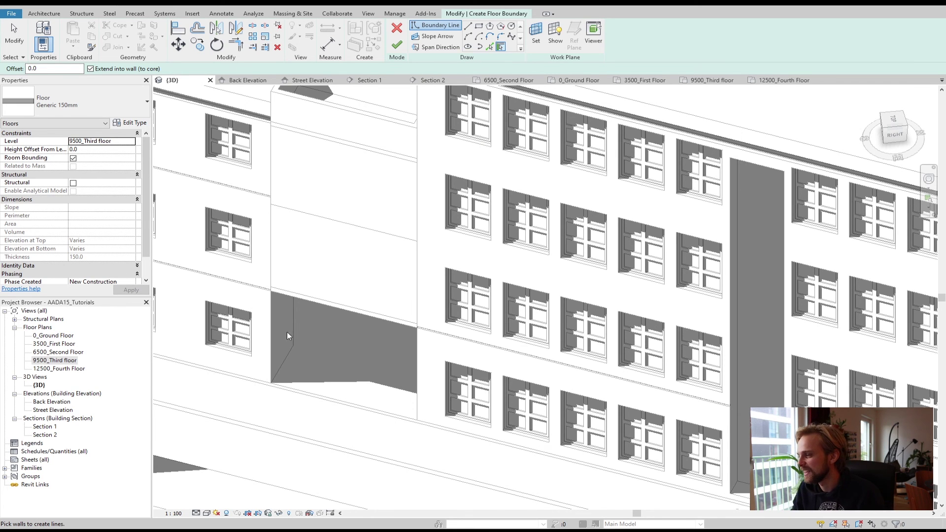
pyautogui.scroll(-5, 287, 332)
pyautogui.scroll(2, 348, 338)
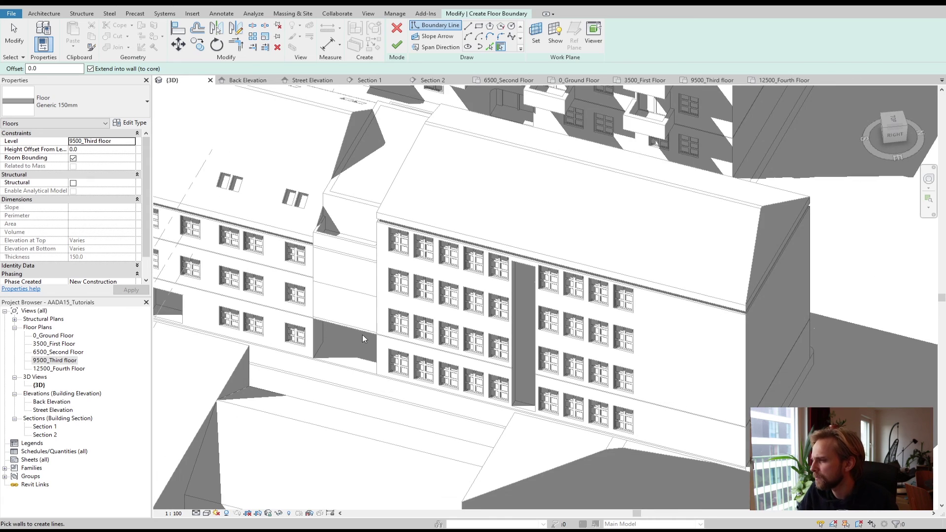
pyautogui.scroll(-8, 363, 338)
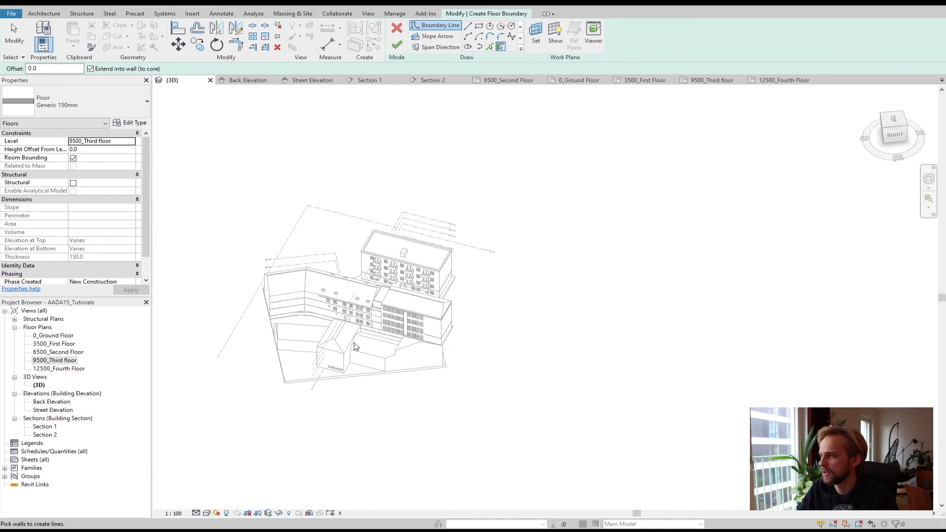
pyautogui.keyDown('shift'); pyautogui.moveTo(508, 366); pyautogui.dragTo(551, 350, button='middle'); pyautogui.keyUp('shift')
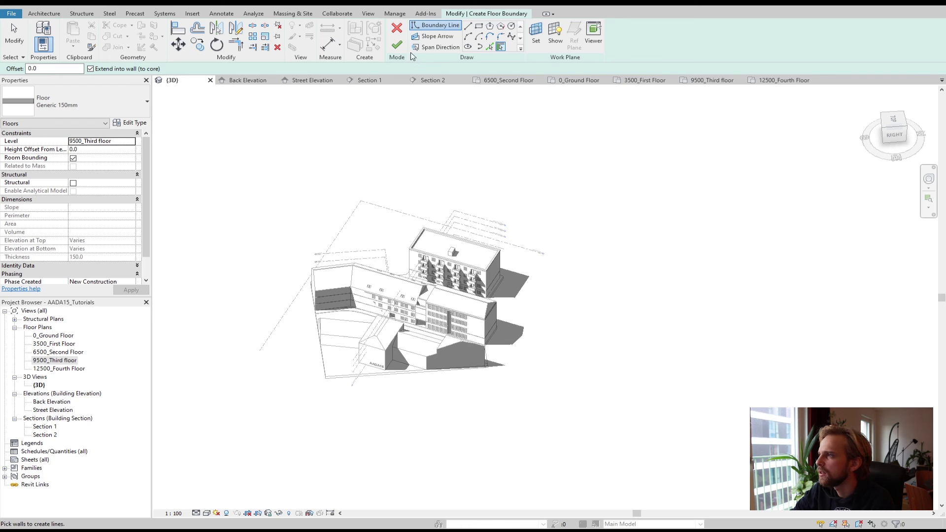
# Step: Finish the floor boundary sketch and return to the 3D view of the building
pyautogui.click(397, 28)
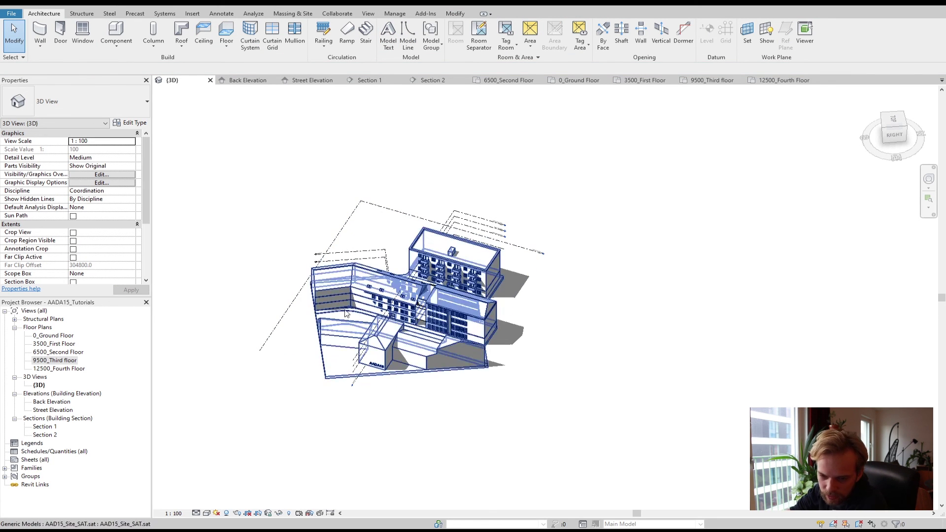
pyautogui.scroll(3, 428, 378)
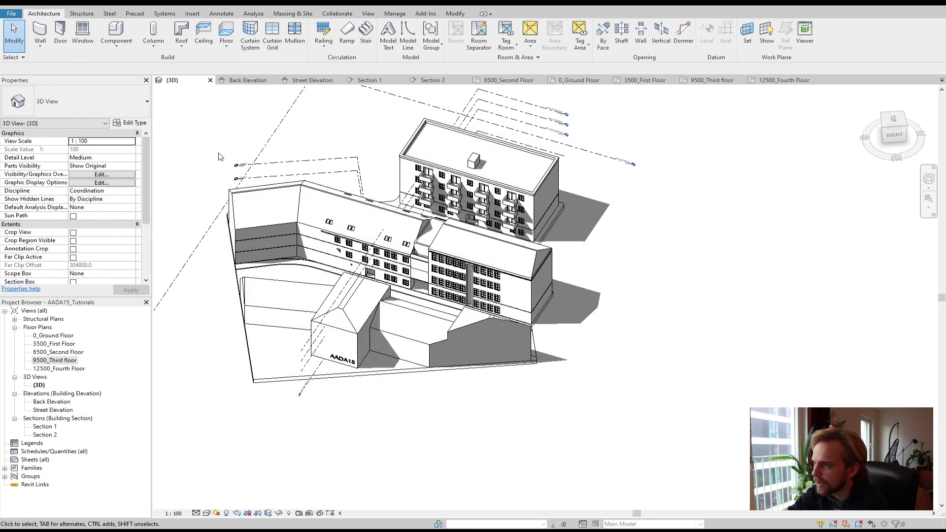
pyautogui.scroll(3, 220, 157)
pyautogui.click(332, 209)
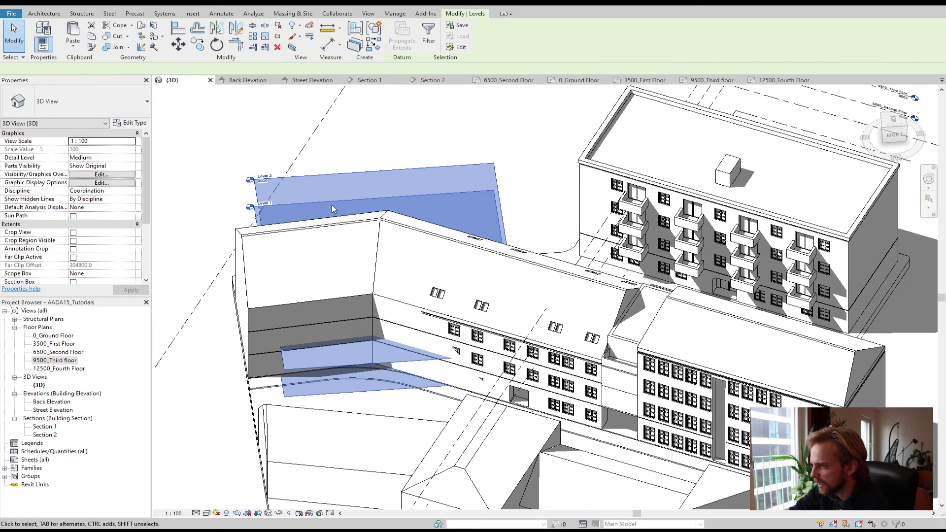
pyautogui.press('Escape')
# Step: Select every building element with a crossing window dragged from lower right to upper left
pyautogui.scroll(-2, 320, 206)
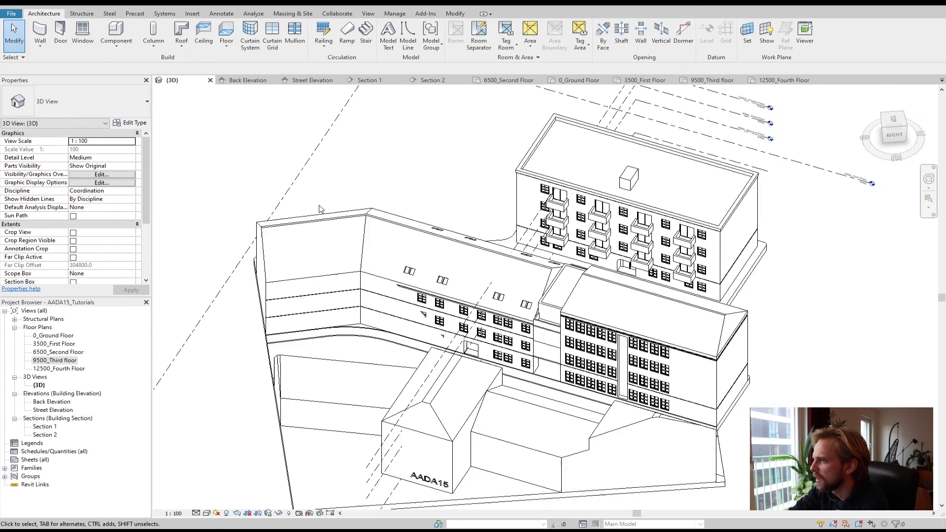
pyautogui.scroll(-1, 319, 209)
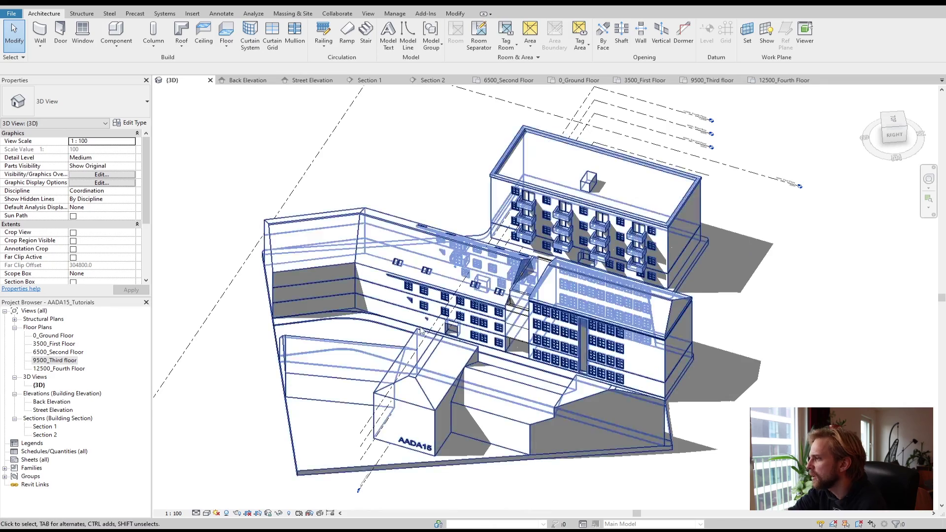
pyautogui.scroll(-2, 436, 294)
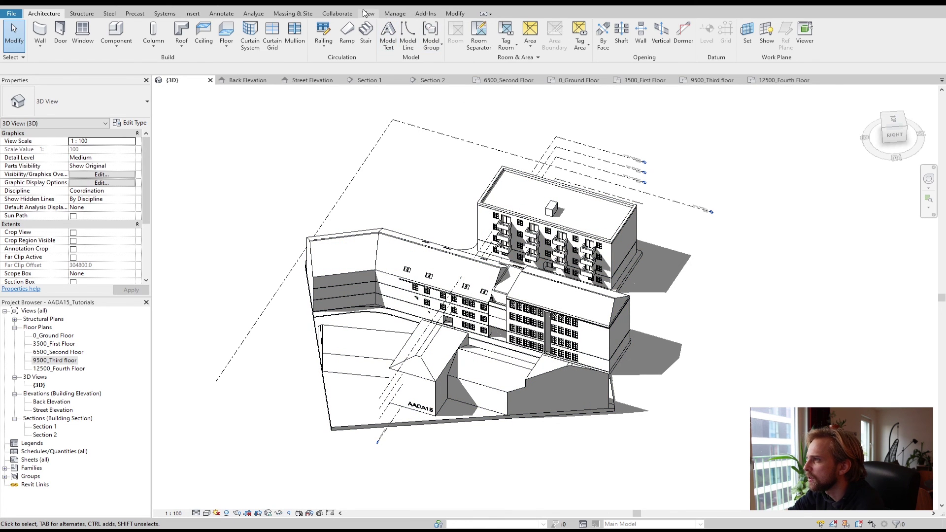
pyautogui.click(454, 13)
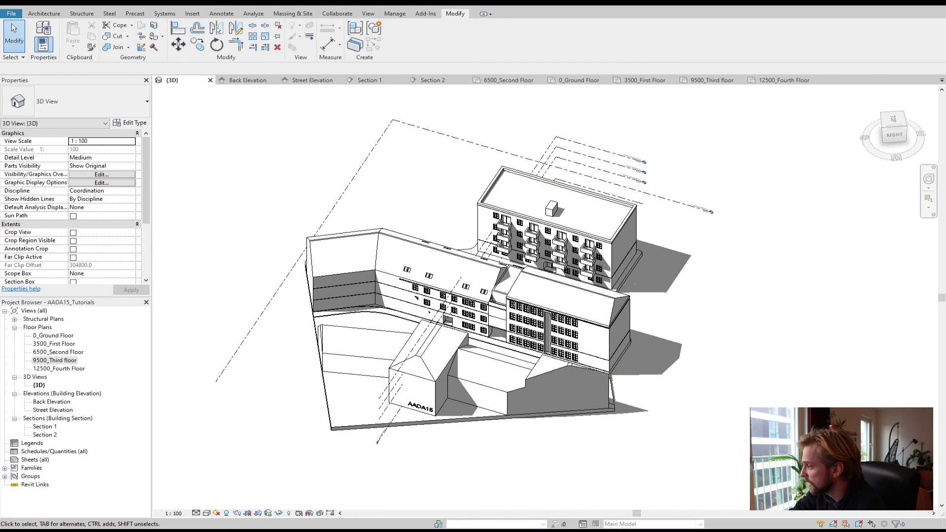
pyautogui.moveTo(768, 479); pyautogui.dragTo(211, 105)
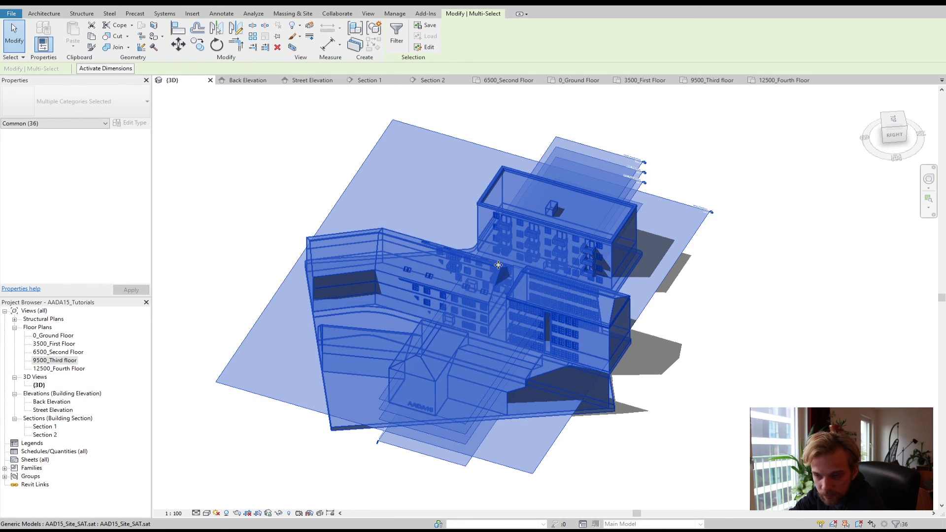
# Step: Apply a selection box around the chosen building elements and select the section box
pyautogui.click(293, 47)
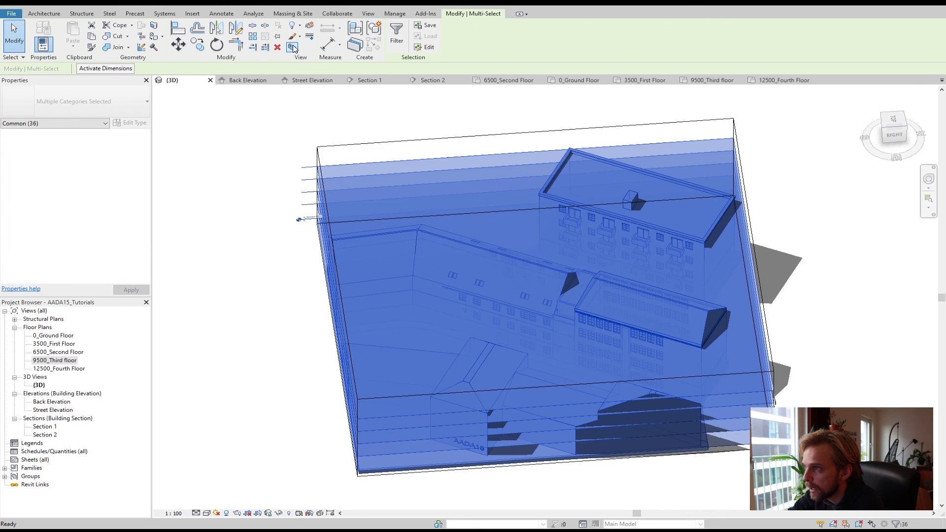
pyautogui.click(239, 219)
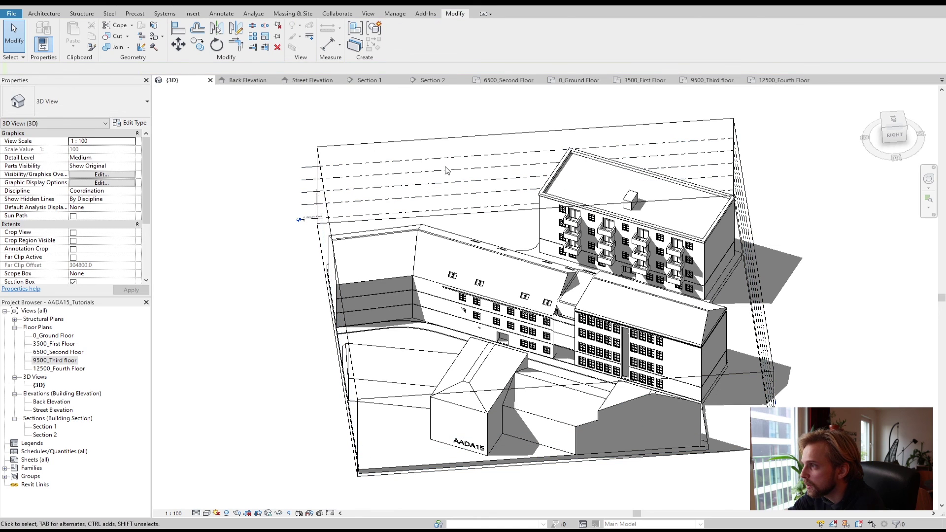
pyautogui.click(436, 143)
pyautogui.click(274, 178)
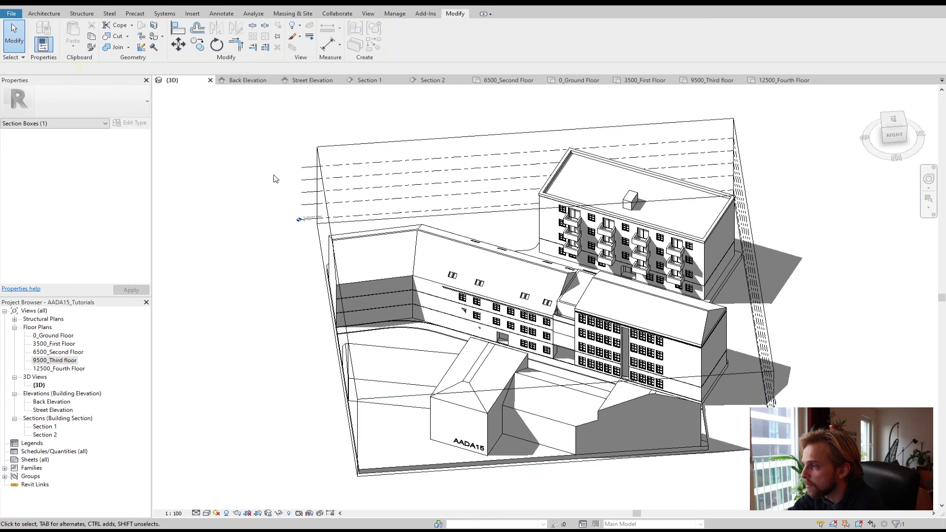
pyautogui.click(387, 146)
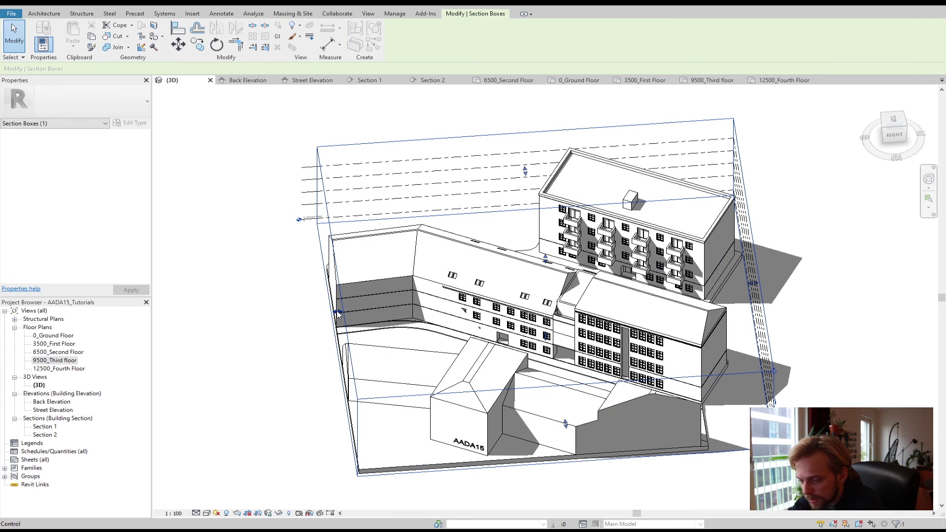
# Step: Pull the section box's left, right, top and bottom faces inward to slice the central block
pyautogui.moveTo(338, 314); pyautogui.dragTo(530, 326)
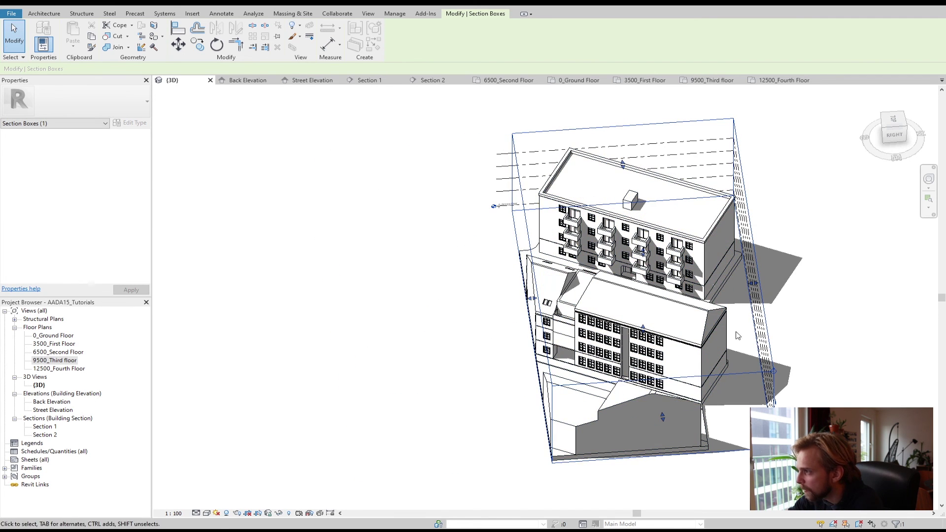
pyautogui.moveTo(753, 284); pyautogui.dragTo(626, 292)
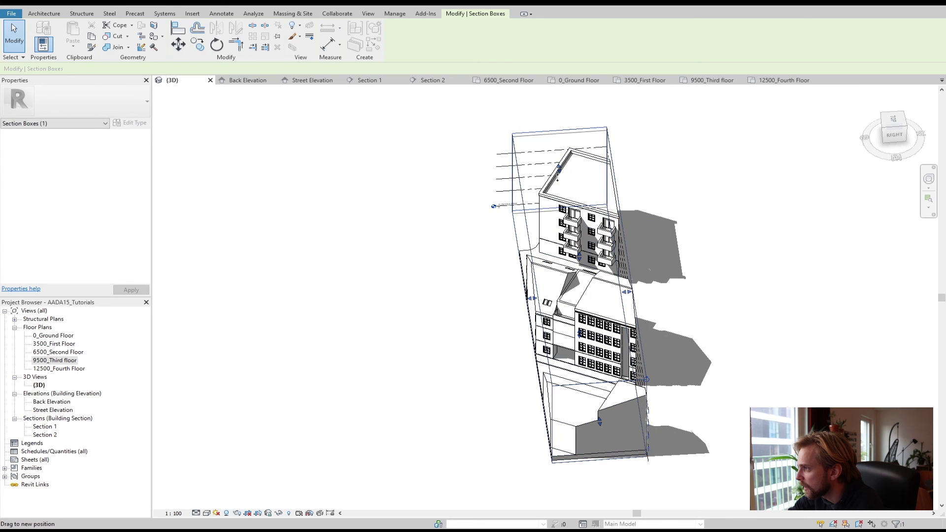
pyautogui.moveTo(559, 175); pyautogui.dragTo(572, 259)
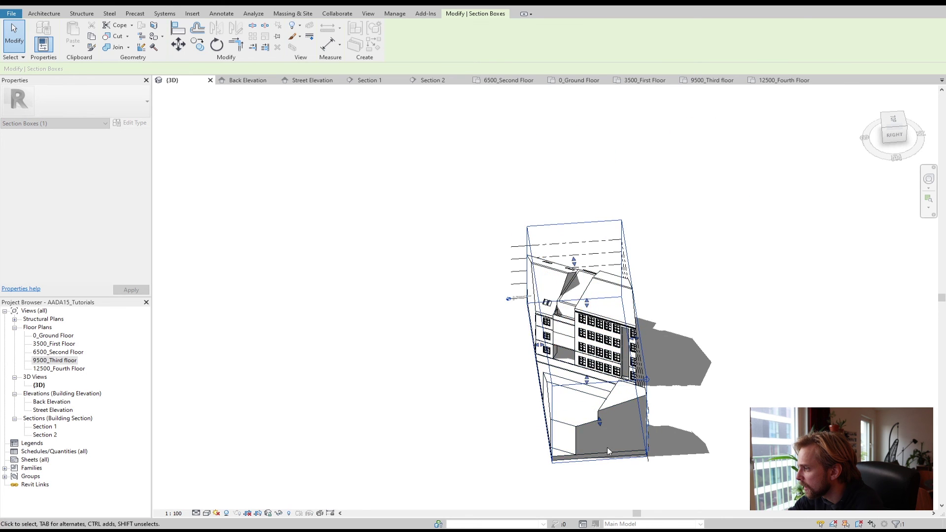
pyautogui.moveTo(600, 422); pyautogui.dragTo(574, 340)
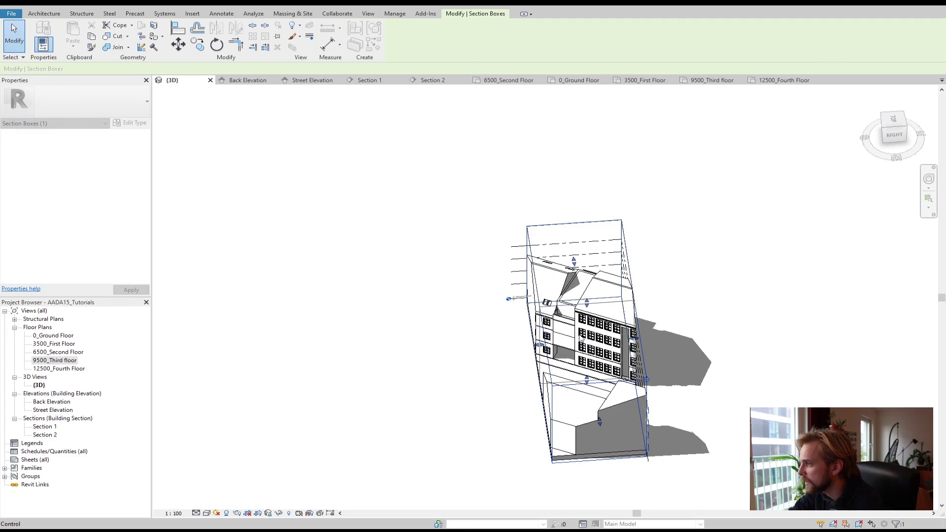
# Step: Orbit and pan the model to inspect the cut through the central block
pyautogui.scroll(5, 580, 339)
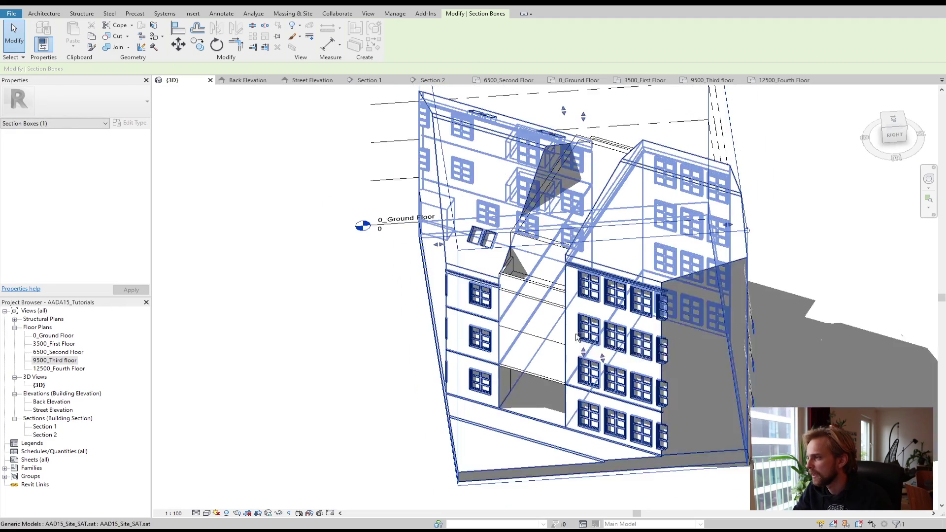
pyautogui.keyDown('shift'); pyautogui.moveTo(577, 337); pyautogui.dragTo(302, 325, button='middle'); pyautogui.keyUp('shift')
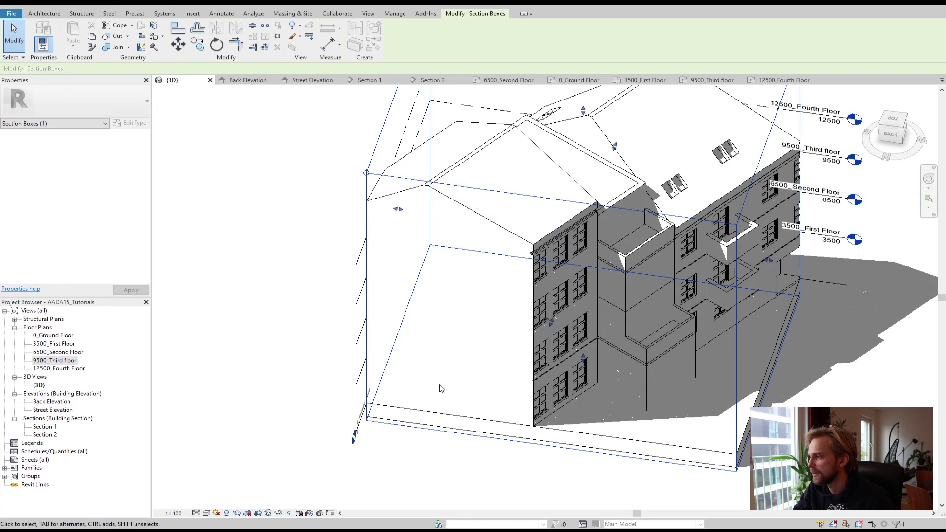
pyautogui.moveTo(442, 388)
pyautogui.mouseDown(button='middle')
pyautogui.moveTo(449, 378)
pyautogui.moveTo(420, 371)
pyautogui.moveTo(438, 377)
pyautogui.mouseUp(button='middle')
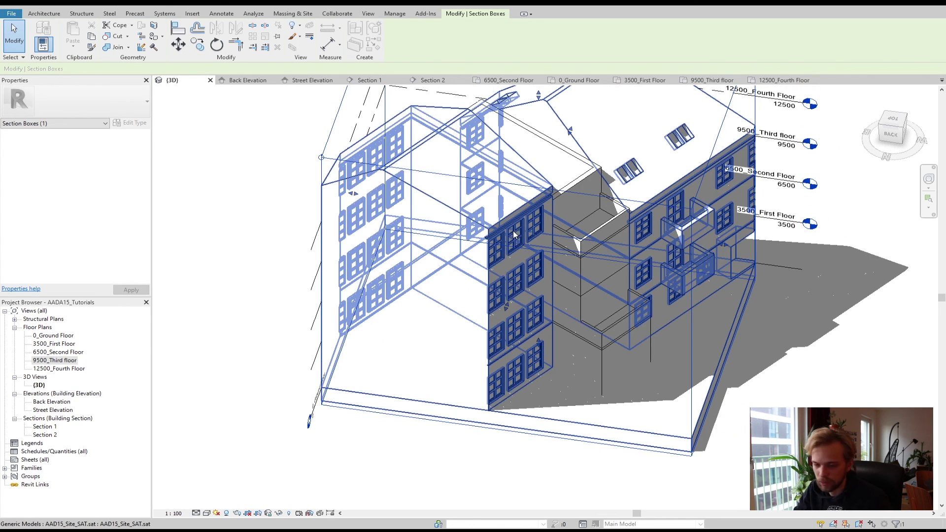
pyautogui.keyDown('shift'); pyautogui.moveTo(510, 261); pyautogui.dragTo(495, 308, button='middle'); pyautogui.keyUp('shift')
pyautogui.scroll(-2, 480, 312)
pyautogui.keyDown('shift'); pyautogui.moveTo(440, 258); pyautogui.dragTo(513, 434, button='middle'); pyautogui.keyUp('shift')
pyautogui.scroll(1, 495, 269)
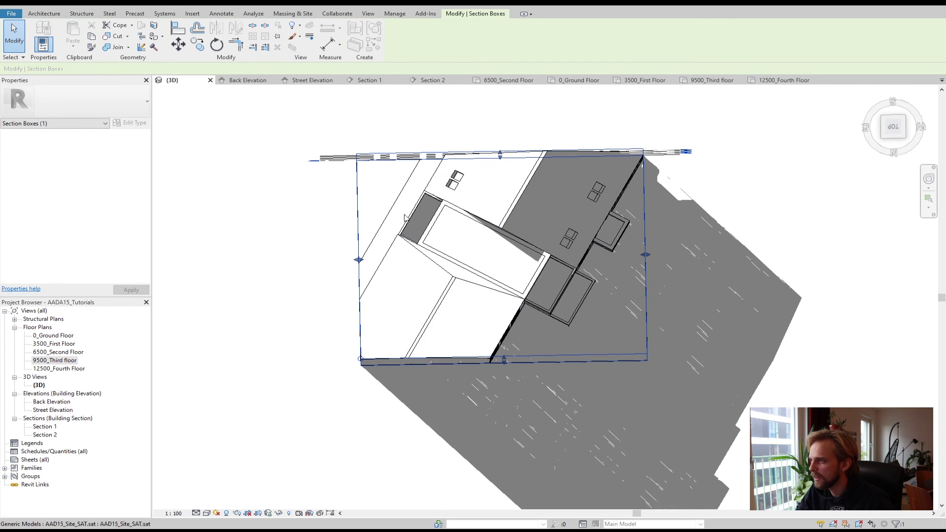
# Step: Switch to the top view and centre the section box on screen
pyautogui.click(888, 129)
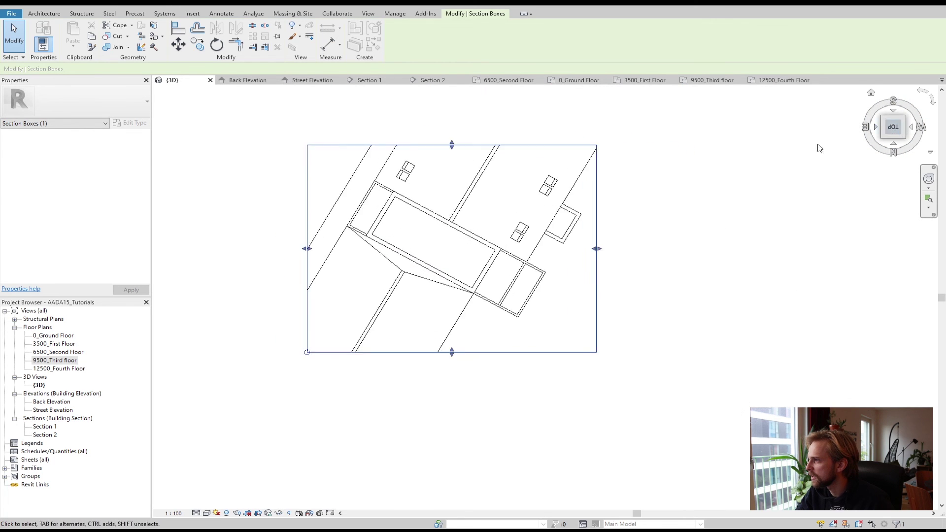
pyautogui.scroll(1, 591, 308)
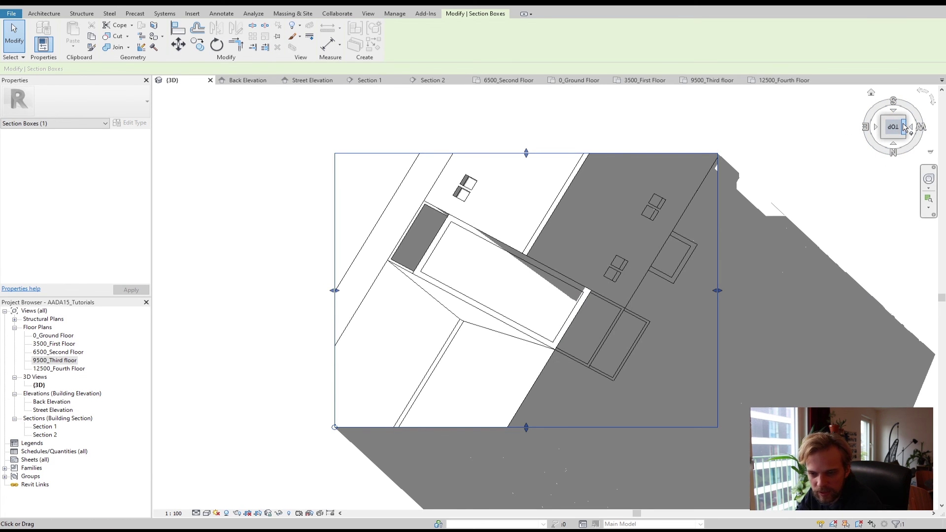
pyautogui.click(218, 47)
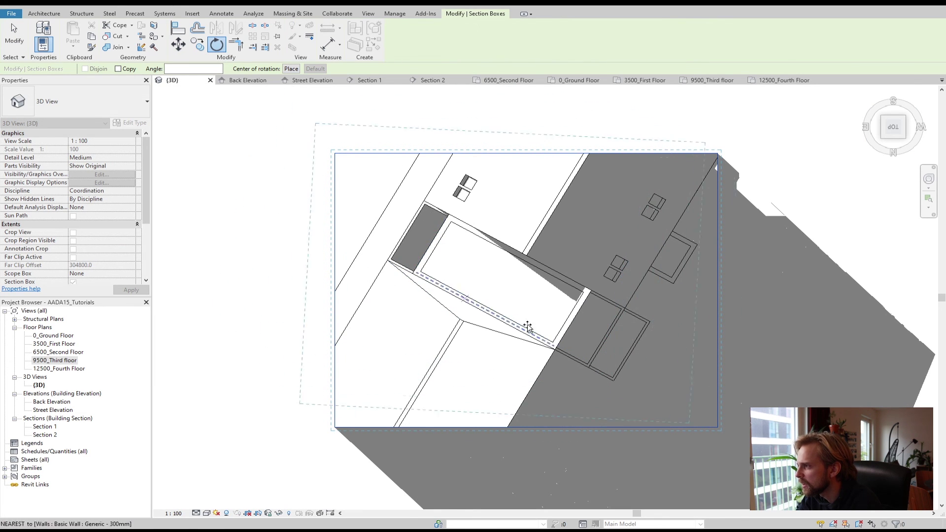
pyautogui.scroll(-4, 488, 308)
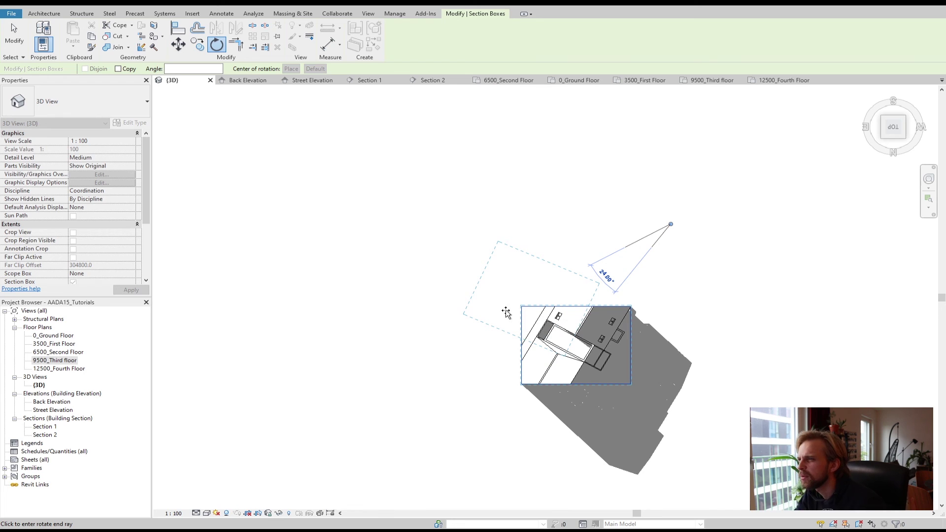
pyautogui.press('Escape')
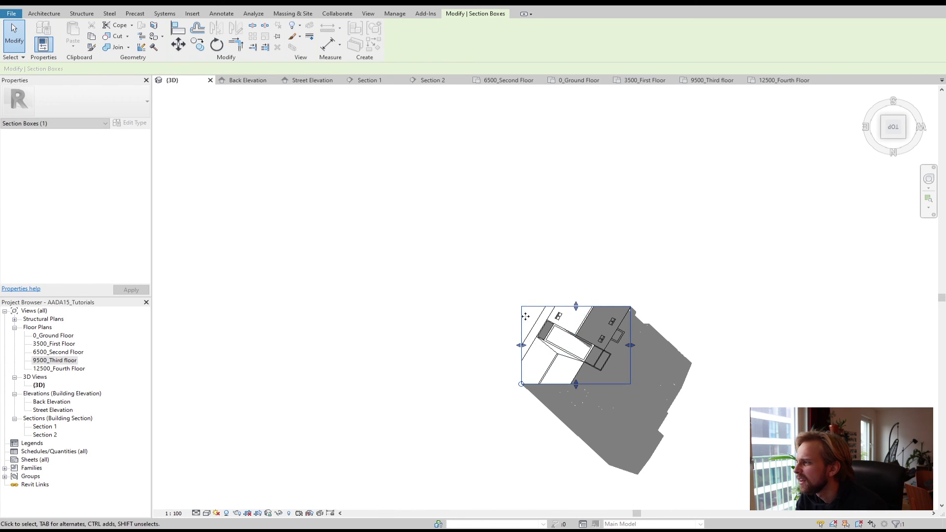
pyautogui.moveTo(533, 261); pyautogui.dragTo(467, 194, button='middle')
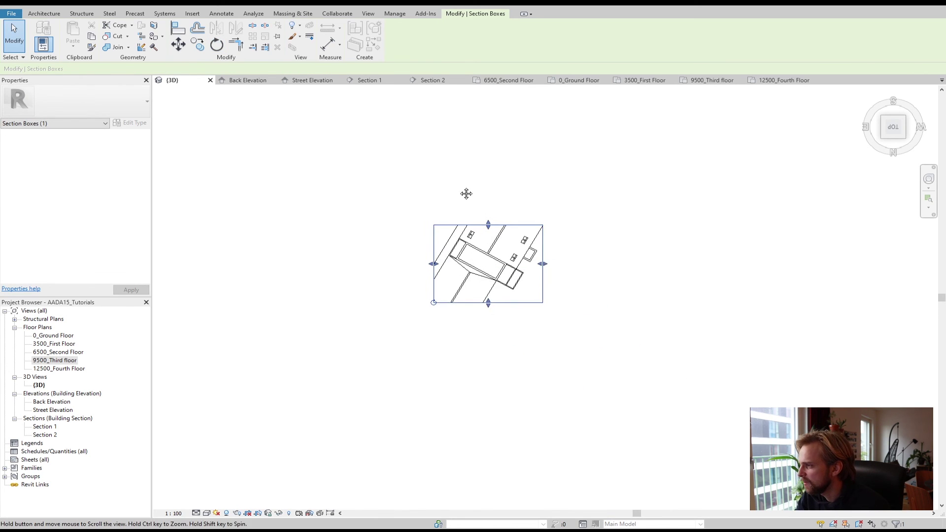
pyautogui.scroll(2, 467, 194)
# Step: Rotate the section box about 29° around the central building block to match its angled walls
pyautogui.click(219, 48)
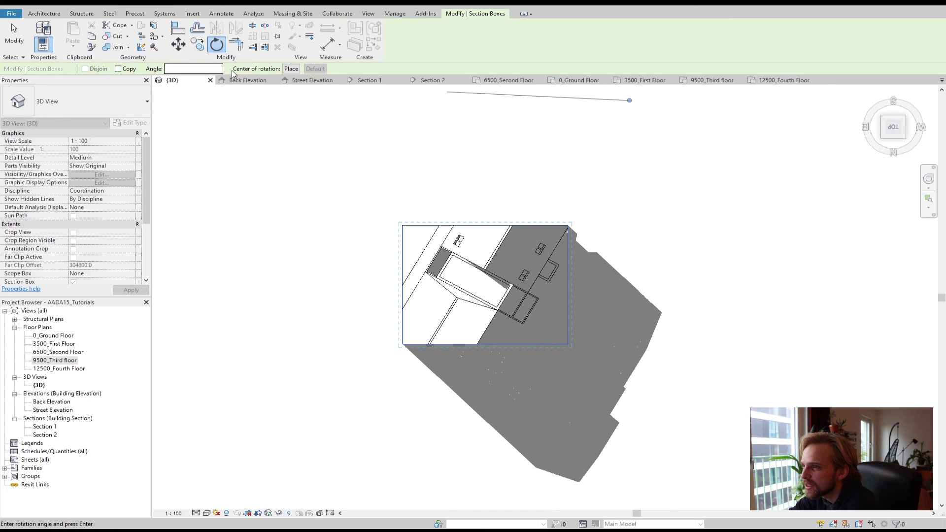
pyautogui.click(290, 69)
pyautogui.scroll(2, 485, 287)
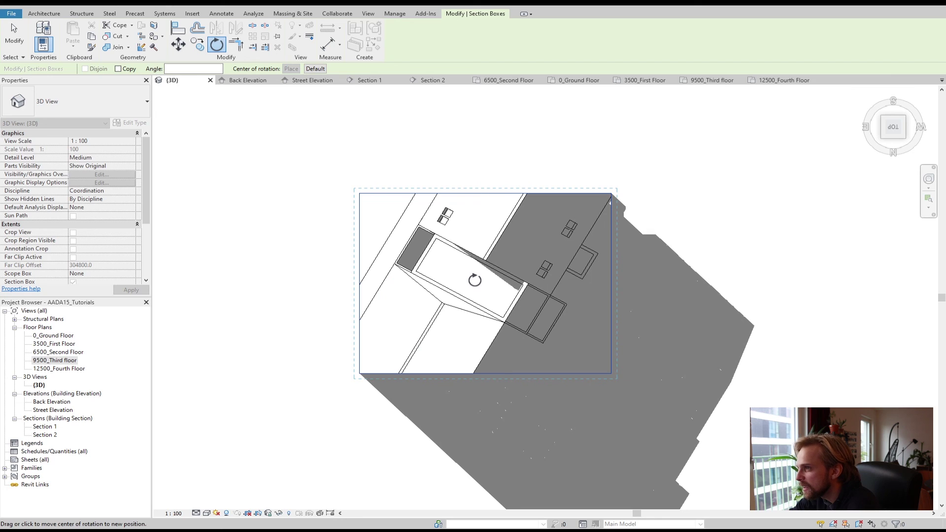
pyautogui.click(474, 280)
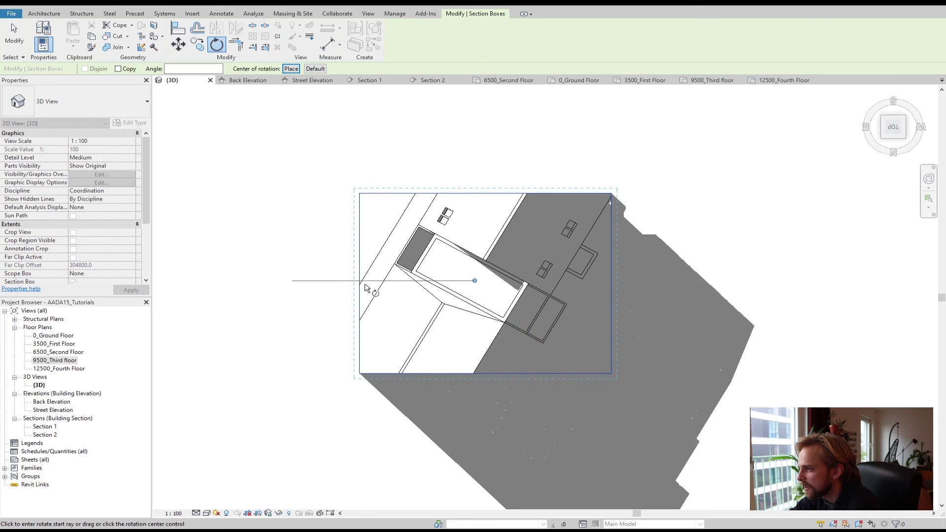
pyautogui.click(347, 281)
pyautogui.click(339, 210)
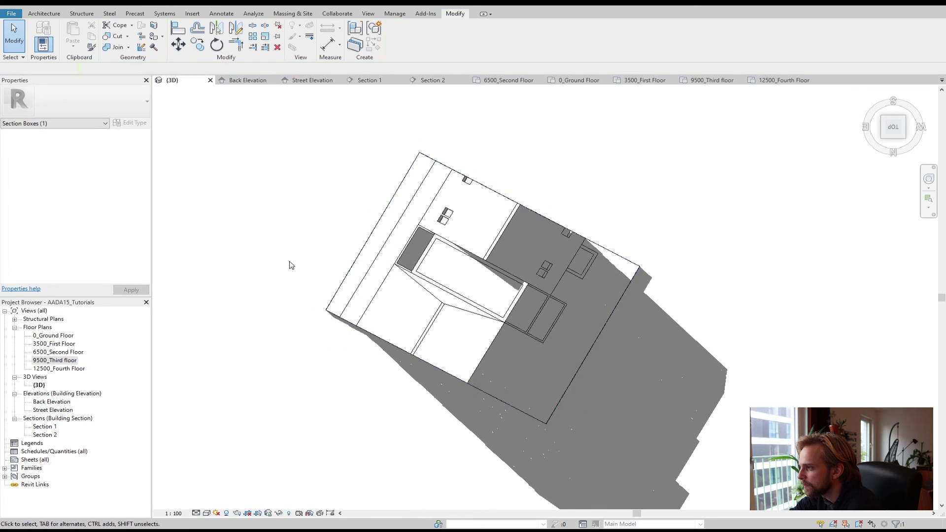
# Step: Turn the view to a back-left isometric corner angle of the model
pyautogui.click(305, 170)
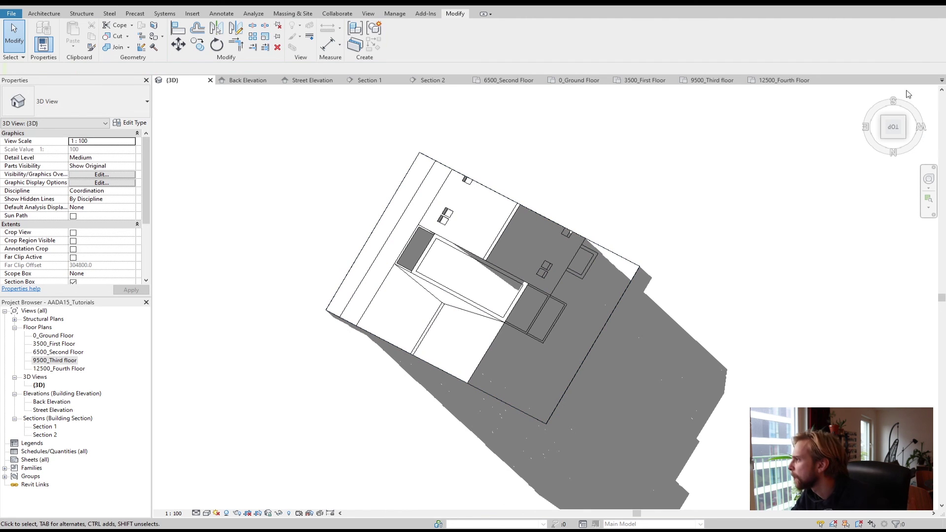
pyautogui.click(904, 140)
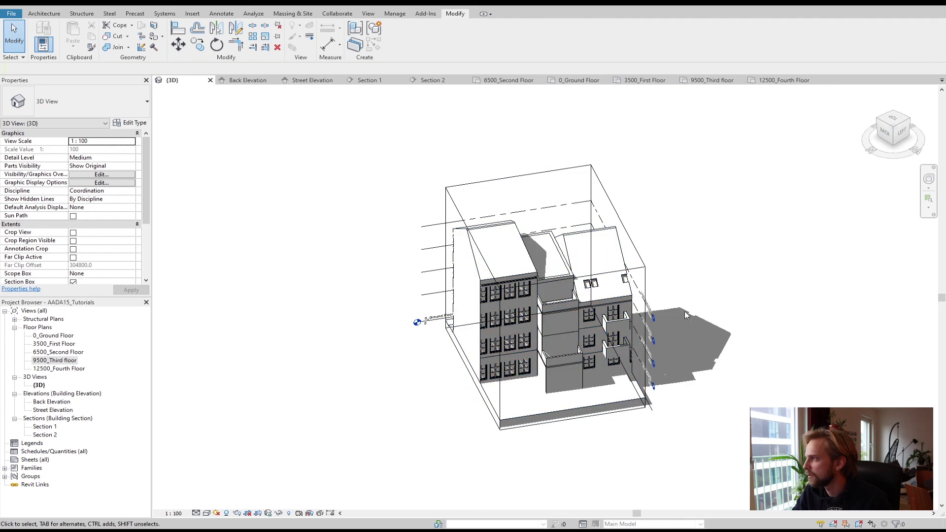
pyautogui.click(895, 122)
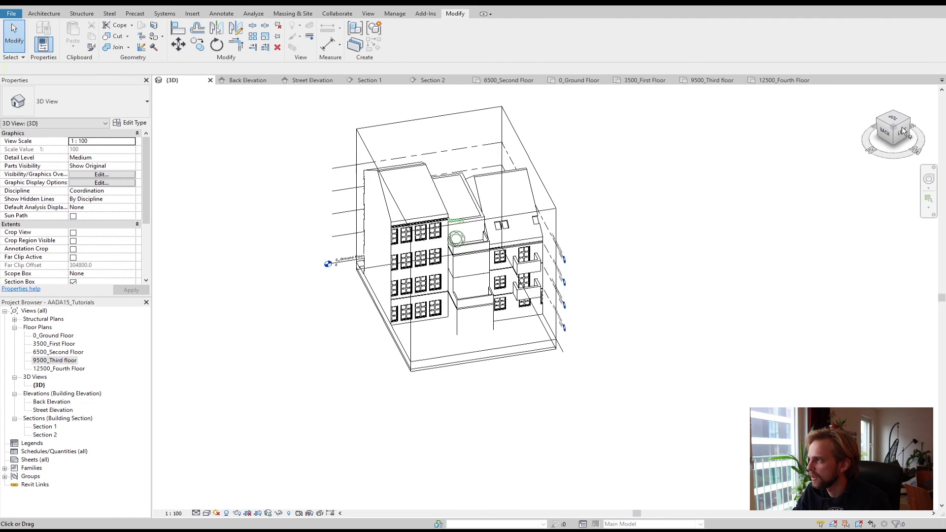
pyautogui.scroll(2, 458, 269)
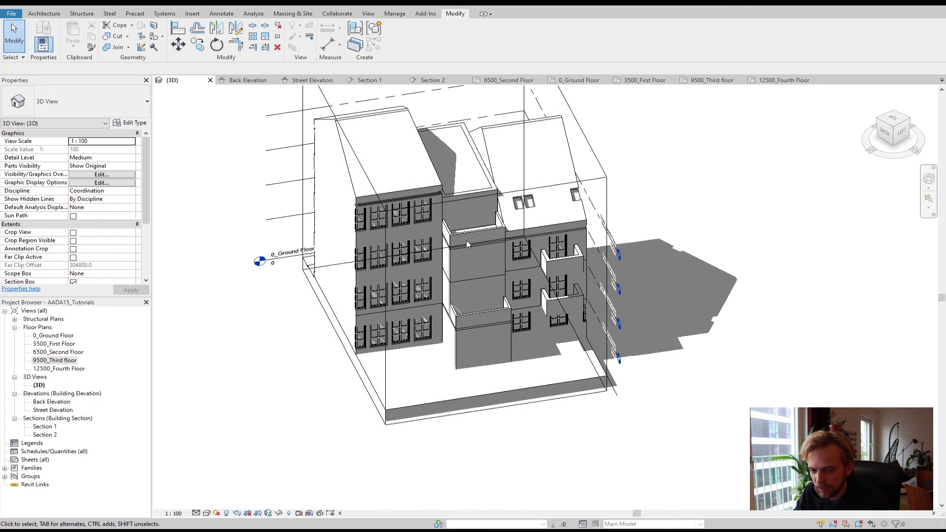
pyautogui.scroll(1, 481, 274)
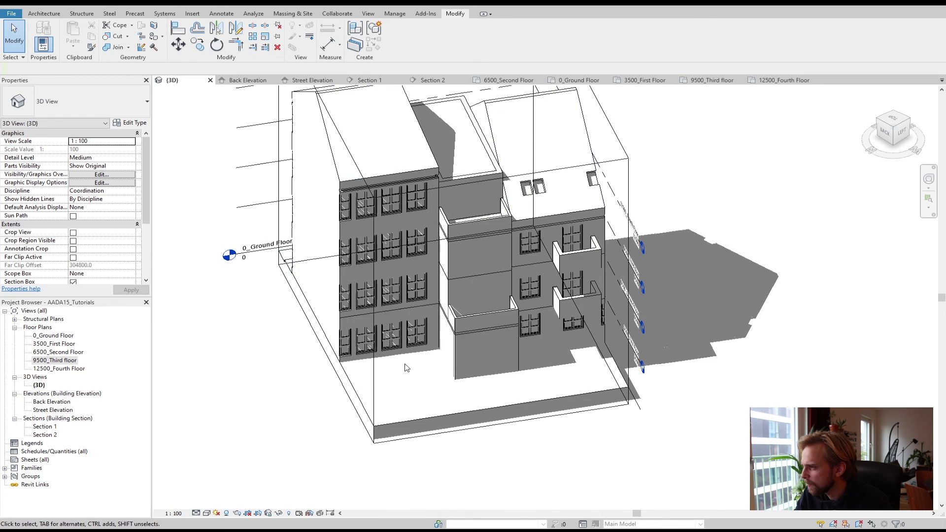
# Step: Pull the section box's left face inward to cut away the neighbouring building and expose the floors
pyautogui.click(373, 346)
pyautogui.moveTo(325, 229); pyautogui.dragTo(459, 212)
pyautogui.keyDown('shift'); pyautogui.moveTo(582, 440); pyautogui.dragTo(648, 309, button='middle'); pyautogui.keyUp('shift')
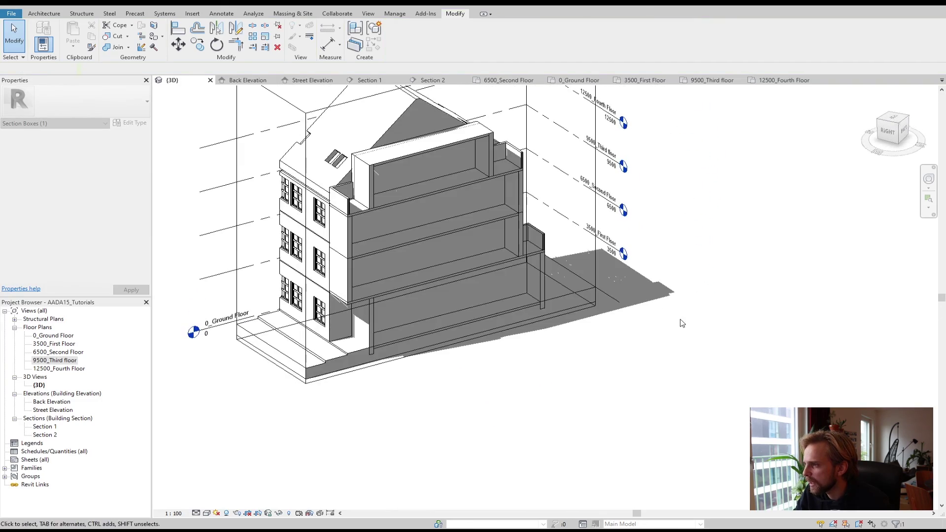
pyautogui.press('Escape')
pyautogui.scroll(3, 679, 353)
pyautogui.moveTo(680, 353)
pyautogui.keyDown('shift'); pyautogui.mouseDown(button='middle')
pyautogui.moveTo(647, 295)
pyautogui.moveTo(727, 362)
pyautogui.mouseUp(button='middle'); pyautogui.keyUp('shift')
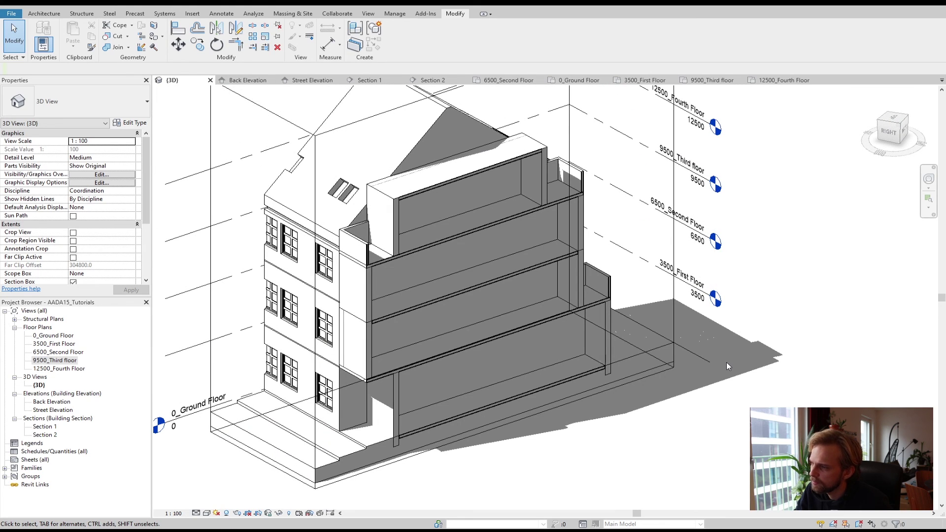
pyautogui.scroll(-1, 724, 359)
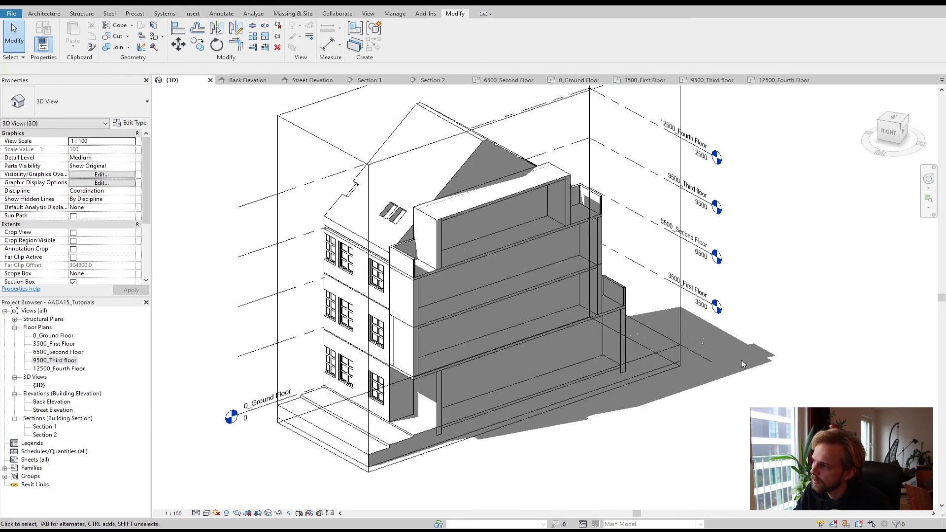
# Step: In Sun Settings, switch to a Still sun and keep the location as Boston, MA
pyautogui.click(217, 513)
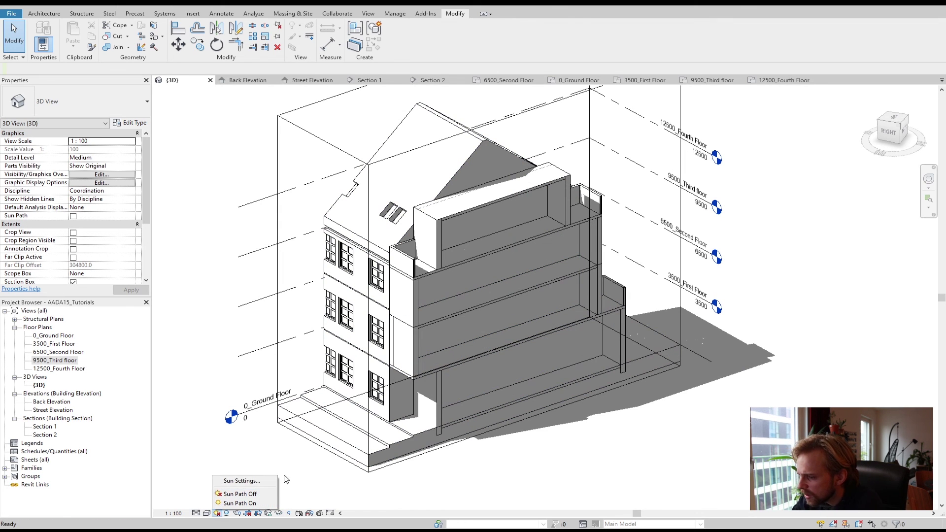
pyautogui.click(240, 481)
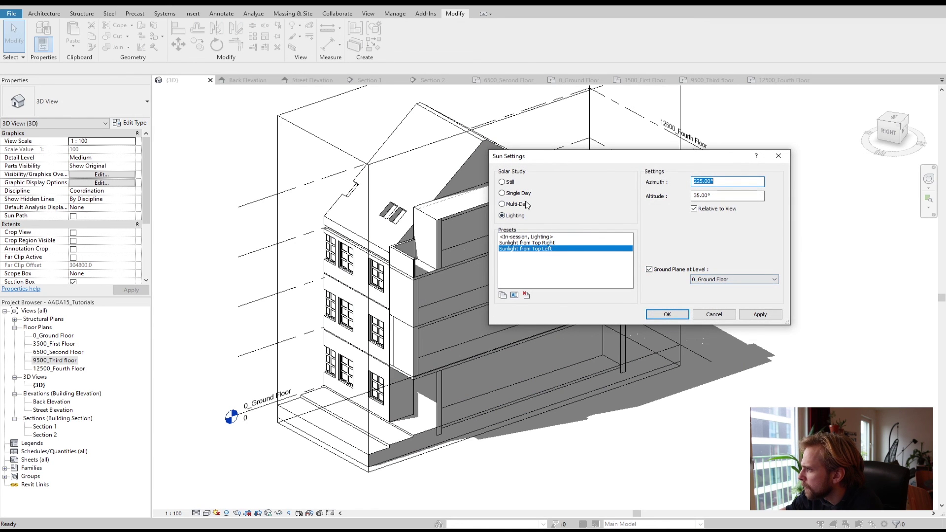
pyautogui.click(502, 182)
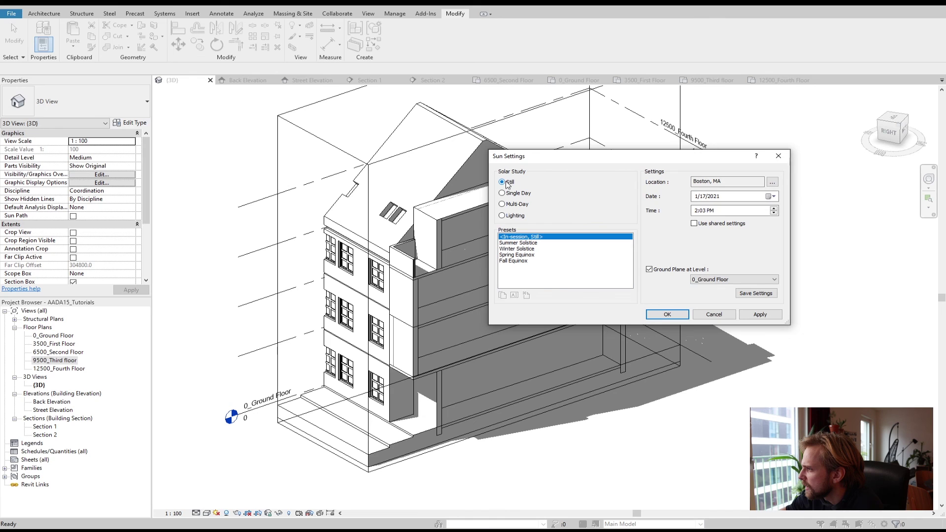
pyautogui.click(772, 183)
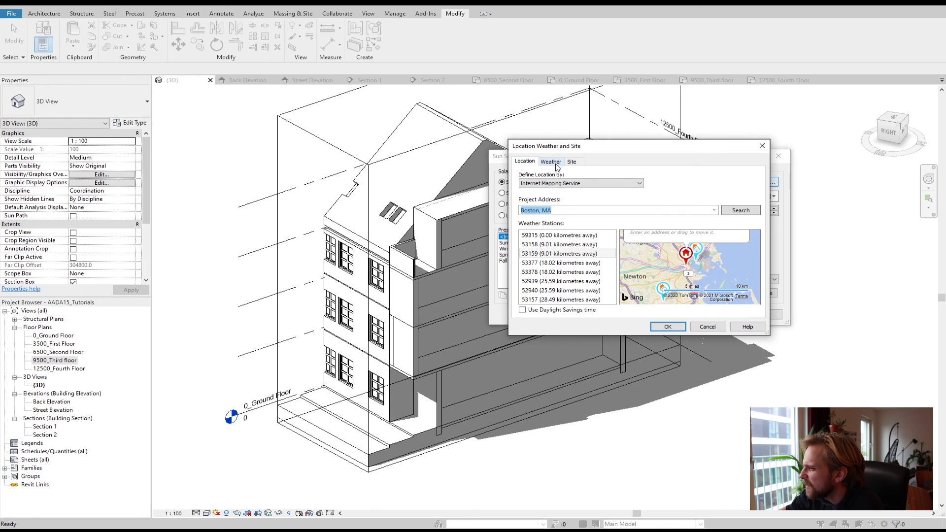
pyautogui.click(668, 327)
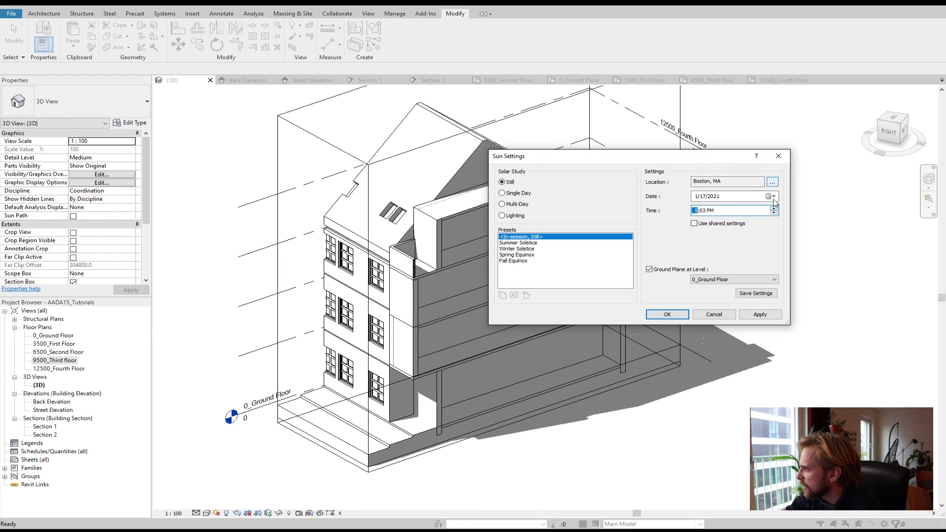
# Step: Choose the Summer Solstice preset at 8:00 AM and confirm the sun settings
pyautogui.click(761, 313)
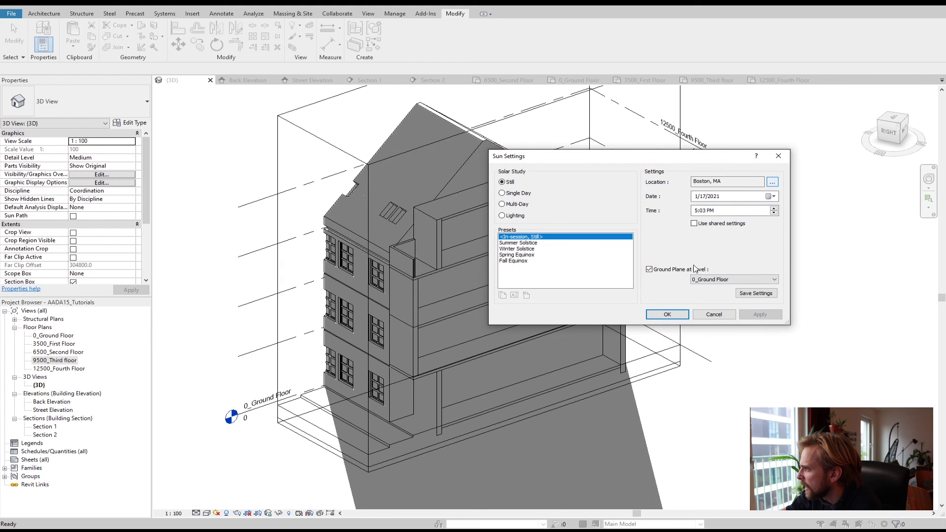
pyautogui.moveTo(629, 159); pyautogui.dragTo(770, 158)
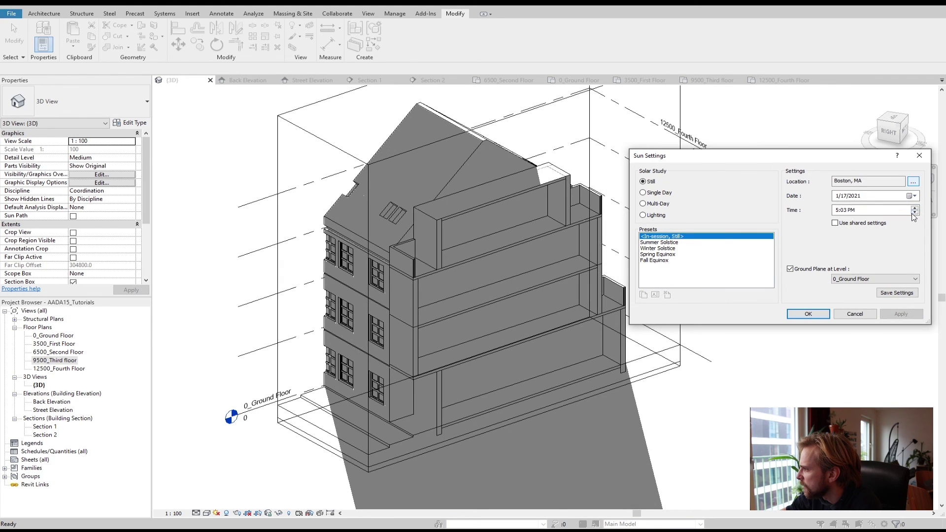
pyautogui.click(900, 314)
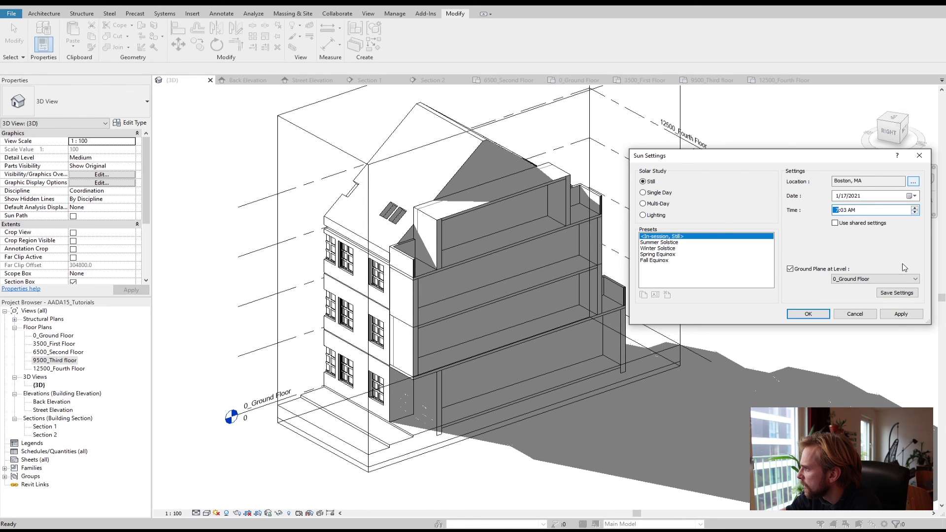
pyautogui.click(900, 314)
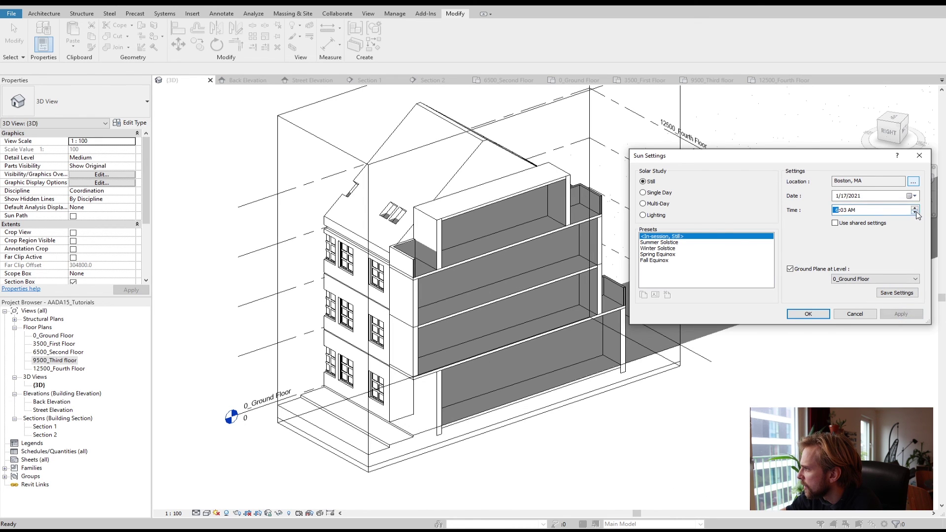
pyautogui.click(910, 314)
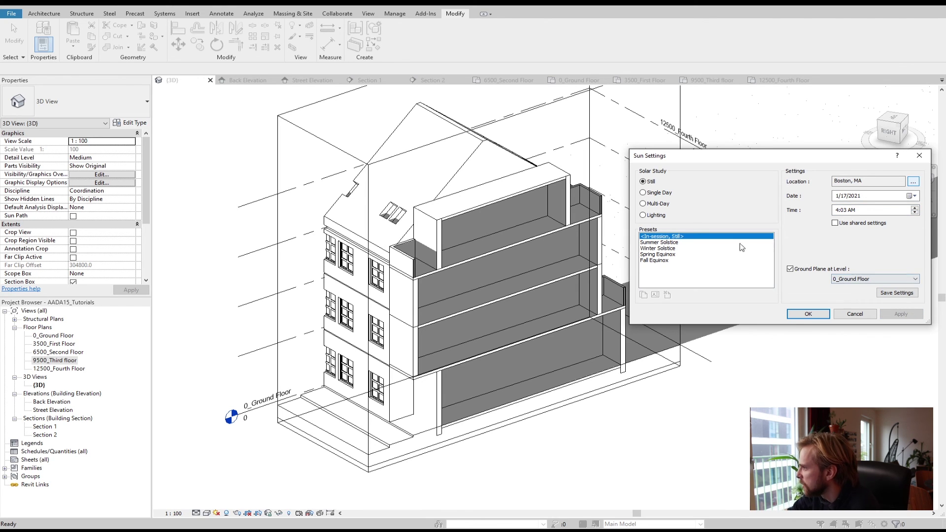
pyautogui.click(666, 242)
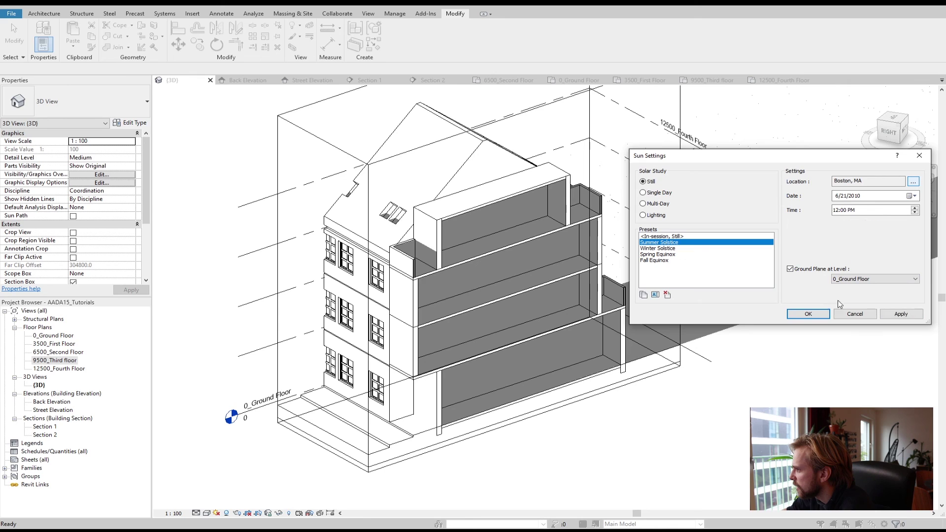
pyautogui.click(907, 316)
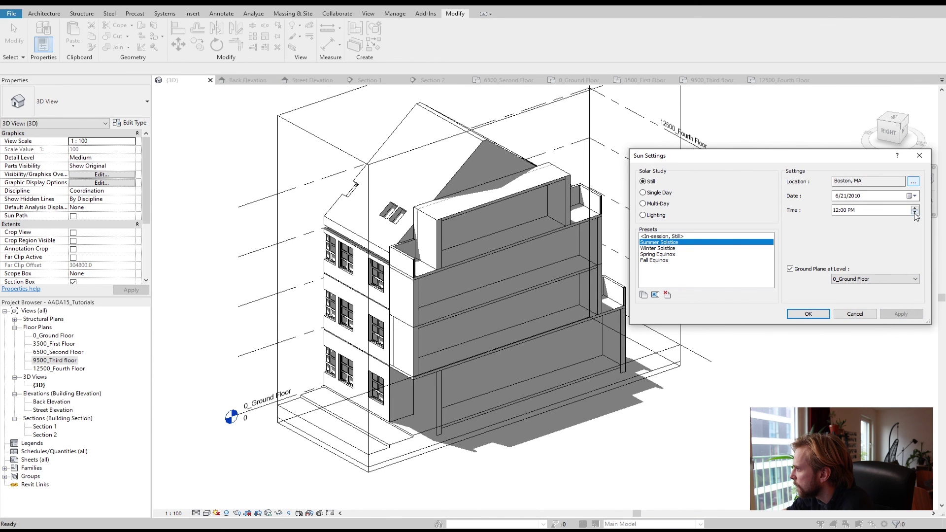
pyautogui.click(901, 315)
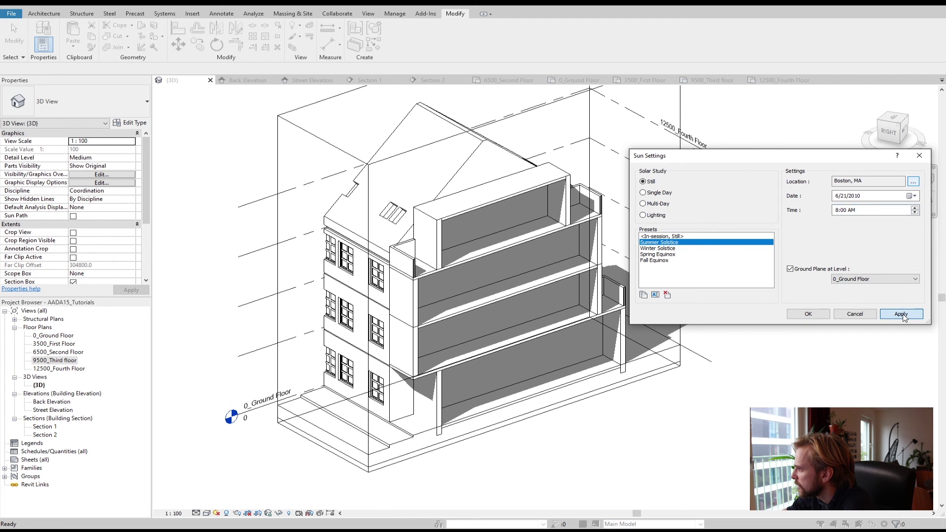
pyautogui.click(902, 315)
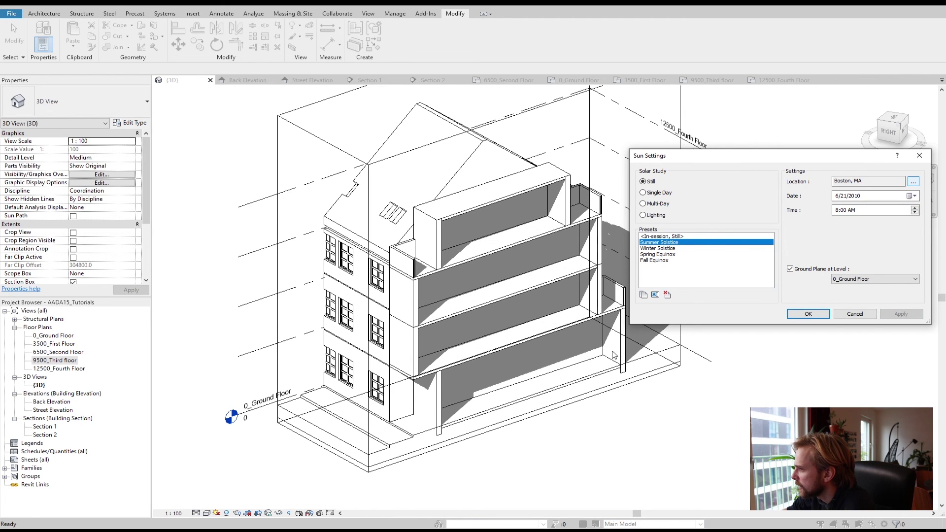
pyautogui.click(807, 315)
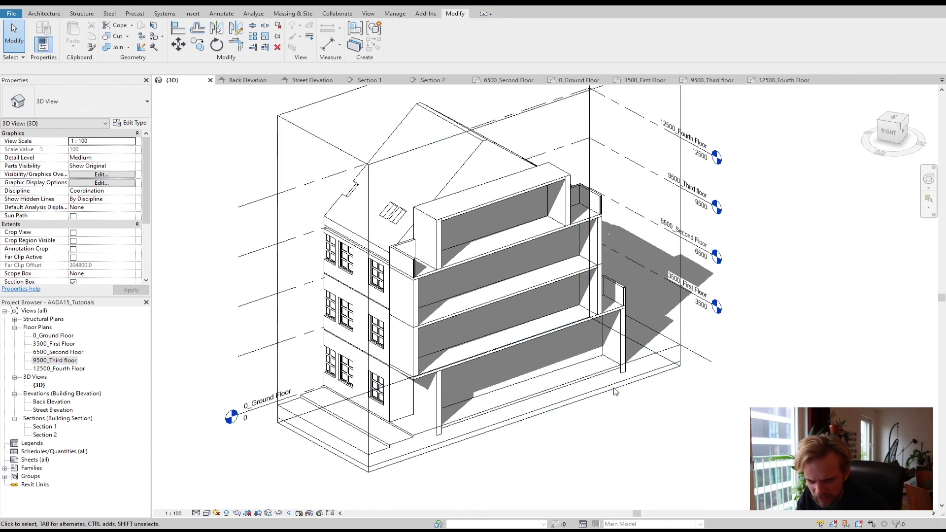
# Step: Drag the section box's side grip outward and reframe the cut-open building in view
pyautogui.keyDown('shift'); pyautogui.moveTo(582, 409); pyautogui.dragTo(513, 443, button='middle'); pyautogui.keyUp('shift')
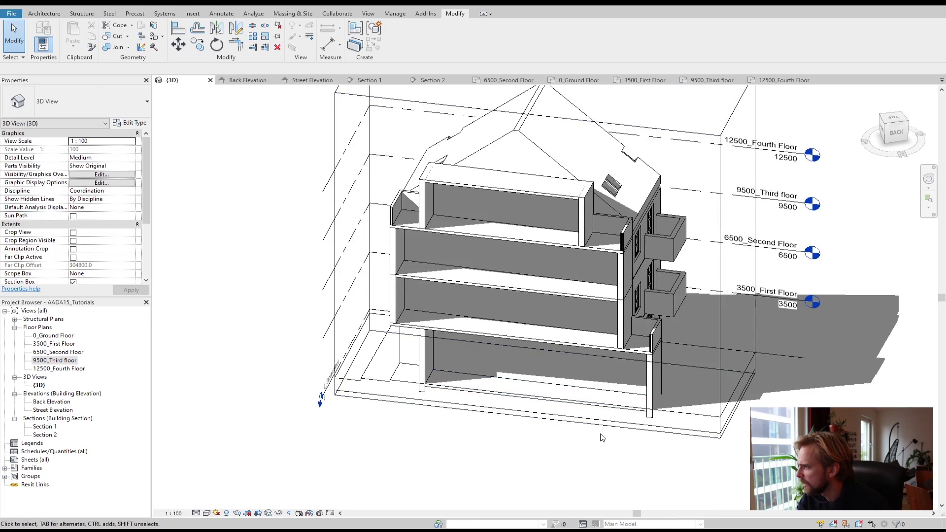
pyautogui.keyDown('shift'); pyautogui.moveTo(602, 438); pyautogui.dragTo(525, 424, button='middle'); pyautogui.keyUp('shift')
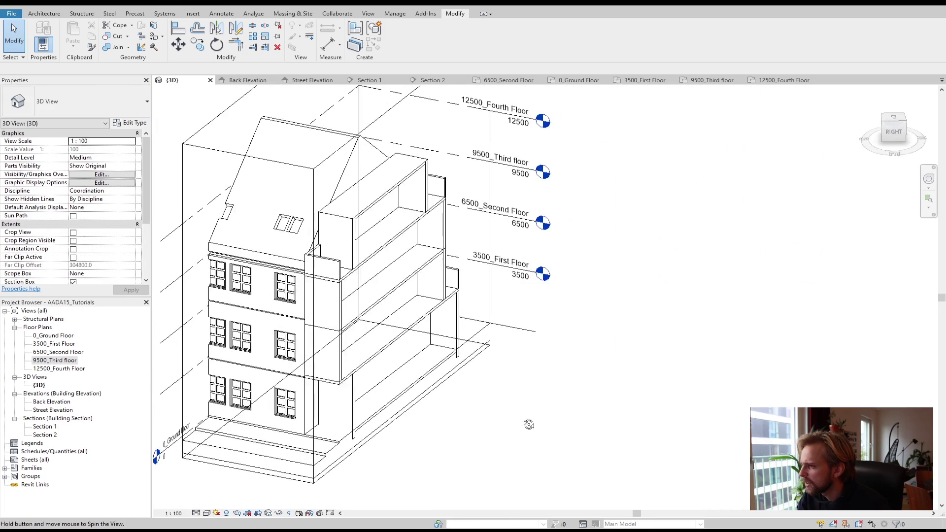
pyautogui.click(485, 236)
pyautogui.moveTo(403, 258); pyautogui.dragTo(431, 262)
pyautogui.keyDown('shift'); pyautogui.moveTo(632, 424); pyautogui.dragTo(531, 409, button='middle'); pyautogui.keyUp('shift')
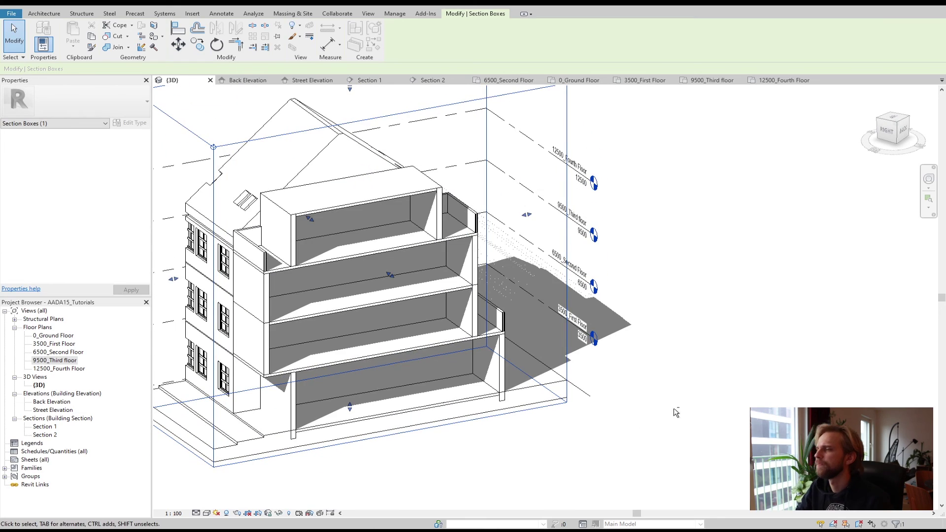
pyautogui.moveTo(675, 411)
pyautogui.mouseDown(button='middle')
pyautogui.moveTo(688, 414)
pyautogui.moveTo(698, 393)
pyautogui.moveTo(760, 395)
pyautogui.mouseUp(button='middle')
pyautogui.scroll(-1, 763, 444)
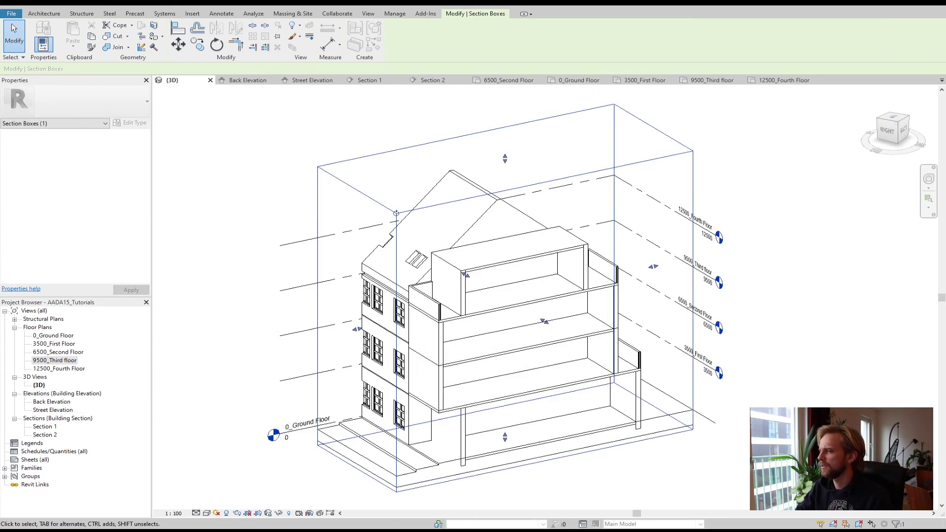